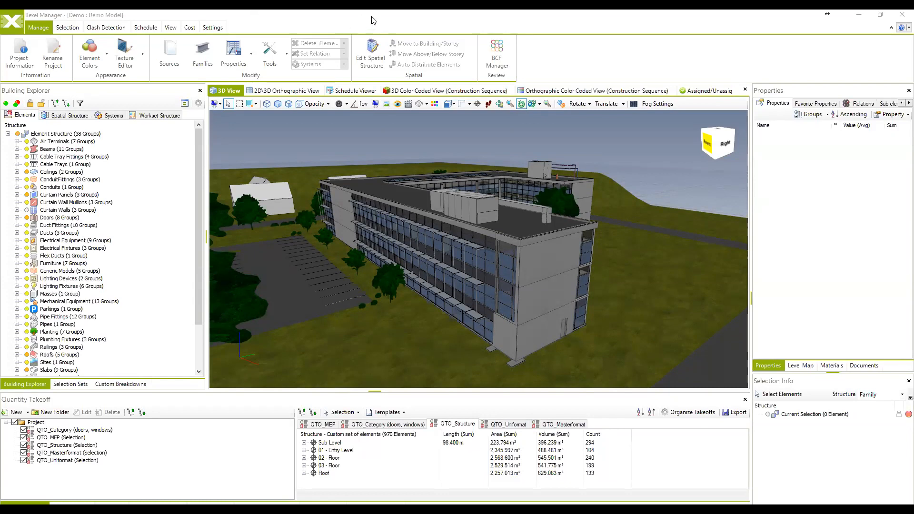
# Examine the building model and its surrounding site from several angles in the 3D view
pyautogui.click(827, 14)
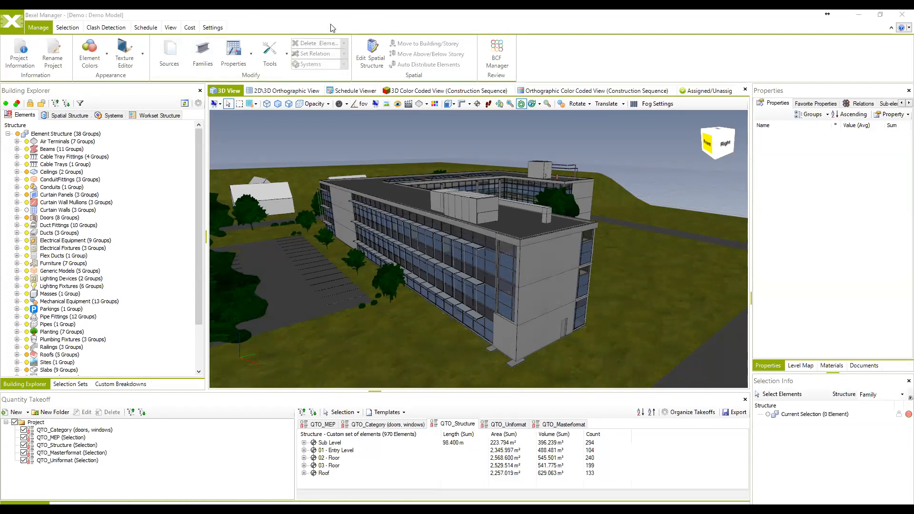
pyautogui.click(49, 346)
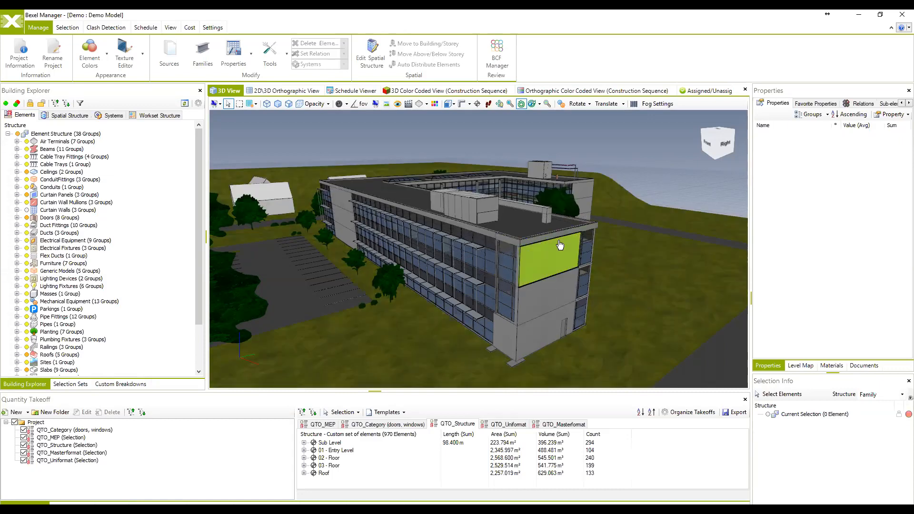
pyautogui.moveTo(547, 244); pyautogui.dragTo(514, 260, button='middle')
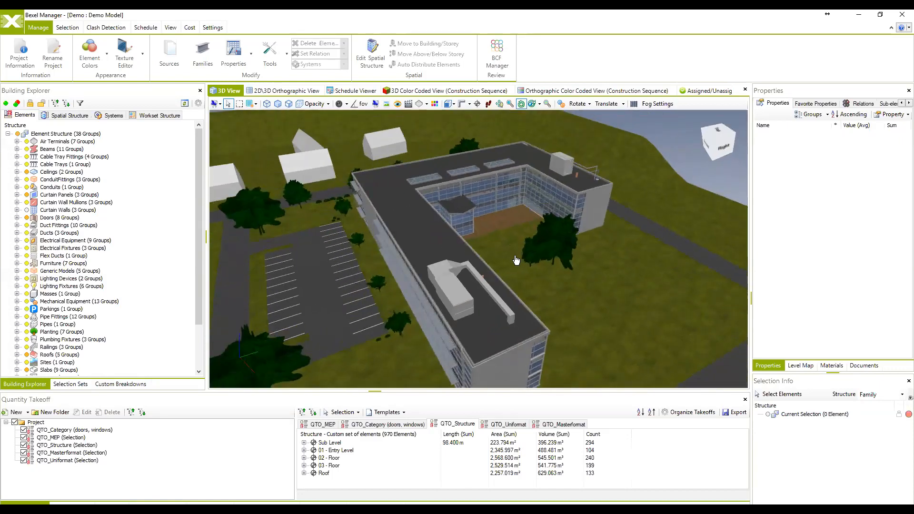
pyautogui.scroll(-1, 515, 257)
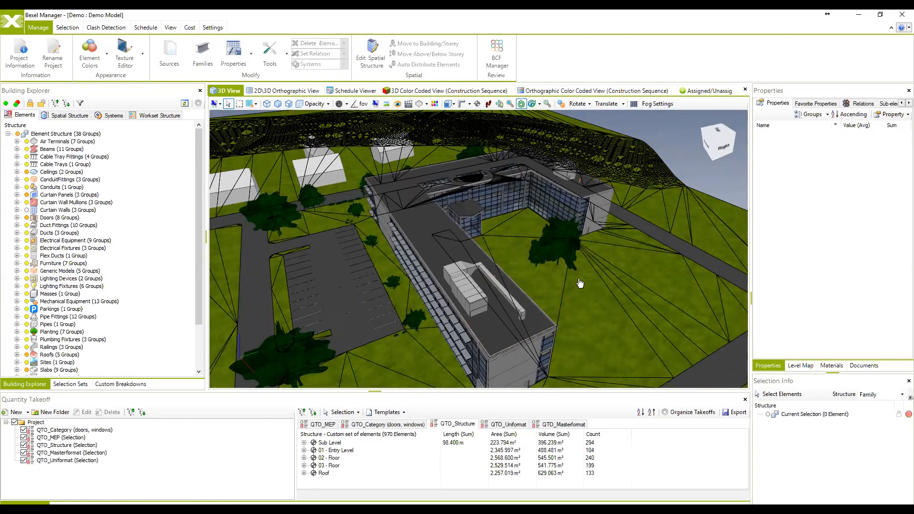
pyautogui.moveTo(568, 284); pyautogui.dragTo(585, 270, button='middle')
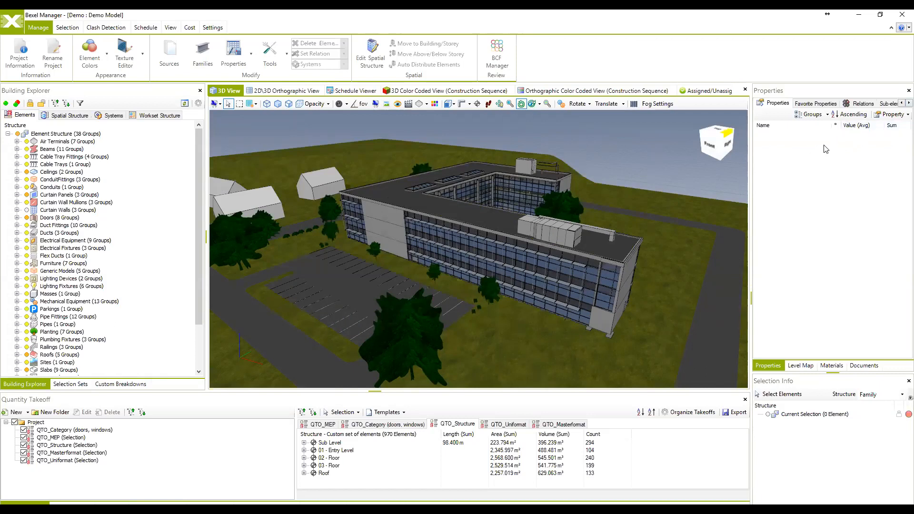
pyautogui.scroll(-2, 651, 184)
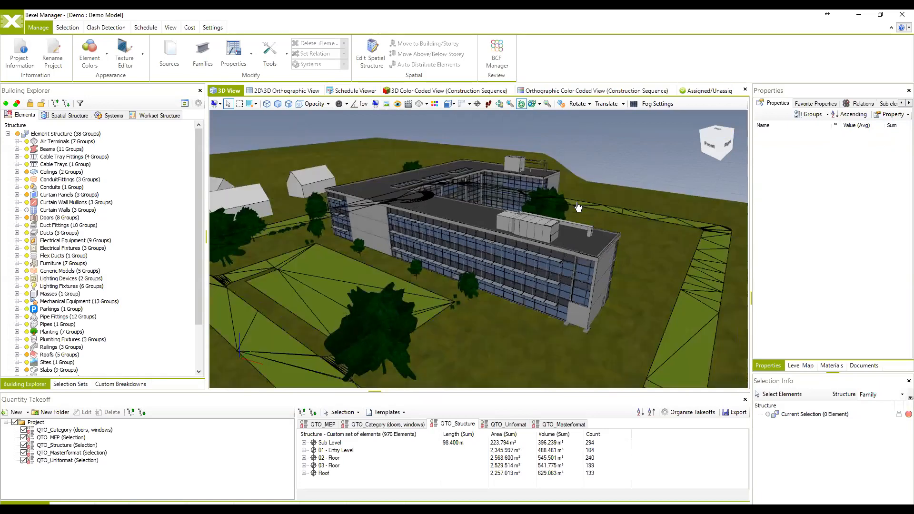
pyautogui.moveTo(491, 241); pyautogui.dragTo(496, 254, button='middle')
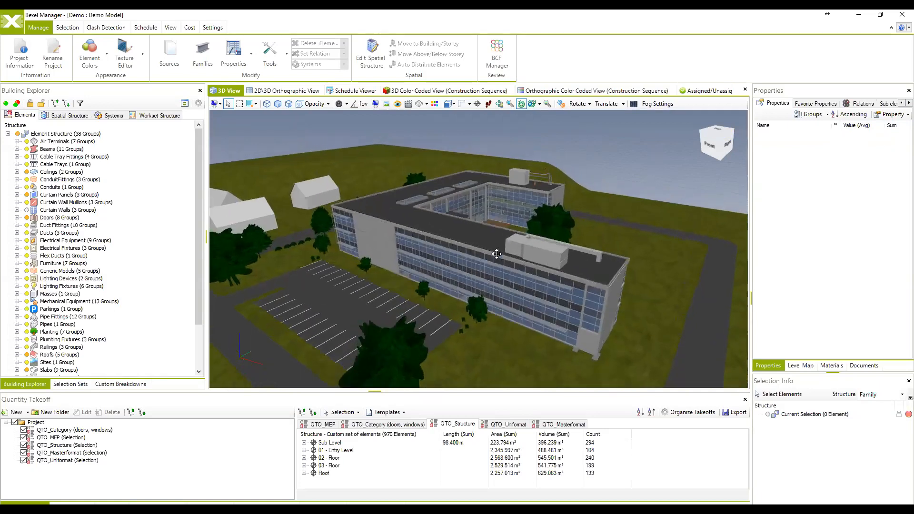
pyautogui.moveTo(455, 274); pyautogui.dragTo(468, 279, button='middle')
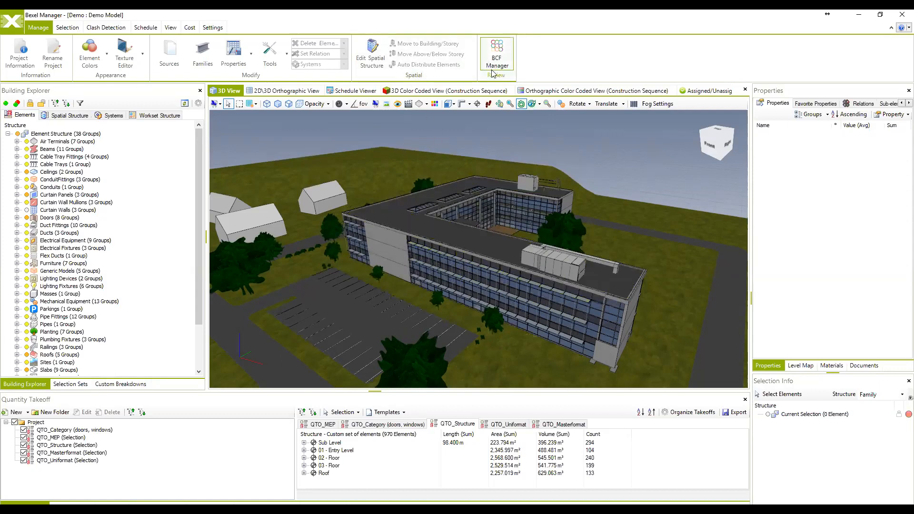
pyautogui.moveTo(467, 189); pyautogui.dragTo(472, 202, button='middle')
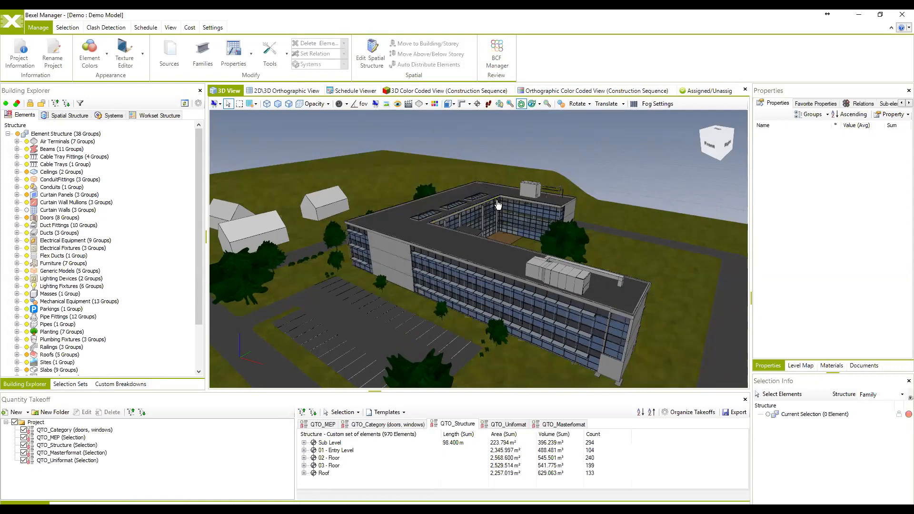
pyautogui.moveTo(541, 169); pyautogui.dragTo(536, 171, button='middle')
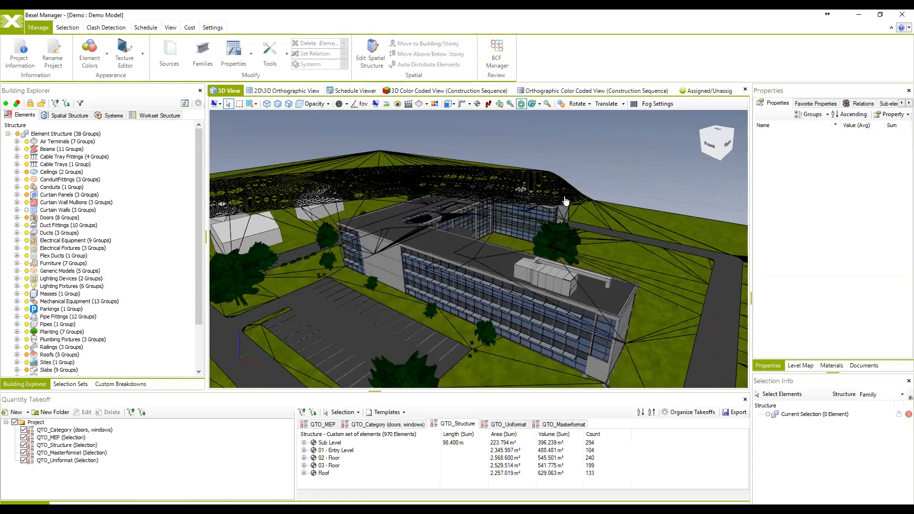
pyautogui.moveTo(569, 192); pyautogui.dragTo(550, 210, button='middle')
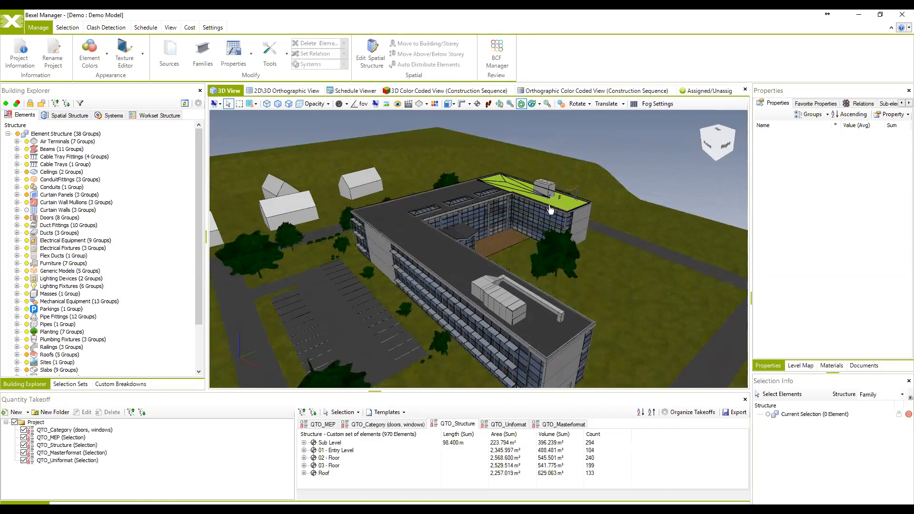
pyautogui.moveTo(579, 249); pyautogui.dragTo(557, 210, button='middle')
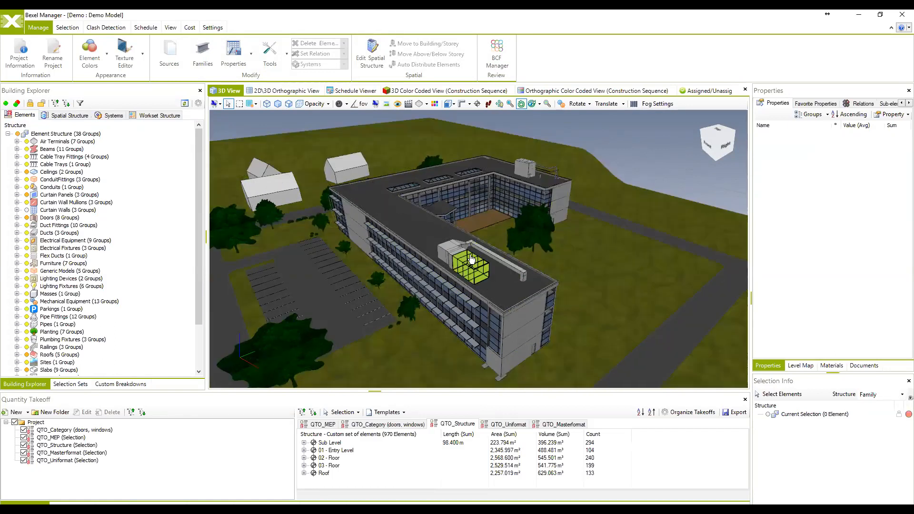
pyautogui.moveTo(547, 245); pyautogui.dragTo(578, 227)
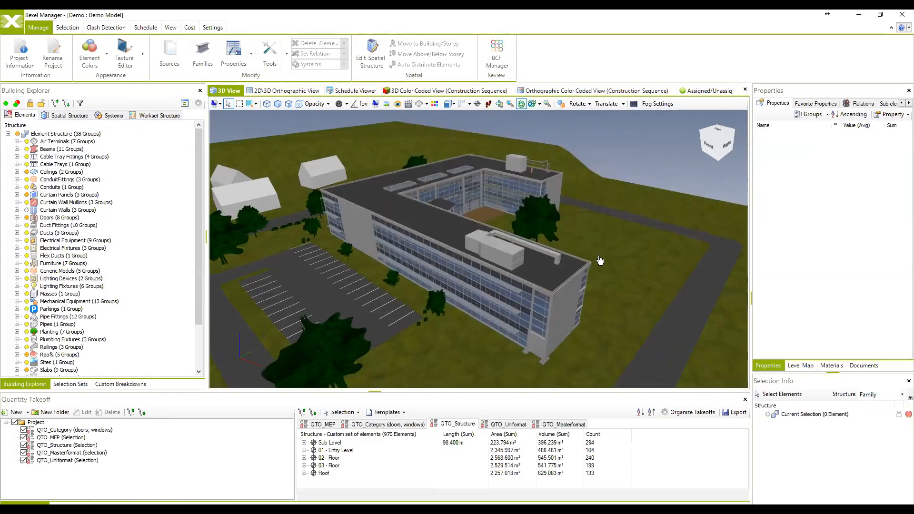
# Locate V1.besln in the Bexel Sample Project folder through the unmanaged project browser, and return to the model without opening it
pyautogui.click(11, 22)
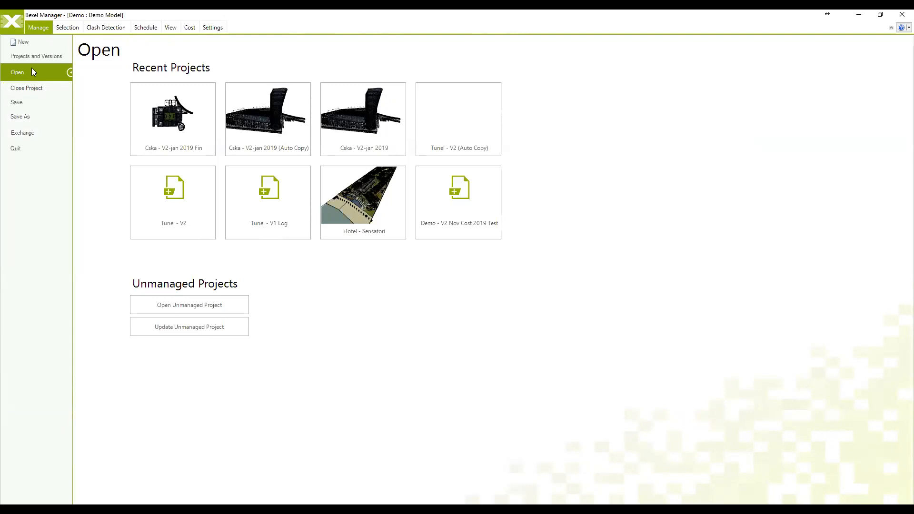
pyautogui.click(30, 44)
pyautogui.click(425, 324)
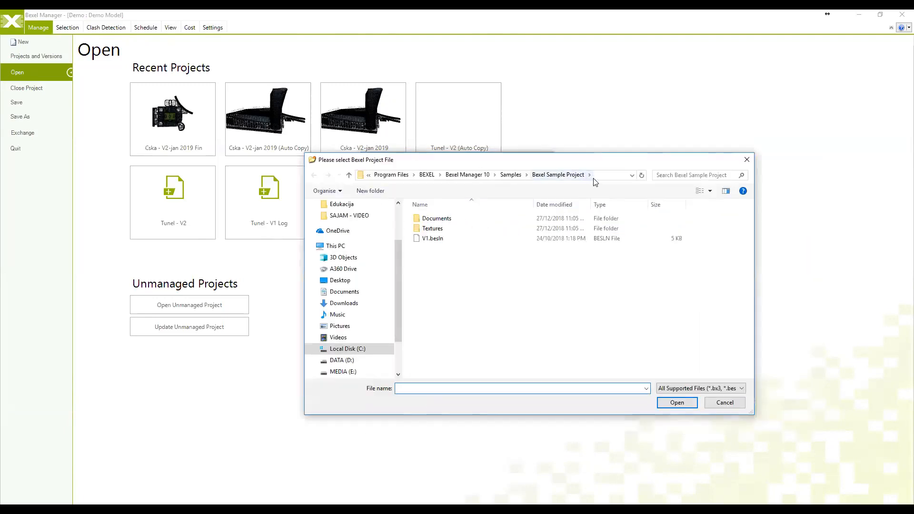
pyautogui.click(596, 175)
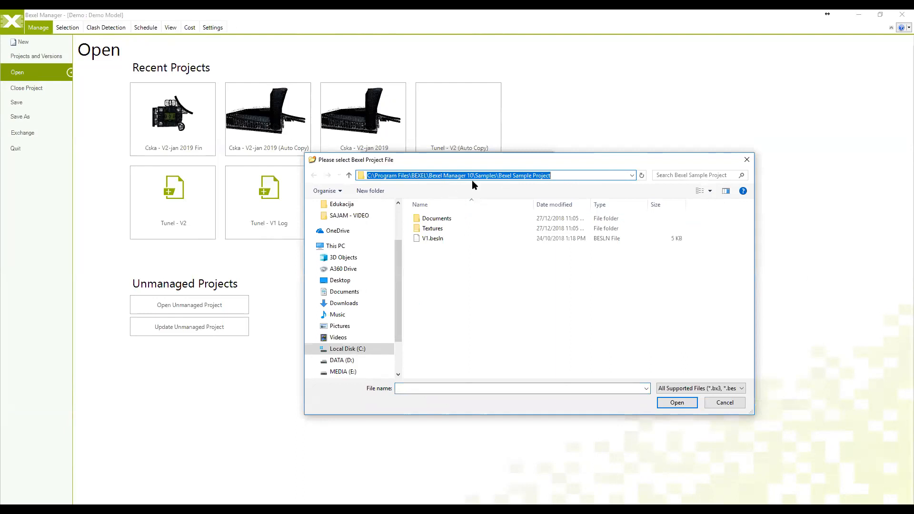
pyautogui.click(444, 291)
pyautogui.click(433, 242)
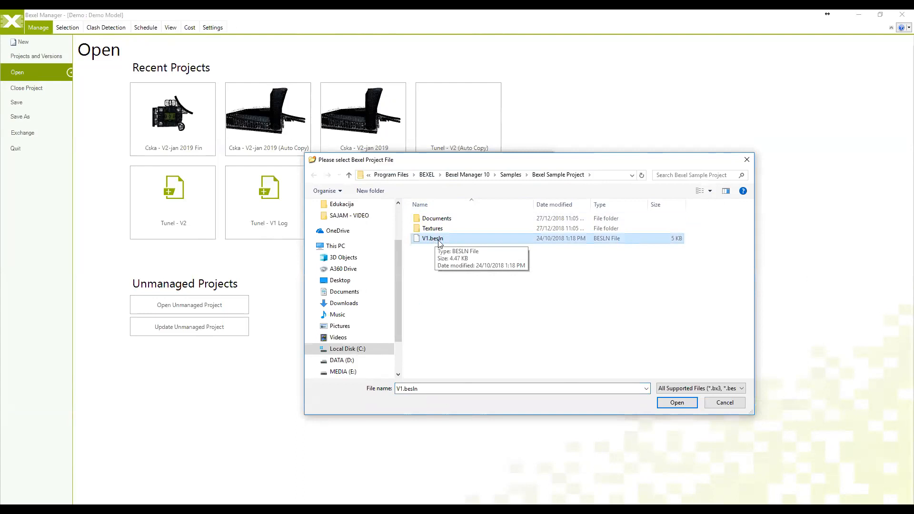
pyautogui.click(719, 403)
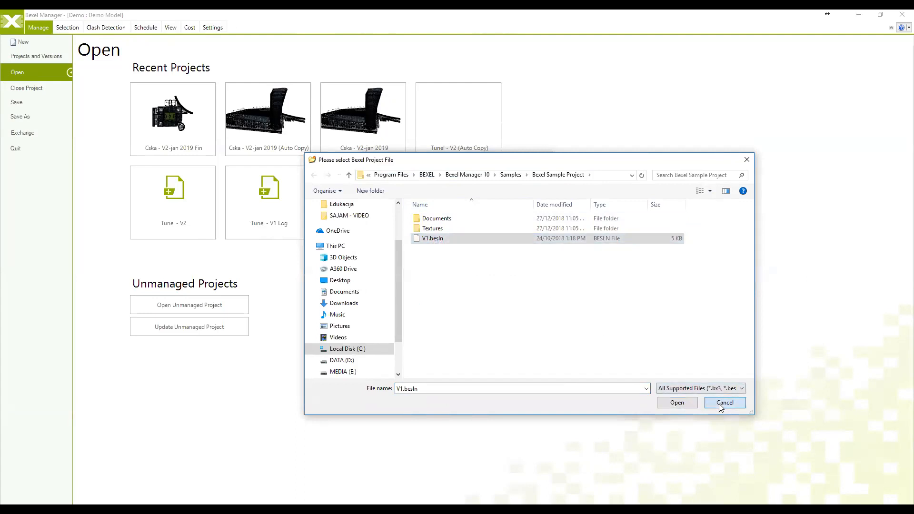
pyautogui.click(536, 373)
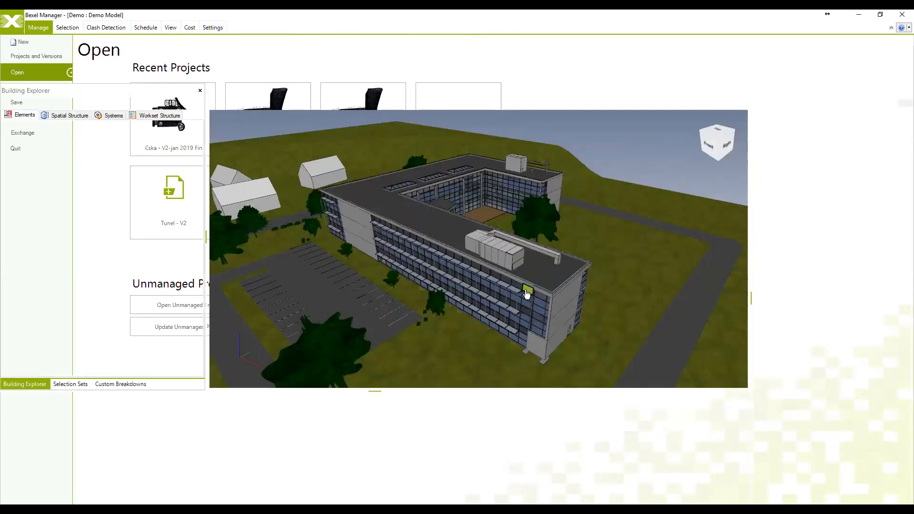
pyautogui.moveTo(472, 267); pyautogui.dragTo(530, 227)
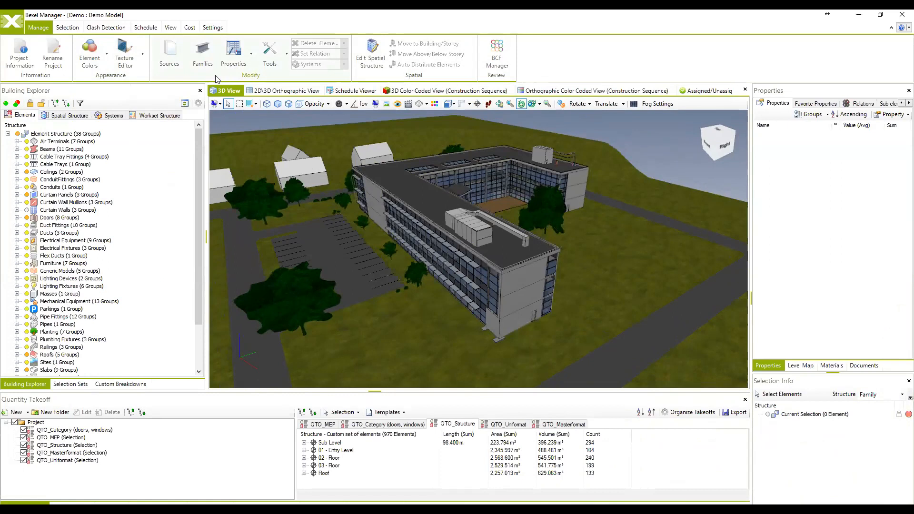
pyautogui.click(115, 27)
pyautogui.click(153, 28)
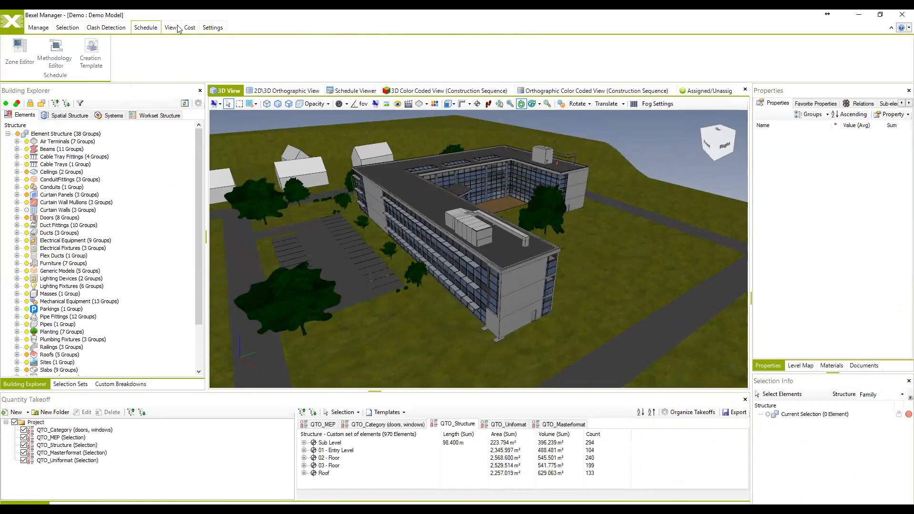
pyautogui.click(171, 28)
pyautogui.click(190, 28)
pyautogui.click(212, 28)
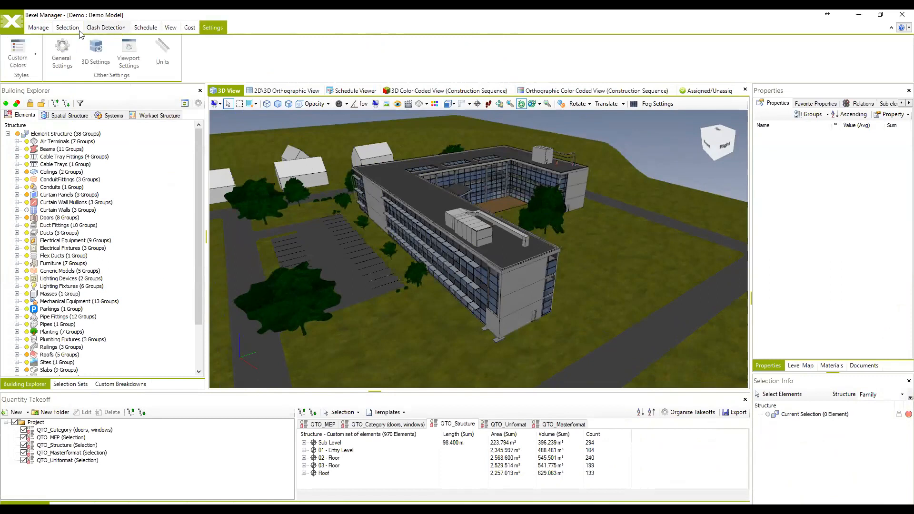
pyautogui.click(47, 29)
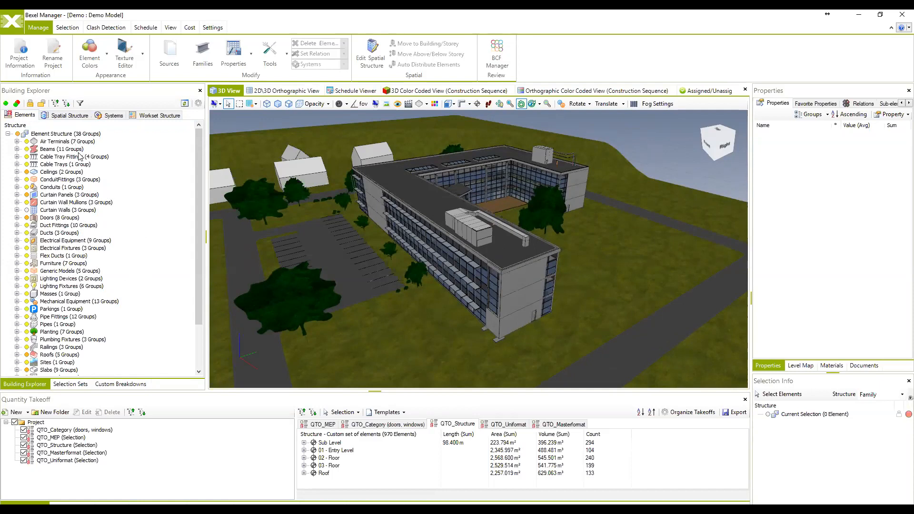
# Look through the full list of element categories in the Building Explorer and view the building from another angle
pyautogui.scroll(-2, 72, 192)
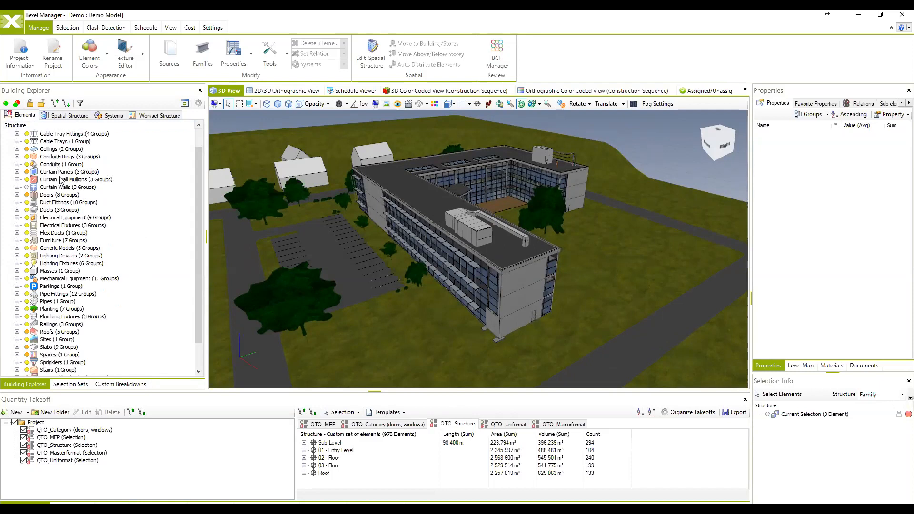
pyautogui.scroll(2, 73, 192)
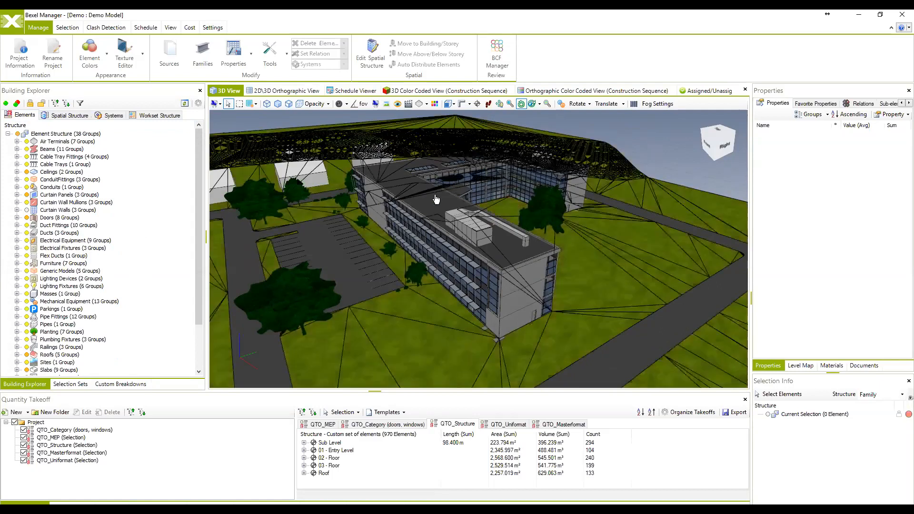
pyautogui.moveTo(453, 192); pyautogui.dragTo(422, 194, button='middle')
pyautogui.moveTo(403, 225)
pyautogui.mouseDown(button='middle')
pyautogui.moveTo(458, 218)
pyautogui.moveTo(417, 225)
pyautogui.mouseUp(button='middle')
pyautogui.scroll(2, 458, 218)
pyautogui.scroll(-1, 60, 150)
pyautogui.scroll(-1, 59, 152)
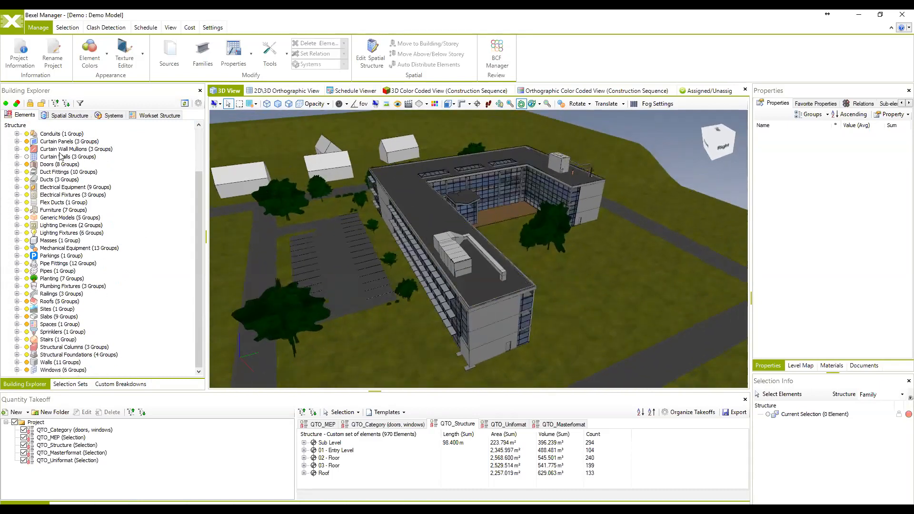
pyautogui.scroll(3, 64, 149)
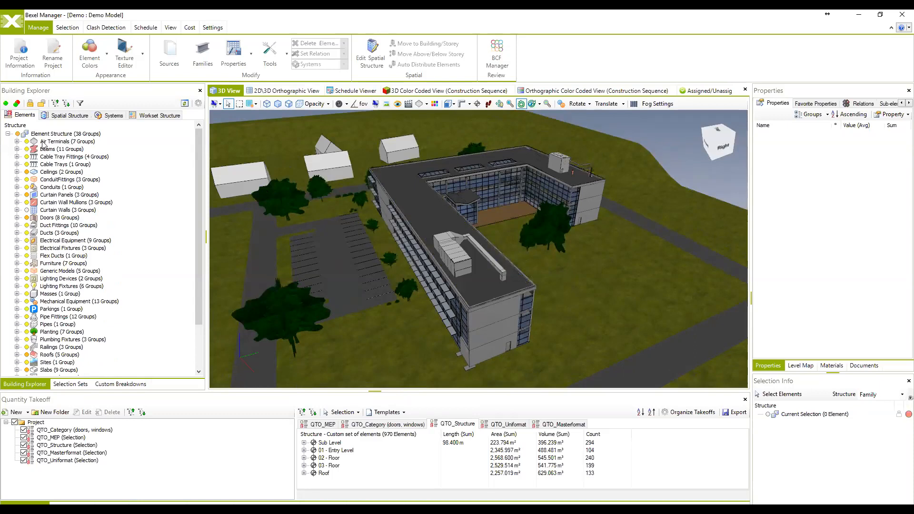
# Expand the Air Terminals, Beams and Cable Tray Fittings categories and widen the Building Explorer to make their type names readable
pyautogui.click(17, 142)
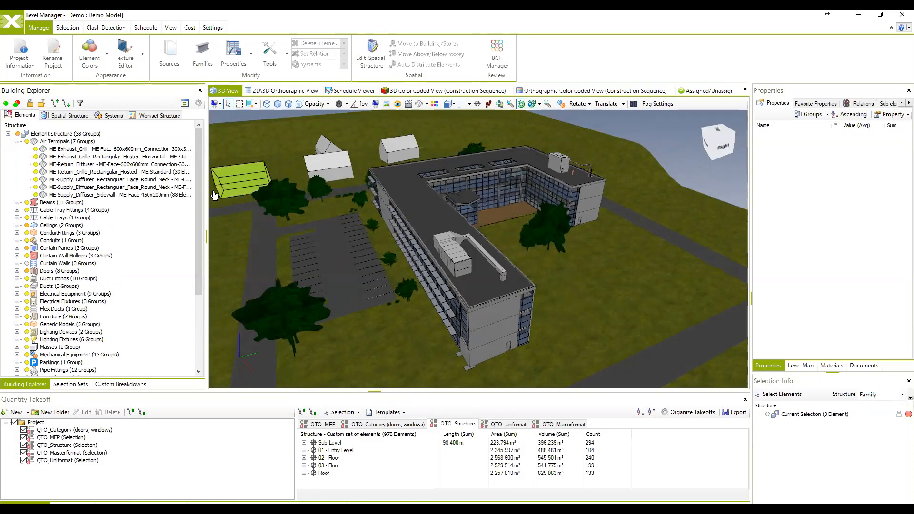
pyautogui.moveTo(206, 190); pyautogui.dragTo(233, 190)
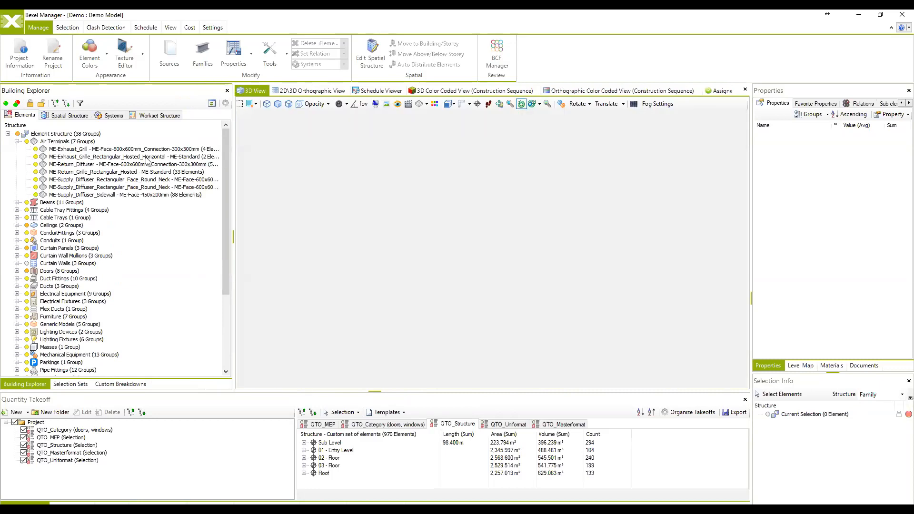
pyautogui.click(17, 202)
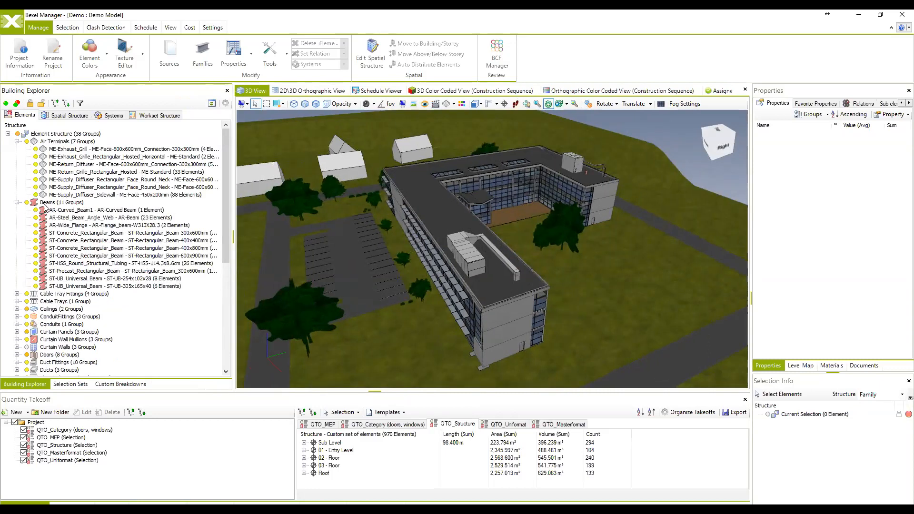
pyautogui.scroll(-3, 80, 241)
pyautogui.click(17, 225)
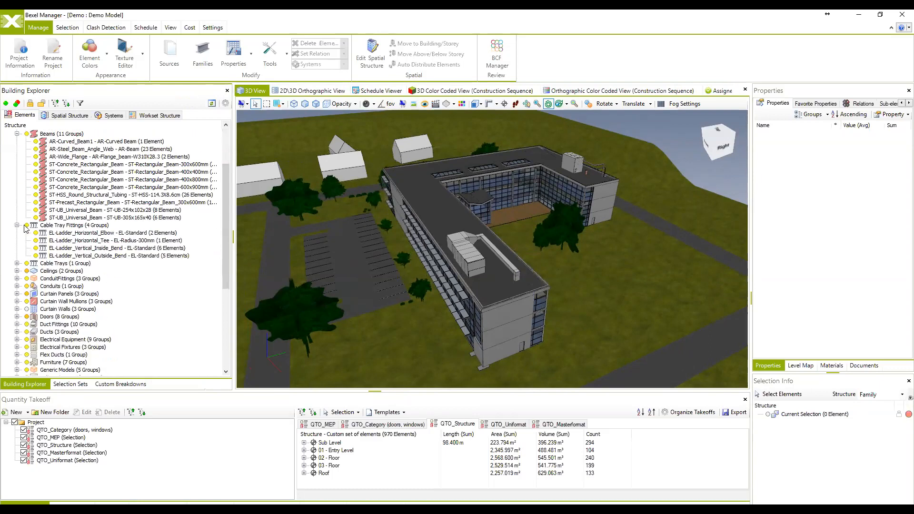
pyautogui.scroll(3, 70, 238)
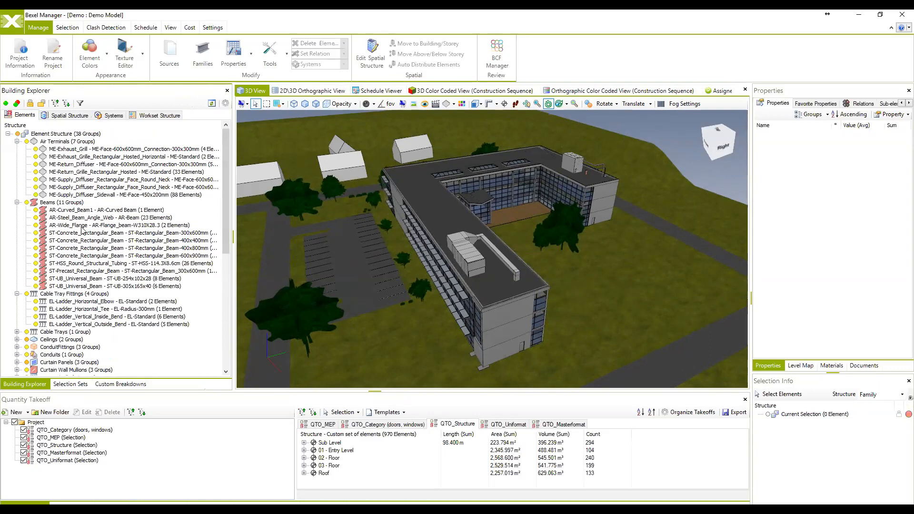
# Select together the AR-Wide_Flange, ST-Rectangular_Beam-600x900mm and ST-UB-254x102x28 beam groups, the return diffuser group and the second rectangular supply diffuser group
pyautogui.click(87, 225)
pyautogui.keyDown('ctrl'); pyautogui.click(88, 164); pyautogui.keyUp('ctrl')
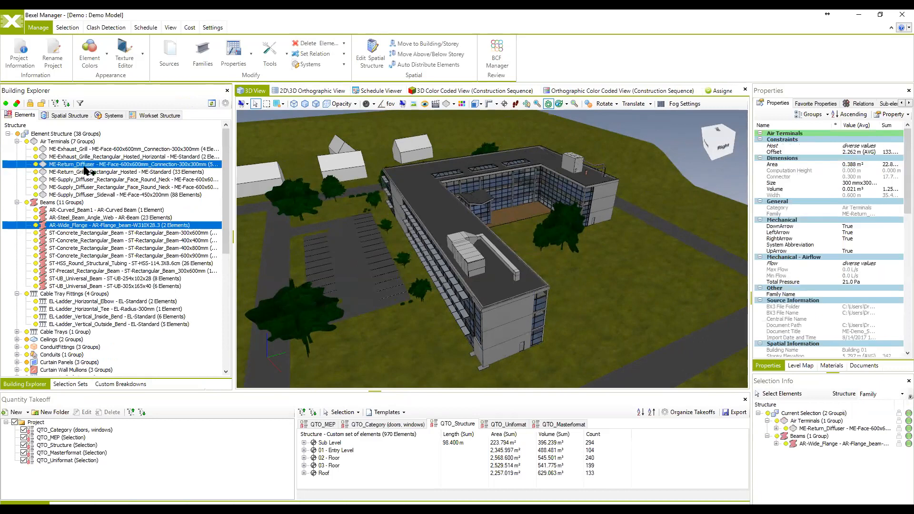
pyautogui.keyDown('ctrl'); pyautogui.click(90, 187); pyautogui.keyUp('ctrl')
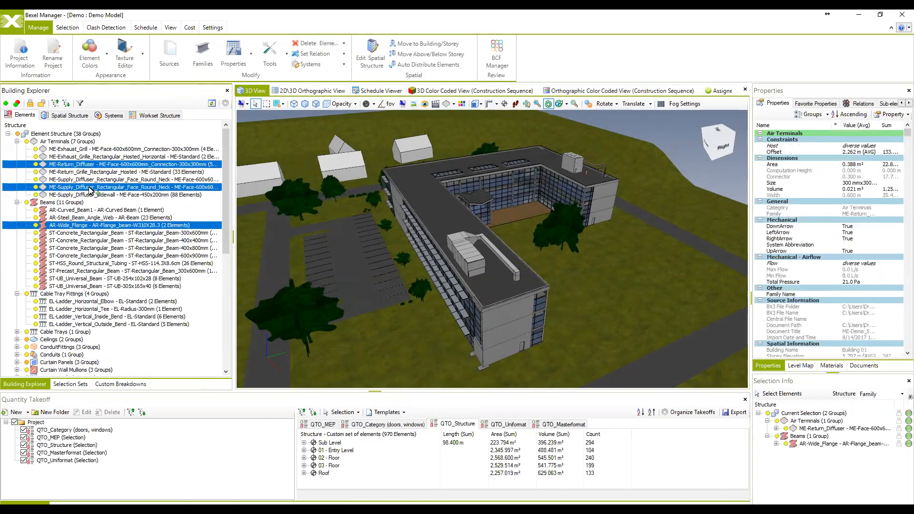
pyautogui.keyDown('ctrl'); pyautogui.click(75, 256); pyautogui.keyUp('ctrl')
pyautogui.keyDown('ctrl'); pyautogui.click(75, 278); pyautogui.keyUp('ctrl')
pyautogui.moveTo(366, 244); pyautogui.dragTo(413, 256)
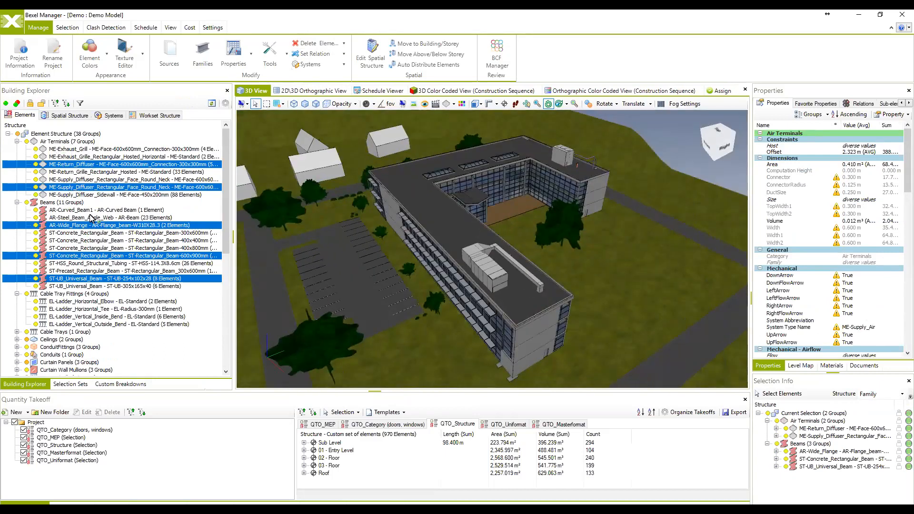
# Add the EL-Ladder_Horizontal_Tee group and the ConduitFittings and Lighting Devices categories to the current element selection
pyautogui.keyDown('ctrl'); pyautogui.click(67, 309); pyautogui.keyUp('ctrl')
pyautogui.keyDown('ctrl'); pyautogui.click(69, 347); pyautogui.keyUp('ctrl')
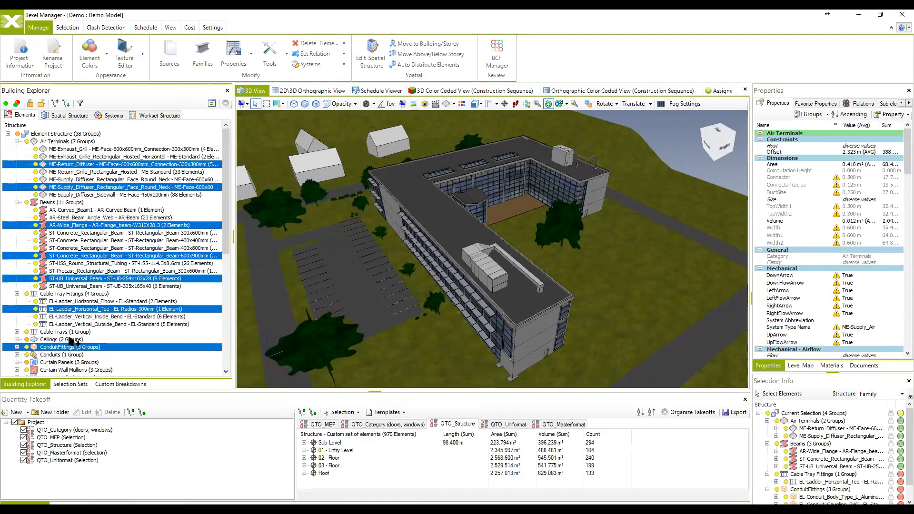
pyautogui.scroll(-10, 76, 341)
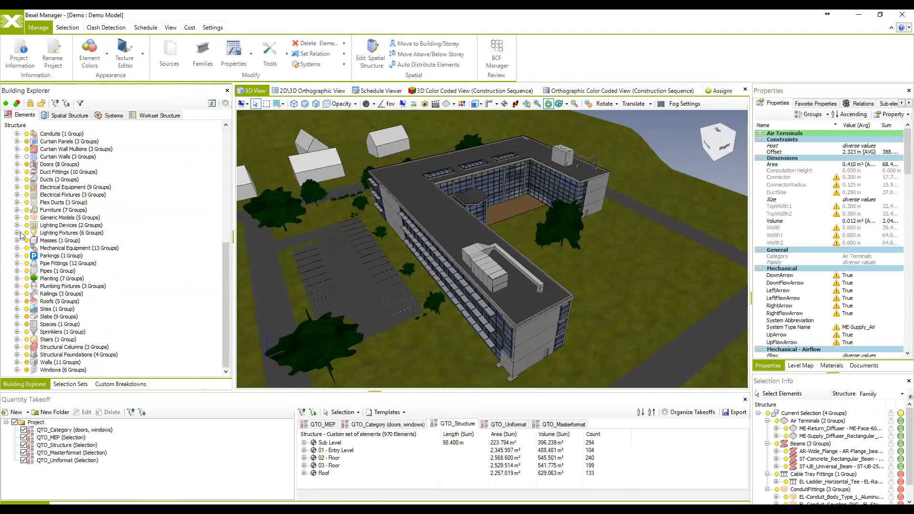
pyautogui.keyDown('ctrl'); pyautogui.click(54, 226); pyautogui.keyUp('ctrl')
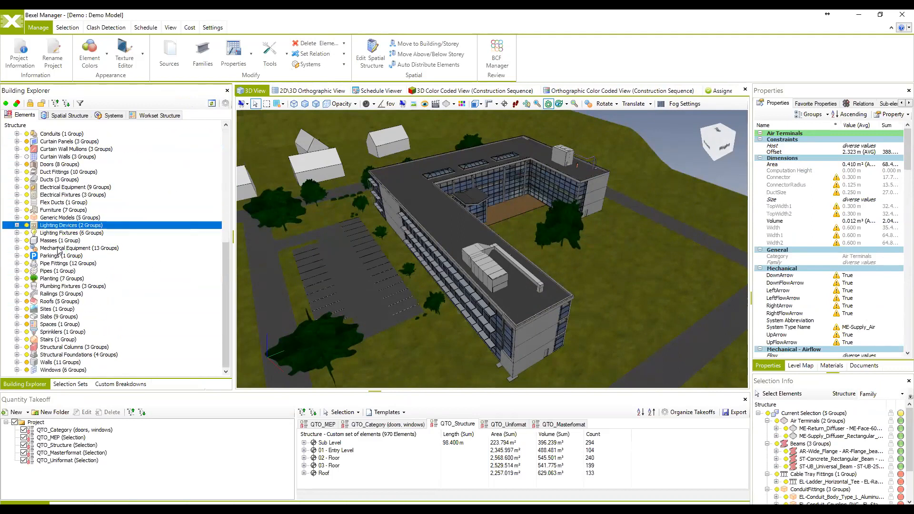
# Isolate the selected elements in the 3D view and look at them from another angle
pyautogui.moveTo(443, 214); pyautogui.dragTo(356, 142)
pyautogui.rightClick(356, 142)
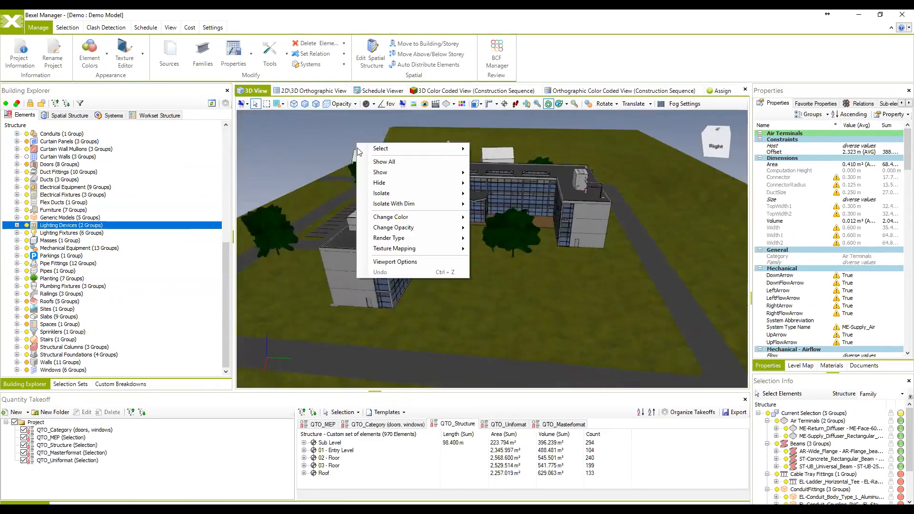
pyautogui.moveTo(400, 193)
pyautogui.click(484, 195)
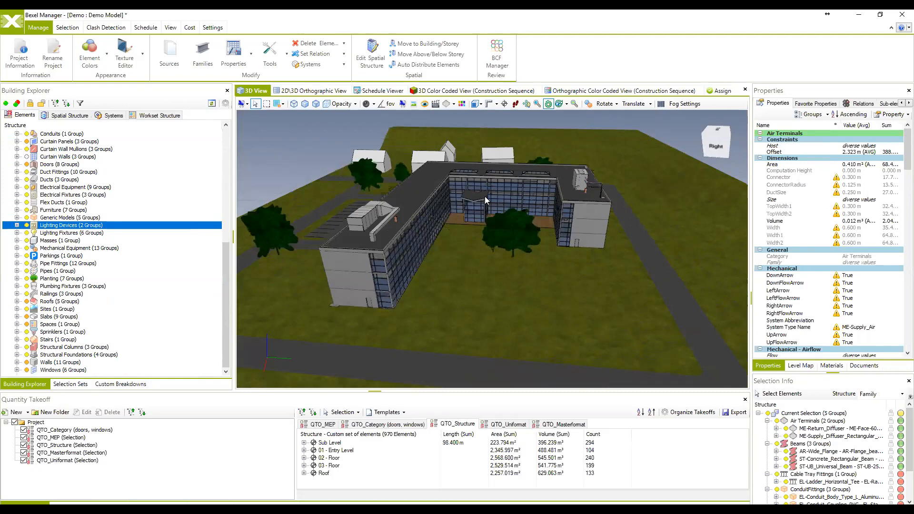
pyautogui.moveTo(441, 237); pyautogui.dragTo(467, 217, button='middle')
pyautogui.moveTo(467, 217)
pyautogui.mouseDown()
pyautogui.moveTo(477, 218)
pyautogui.moveTo(457, 211)
pyautogui.mouseUp()
# Show all model elements in the 3D view again
pyautogui.rightClick(357, 160)
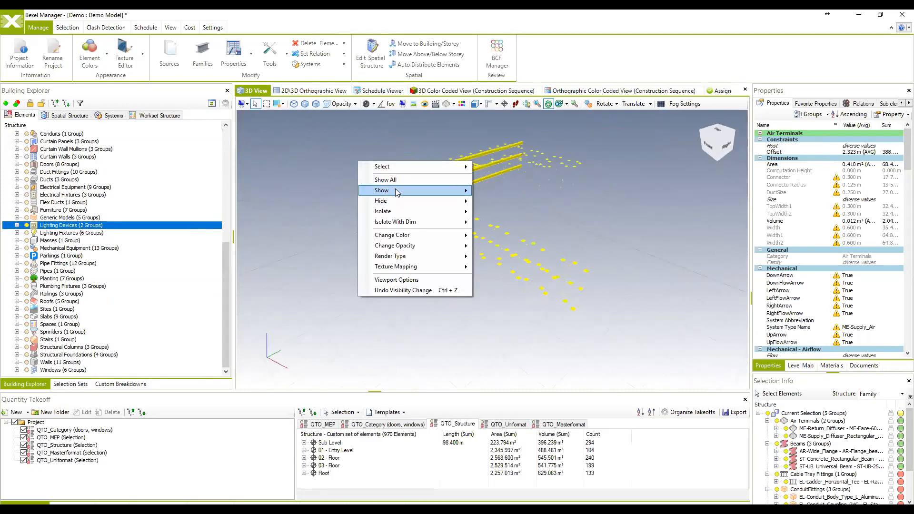
pyautogui.moveTo(397, 190)
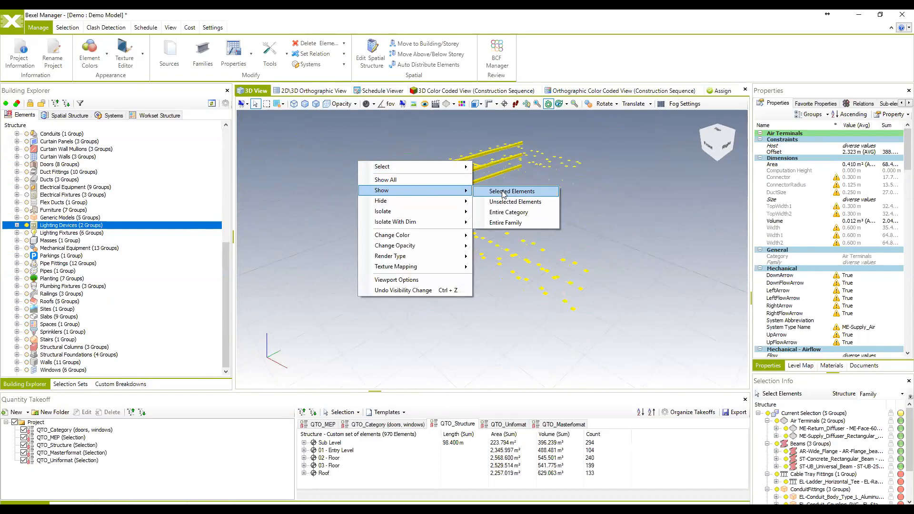
pyautogui.click(450, 180)
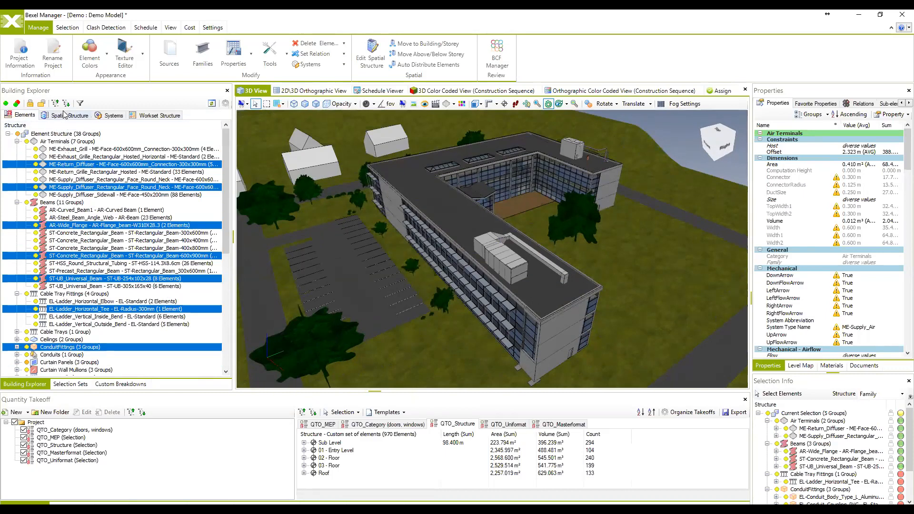
# Switch the Building Explorer to the spatial structure and collapse the 01 - Entry Level, 02 - Floor, 03 - Floor and Roof storeys
pyautogui.click(65, 116)
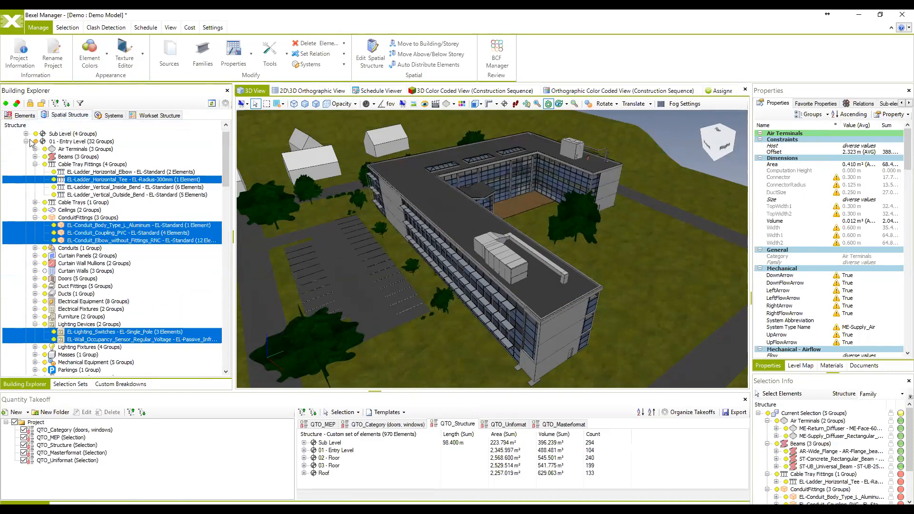
pyautogui.click(27, 142)
pyautogui.click(26, 149)
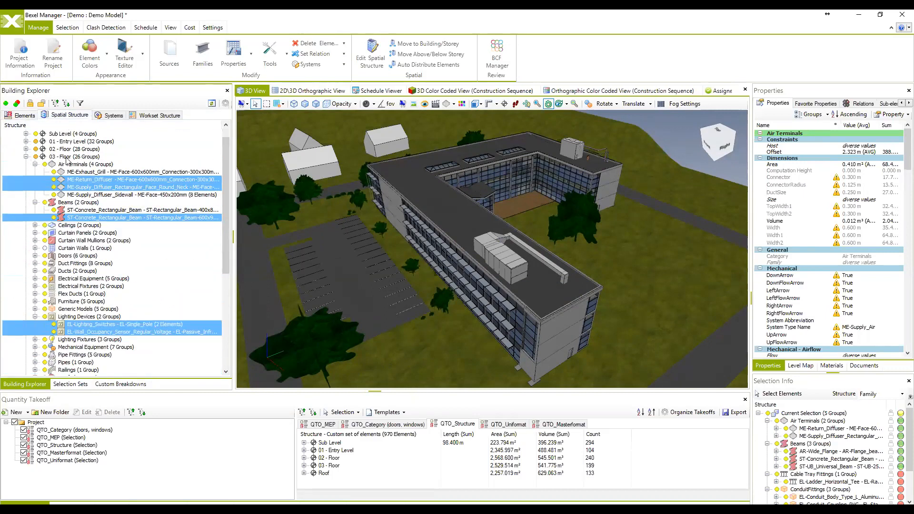
pyautogui.click(27, 157)
pyautogui.click(26, 179)
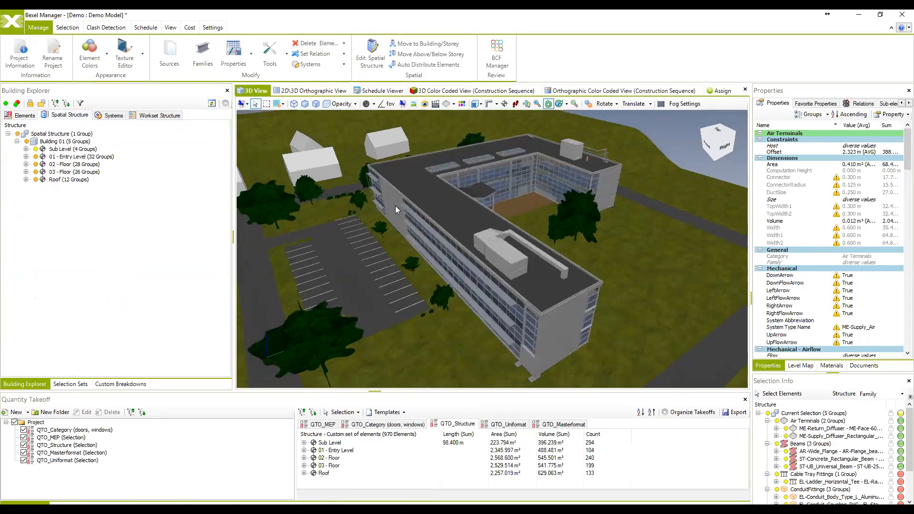
# Highlight the Sub Level, 01 - Entry Level and Roof storeys one after another and view the roof elements from several angles
pyautogui.click(69, 149)
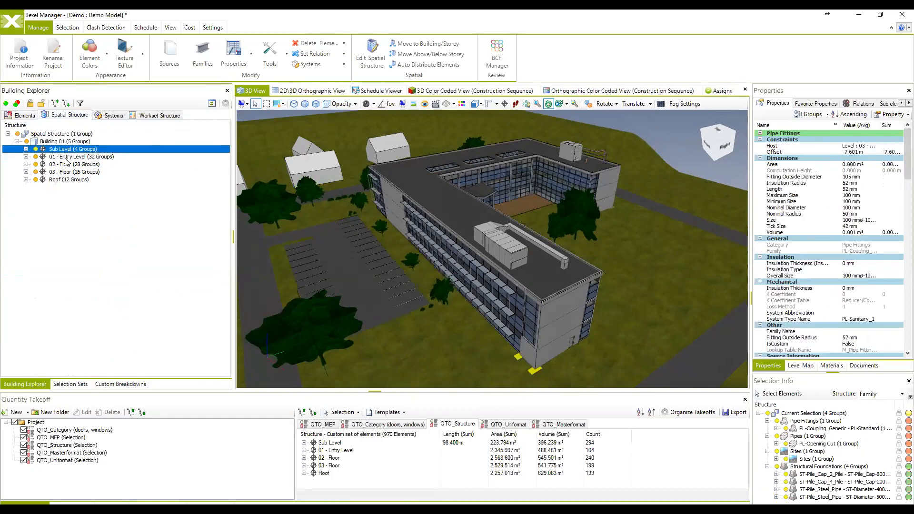
pyautogui.click(64, 156)
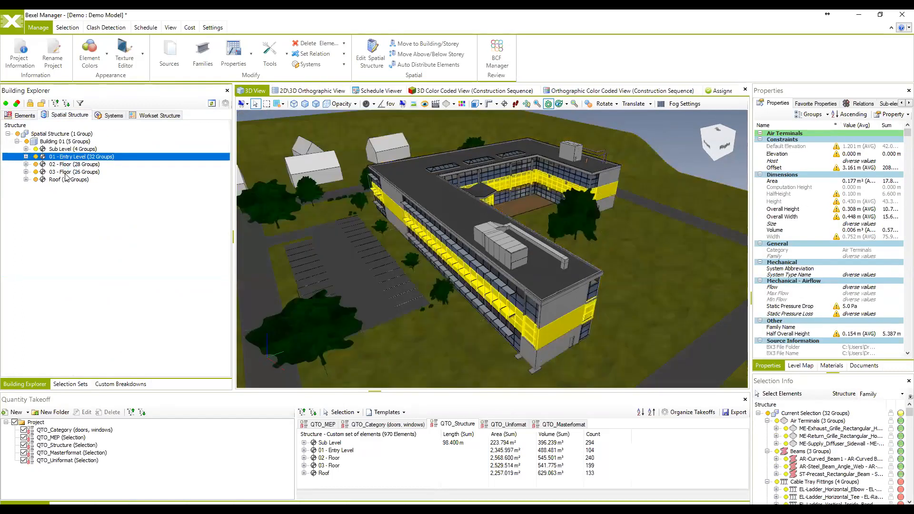
pyautogui.click(62, 180)
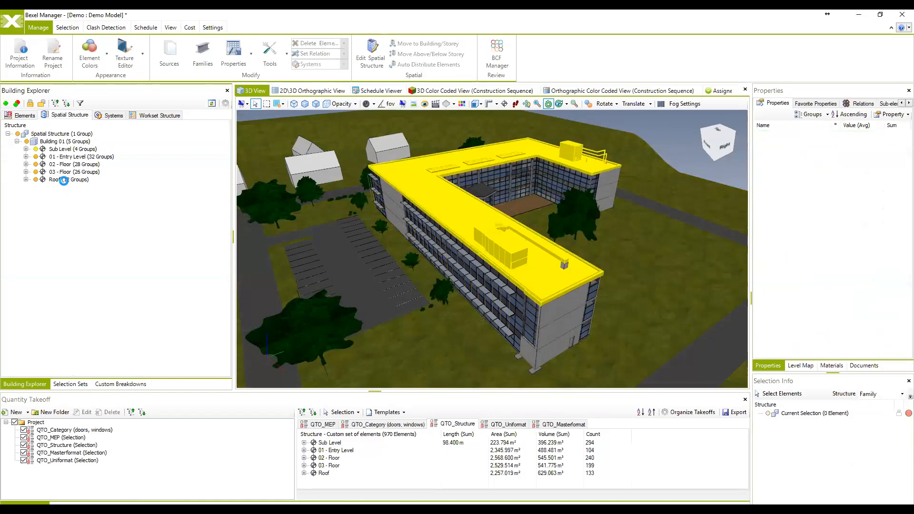
pyautogui.moveTo(565, 257); pyautogui.dragTo(354, 216, button='middle')
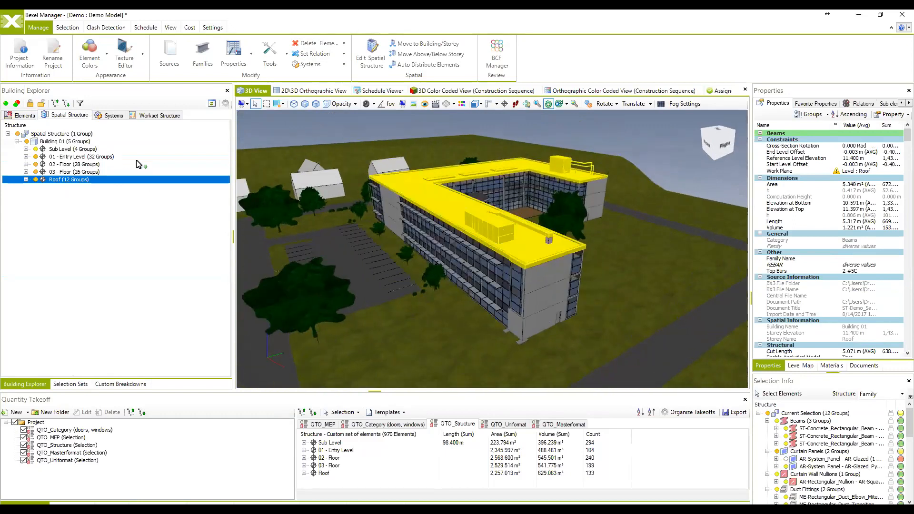
pyautogui.moveTo(463, 221); pyautogui.dragTo(440, 196, button='middle')
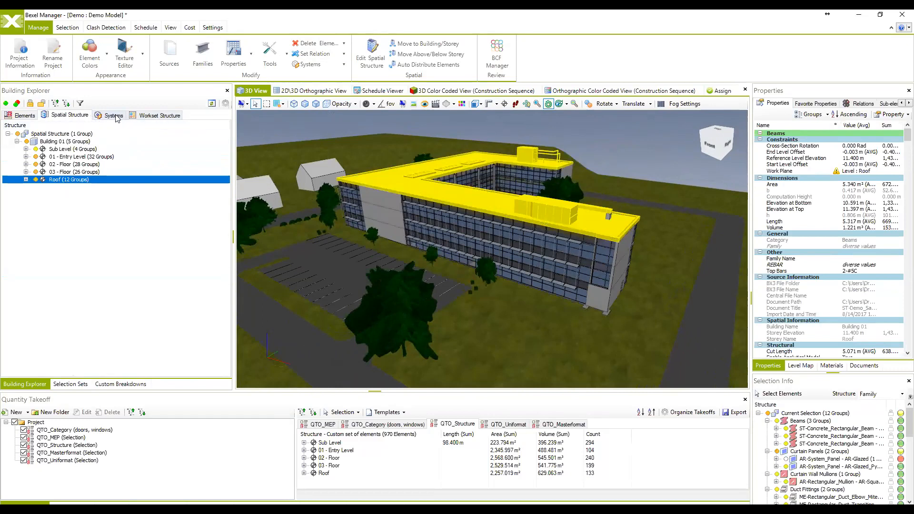
# Switch to the systems structure and collapse the expanded systems of Building 01, including Domestic Cold Water, Hydronic Return, Hydronic Supply and Return Air
pyautogui.click(116, 118)
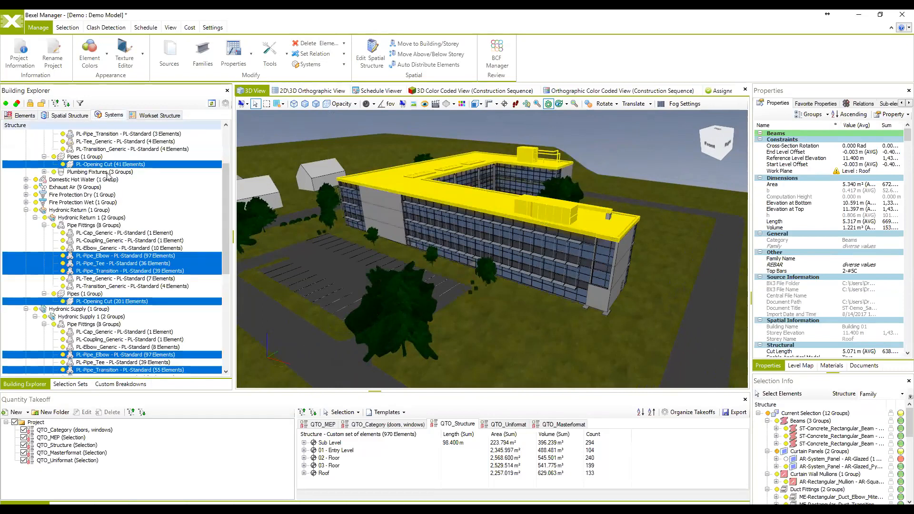
pyautogui.click(17, 142)
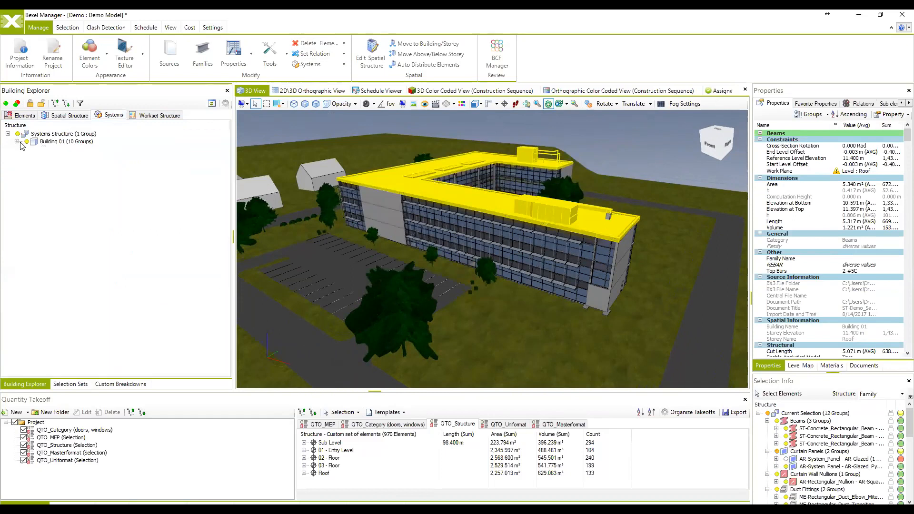
pyautogui.click(17, 141)
pyautogui.click(25, 149)
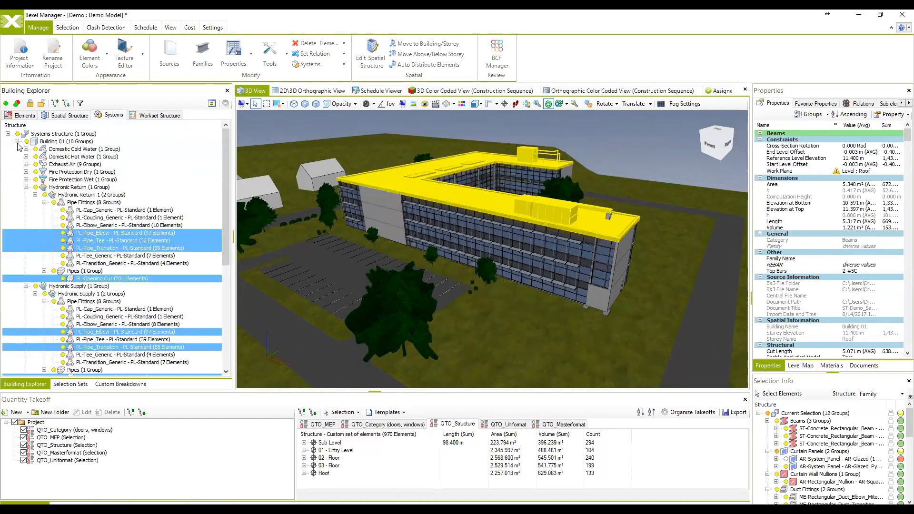
pyautogui.click(26, 187)
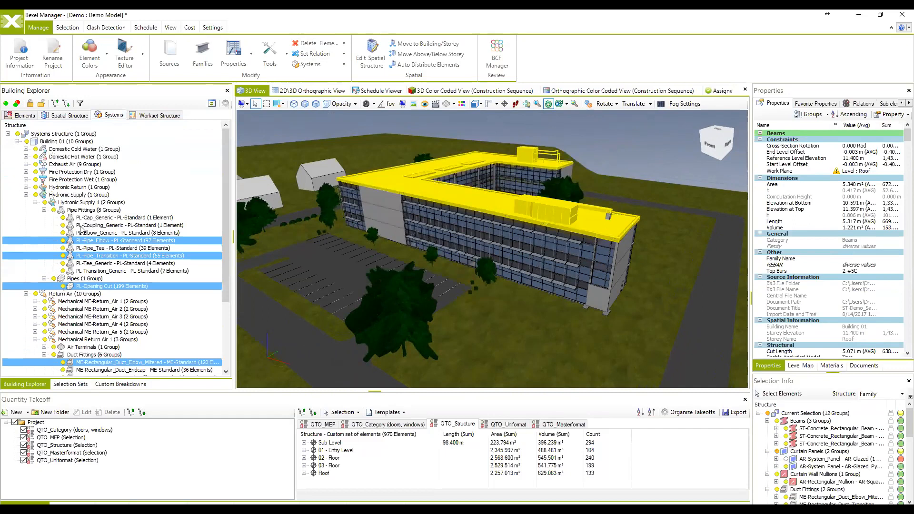
pyautogui.click(26, 195)
pyautogui.click(25, 202)
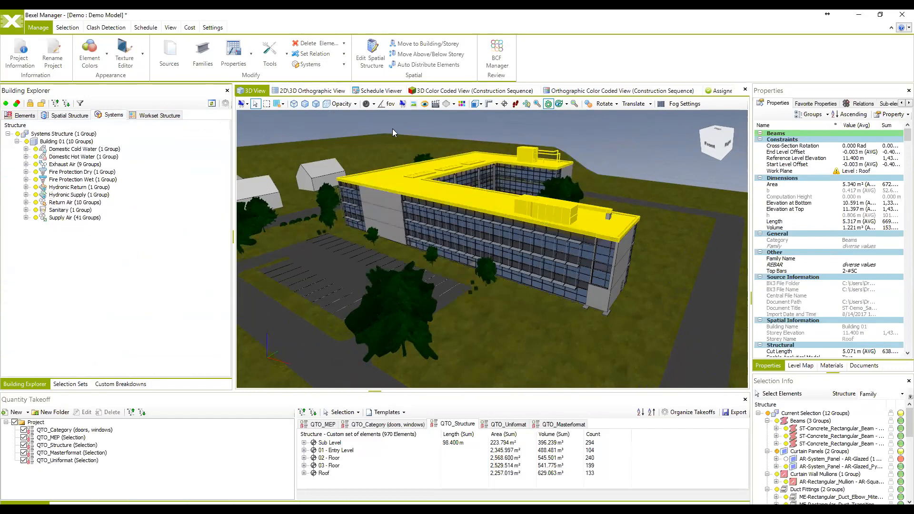
# Select the Domestic Cold Water, Fire Protection Dry, Hydronic Return and Sanitary systems together
pyautogui.moveTo(526, 182); pyautogui.dragTo(511, 208, button='middle')
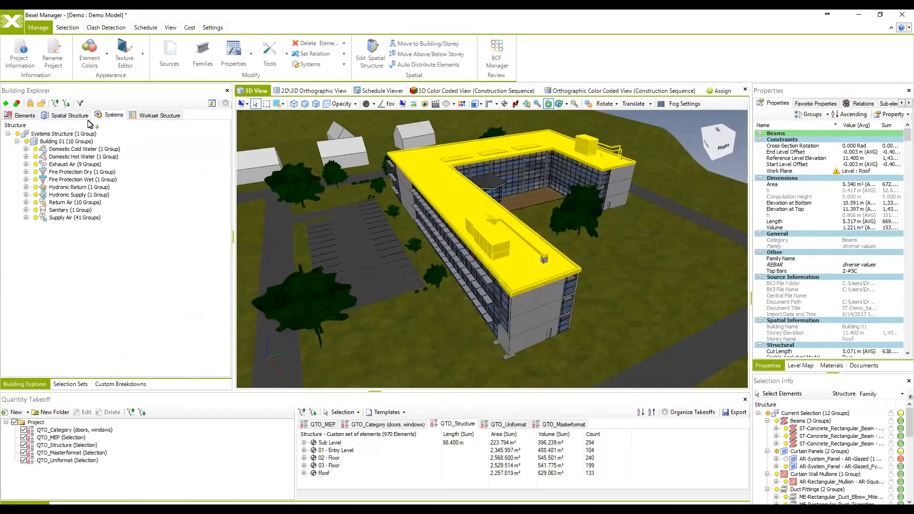
pyautogui.click(62, 148)
pyautogui.keyDown('ctrl'); pyautogui.click(71, 172); pyautogui.keyUp('ctrl')
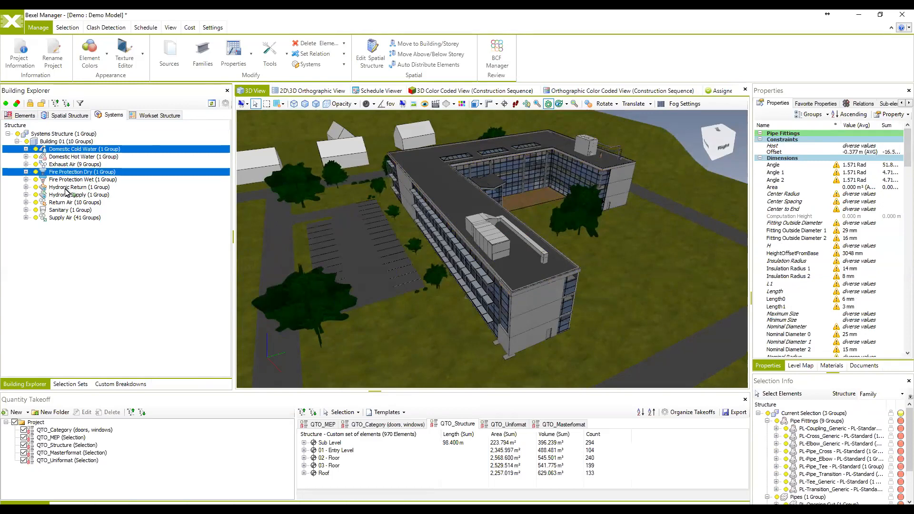
pyautogui.keyDown('ctrl'); pyautogui.click(70, 187); pyautogui.keyUp('ctrl')
pyautogui.keyDown('ctrl'); pyautogui.click(71, 210); pyautogui.keyUp('ctrl')
# Isolate the elements of the four selected systems in the 3D view and inspect the pipework from several angles
pyautogui.moveTo(518, 210); pyautogui.dragTo(516, 218, button='middle')
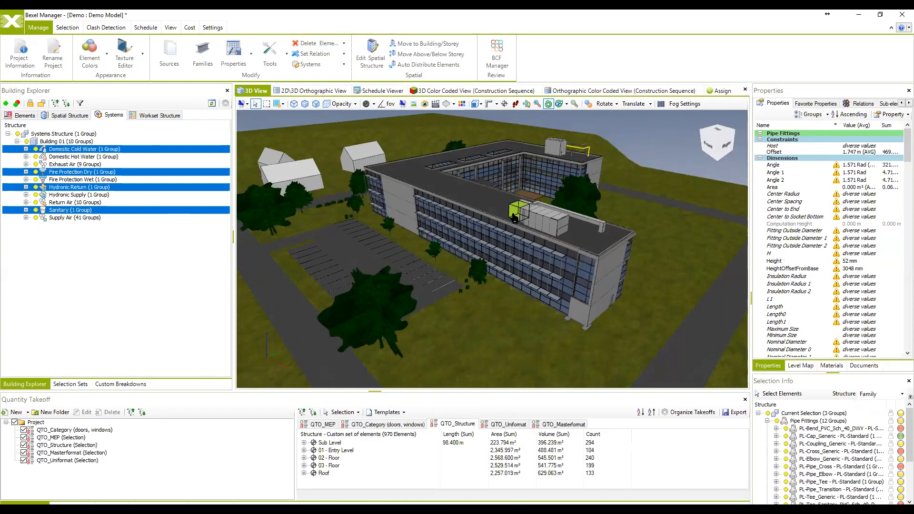
pyautogui.moveTo(647, 213); pyautogui.dragTo(517, 208, button='middle')
pyautogui.press('i')
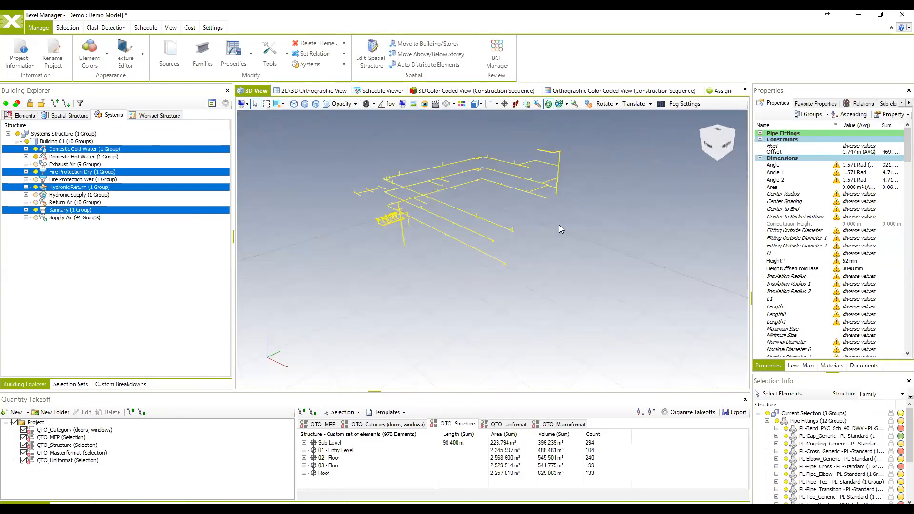
pyautogui.moveTo(535, 240); pyautogui.dragTo(541, 244, button='middle')
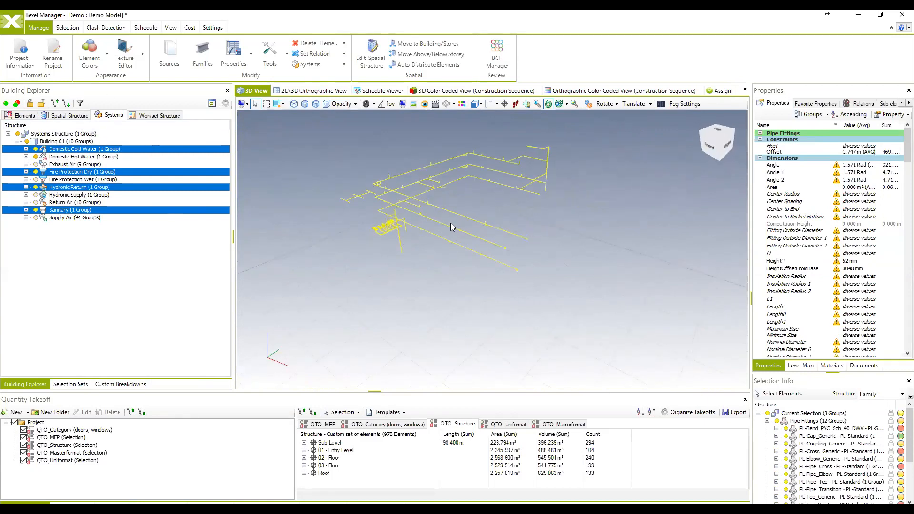
pyautogui.moveTo(454, 223); pyautogui.dragTo(439, 171, button='middle')
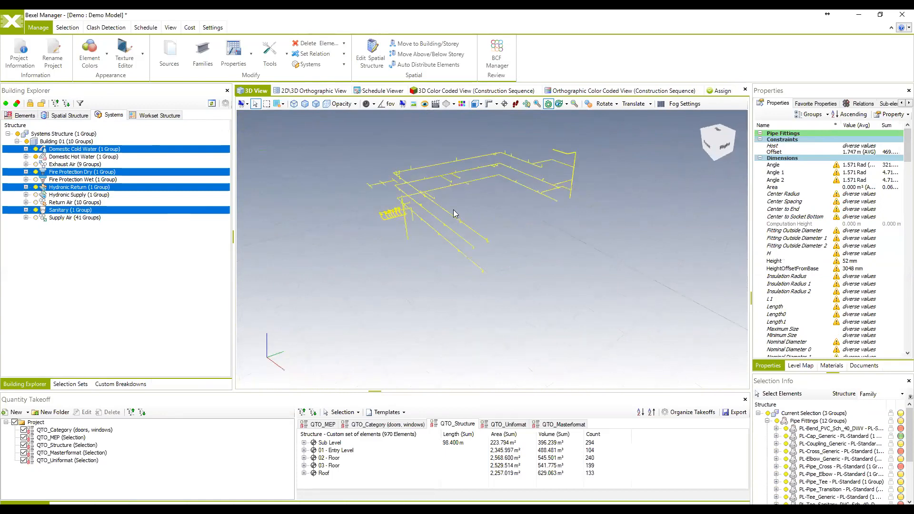
pyautogui.moveTo(400, 210); pyautogui.dragTo(408, 218, button='middle')
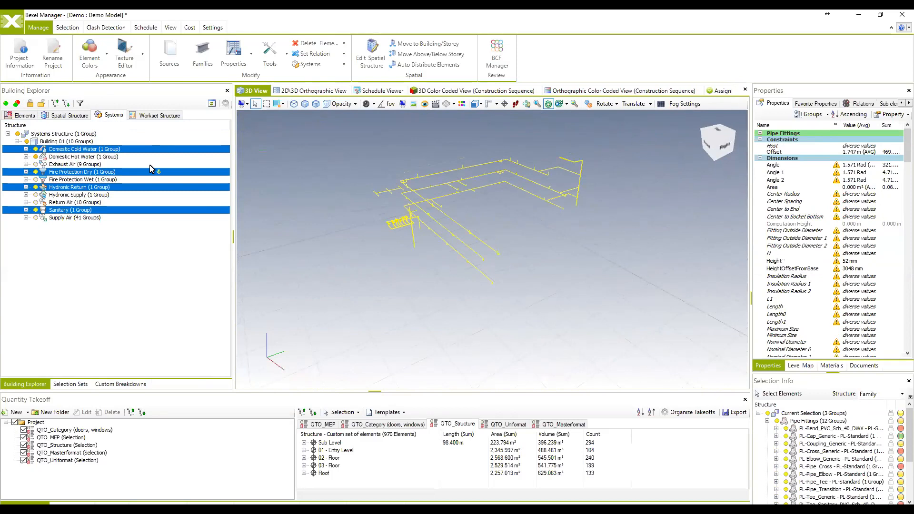
pyautogui.moveTo(439, 198); pyautogui.dragTo(424, 202, button='middle')
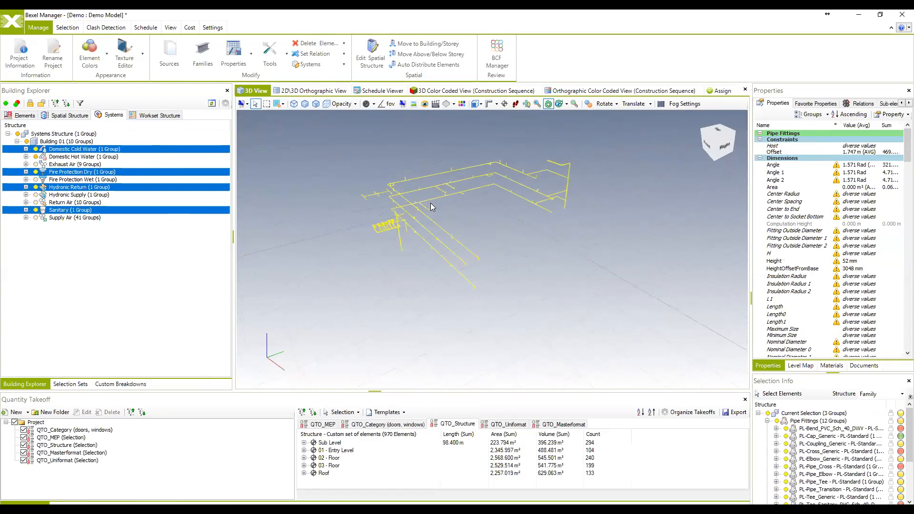
# Bring the hidden building elements back into the 3D view
pyautogui.doubleClick(599, 207)
pyautogui.moveTo(563, 215); pyautogui.dragTo(581, 210, button='middle')
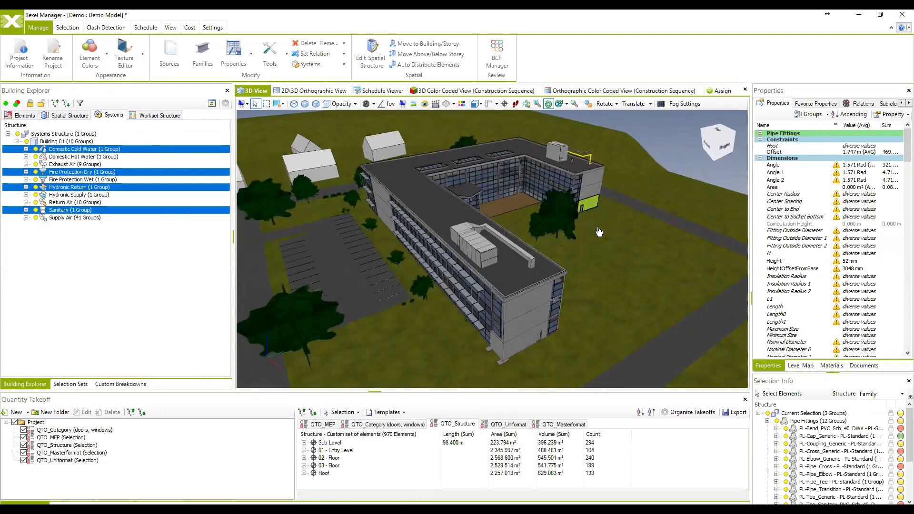
pyautogui.moveTo(569, 256); pyautogui.dragTo(574, 247, button='middle')
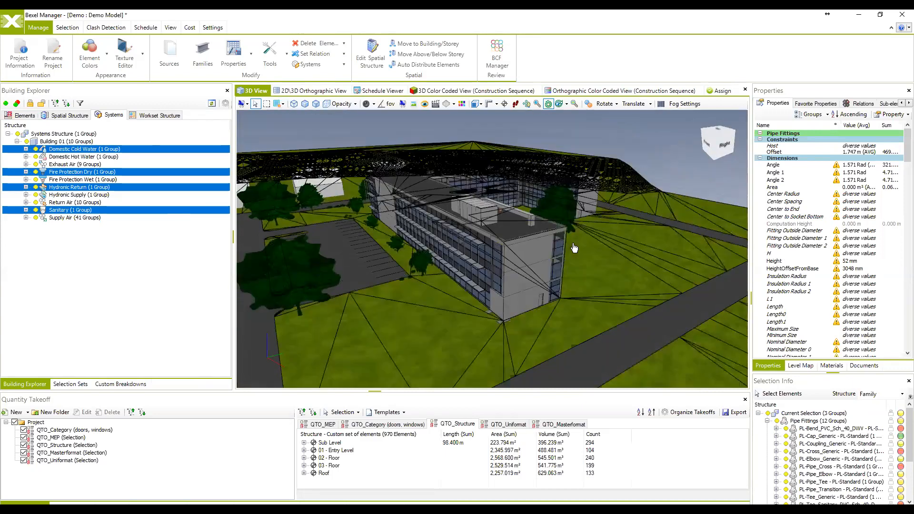
# Display the shortcut help, look through the list of shortcut commands and close it
pyautogui.press('c')
pyautogui.press('c')
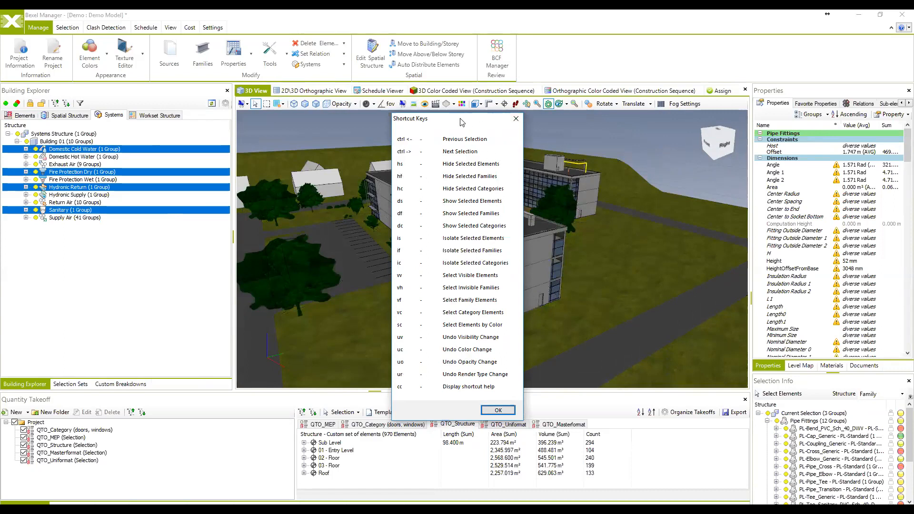
pyautogui.moveTo(460, 118); pyautogui.dragTo(452, 119)
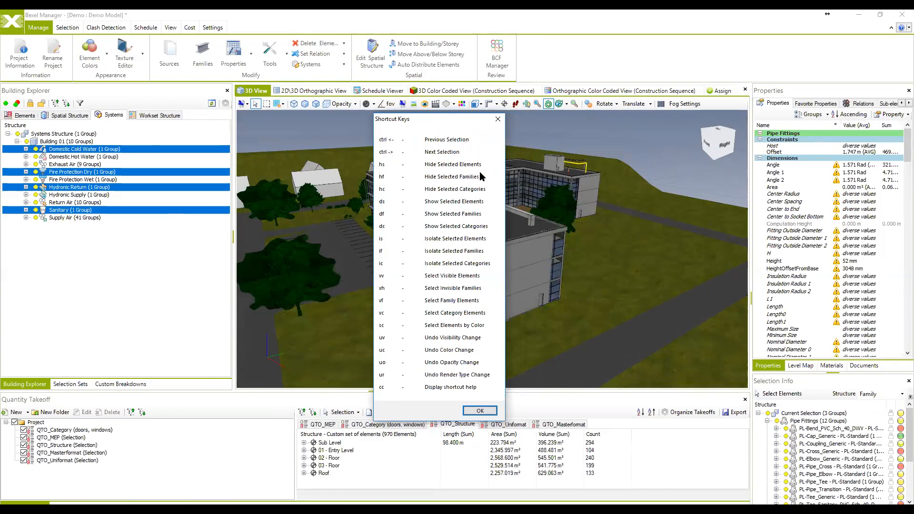
pyautogui.click(495, 121)
# Switch the Building Explorer to the workset structure and go to the start of its list
pyautogui.moveTo(495, 204); pyautogui.dragTo(448, 243, button='middle')
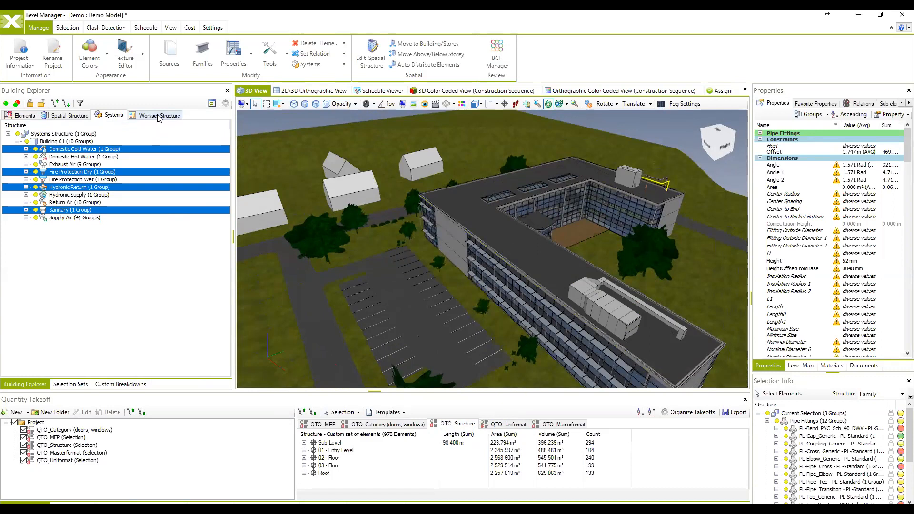
pyautogui.click(158, 116)
pyautogui.scroll(15, 127, 177)
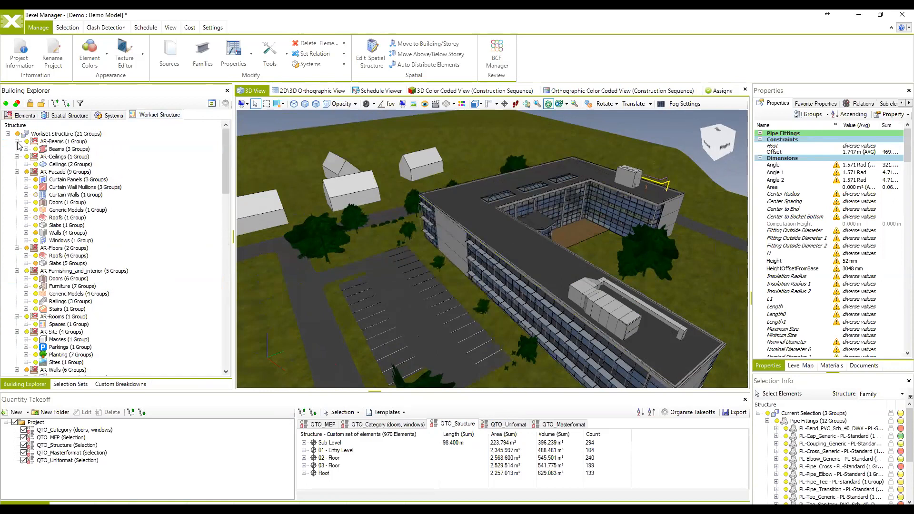
# Collapse the workset groups from AR-Beams through FP-Systems in the workset structure
pyautogui.click(16, 141)
pyautogui.click(17, 149)
pyautogui.click(16, 156)
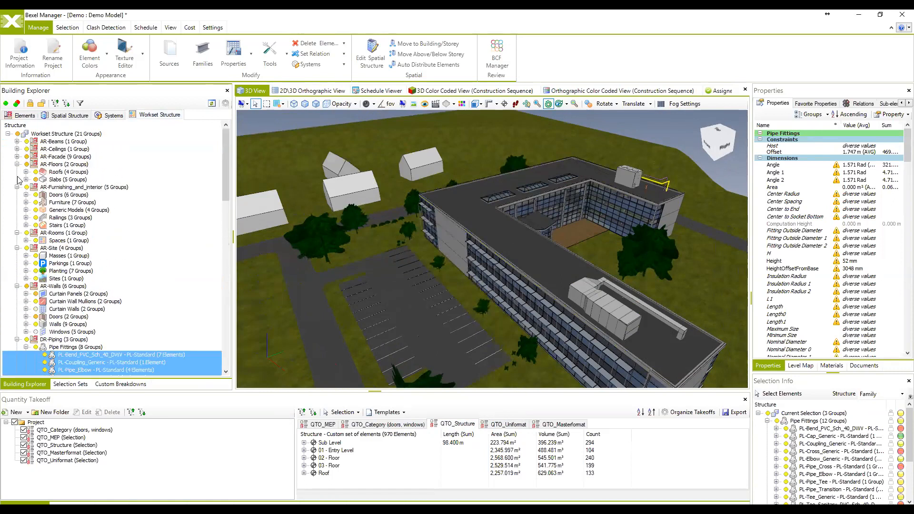
pyautogui.click(17, 164)
pyautogui.click(16, 171)
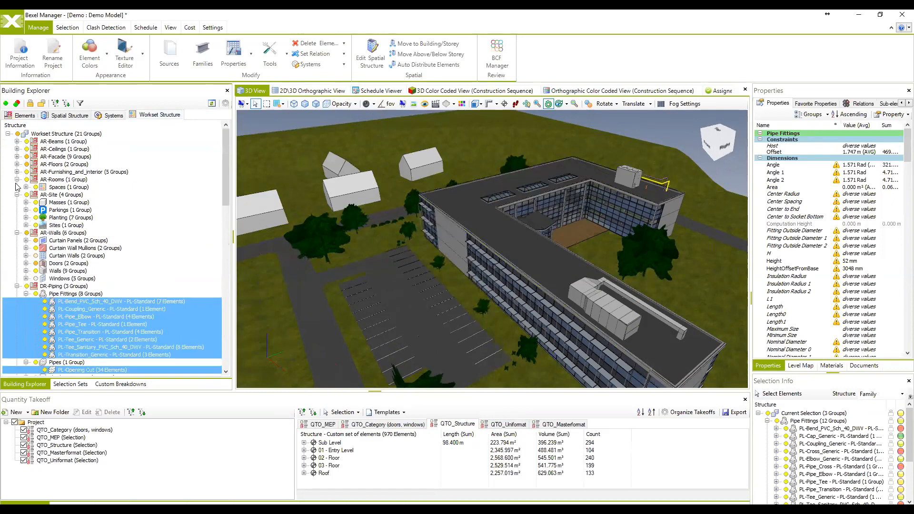
pyautogui.click(16, 195)
pyautogui.scroll(-1, 76, 215)
pyautogui.scroll(1, 77, 213)
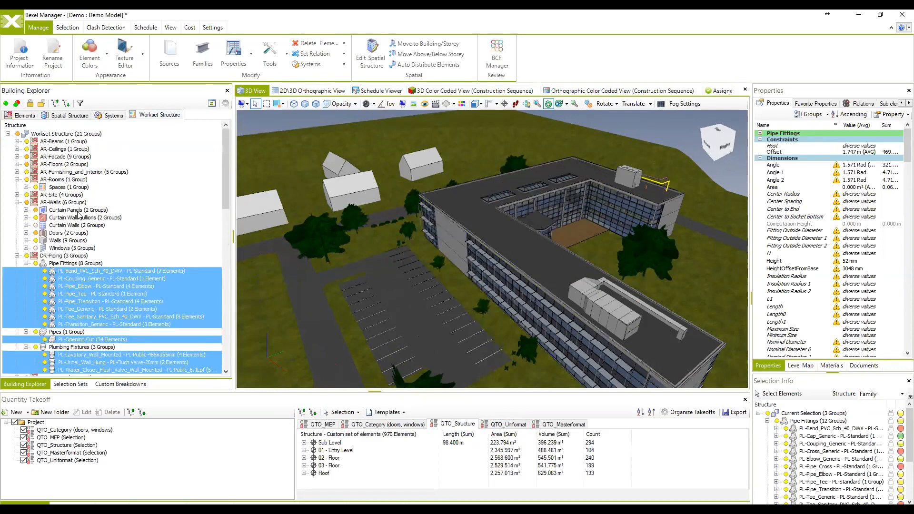
pyautogui.click(17, 180)
pyautogui.click(16, 195)
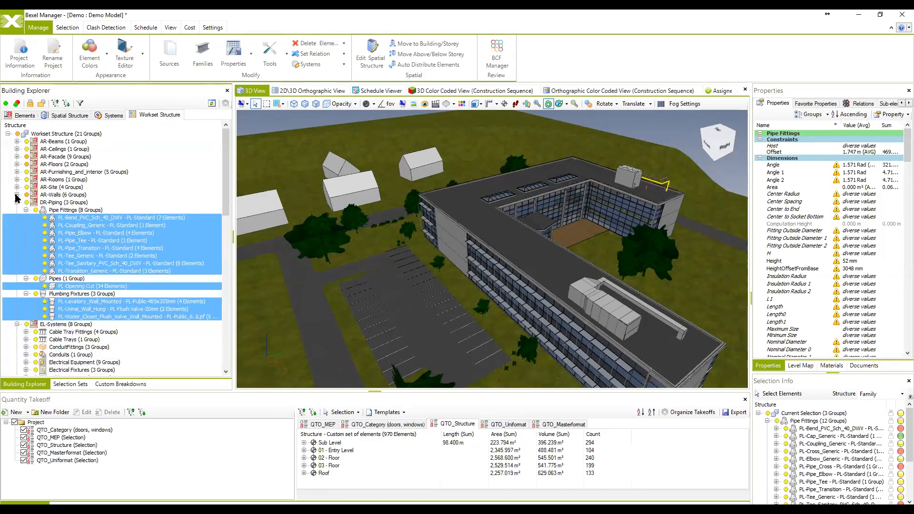
pyautogui.click(17, 202)
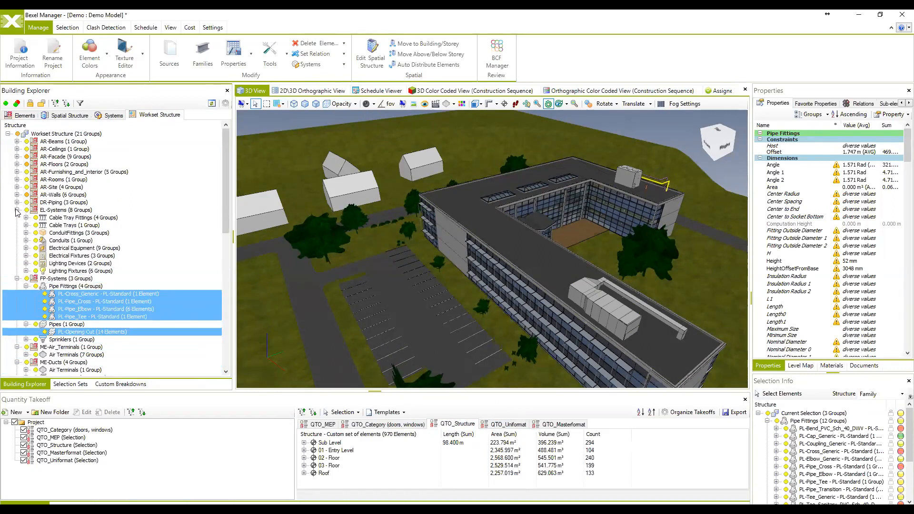
pyautogui.click(17, 210)
pyautogui.click(17, 217)
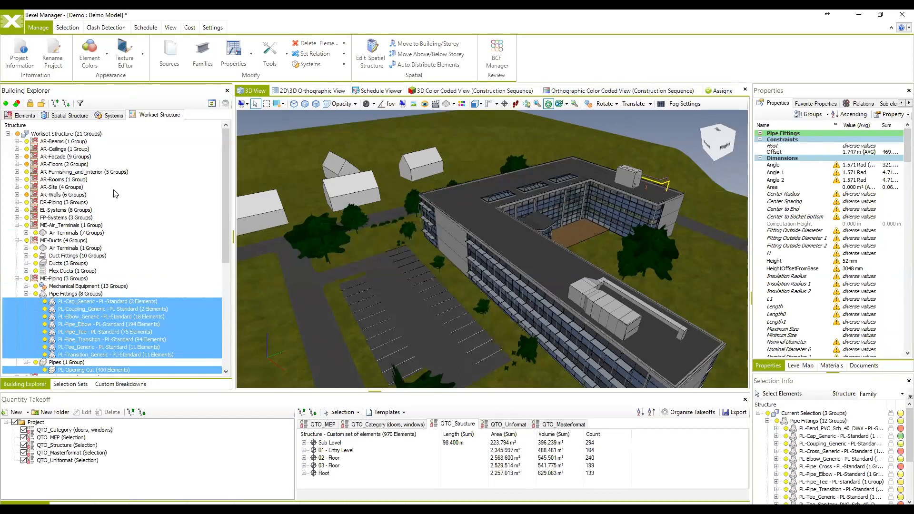
# Select the AR-Ceilings workset, and expand it together with AR-Facade and its Curtain Panels category
pyautogui.click(59, 149)
pyautogui.click(16, 149)
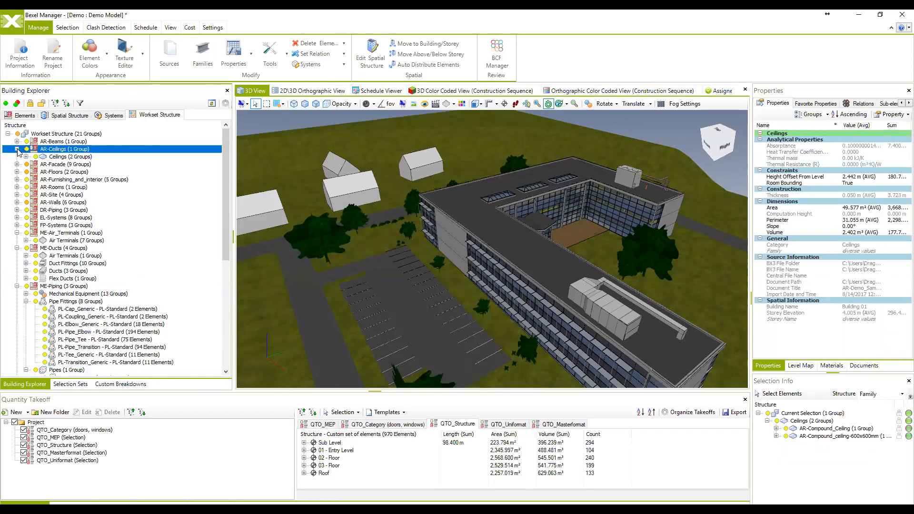
pyautogui.click(17, 164)
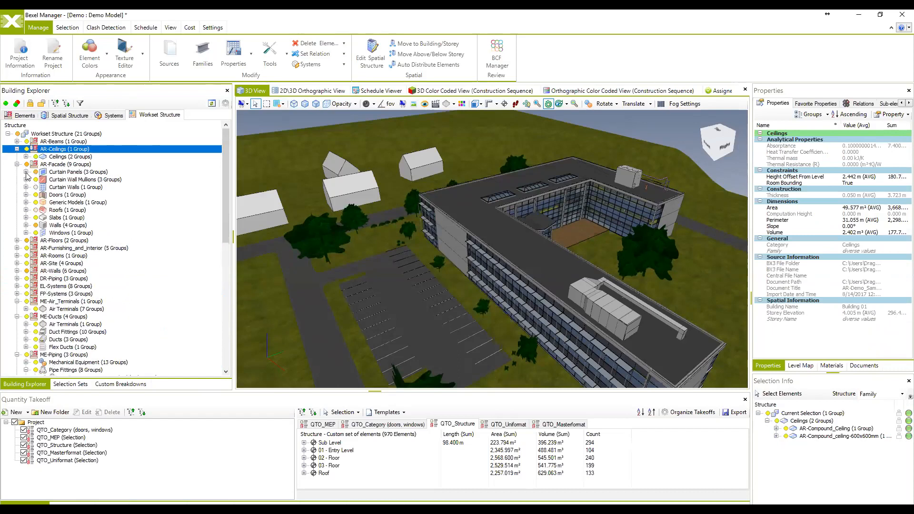
pyautogui.click(26, 171)
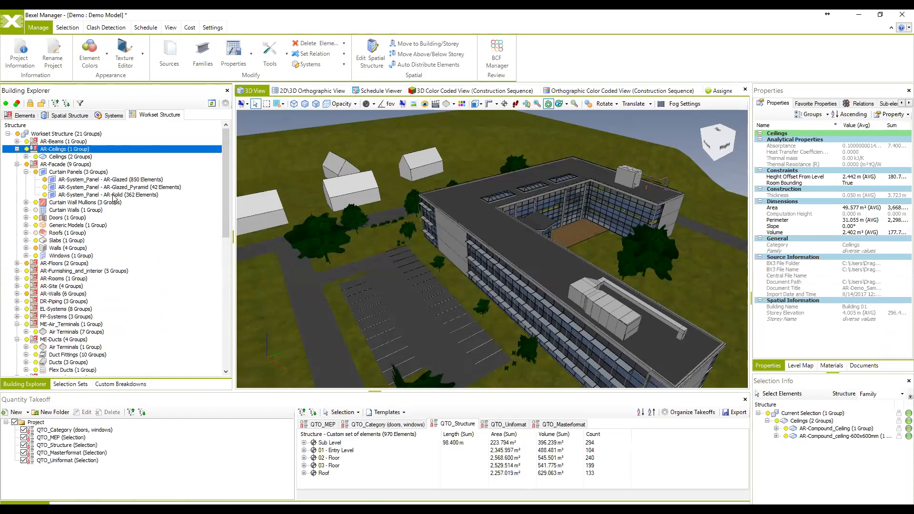
pyautogui.scroll(-4, 80, 191)
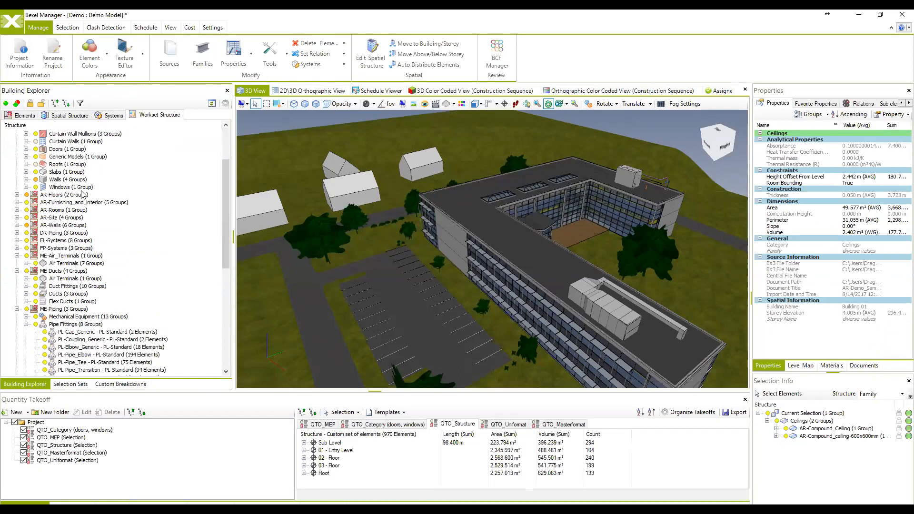
pyautogui.scroll(4, 81, 193)
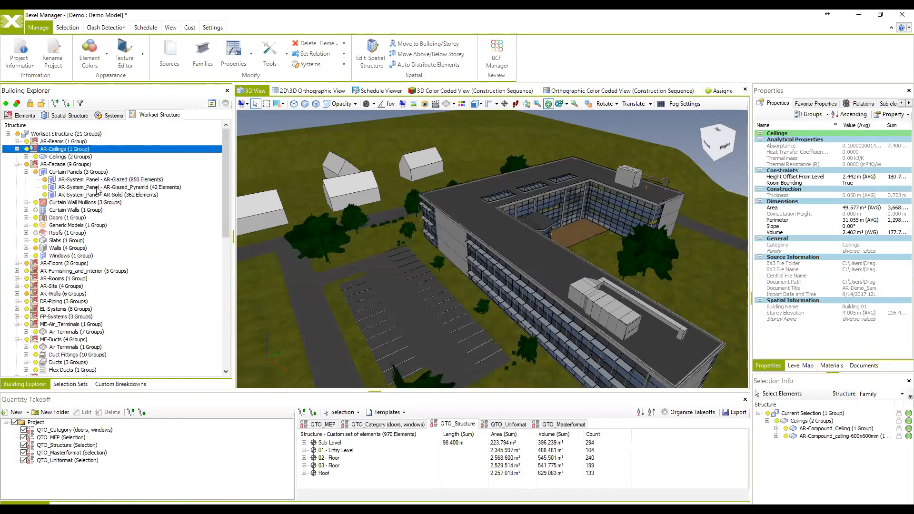
pyautogui.scroll(-5, 94, 199)
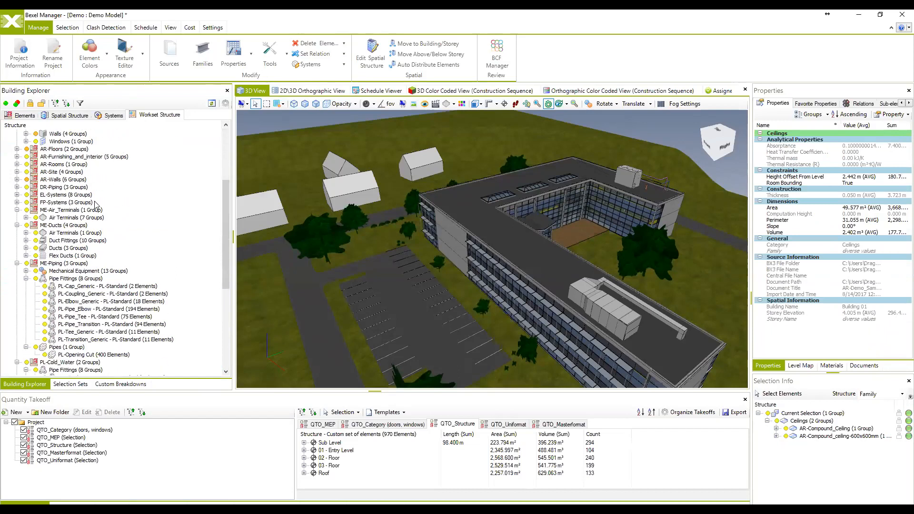
pyautogui.scroll(4, 93, 200)
# Expand the Doors category of AR-Facade, select the AR-Curtain_Wall_Dbl_Glass door and collapse AR-Ceilings
pyautogui.click(26, 195)
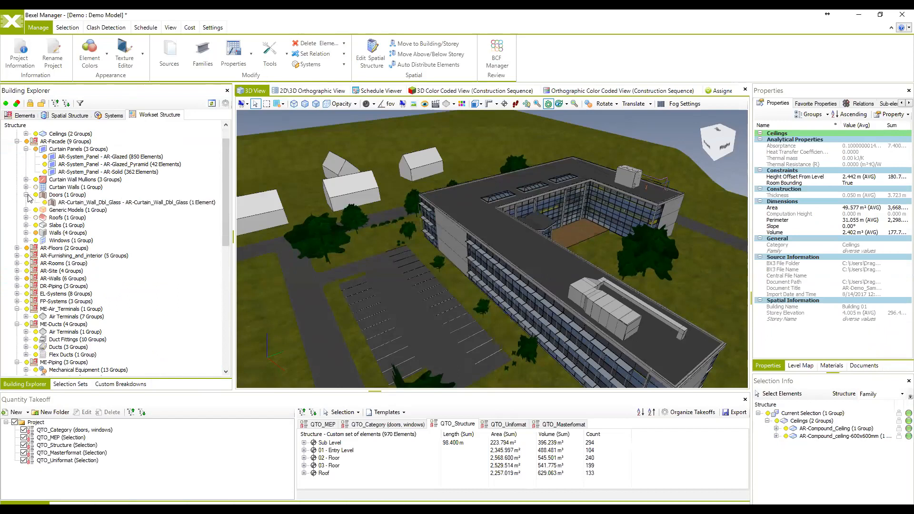
pyautogui.click(69, 204)
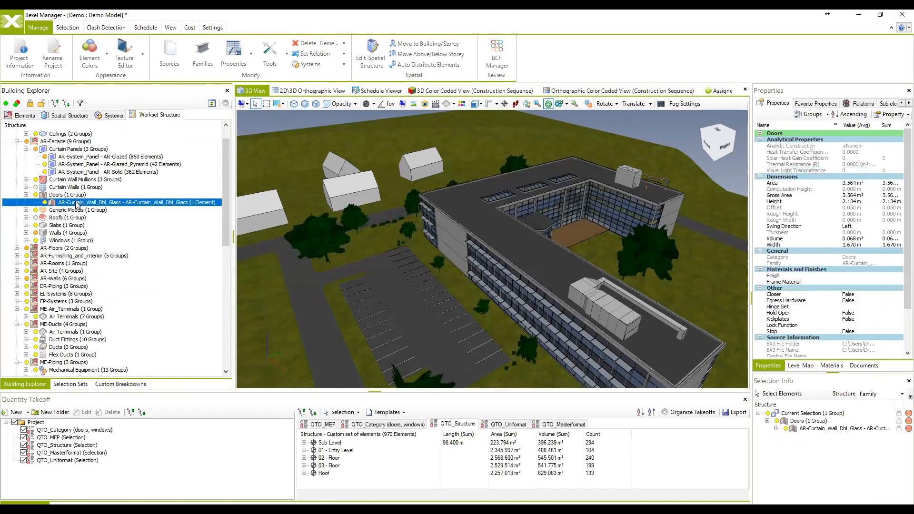
pyautogui.scroll(1, 76, 204)
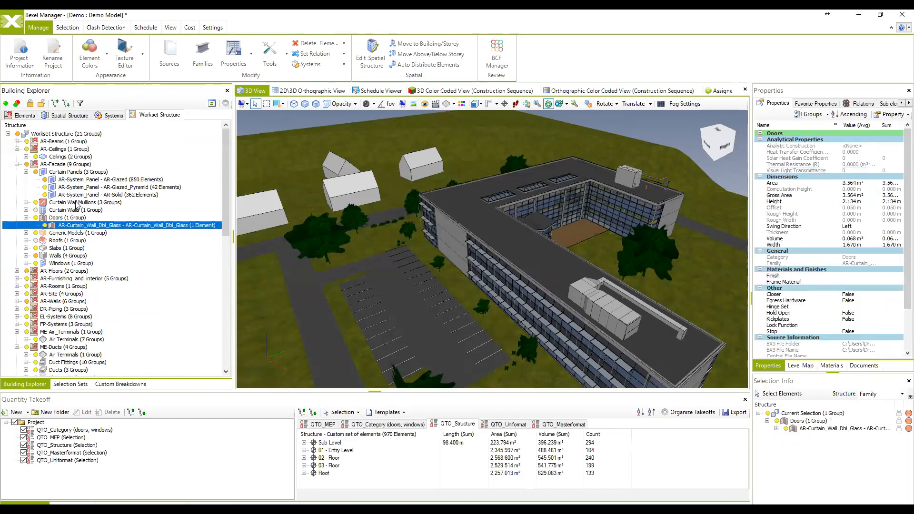
pyautogui.click(16, 149)
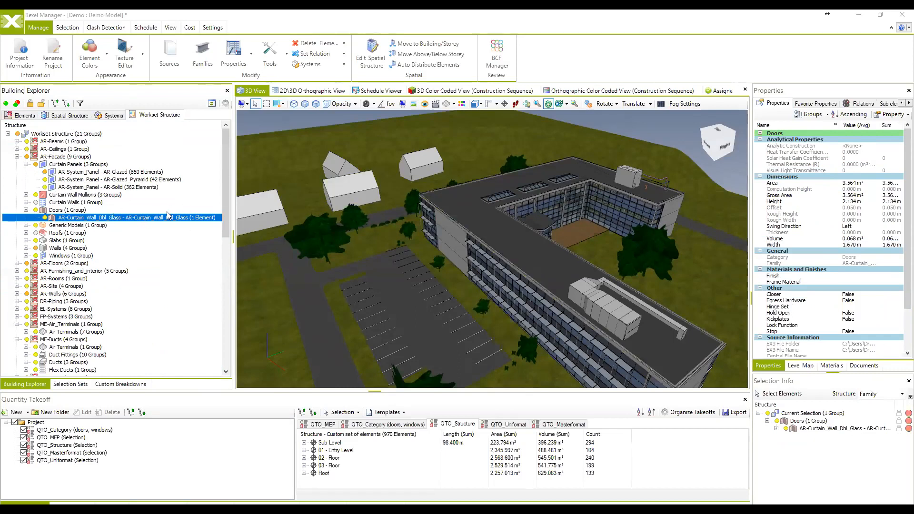
# Narrow the Building Explorer to enlarge the 3D view, and look at the building from several angles
pyautogui.click(153, 209)
pyautogui.scroll(-5, 125, 206)
pyautogui.scroll(5, 126, 209)
pyautogui.moveTo(233, 200); pyautogui.dragTo(197, 199)
pyautogui.moveTo(447, 250); pyautogui.dragTo(457, 225, button='middle')
pyautogui.scroll(-2, 472, 219)
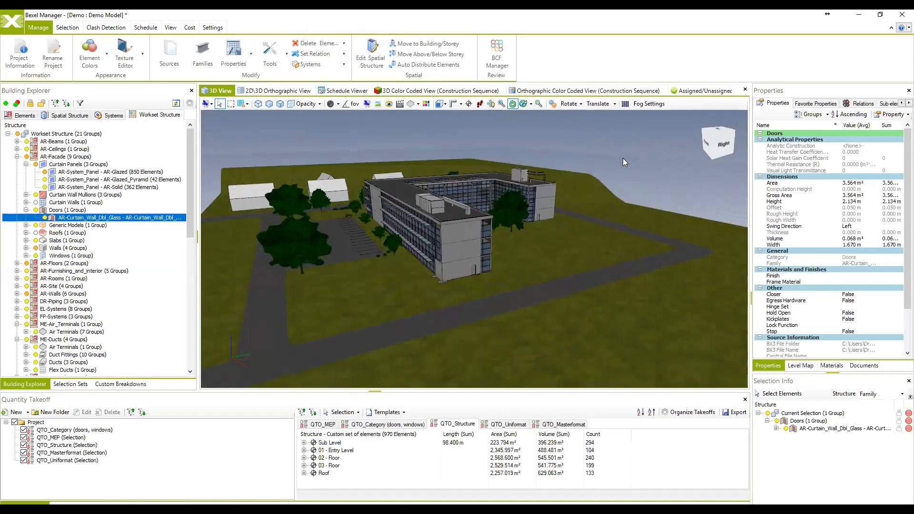
pyautogui.moveTo(569, 172); pyautogui.dragTo(582, 178, button='middle')
pyautogui.moveTo(513, 207); pyautogui.dragTo(526, 215, button='middle')
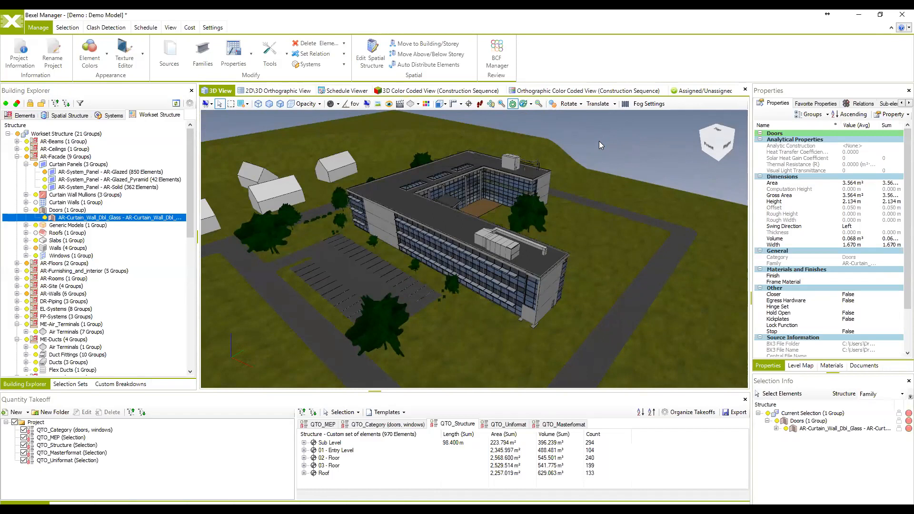
# Look through the display commands offered in the 3D view, including the colour change options, without applying any
pyautogui.rightClick(598, 141)
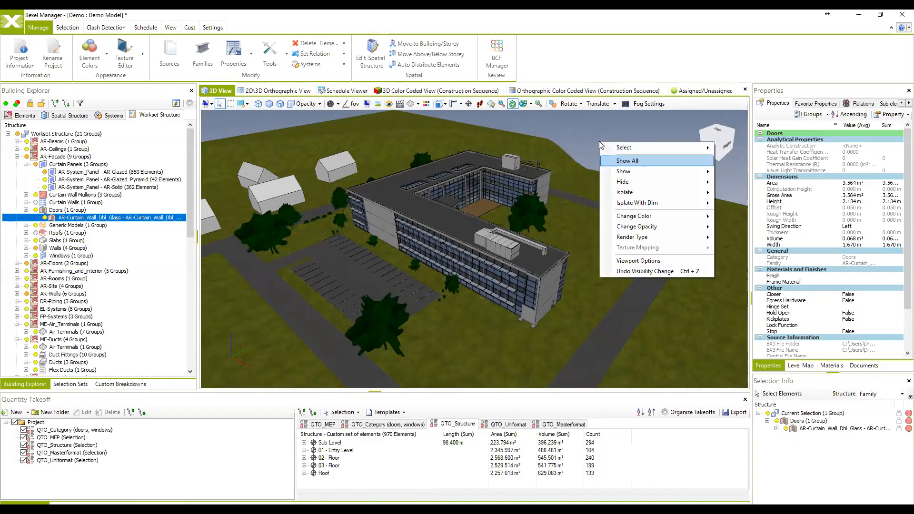
pyautogui.moveTo(610, 148)
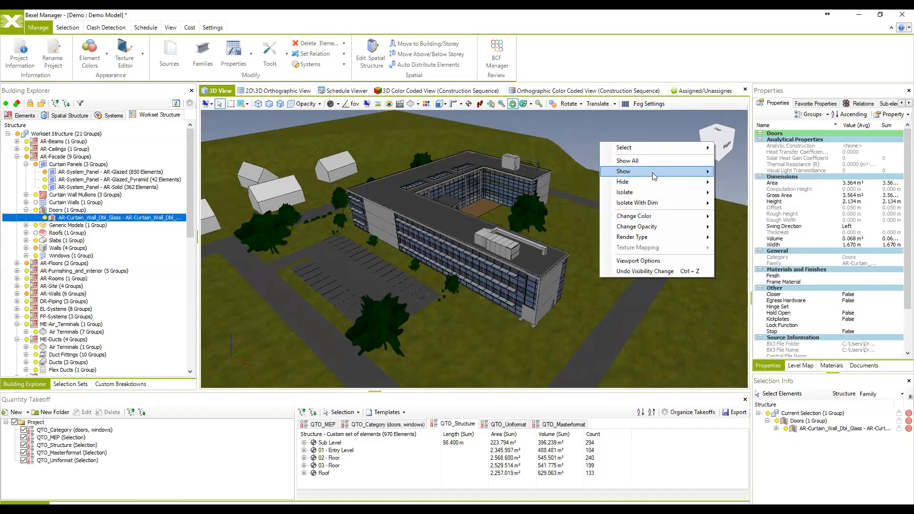
pyautogui.moveTo(645, 220)
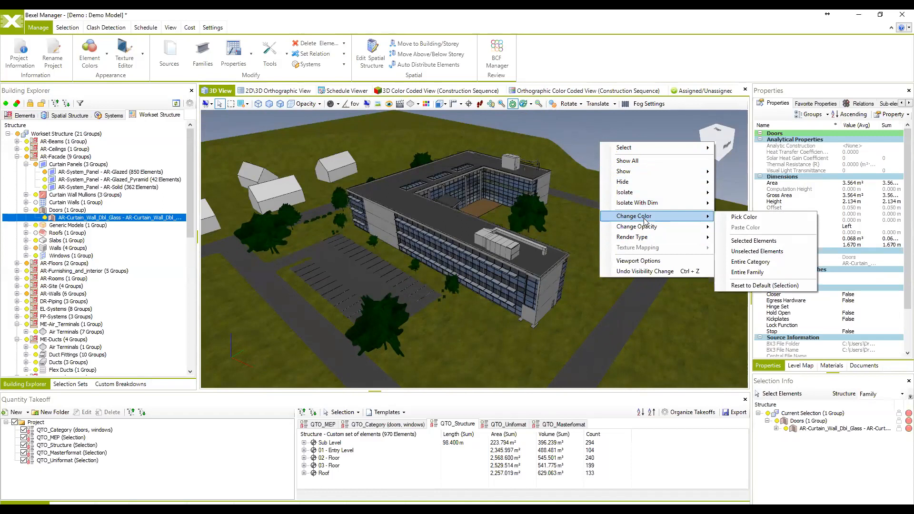
pyautogui.click(579, 157)
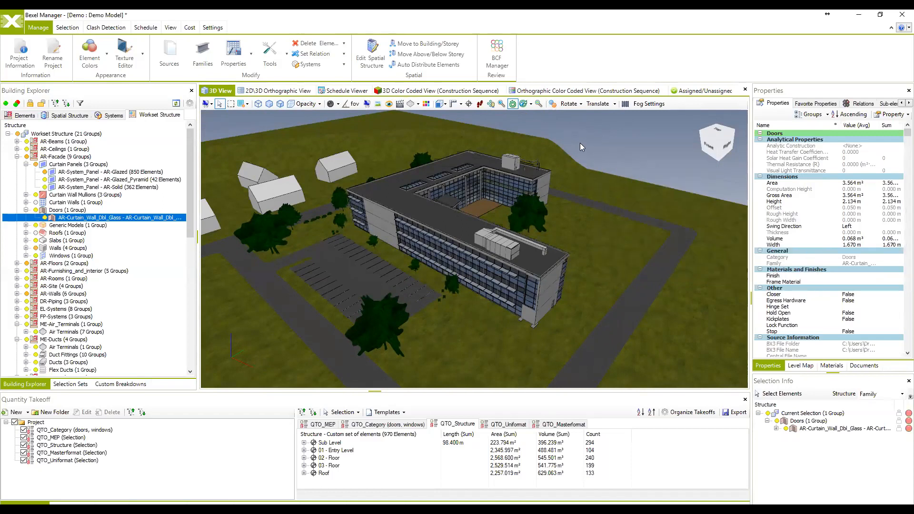
# Select the three stacked exterior walls on the end facade of the building's near wing
pyautogui.moveTo(588, 252); pyautogui.dragTo(575, 252, button='middle')
pyautogui.moveTo(484, 239); pyautogui.dragTo(490, 245, button='middle')
pyautogui.click(462, 247)
pyautogui.keyDown('ctrl'); pyautogui.click(465, 278); pyautogui.keyUp('ctrl')
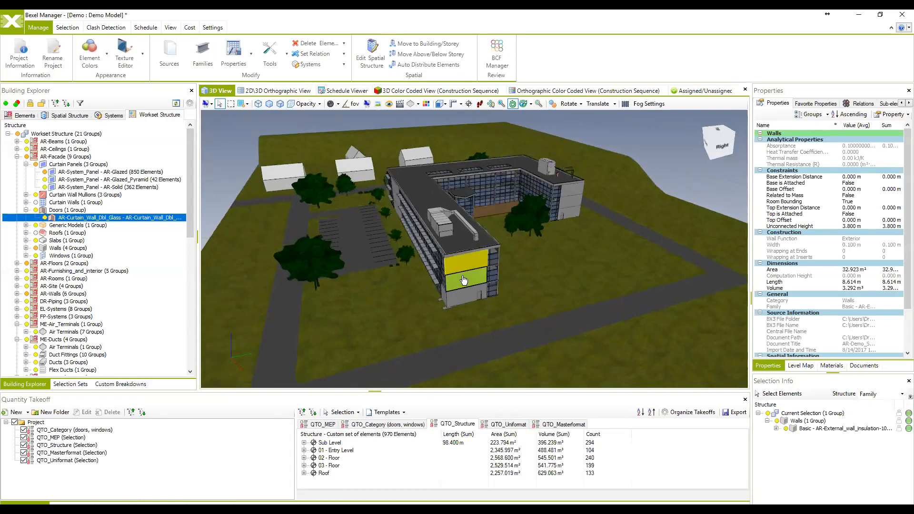
pyautogui.keyDown('ctrl'); pyautogui.click(464, 298); pyautogui.keyUp('ctrl')
pyautogui.moveTo(464, 297); pyautogui.dragTo(513, 236, button='middle')
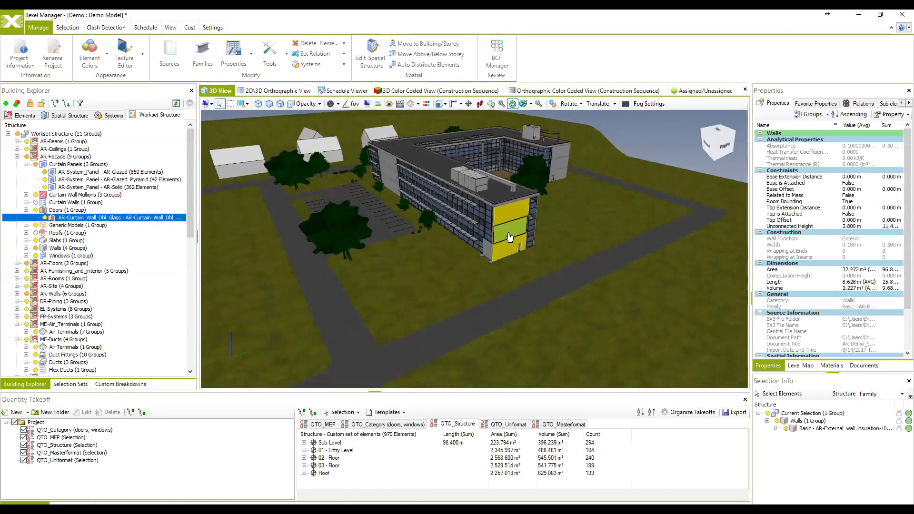
# Isolate the three selected walls in the 3D view and undo that visibility change
pyautogui.rightClick(514, 235)
pyautogui.moveTo(592, 284)
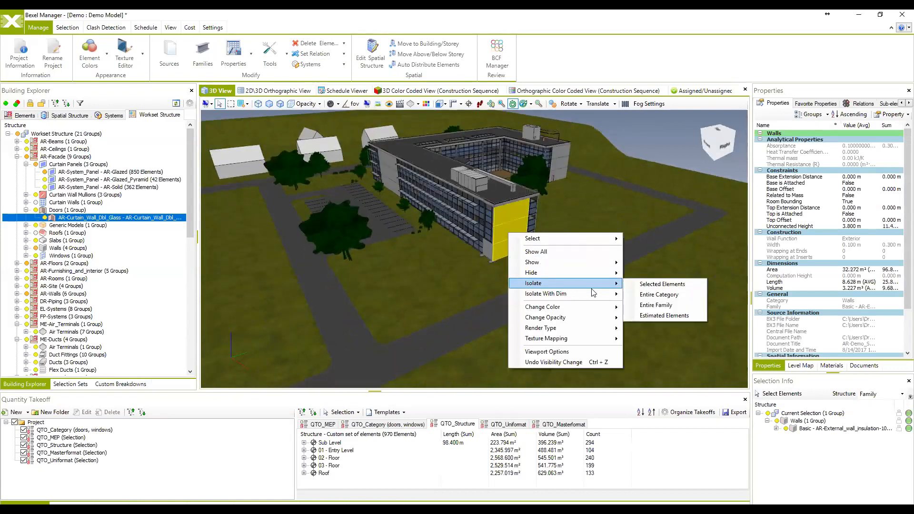
pyautogui.click(640, 284)
pyautogui.moveTo(520, 265); pyautogui.dragTo(493, 266, button='middle')
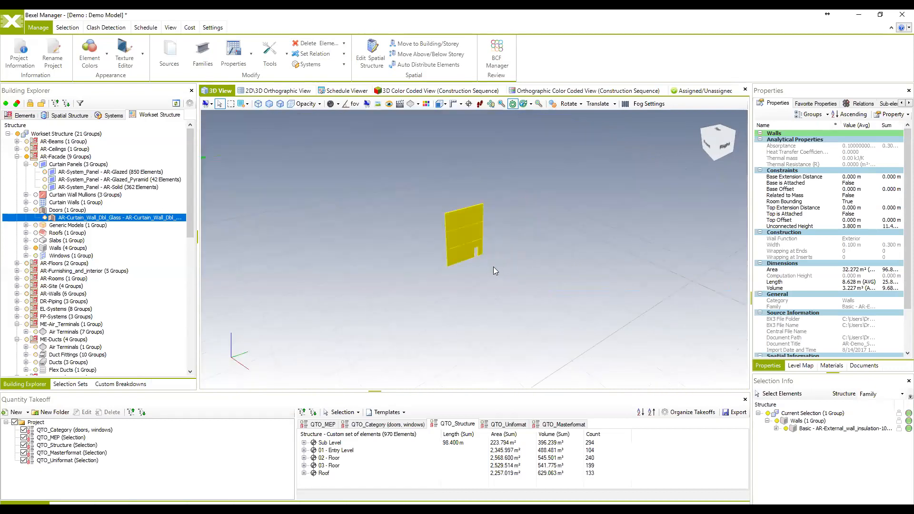
pyautogui.rightClick(501, 262)
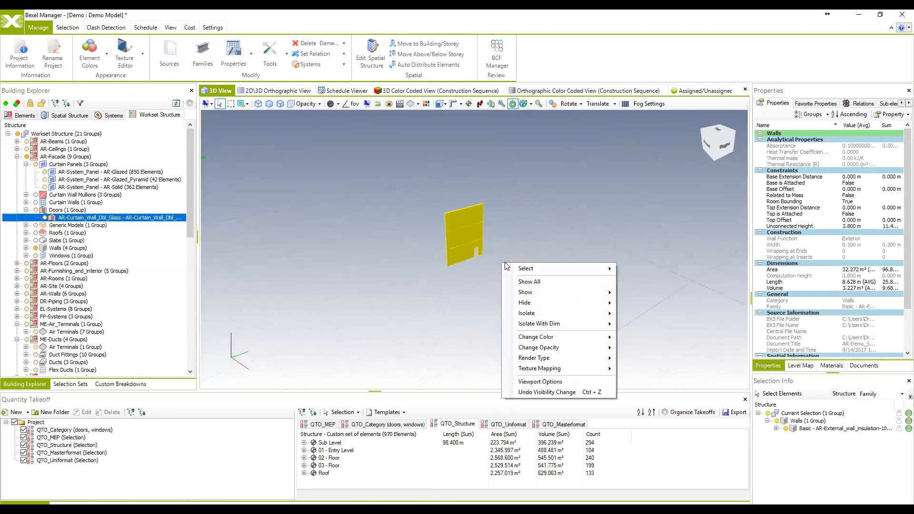
pyautogui.click(543, 392)
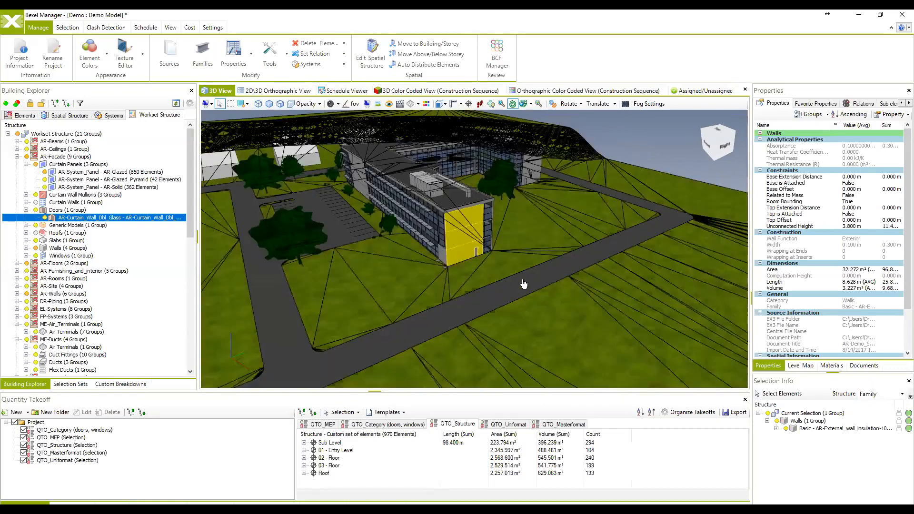
# Change the colour of the three selected walls to green
pyautogui.scroll(-4, 524, 269)
pyautogui.moveTo(540, 271); pyautogui.dragTo(493, 219, button='middle')
pyautogui.scroll(3, 504, 250)
pyautogui.rightClick(492, 217)
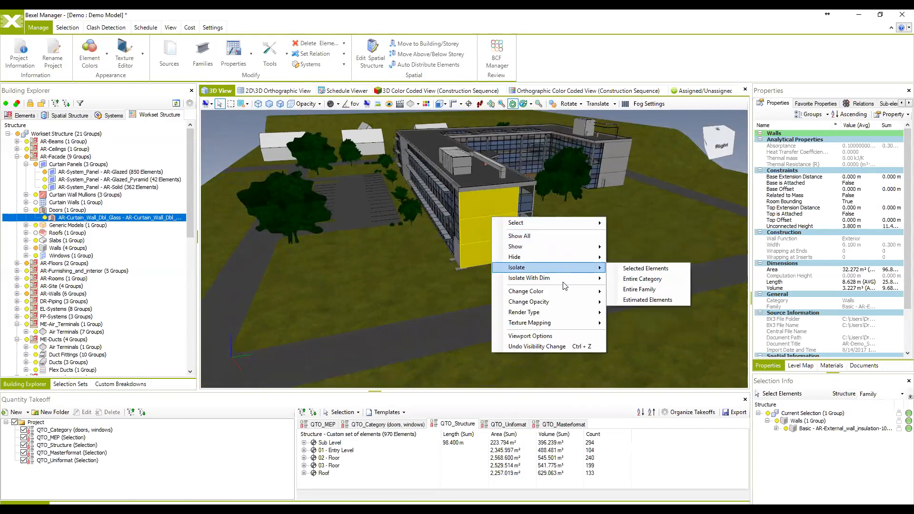
pyautogui.moveTo(558, 297)
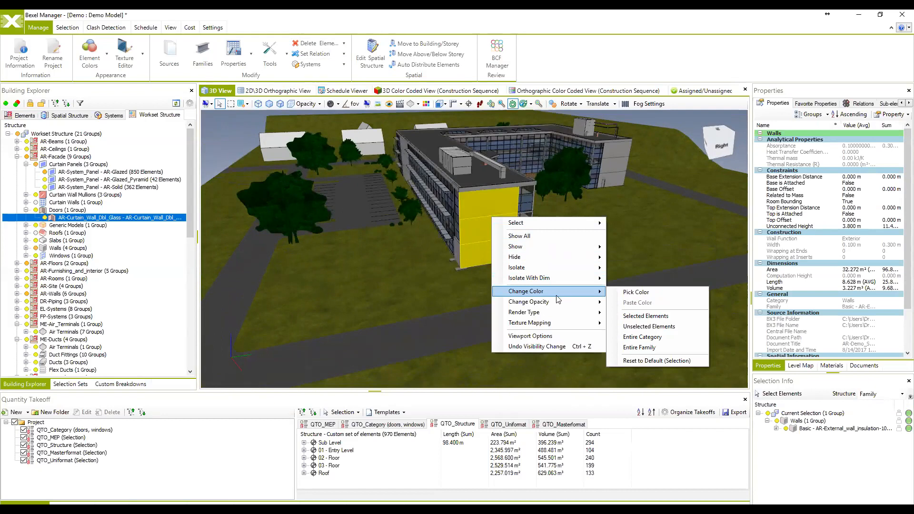
pyautogui.click(648, 316)
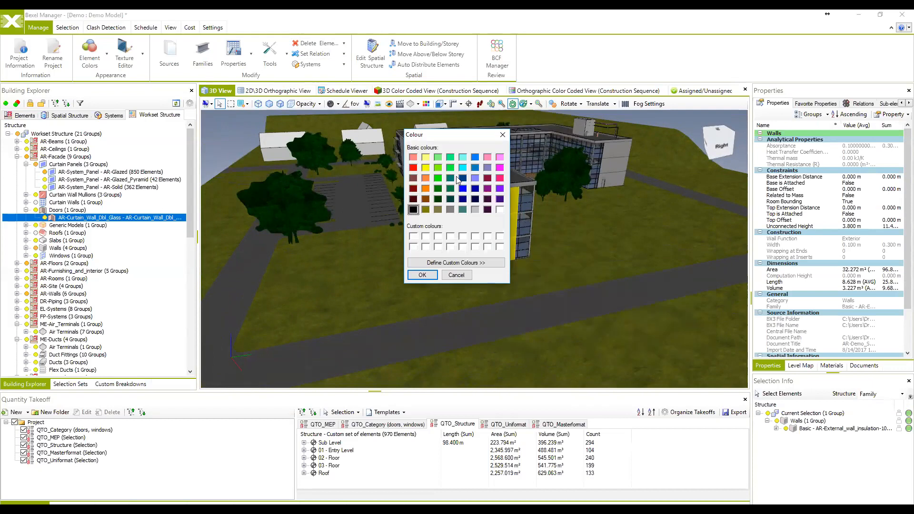
pyautogui.click(423, 276)
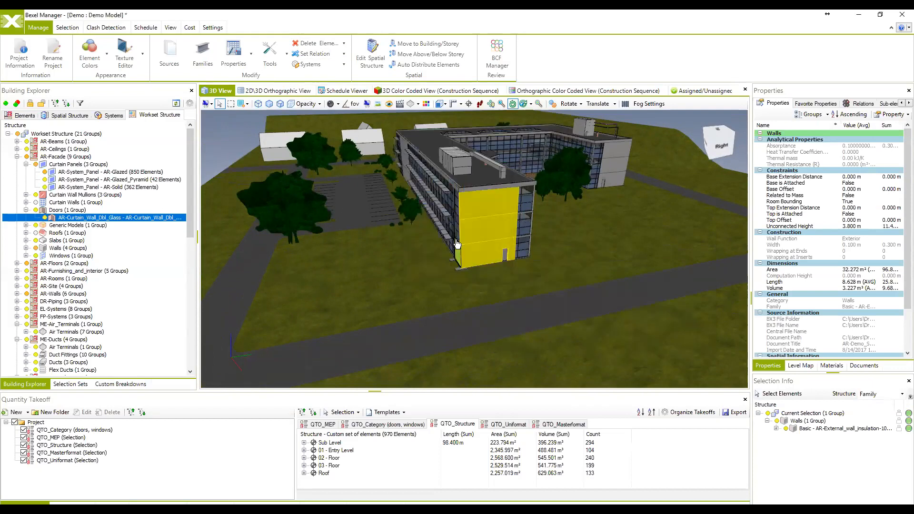
# Clear the selection and inspect the recoloured end facade from several angles
pyautogui.moveTo(426, 236); pyautogui.dragTo(469, 241, button='middle')
pyautogui.click(604, 252)
pyautogui.moveTo(604, 253); pyautogui.dragTo(540, 265, button='middle')
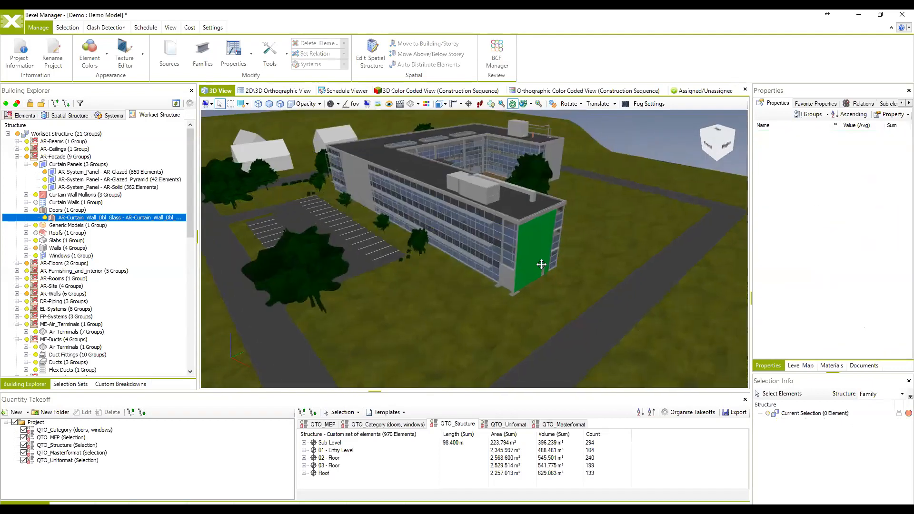
pyautogui.moveTo(540, 265); pyautogui.dragTo(518, 245)
pyautogui.moveTo(517, 245); pyautogui.dragTo(546, 265, button='middle')
pyautogui.moveTo(546, 265); pyautogui.dragTo(561, 263)
pyautogui.moveTo(581, 243); pyautogui.dragTo(454, 251, button='middle')
# Select two walls of the green end facade and apply the Shaded with Edges render type to all unselected elements
pyautogui.scroll(2, 522, 265)
pyautogui.click(454, 251)
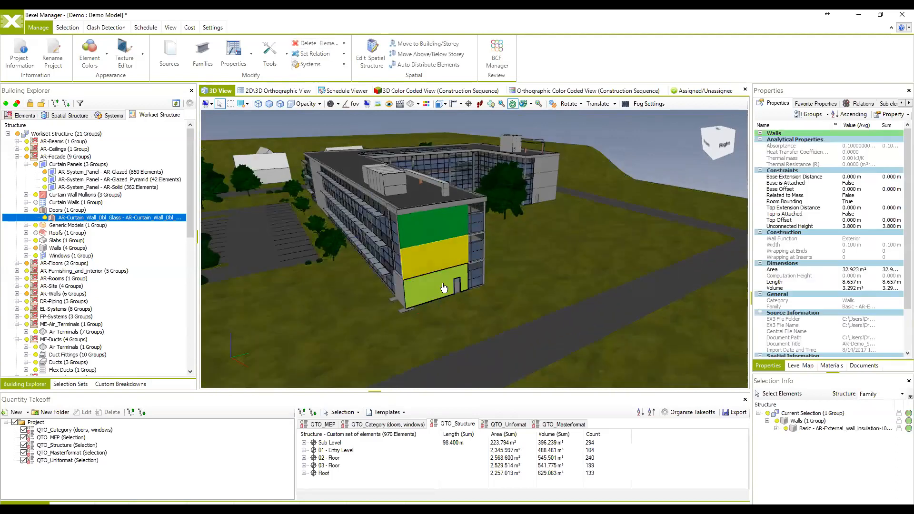
pyautogui.rightClick(433, 228)
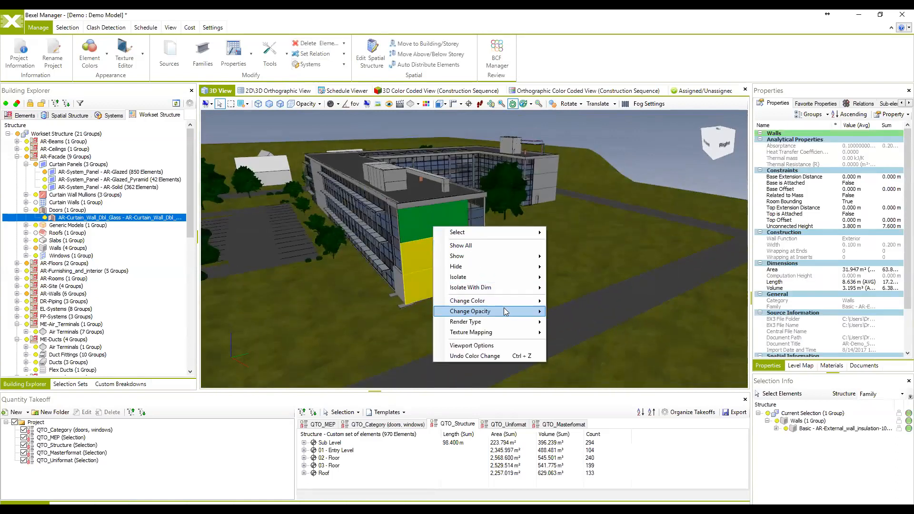
pyautogui.moveTo(504, 310)
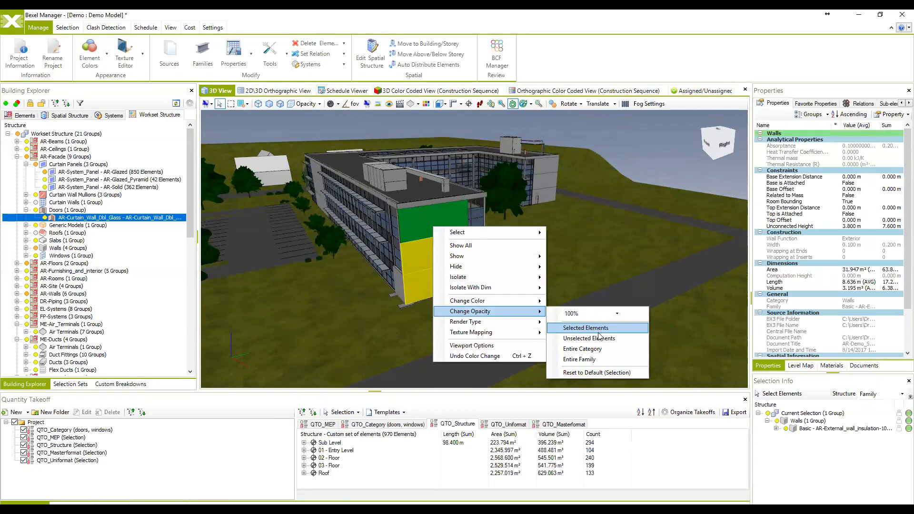
pyautogui.moveTo(528, 337)
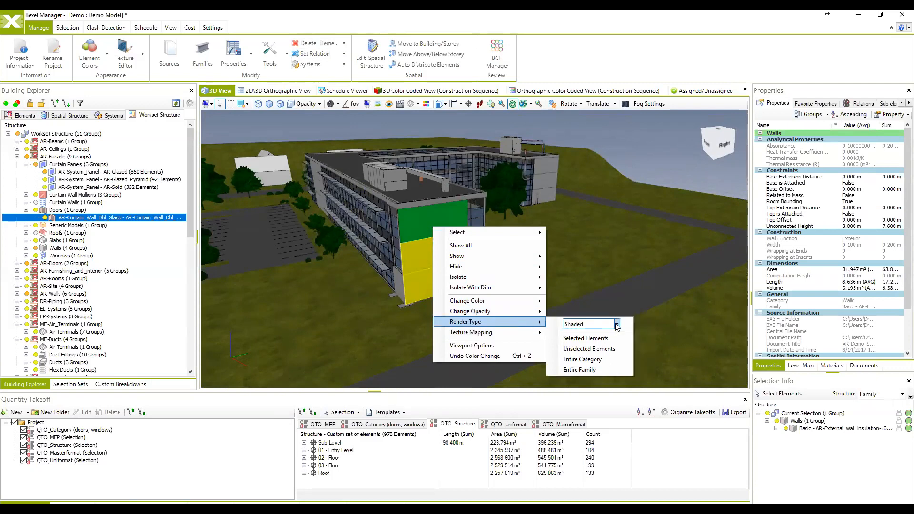
pyautogui.click(617, 325)
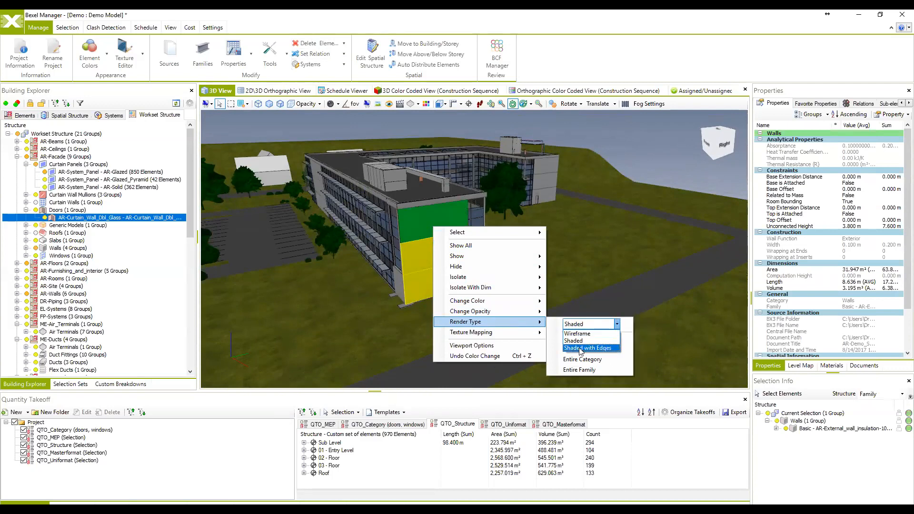
pyautogui.click(580, 348)
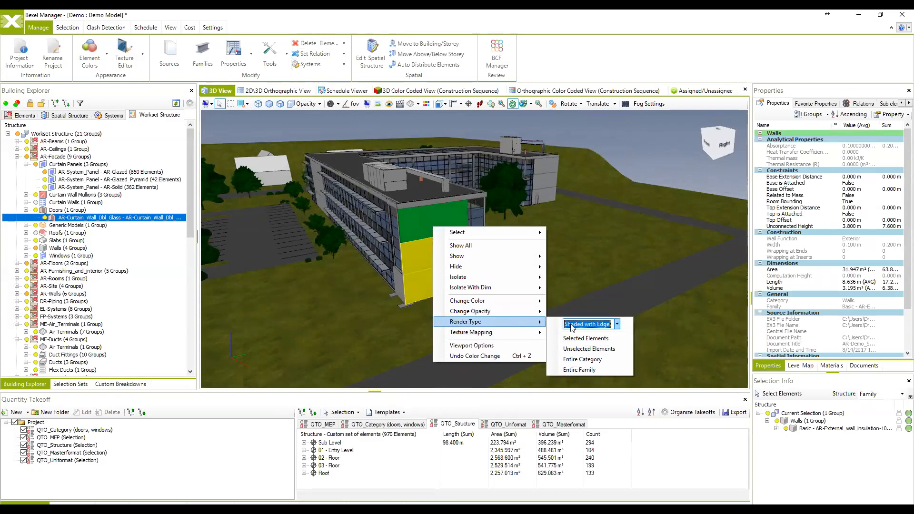
pyautogui.click(578, 348)
pyautogui.press('Escape')
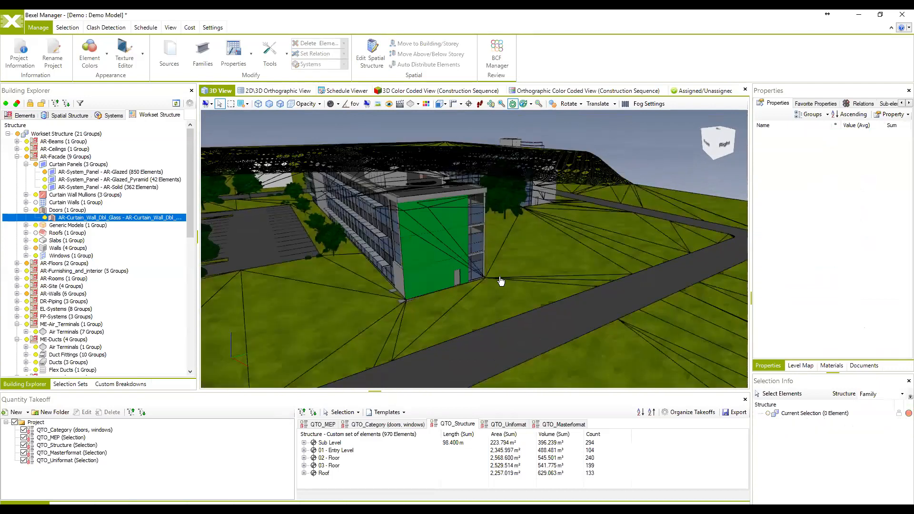
# Reselect the three green end-facade walls, set their opacity to 40%, and inspect the result with the selection cleared
pyautogui.click(517, 284)
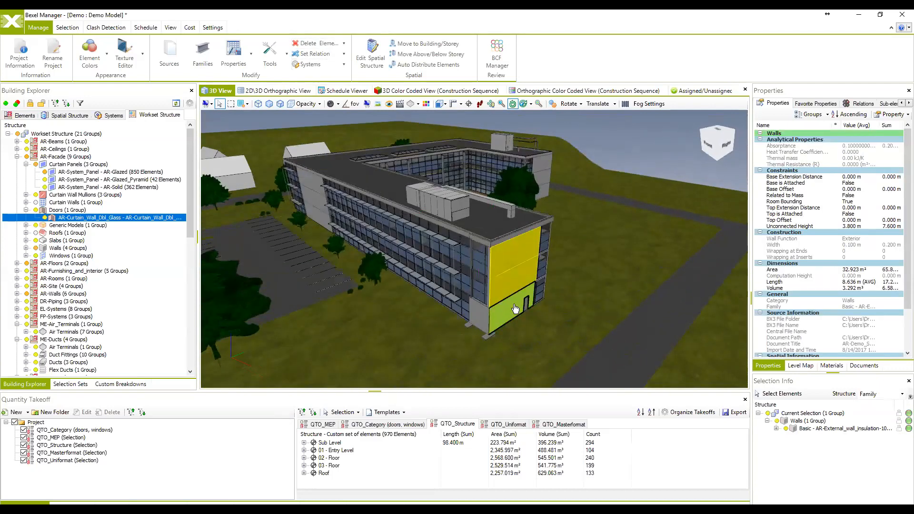
pyautogui.rightClick(513, 306)
pyautogui.moveTo(569, 391)
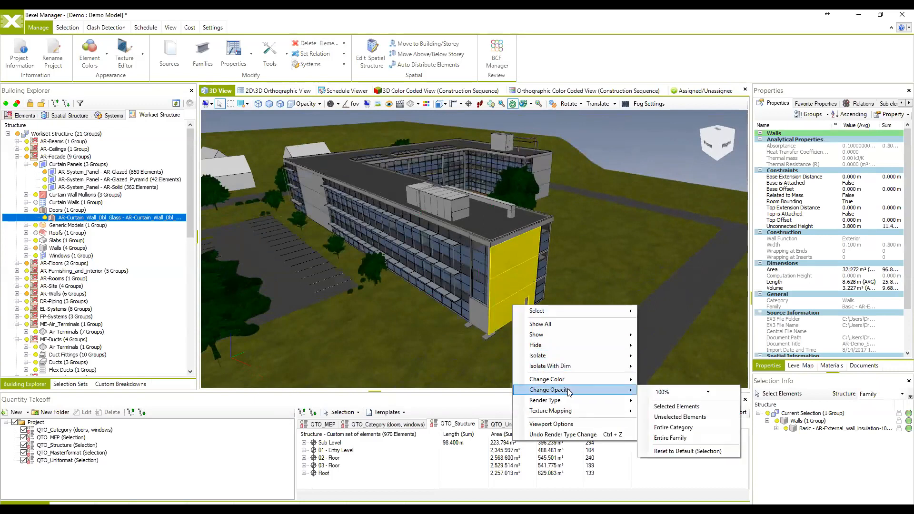
pyautogui.click(707, 395)
pyautogui.click(679, 433)
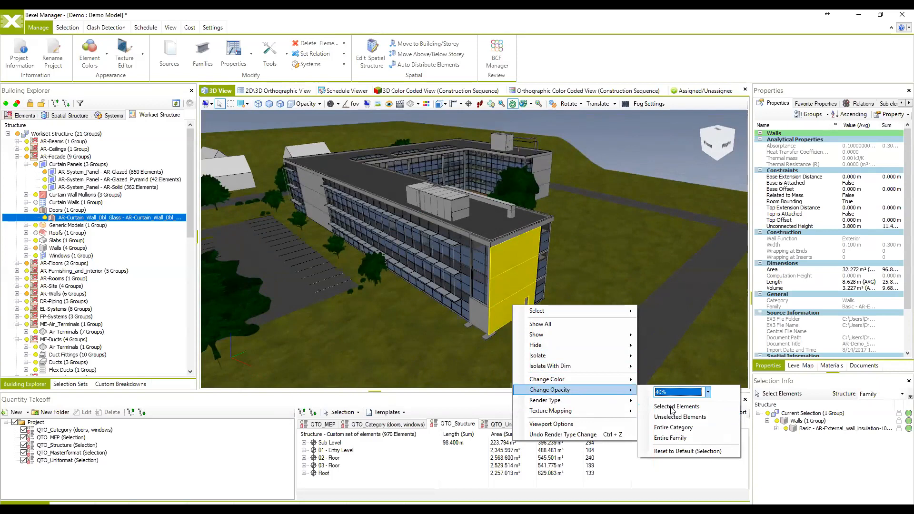
pyautogui.click(671, 407)
pyautogui.click(604, 304)
pyautogui.scroll(5, 529, 266)
pyautogui.moveTo(565, 289); pyautogui.dragTo(549, 264, button='middle')
pyautogui.scroll(-5, 545, 286)
pyautogui.moveTo(483, 278); pyautogui.dragTo(527, 239, button='middle')
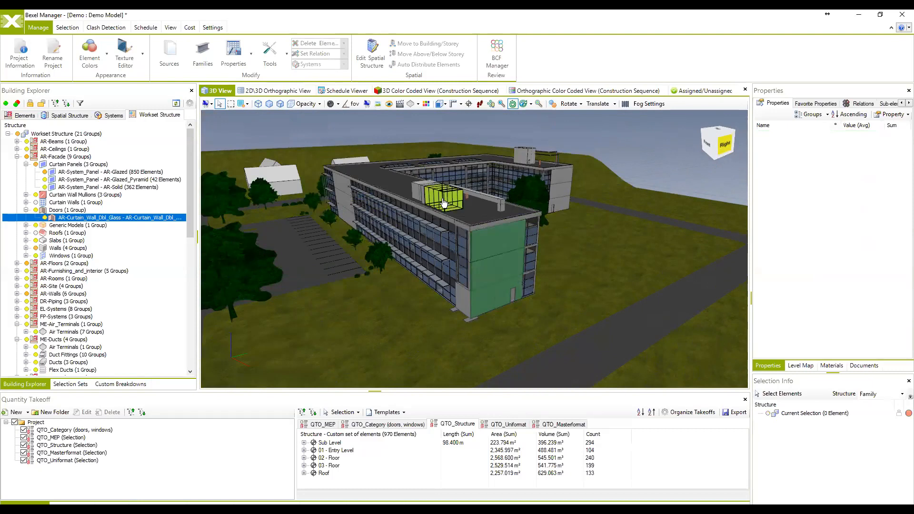
pyautogui.moveTo(429, 196); pyautogui.dragTo(367, 139)
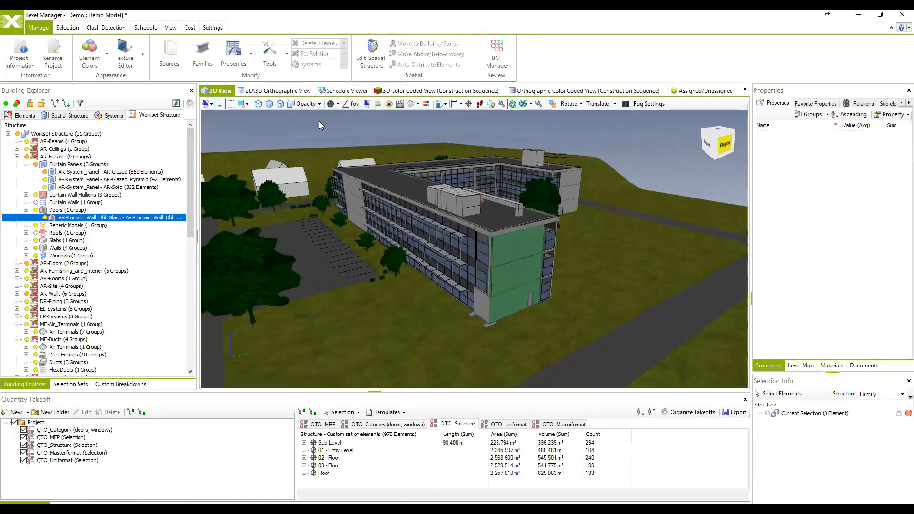
# Look through the mappings in the Texture Editor and add a folder named "textture" under Project
pyautogui.click(121, 49)
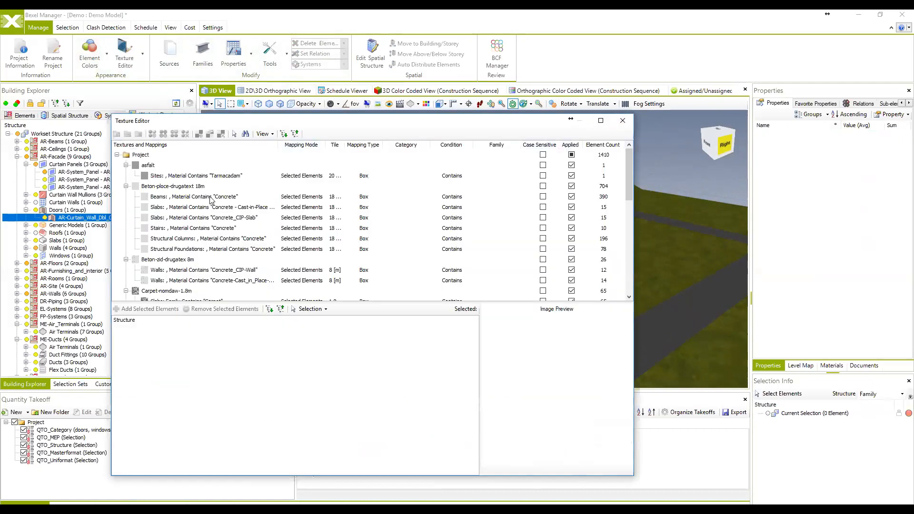
pyautogui.scroll(-10, 212, 200)
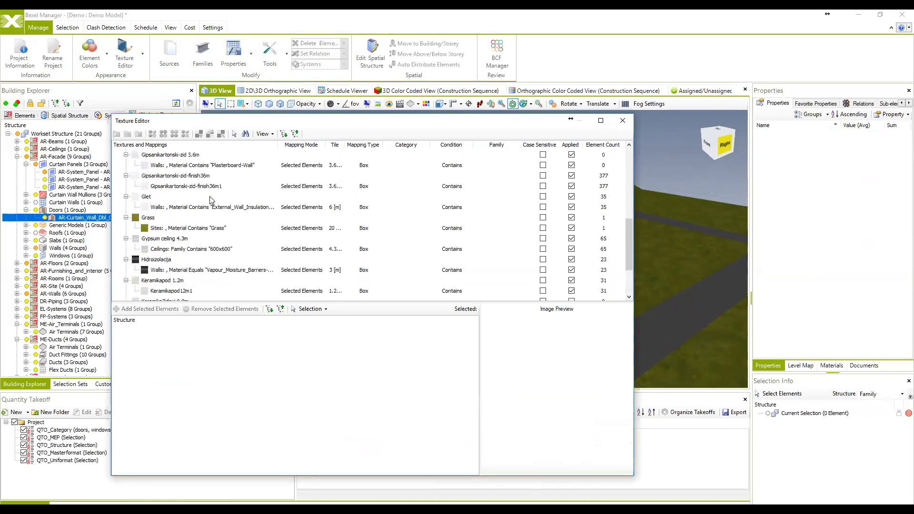
pyautogui.scroll(10, 211, 200)
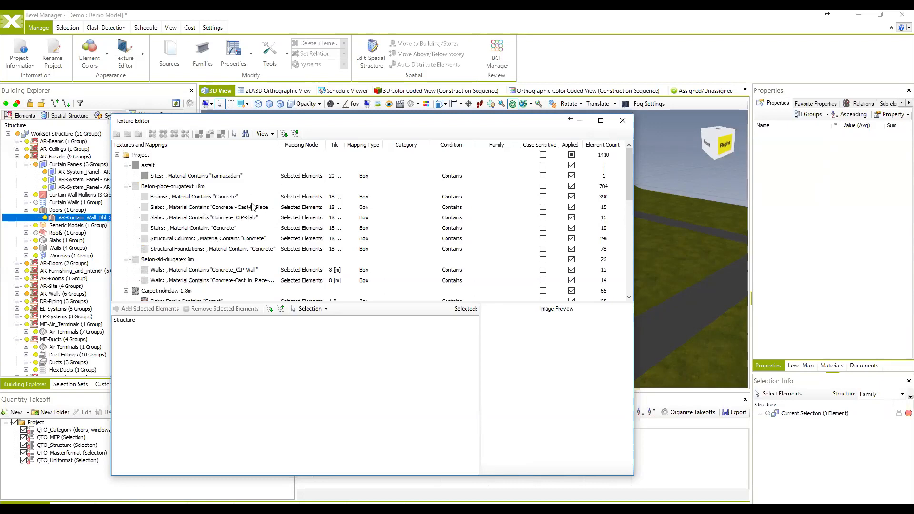
pyautogui.click(152, 157)
pyautogui.click(116, 135)
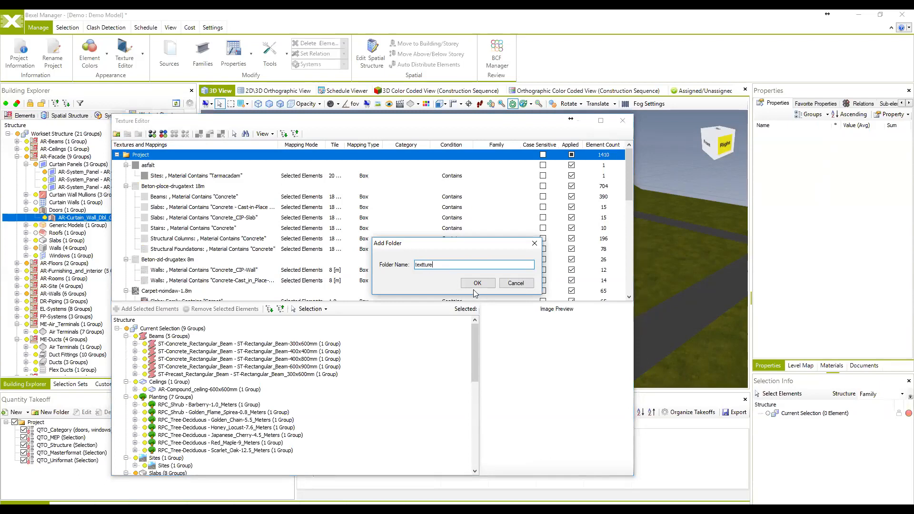
pyautogui.press('Return')
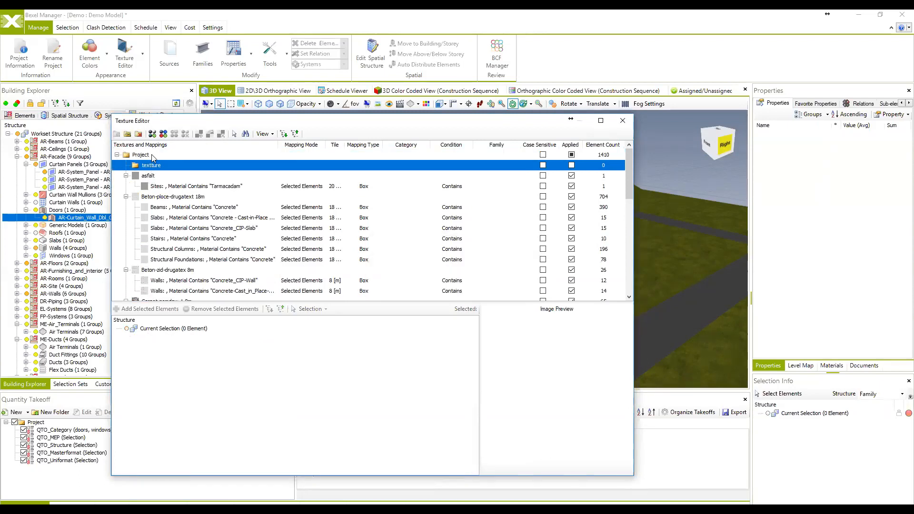
# Try to add thumbnail.bmp as a texture in the textture folder, and browse the Pictures folder for another image
pyautogui.click(153, 134)
pyautogui.click(246, 214)
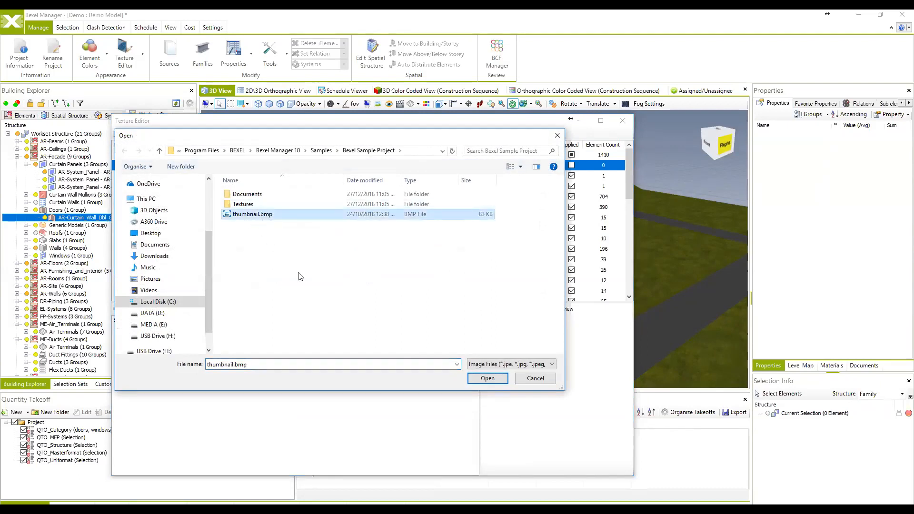
pyautogui.click(489, 379)
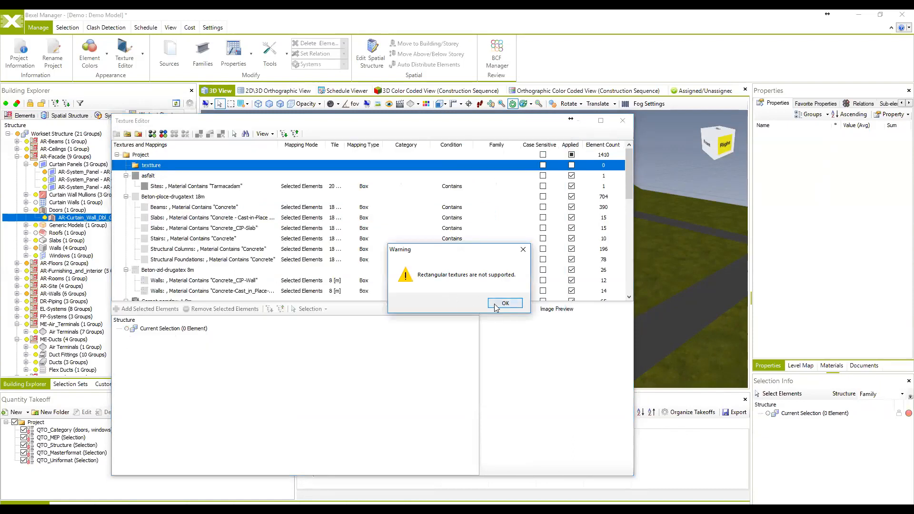
pyautogui.click(495, 306)
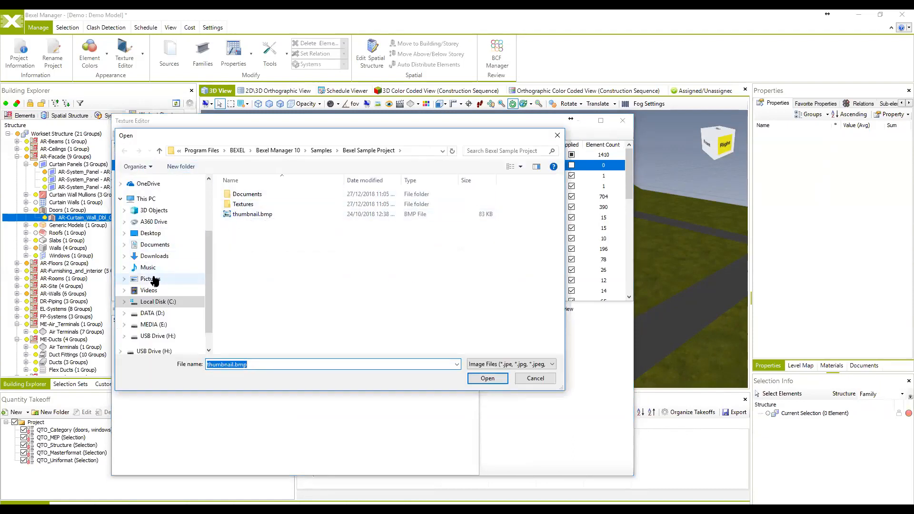
pyautogui.click(150, 279)
pyautogui.scroll(-3, 383, 237)
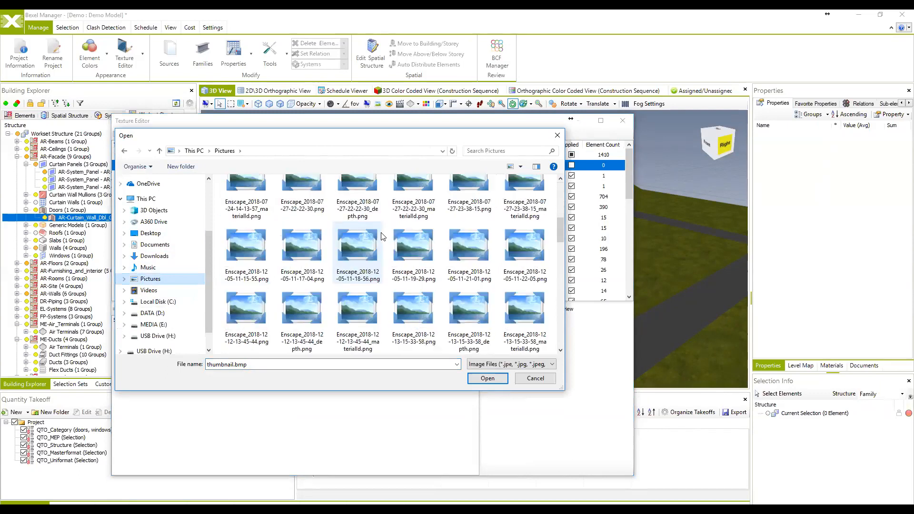
pyautogui.scroll(3, 383, 237)
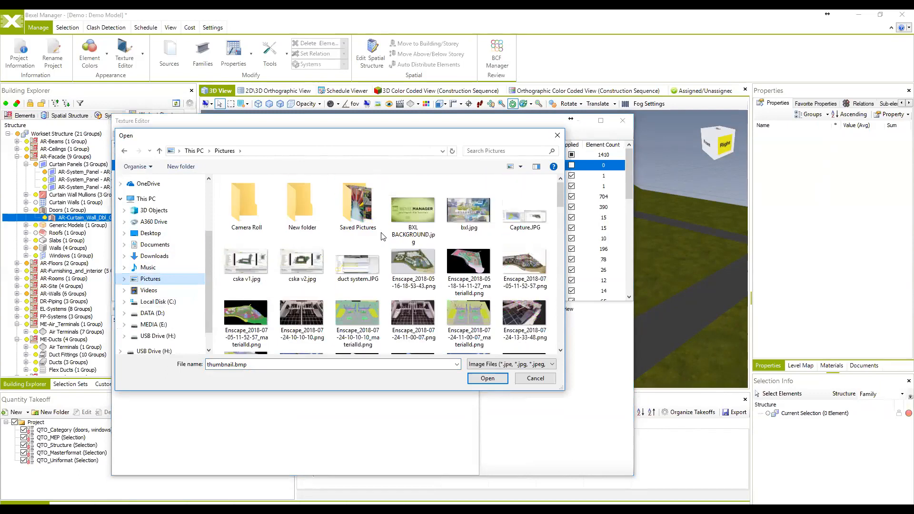
pyautogui.scroll(-3, 384, 237)
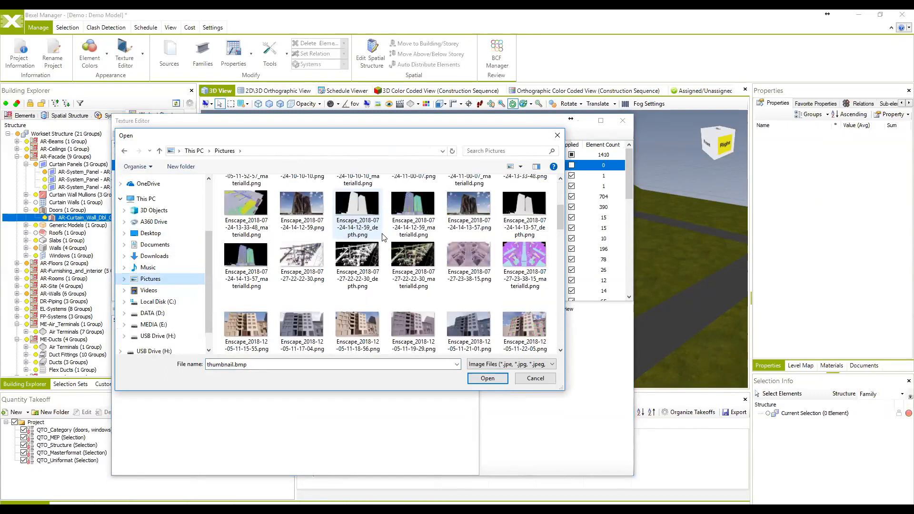
pyautogui.click(535, 378)
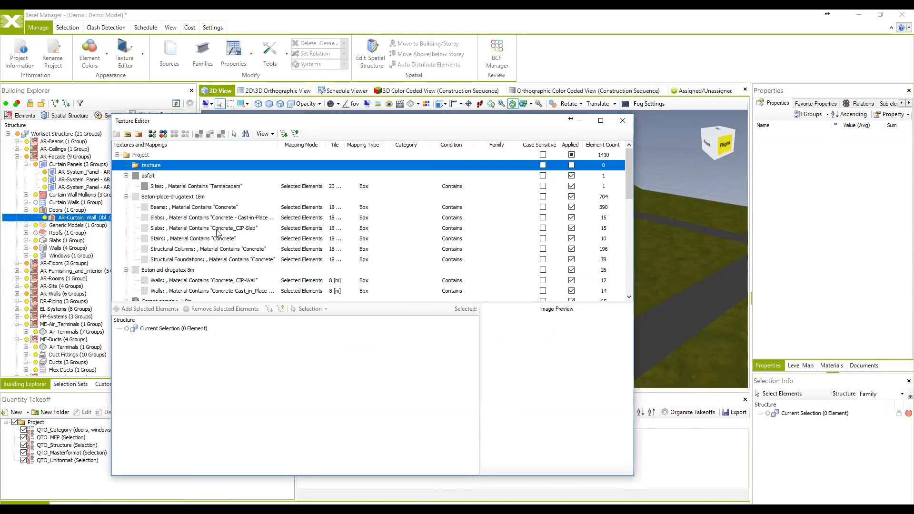
# Examine the assigned elements and image previews of the two concrete slab mappings, and close the Texture Editor
pyautogui.click(199, 218)
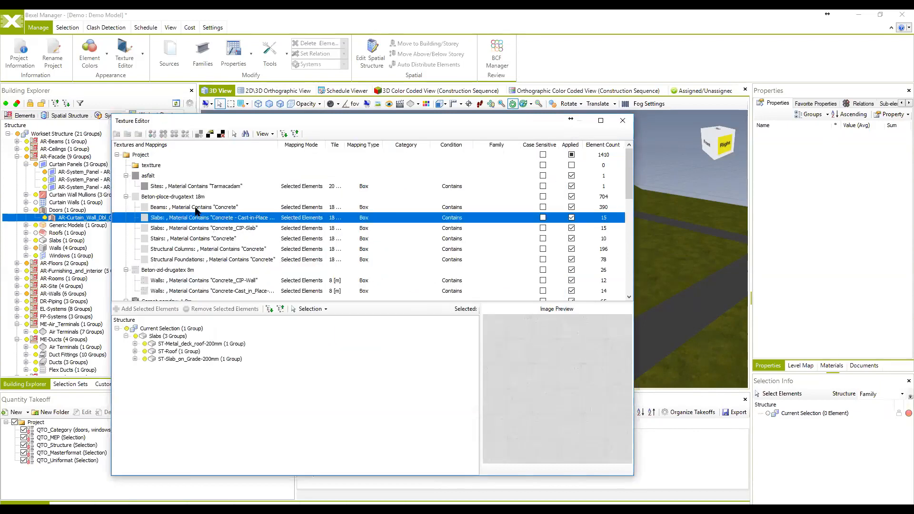
pyautogui.click(190, 230)
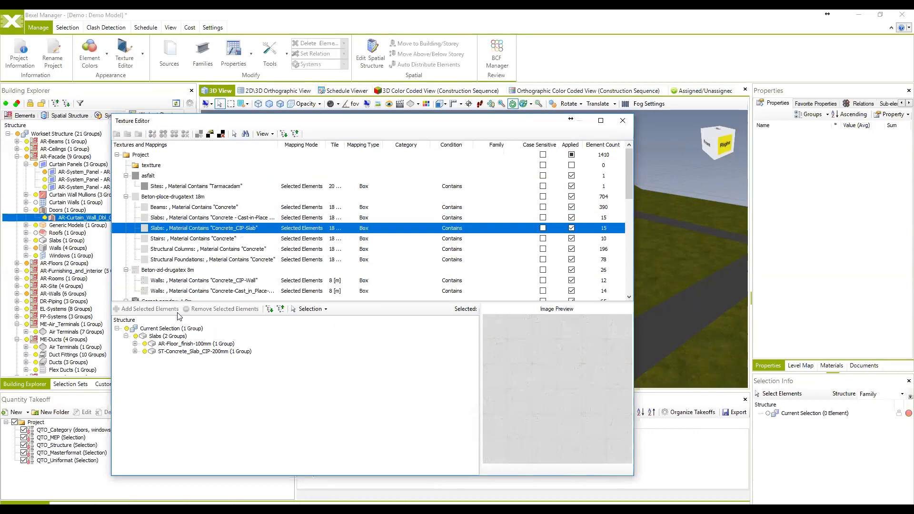
pyautogui.click(622, 120)
# Review the predefined texture mappings by category, material keyword and image file in the Quick Texture Mapper, and close it
pyautogui.moveTo(520, 233); pyautogui.dragTo(323, 131)
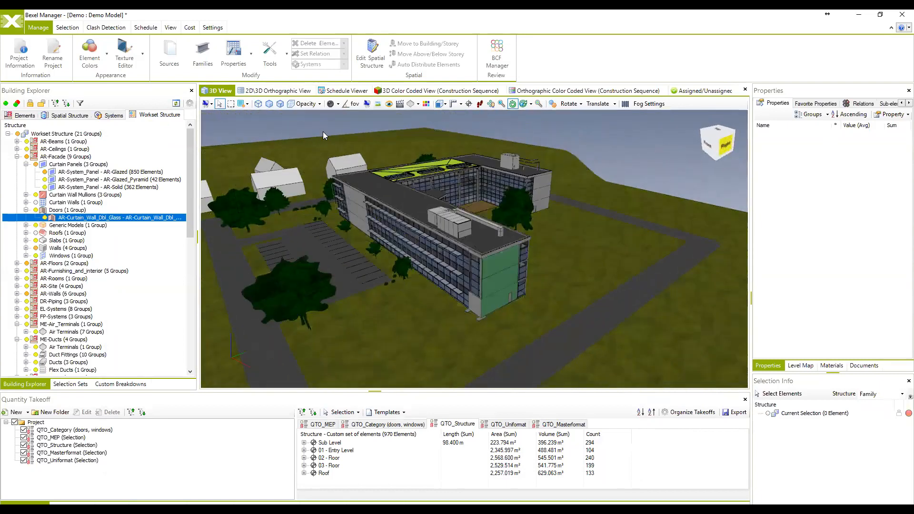
pyautogui.click(143, 59)
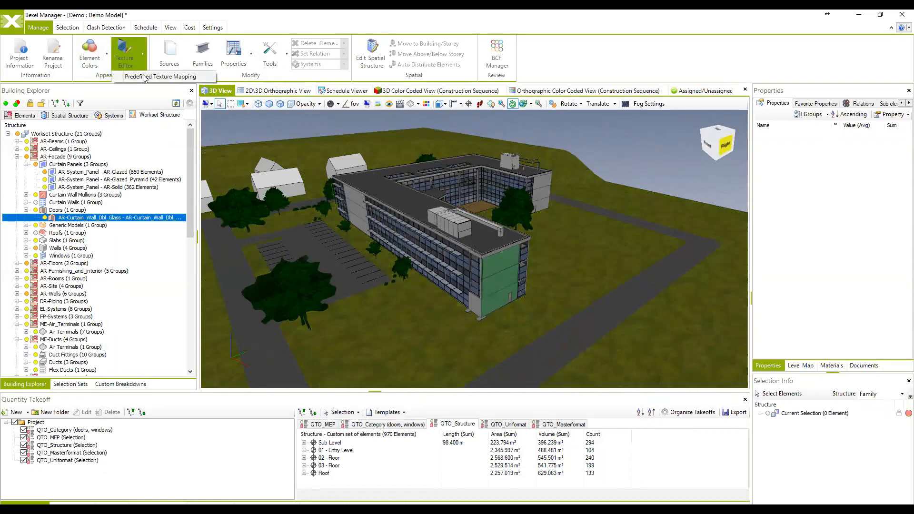
pyautogui.click(143, 77)
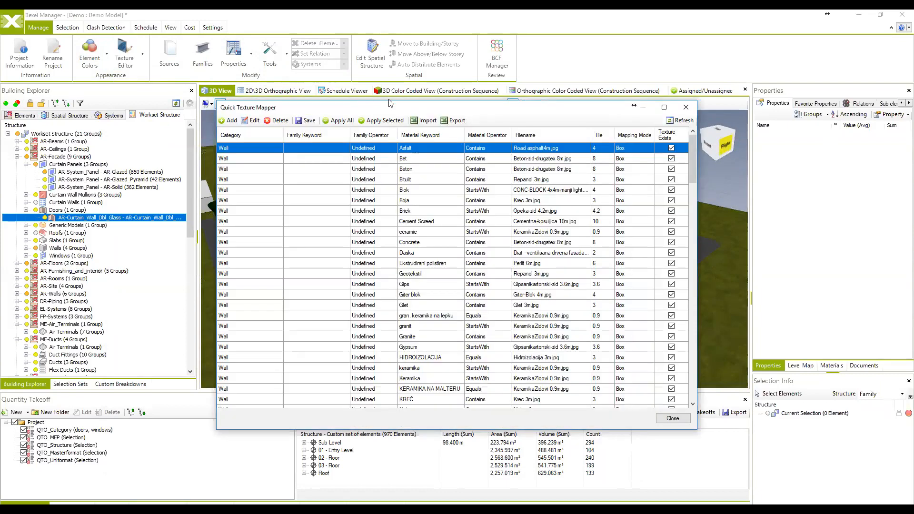
pyautogui.moveTo(388, 111); pyautogui.dragTo(312, 103)
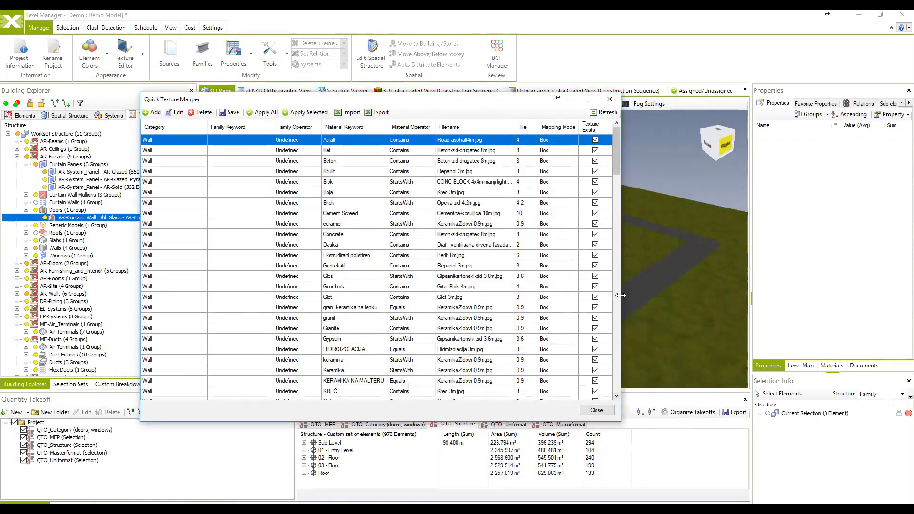
pyautogui.moveTo(617, 229); pyautogui.dragTo(618, 143)
pyautogui.scroll(-5, 247, 187)
pyautogui.scroll(-20, 240, 190)
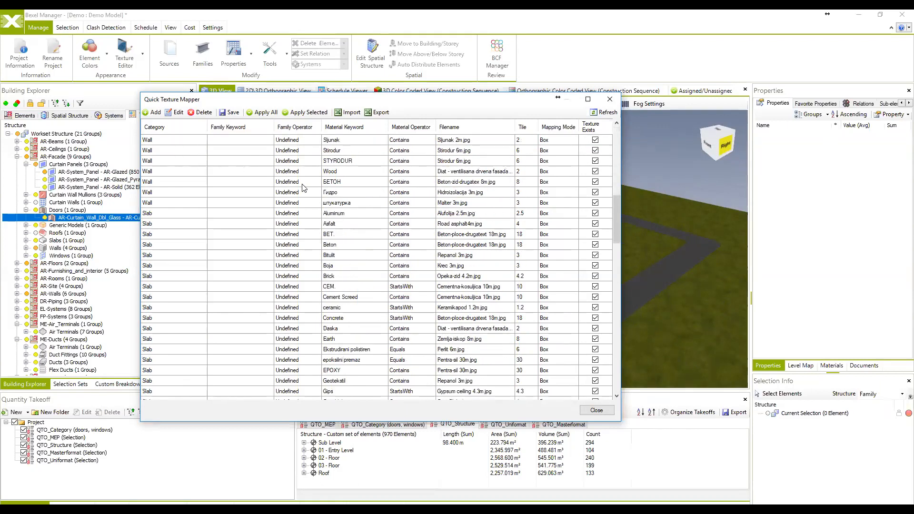
pyautogui.scroll(-6, 347, 193)
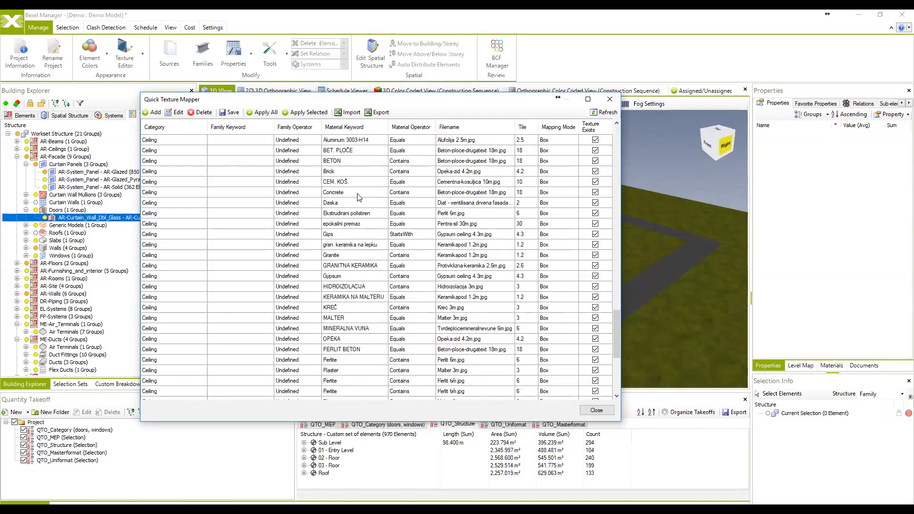
pyautogui.click(460, 154)
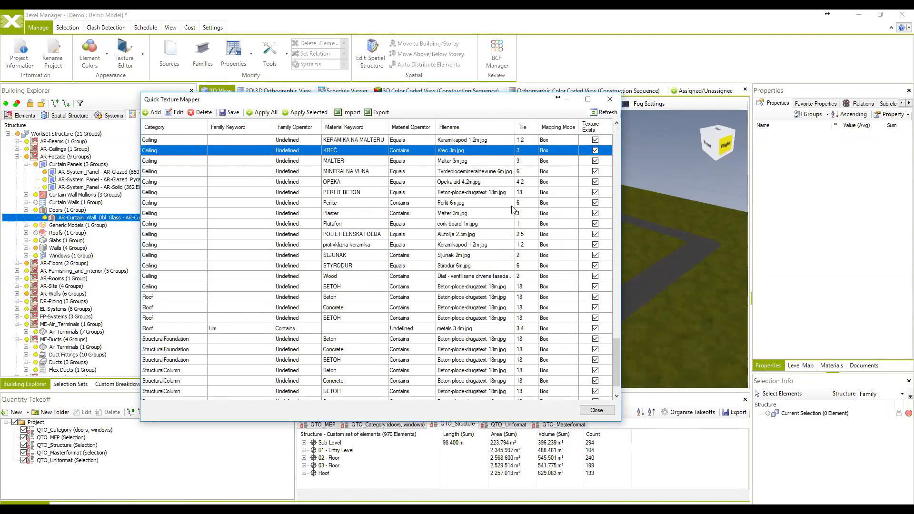
pyautogui.scroll(3, 513, 209)
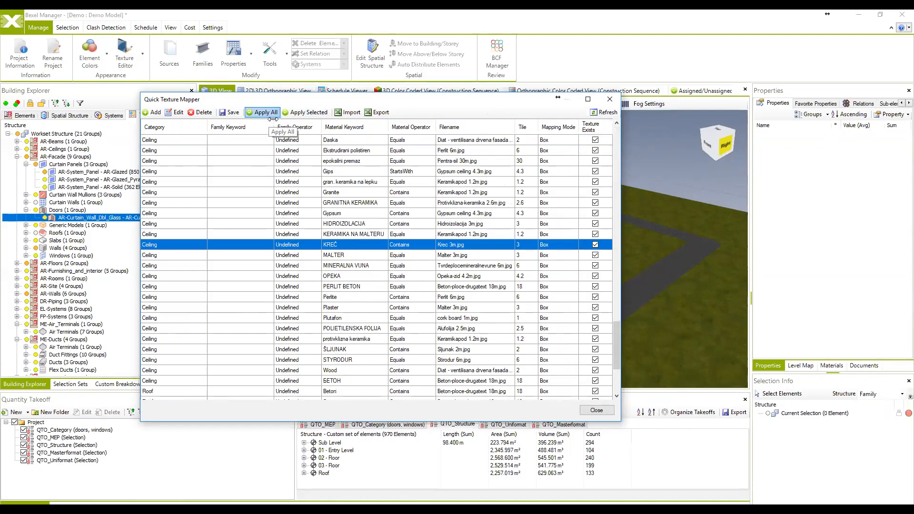
pyautogui.click(616, 101)
pyautogui.moveTo(518, 251); pyautogui.dragTo(453, 235)
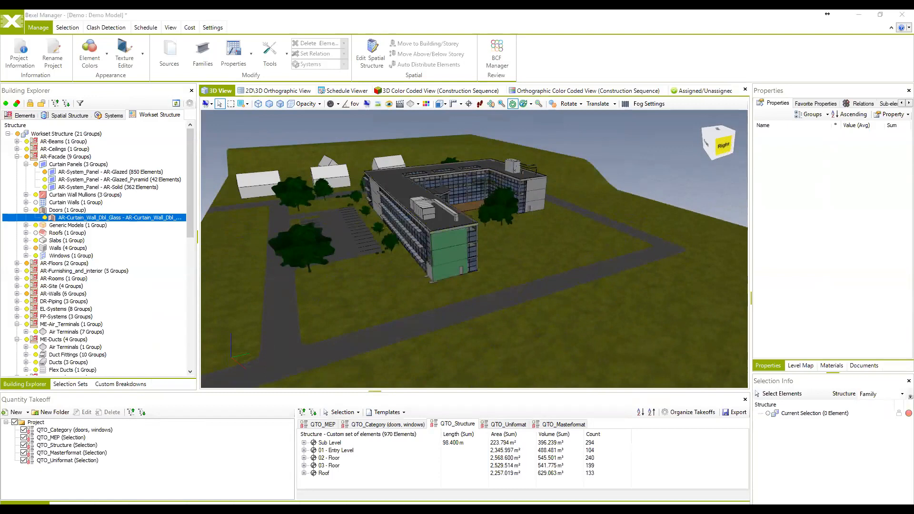
pyautogui.moveTo(445, 248); pyautogui.dragTo(463, 245, button='middle')
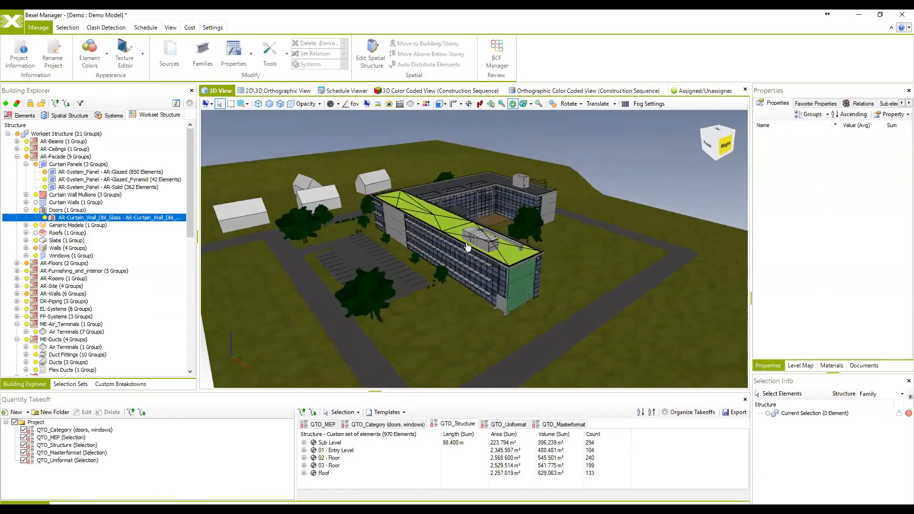
pyautogui.moveTo(496, 211); pyautogui.dragTo(508, 217, button='middle')
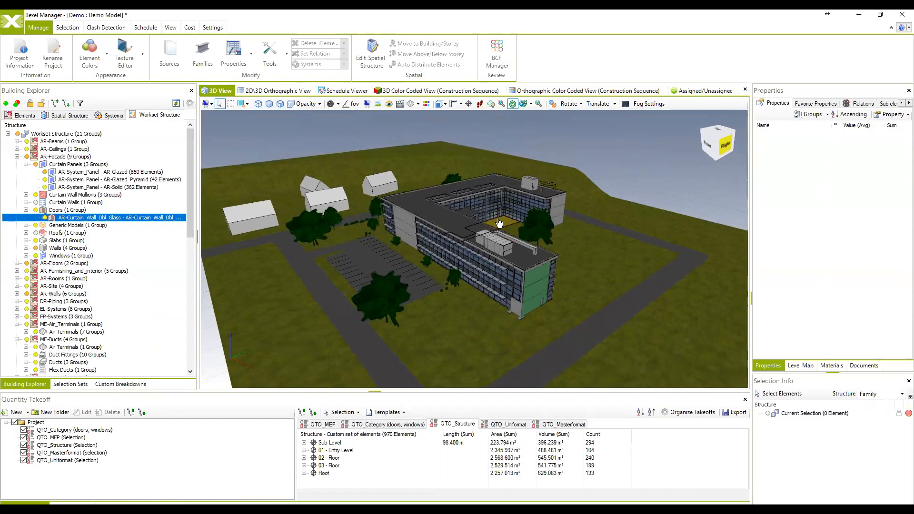
pyautogui.moveTo(502, 219); pyautogui.dragTo(489, 216, button='middle')
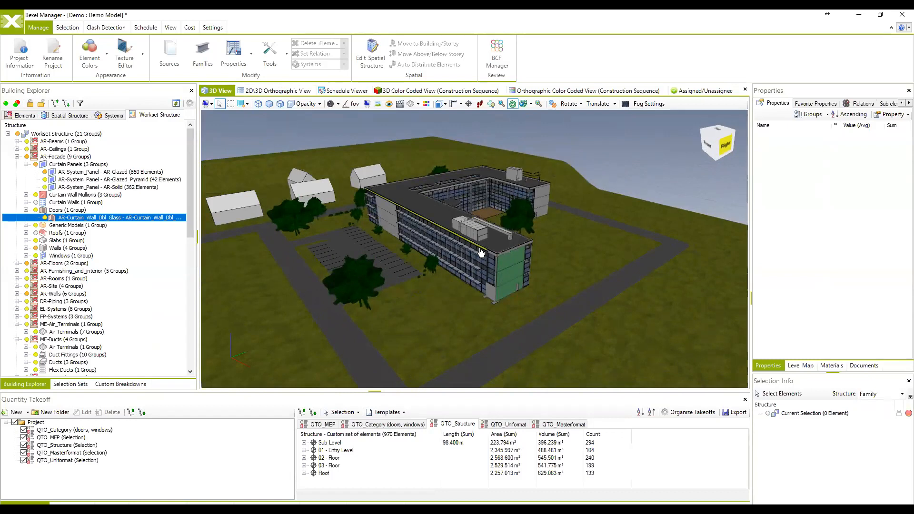
pyautogui.moveTo(481, 252); pyautogui.dragTo(479, 261, button='middle')
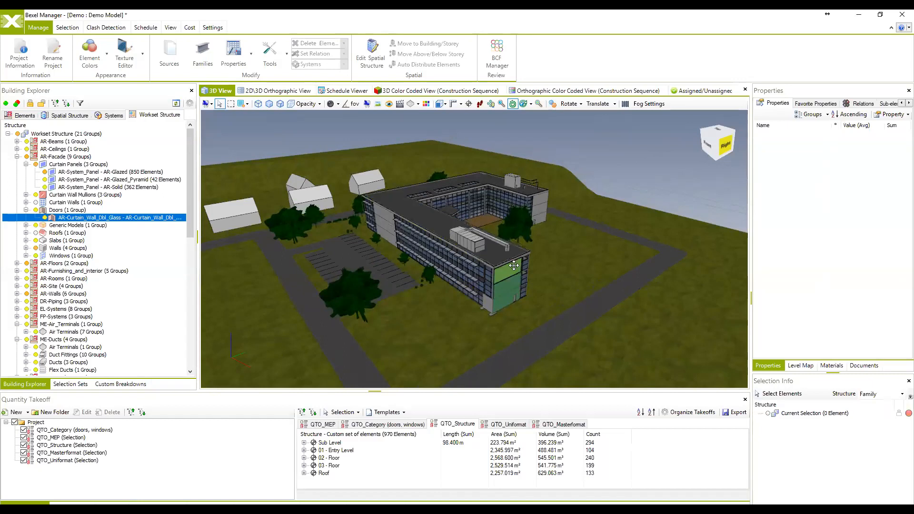
pyautogui.moveTo(515, 267); pyautogui.dragTo(522, 274, button='middle')
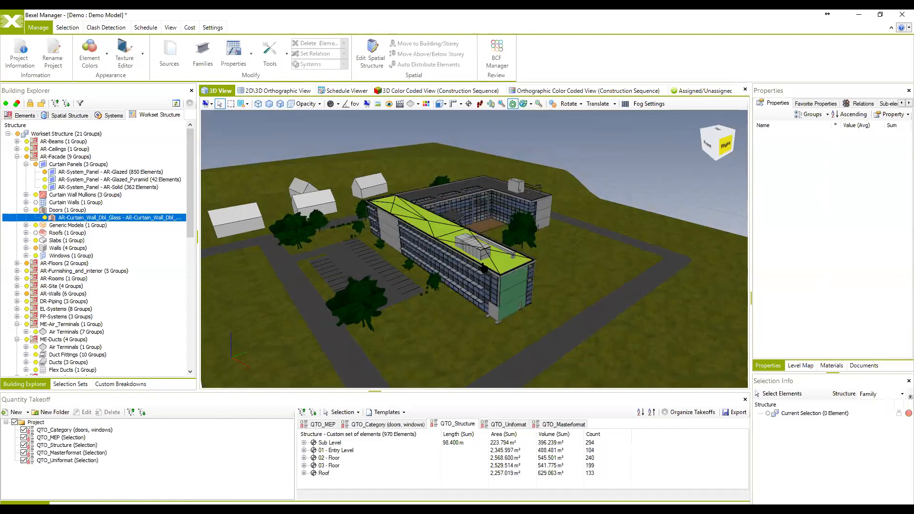
pyautogui.moveTo(479, 262); pyautogui.dragTo(487, 266, button='middle')
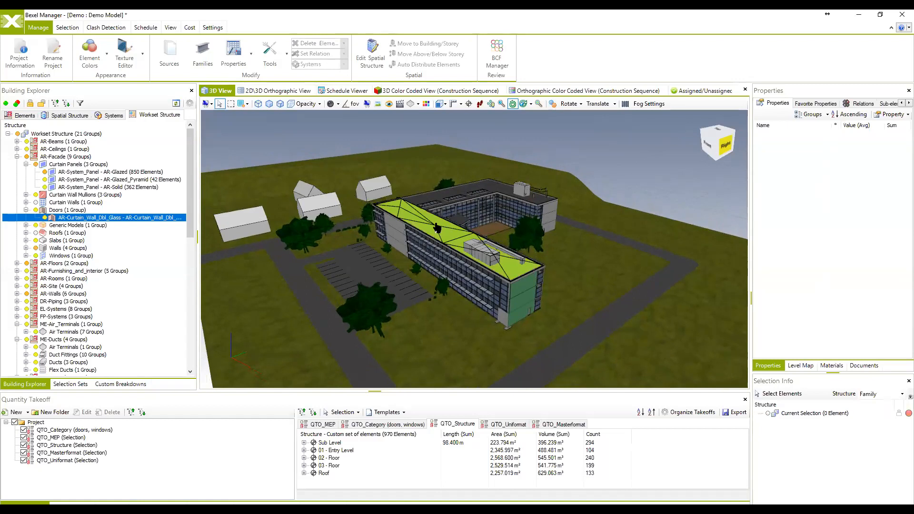
pyautogui.moveTo(440, 228); pyautogui.dragTo(424, 221, button='middle')
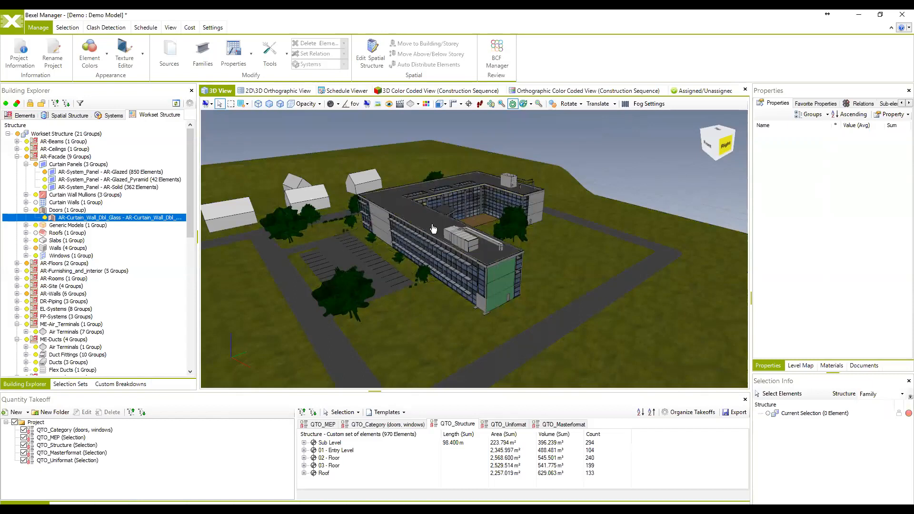
# Open the Sources list and examine the properties of the AR, ME and ST demo sources
pyautogui.click(172, 55)
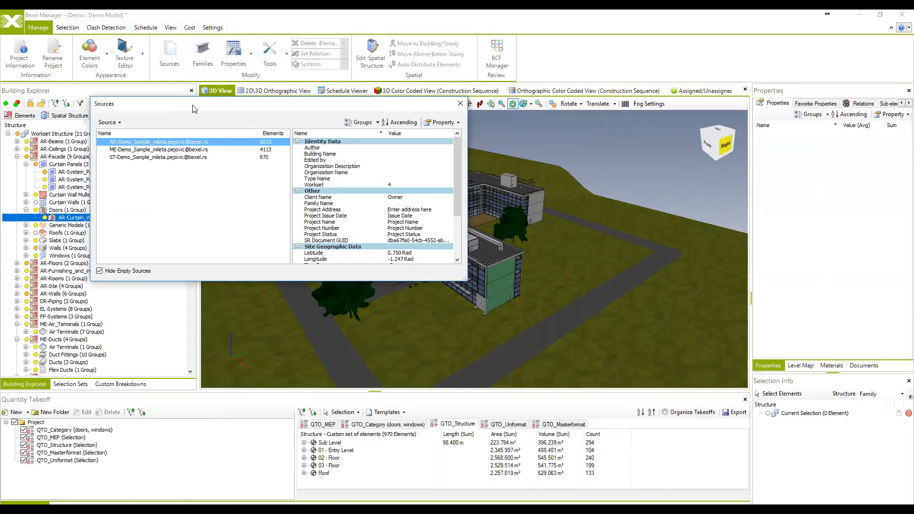
pyautogui.moveTo(193, 108); pyautogui.dragTo(259, 124)
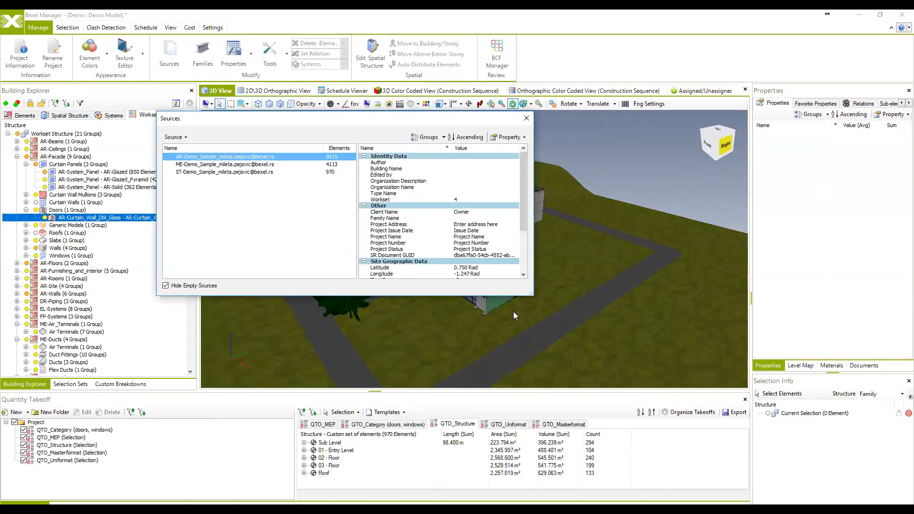
pyautogui.click(193, 159)
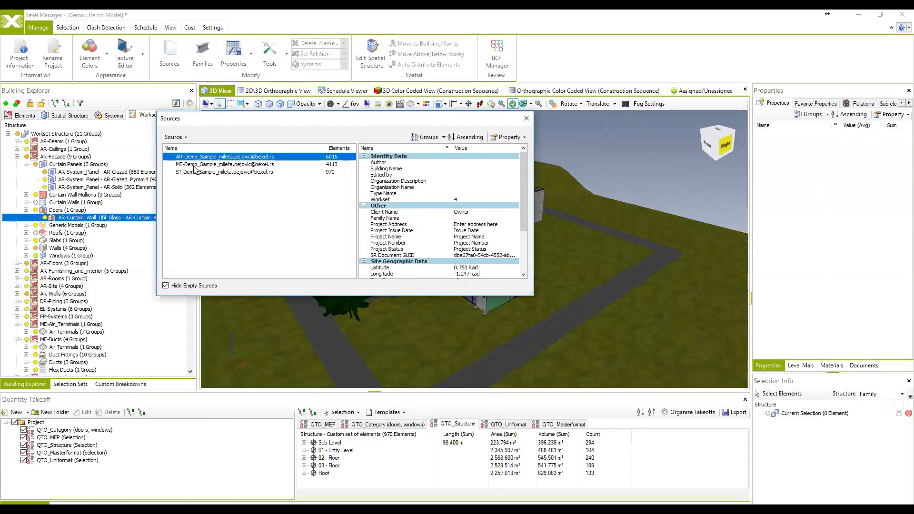
pyautogui.click(193, 166)
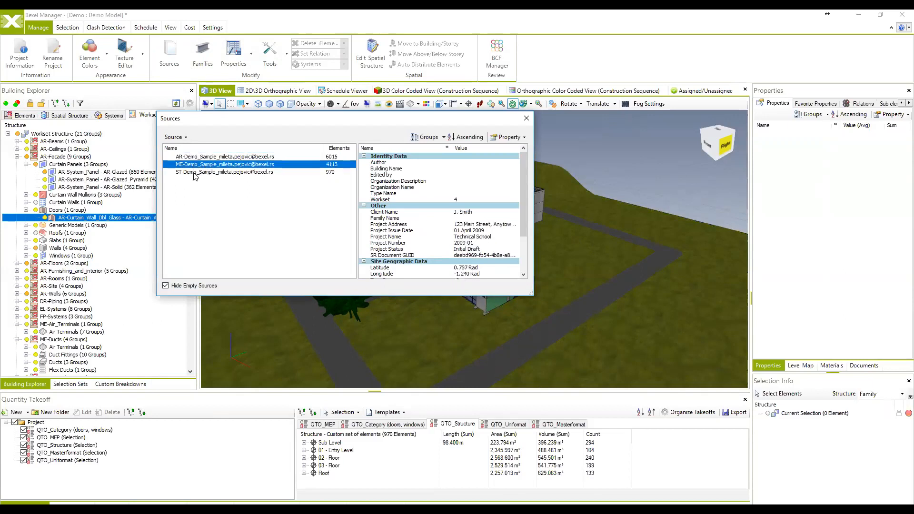
pyautogui.click(194, 173)
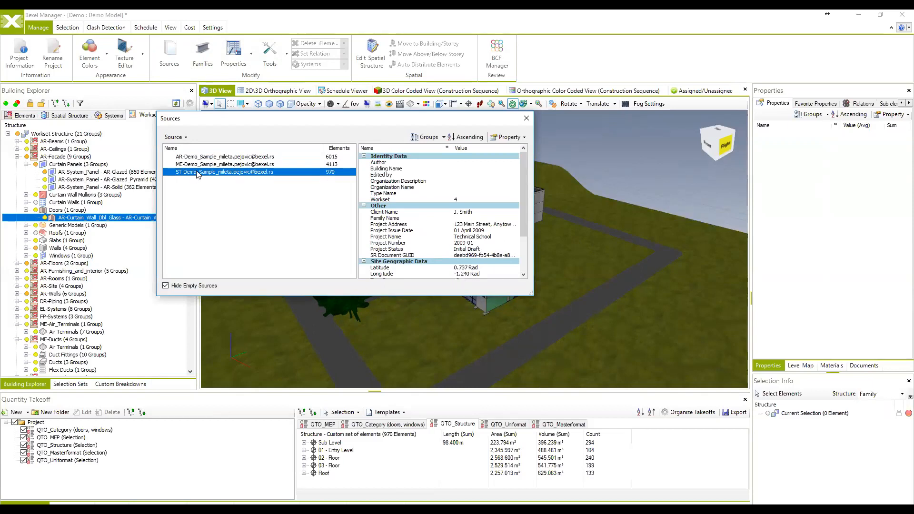
# Select all elements of the ST source, isolate them in the 3D view, and clear the selection
pyautogui.click(184, 138)
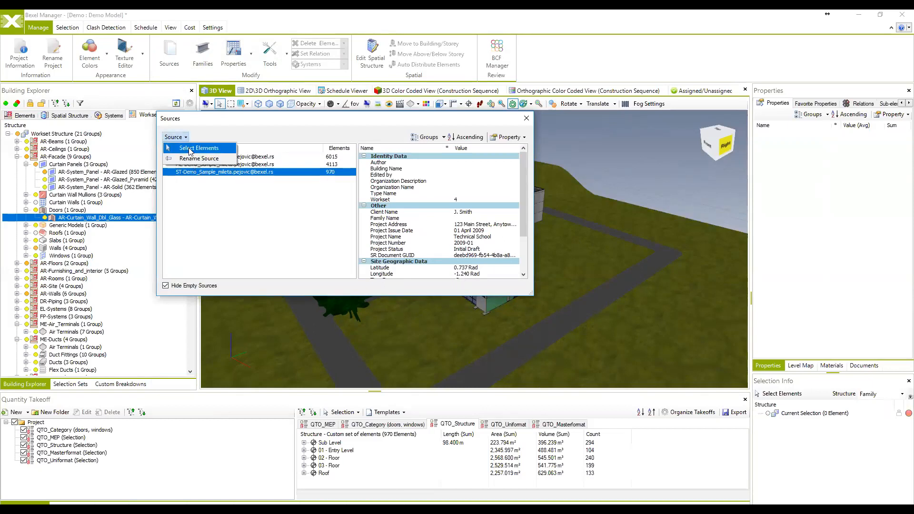
pyautogui.click(189, 148)
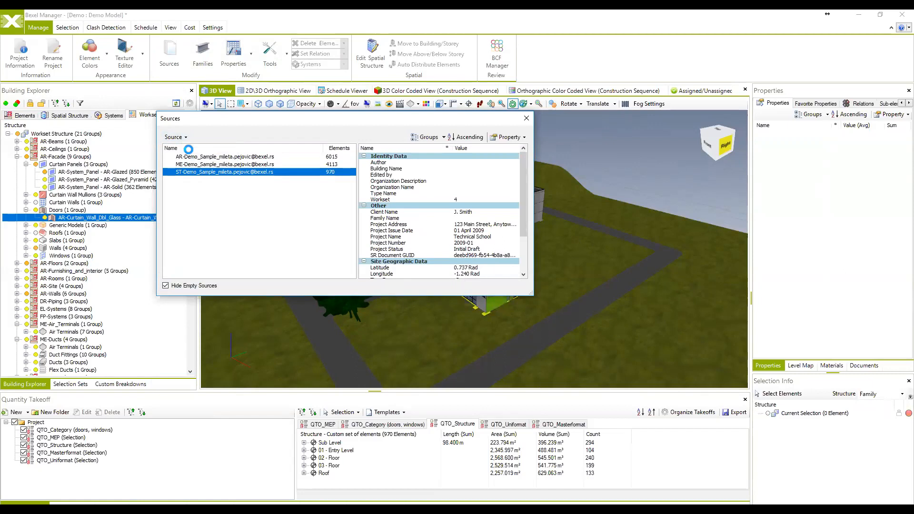
pyautogui.moveTo(559, 267)
pyautogui.mouseDown(button='middle')
pyautogui.moveTo(546, 267)
pyautogui.moveTo(566, 261)
pyautogui.moveTo(555, 268)
pyautogui.mouseUp(button='middle')
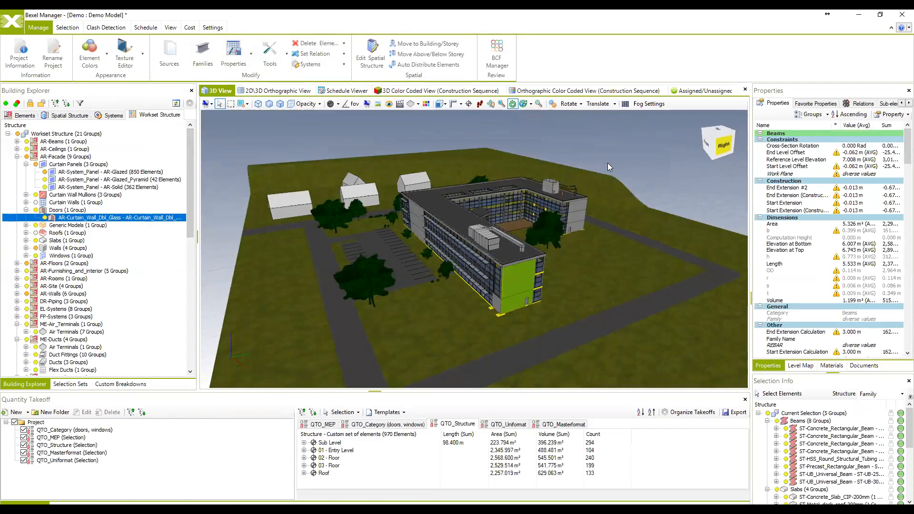
pyautogui.press('i')
pyautogui.moveTo(554, 246); pyautogui.dragTo(508, 306, button='middle')
pyautogui.click(452, 301)
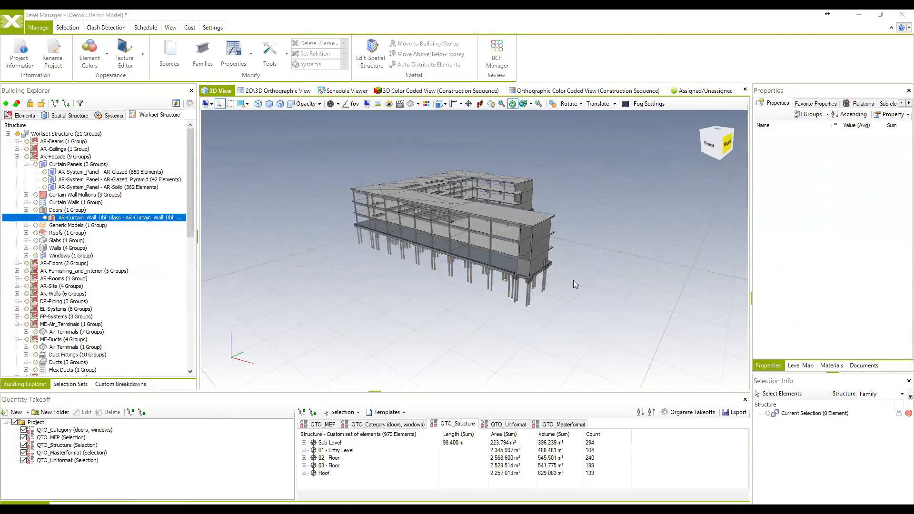
# Show all model elements again in the 3D view
pyautogui.rightClick(529, 274)
pyautogui.click(542, 292)
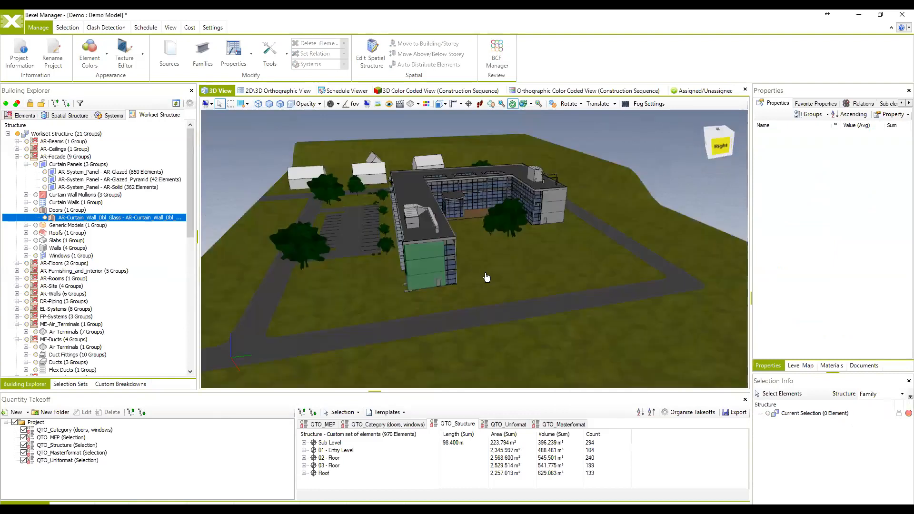
pyautogui.moveTo(486, 276); pyautogui.dragTo(502, 271, button='middle')
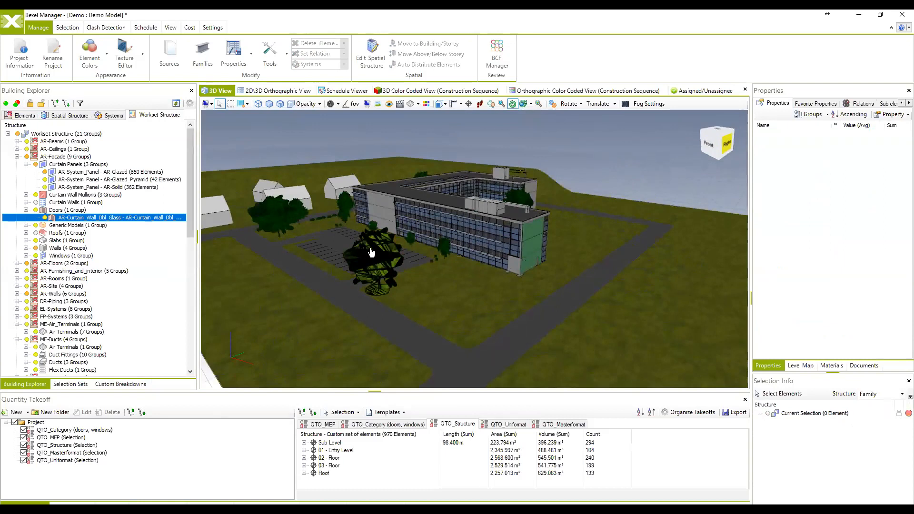
pyautogui.moveTo(371, 253); pyautogui.dragTo(473, 214, button='middle')
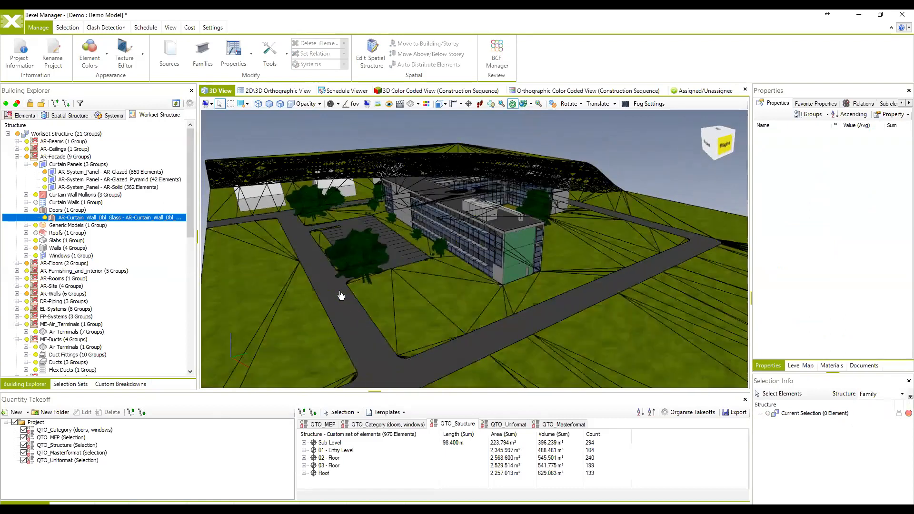
# Widen the Building Explorer and look through its Workset Structure tree
pyautogui.moveTo(197, 279); pyautogui.dragTo(227, 281)
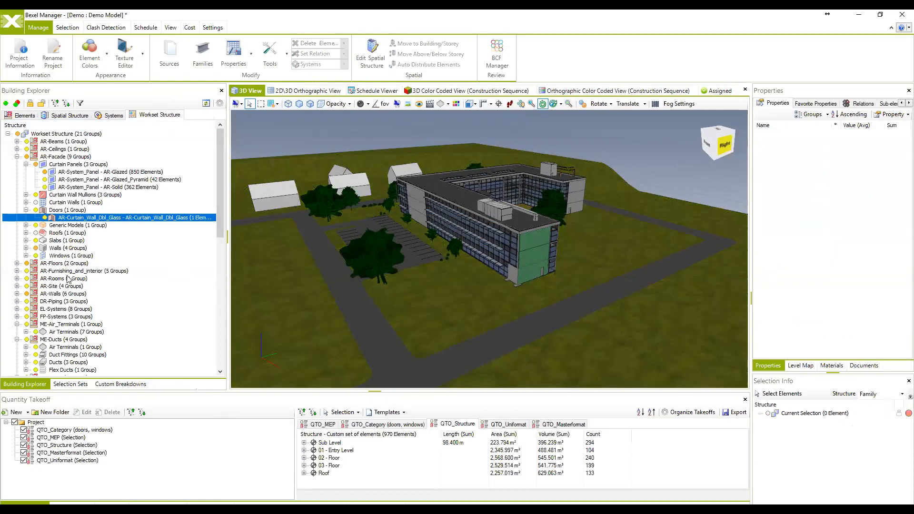
pyautogui.scroll(-3, 62, 267)
pyautogui.scroll(3, 62, 262)
# Switch to Custom Breakdowns and look through the available breakdowns
pyautogui.click(120, 383)
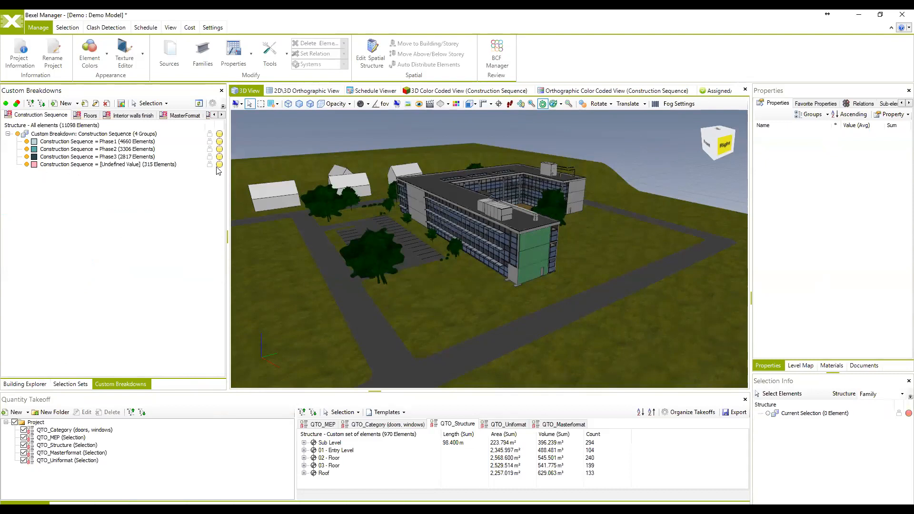
pyautogui.click(258, 188)
pyautogui.click(221, 116)
pyautogui.click(220, 115)
pyautogui.click(215, 115)
pyautogui.click(215, 115)
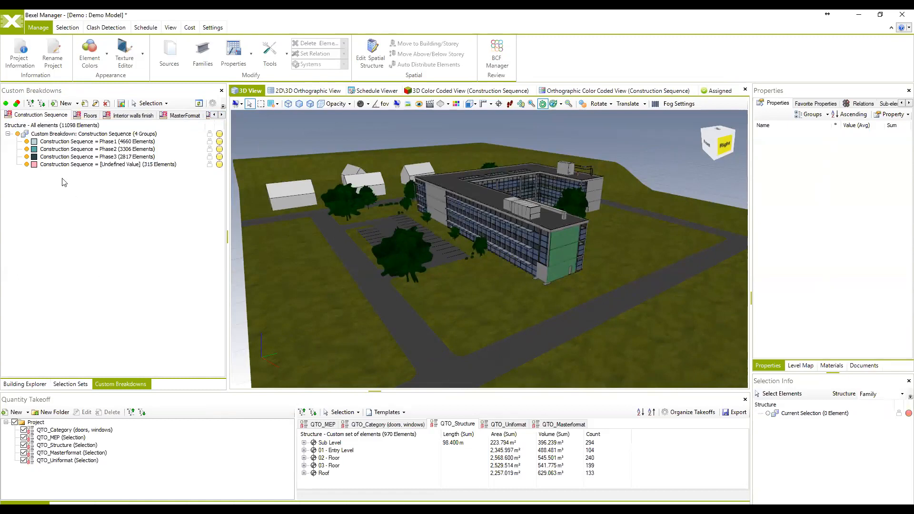
# Compare the Phase1, Phase2 and Phase3 groups of the Construction Sequence breakdown by selecting them in turn
pyautogui.click(56, 142)
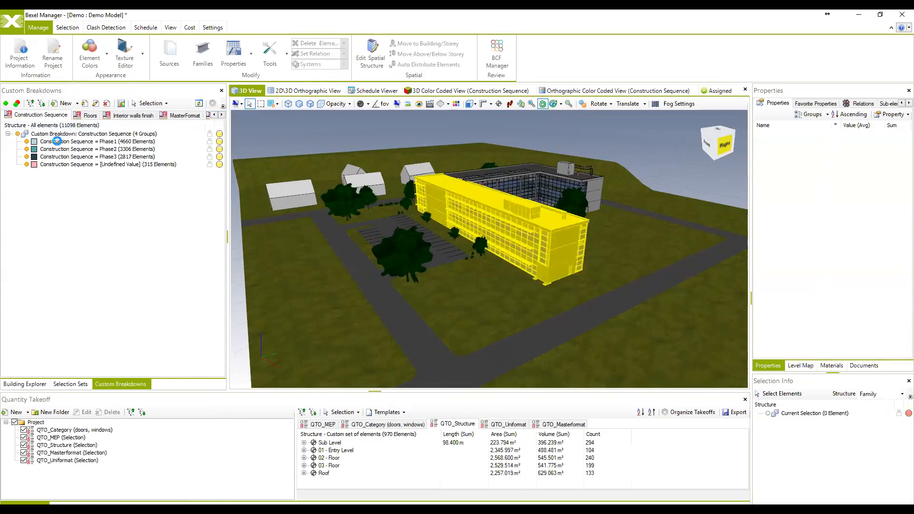
pyautogui.click(62, 149)
pyautogui.click(66, 157)
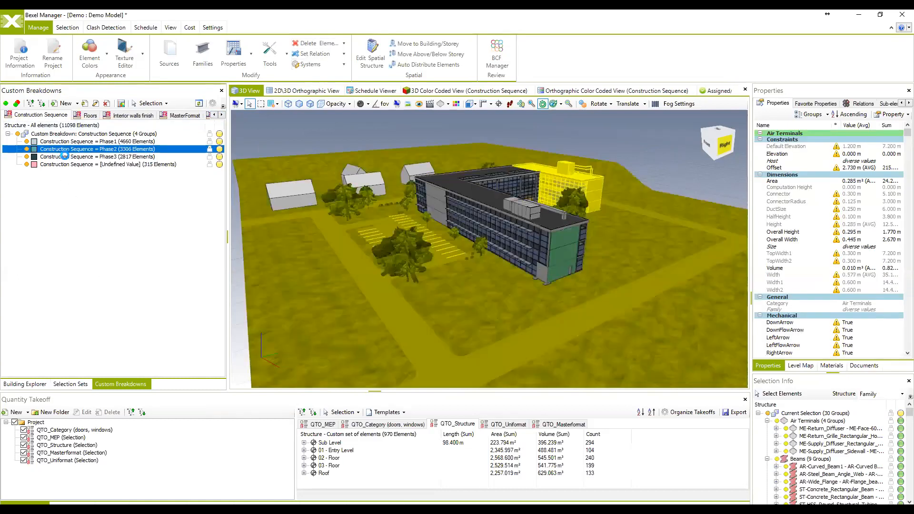
pyautogui.click(64, 143)
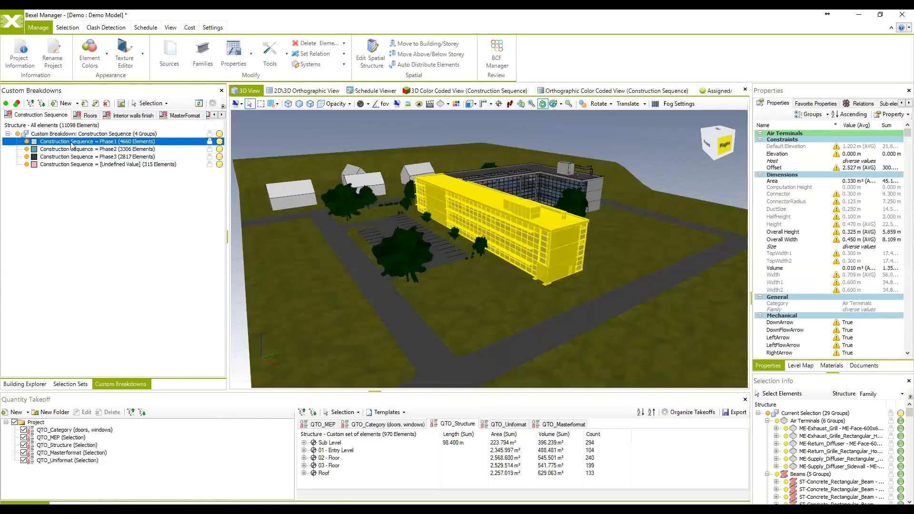
pyautogui.click(69, 150)
pyautogui.click(70, 158)
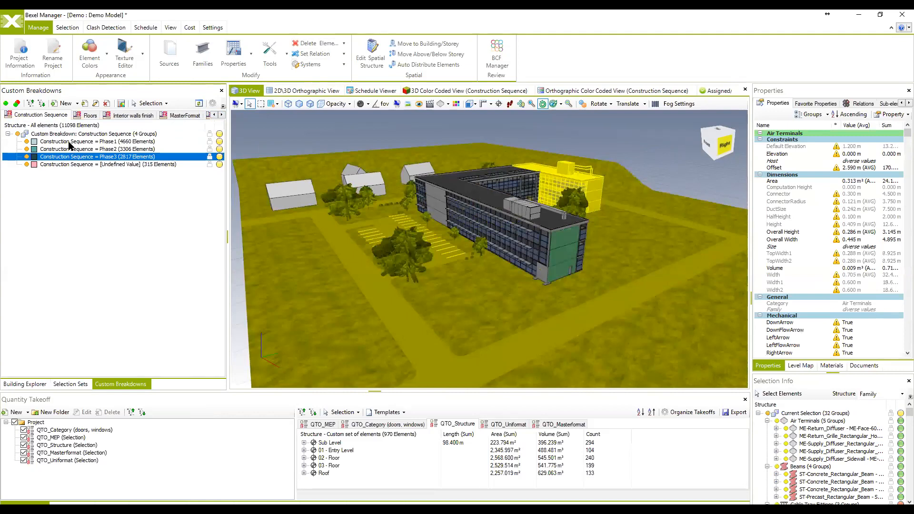
pyautogui.click(68, 142)
pyautogui.click(69, 157)
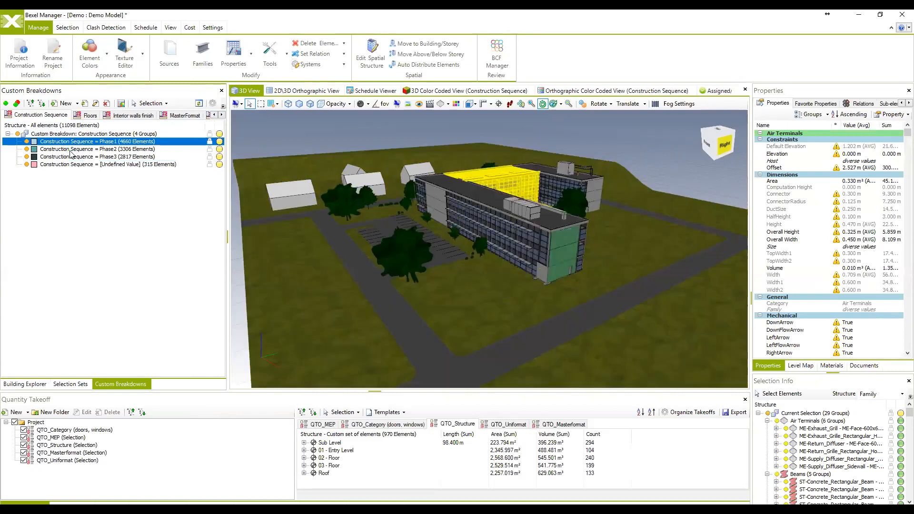
pyautogui.moveTo(539, 187); pyautogui.dragTo(471, 219, button='middle')
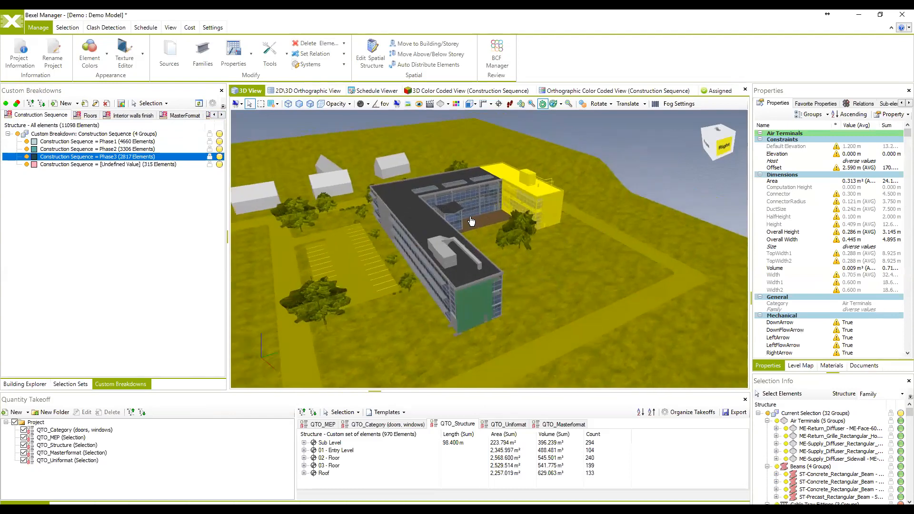
# Select the Phase1 elements, examine their properties through to the end of the list, and clear the selection
pyautogui.click(63, 141)
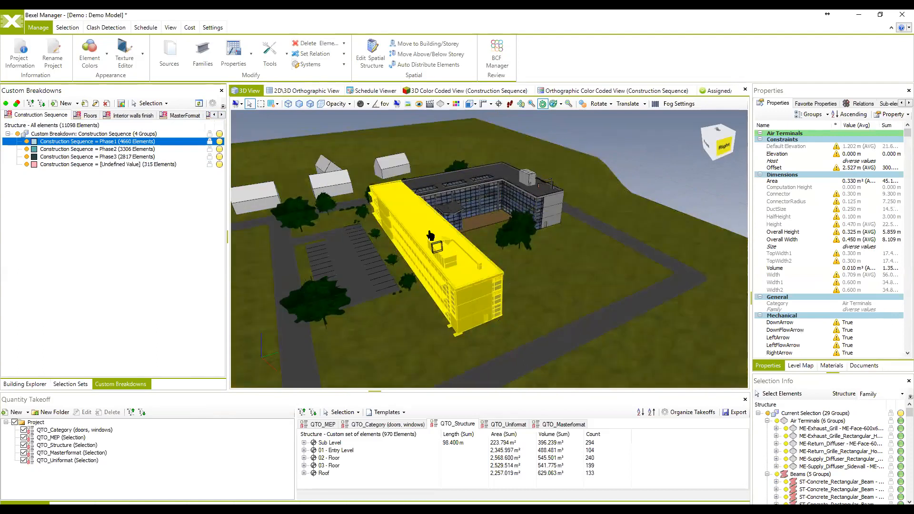
pyautogui.moveTo(908, 135); pyautogui.dragTo(901, 363)
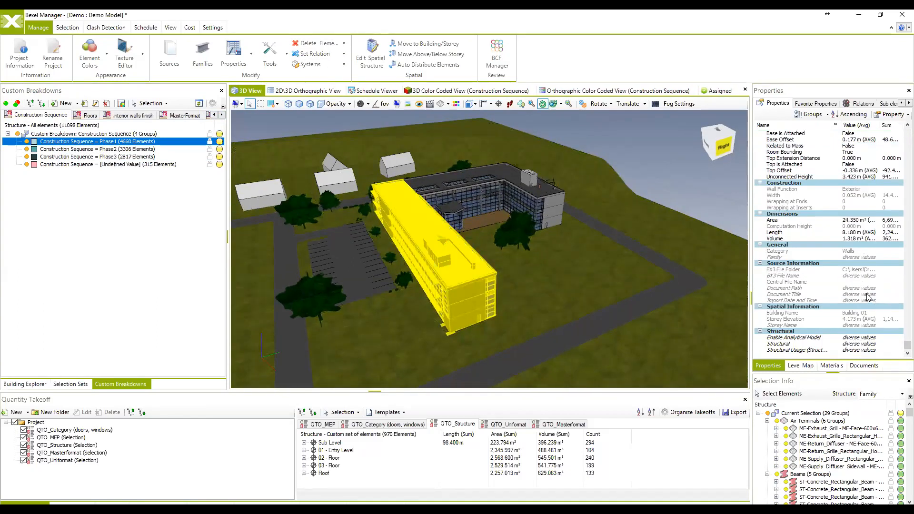
pyautogui.moveTo(445, 152); pyautogui.dragTo(435, 148)
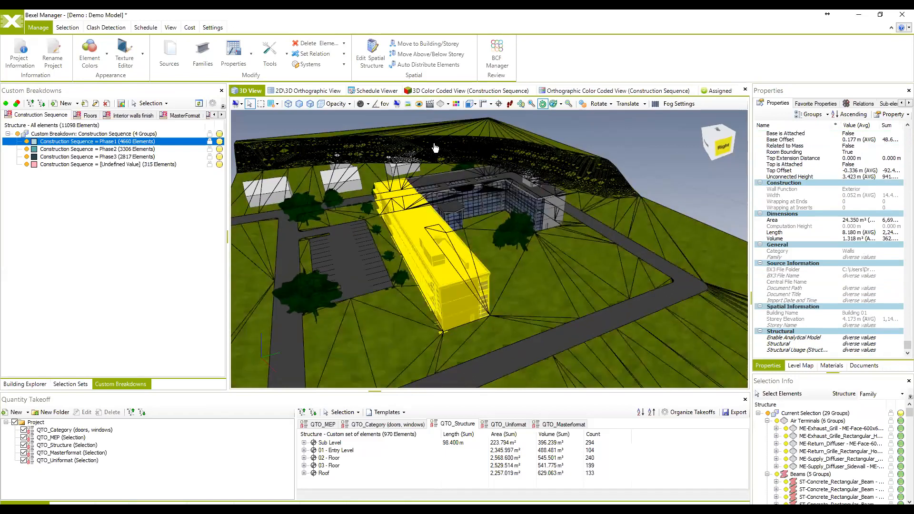
pyautogui.moveTo(361, 122); pyautogui.dragTo(352, 123)
pyautogui.click(336, 123)
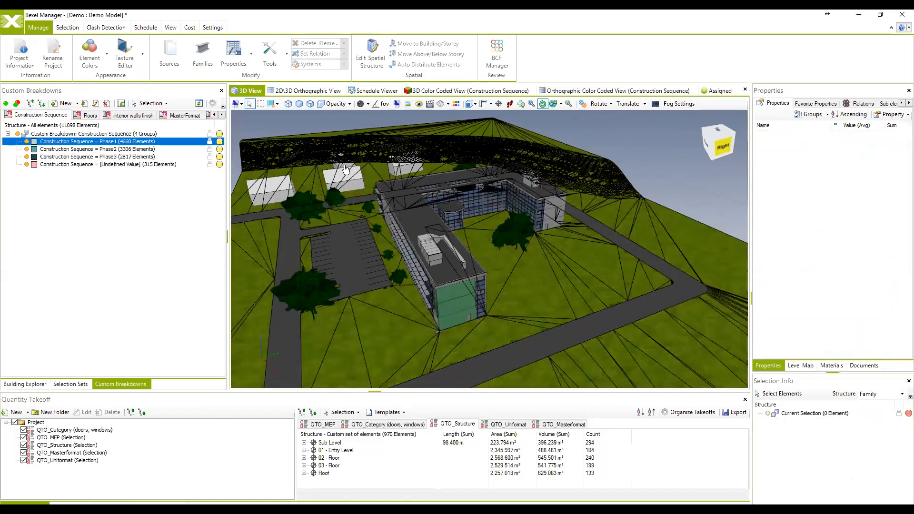
# Select the roof finish of the building's Phase1 wing in the 3D view
pyautogui.click(399, 204)
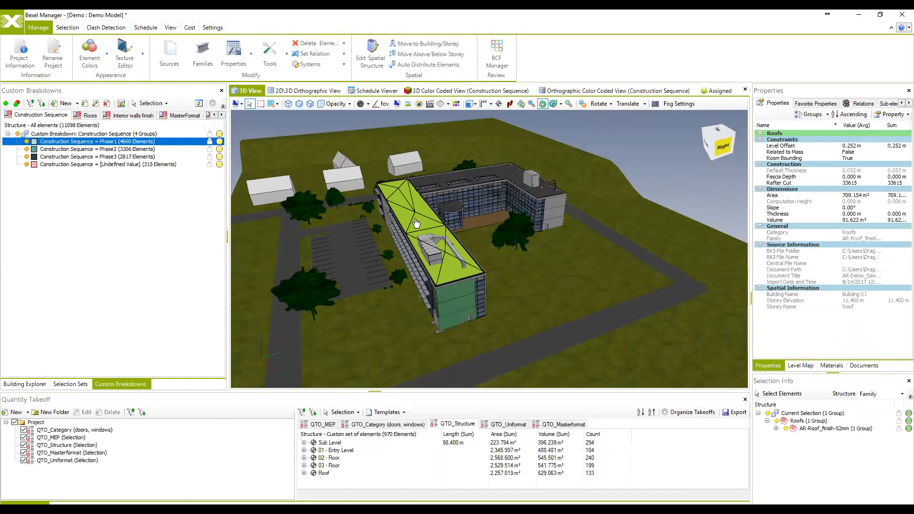
pyautogui.moveTo(532, 204); pyautogui.dragTo(538, 204)
pyautogui.moveTo(428, 228); pyautogui.dragTo(454, 234)
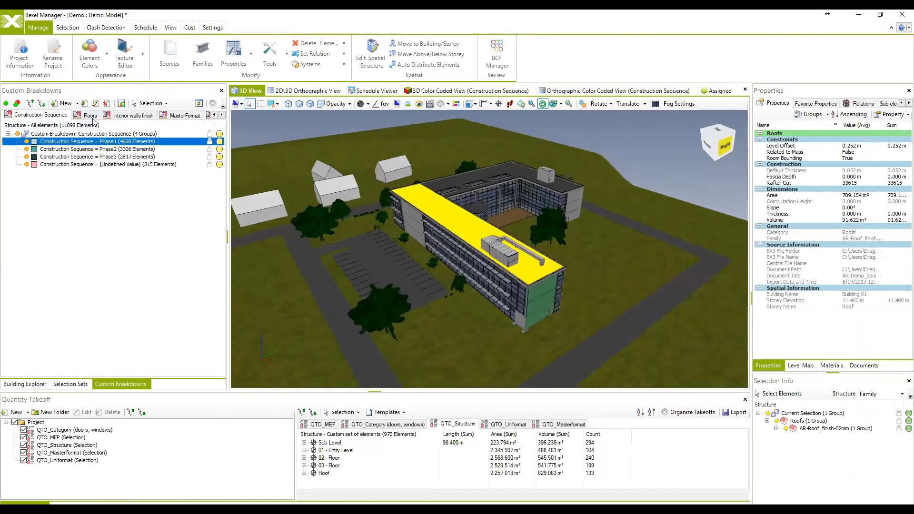
# Open the Construction Sequence breakdown's definition, examine the property behind its grouping rule, and leave it without changes
pyautogui.click(95, 104)
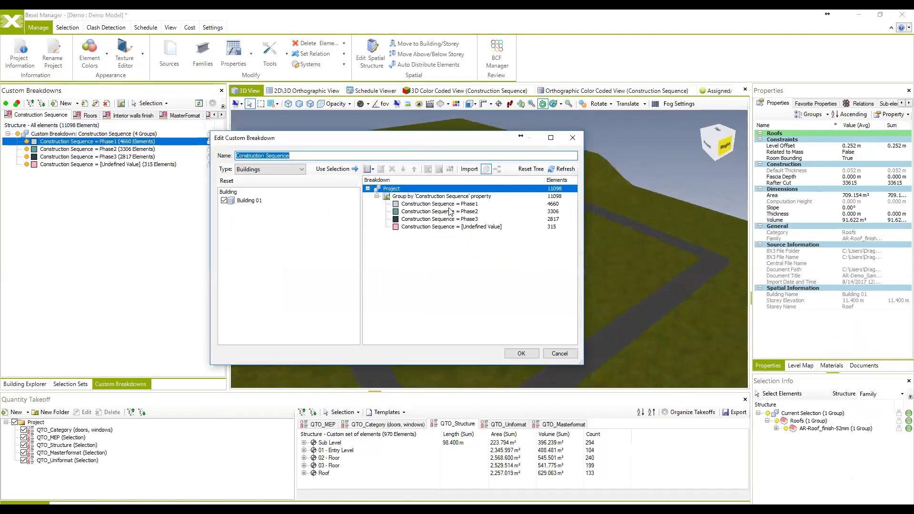
pyautogui.click(426, 198)
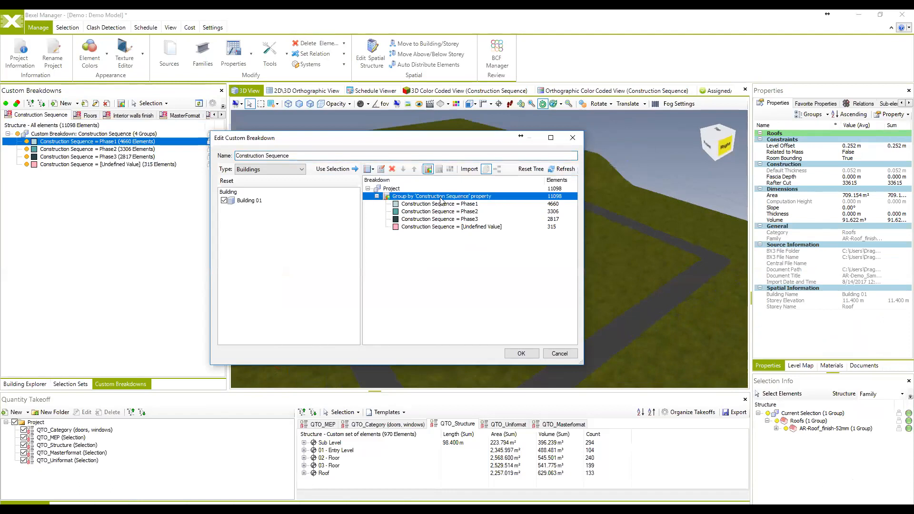
pyautogui.rightClick(438, 197)
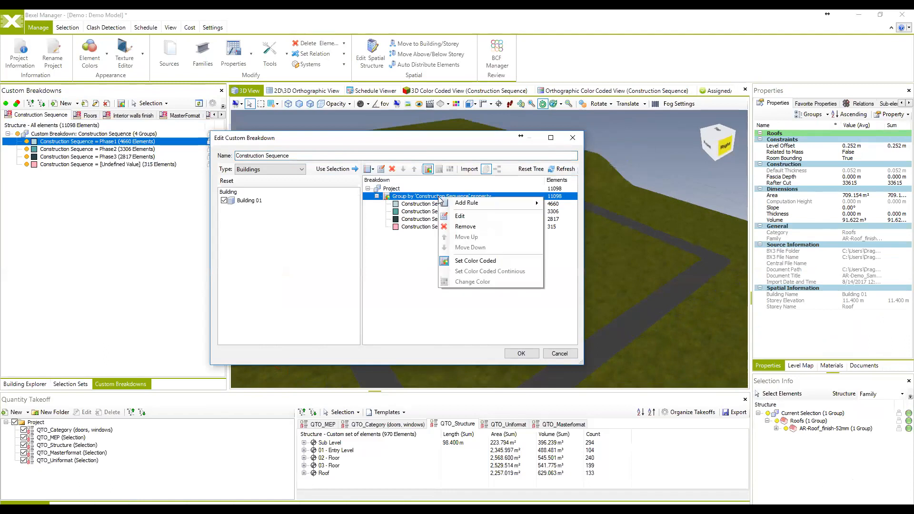
pyautogui.click(469, 215)
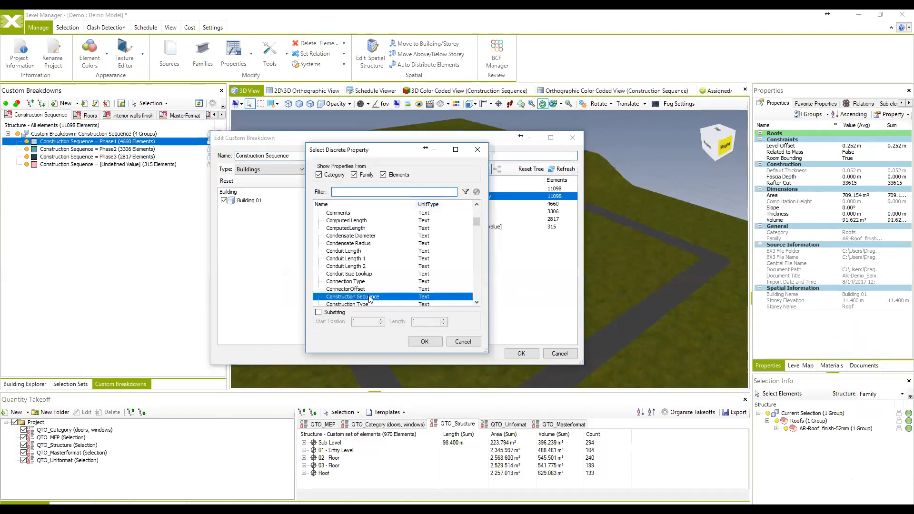
pyautogui.click(461, 342)
pyautogui.click(442, 212)
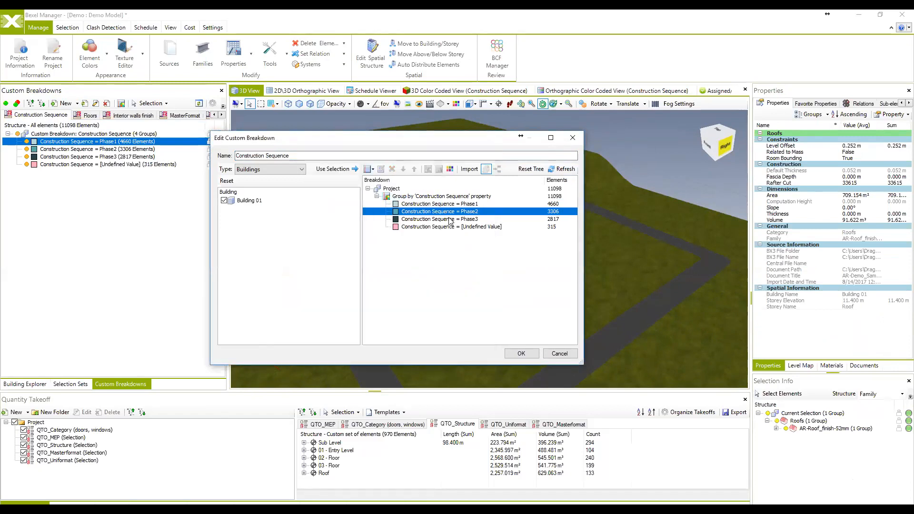
pyautogui.click(569, 354)
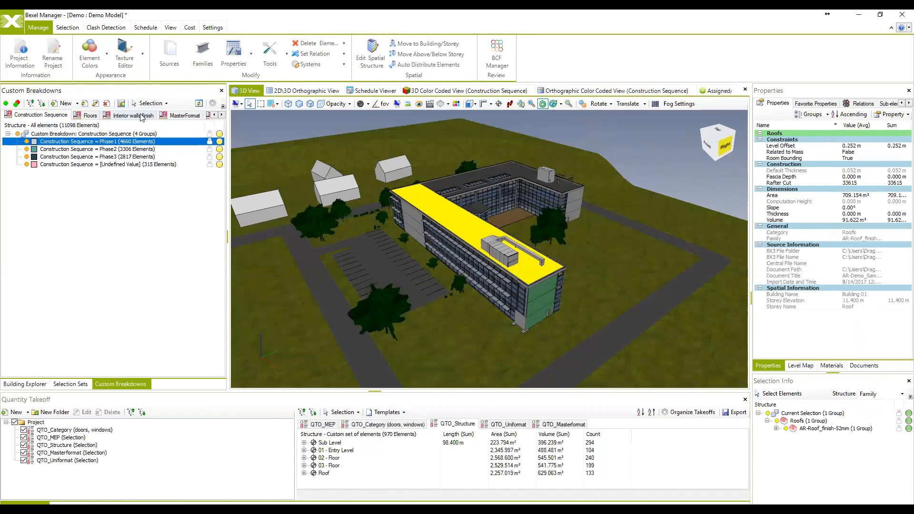
# Display the Interior walls finish breakdown and clear the roof selection in the 3D view
pyautogui.click(141, 116)
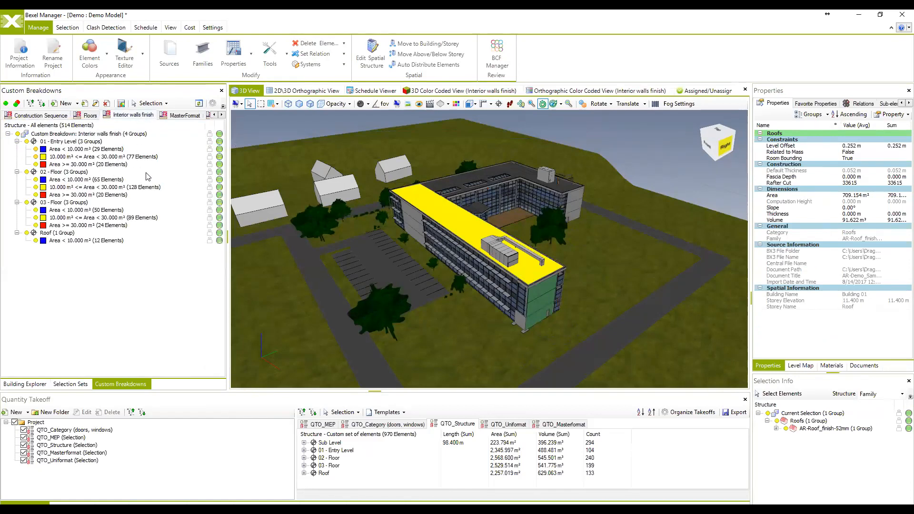
pyautogui.moveTo(614, 183)
pyautogui.mouseDown(button='middle')
pyautogui.moveTo(652, 191)
pyautogui.moveTo(610, 172)
pyautogui.mouseUp(button='middle')
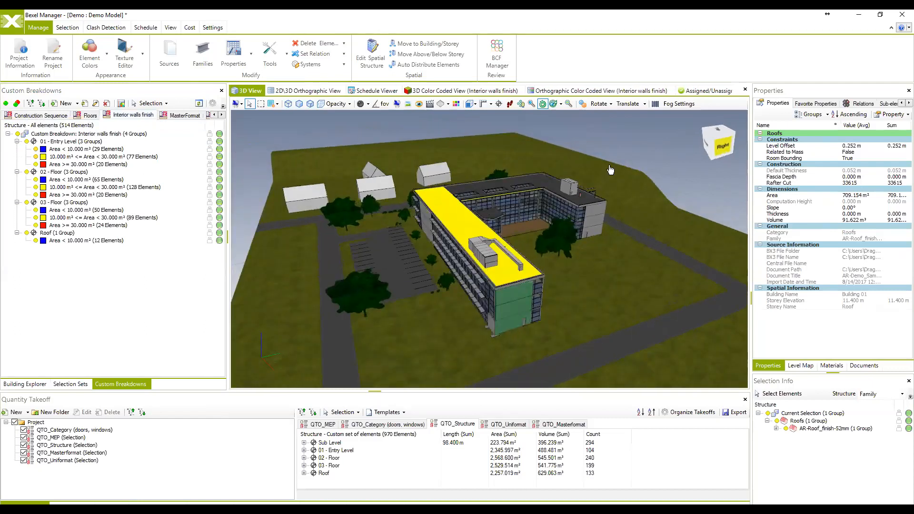
pyautogui.click(639, 149)
pyautogui.moveTo(445, 231)
pyautogui.mouseDown(button='middle')
pyautogui.moveTo(489, 249)
pyautogui.moveTo(454, 233)
pyautogui.mouseUp(button='middle')
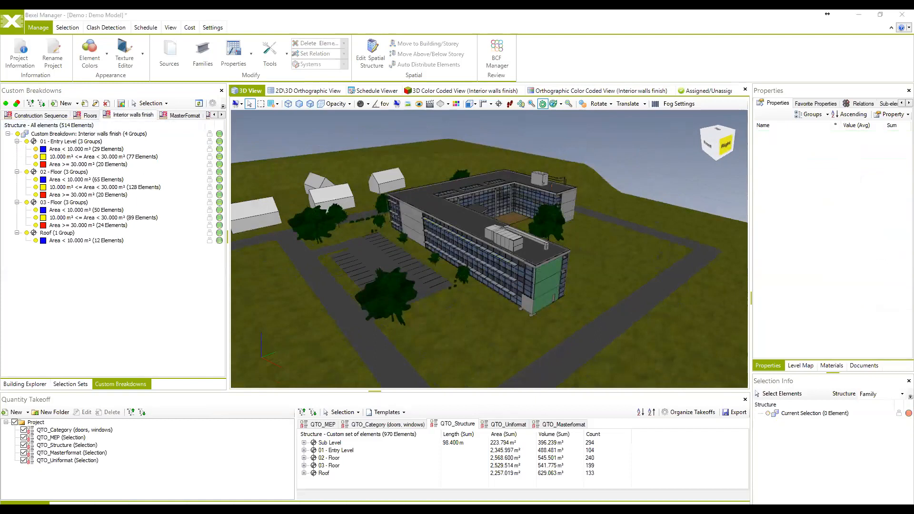
# Compare the Construction Sequence breakdown with Interior walls finish, and select the latter's 01 - Entry Level group
pyautogui.click(42, 115)
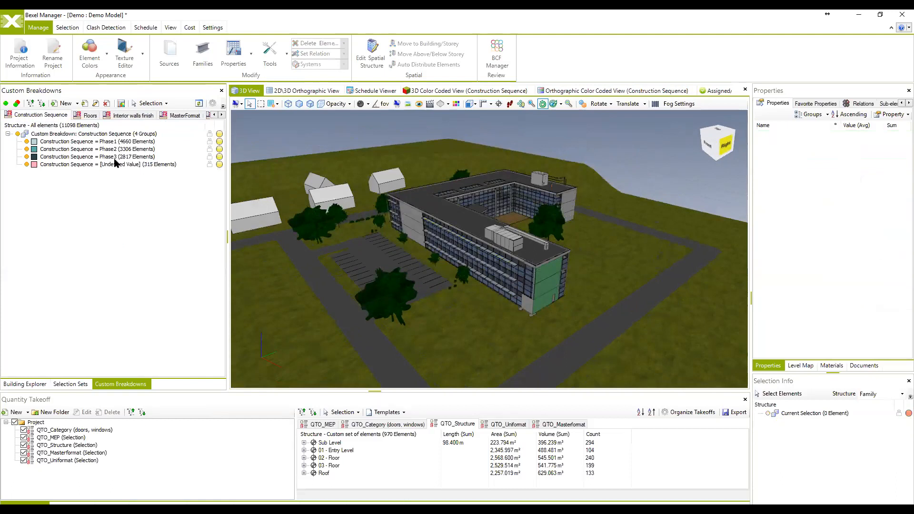
pyautogui.click(131, 117)
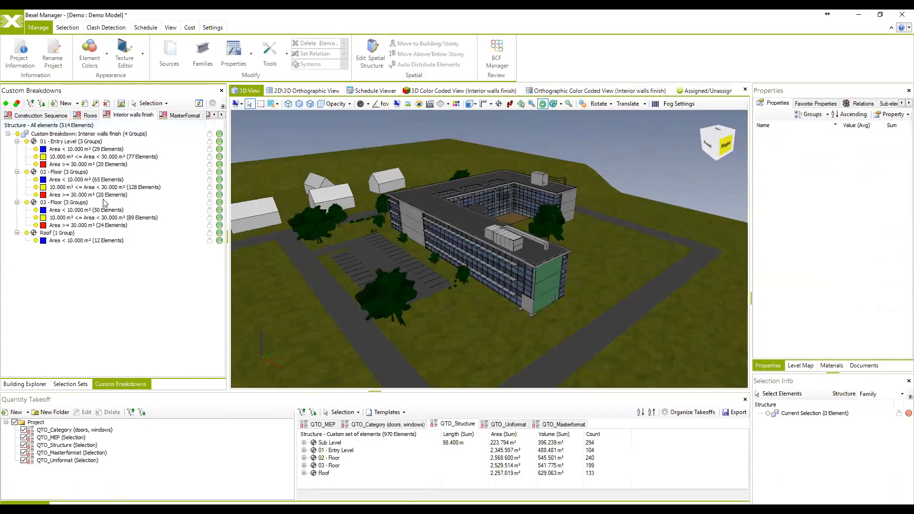
pyautogui.click(71, 141)
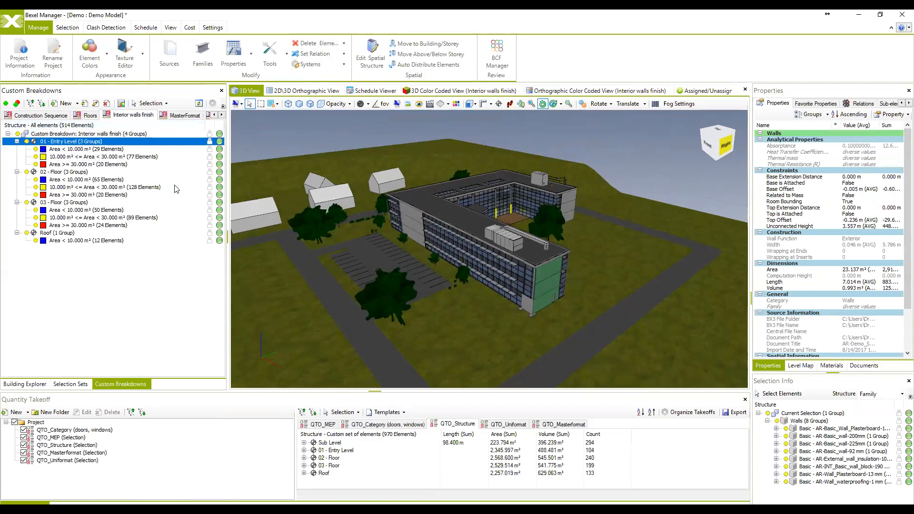
# Open the Interior walls finish breakdown for editing, reset its tree to the bare rules, and examine the Building Level rule
pyautogui.click(96, 103)
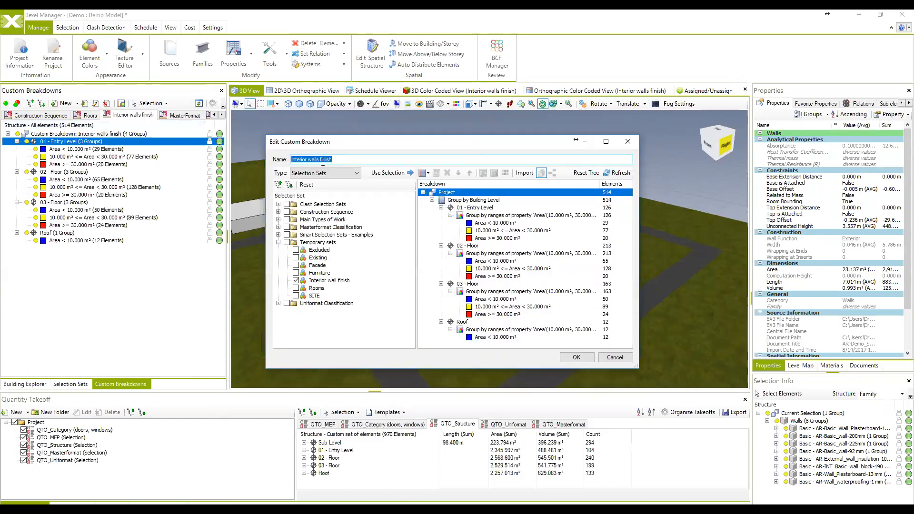
pyautogui.click(585, 172)
pyautogui.moveTo(478, 139); pyautogui.dragTo(392, 136)
pyautogui.click(414, 191)
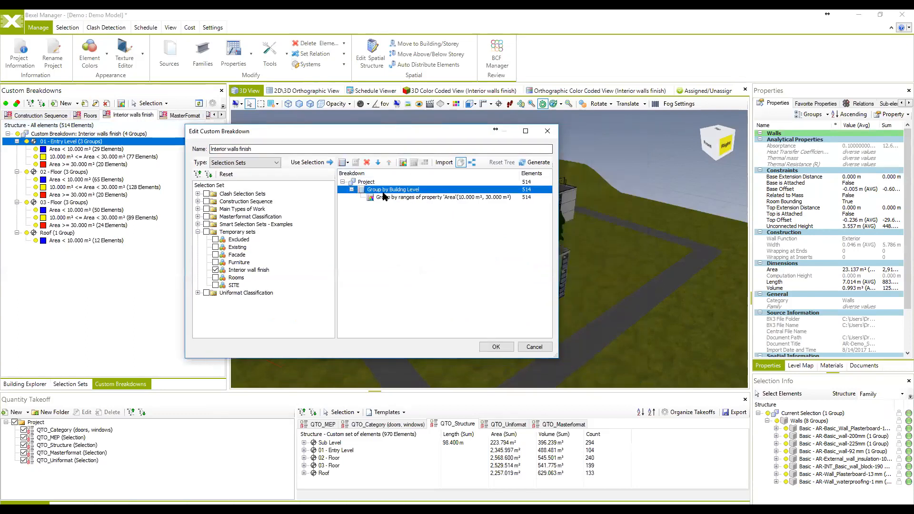
# Add range borders of 20 and 50 m² to the Area range rule of Interior walls finish and save the breakdown
pyautogui.click(408, 199)
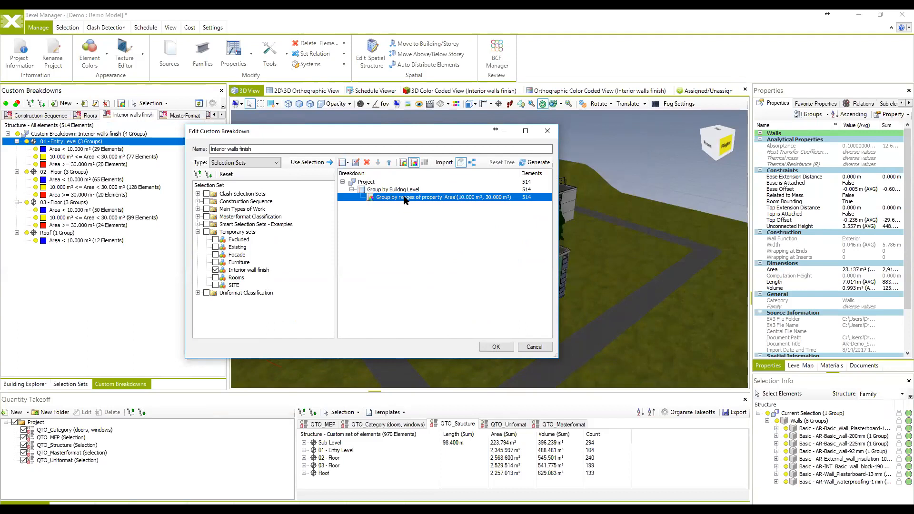
pyautogui.rightClick(404, 200)
pyautogui.click(428, 216)
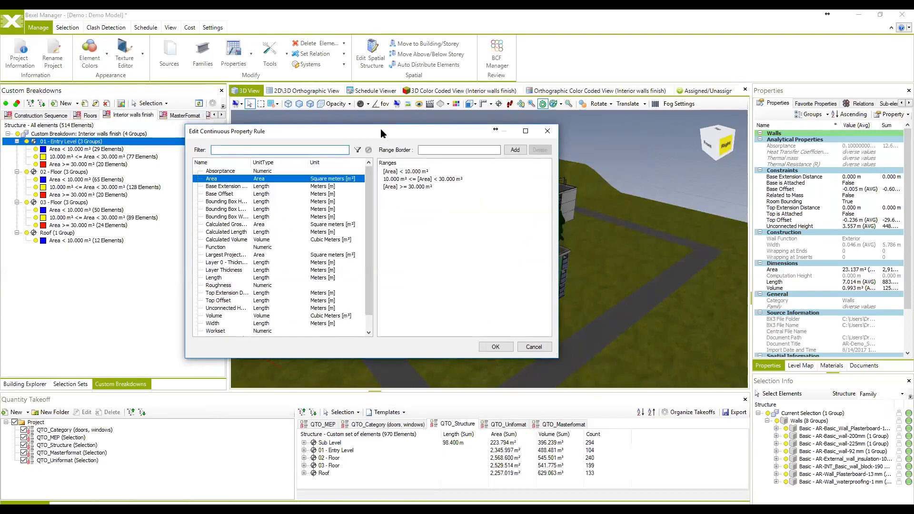
pyautogui.moveTo(381, 128); pyautogui.dragTo(281, 110)
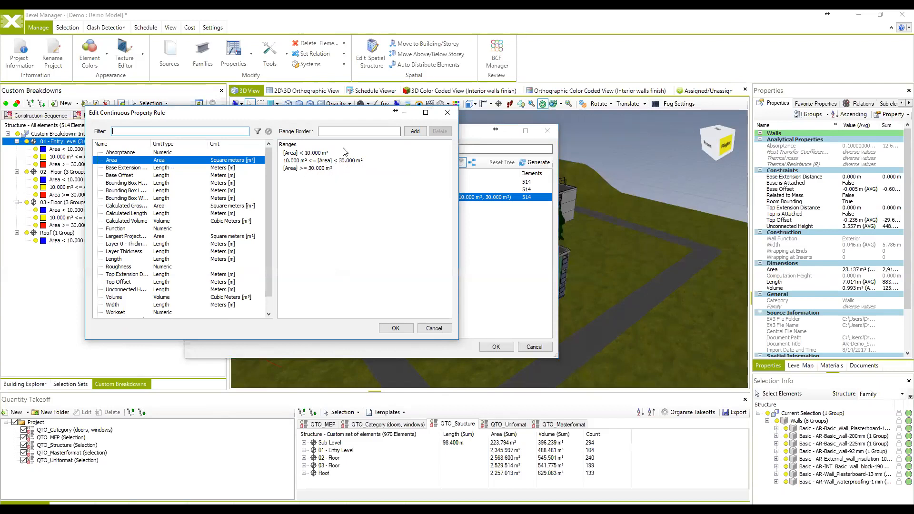
pyautogui.click(346, 132)
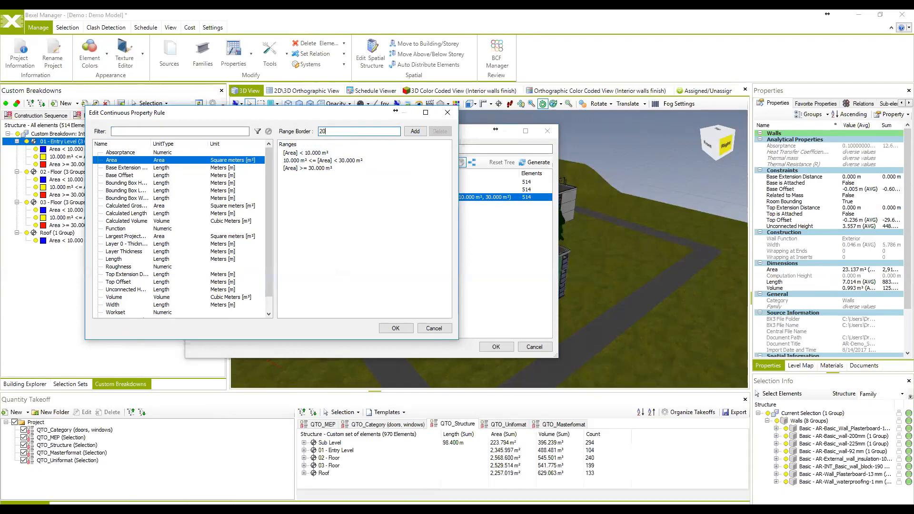
pyautogui.click(415, 131)
pyautogui.click(359, 133)
pyautogui.click(415, 131)
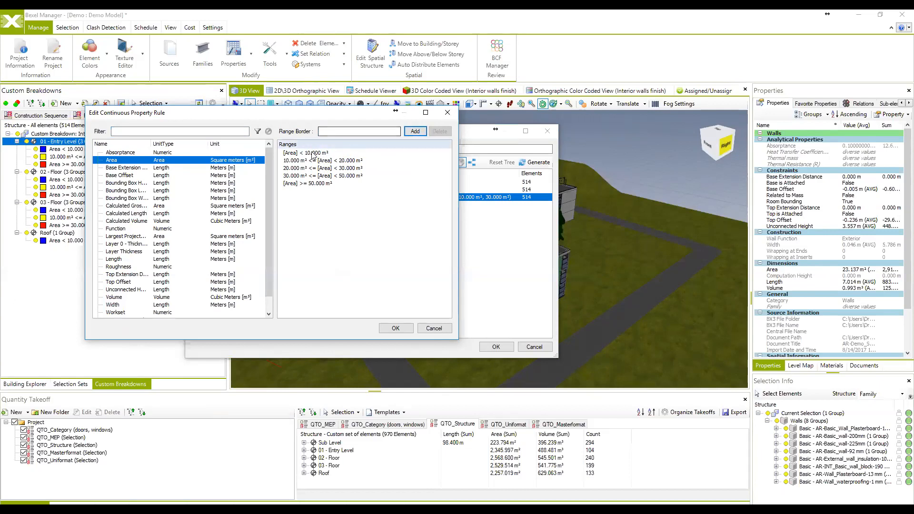
pyautogui.moveTo(327, 115); pyautogui.dragTo(335, 115)
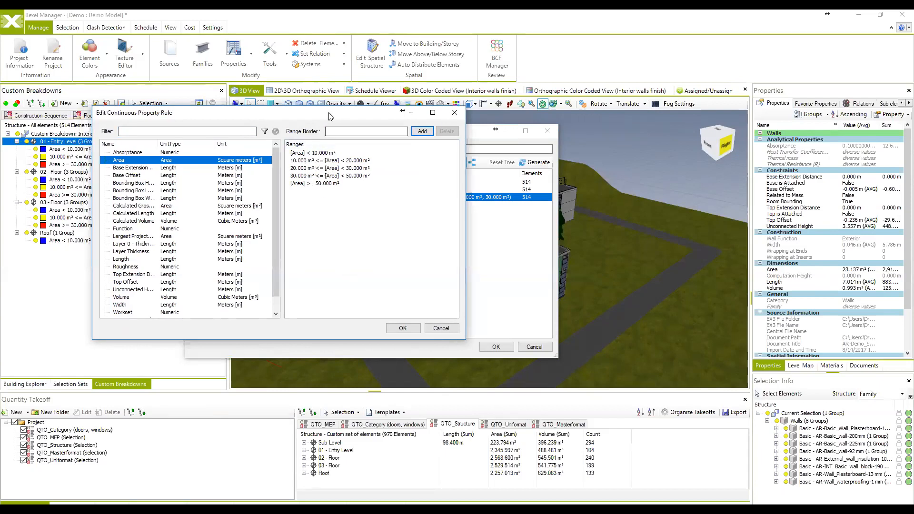
pyautogui.moveTo(333, 112); pyautogui.dragTo(313, 105)
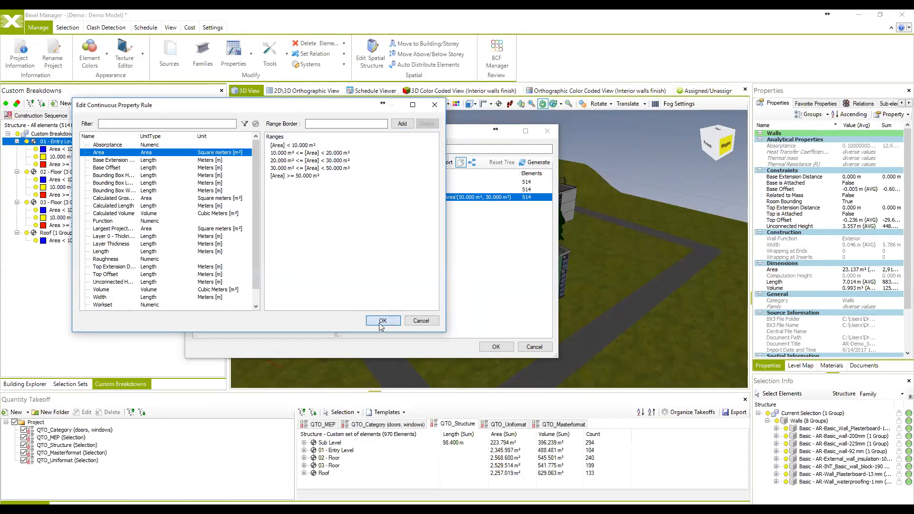
pyautogui.click(382, 320)
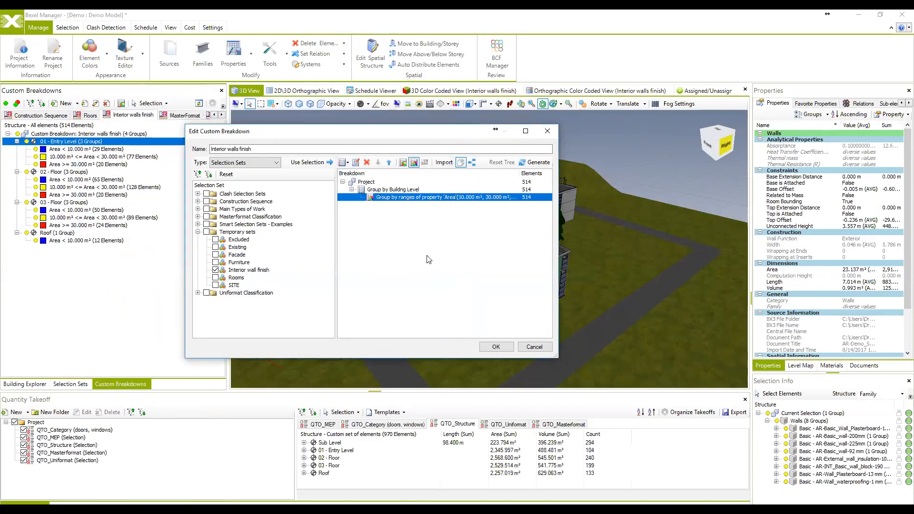
pyautogui.click(495, 347)
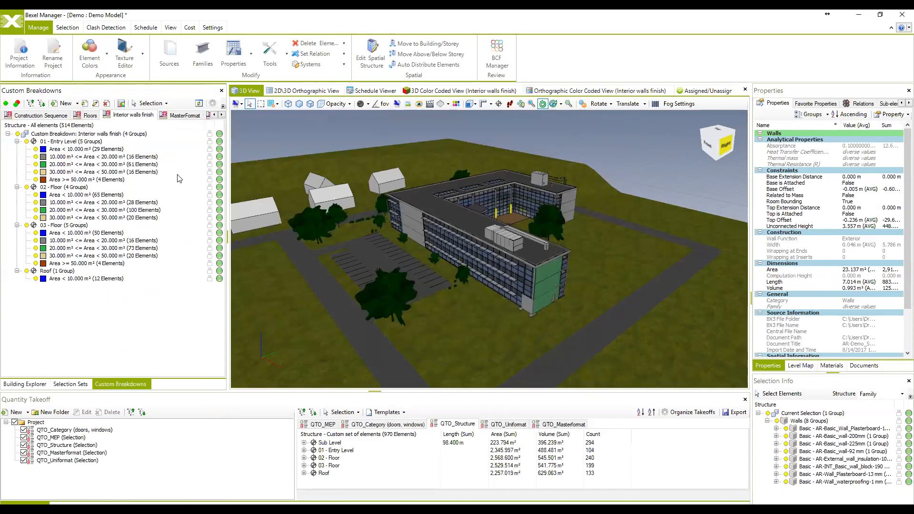
# Show the mesh edges in the 3D view and switch to the 3D Color Coded View of Interior walls finish
pyautogui.moveTo(452, 198)
pyautogui.mouseDown(button='middle')
pyautogui.moveTo(428, 199)
pyautogui.moveTo(447, 206)
pyautogui.mouseUp(button='middle')
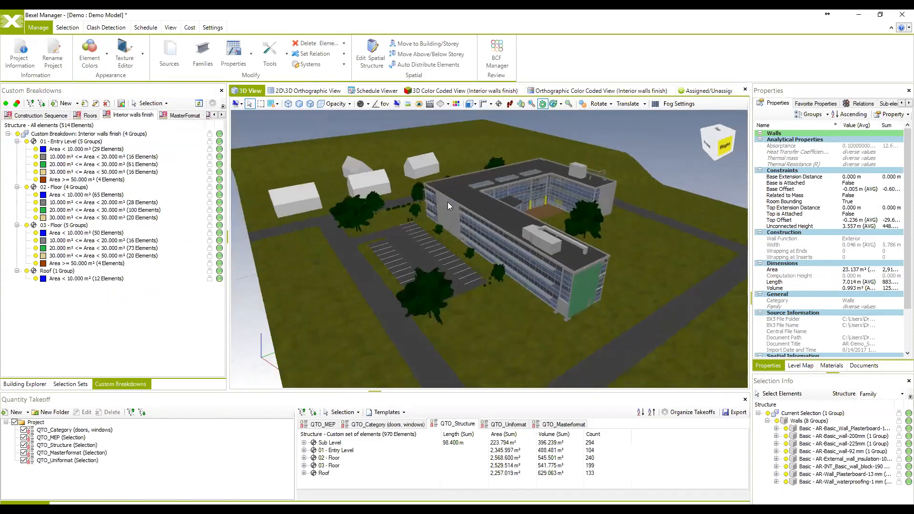
pyautogui.click(408, 104)
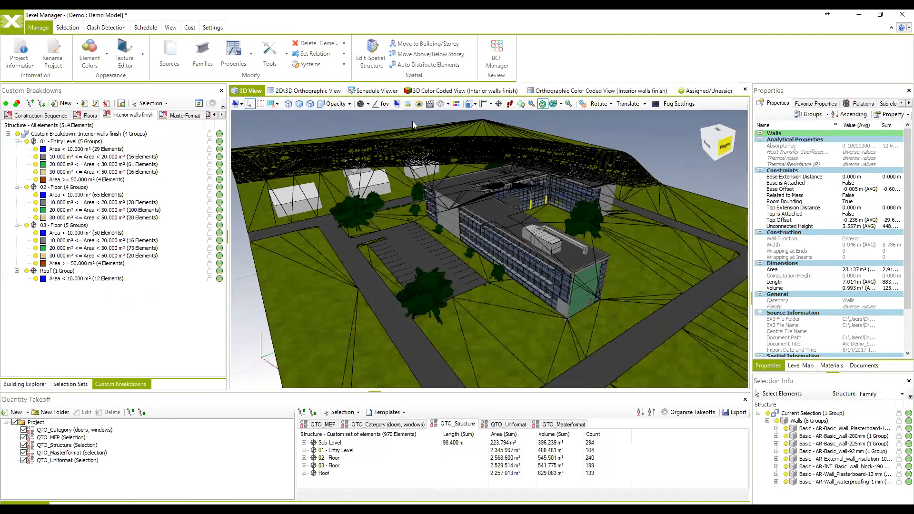
pyautogui.click(448, 91)
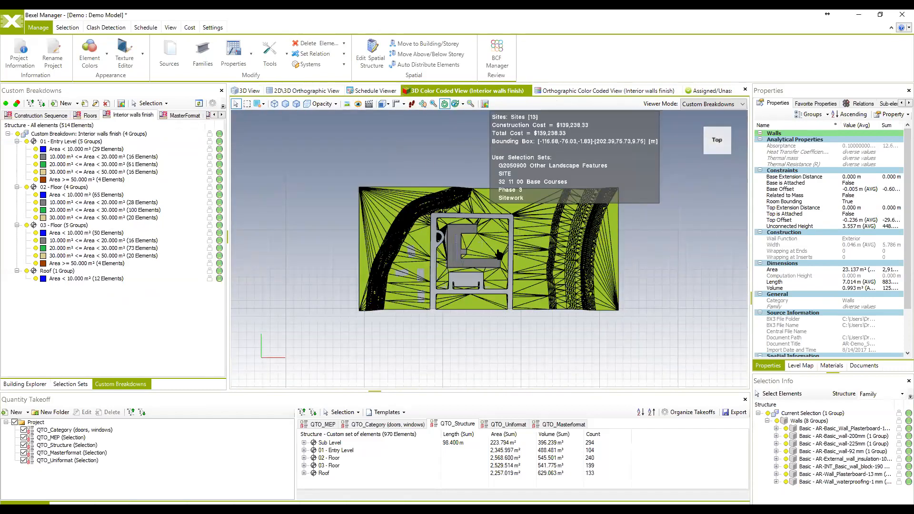
# Examine the color-coded interior walls through the transparent building from several sides and at close range
pyautogui.scroll(8, 493, 237)
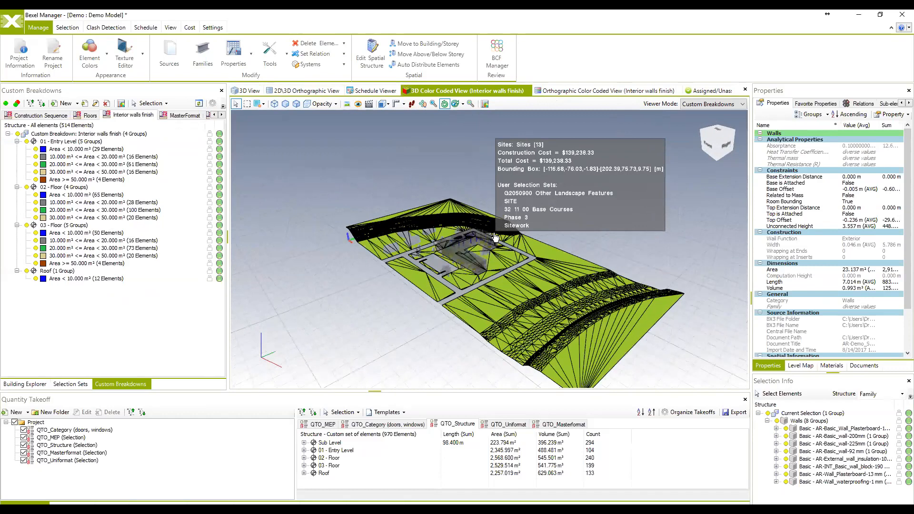
pyautogui.moveTo(430, 226); pyautogui.dragTo(491, 226, button='middle')
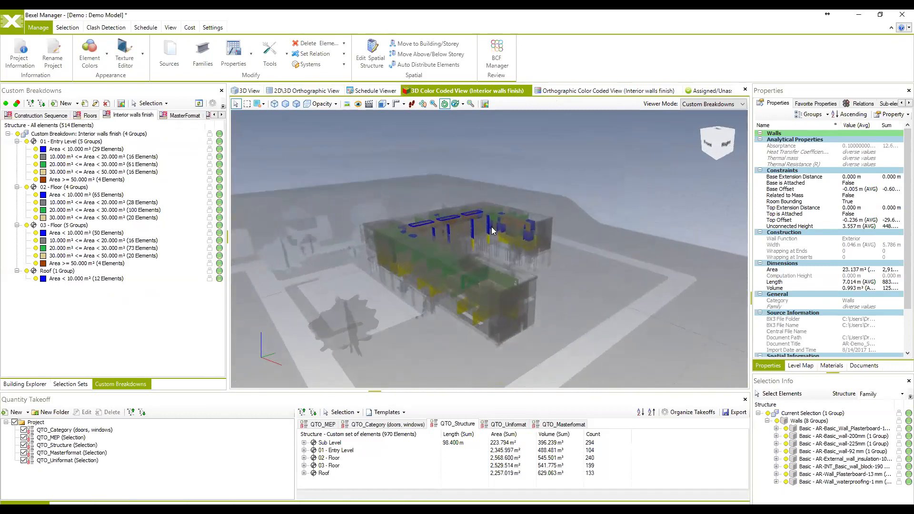
pyautogui.moveTo(491, 227); pyautogui.dragTo(492, 228, button='right')
pyautogui.scroll(3, 484, 147)
pyautogui.moveTo(483, 147); pyautogui.dragTo(456, 282, button='middle')
pyautogui.moveTo(456, 282); pyautogui.dragTo(465, 205, button='right')
pyautogui.scroll(2, 469, 228)
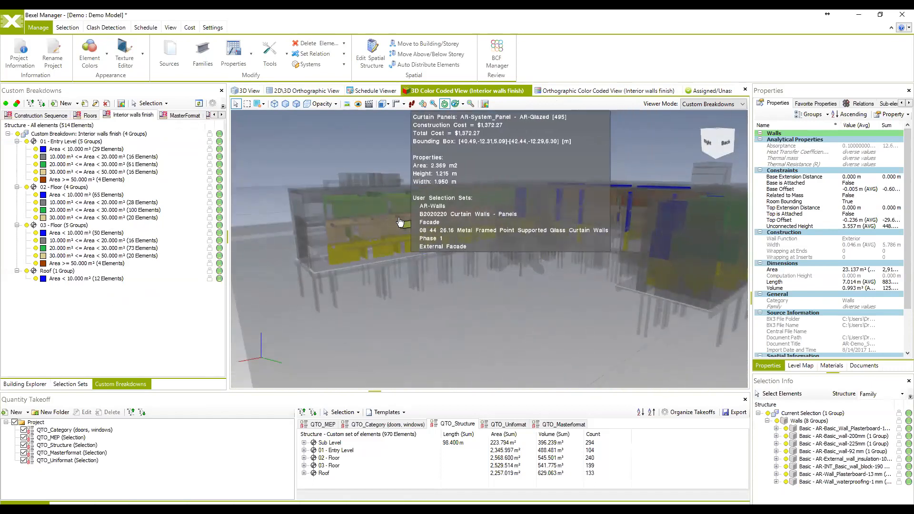
pyautogui.scroll(2, 410, 220)
pyautogui.moveTo(449, 251); pyautogui.dragTo(421, 230, button='middle')
pyautogui.scroll(2, 343, 195)
pyautogui.scroll(2, 372, 204)
pyautogui.scroll(-3, 421, 230)
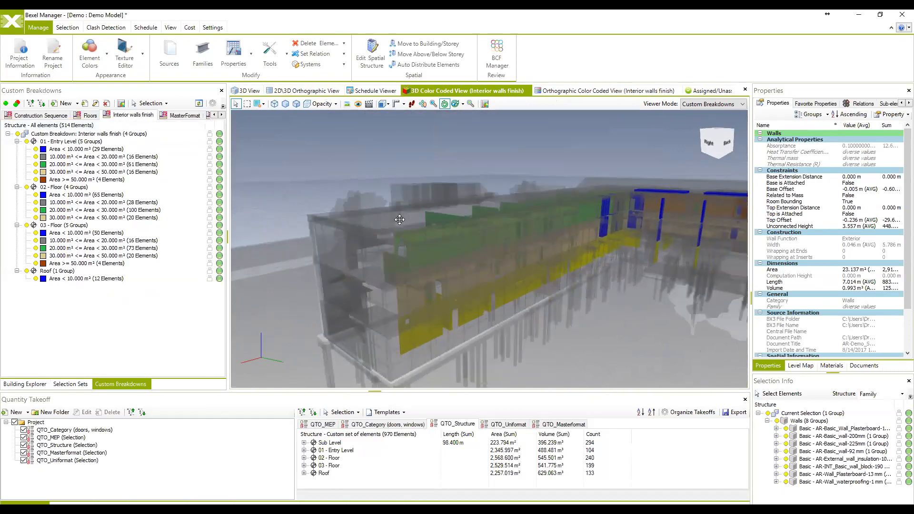
pyautogui.scroll(1, 381, 214)
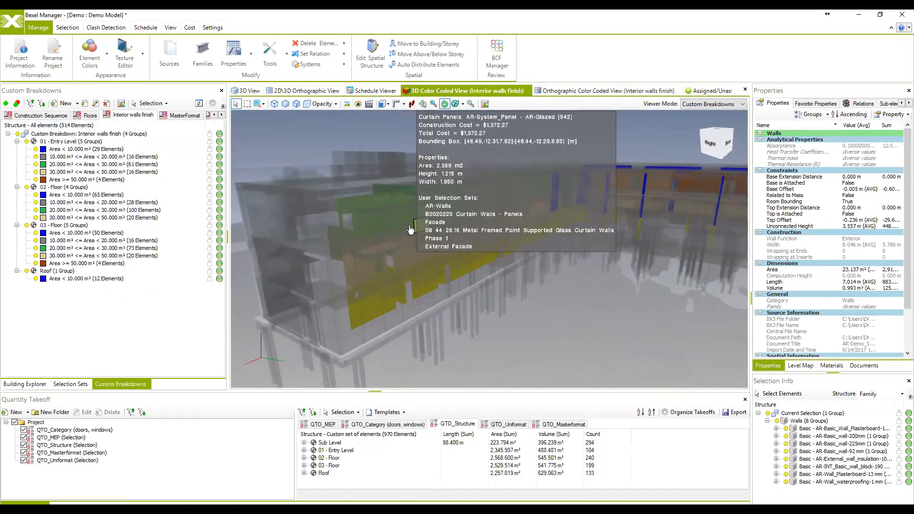
# Select the Entry Level walls with an area of 20 to 30 m² and inspect them in the color coded view
pyautogui.click(61, 165)
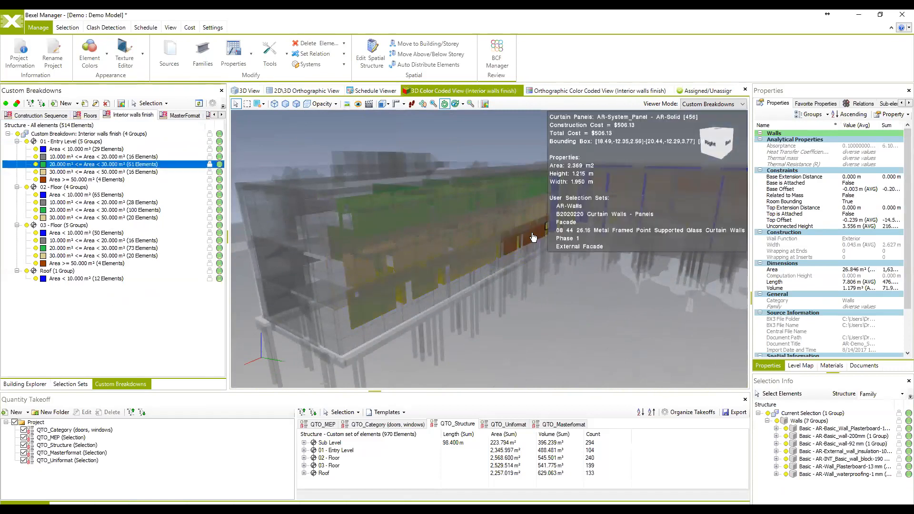
pyautogui.scroll(-1, 510, 248)
pyautogui.moveTo(422, 312); pyautogui.dragTo(539, 286)
pyautogui.scroll(-2, 536, 282)
pyautogui.moveTo(535, 280); pyautogui.dragTo(511, 271, button='middle')
# Show only the colored elements in the 3D Color Coded View, inspect the isolated walls, and clear the selection
pyautogui.click(485, 108)
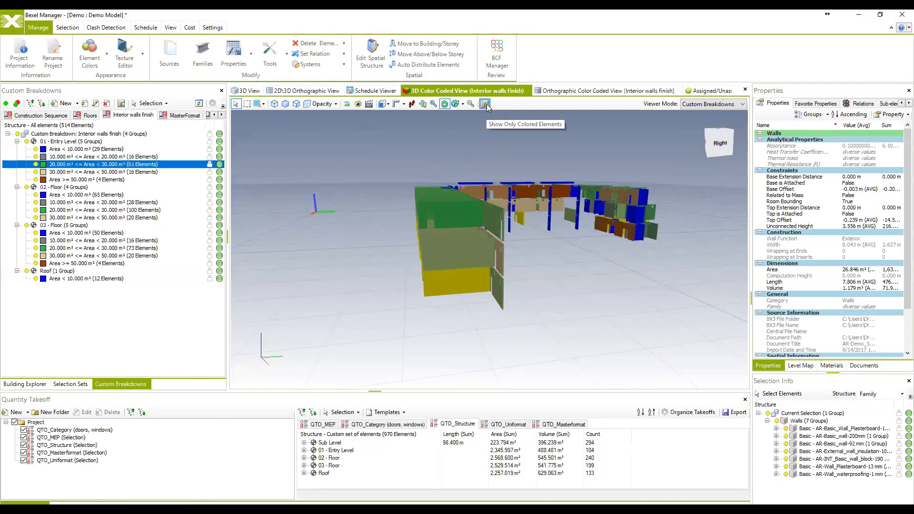
pyautogui.moveTo(499, 194); pyautogui.dragTo(505, 226, button='middle')
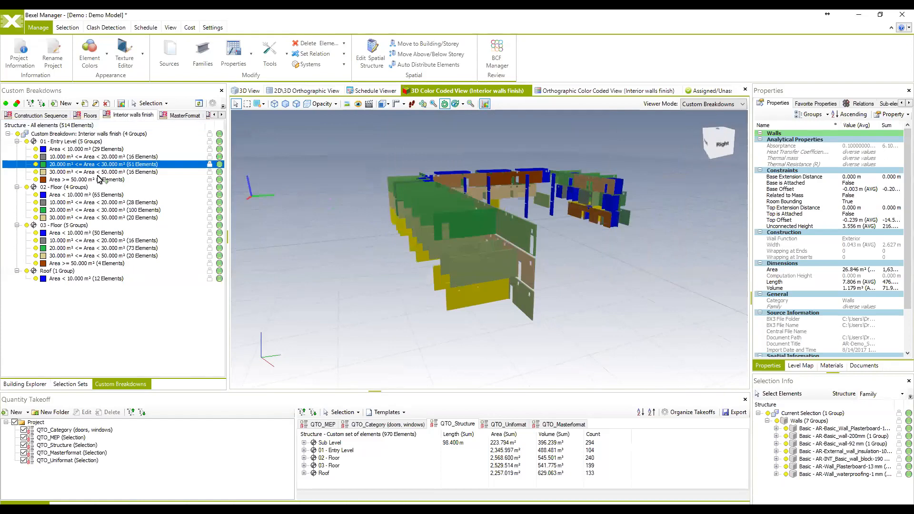
pyautogui.click(488, 106)
pyautogui.click(488, 106)
pyautogui.moveTo(531, 240); pyautogui.dragTo(501, 257, button='middle')
pyautogui.click(576, 276)
pyautogui.moveTo(575, 275); pyautogui.dragTo(537, 258, button='middle')
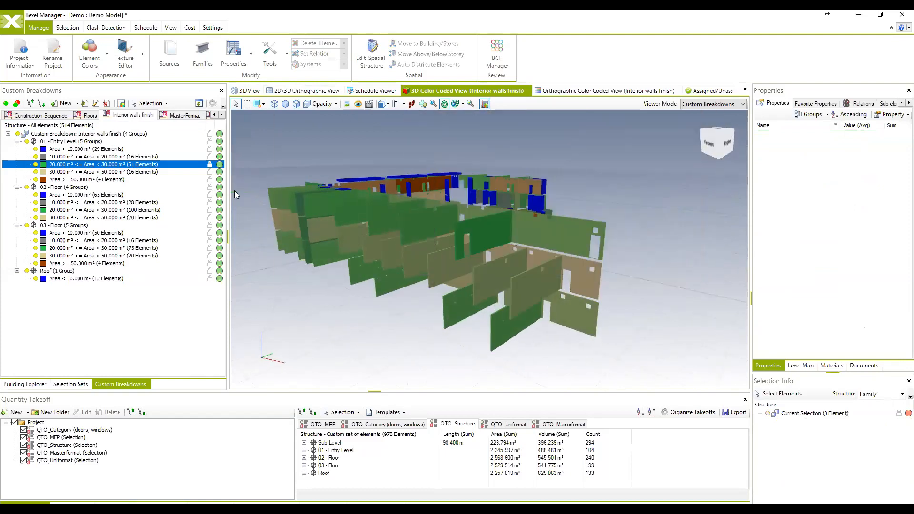
# Widen the Custom Breakdowns area and reveal the breakdowns that follow Interior walls finish
pyautogui.moveTo(383, 225); pyautogui.dragTo(412, 216, button='middle')
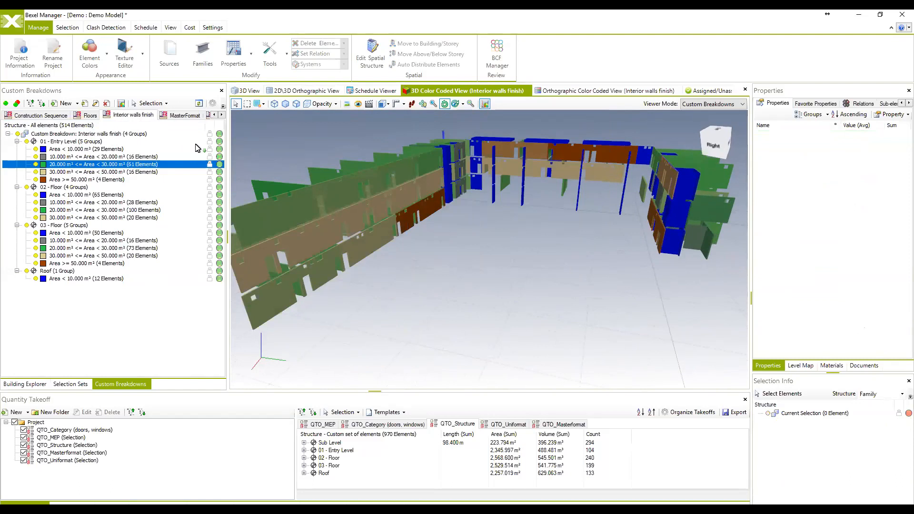
pyautogui.moveTo(226, 151); pyautogui.dragTo(260, 151)
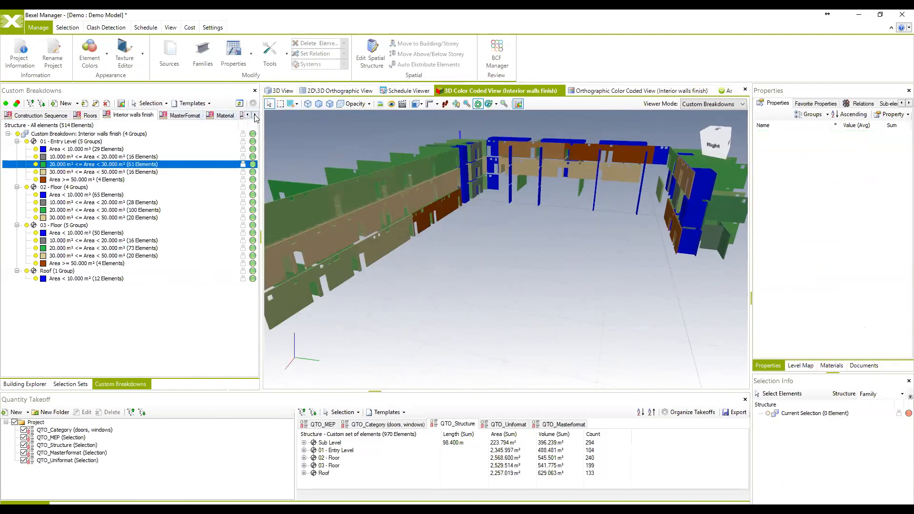
pyautogui.click(256, 115)
pyautogui.click(255, 116)
# View the MasterFormat, Material, Rooms, Rooms by Level and Sources breakdowns one after another in the color coded view
pyautogui.click(86, 115)
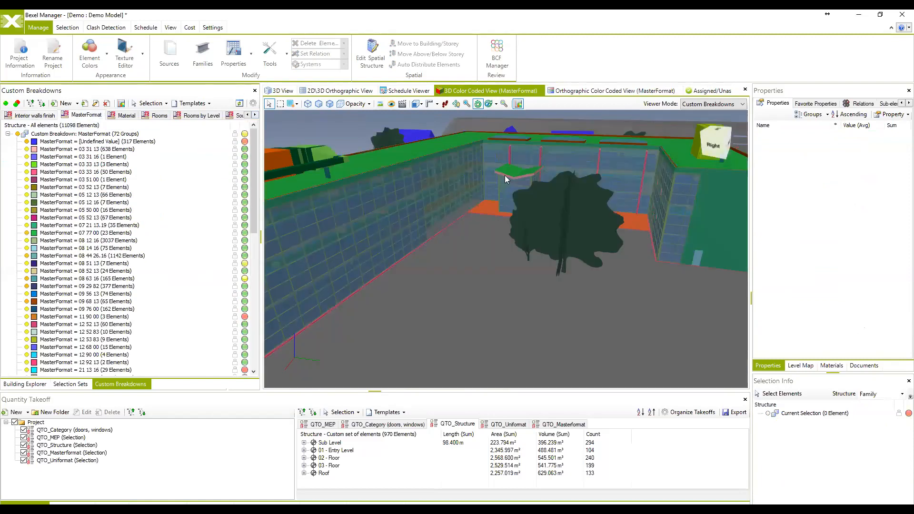
pyautogui.click(126, 115)
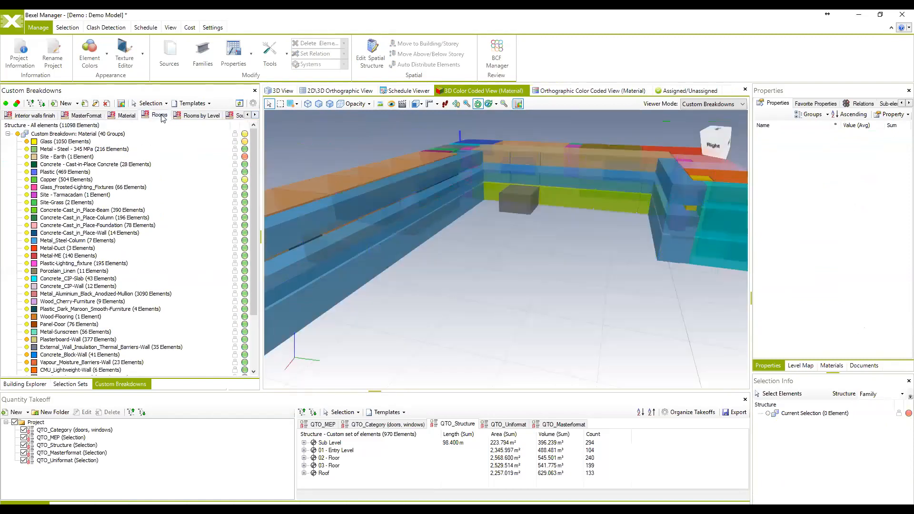
pyautogui.click(159, 115)
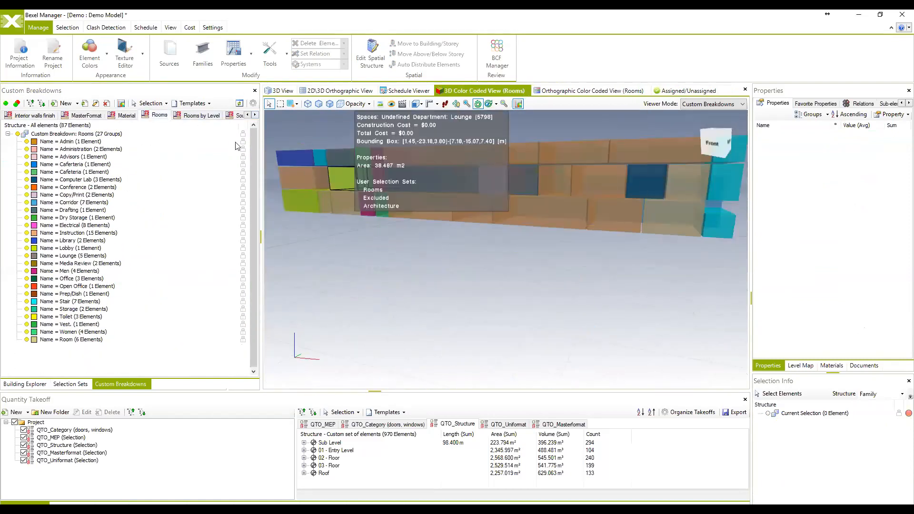
pyautogui.click(201, 115)
pyautogui.click(237, 115)
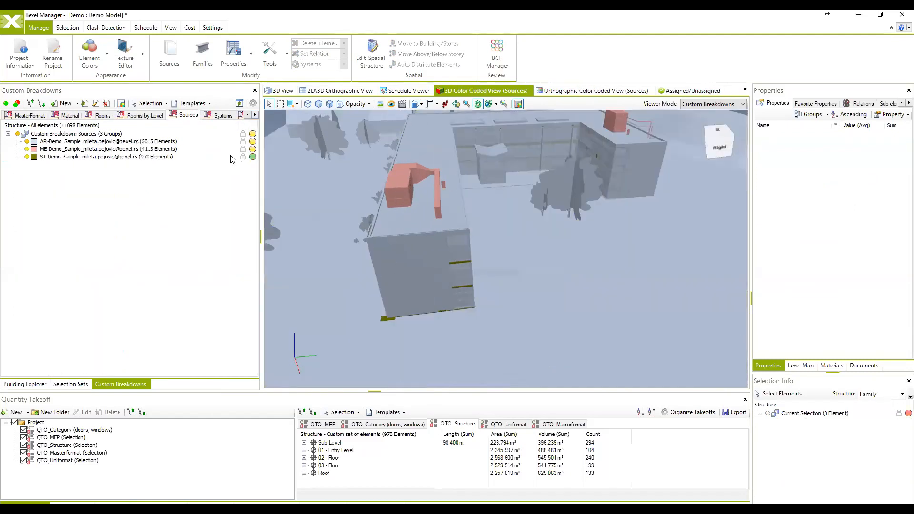
# Examine the whole building and its site color coded by Sources from several angles and distances
pyautogui.moveTo(375, 199); pyautogui.dragTo(499, 255)
pyautogui.scroll(-2, 506, 245)
pyautogui.moveTo(508, 243); pyautogui.dragTo(553, 235, button='middle')
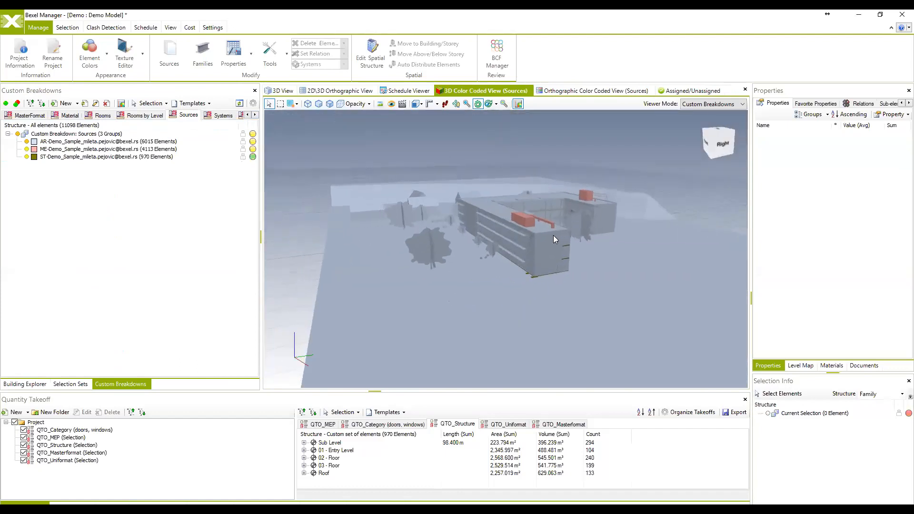
pyautogui.moveTo(553, 235); pyautogui.dragTo(534, 231)
pyautogui.scroll(-2, 534, 229)
pyautogui.moveTo(521, 222); pyautogui.dragTo(502, 252, button='middle')
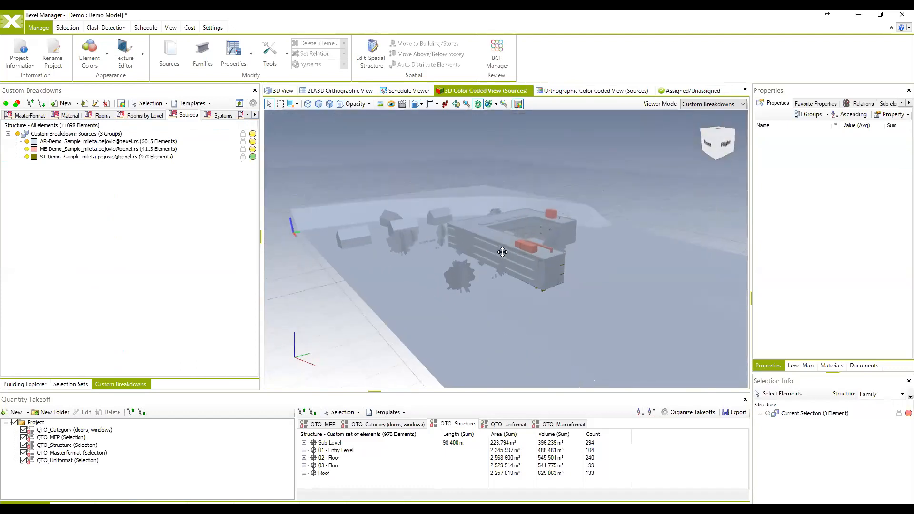
pyautogui.moveTo(503, 252); pyautogui.dragTo(503, 267)
pyautogui.moveTo(502, 267); pyautogui.dragTo(520, 238, button='middle')
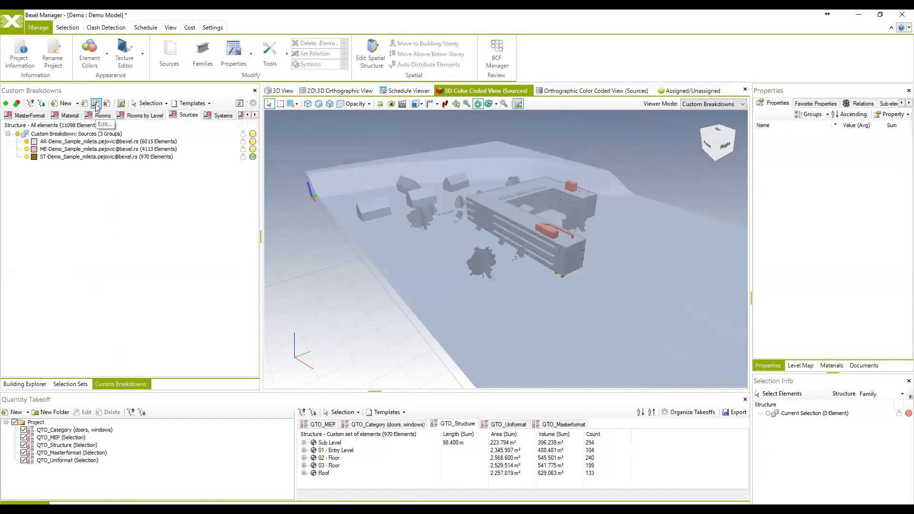
# Start a new custom breakdown named Test and use the Walls category as its element selection
pyautogui.click(65, 103)
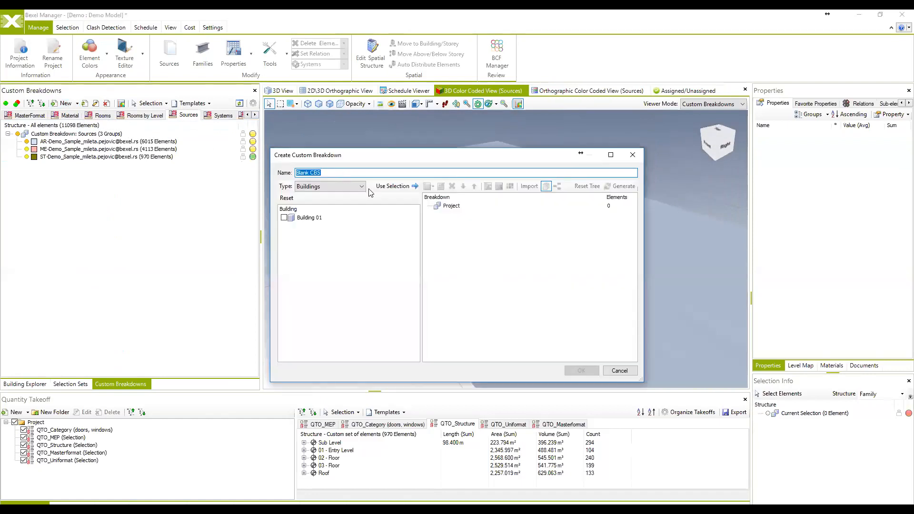
pyautogui.write('Test')
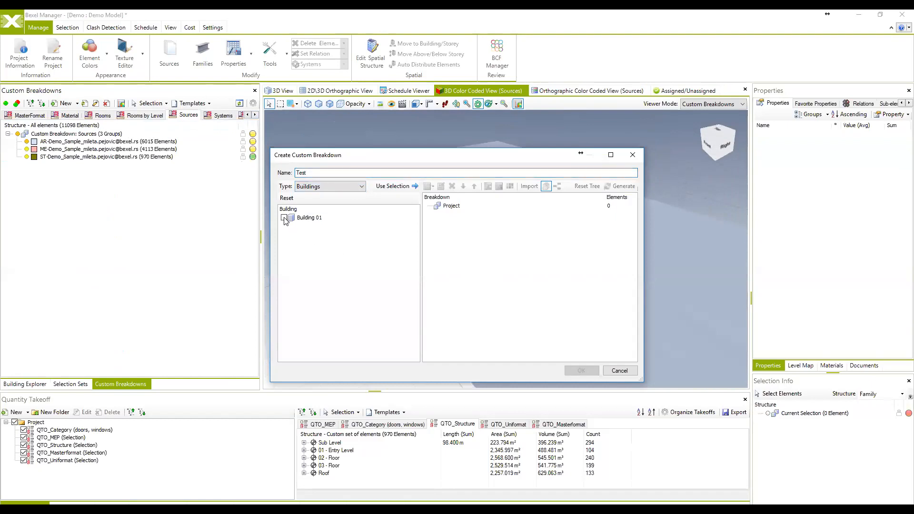
pyautogui.click(333, 186)
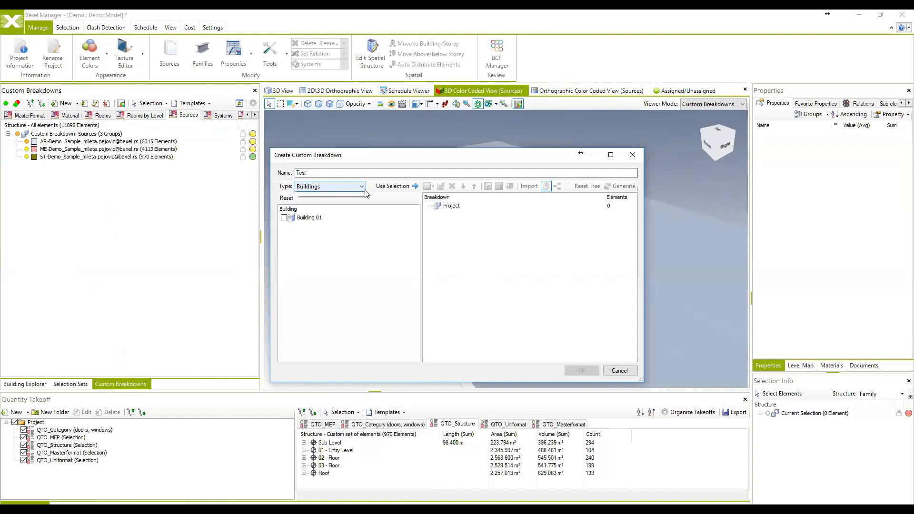
pyautogui.click(309, 210)
pyautogui.scroll(-4, 349, 238)
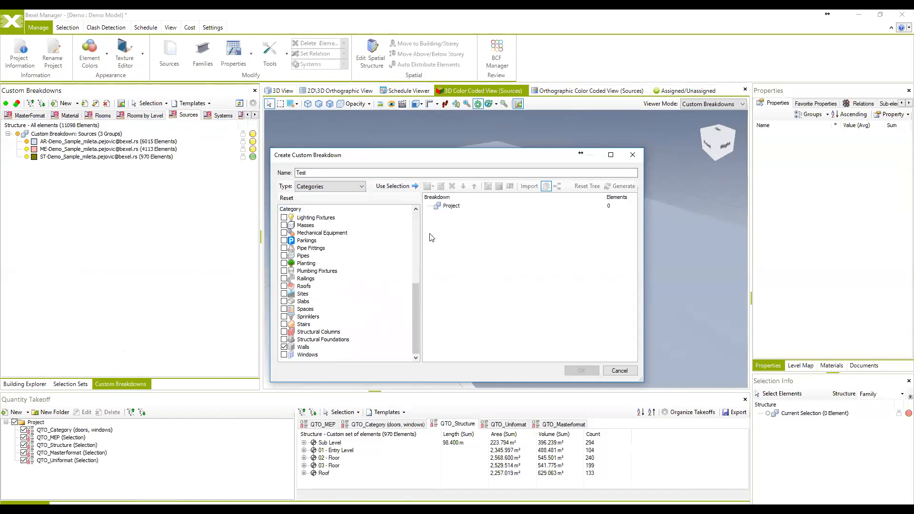
pyautogui.moveTo(393, 186); pyautogui.dragTo(485, 221)
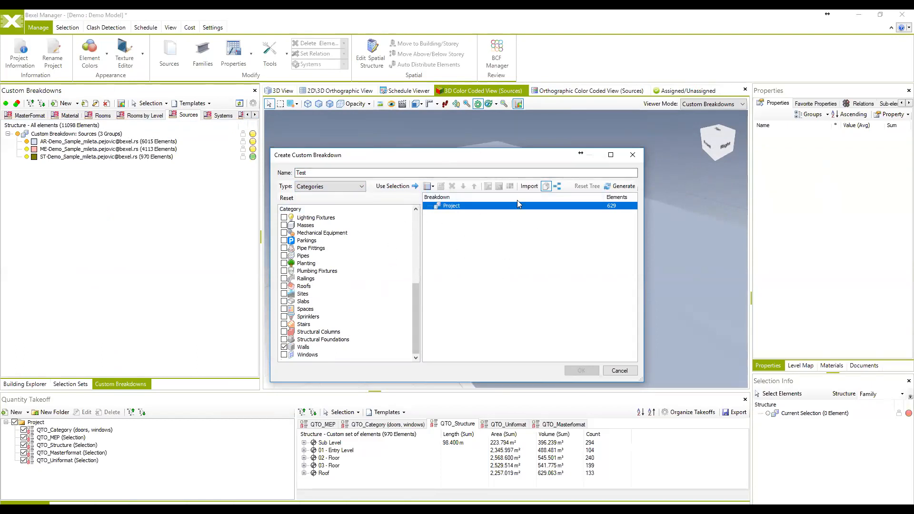
# Add a Building Level grouping rule under Project in the Test breakdown
pyautogui.rightClick(491, 210)
pyautogui.moveTo(509, 213)
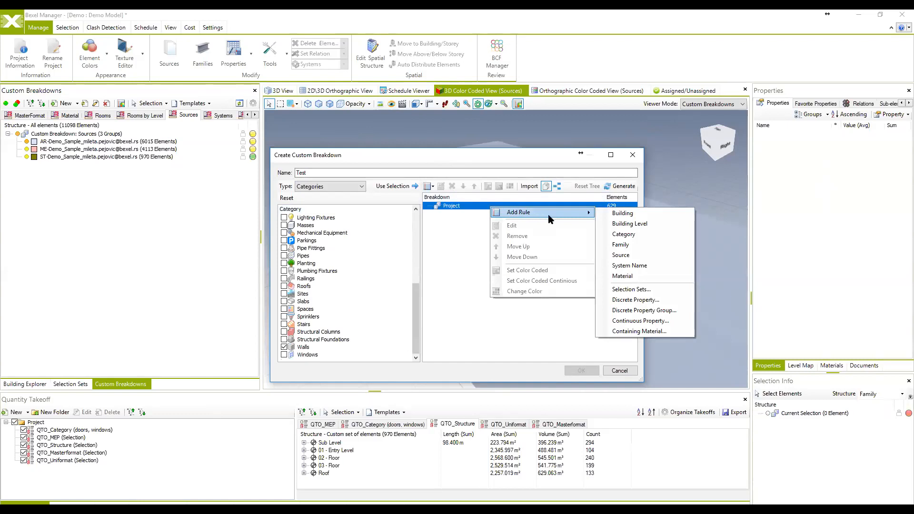
pyautogui.click(451, 223)
pyautogui.click(459, 206)
pyautogui.rightClick(459, 206)
pyautogui.moveTo(501, 210)
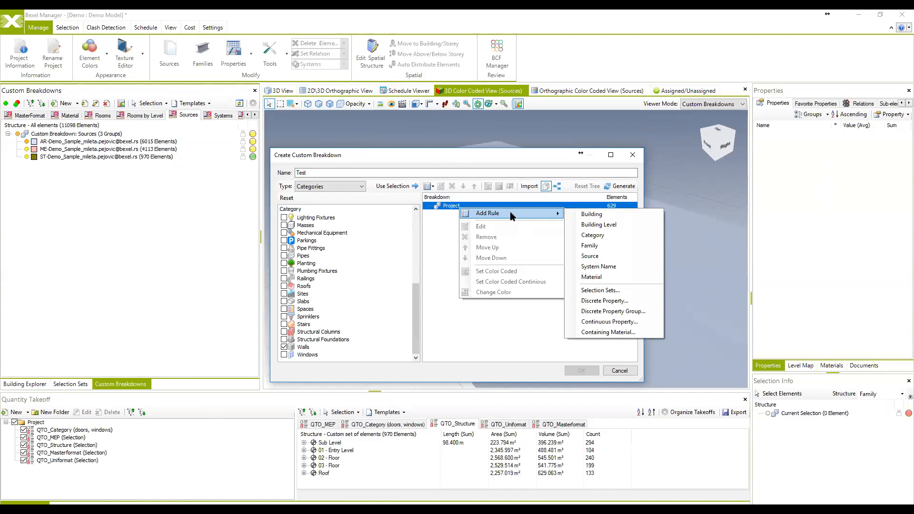
pyautogui.click(601, 225)
# Add a Family grouping rule beneath the Building Level rule
pyautogui.click(484, 214)
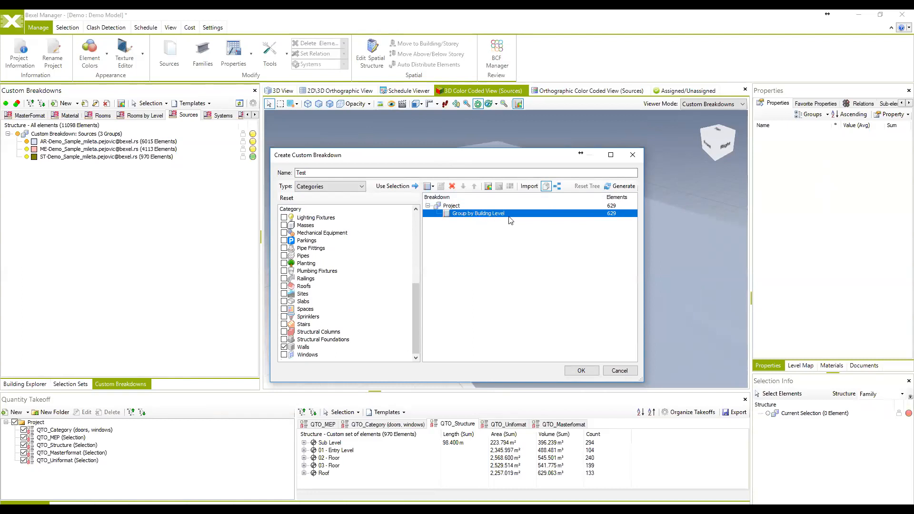
pyautogui.rightClick(477, 215)
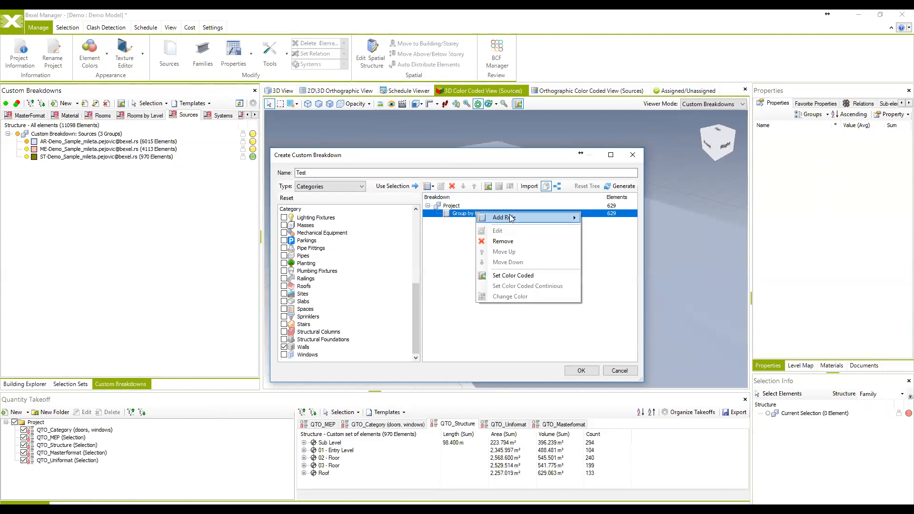
pyautogui.moveTo(514, 218)
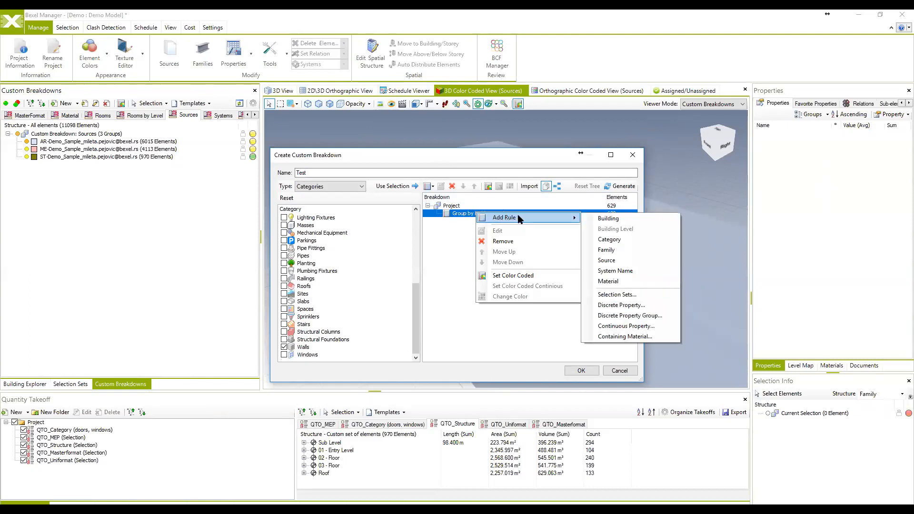
pyautogui.click(609, 250)
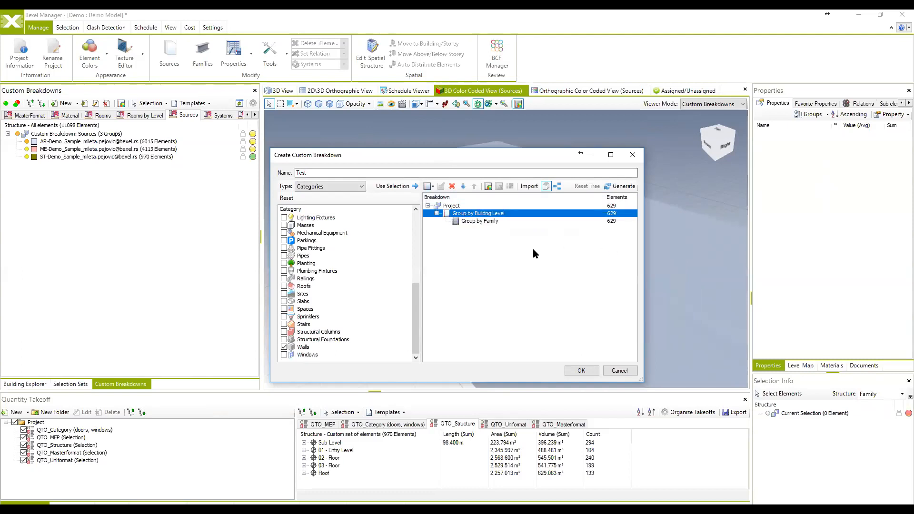
# Add a discrete property rule beneath the Family grouping, filtering the properties and choosing UniFormat
pyautogui.click(479, 223)
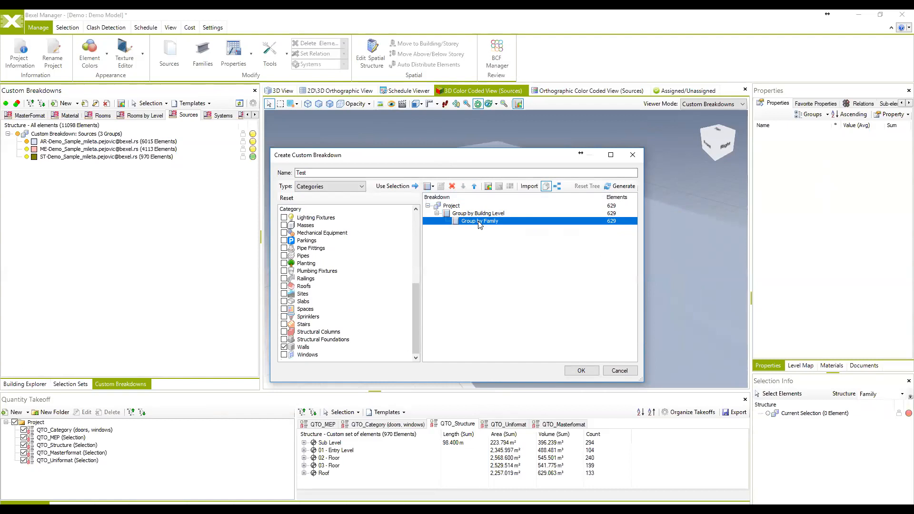
pyautogui.rightClick(479, 223)
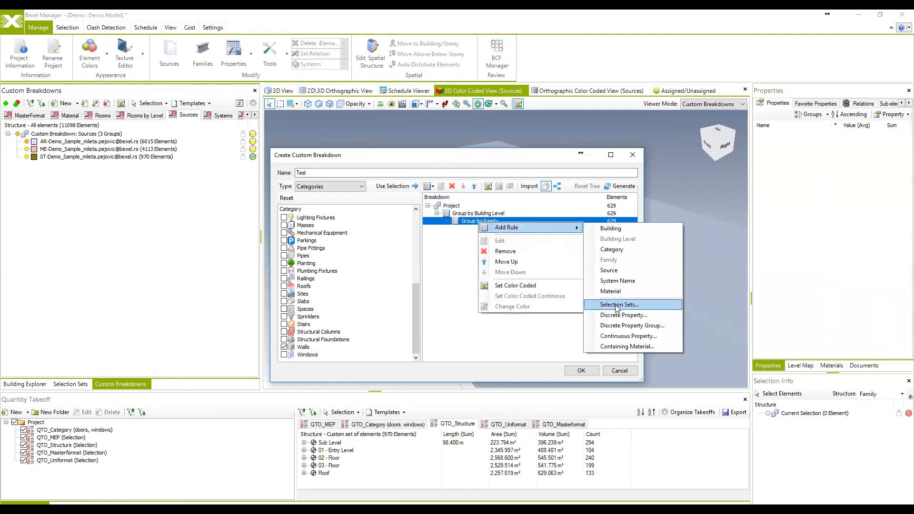
pyautogui.click(618, 316)
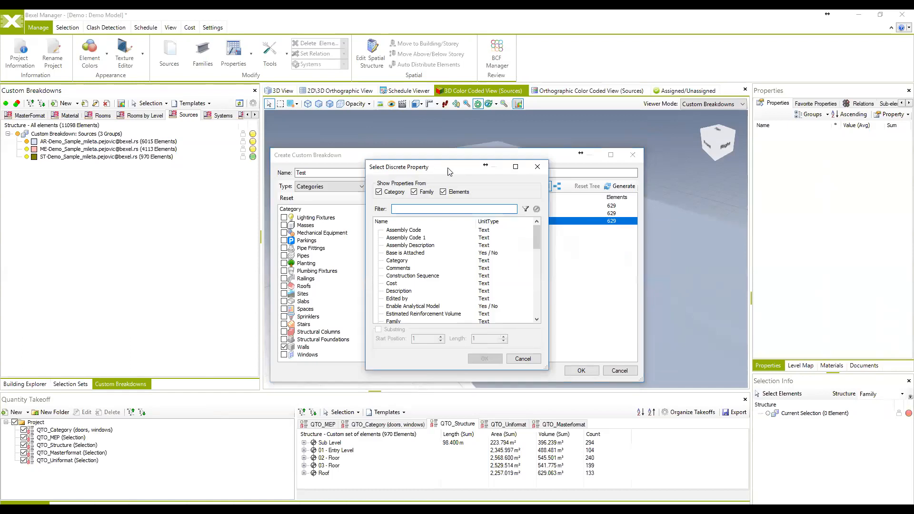
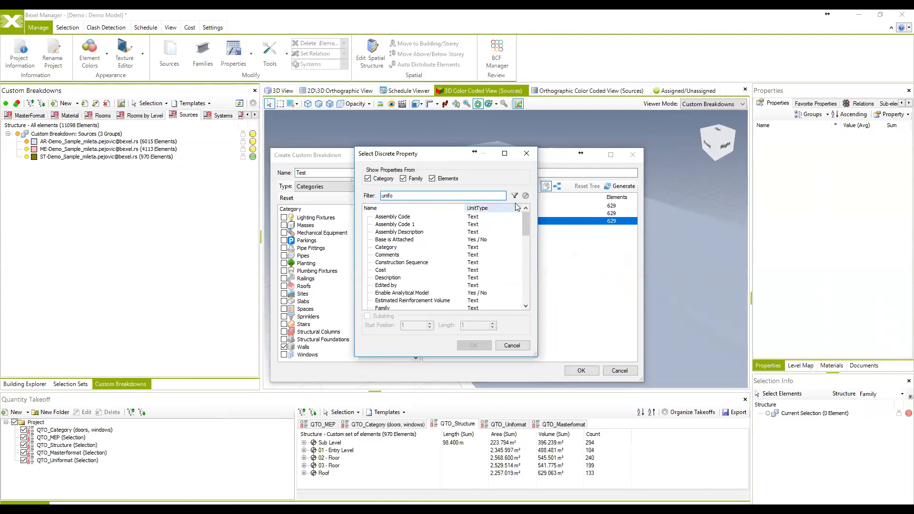
pyautogui.press('Return')
pyautogui.click(387, 217)
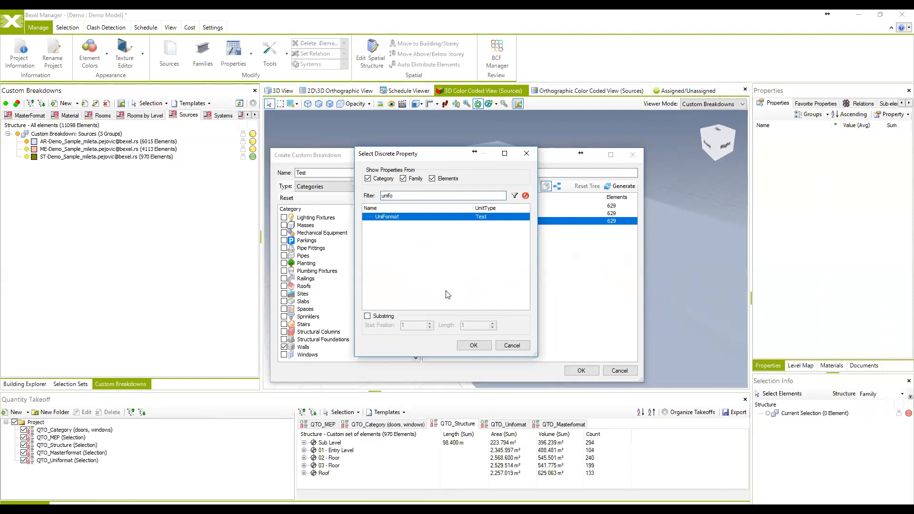
pyautogui.click(473, 345)
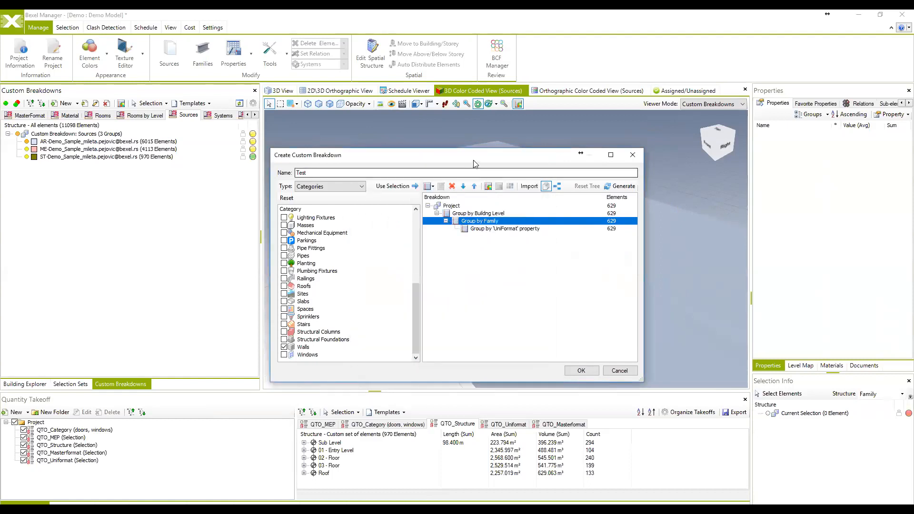
# Set the UniFormat rule as color coded and create the Test breakdown
pyautogui.moveTo(473, 155); pyautogui.dragTo(459, 156)
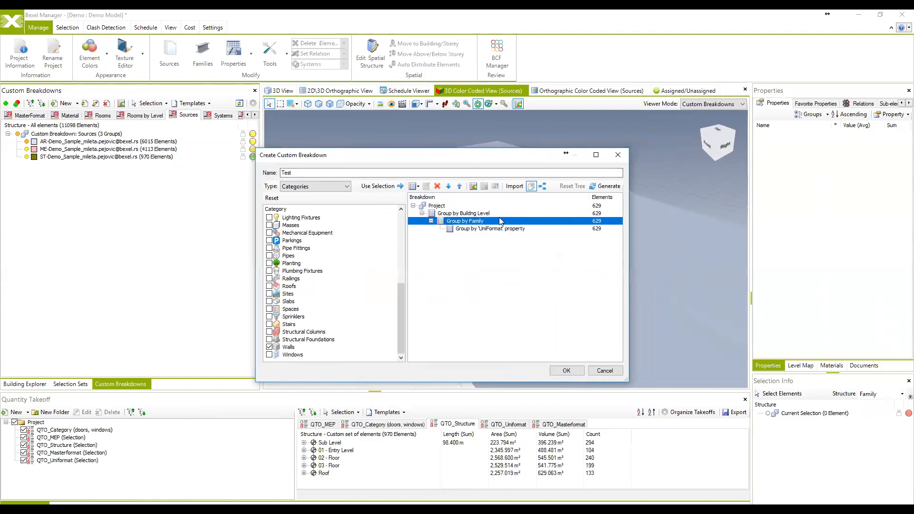
pyautogui.click(462, 214)
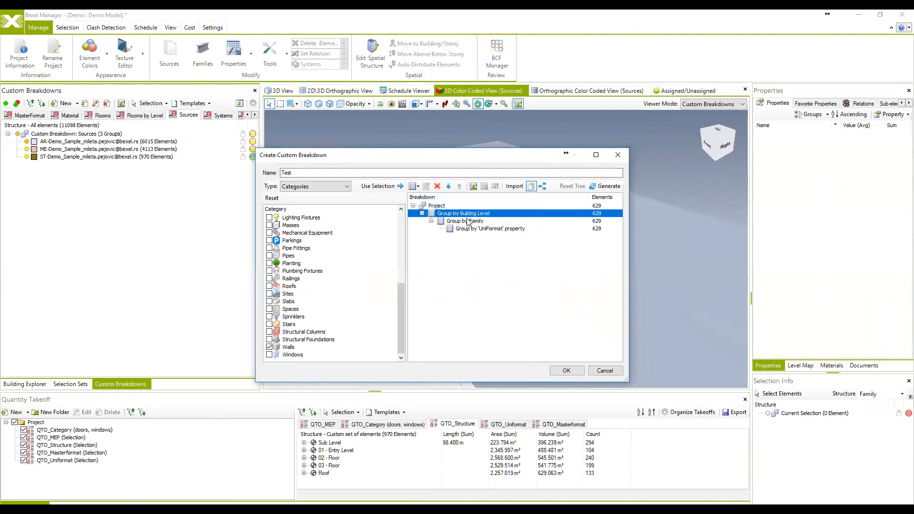
pyautogui.click(468, 222)
pyautogui.click(481, 230)
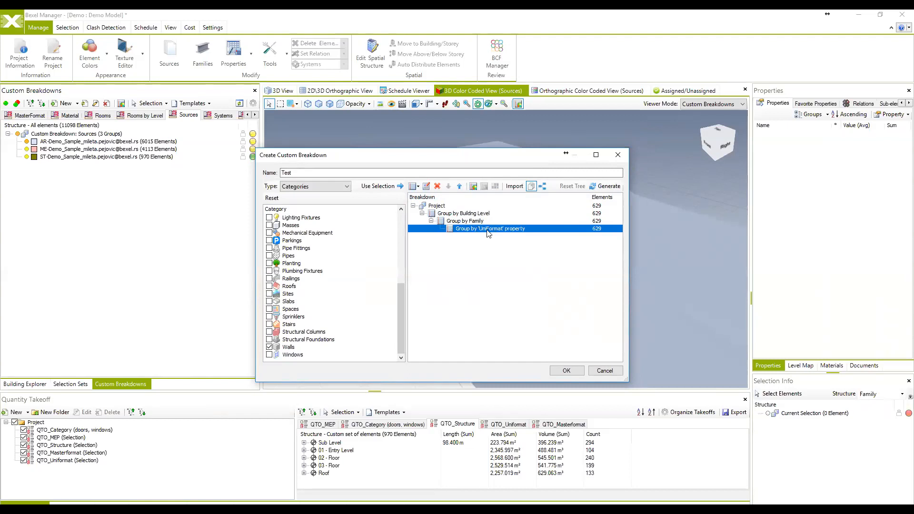
pyautogui.click(476, 186)
pyautogui.click(566, 371)
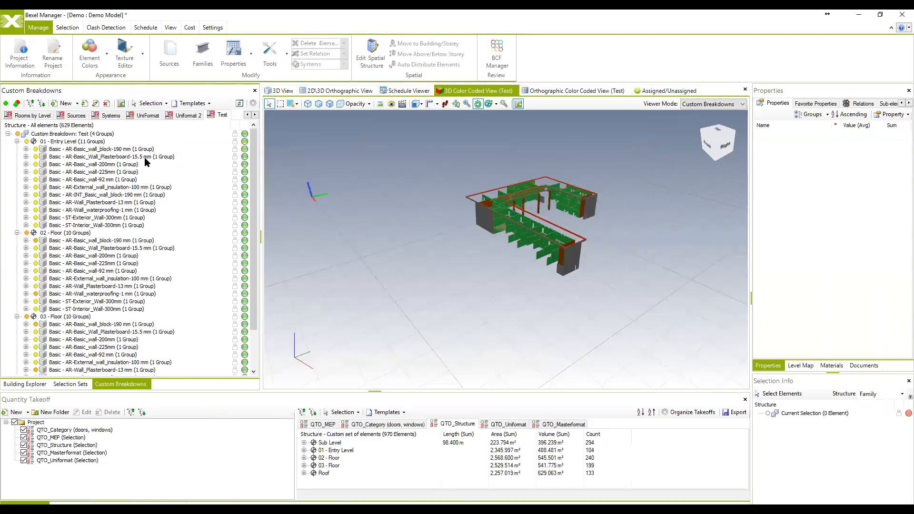
# Expand all groups of the Test breakdown down to their UniFormat codes
pyautogui.scroll(-2, 146, 167)
pyautogui.moveTo(471, 223)
pyautogui.mouseDown()
pyautogui.moveTo(576, 264)
pyautogui.moveTo(524, 245)
pyautogui.moveTo(517, 217)
pyautogui.moveTo(527, 219)
pyautogui.moveTo(502, 238)
pyautogui.moveTo(483, 234)
pyautogui.mouseUp()
pyautogui.scroll(2, 523, 228)
pyautogui.scroll(2, 76, 188)
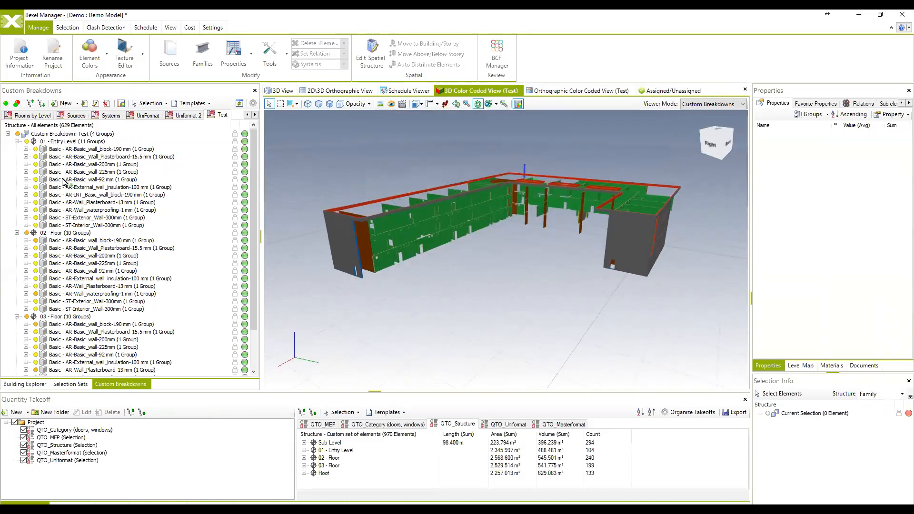
pyautogui.click(25, 150)
pyautogui.click(26, 165)
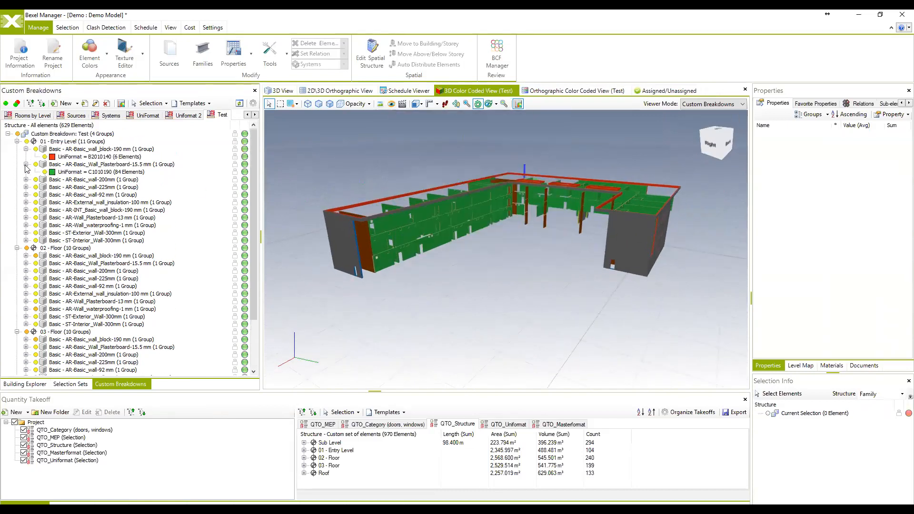
pyautogui.click(42, 106)
# Review the UniFormat groups of each building level alongside the color-coded walls in the 3D view
pyautogui.scroll(-10, 137, 243)
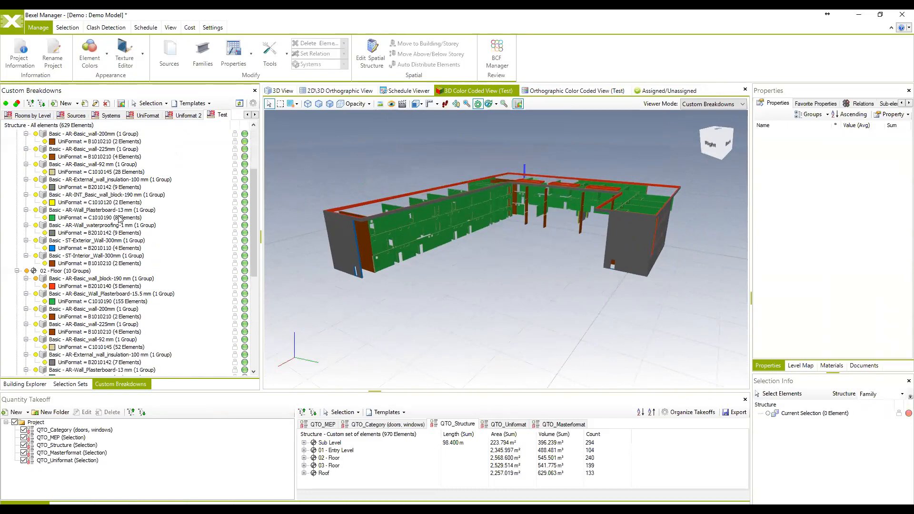
pyautogui.scroll(-2, 136, 239)
pyautogui.scroll(1, 136, 239)
pyautogui.moveTo(482, 233); pyautogui.dragTo(354, 215, button='middle')
pyautogui.scroll(12, 154, 209)
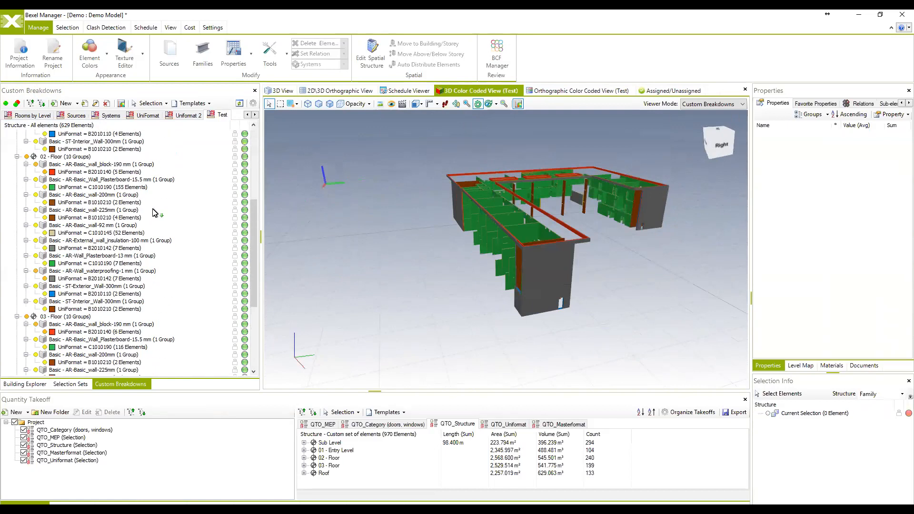
pyautogui.moveTo(487, 222); pyautogui.dragTo(458, 222, button='middle')
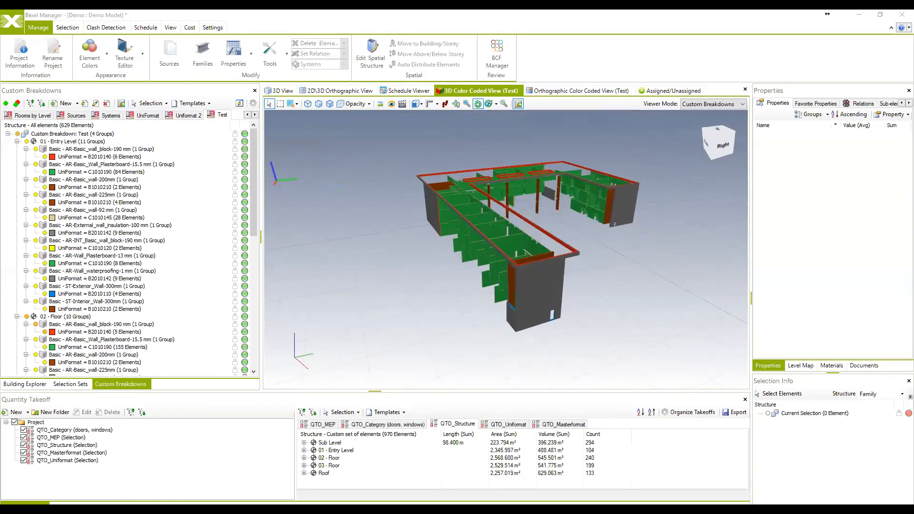
# Make all model elements visible again in the 3D color coded view
pyautogui.moveTo(414, 283); pyautogui.dragTo(427, 266, button='middle')
pyautogui.rightClick(463, 250)
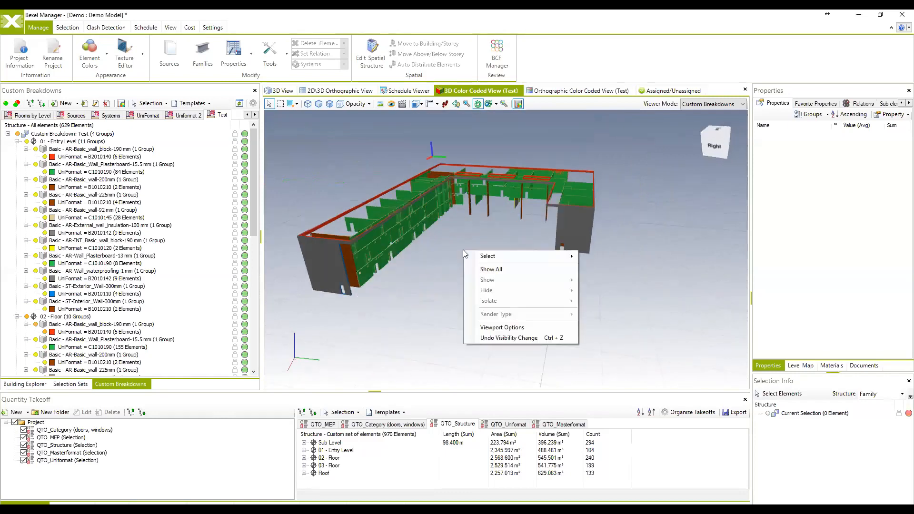
pyautogui.click(497, 267)
pyautogui.moveTo(512, 262)
pyautogui.mouseDown(button='middle')
pyautogui.moveTo(494, 258)
pyautogui.moveTo(503, 267)
pyautogui.moveTo(492, 206)
pyautogui.moveTo(523, 214)
pyautogui.mouseUp(button='middle')
# Switch to the regular 3D view and look at the building from several sides
pyautogui.click(285, 93)
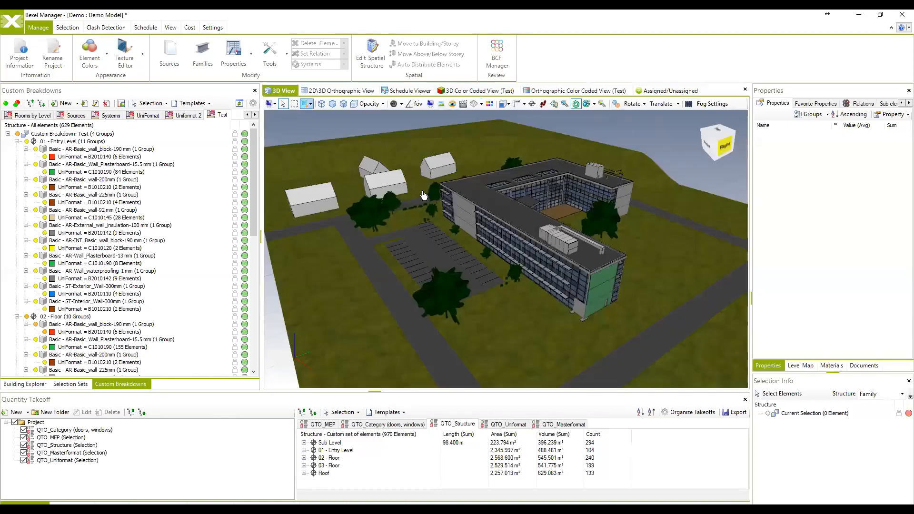
pyautogui.moveTo(409, 192); pyautogui.dragTo(489, 189, button='middle')
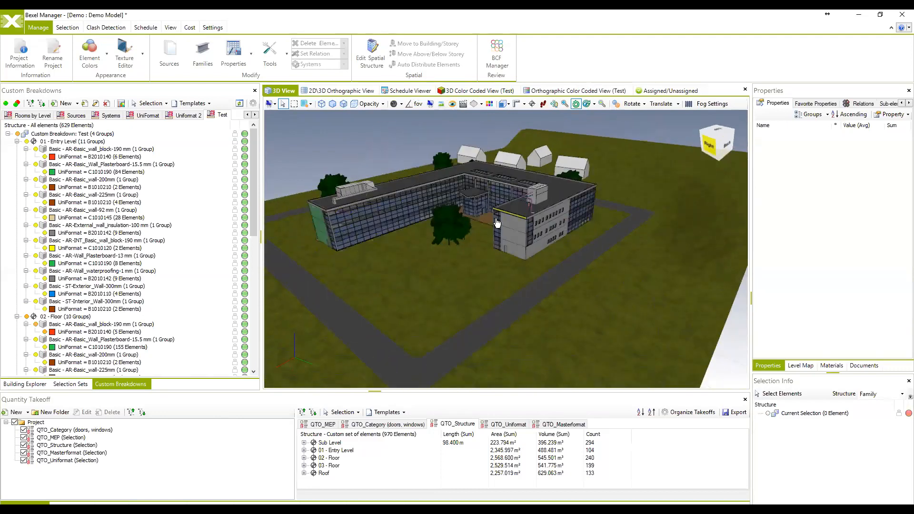
pyautogui.moveTo(495, 230)
pyautogui.mouseDown(button='middle')
pyautogui.moveTo(511, 232)
pyautogui.moveTo(455, 226)
pyautogui.moveTo(506, 224)
pyautogui.mouseUp(button='middle')
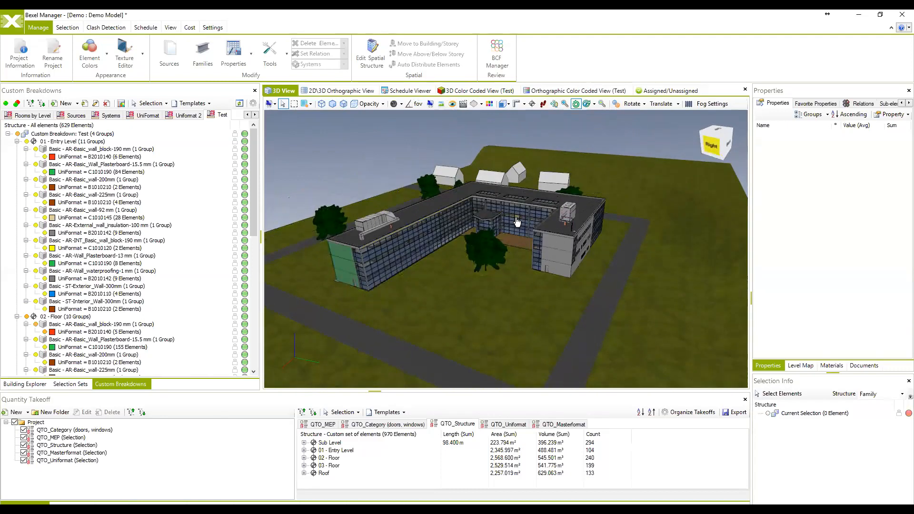
pyautogui.moveTo(380, 256); pyautogui.dragTo(448, 242, button='middle')
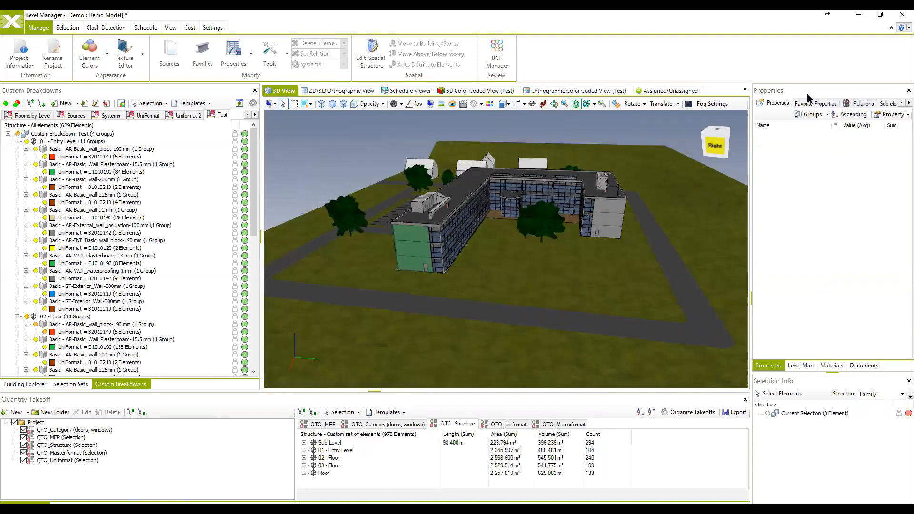
pyautogui.moveTo(449, 268); pyautogui.dragTo(460, 282, button='middle')
# Select an external insulation wall on the building's end face, then the roof finish, to show each element's properties
pyautogui.click(515, 273)
pyautogui.moveTo(613, 233); pyautogui.dragTo(570, 221, button='middle')
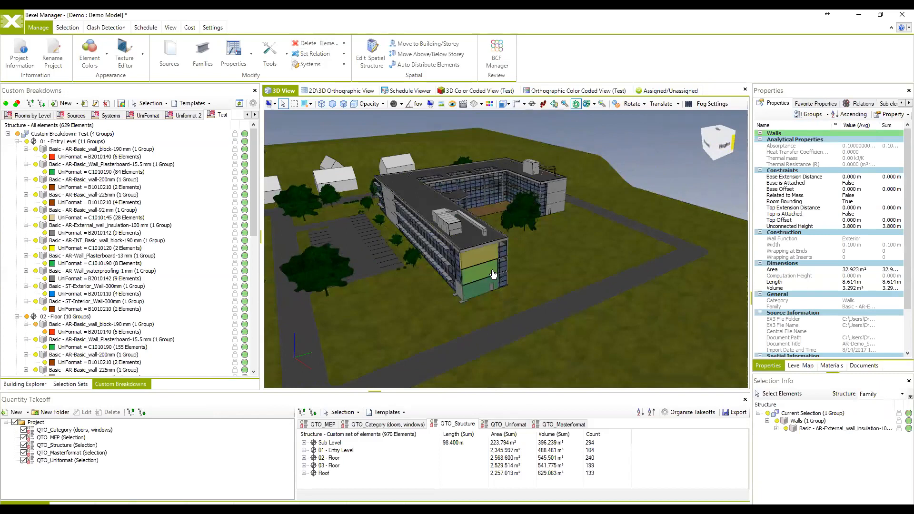
pyautogui.moveTo(493, 274); pyautogui.dragTo(489, 218, button='middle')
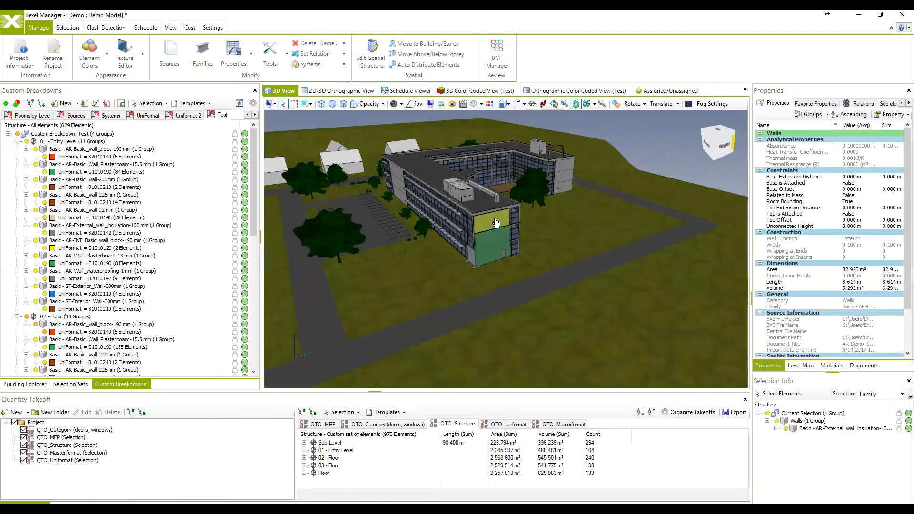
pyautogui.click(443, 180)
# Select the Entry Level groups ST-Interior_Wall-300mm, C1010120, AR-Basic_wall-225mm, C1010190 and B2010140 together in the Test breakdown
pyautogui.click(76, 302)
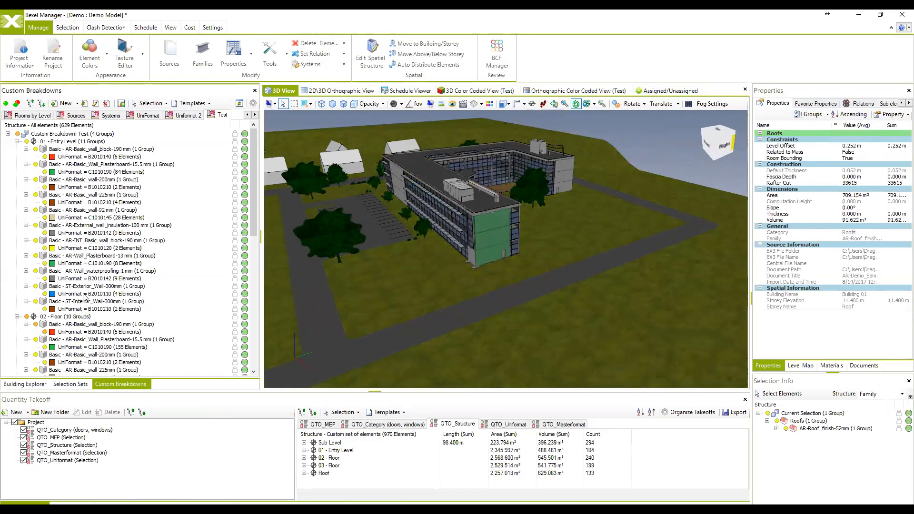
pyautogui.keyDown('ctrl'); pyautogui.click(98, 248); pyautogui.keyUp('ctrl')
pyautogui.keyDown('ctrl'); pyautogui.click(98, 195); pyautogui.keyUp('ctrl')
pyautogui.keyDown('ctrl'); pyautogui.click(97, 172); pyautogui.keyUp('ctrl')
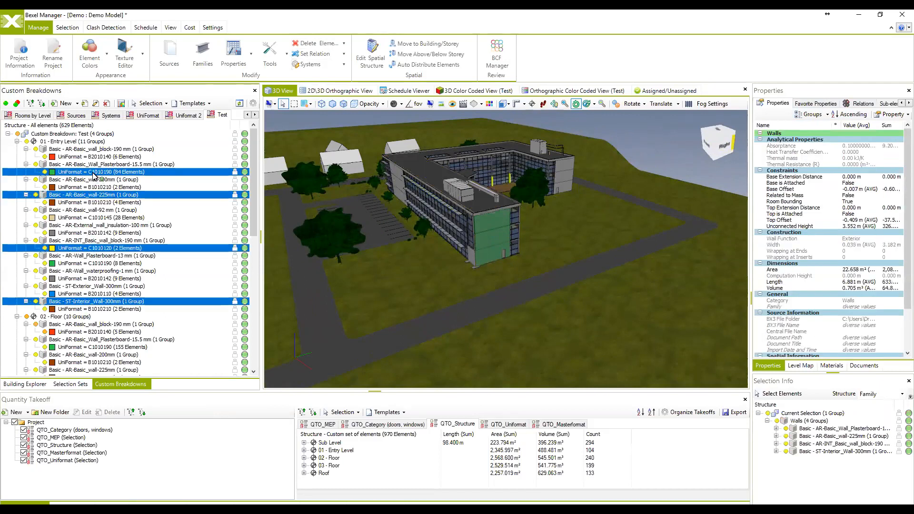
pyautogui.keyDown('ctrl'); pyautogui.click(95, 157); pyautogui.keyUp('ctrl')
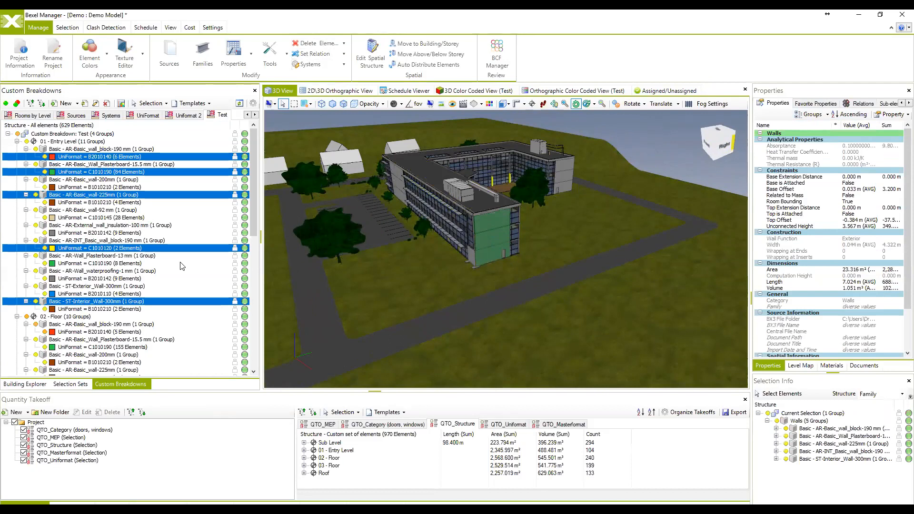
# Select the entire Workset Structure in the Building Explorer and look through the properties of all its elements
pyautogui.click(70, 384)
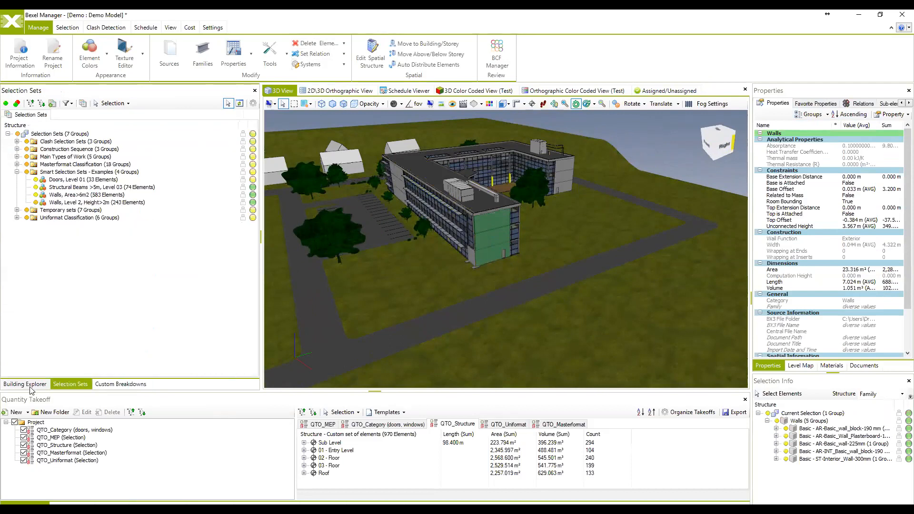
pyautogui.click(30, 386)
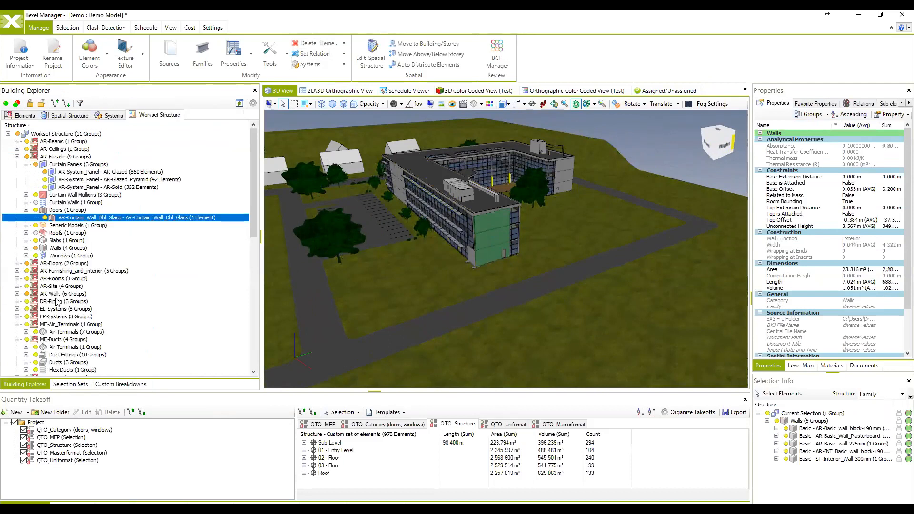
pyautogui.click(50, 135)
pyautogui.moveTo(561, 238)
pyautogui.mouseDown(button='middle')
pyautogui.moveTo(551, 239)
pyautogui.moveTo(577, 241)
pyautogui.mouseUp(button='middle')
pyautogui.scroll(-1, 827, 214)
pyautogui.scroll(-3, 827, 214)
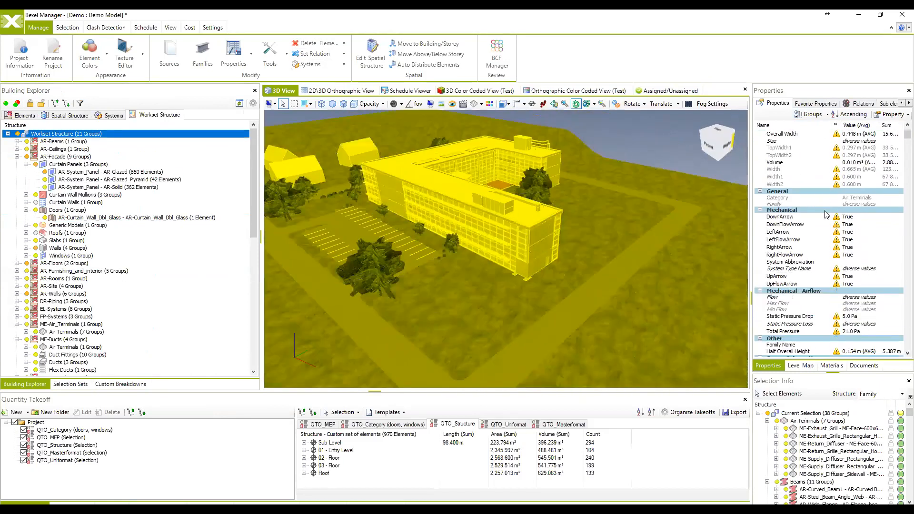
pyautogui.scroll(5, 836, 191)
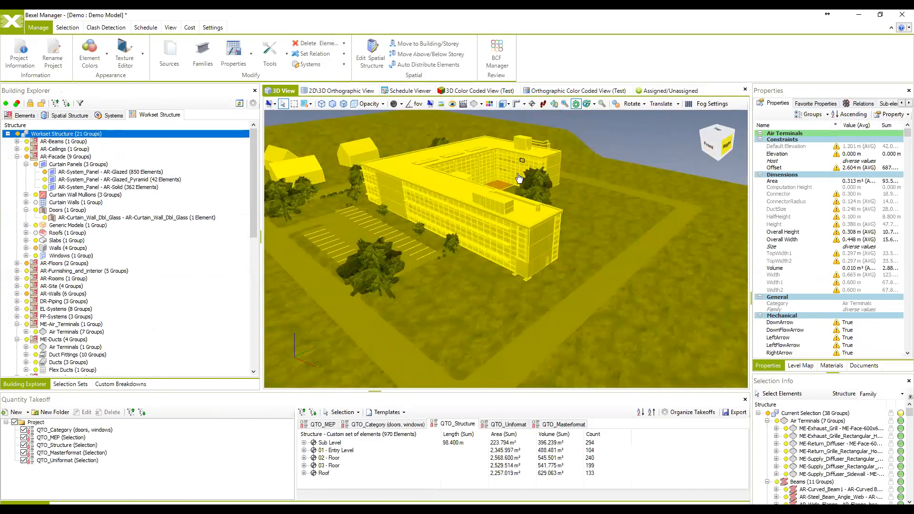
pyautogui.moveTo(540, 228); pyautogui.dragTo(459, 165, button='middle')
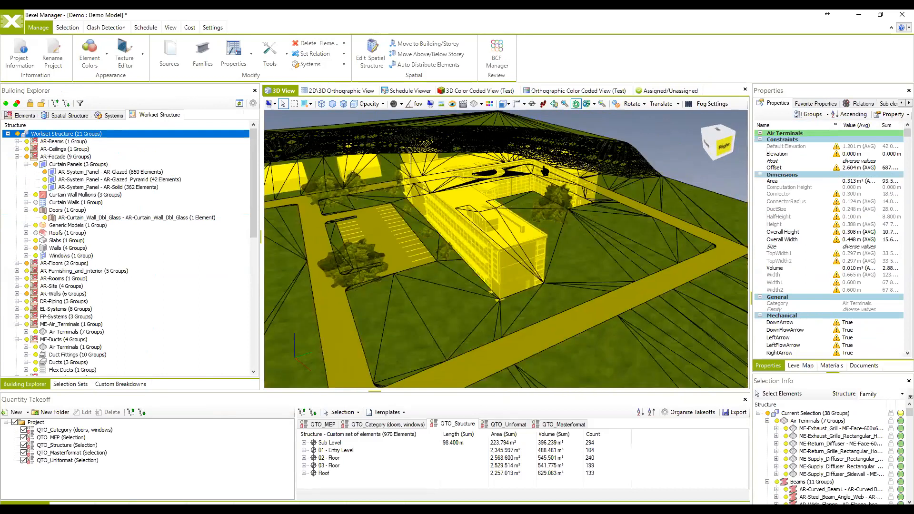
pyautogui.moveTo(552, 204); pyautogui.dragTo(545, 194, button='middle')
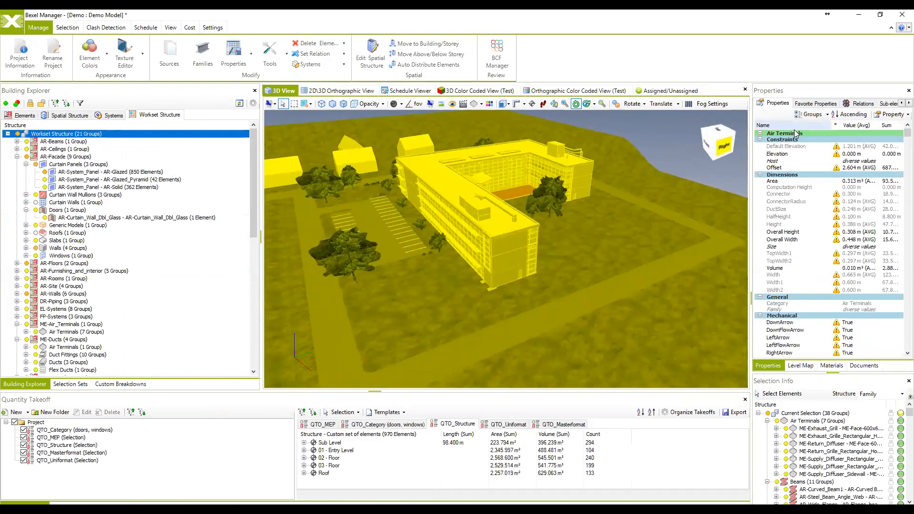
# Collapse the property categories from Air Terminals through Beams, Cable Tray Fittings, Cable Trays, Ceilings and ConduitFittings
pyautogui.click(760, 139)
pyautogui.click(761, 134)
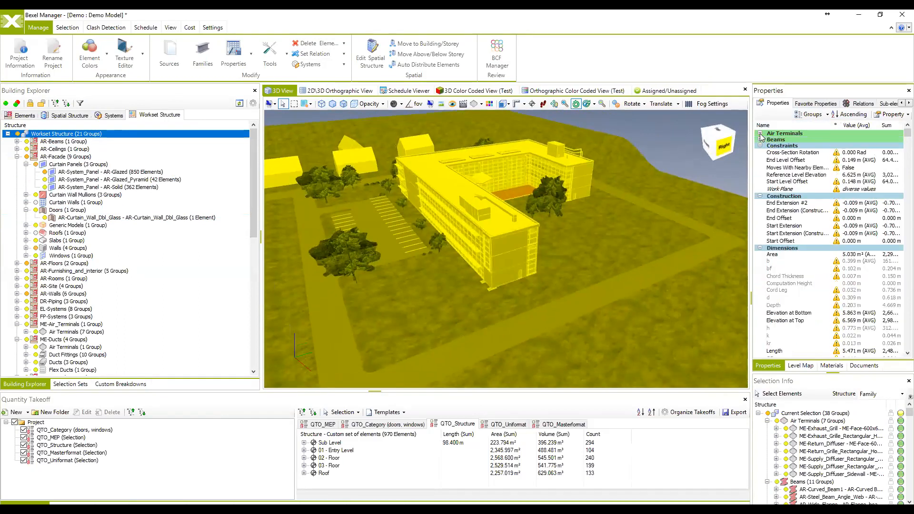
pyautogui.click(761, 139)
pyautogui.click(760, 146)
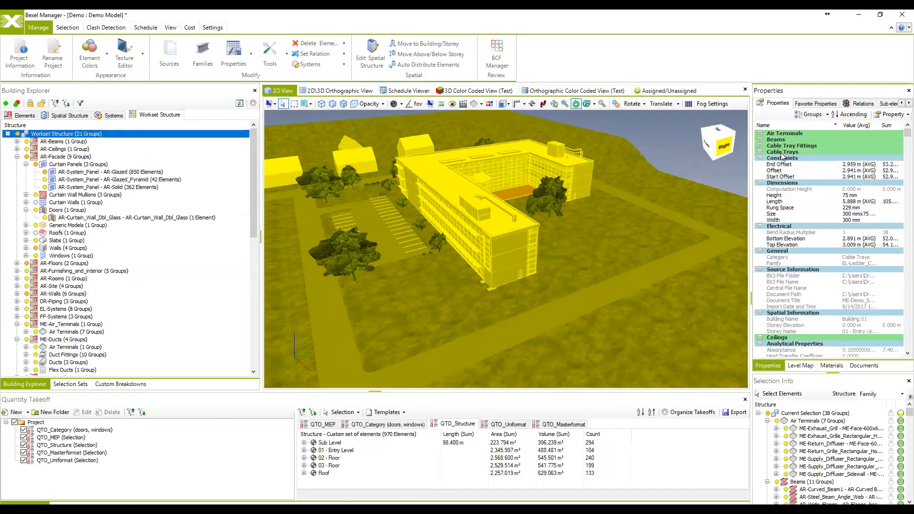
pyautogui.rightClick(779, 152)
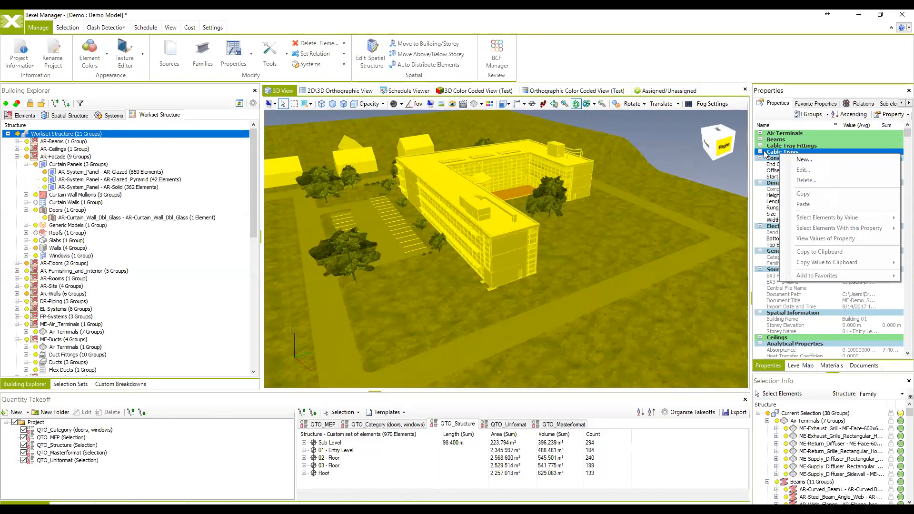
pyautogui.click(761, 152)
pyautogui.click(760, 158)
pyautogui.click(761, 164)
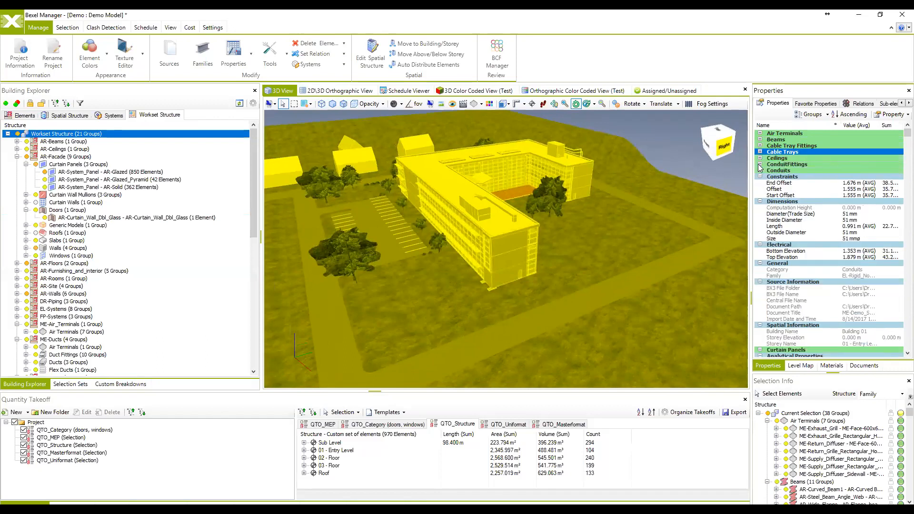
# Expand the Air Terminals category and examine its property groups down to Spatial Information
pyautogui.click(760, 134)
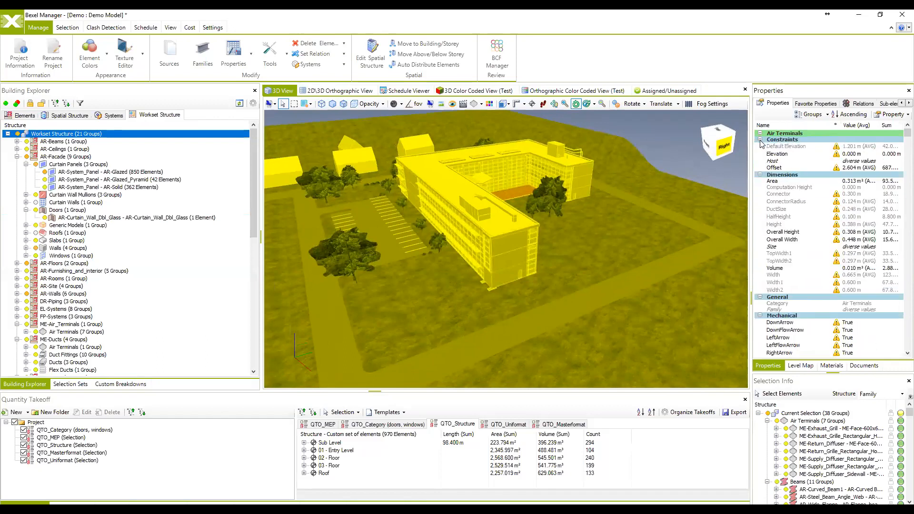
pyautogui.scroll(-10, 784, 194)
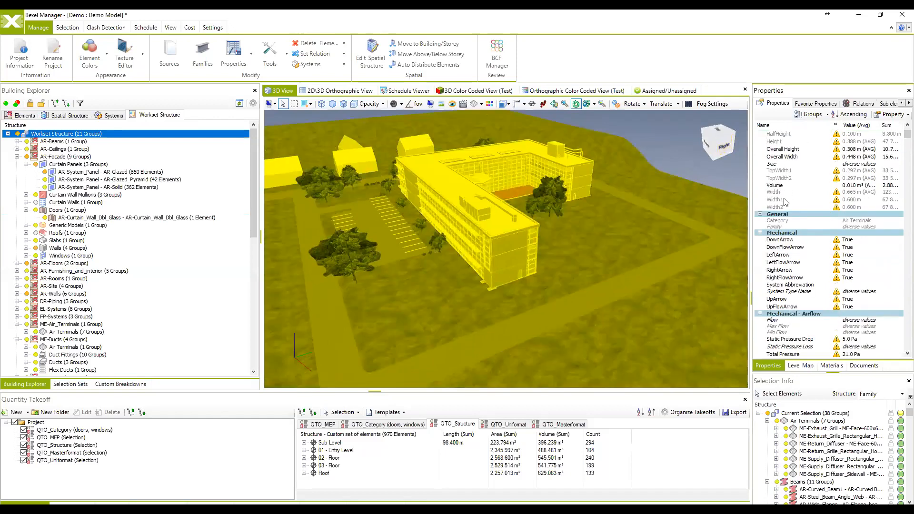
pyautogui.moveTo(548, 185); pyautogui.dragTo(530, 184, button='middle')
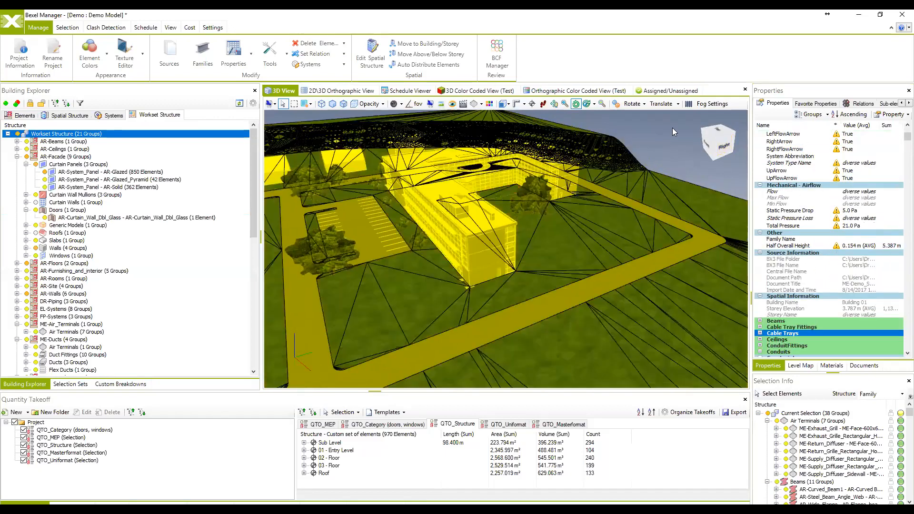
# Replace the selection with one external insulation wall and widen the Properties panel to read its property values
pyautogui.click(672, 127)
pyautogui.click(499, 240)
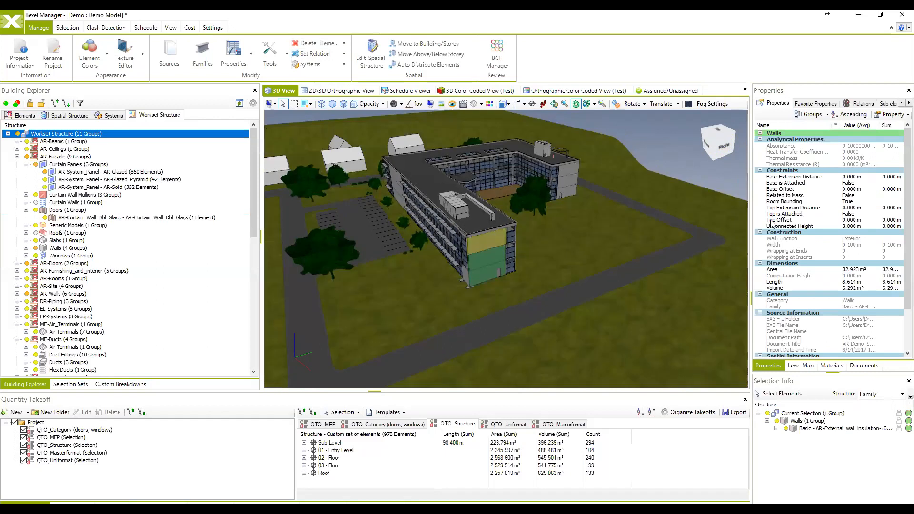
pyautogui.moveTo(751, 221); pyautogui.dragTo(715, 221)
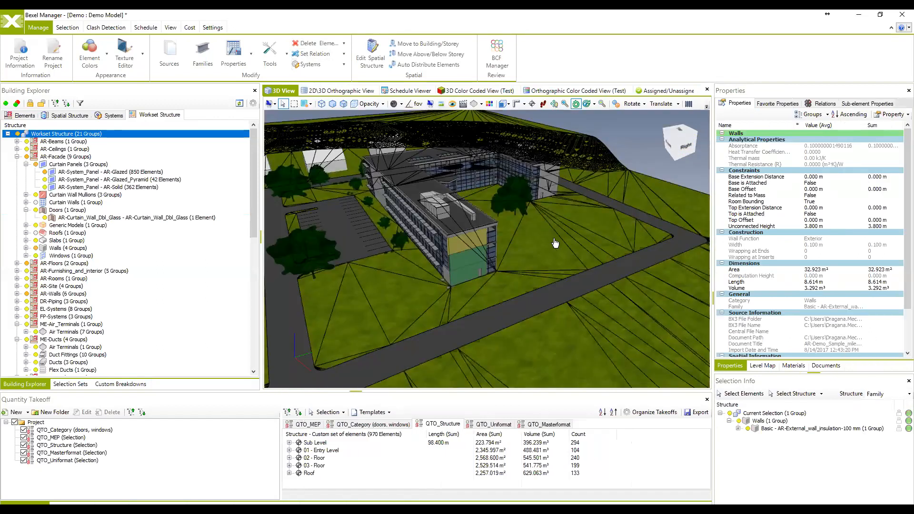
pyautogui.scroll(-3, 798, 190)
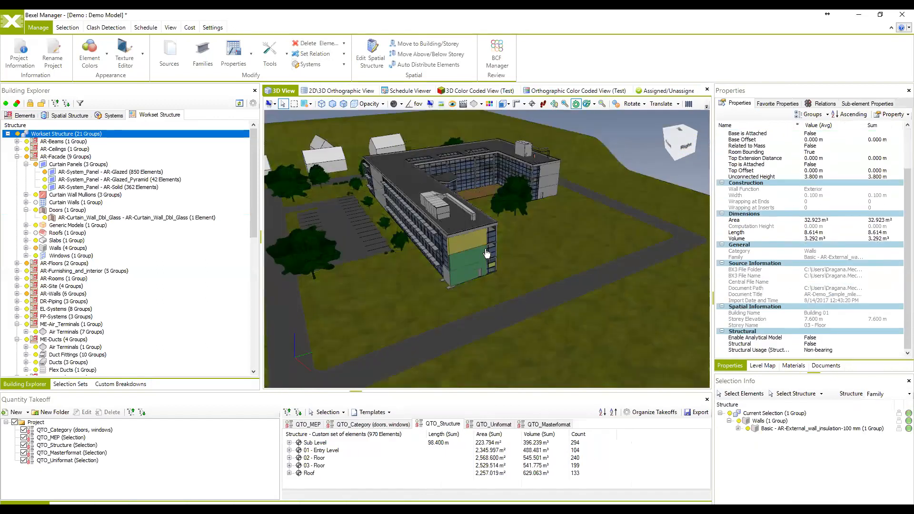
pyautogui.scroll(3, 794, 265)
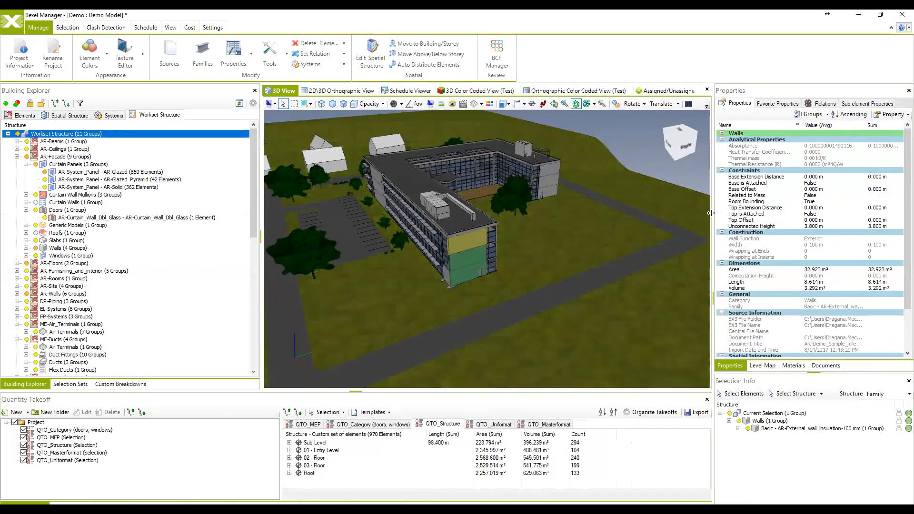
pyautogui.moveTo(712, 212); pyautogui.dragTo(690, 211)
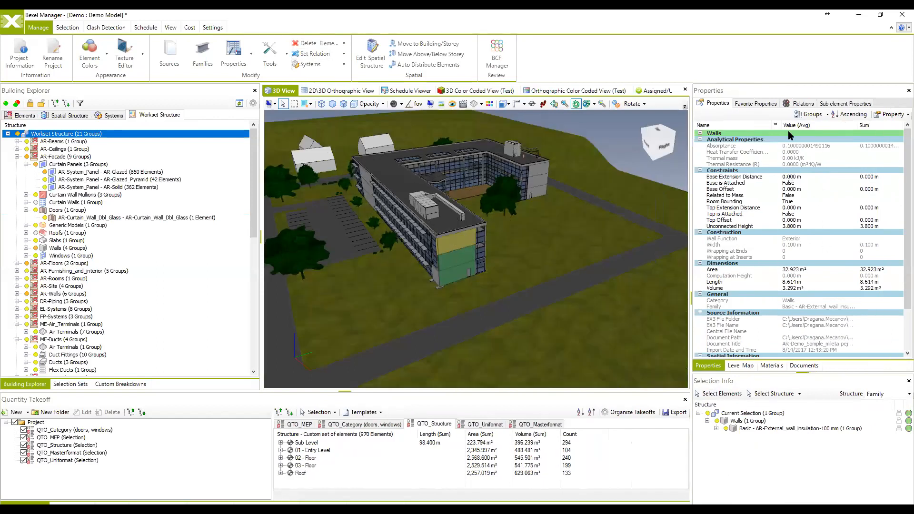
# Include all property groups of every category in the Properties filter options and apply the setting
pyautogui.click(899, 117)
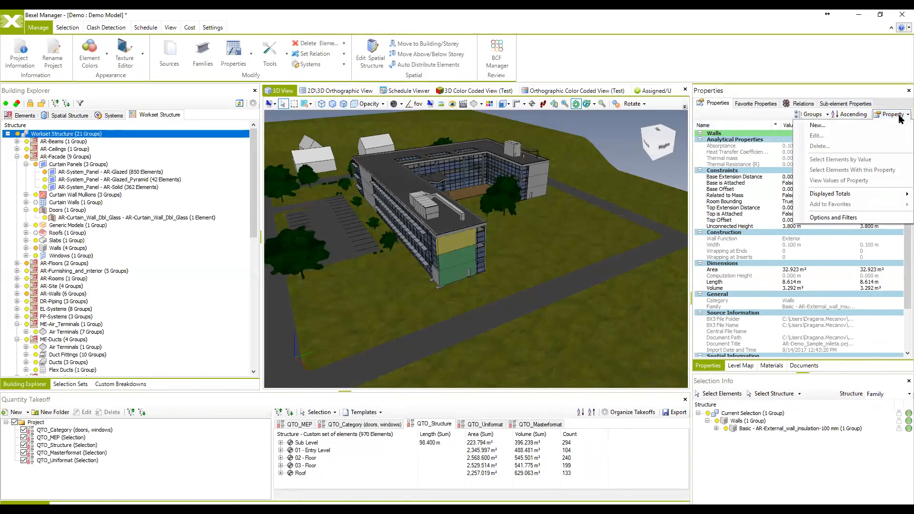
pyautogui.click(834, 218)
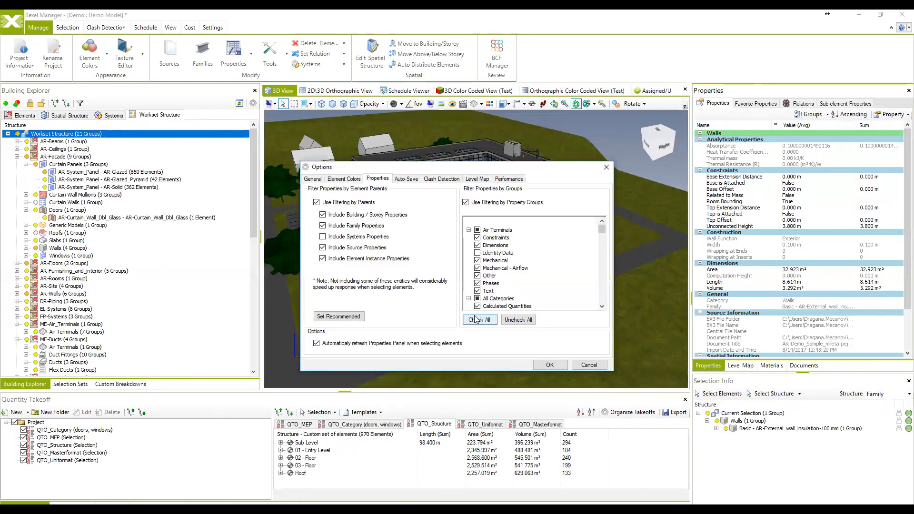
pyautogui.scroll(-10, 491, 250)
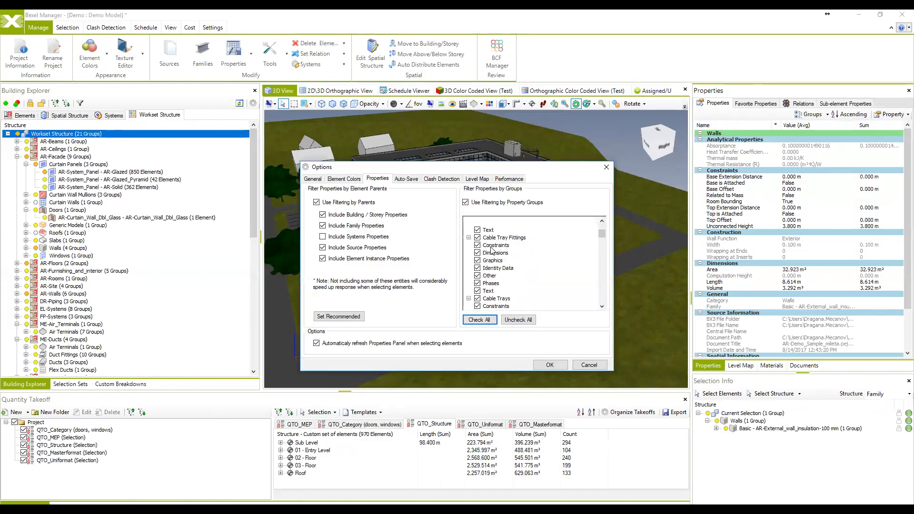
pyautogui.scroll(-5, 495, 251)
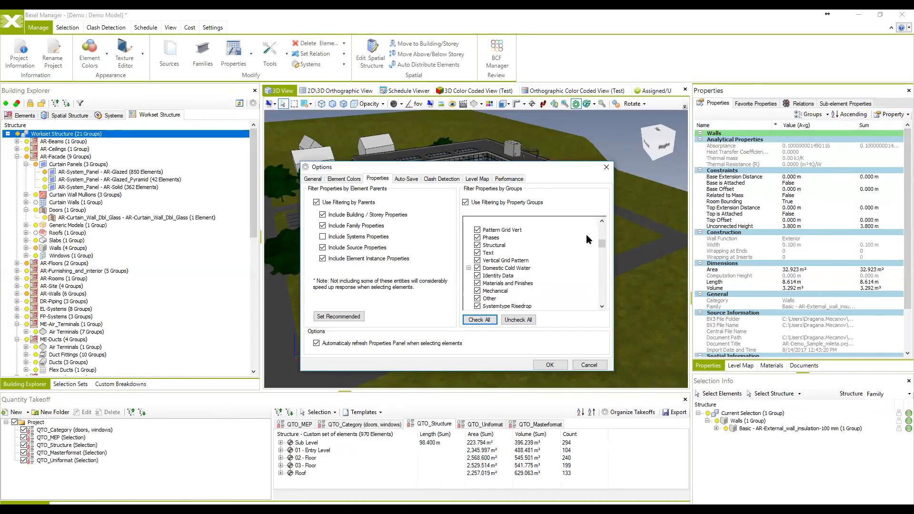
pyautogui.scroll(5, 601, 245)
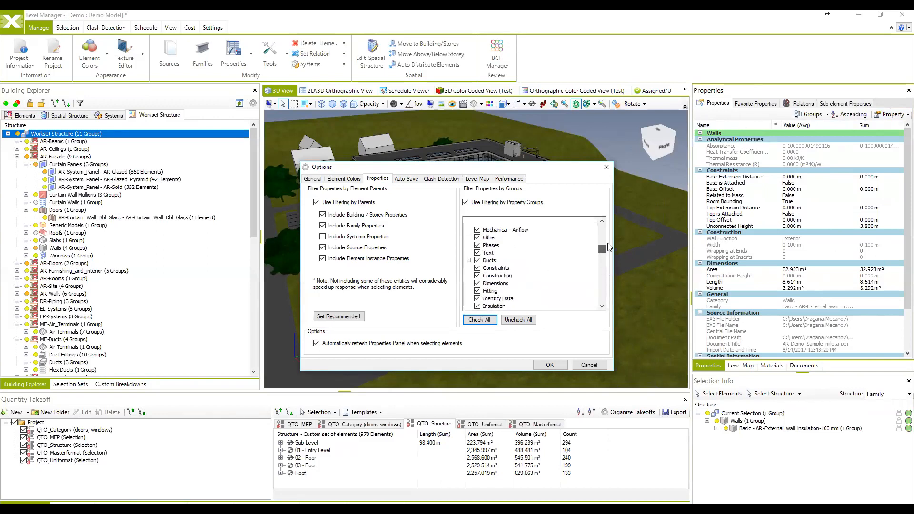
pyautogui.scroll(-8, 605, 260)
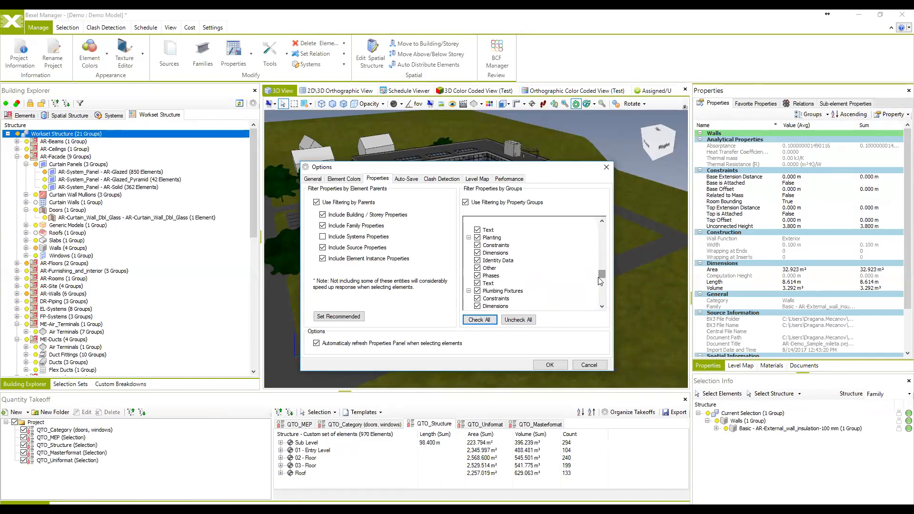
pyautogui.scroll(-5, 601, 274)
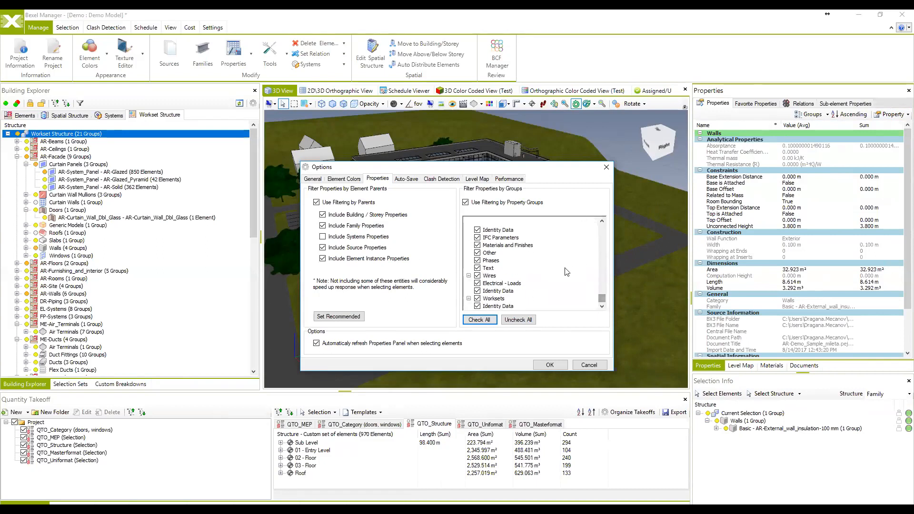
pyautogui.click(547, 365)
# Review the selected wall's property groups down to Text, and select the external insulation wall directly below to read the same groups
pyautogui.moveTo(907, 152); pyautogui.dragTo(907, 286)
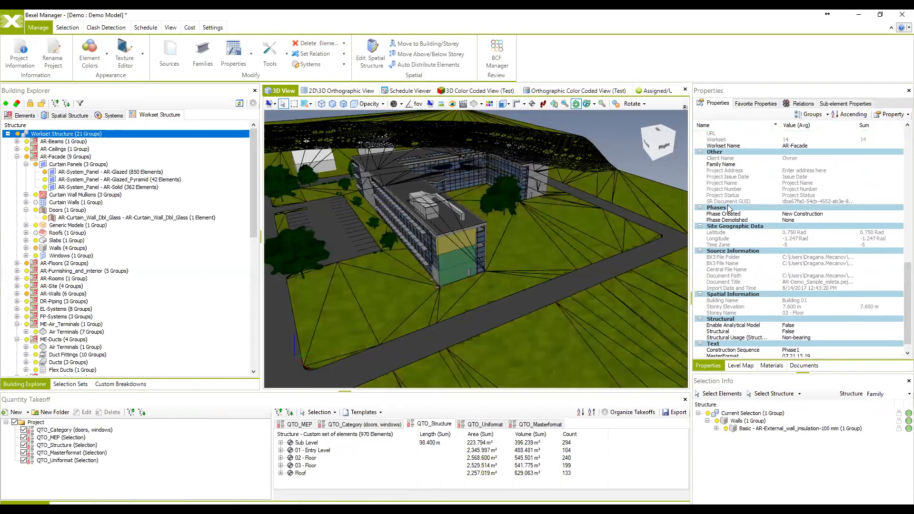
pyautogui.scroll(-2, 819, 230)
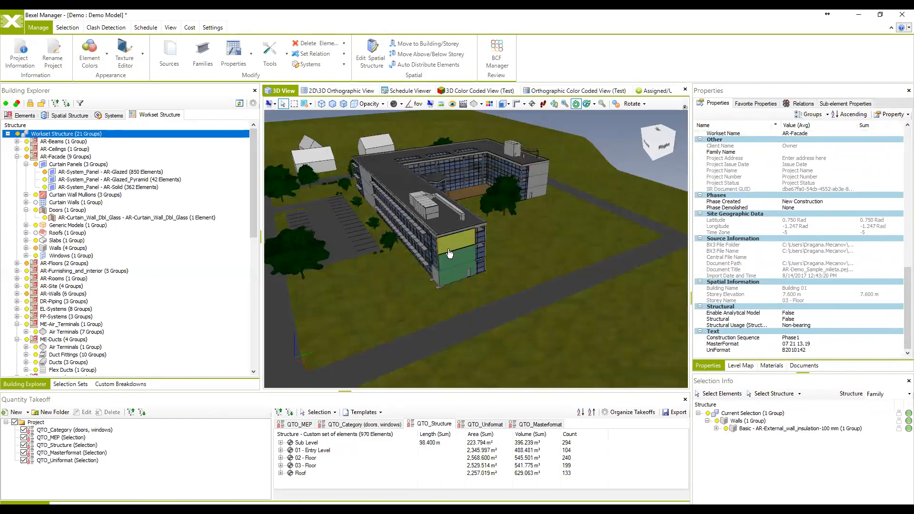
pyautogui.click(441, 246)
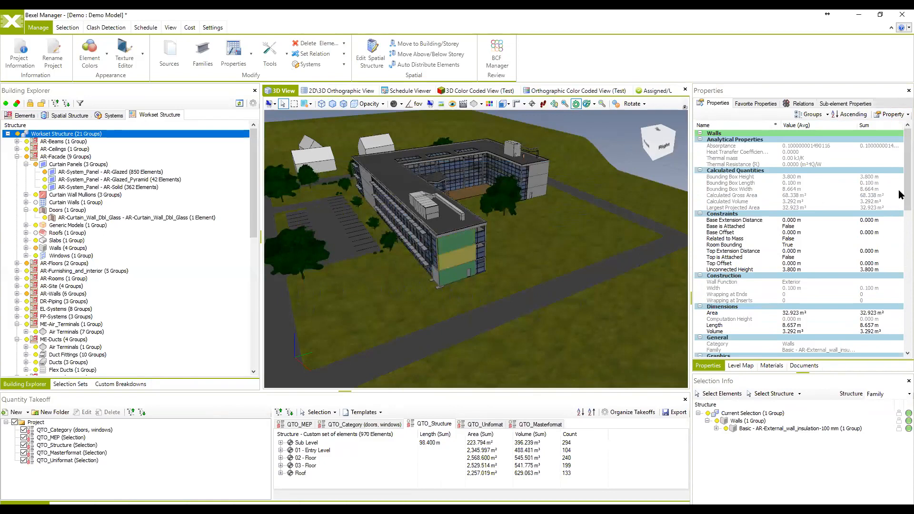
pyautogui.scroll(-10, 898, 202)
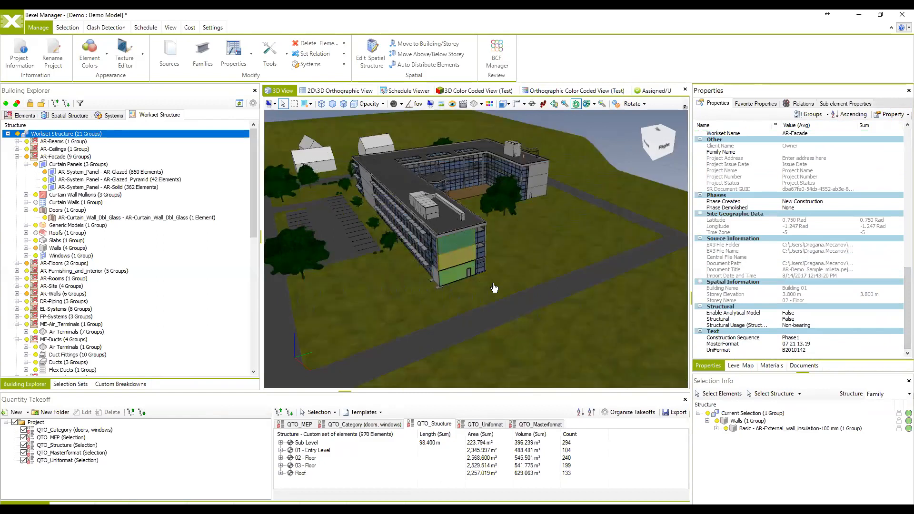
# Show the Custom Breakdowns and review the identity, source and spatial properties of the middle external insulation wall
pyautogui.click(121, 384)
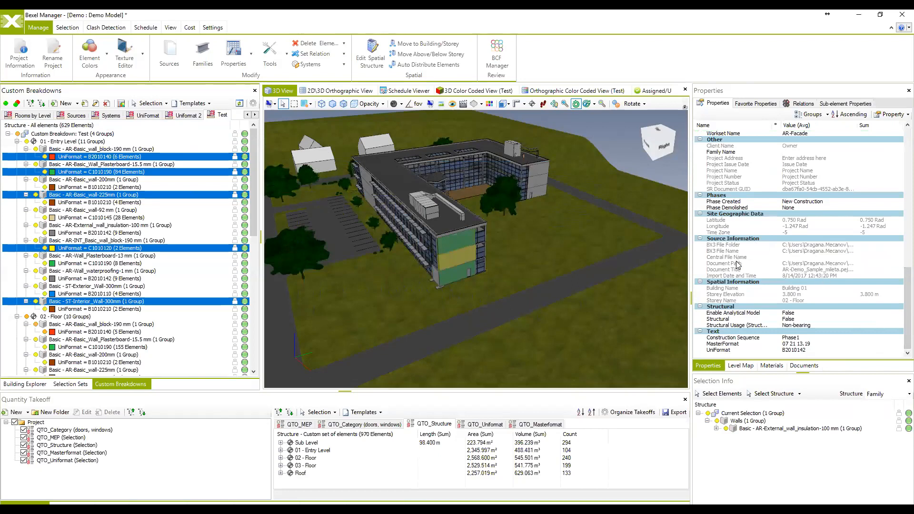
pyautogui.scroll(2, 737, 265)
pyautogui.scroll(-2, 737, 265)
pyautogui.moveTo(556, 258); pyautogui.dragTo(571, 254, button='middle')
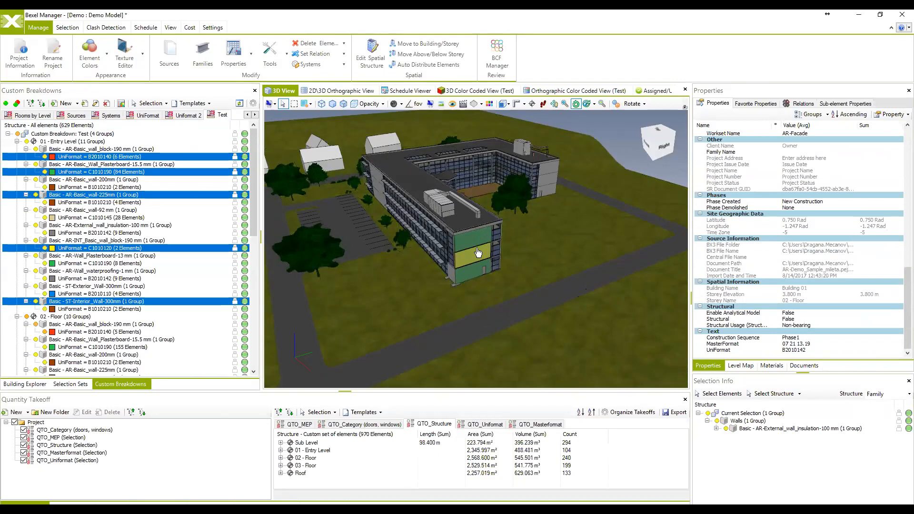
pyautogui.scroll(5, 772, 270)
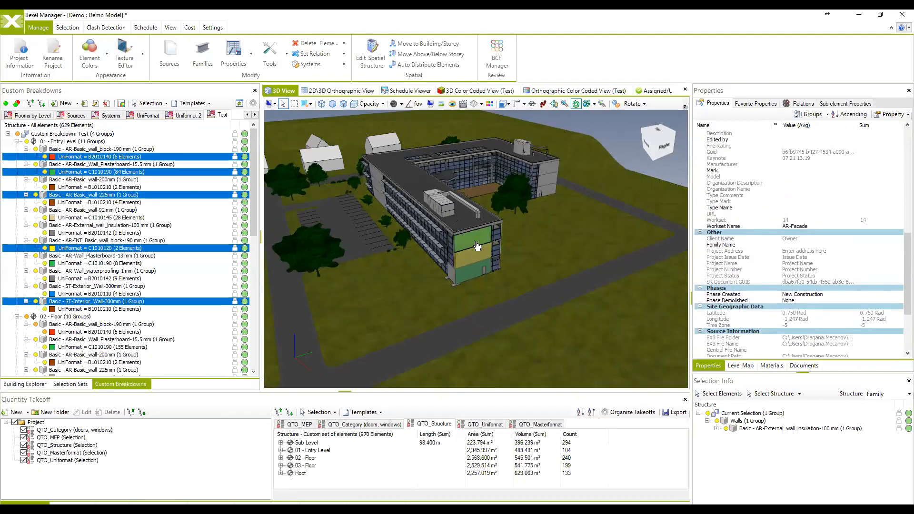
pyautogui.click(474, 254)
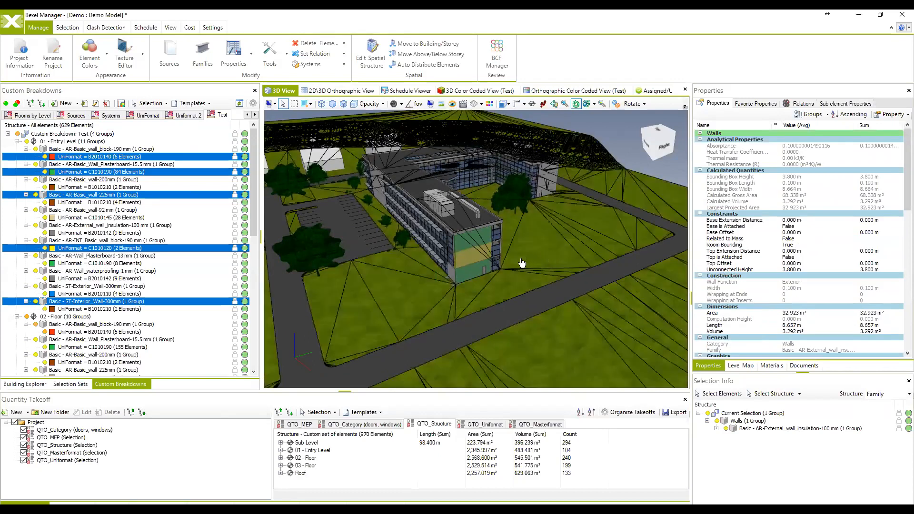
# View the list of values of the wall's Area property for the Walls category and look through it
pyautogui.scroll(-2, 730, 267)
pyautogui.click(721, 276)
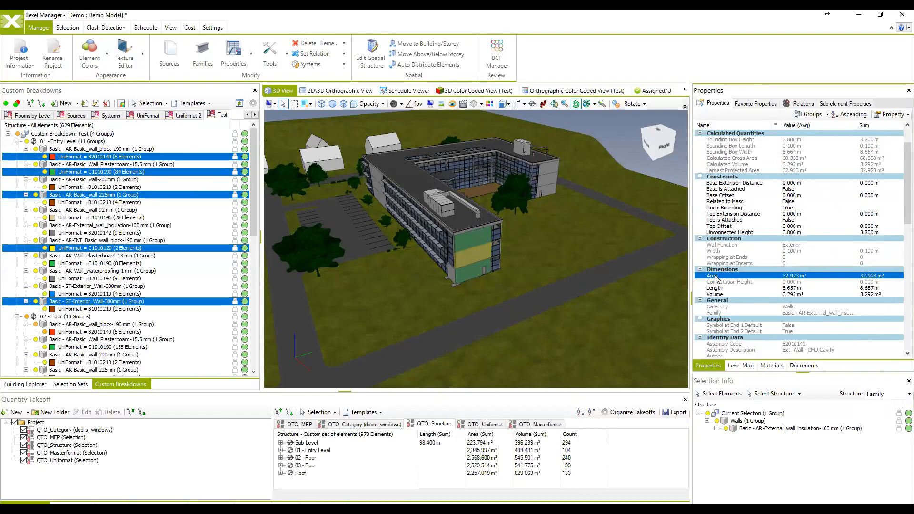
pyautogui.rightClick(716, 279)
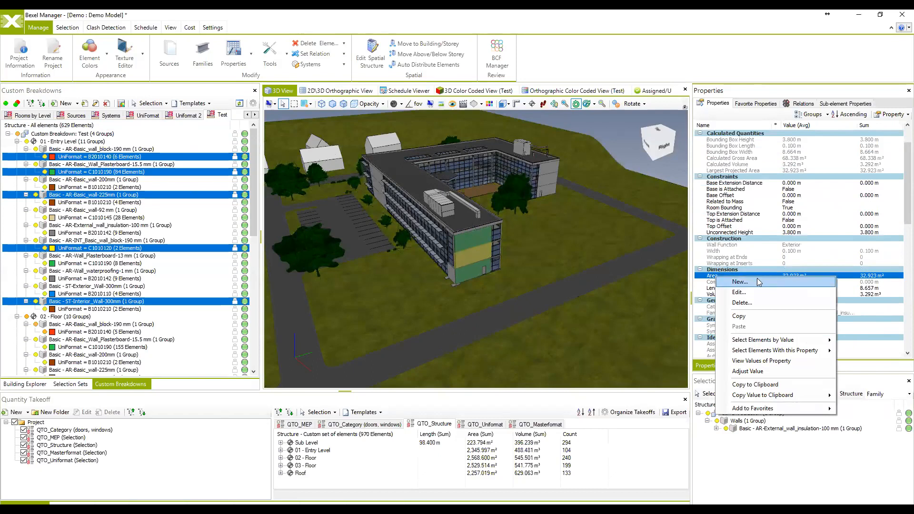
pyautogui.moveTo(774, 341)
pyautogui.click(771, 361)
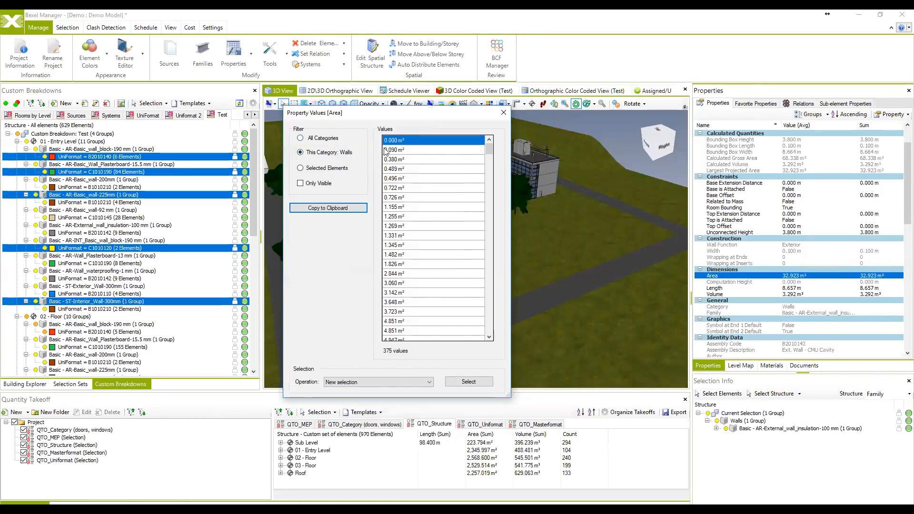
pyautogui.moveTo(489, 149); pyautogui.dragTo(490, 228)
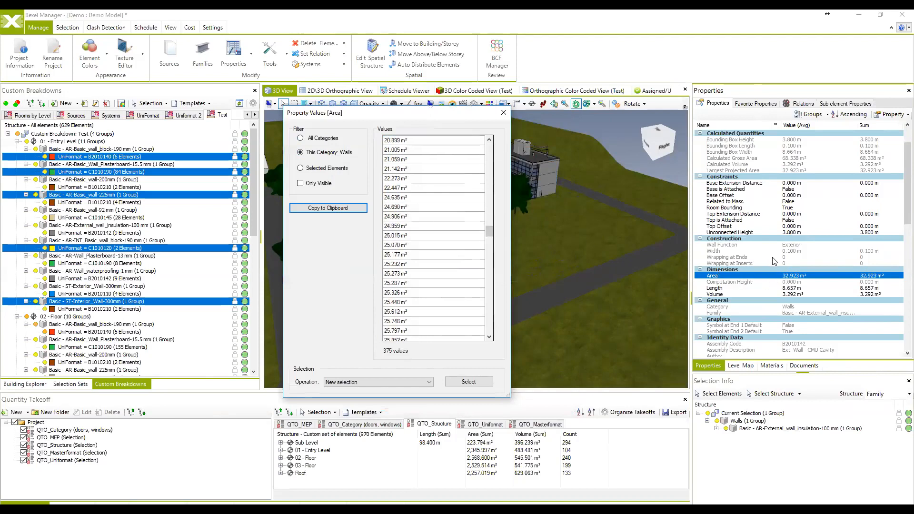
pyautogui.moveTo(405, 116); pyautogui.dragTo(377, 116)
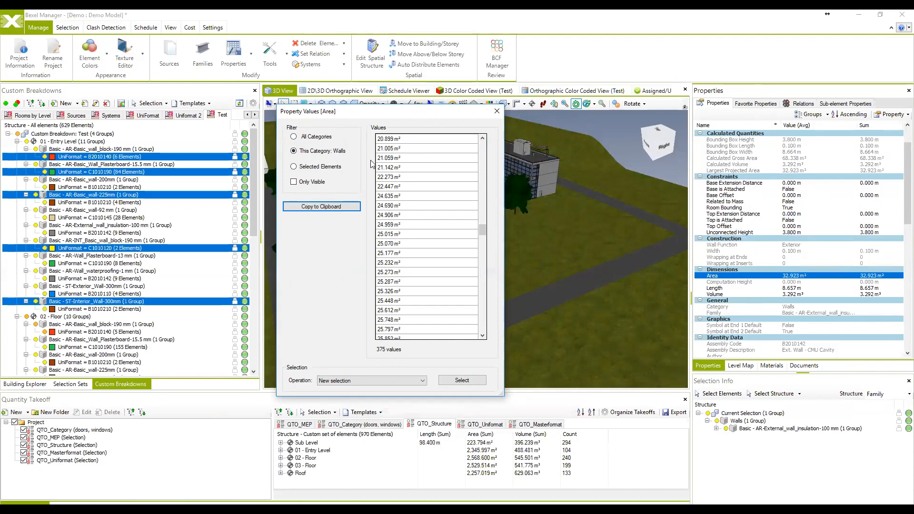
pyautogui.scroll(2, 408, 138)
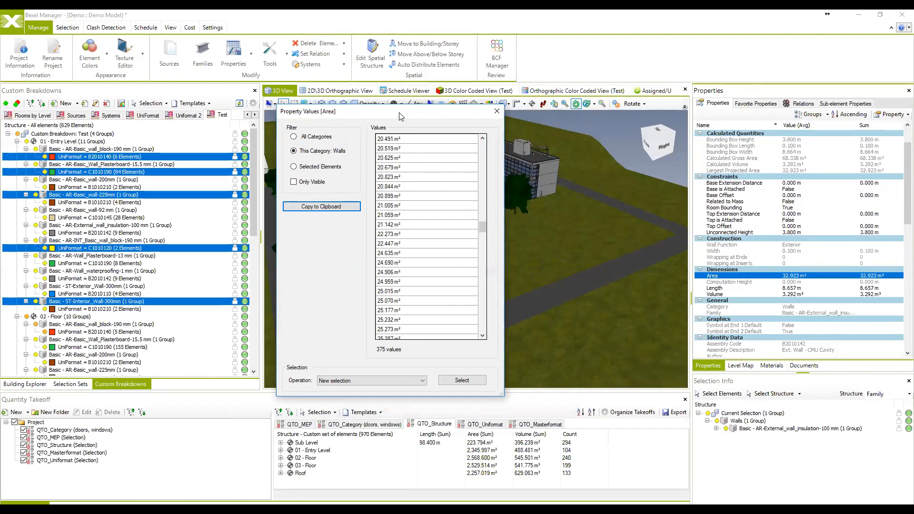
# Widen the Area value list to all categories and look through its values
pyautogui.moveTo(391, 120); pyautogui.dragTo(373, 113)
pyautogui.scroll(-6, 406, 171)
pyautogui.click(276, 129)
pyautogui.scroll(-4, 470, 144)
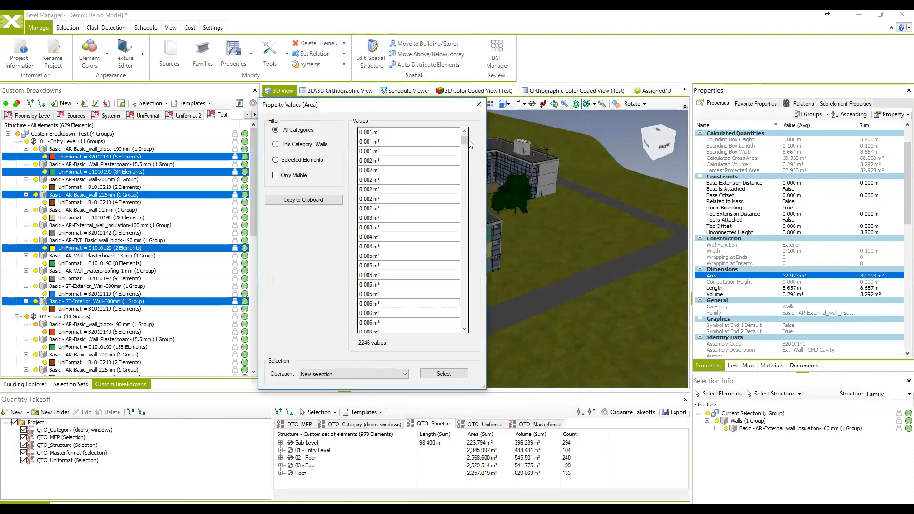
# Compare the Area property values listed for all categories, for the Walls category and for the selected elements
pyautogui.moveTo(464, 141); pyautogui.dragTo(464, 270)
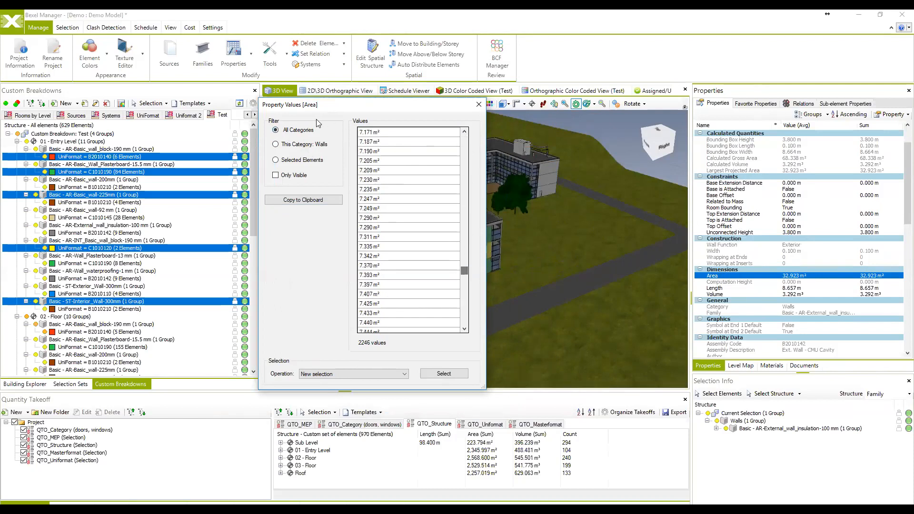
pyautogui.click(278, 145)
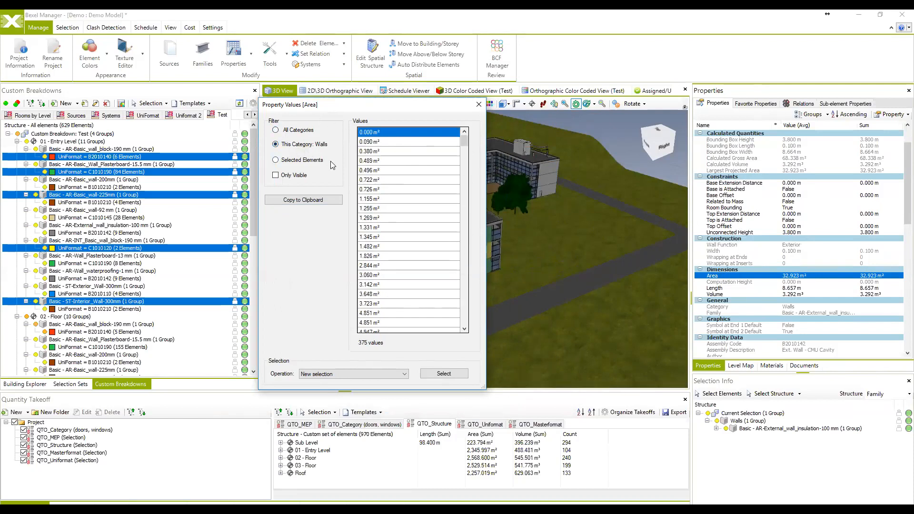
pyautogui.click(282, 160)
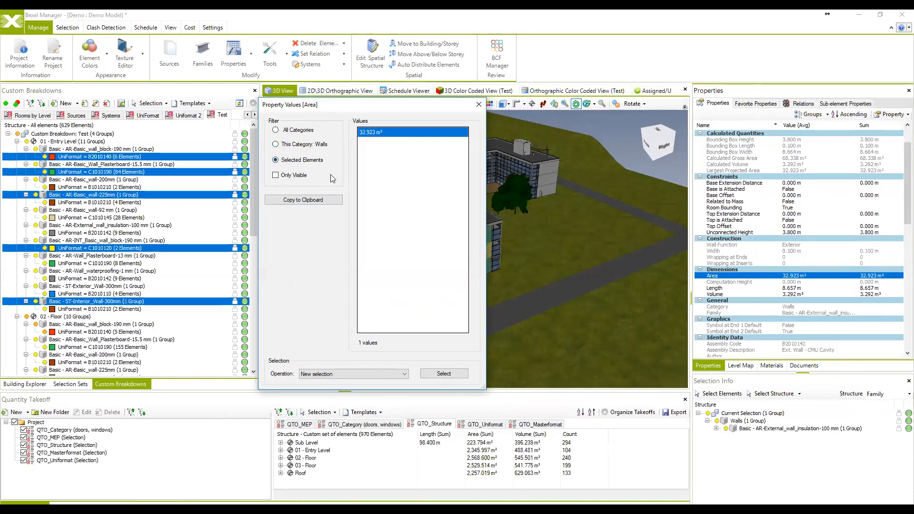
# Restrict the Area values to visible walls and select the elements in a range of values ending at 6.765 m²
pyautogui.click(277, 175)
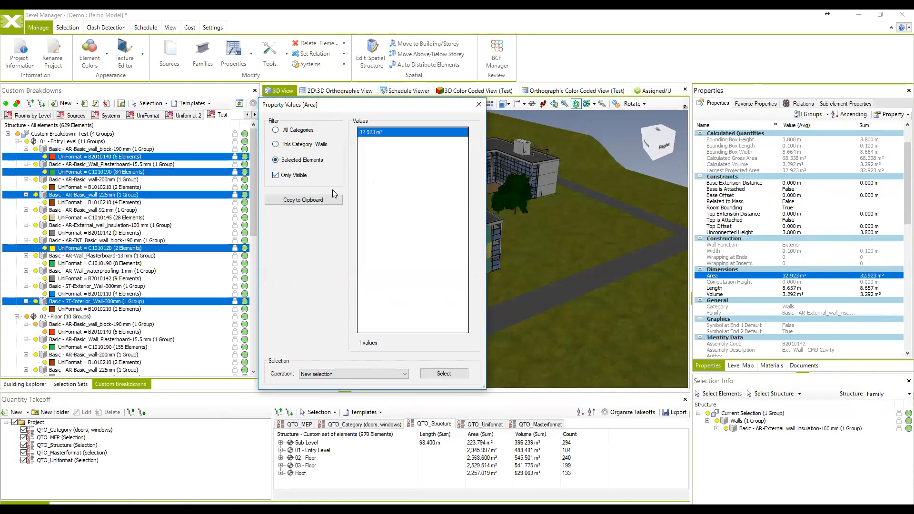
pyautogui.click(276, 144)
pyautogui.keyDown('shift'); pyautogui.click(401, 216); pyautogui.keyUp('shift')
pyautogui.keyDown('shift'); pyautogui.click(403, 296); pyautogui.keyUp('shift')
pyautogui.scroll(-1, 411, 224)
pyautogui.click(411, 225)
pyautogui.scroll(-7, 411, 226)
pyautogui.keyDown('shift'); pyautogui.click(413, 265); pyautogui.keyUp('shift')
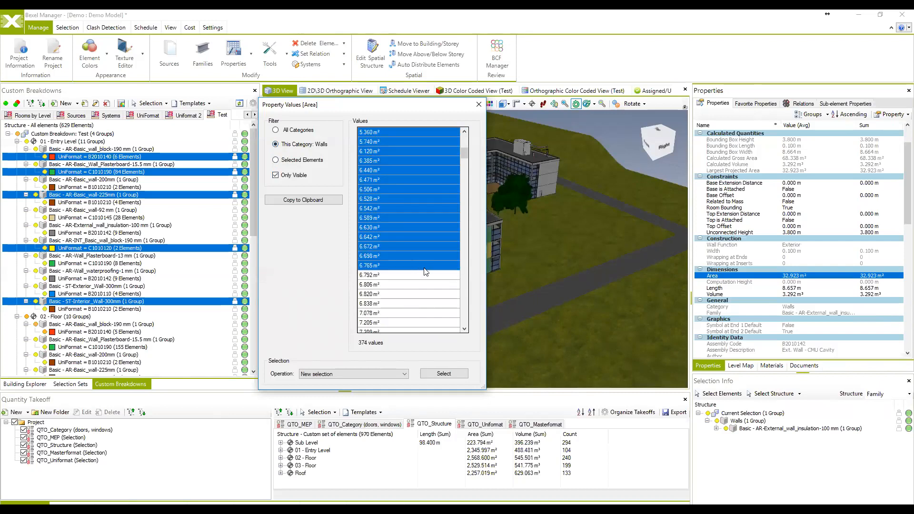
pyautogui.scroll(8, 423, 269)
pyautogui.scroll(-6, 421, 242)
pyautogui.click(443, 374)
# Isolate the selected walls in the 3D view and review their combined properties
pyautogui.moveTo(496, 236); pyautogui.dragTo(419, 169)
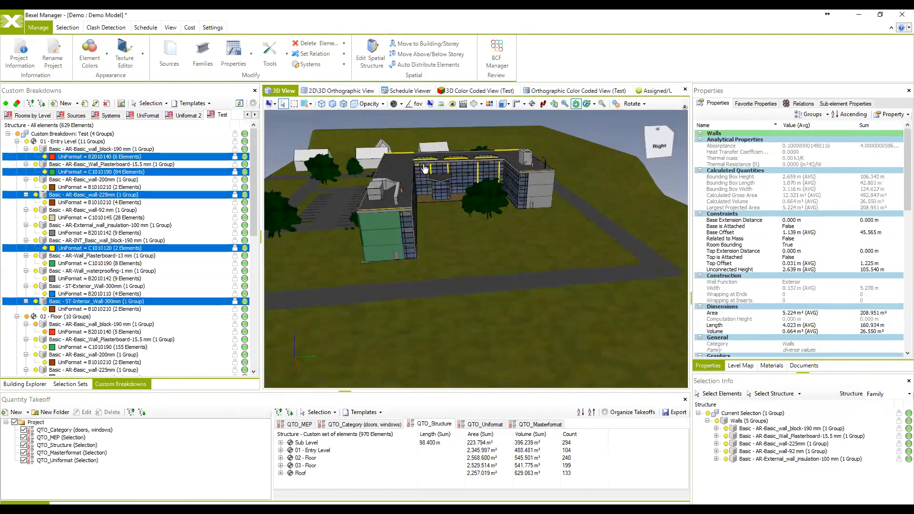
pyautogui.press('i')
pyautogui.moveTo(470, 193); pyautogui.dragTo(547, 166)
pyautogui.scroll(-3, 848, 208)
pyautogui.scroll(-10, 837, 209)
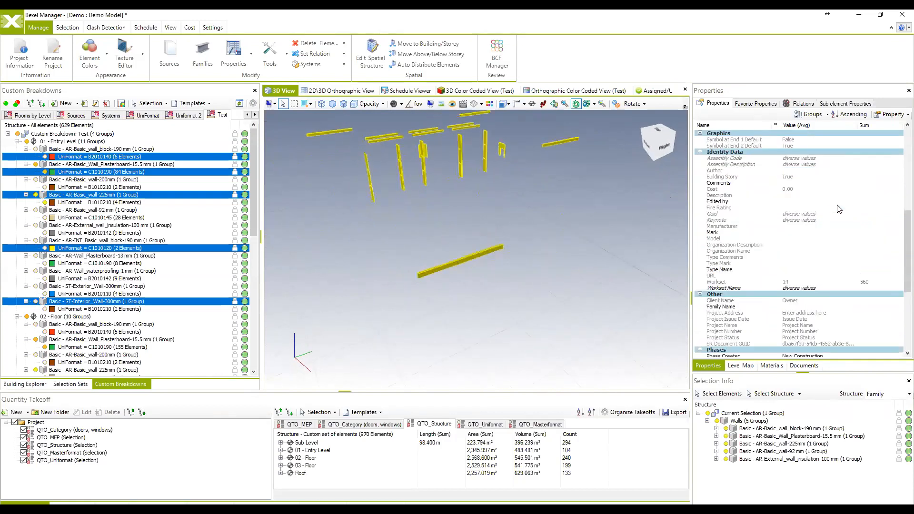
pyautogui.moveTo(558, 203); pyautogui.dragTo(514, 245)
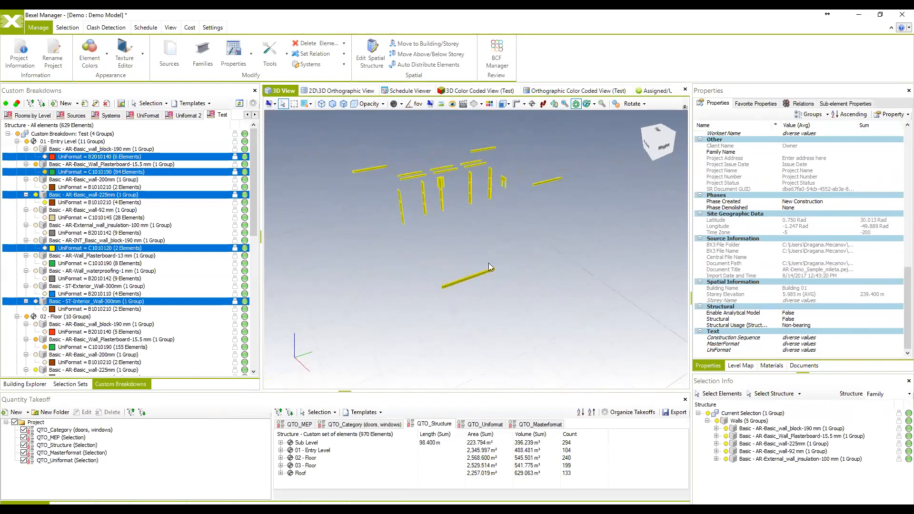
pyautogui.scroll(8, 737, 242)
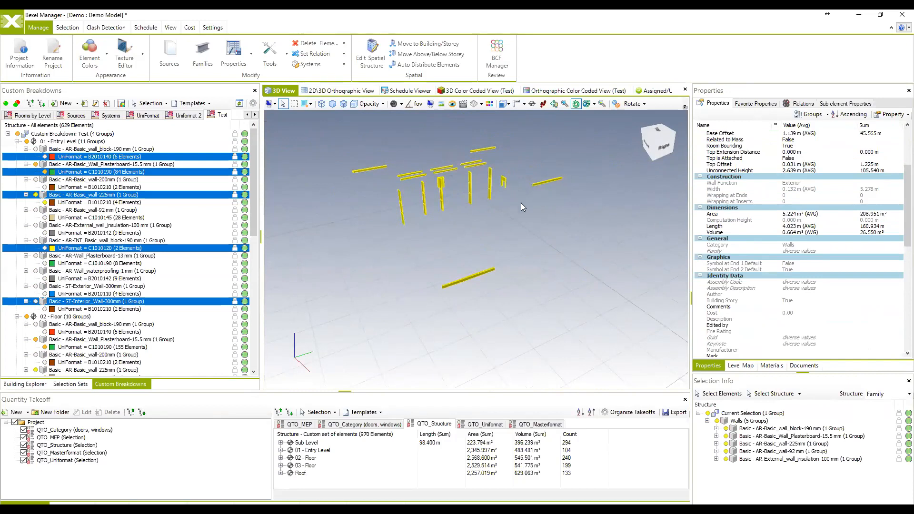
# Clear the wall selection and undo the last visibility change
pyautogui.click(391, 255)
pyautogui.rightClick(391, 255)
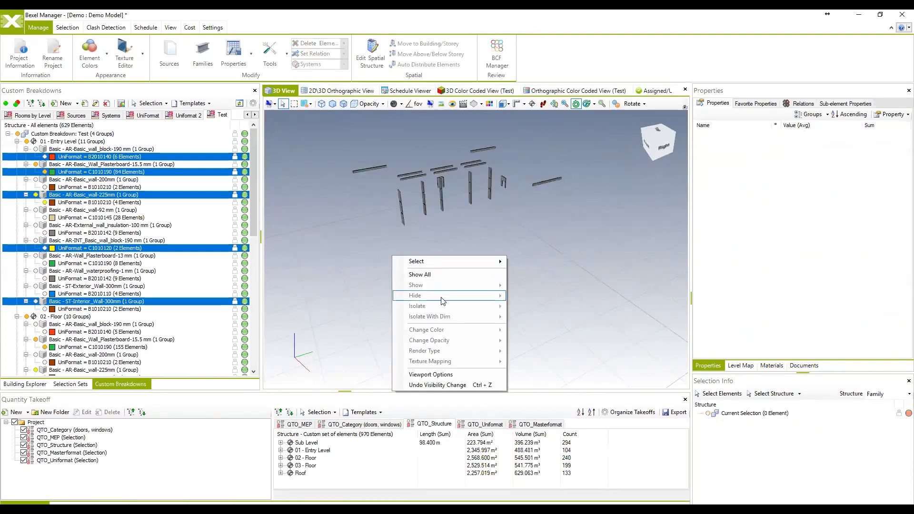
pyautogui.click(437, 386)
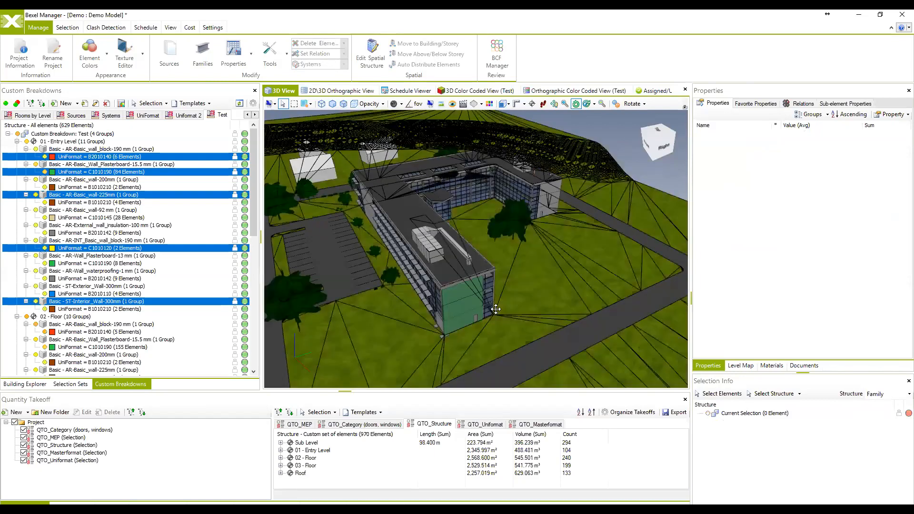
# Select the near wing's roof, the upper exterior walls at its end, the rooftop air handling unit and a glazed curtain panel together
pyautogui.click(428, 245)
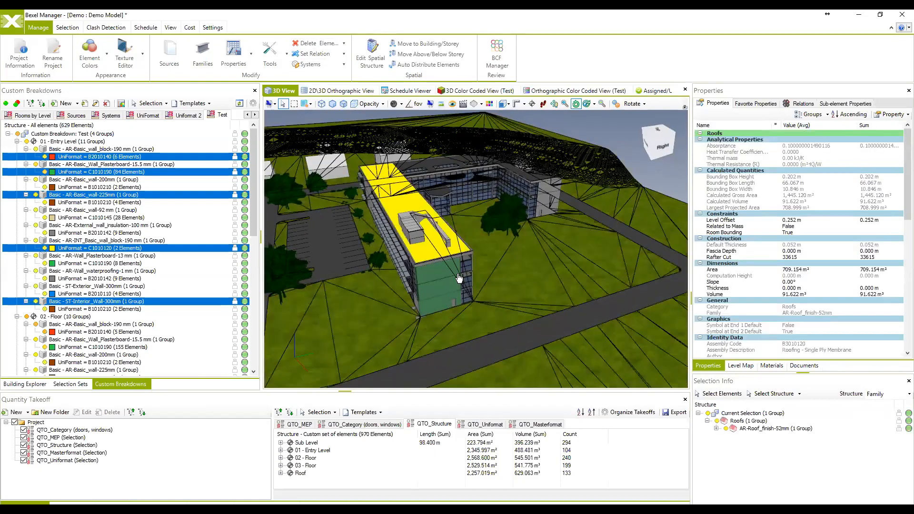
pyautogui.keyDown('ctrl'); pyautogui.click(446, 284); pyautogui.keyUp('ctrl')
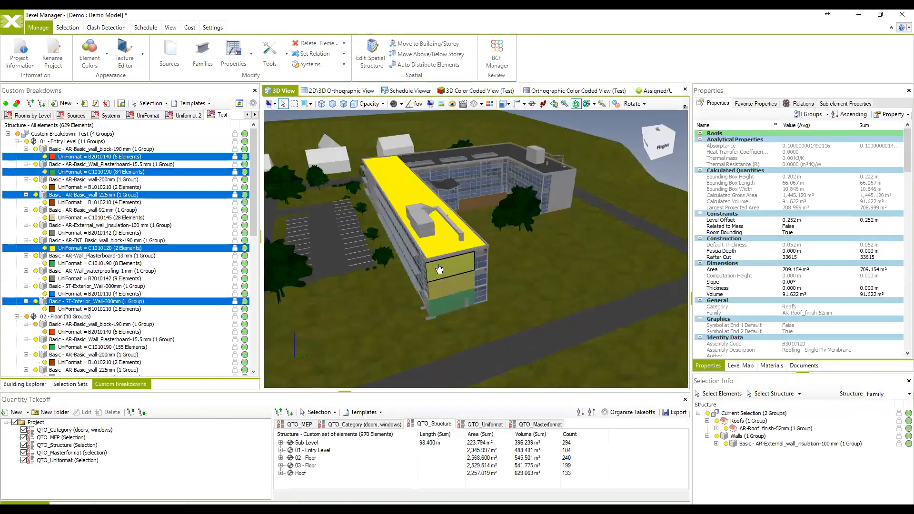
pyautogui.scroll(3, 452, 238)
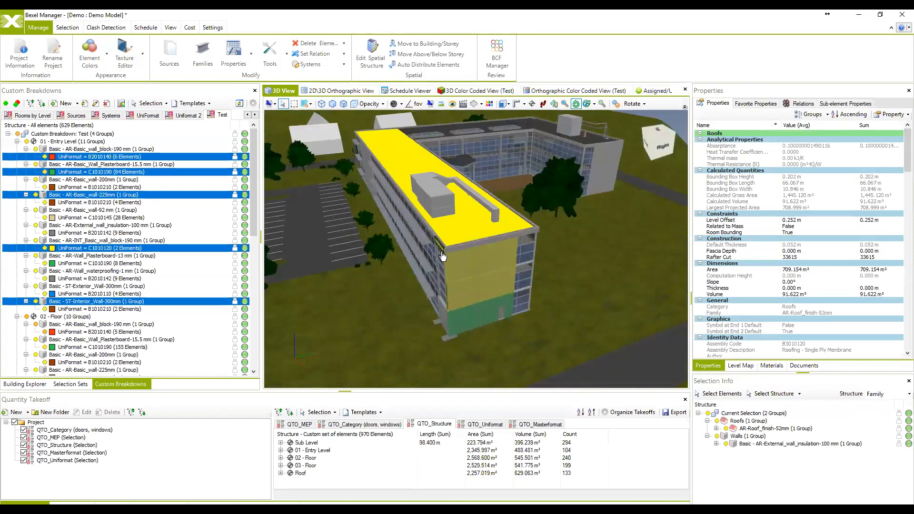
pyautogui.keyDown('ctrl'); pyautogui.click(441, 212); pyautogui.keyUp('ctrl')
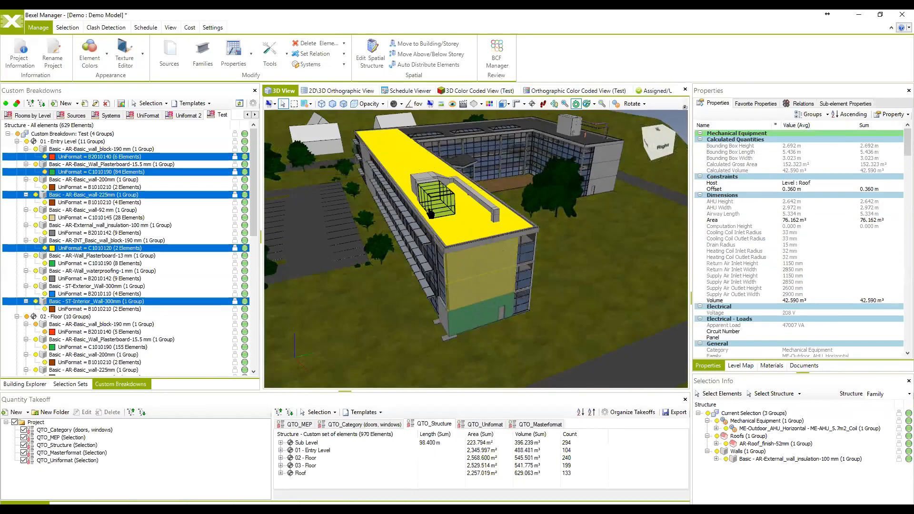
pyautogui.moveTo(429, 210); pyautogui.dragTo(421, 201, button='middle')
pyautogui.keyDown('ctrl'); pyautogui.click(525, 253); pyautogui.keyUp('ctrl')
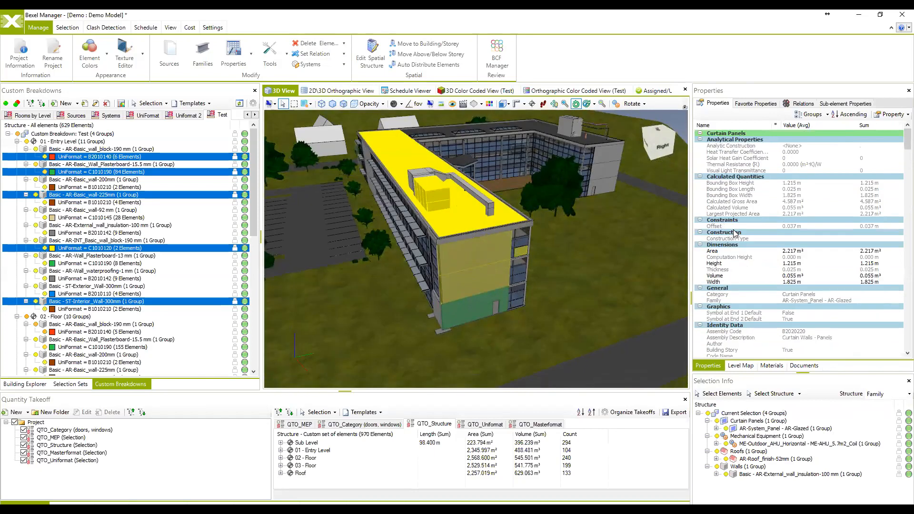
# Review the properties of the mixed selection by category, from the curtain panel through the mechanical equipment to the roof
pyautogui.scroll(-1, 723, 233)
pyautogui.scroll(1, 729, 234)
pyautogui.scroll(-8, 735, 148)
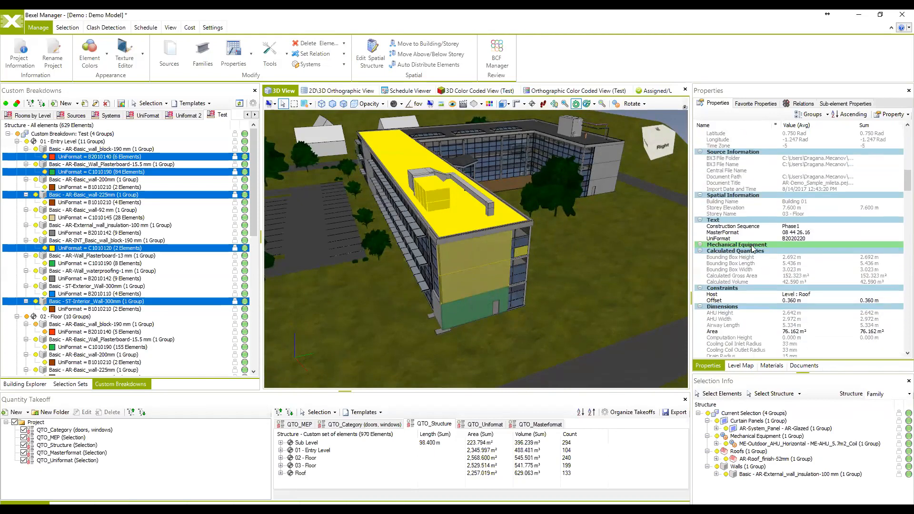
pyautogui.scroll(-10, 752, 250)
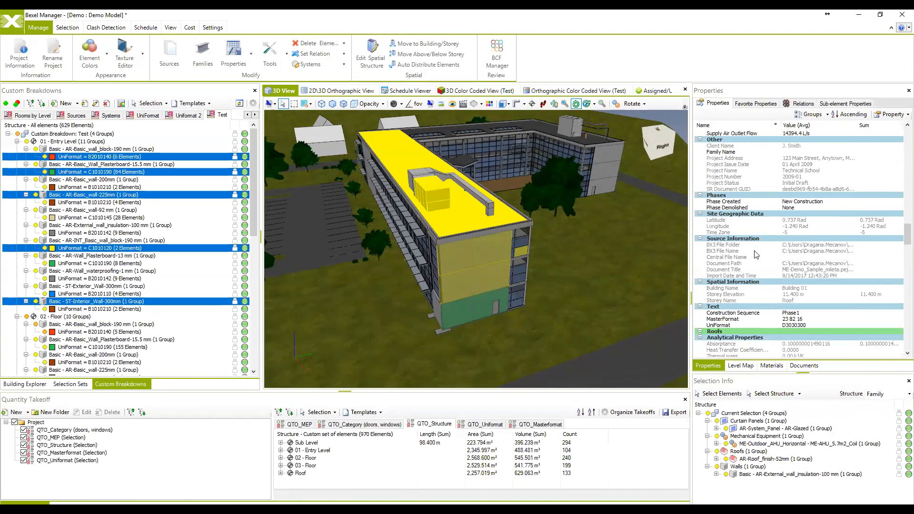
pyautogui.scroll(-5, 756, 254)
pyautogui.scroll(-10, 733, 243)
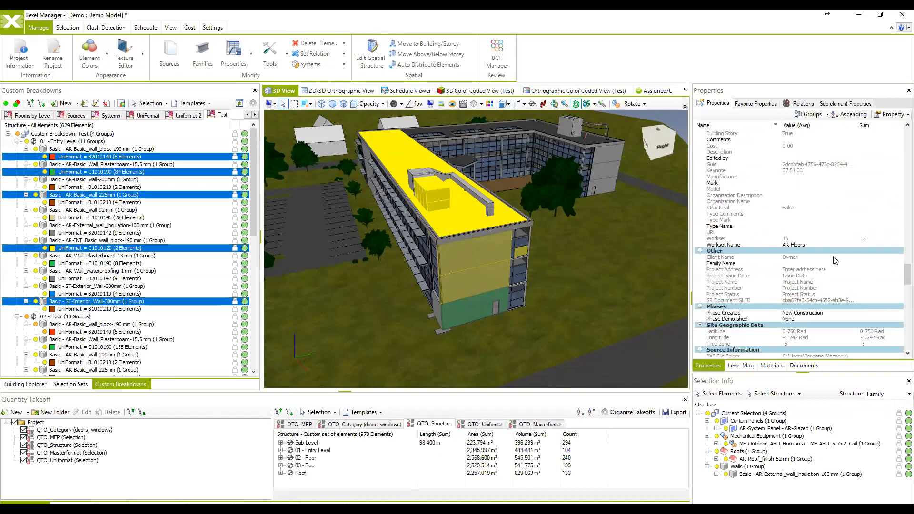
pyautogui.scroll(15, 809, 229)
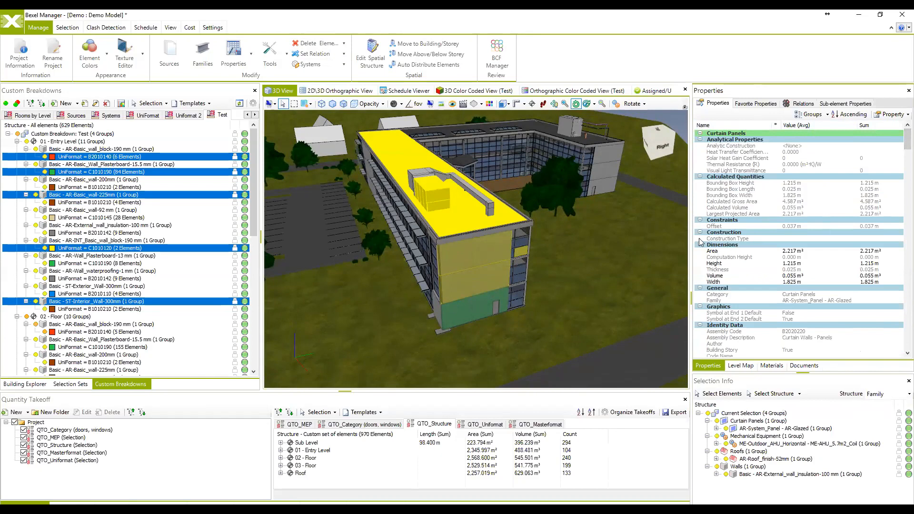
# Add the curtain panel's Area property to the favorites as a sum
pyautogui.click(712, 252)
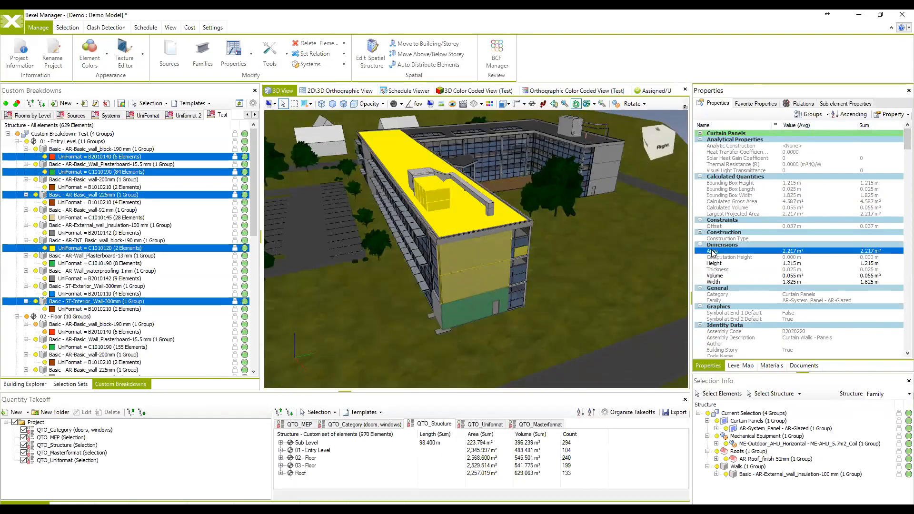
pyautogui.rightClick(716, 254)
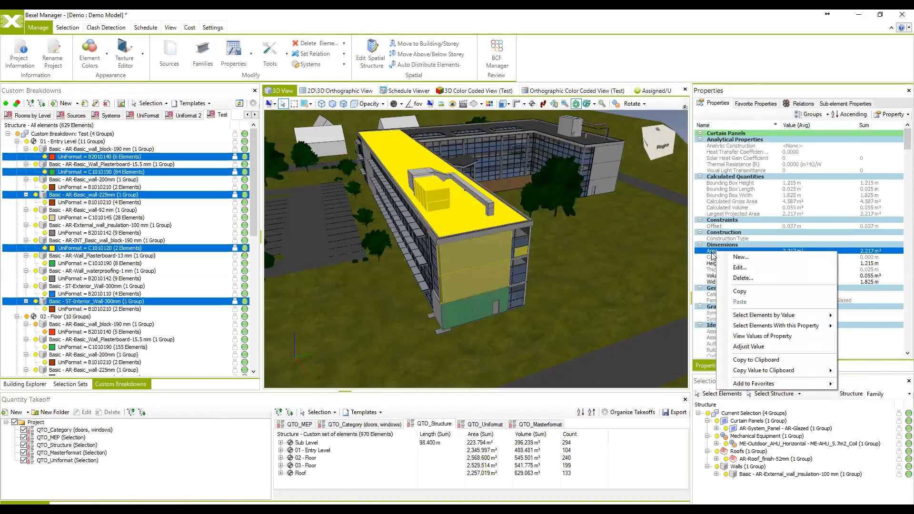
pyautogui.moveTo(760, 386)
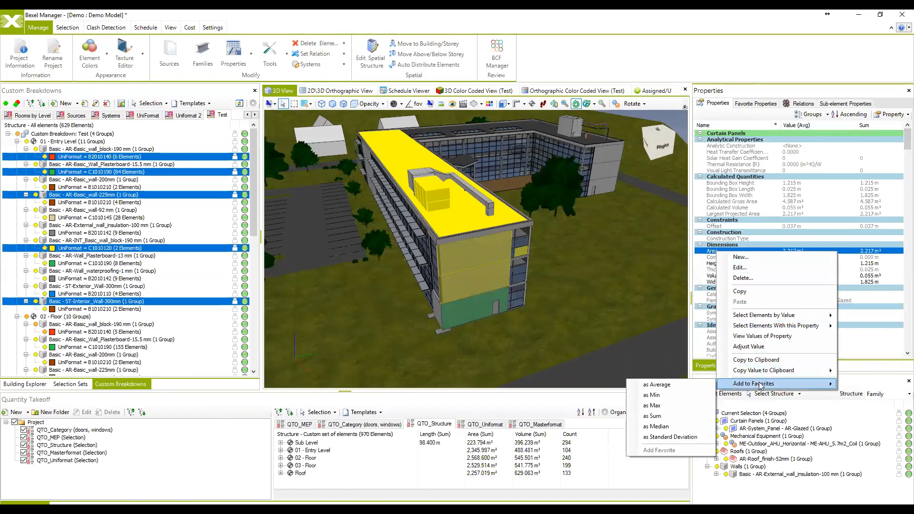
pyautogui.click(655, 416)
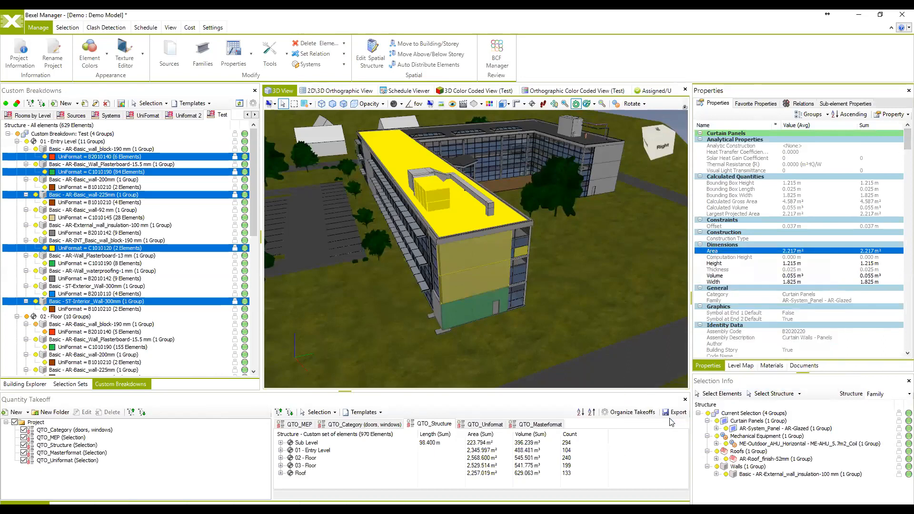
# Show the favorite properties of the selected elements and examine the walls' summed area
pyautogui.moveTo(528, 260); pyautogui.dragTo(498, 272)
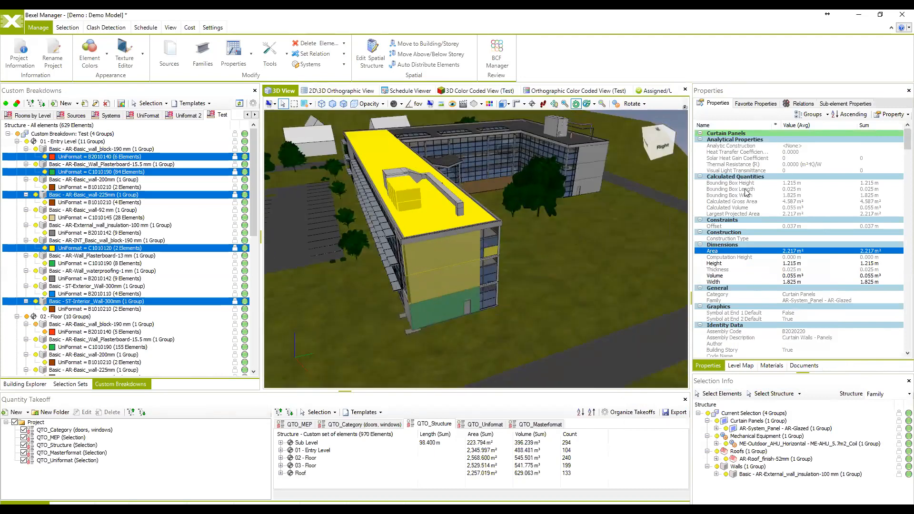
pyautogui.click(757, 104)
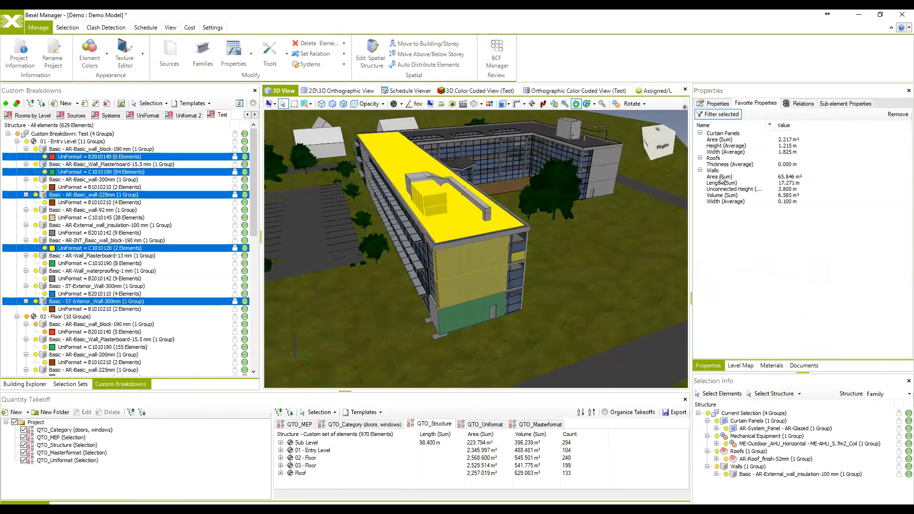
pyautogui.click(720, 178)
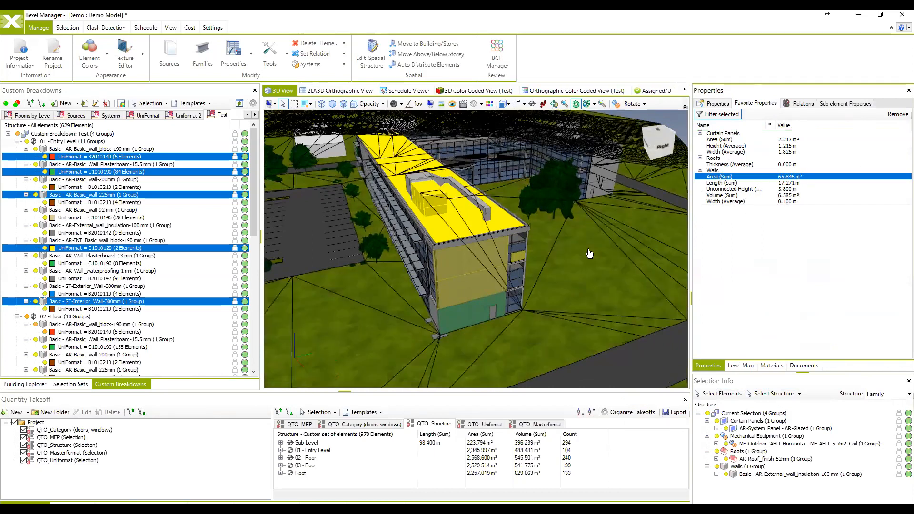
pyautogui.moveTo(473, 270); pyautogui.dragTo(507, 290, button='middle')
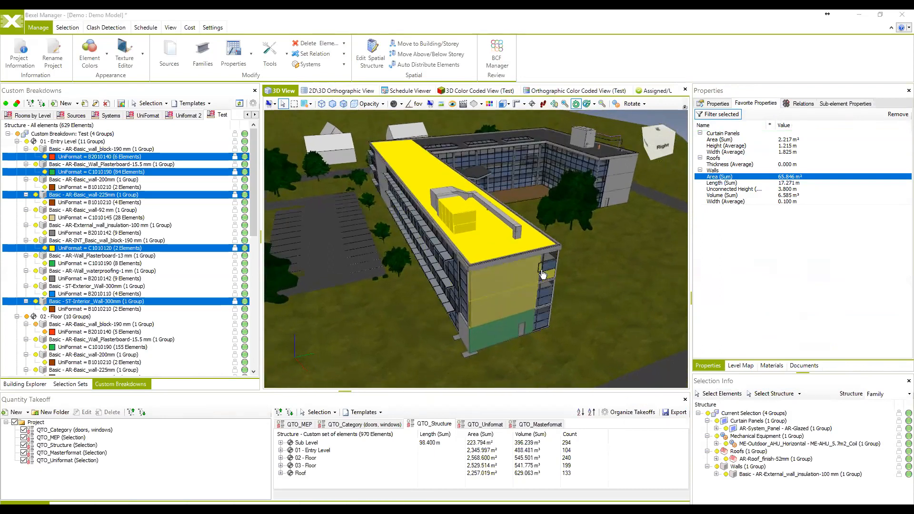
pyautogui.moveTo(545, 267); pyautogui.dragTo(552, 214, button='middle')
pyautogui.scroll(-3, 514, 218)
pyautogui.scroll(3, 504, 243)
pyautogui.moveTo(500, 243); pyautogui.dragTo(531, 243, button='right')
pyautogui.moveTo(481, 261); pyautogui.dragTo(525, 236, button='middle')
pyautogui.moveTo(525, 236); pyautogui.dragTo(410, 127, button='right')
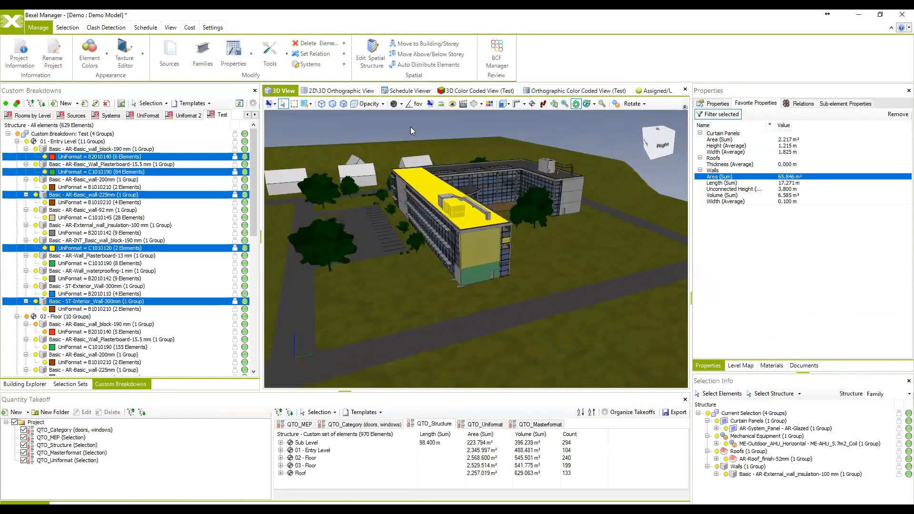
# Replace the current selection with the three exterior walls on the end facade of the near wing
pyautogui.click(411, 126)
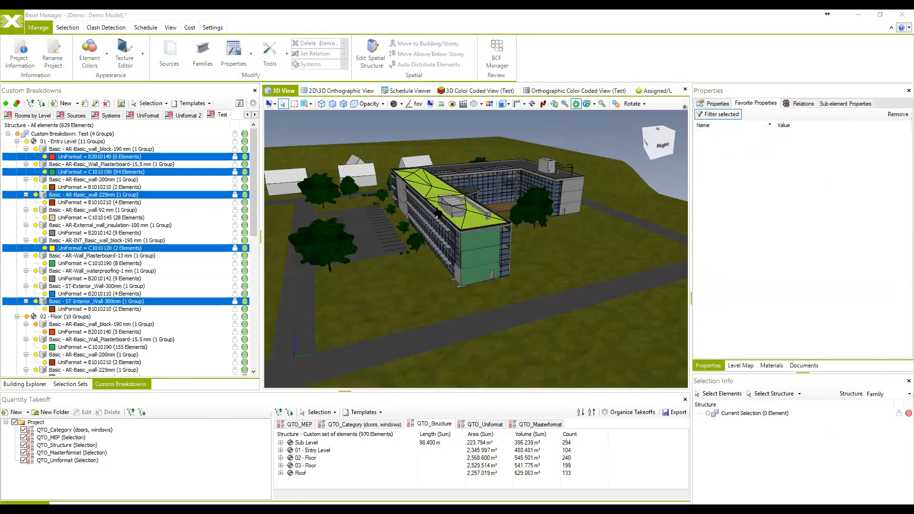
pyautogui.moveTo(437, 213); pyautogui.dragTo(496, 224)
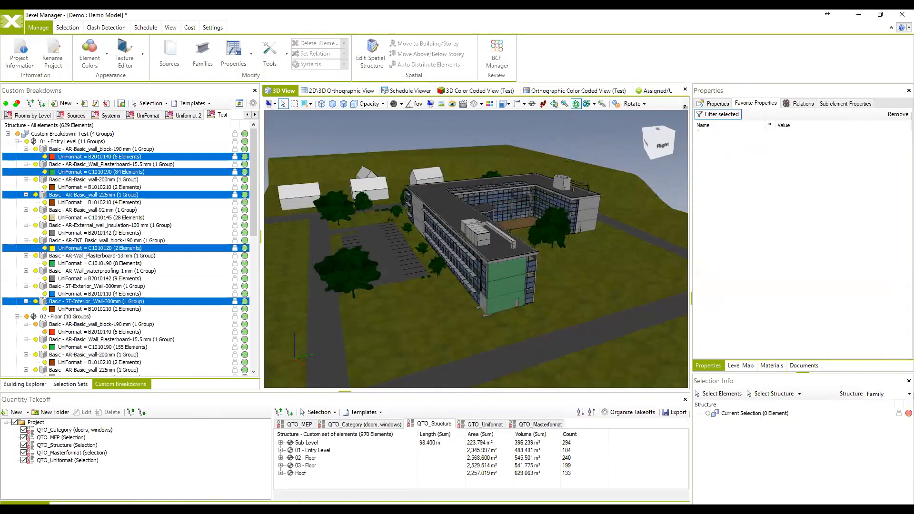
pyautogui.moveTo(378, 166); pyautogui.dragTo(474, 204)
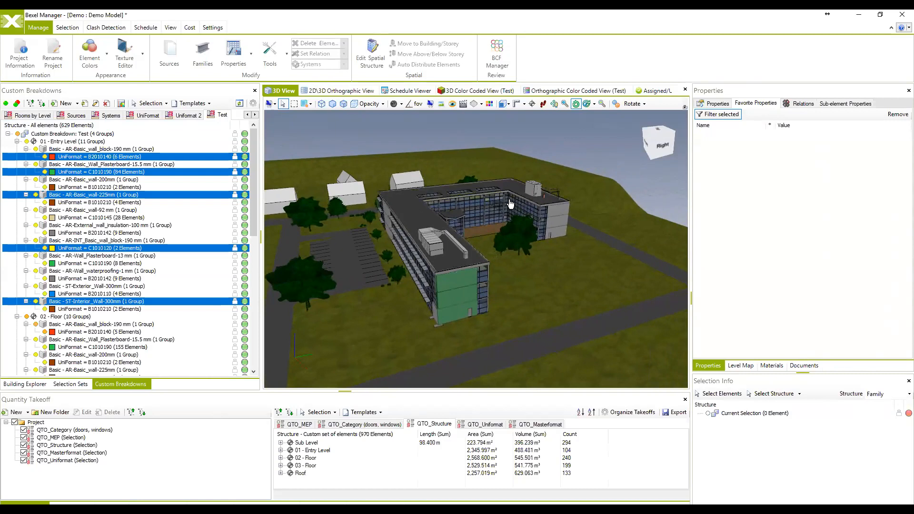
pyautogui.moveTo(514, 218); pyautogui.dragTo(544, 210, button='middle')
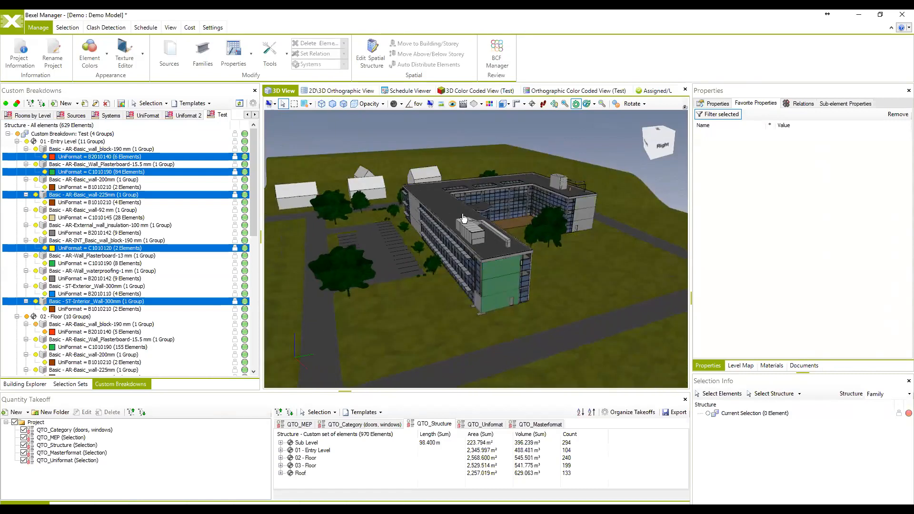
pyautogui.moveTo(470, 222); pyautogui.dragTo(462, 217, button='middle')
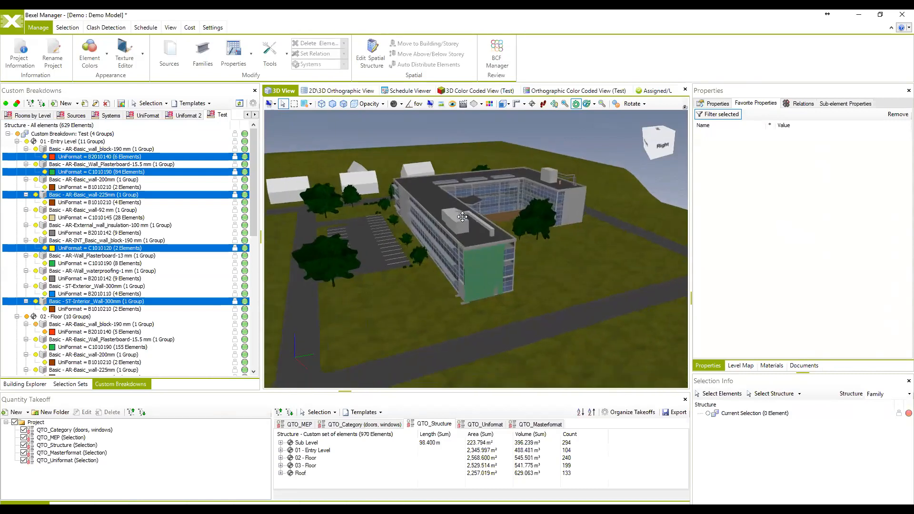
pyautogui.click(492, 276)
pyautogui.keyDown('ctrl'); pyautogui.click(488, 279); pyautogui.keyUp('ctrl')
pyautogui.keyDown('ctrl'); pyautogui.click(487, 289); pyautogui.keyUp('ctrl')
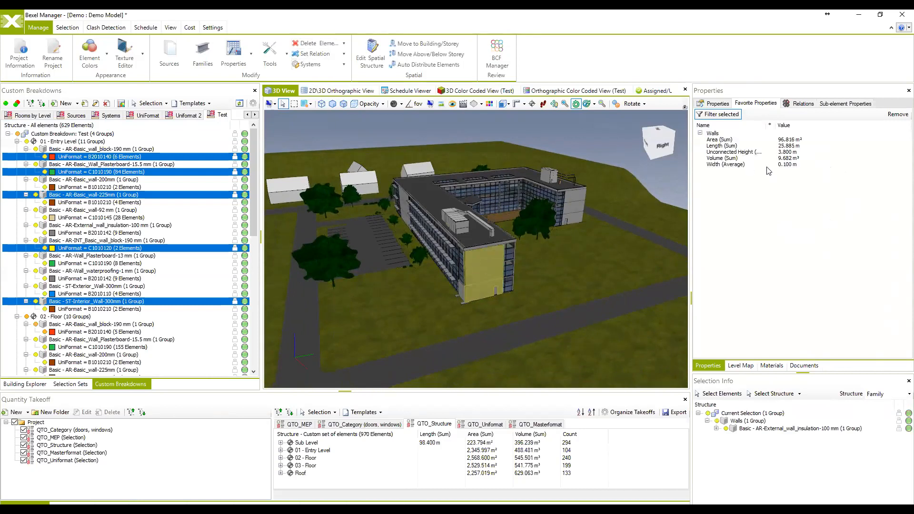
pyautogui.click(704, 365)
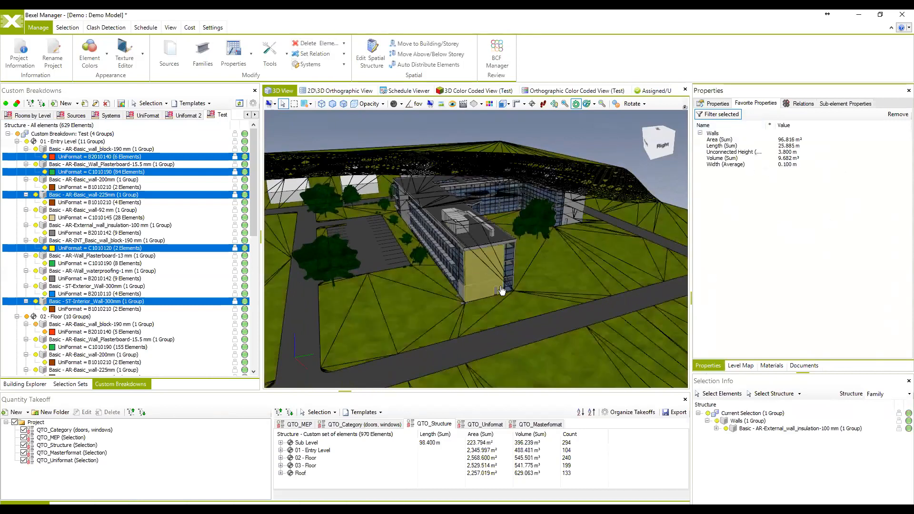
pyautogui.moveTo(498, 280); pyautogui.dragTo(479, 261, button='middle')
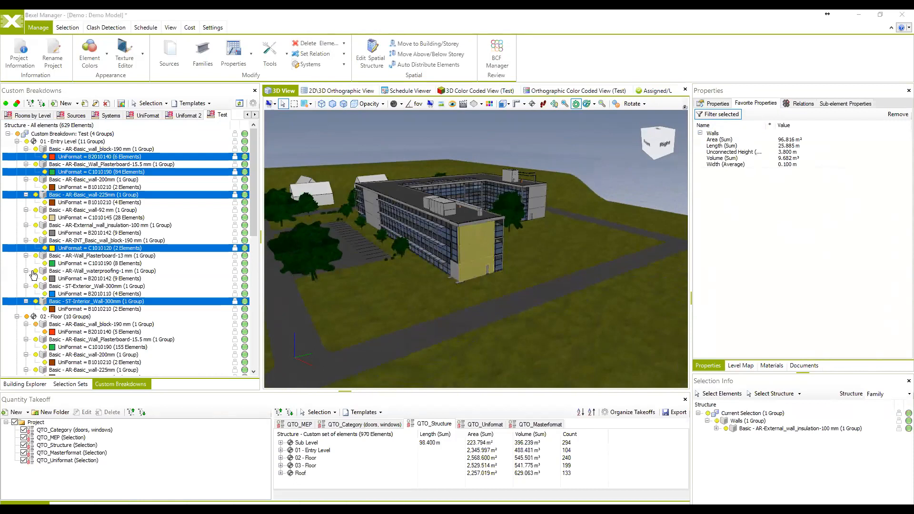
pyautogui.scroll(-1, 429, 272)
pyautogui.moveTo(460, 258); pyautogui.dragTo(489, 246, button='middle')
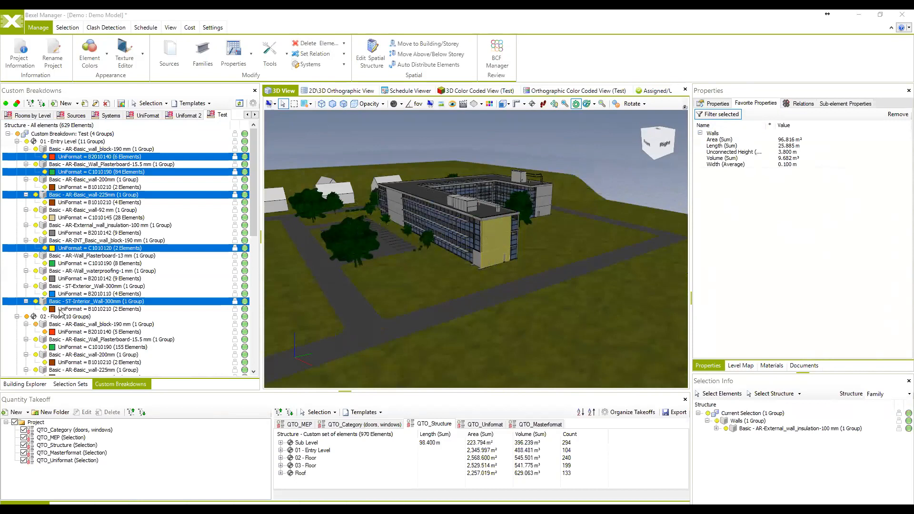
pyautogui.moveTo(447, 226); pyautogui.dragTo(490, 209, button='middle')
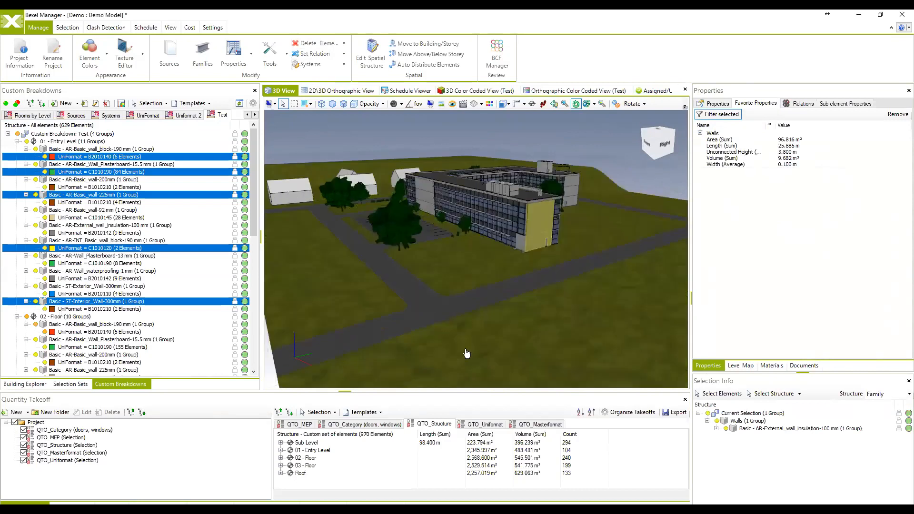
pyautogui.moveTo(437, 316); pyautogui.dragTo(422, 316, button='middle')
pyautogui.moveTo(458, 286); pyautogui.dragTo(446, 285, button='middle')
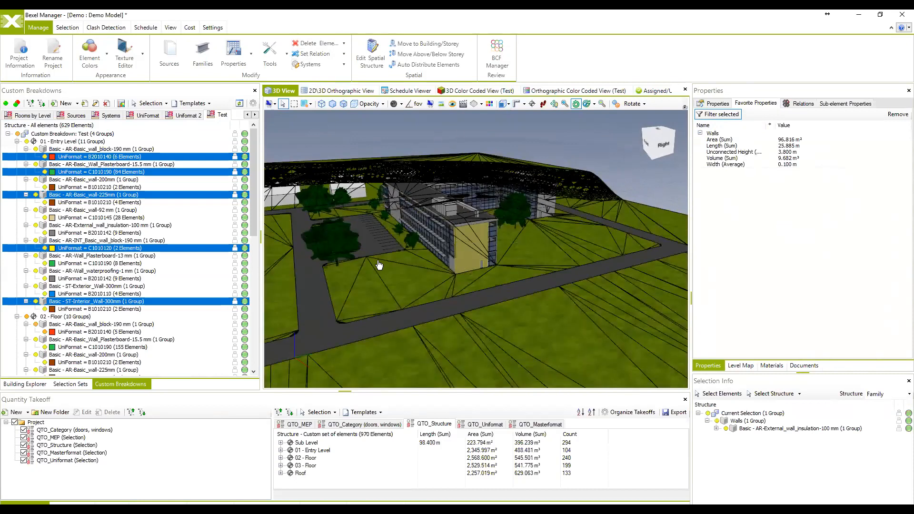
# Restore the program window from its maximized size and expand 01 - Entry Level in the QTO_Structure takeoff to examine its category quantities
pyautogui.click(880, 15)
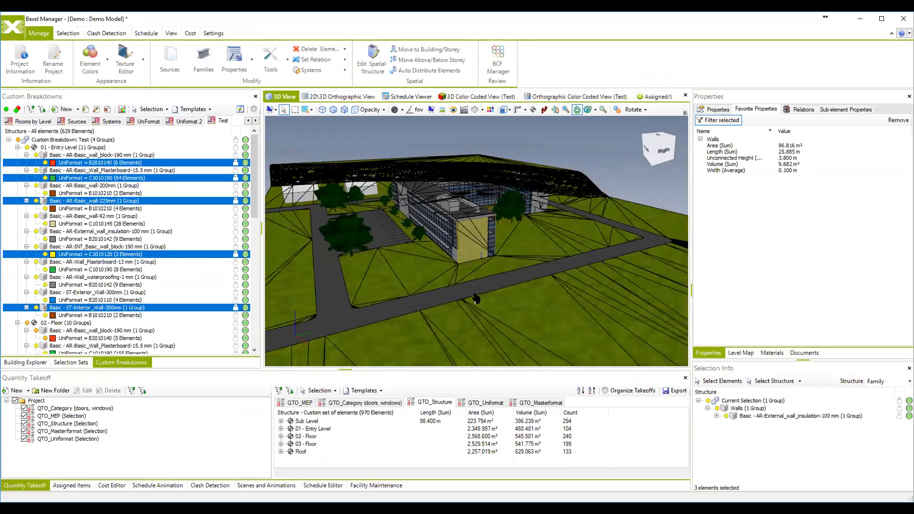
pyautogui.moveTo(485, 266); pyautogui.dragTo(490, 242, button='middle')
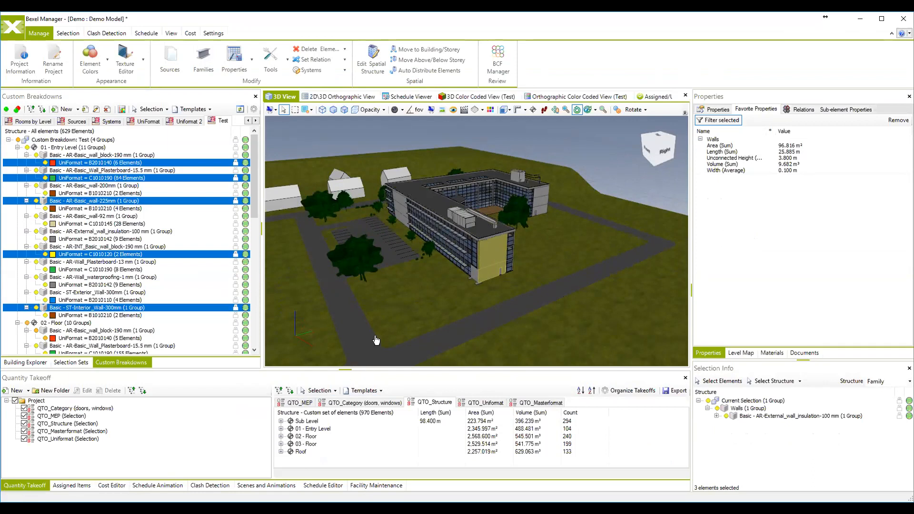
pyautogui.moveTo(500, 232); pyautogui.dragTo(515, 231, button='middle')
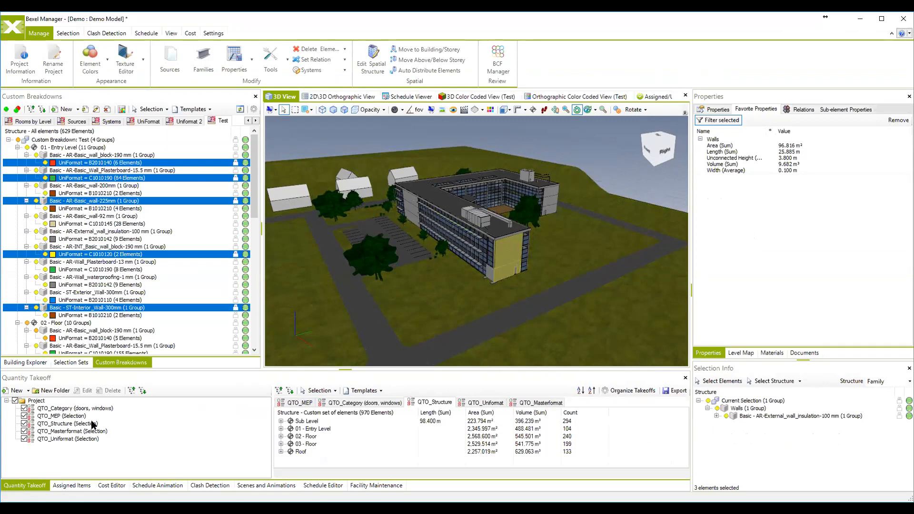
pyautogui.click(313, 429)
pyautogui.click(281, 428)
pyautogui.scroll(-1, 299, 438)
pyautogui.click(280, 444)
pyautogui.scroll(-2, 330, 429)
pyautogui.scroll(3, 332, 433)
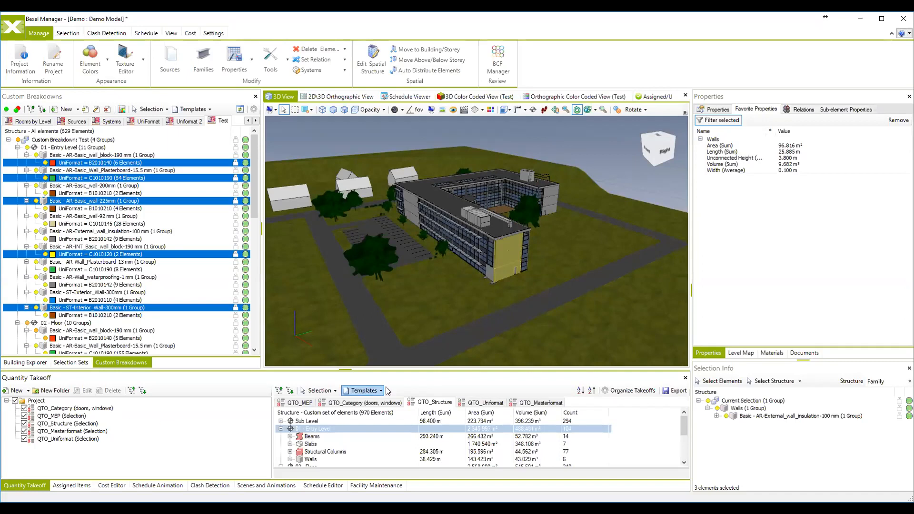
# Open the QTO_Structure takeoff for editing in an enlarged dialog and reset its breakdown tree to the grouping rules
pyautogui.rightClick(432, 406)
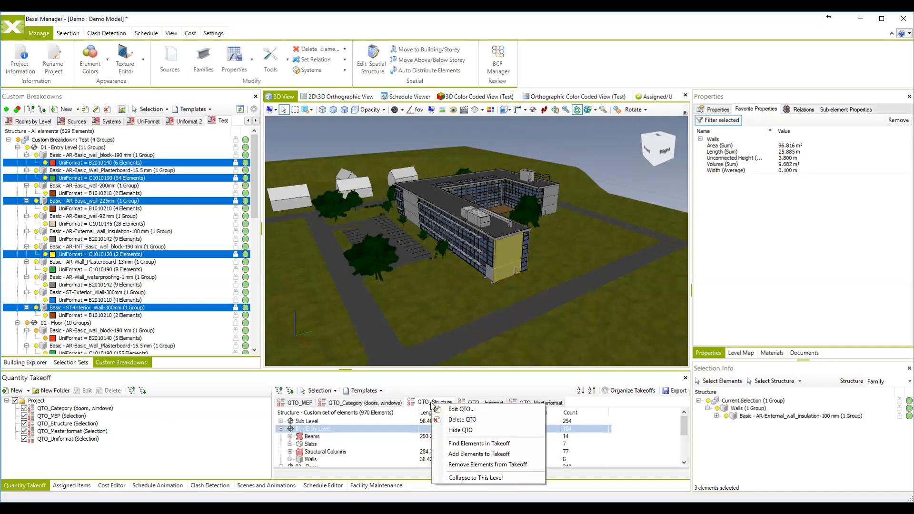
pyautogui.click(460, 409)
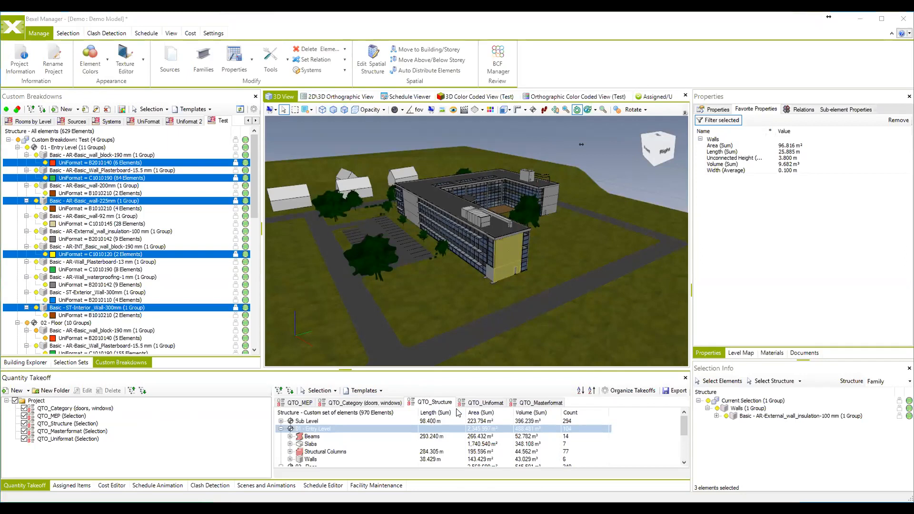
pyautogui.moveTo(438, 151); pyautogui.dragTo(360, 135)
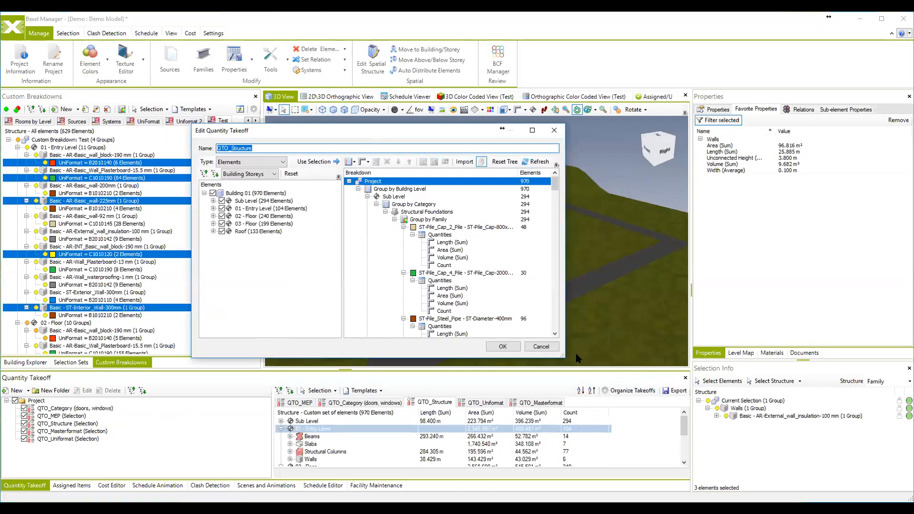
pyautogui.moveTo(561, 354); pyautogui.dragTo(599, 403)
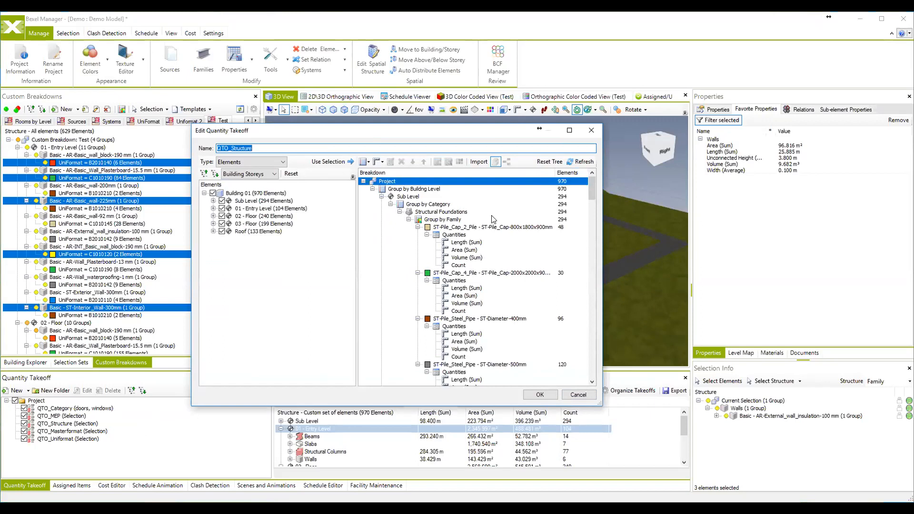
pyautogui.click(547, 162)
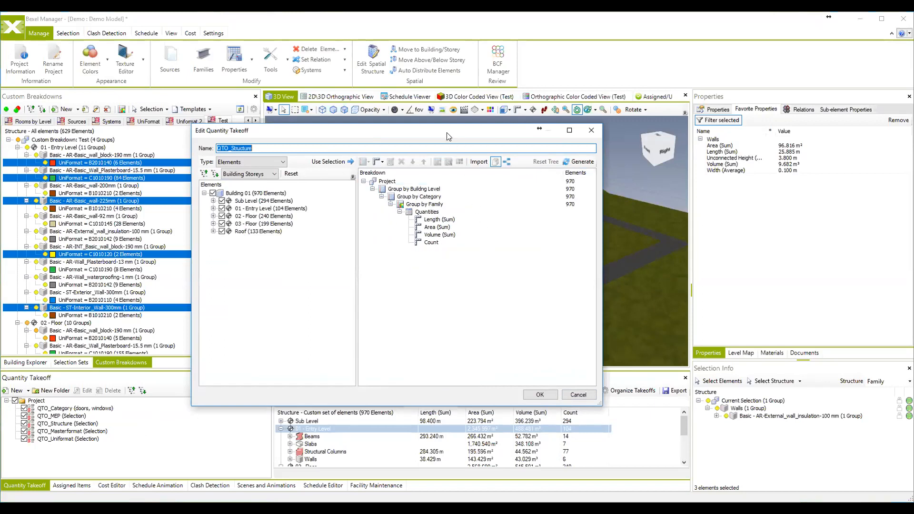
# Review the takeoff's grouping levels by building level, category and family
pyautogui.moveTo(447, 136); pyautogui.dragTo(480, 152)
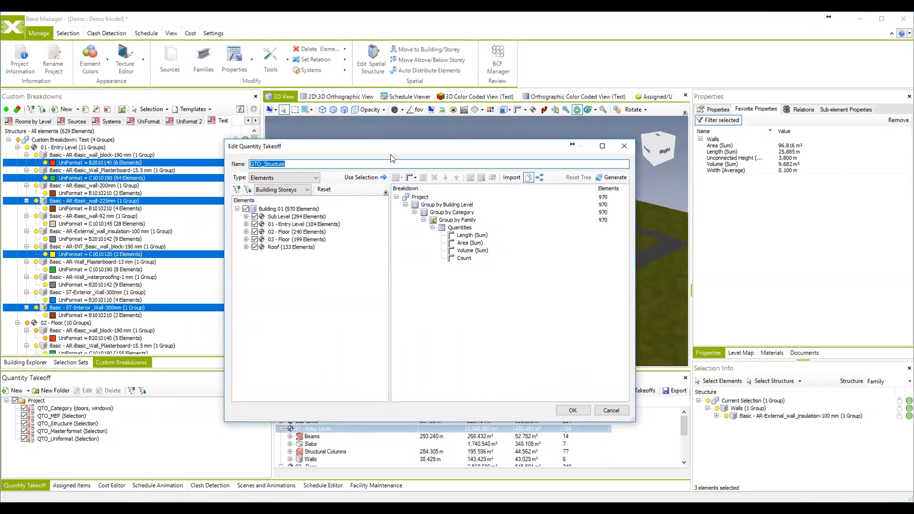
pyautogui.moveTo(456, 147); pyautogui.dragTo(426, 126)
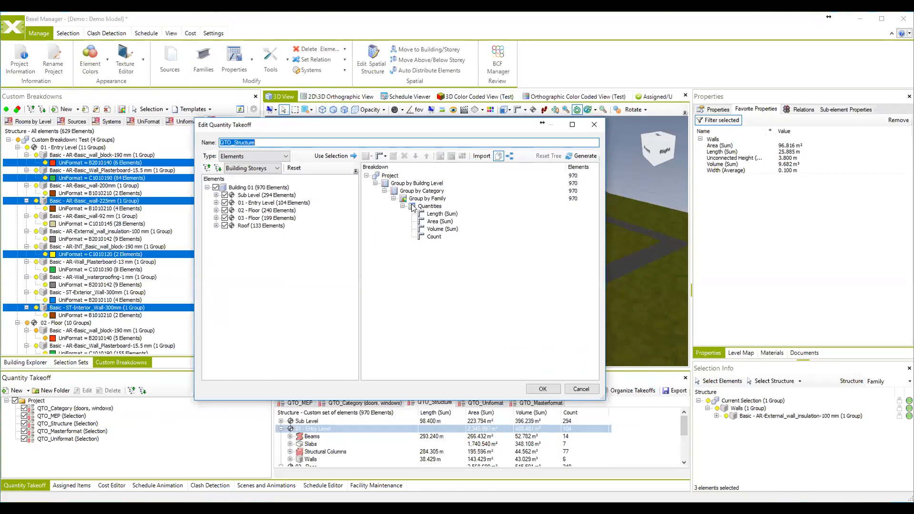
pyautogui.click(421, 185)
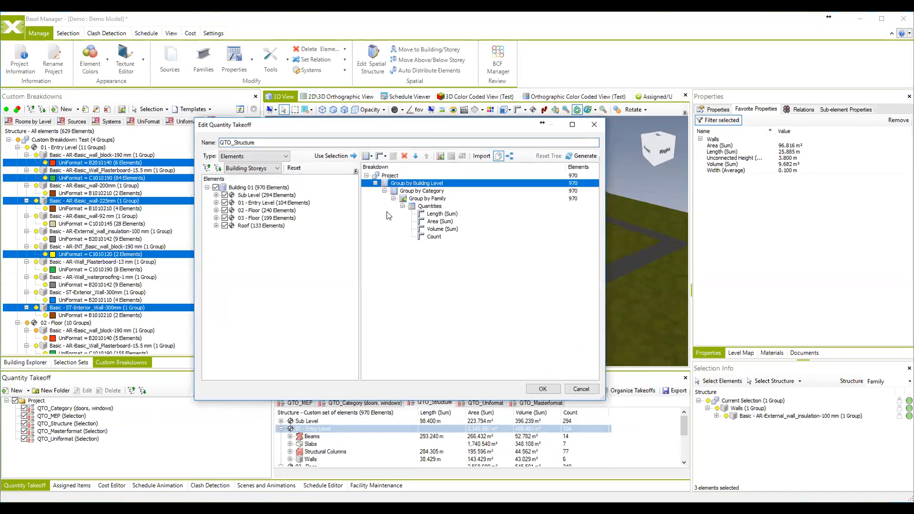
pyautogui.click(432, 193)
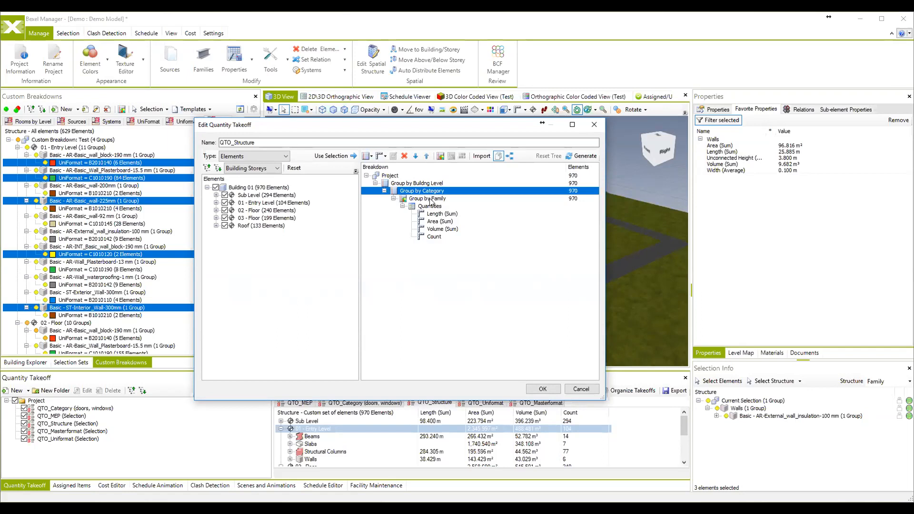
pyautogui.click(437, 199)
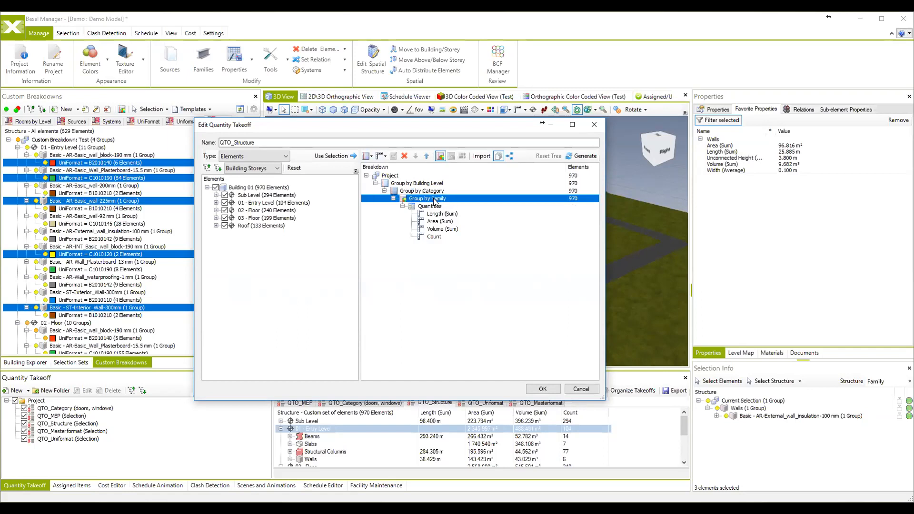
# Review the length, area and volume sums under the takeoff's quantities, and close the takeoff editor
pyautogui.click(452, 213)
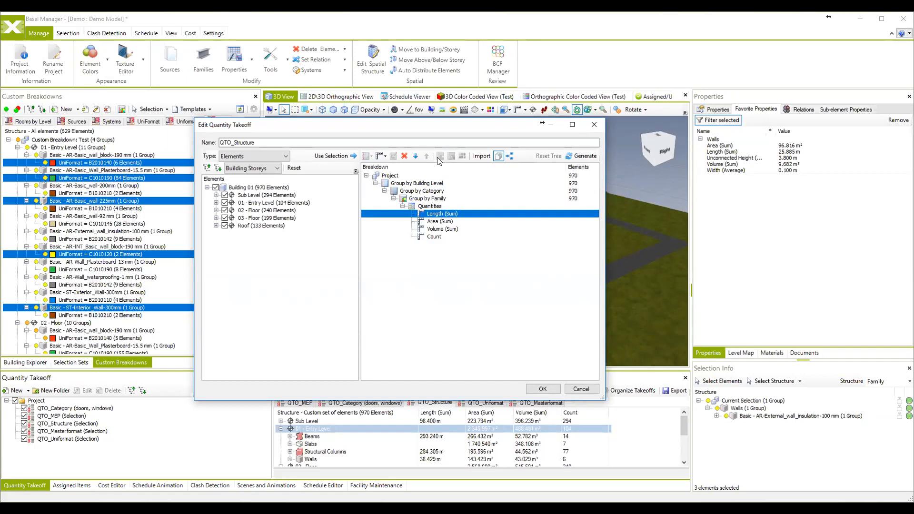
pyautogui.moveTo(423, 125); pyautogui.dragTo(408, 117)
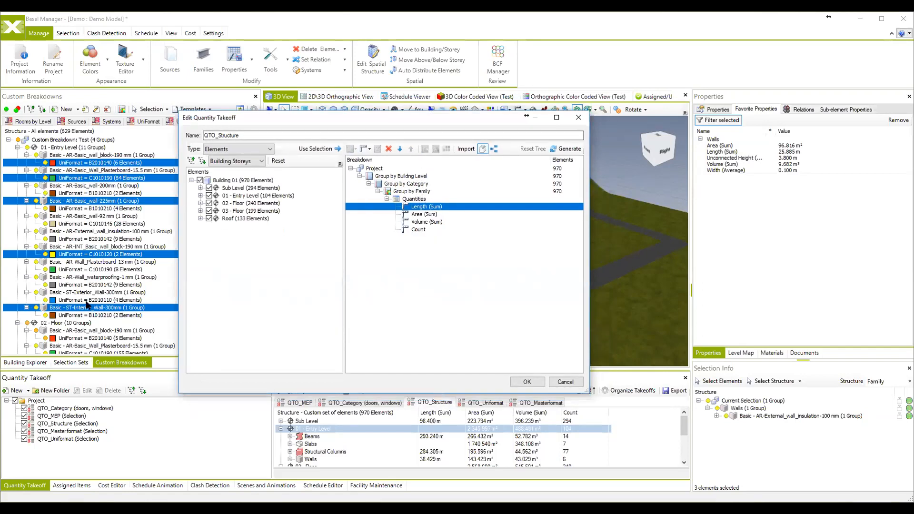
pyautogui.click(428, 199)
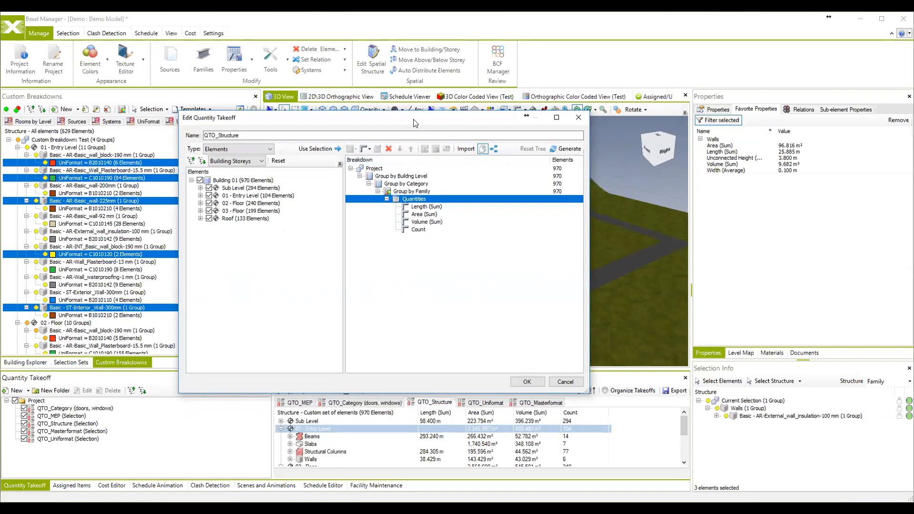
pyautogui.moveTo(414, 123); pyautogui.dragTo(436, 120)
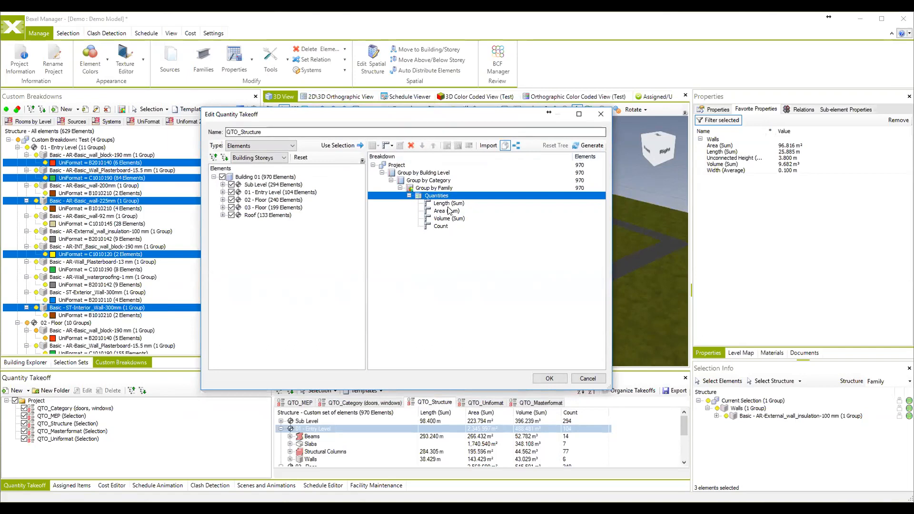
pyautogui.click(446, 205)
pyautogui.click(442, 212)
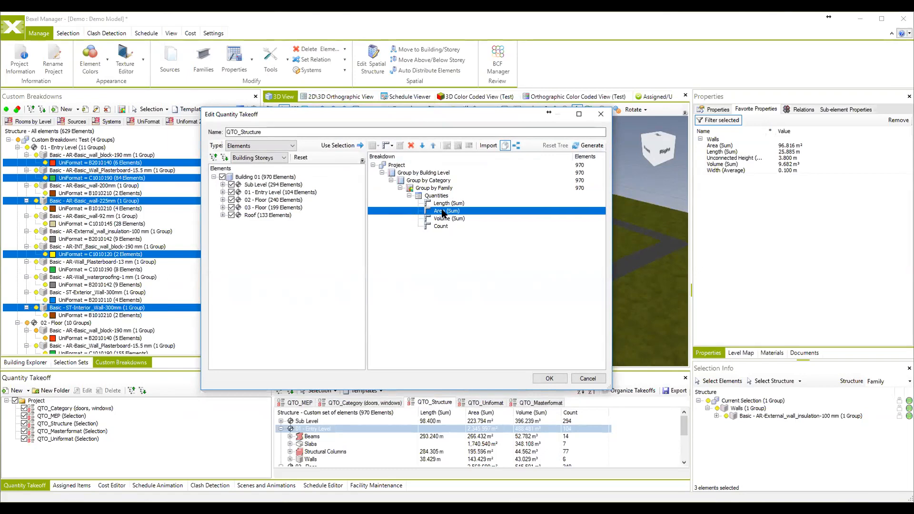
pyautogui.click(442, 219)
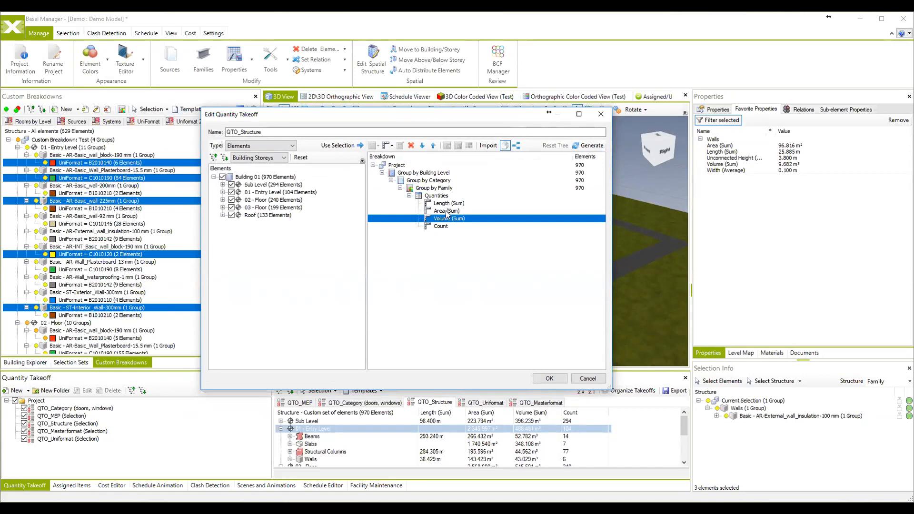
pyautogui.moveTo(447, 117); pyautogui.dragTo(424, 118)
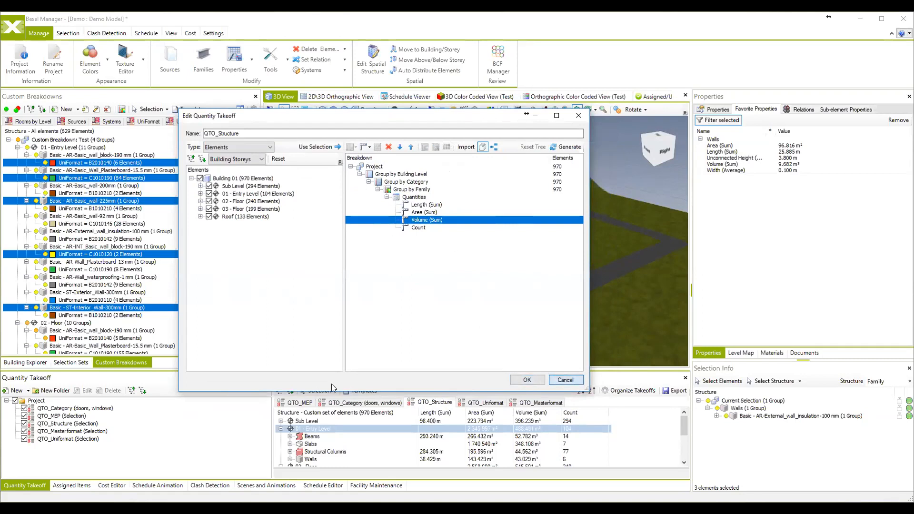
pyautogui.click(541, 384)
# Clear the wall selection and examine the options for creating a quantity takeoff from selected elements or as a blank one
pyautogui.moveTo(434, 275); pyautogui.dragTo(510, 266)
pyautogui.moveTo(510, 265); pyautogui.dragTo(518, 268, button='middle')
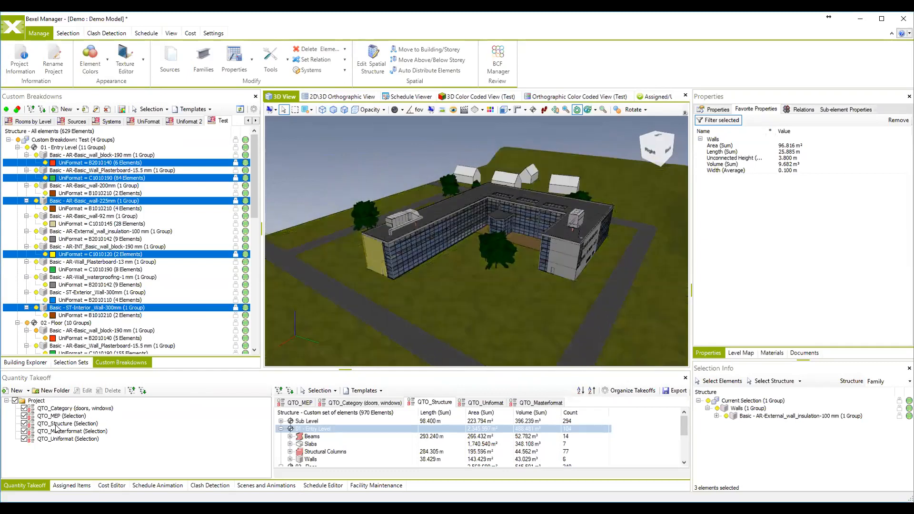
pyautogui.click(28, 390)
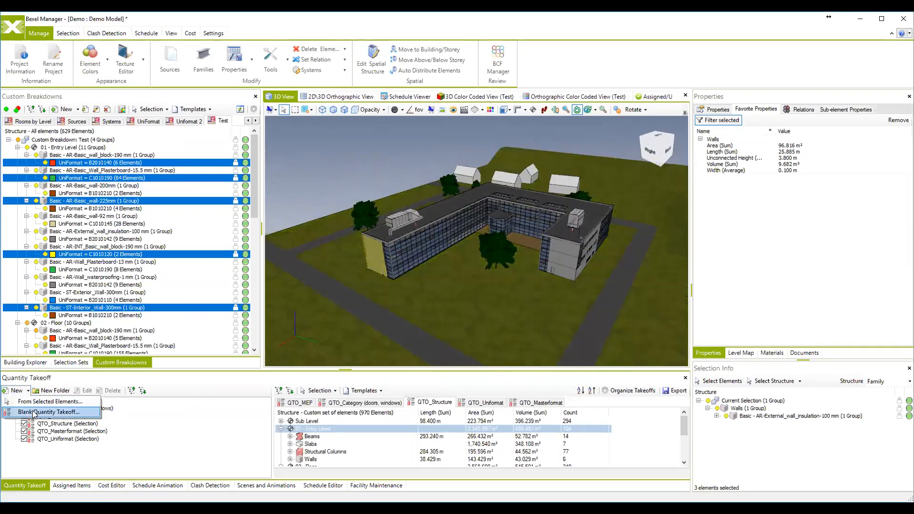
pyautogui.click(364, 183)
pyautogui.moveTo(412, 248); pyautogui.dragTo(430, 249)
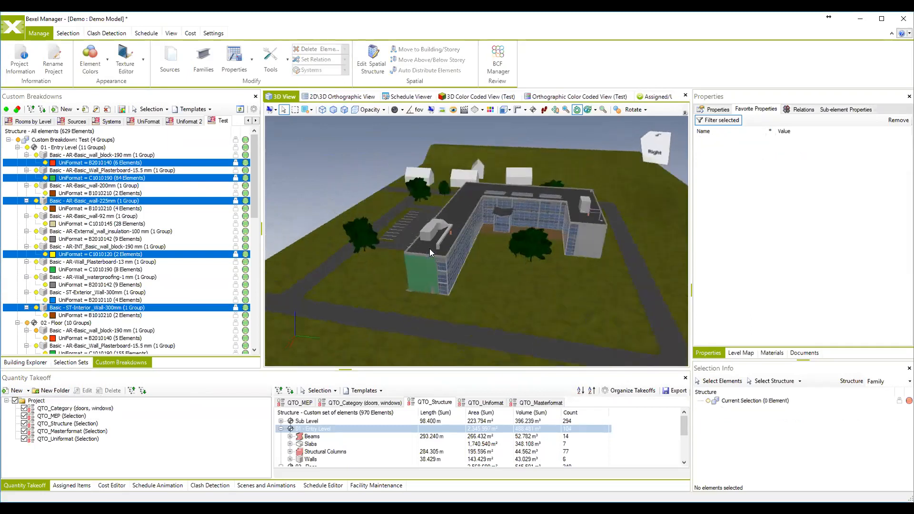
pyautogui.click(28, 391)
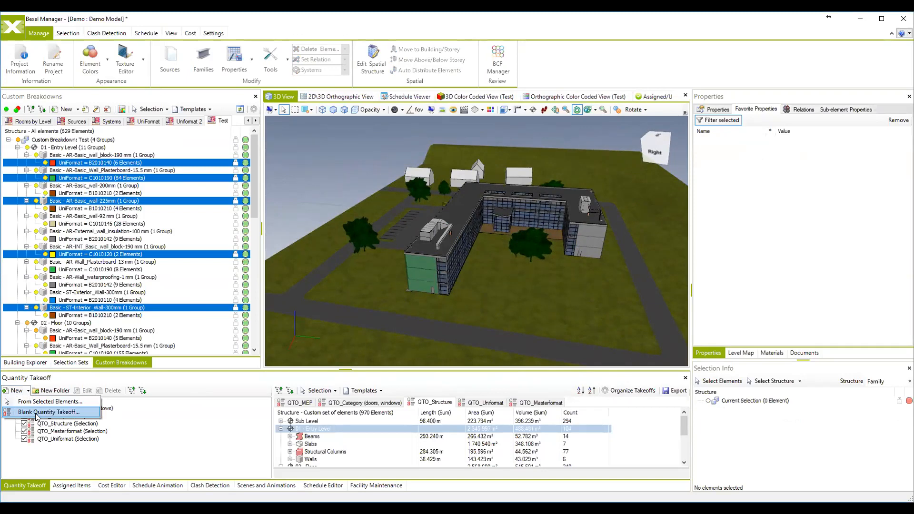
pyautogui.click(464, 177)
# Select the near wing's elements with a selection rectangle, show the option for creating a takeoff from them, and clear the selection
pyautogui.moveTo(531, 131); pyautogui.dragTo(315, 119, button='middle')
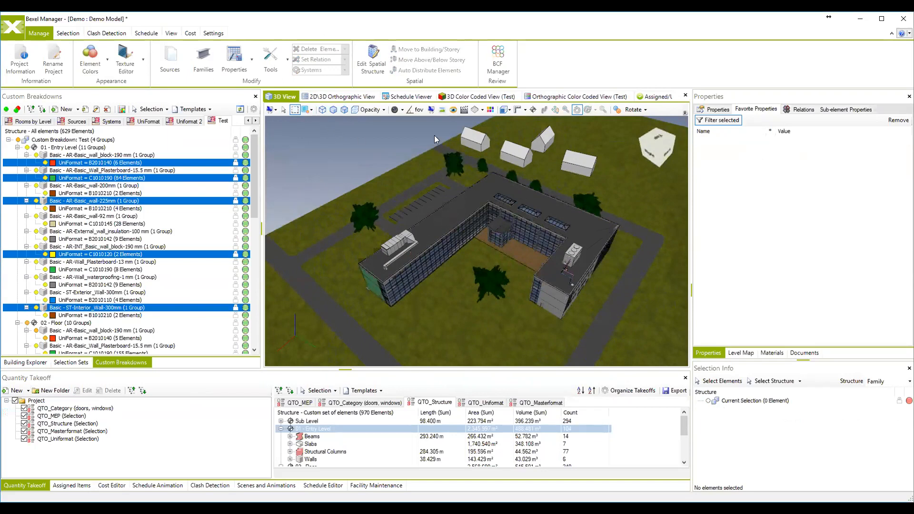
pyautogui.moveTo(331, 332); pyautogui.dragTo(331, 333)
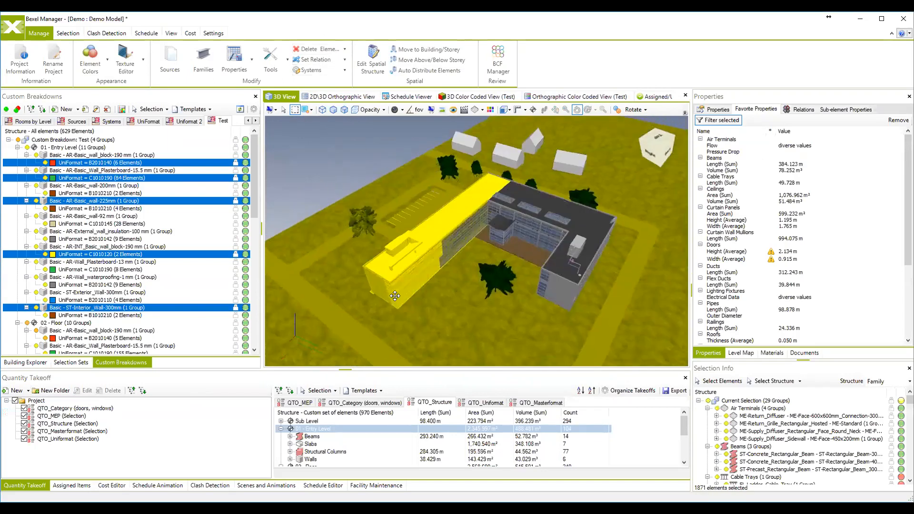
pyautogui.moveTo(357, 316); pyautogui.dragTo(398, 294, button='middle')
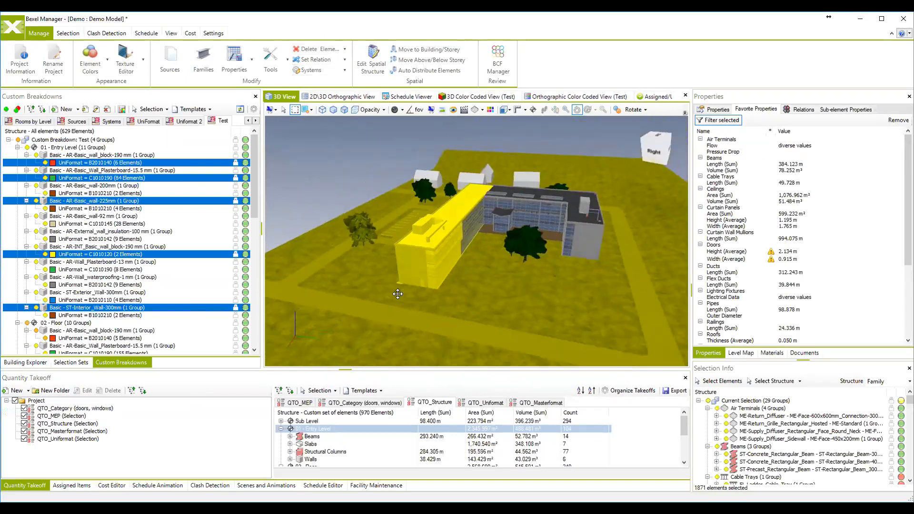
pyautogui.click(28, 391)
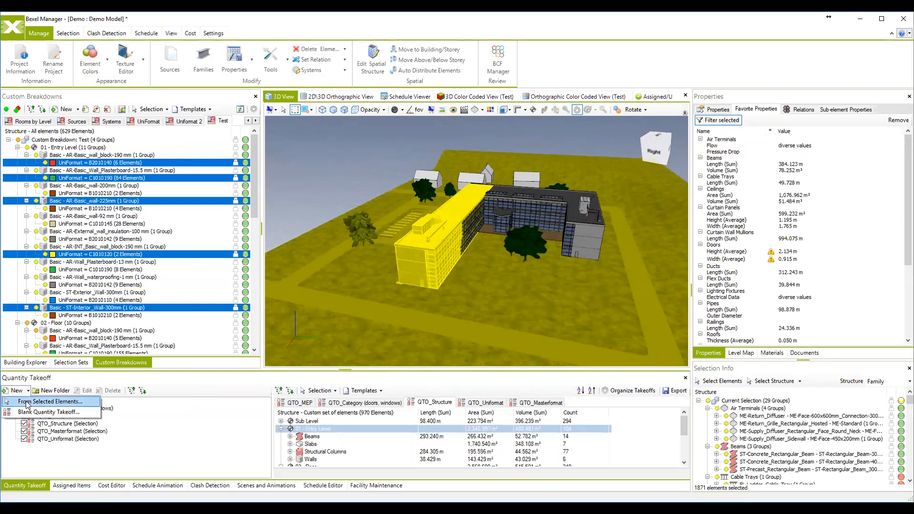
pyautogui.click(357, 173)
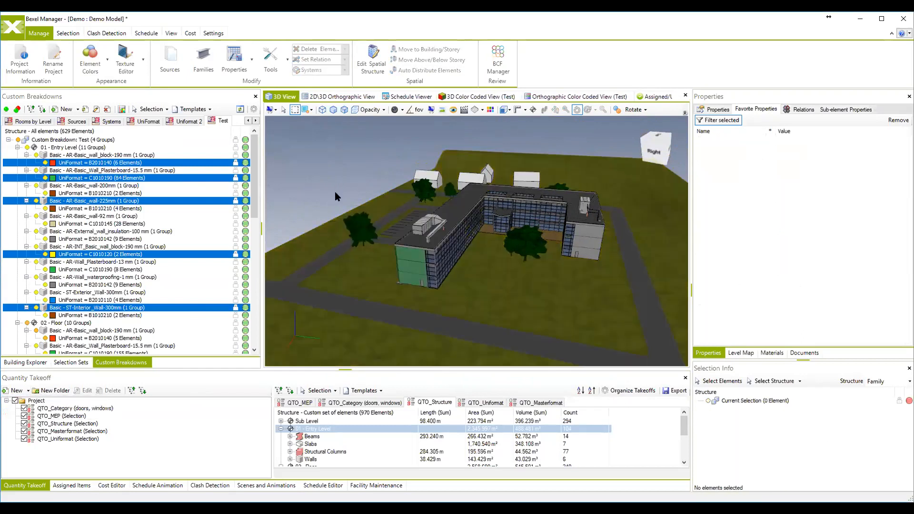
# Start a blank quantity takeoff and fill it with the elements of the Structural Columns category
pyautogui.moveTo(442, 246); pyautogui.dragTo(469, 257, button='middle')
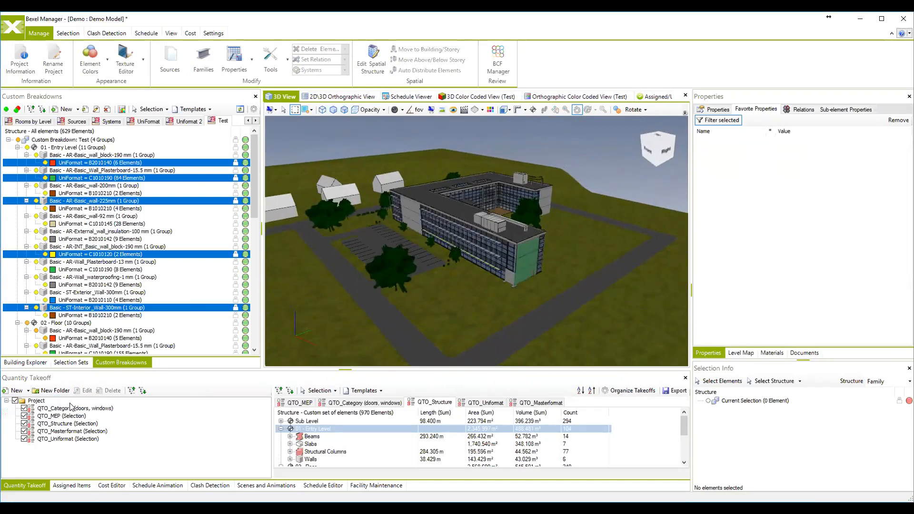
pyautogui.click(24, 390)
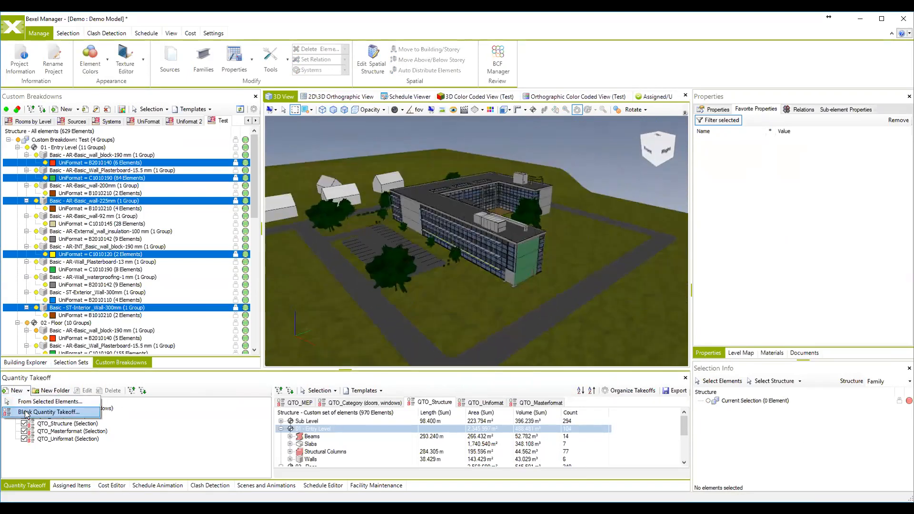
pyautogui.click(26, 412)
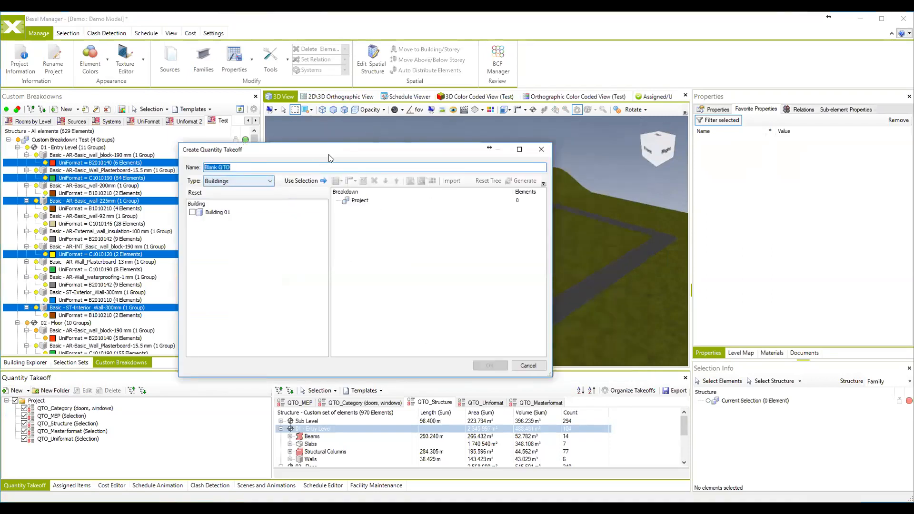
pyautogui.moveTo(334, 156); pyautogui.dragTo(350, 139)
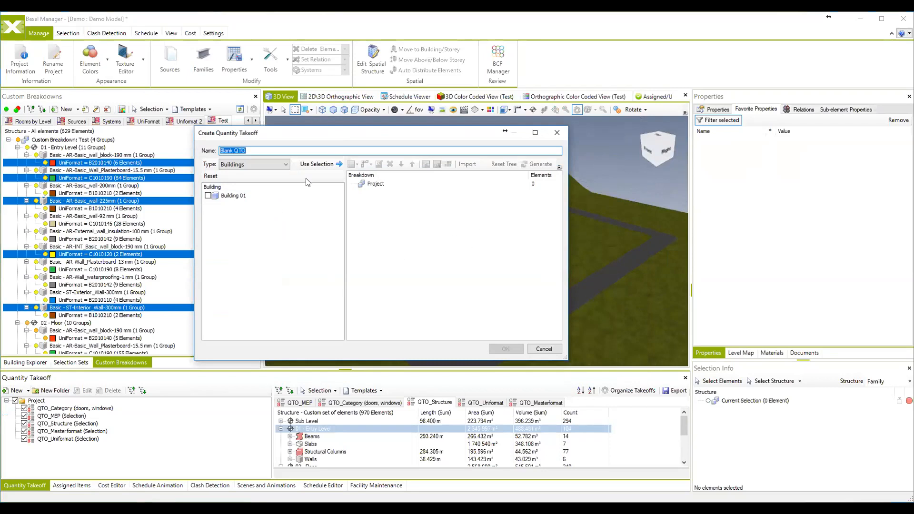
pyautogui.click(286, 164)
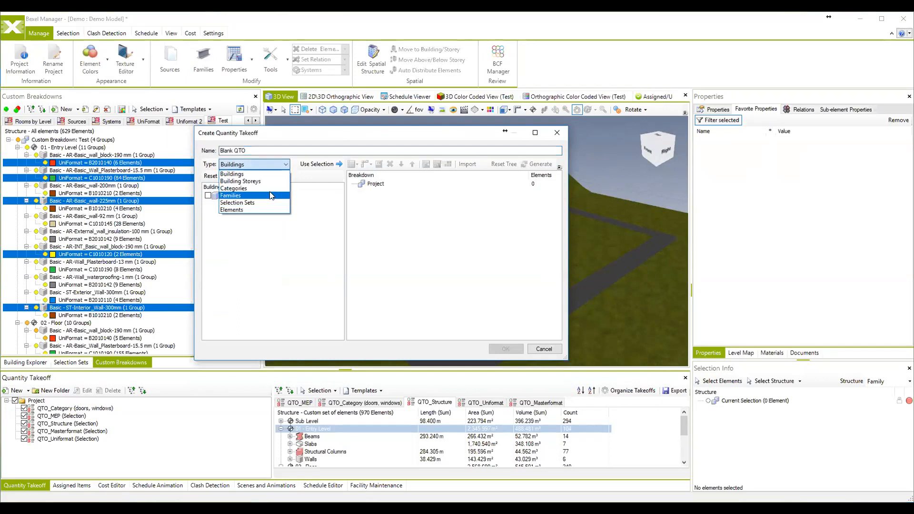
pyautogui.click(271, 189)
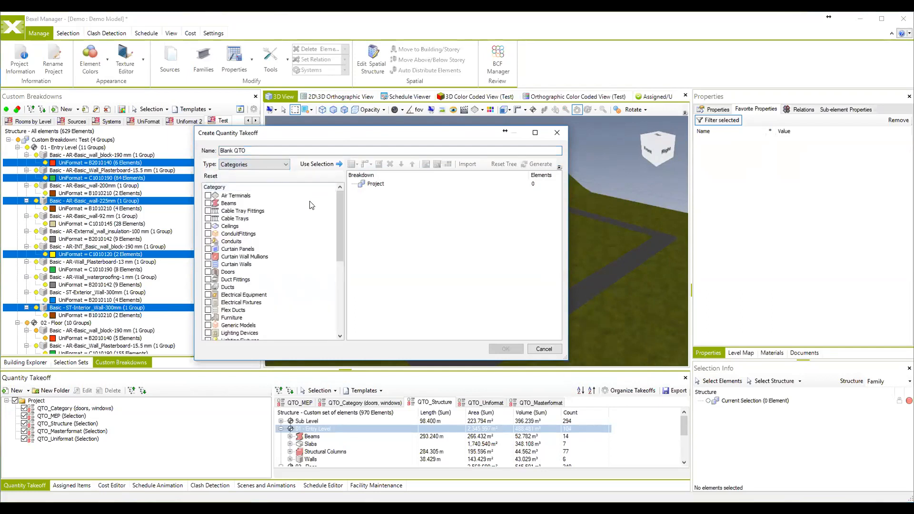
pyautogui.scroll(-5, 311, 221)
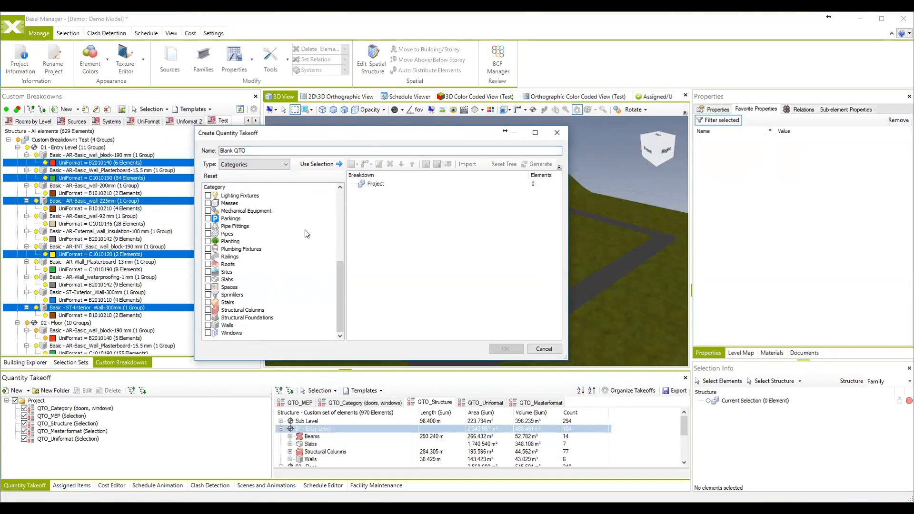
pyautogui.click(331, 220)
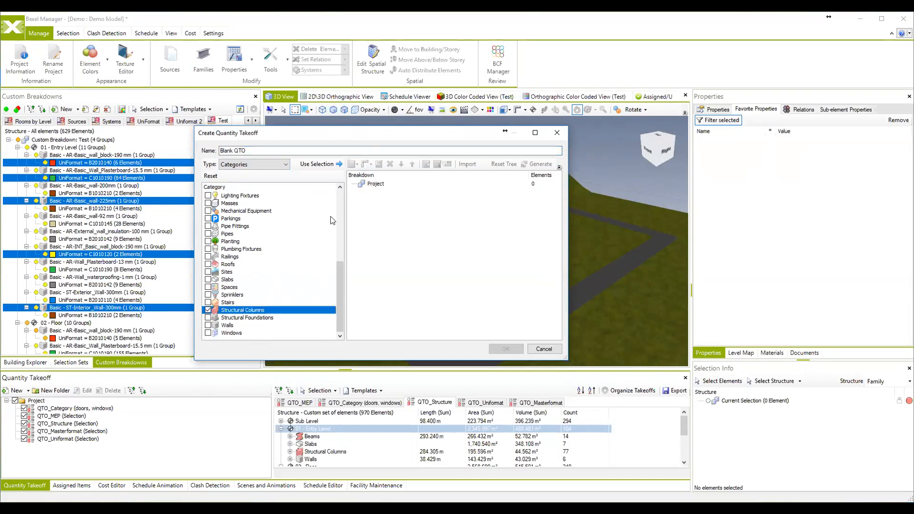
pyautogui.click(335, 165)
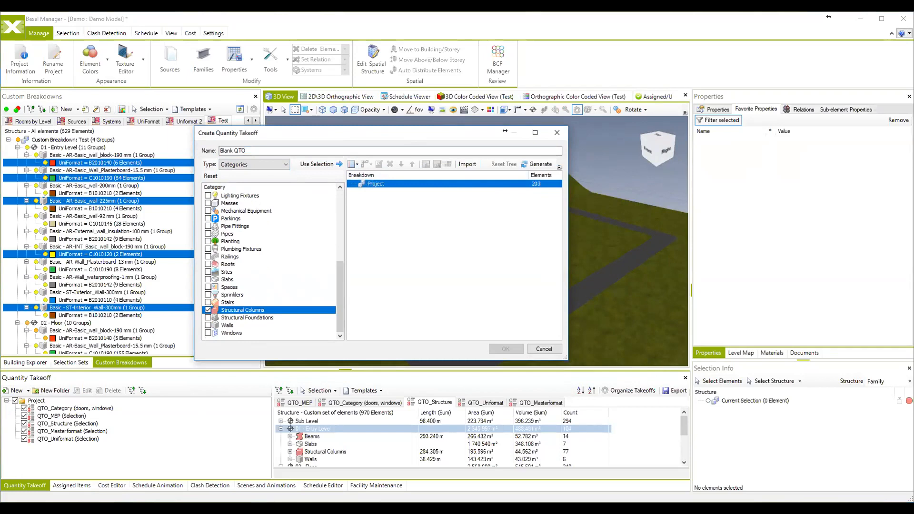
# Group the takeoff's project breakdown by Building Level, with a Family grouping rule beneath it
pyautogui.rightClick(397, 186)
pyautogui.moveTo(432, 190)
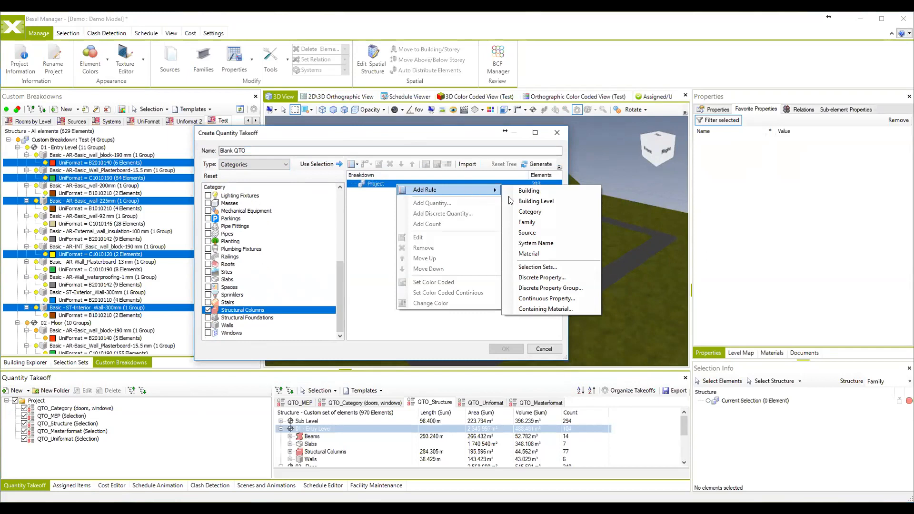
pyautogui.click(548, 202)
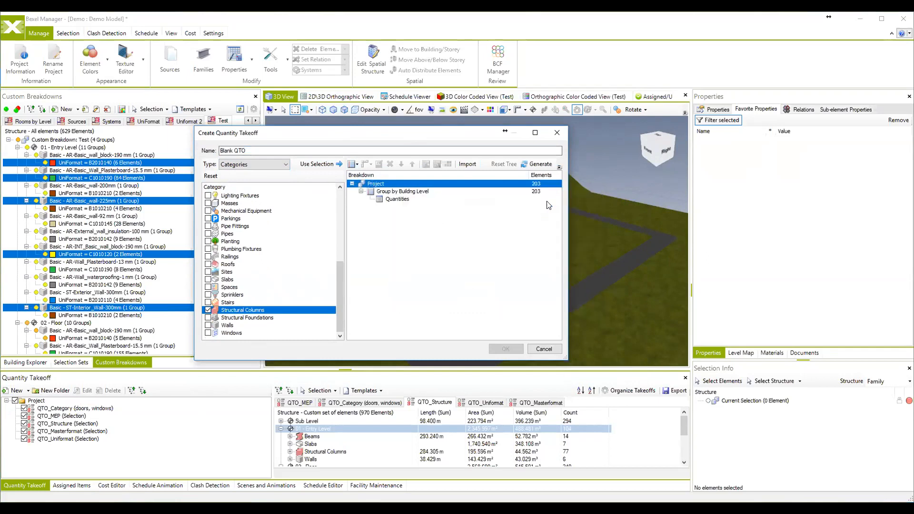
pyautogui.click(402, 190)
pyautogui.rightClick(405, 192)
pyautogui.moveTo(463, 197)
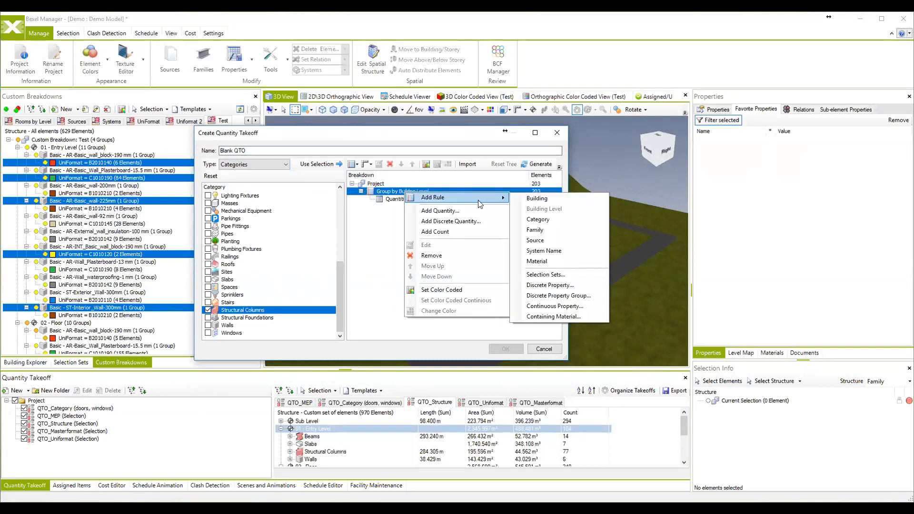
pyautogui.click(542, 231)
# Add the Volume quantity, summed in cubic meters, to the takeoff's quantities, filtering the available quantities by "vol"
pyautogui.click(411, 200)
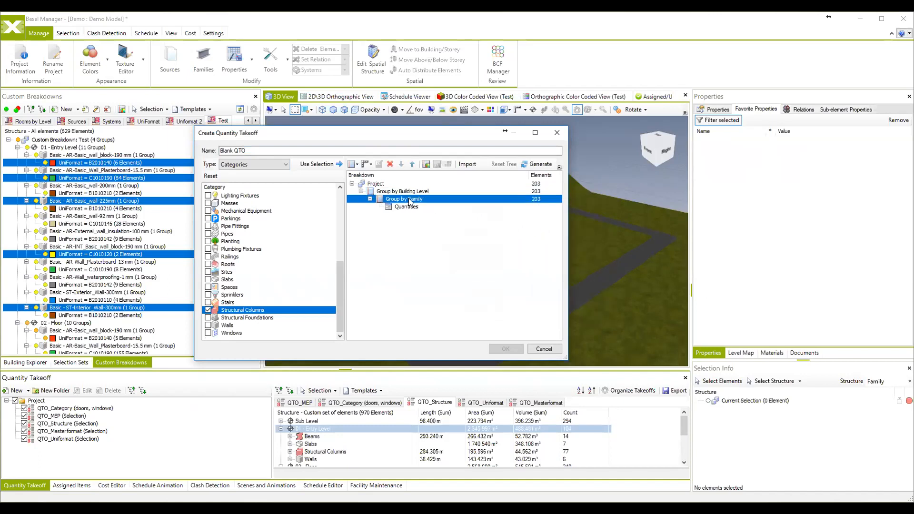
pyautogui.click(412, 207)
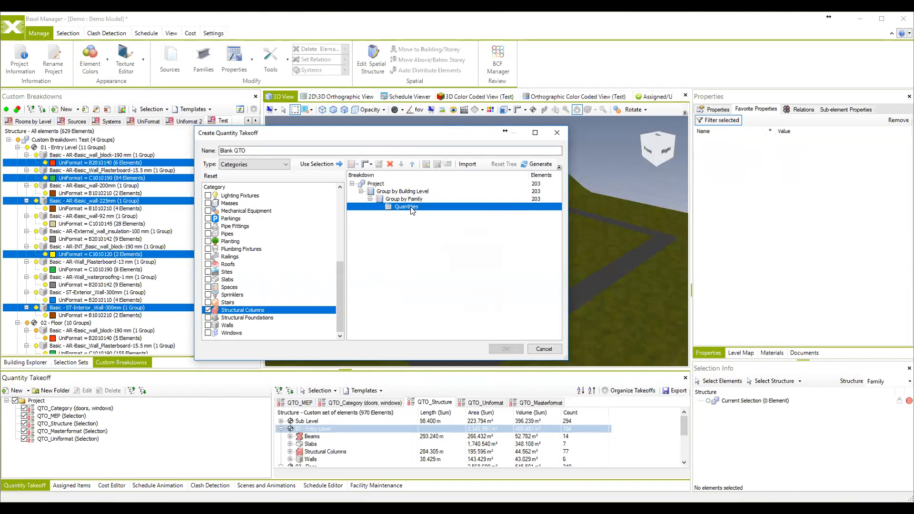
pyautogui.rightClick(412, 210)
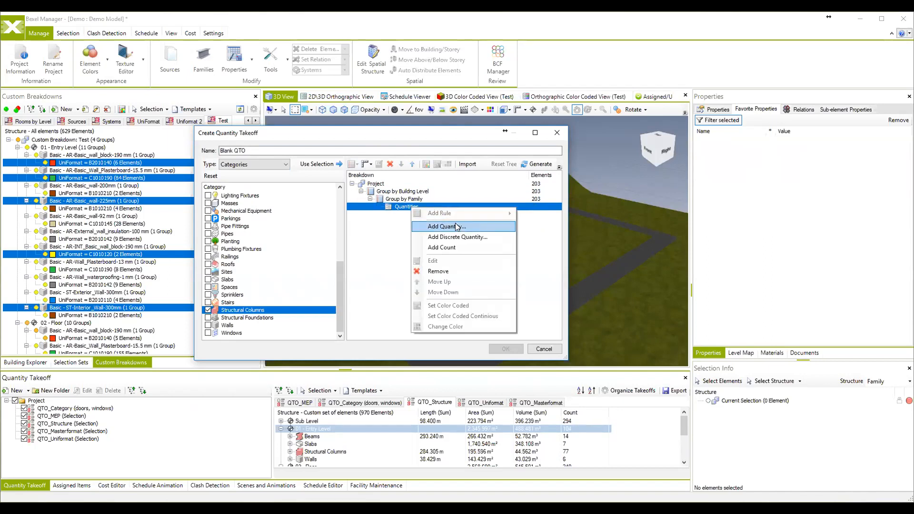
pyautogui.click(447, 227)
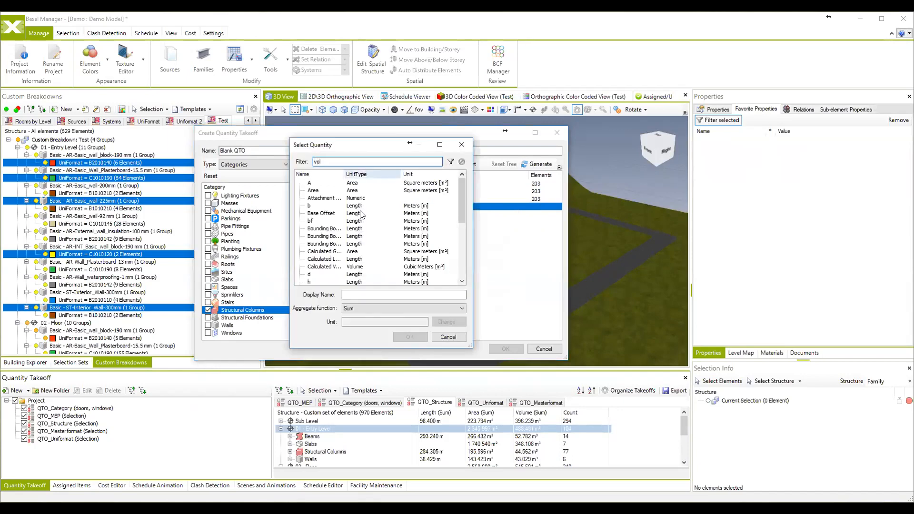
pyautogui.click(450, 162)
pyautogui.click(322, 191)
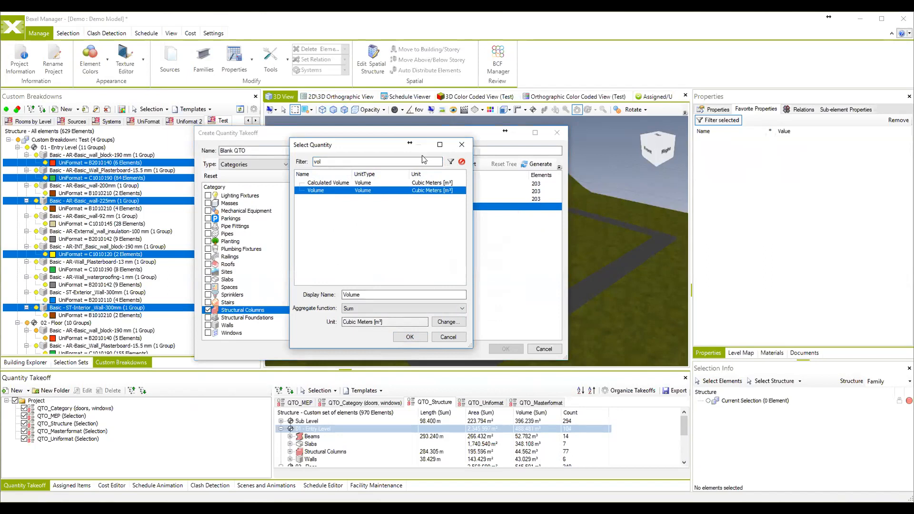
pyautogui.moveTo(383, 162); pyautogui.dragTo(285, 168)
pyautogui.press('BackSpace')
pyautogui.click(448, 163)
pyautogui.click(407, 163)
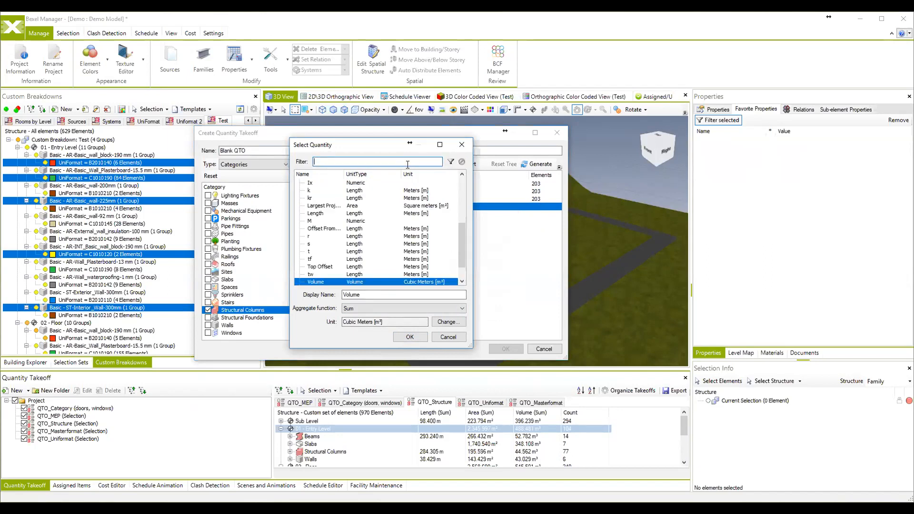
pyautogui.click(448, 162)
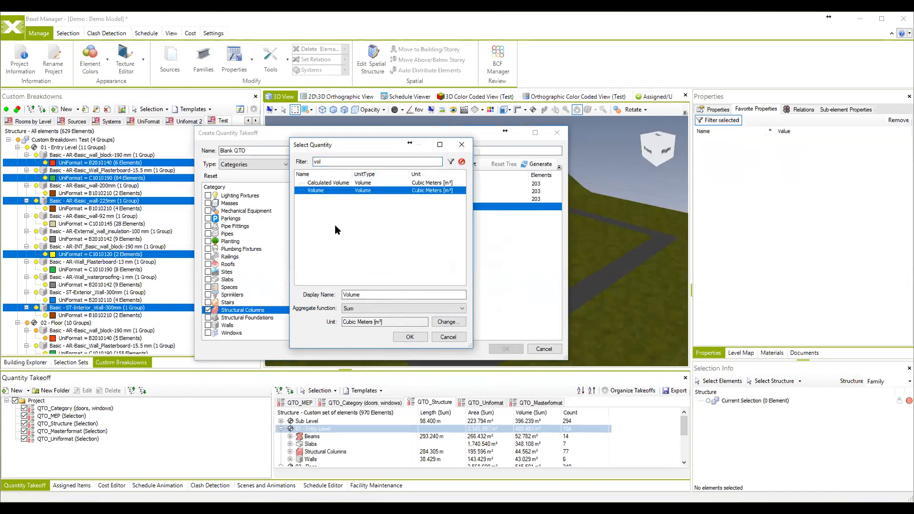
pyautogui.click(409, 337)
# Add the Length quantity, summed in meters, and an element Count to the takeoff's quantities
pyautogui.click(410, 215)
pyautogui.rightClick(410, 216)
pyautogui.click(447, 236)
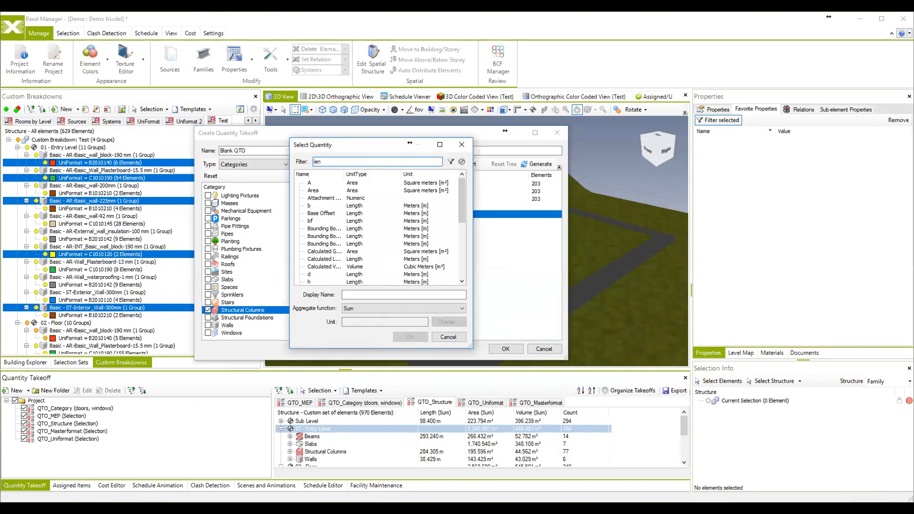
pyautogui.click(450, 162)
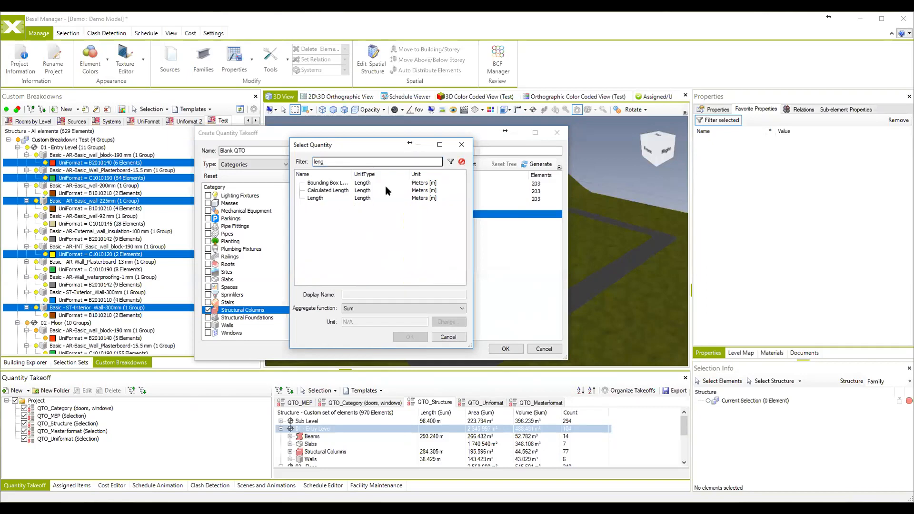
pyautogui.click(328, 198)
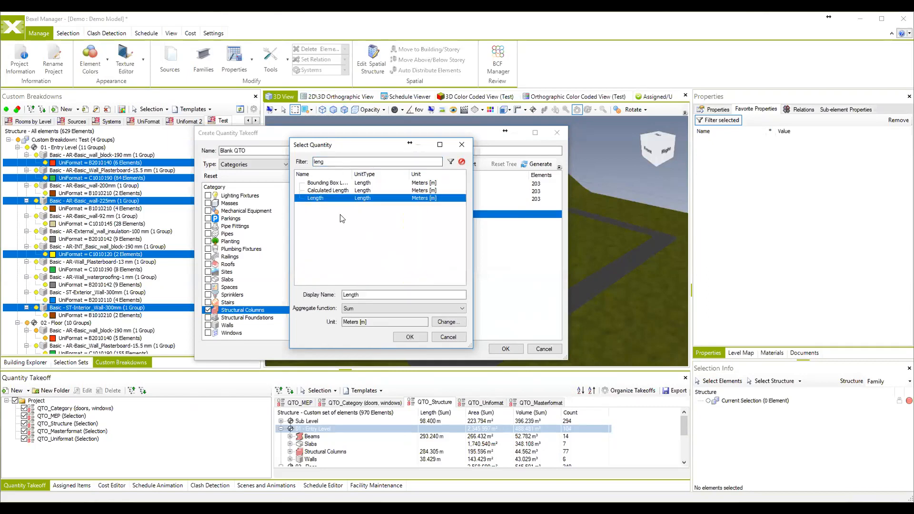
pyautogui.click(409, 337)
pyautogui.rightClick(407, 207)
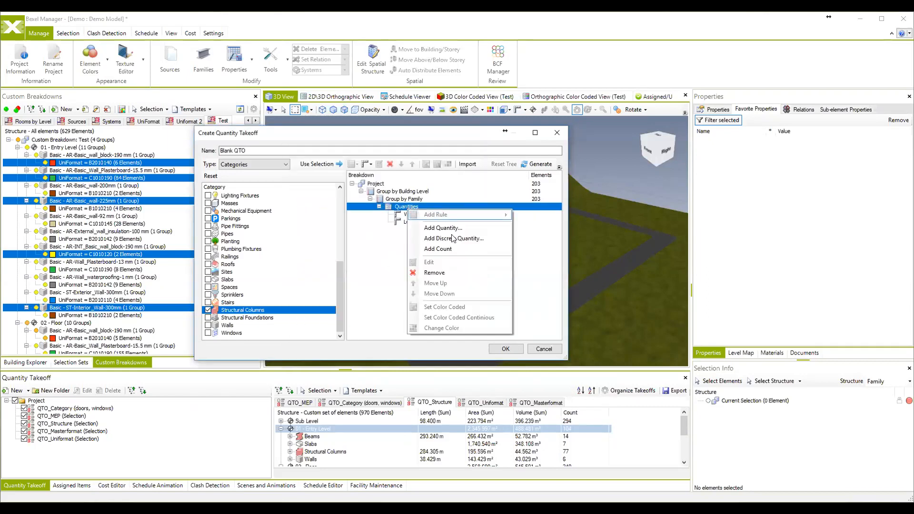
pyautogui.click(447, 249)
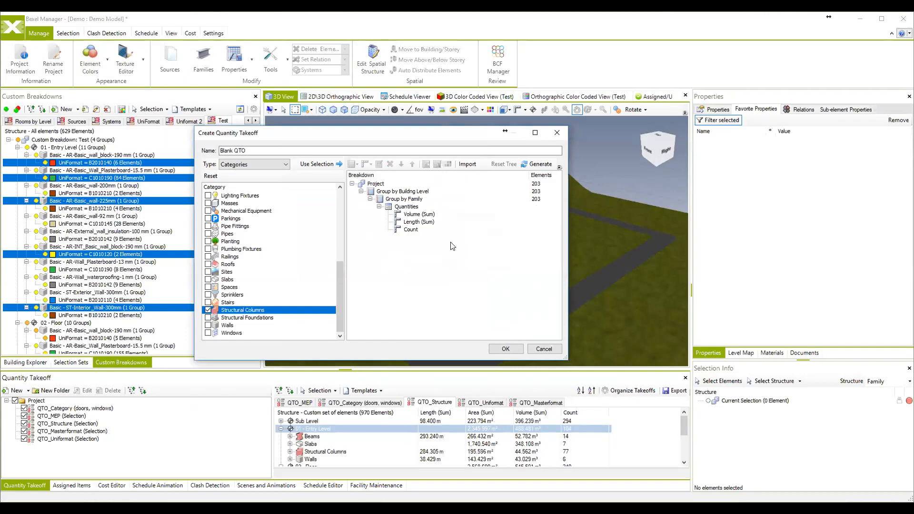
# Color-code the Family grouping, name the takeoff "Str. columns" and create it
pyautogui.click(405, 201)
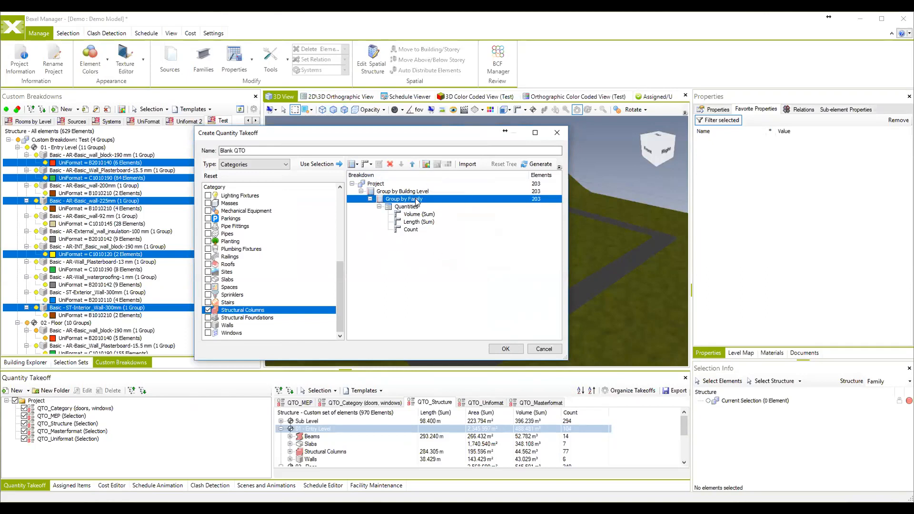
pyautogui.click(426, 164)
pyautogui.moveTo(257, 151); pyautogui.dragTo(198, 153)
pyautogui.write('Str. columns')
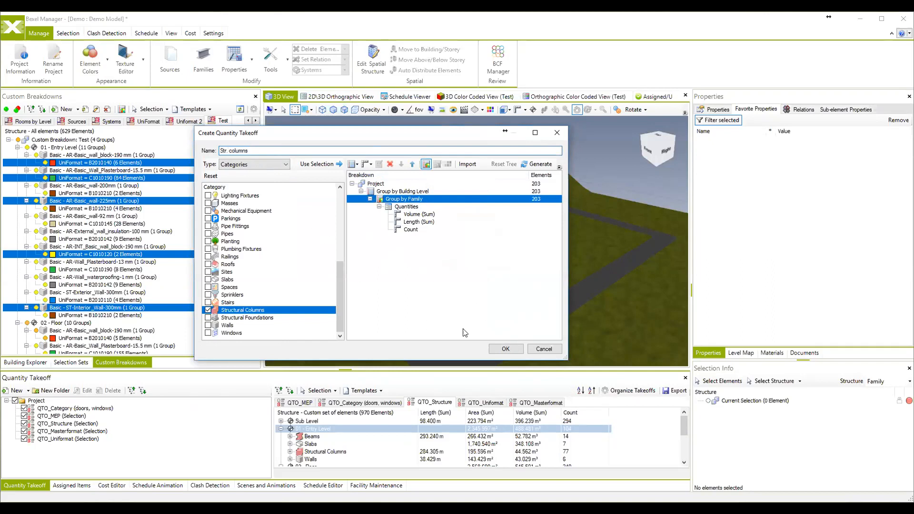
pyautogui.click(505, 349)
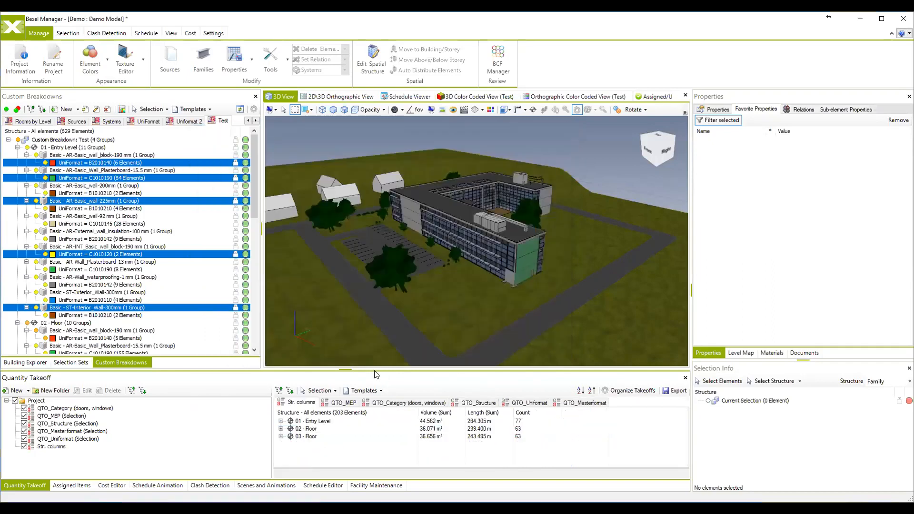
# Enlarge the takeoff results area and expand the building levels to examine the volume, length and count per column family
pyautogui.moveTo(383, 370); pyautogui.dragTo(383, 288)
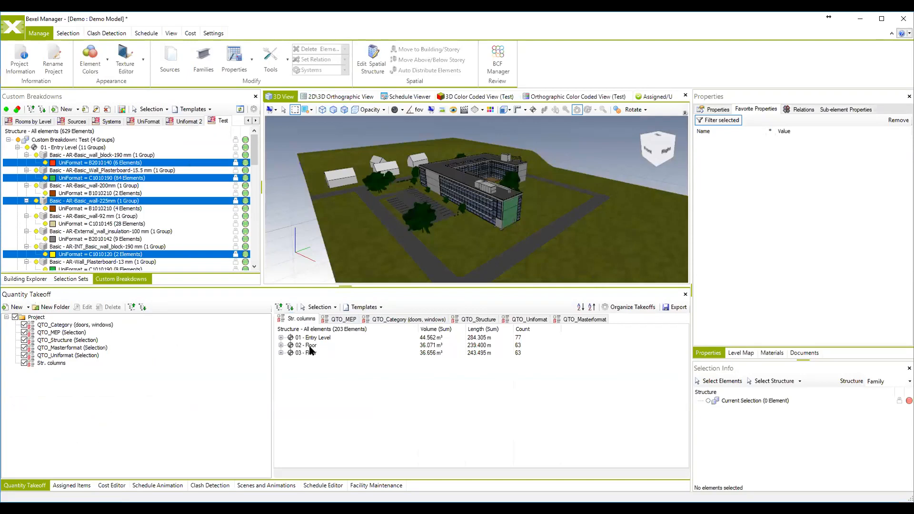
pyautogui.doubleClick(317, 338)
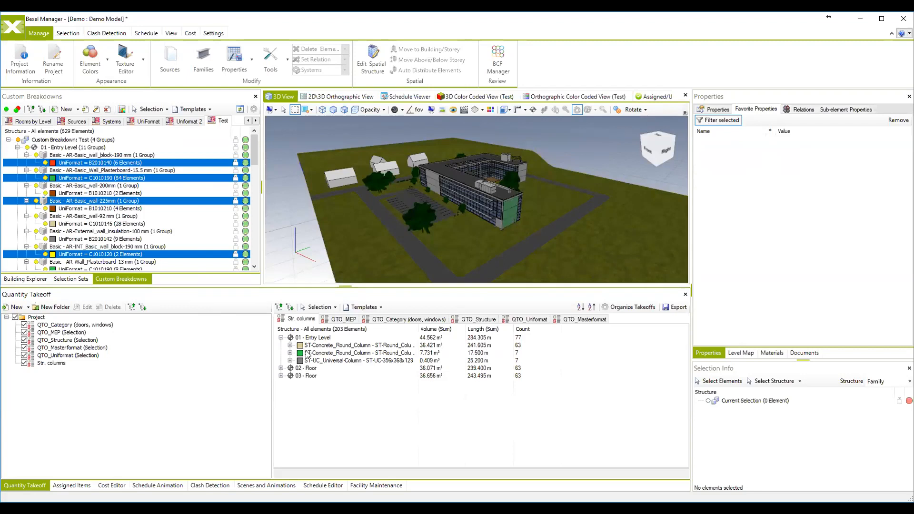
pyautogui.doubleClick(307, 368)
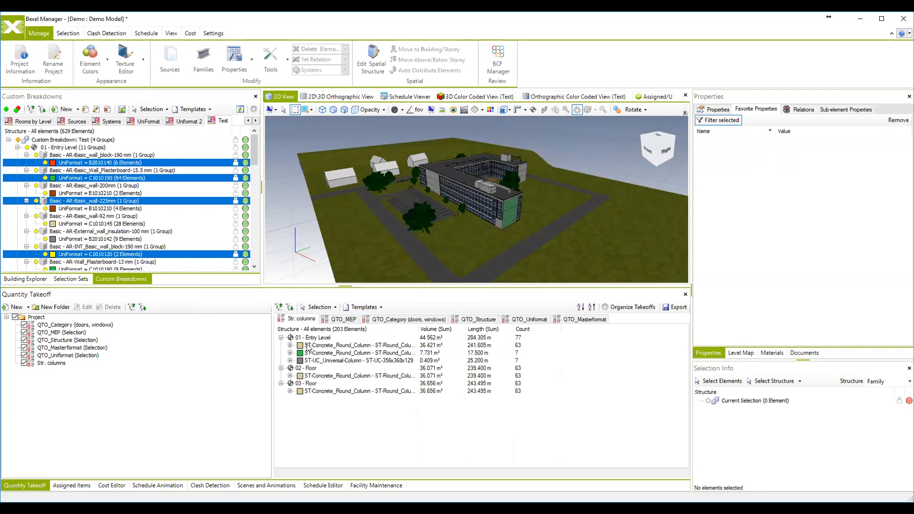
pyautogui.doubleClick(307, 346)
pyautogui.doubleClick(308, 346)
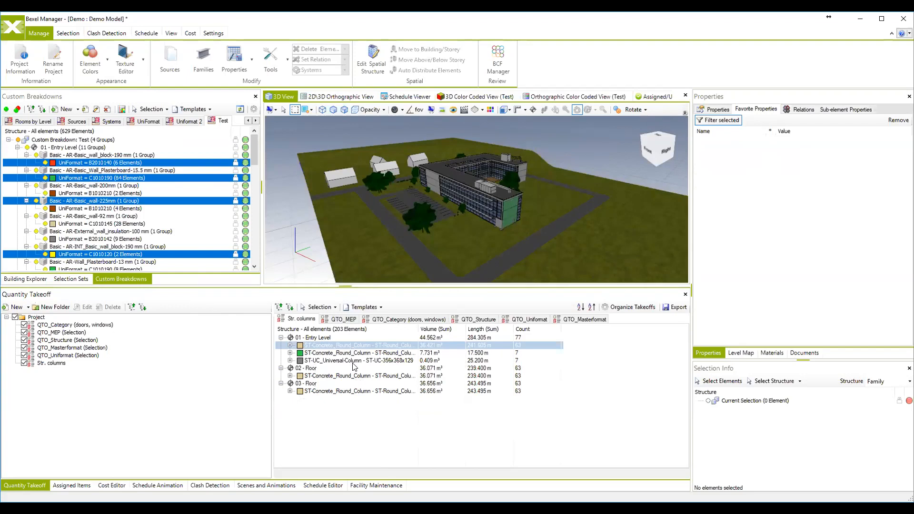
# Give the 3D view slightly more height and turn on Auto-Select from Takeoff for the structural columns takeoff
pyautogui.moveTo(414, 286); pyautogui.dragTo(415, 303)
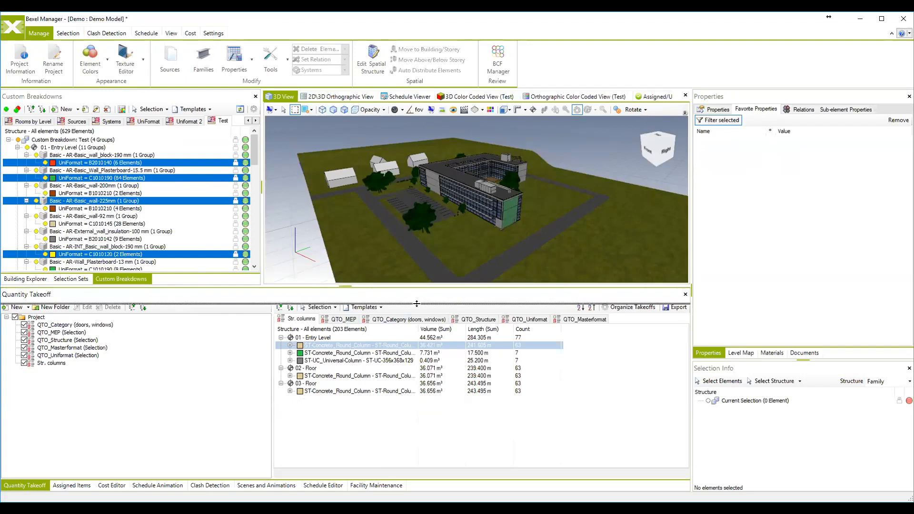
pyautogui.click(335, 325)
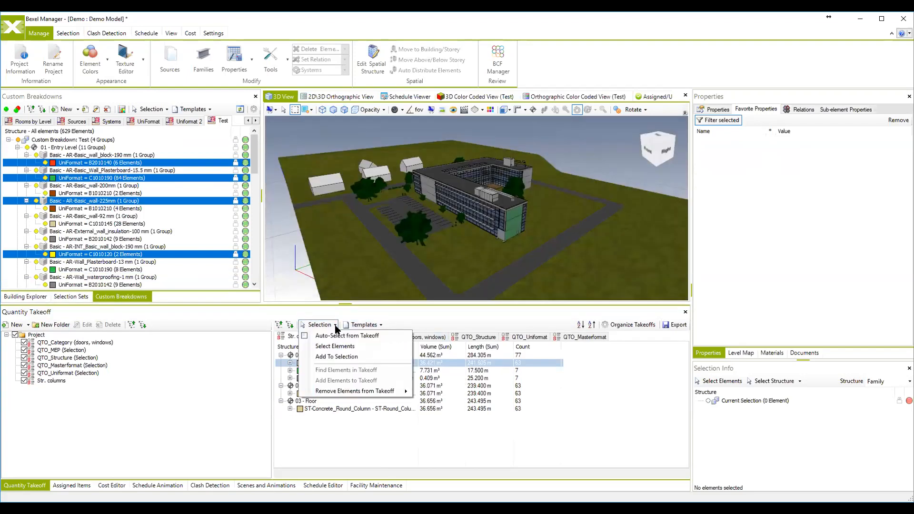
pyautogui.click(307, 336)
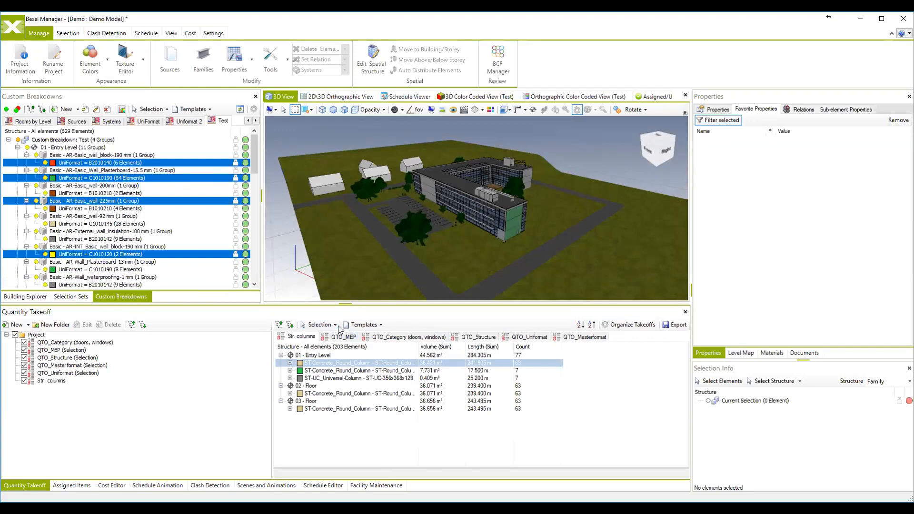
pyautogui.click(318, 325)
pyautogui.click(353, 432)
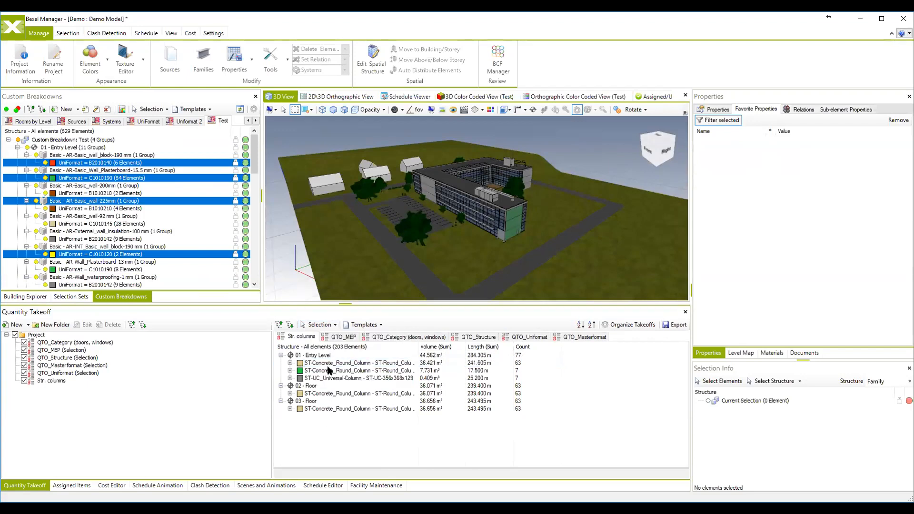
# Select column family rows on the entry level and floor 02 of the takeoff to check each family's length and volume
pyautogui.click(320, 363)
pyautogui.click(324, 371)
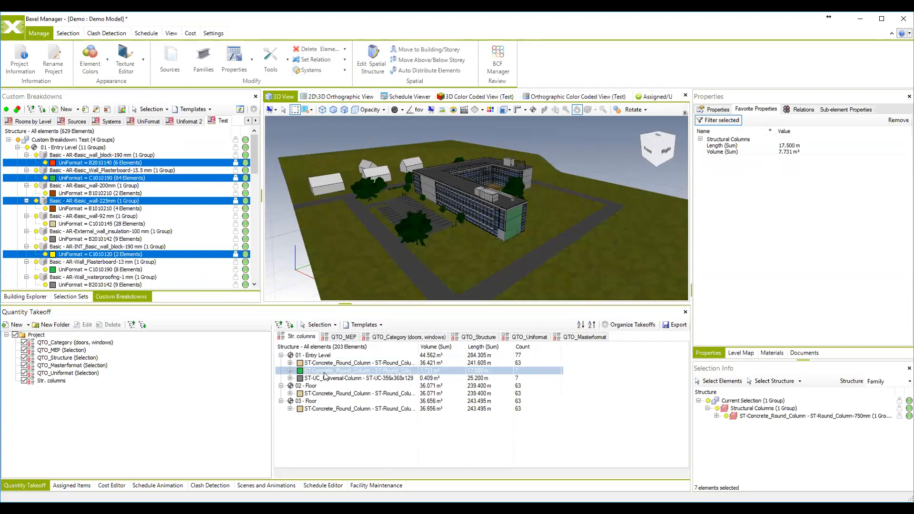
pyautogui.click(329, 378)
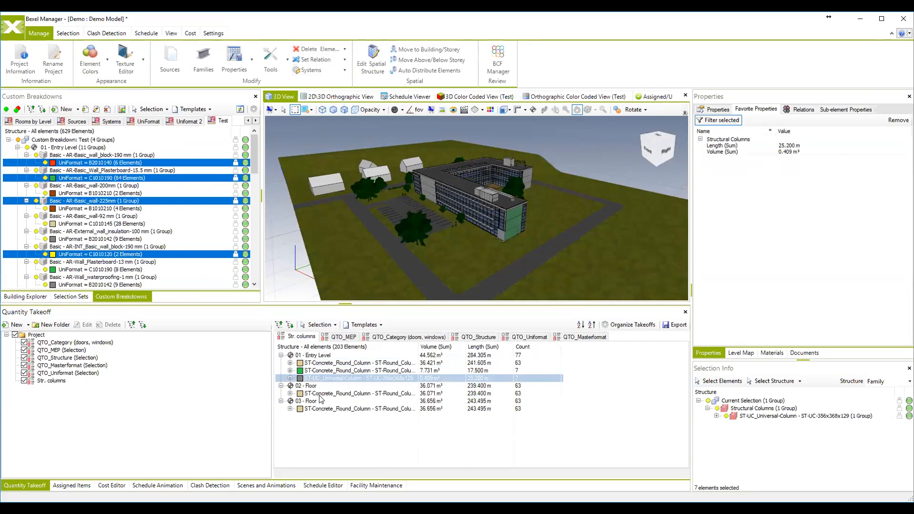
pyautogui.click(319, 394)
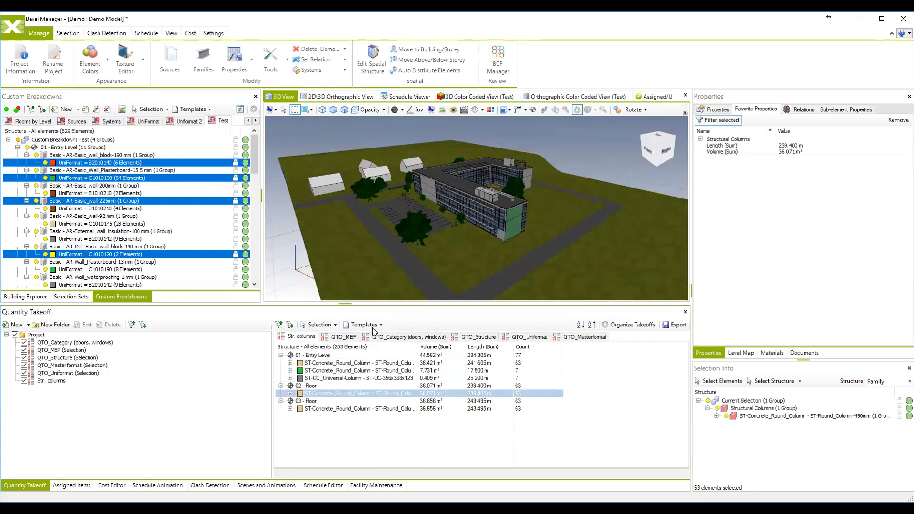
# Select all three levels of the structural columns takeoff together and isolate the selected elements in the 3D view
pyautogui.click(320, 357)
pyautogui.keyDown('ctrl'); pyautogui.click(311, 386); pyautogui.keyUp('ctrl')
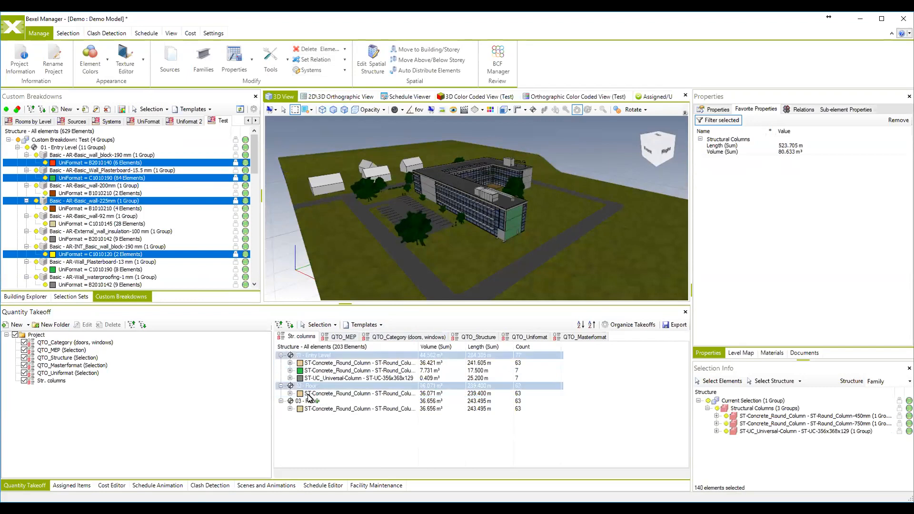
pyautogui.keyDown('ctrl'); pyautogui.click(309, 402); pyautogui.keyUp('ctrl')
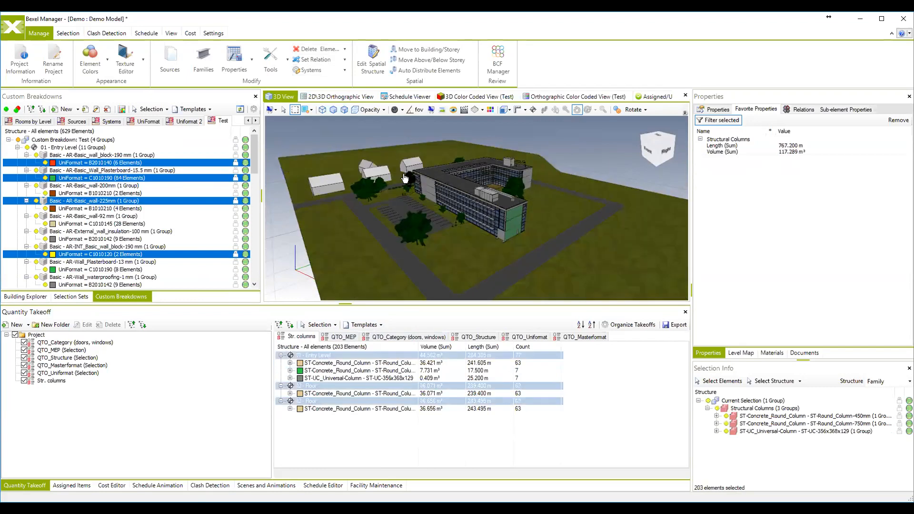
pyautogui.rightClick(367, 136)
pyautogui.moveTo(428, 187)
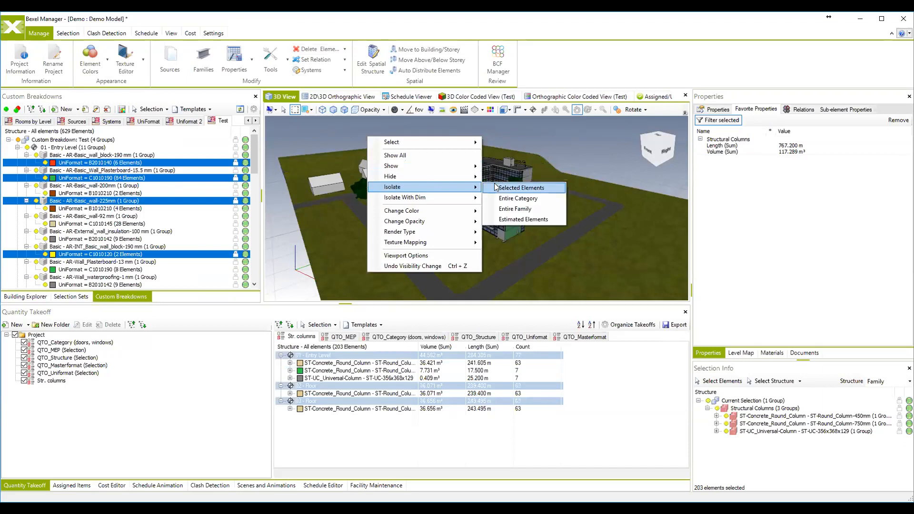
pyautogui.click(517, 187)
pyautogui.moveTo(540, 189); pyautogui.dragTo(540, 204, button='middle')
pyautogui.click(538, 240)
pyautogui.moveTo(456, 201); pyautogui.dragTo(447, 280, button='middle')
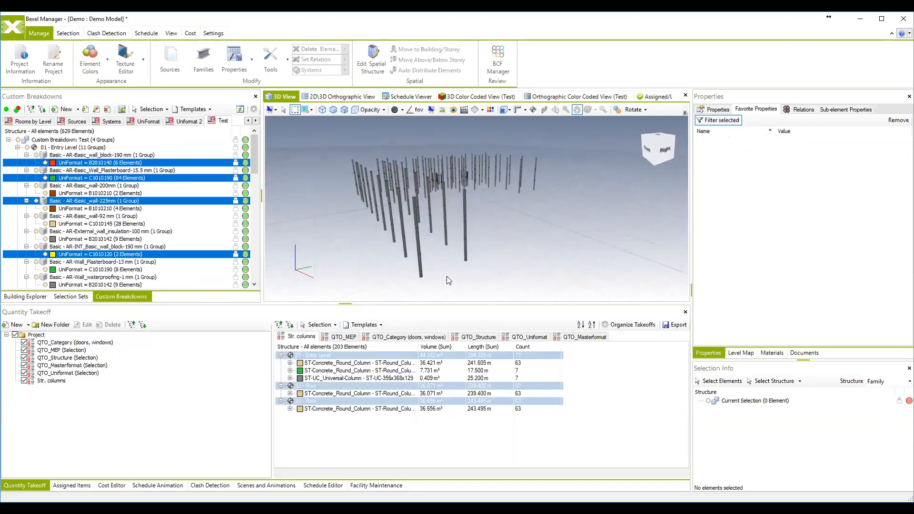
# Select the entry level, 02 - Floor and 03 - Floor one at a time to locate their columns in 3D, and clear the selection
pyautogui.click(340, 444)
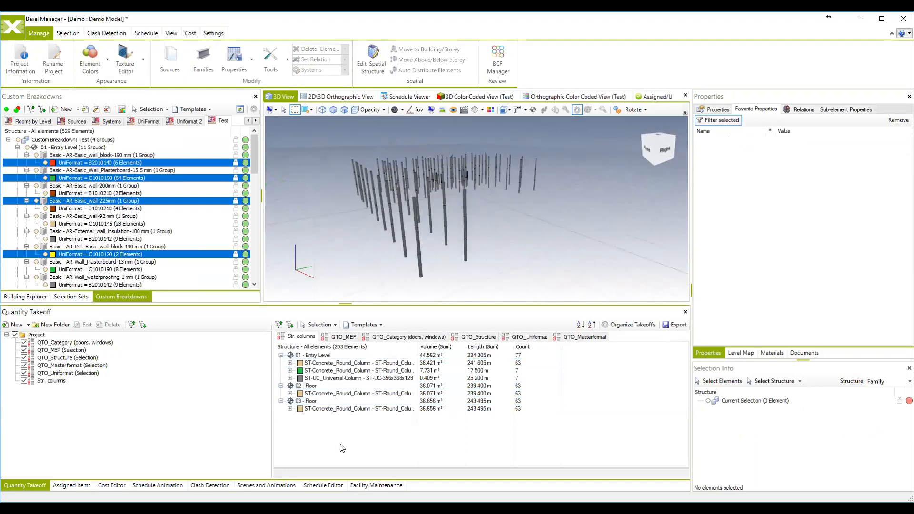
pyautogui.click(322, 356)
pyautogui.click(311, 385)
pyautogui.click(308, 402)
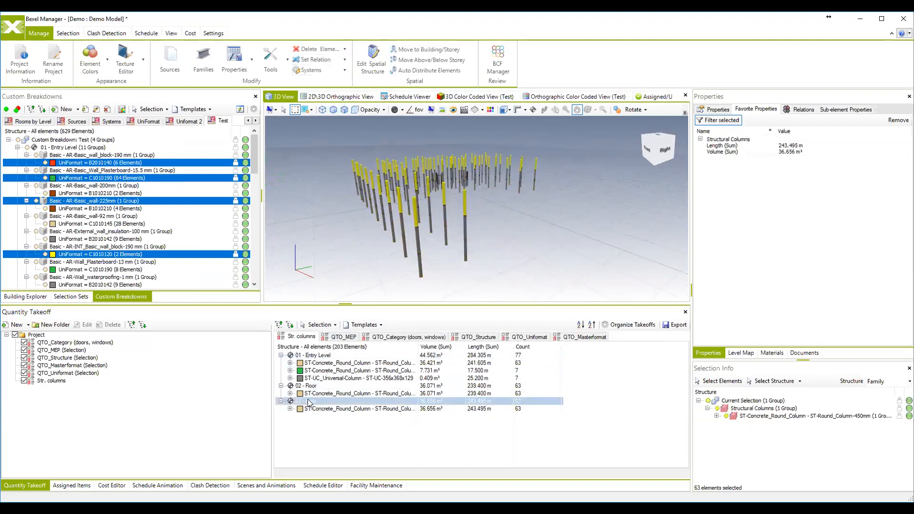
pyautogui.click(364, 435)
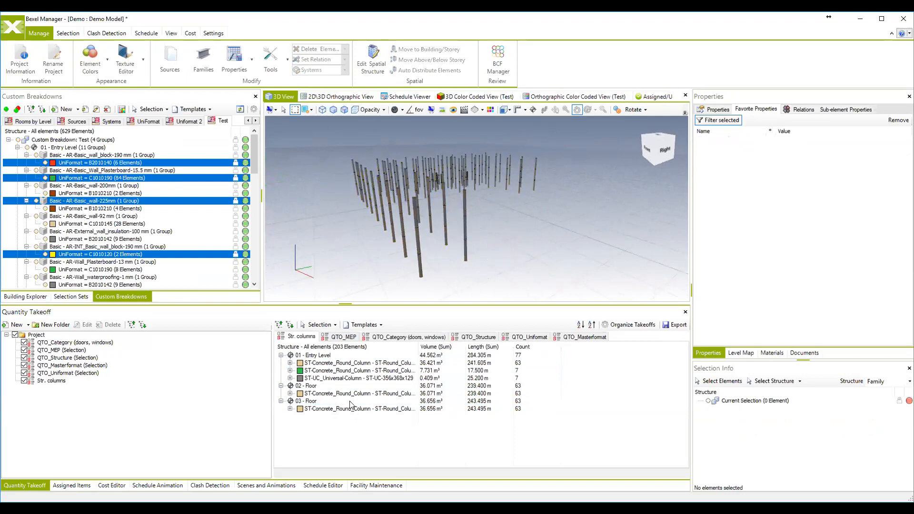
# Check the takeoff report's export options, close them without exporting, and give the 3D view more height
pyautogui.moveTo(473, 253); pyautogui.dragTo(482, 220)
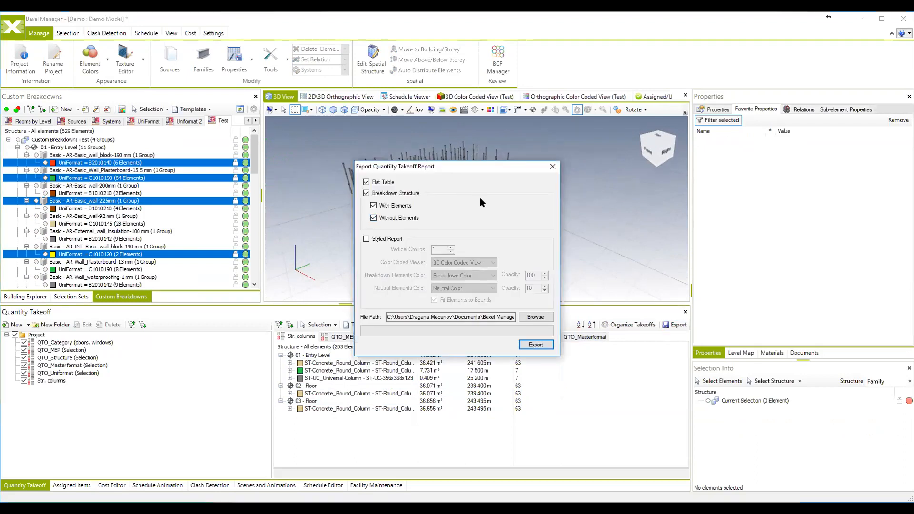
pyautogui.click(552, 170)
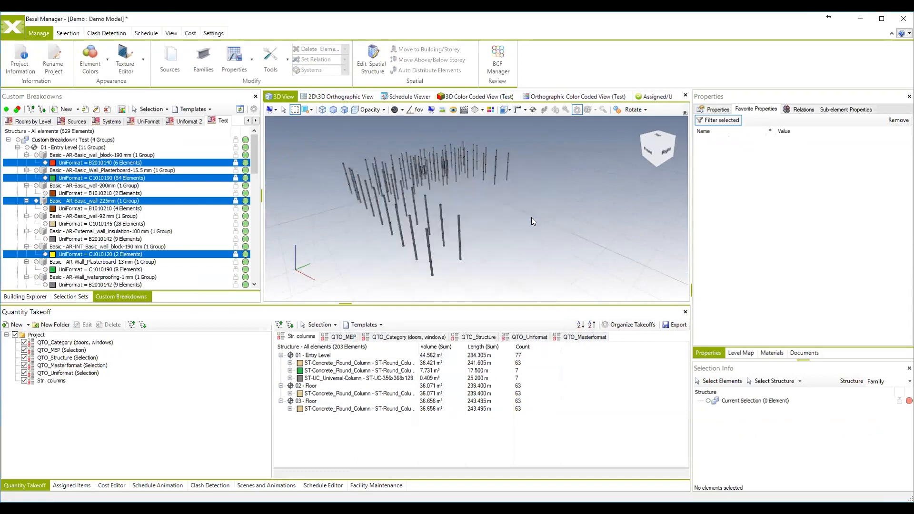
pyautogui.moveTo(486, 303); pyautogui.dragTo(486, 320)
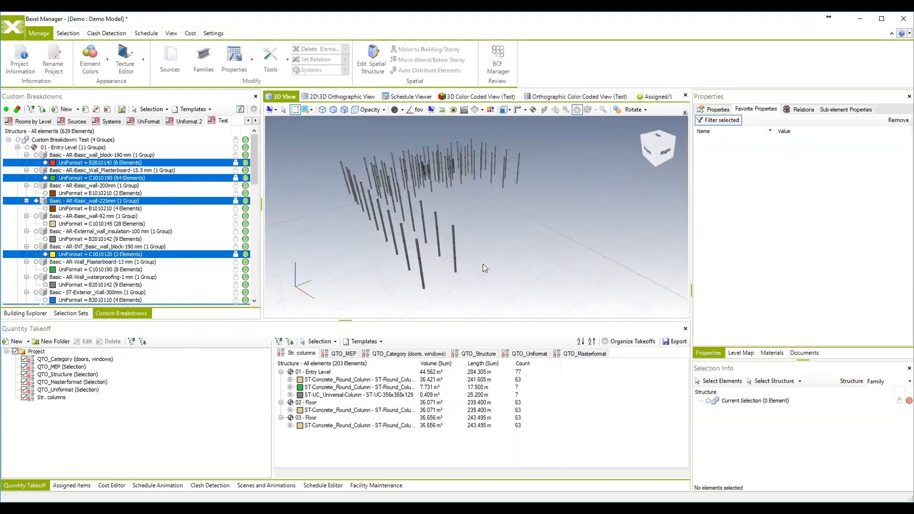
# Switch to the 3D Color Coded View and set its viewer mode to Quantity Takeoffs
pyautogui.moveTo(482, 263); pyautogui.dragTo(495, 262)
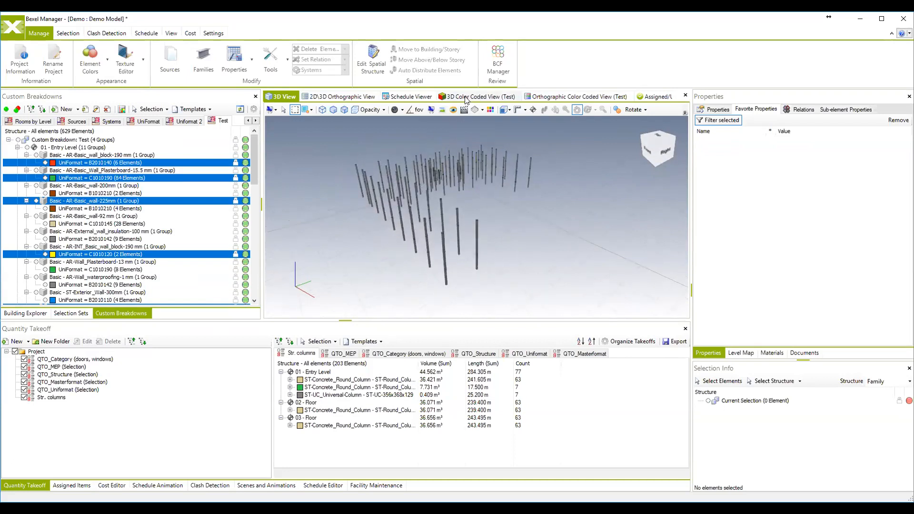
pyautogui.click(465, 98)
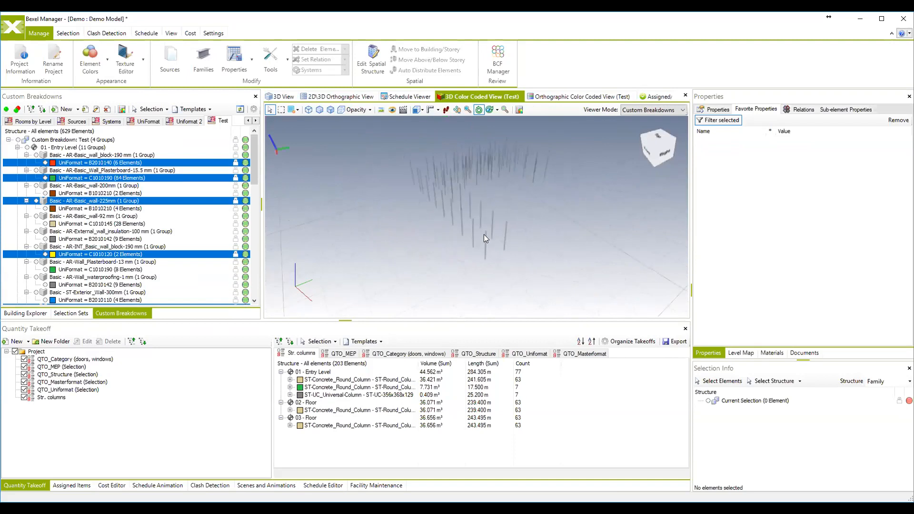
pyautogui.moveTo(511, 237); pyautogui.dragTo(477, 240)
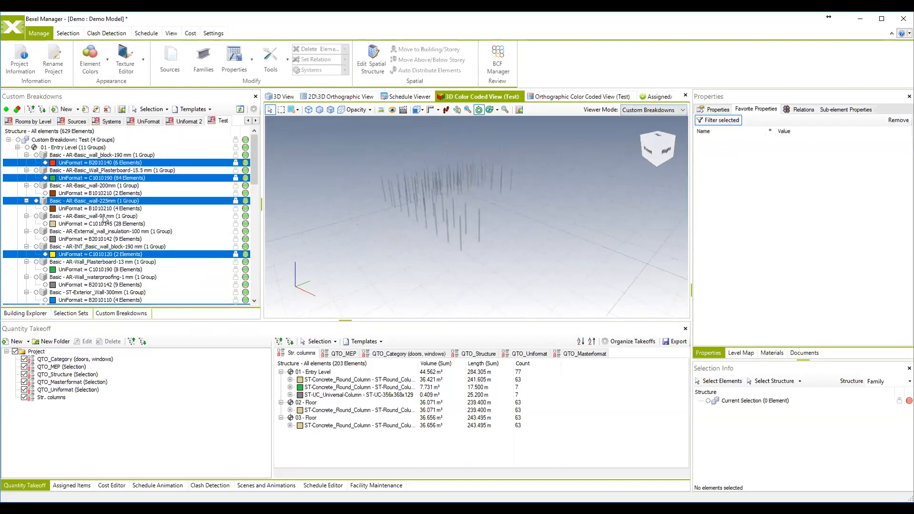
pyautogui.click(652, 110)
pyautogui.click(656, 125)
pyautogui.scroll(3, 418, 222)
pyautogui.moveTo(418, 222); pyautogui.dragTo(471, 222, button='middle')
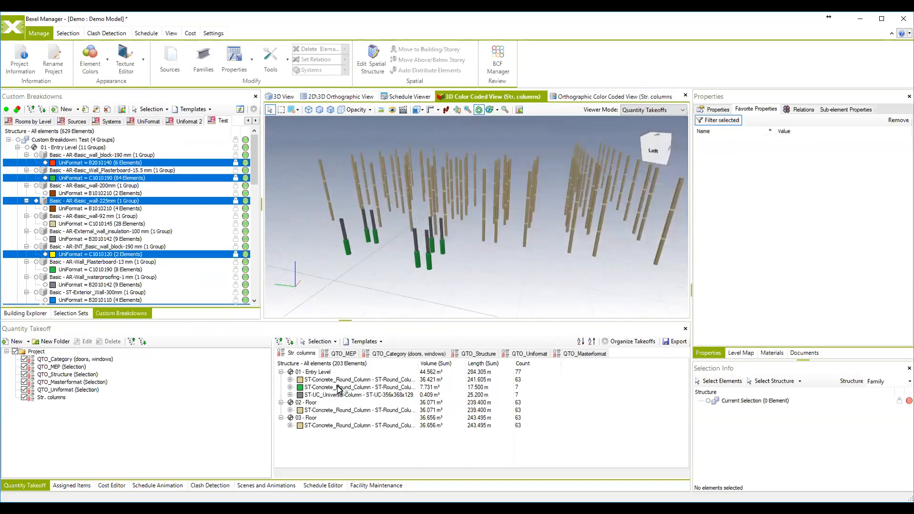
# Show all model elements in the color coded view to examine the takeoff columns within the building
pyautogui.scroll(-2, 516, 245)
pyautogui.keyDown('shift'); pyautogui.moveTo(538, 253); pyautogui.dragTo(538, 191, button='middle'); pyautogui.keyUp('shift')
pyautogui.rightClick(515, 188)
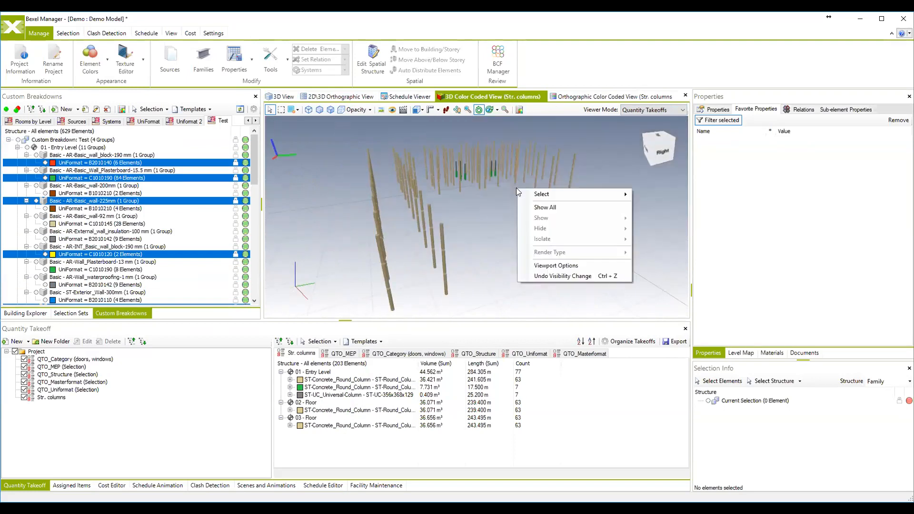
pyautogui.click(546, 205)
pyautogui.moveTo(517, 230)
pyautogui.keyDown('shift'); pyautogui.mouseDown(button='middle')
pyautogui.moveTo(548, 235)
pyautogui.moveTo(493, 223)
pyautogui.moveTo(502, 222)
pyautogui.mouseUp(button='middle'); pyautogui.keyUp('shift')
pyautogui.scroll(6, 502, 221)
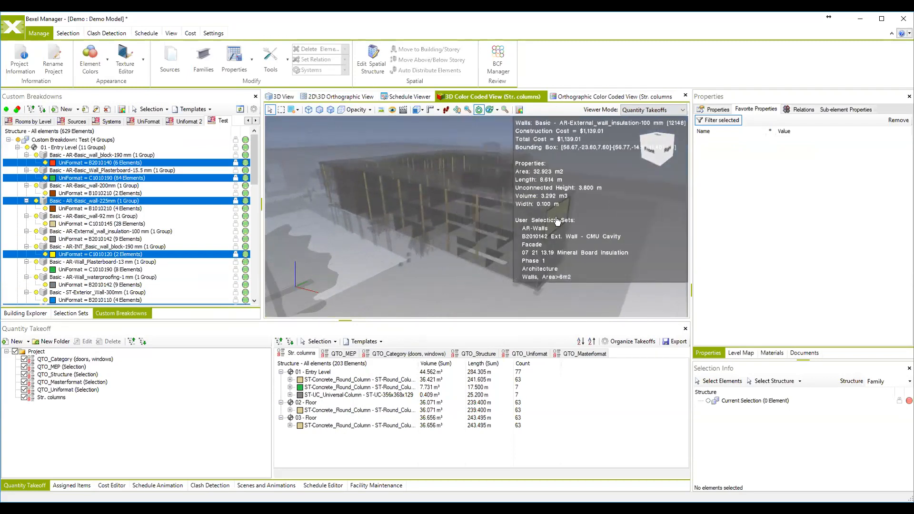
pyautogui.moveTo(422, 222); pyautogui.dragTo(443, 213, button='middle')
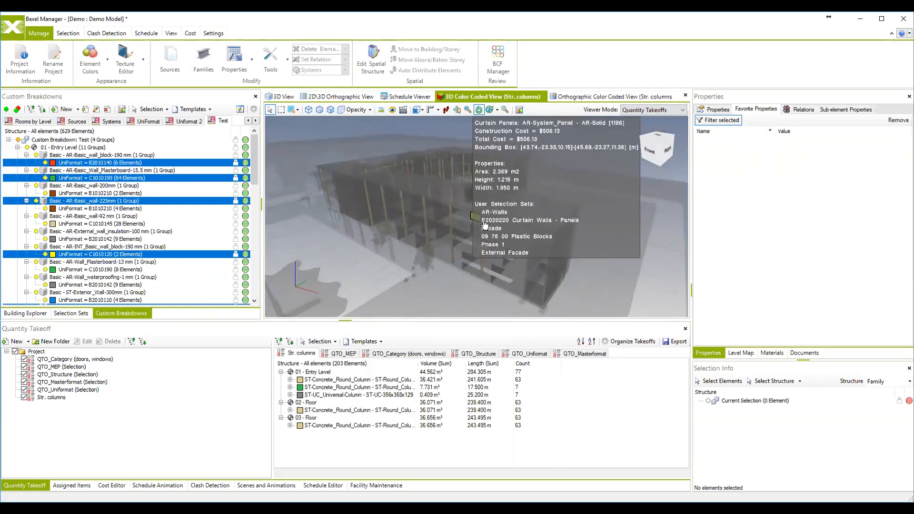
pyautogui.moveTo(584, 196); pyautogui.dragTo(520, 203, button='middle')
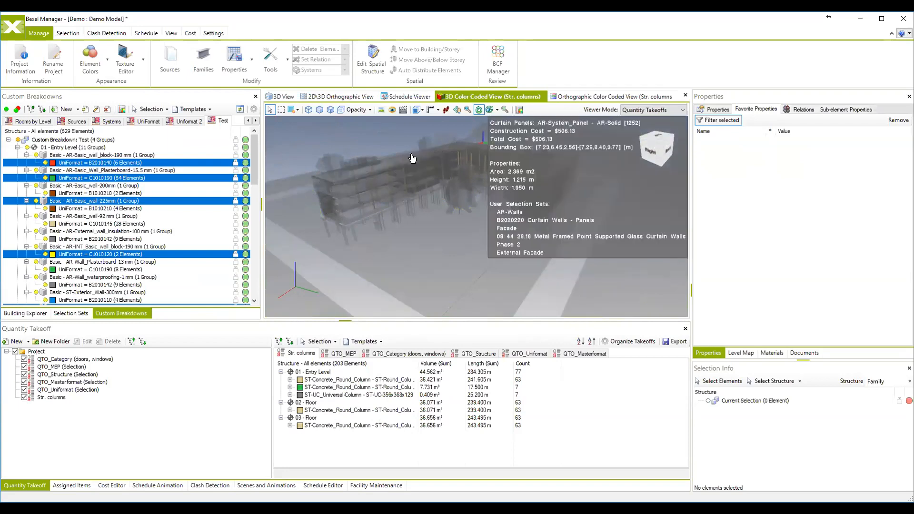
# Limit the color coded view to only the elements of the structural columns takeoff
pyautogui.click(519, 110)
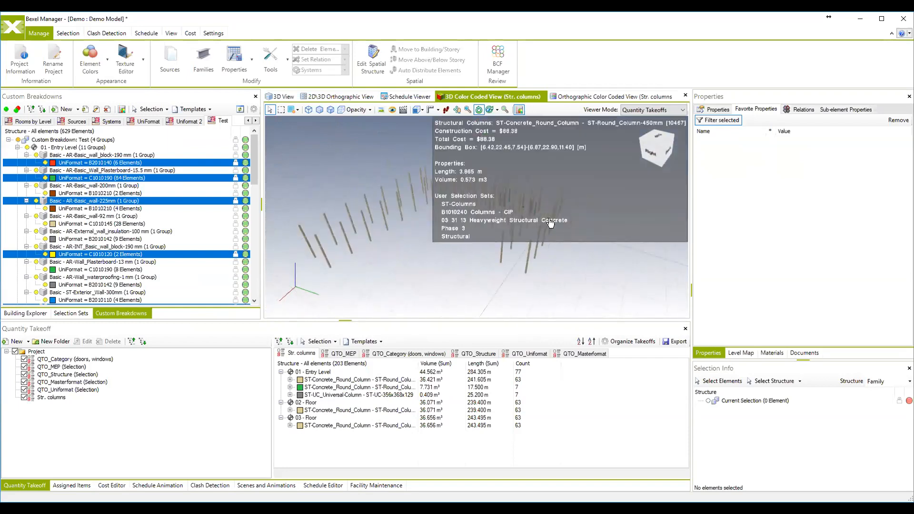
pyautogui.scroll(2, 572, 214)
pyautogui.moveTo(572, 214); pyautogui.dragTo(545, 230)
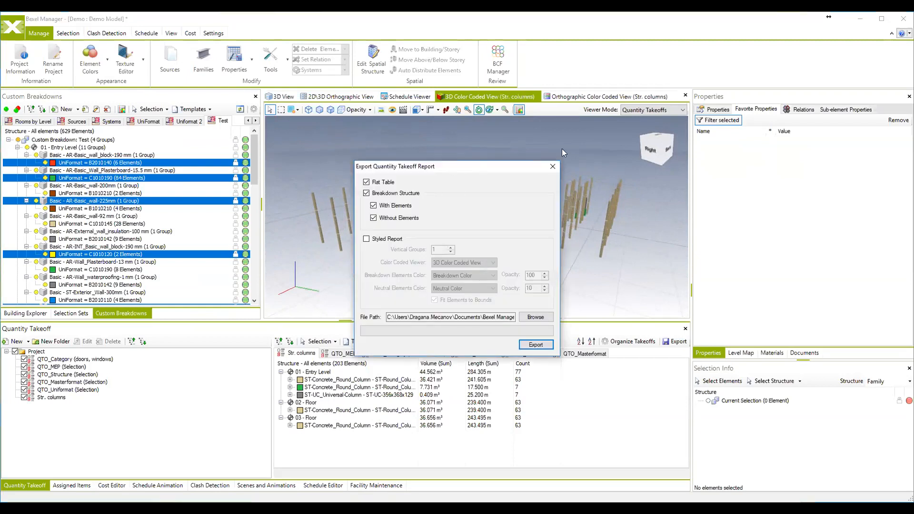
# Export the takeoff report with Styled Report included and Fit Elements to Bounds off, and open the exported file's location
pyautogui.click(476, 223)
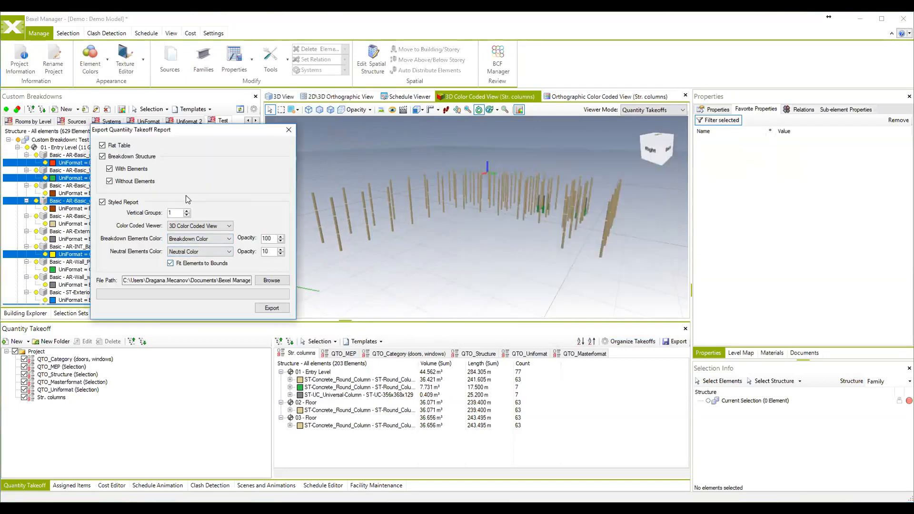
pyautogui.click(171, 263)
pyautogui.click(271, 308)
pyautogui.press('Return')
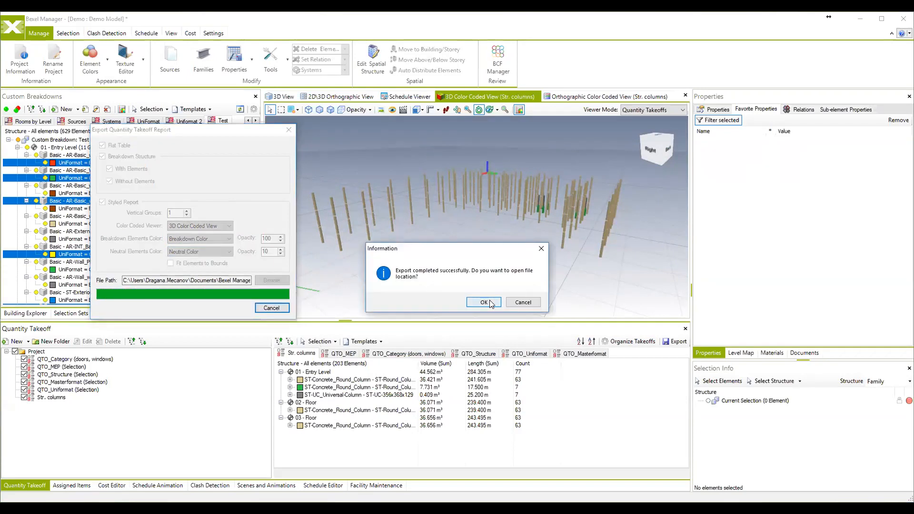
pyautogui.click(490, 304)
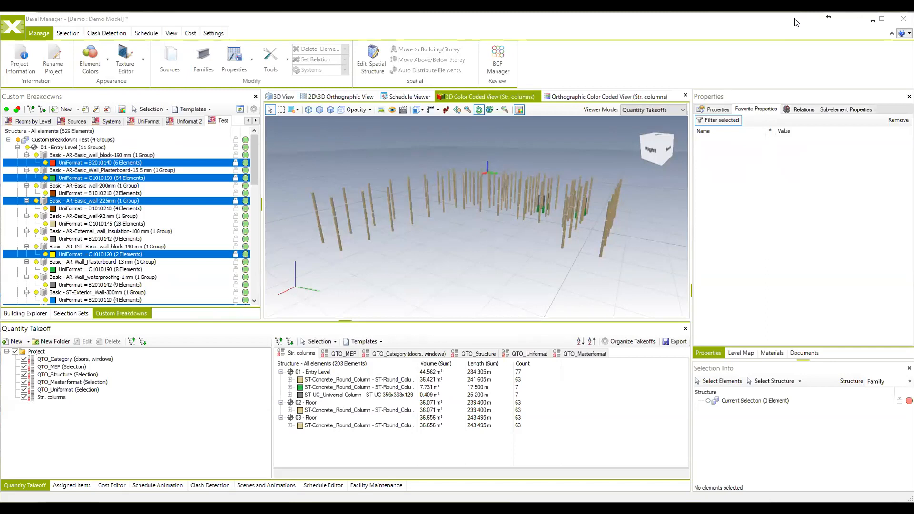
pyautogui.click(881, 19)
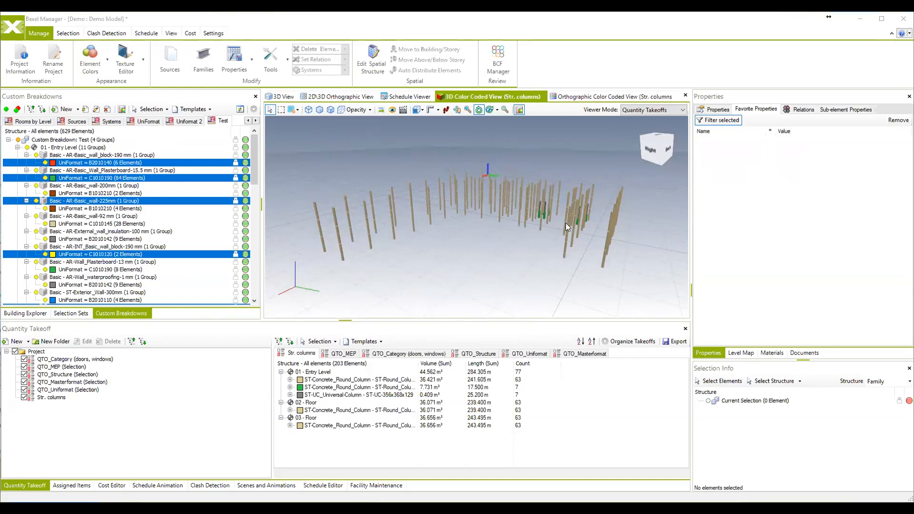
# Enlarge the color coded view's height at the expense of the takeoff results area
pyautogui.moveTo(490, 319); pyautogui.dragTo(377, 341)
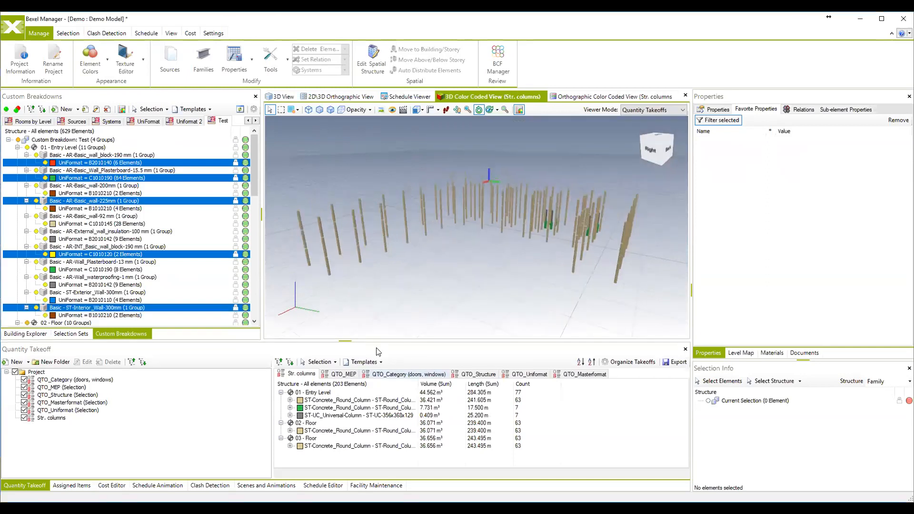
pyautogui.moveTo(473, 285); pyautogui.dragTo(466, 265)
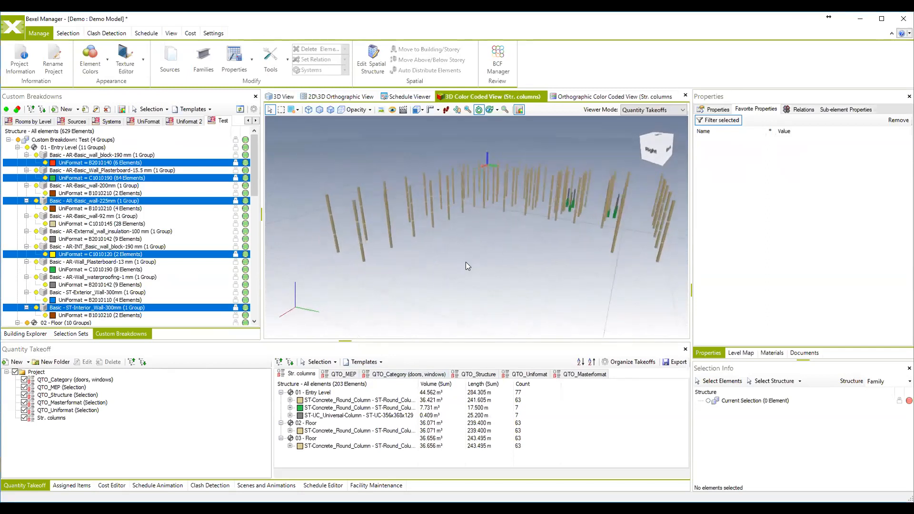
pyautogui.moveTo(299, 170); pyautogui.dragTo(484, 240)
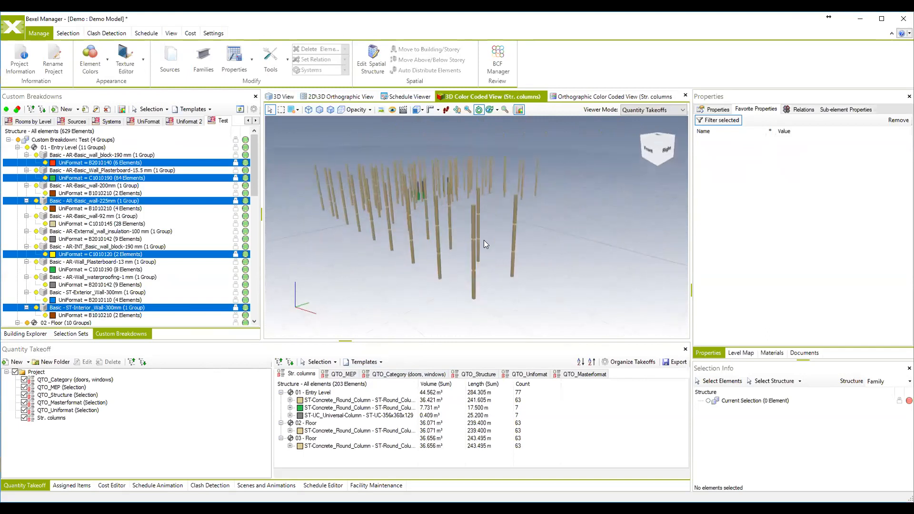
# Select the two nearest entry-level columns together to read their combined length and volume
pyautogui.click(513, 268)
pyautogui.keyDown('ctrl'); pyautogui.click(473, 285); pyautogui.keyUp('ctrl')
pyautogui.moveTo(487, 262); pyautogui.dragTo(524, 250)
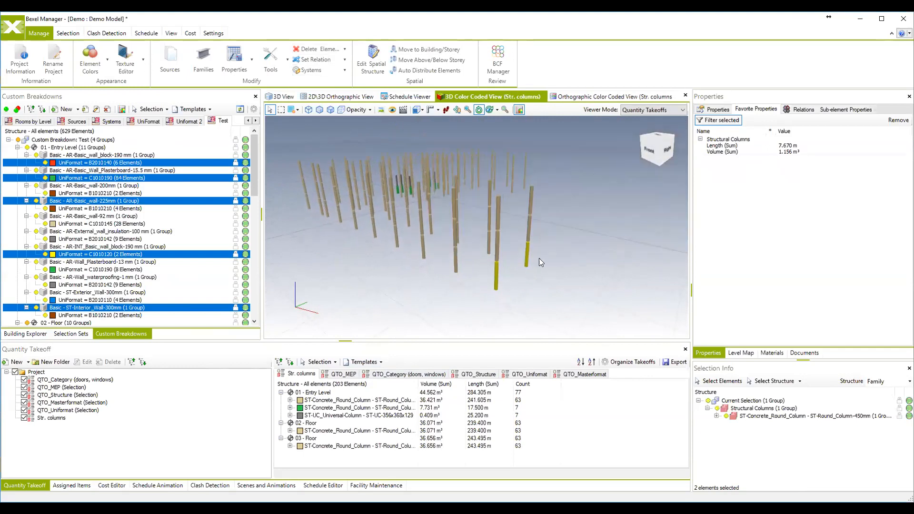
pyautogui.moveTo(545, 291)
pyautogui.mouseDown()
pyautogui.moveTo(530, 291)
pyautogui.moveTo(552, 300)
pyautogui.mouseUp()
# Window-select the columns in the color coded view except the leftmost group and copy their source IDs
pyautogui.click(281, 110)
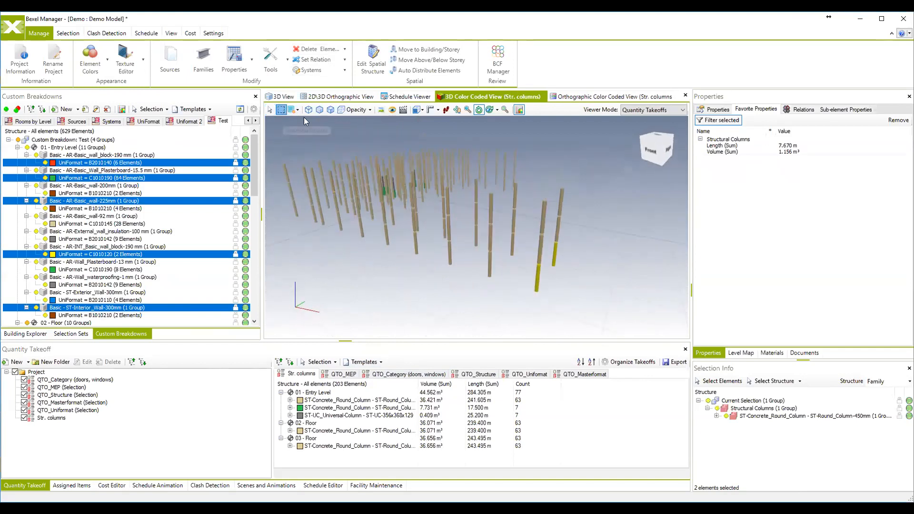
pyautogui.moveTo(365, 155); pyautogui.dragTo(364, 155)
pyautogui.moveTo(521, 231); pyautogui.dragTo(532, 217, button='middle')
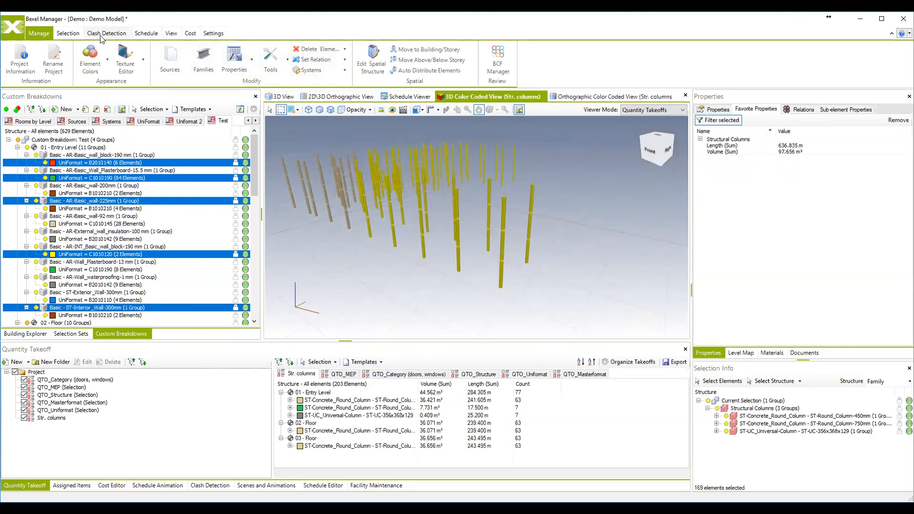
pyautogui.click(68, 33)
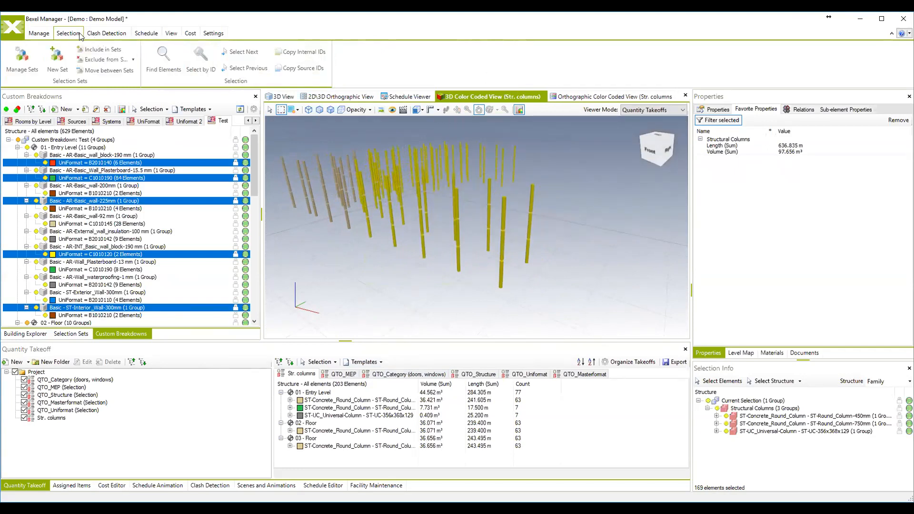
pyautogui.click(309, 69)
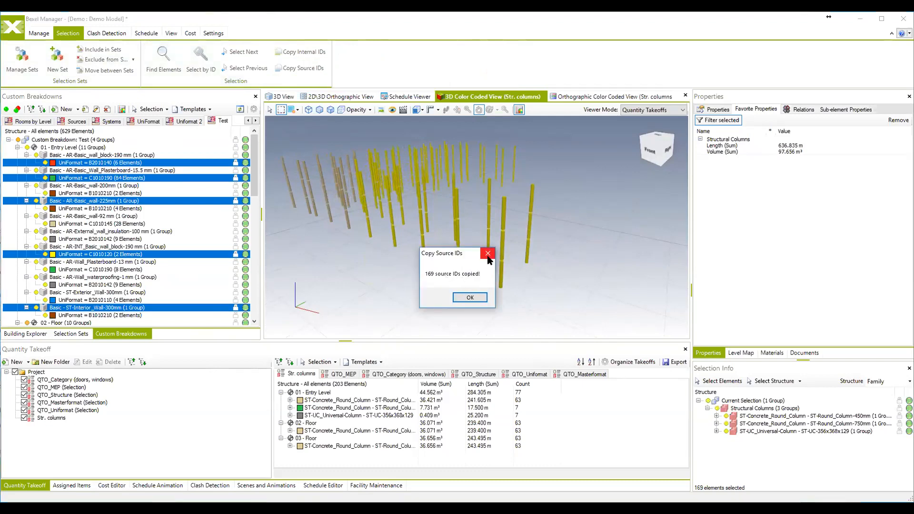
# Close the copied source IDs message and clear the column selection in the color coded view
pyautogui.click(470, 298)
pyautogui.moveTo(495, 286); pyautogui.dragTo(491, 245)
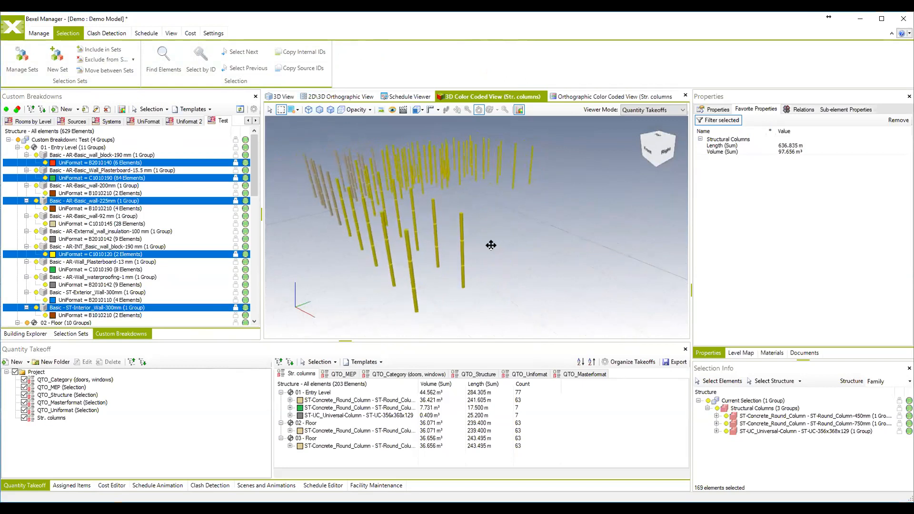
pyautogui.moveTo(467, 210); pyautogui.dragTo(490, 235)
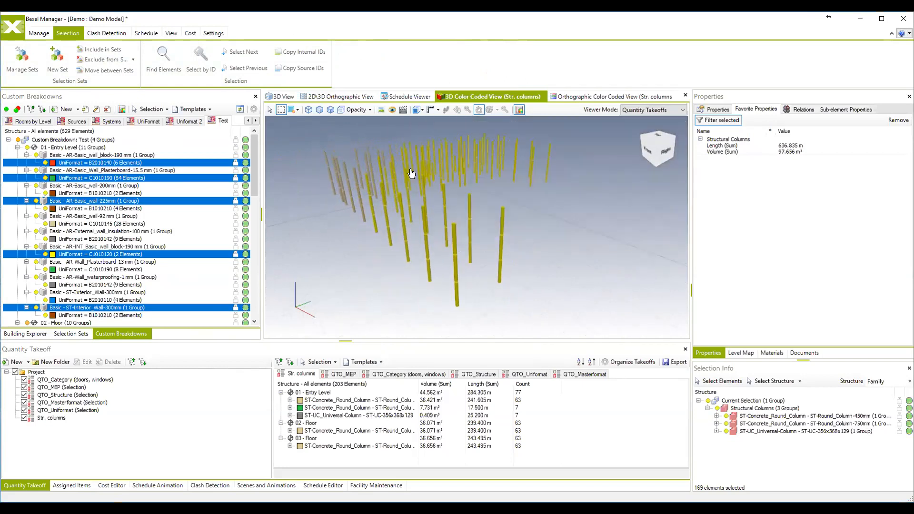
pyautogui.click(520, 210)
pyautogui.moveTo(532, 225); pyautogui.dragTo(498, 230)
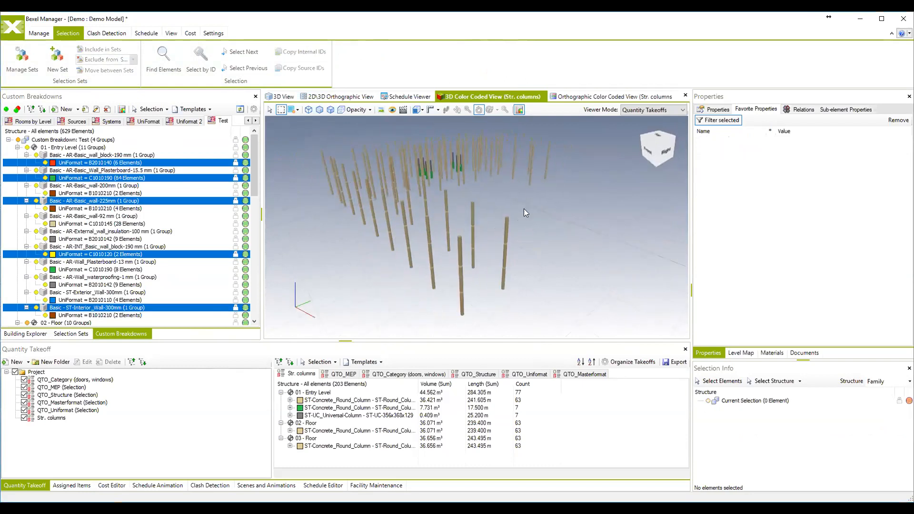
pyautogui.scroll(2, 548, 218)
pyautogui.scroll(-3, 568, 227)
pyautogui.moveTo(569, 227); pyautogui.dragTo(533, 235, button='middle')
pyautogui.moveTo(524, 227); pyautogui.dragTo(554, 222)
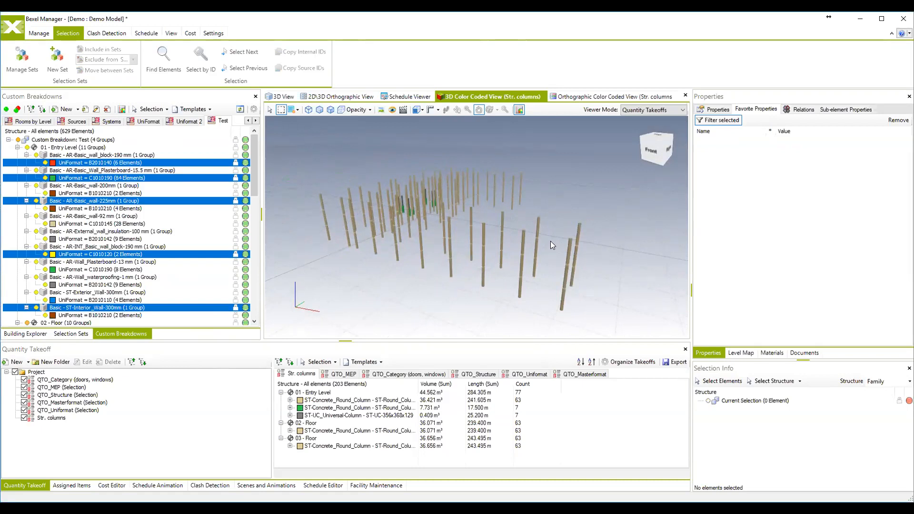
pyautogui.moveTo(550, 241); pyautogui.dragTo(576, 233)
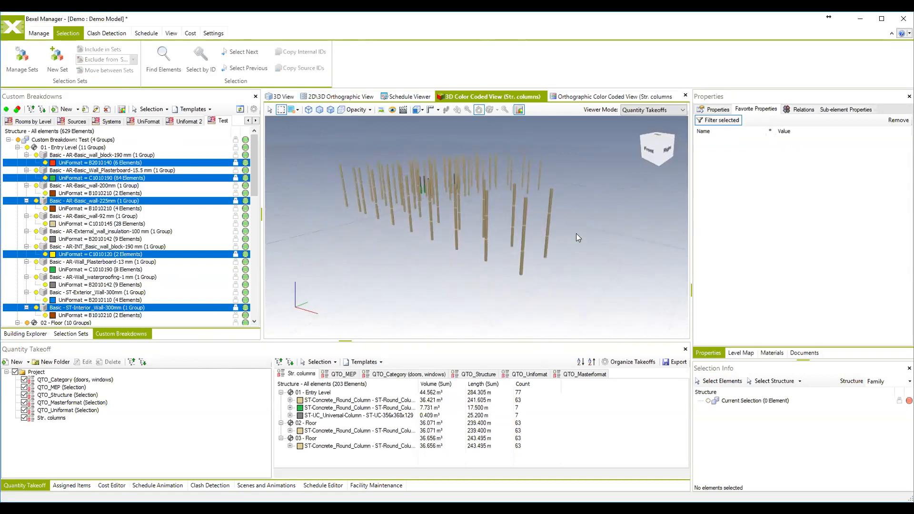
pyautogui.moveTo(526, 225); pyautogui.dragTo(509, 232, button='middle')
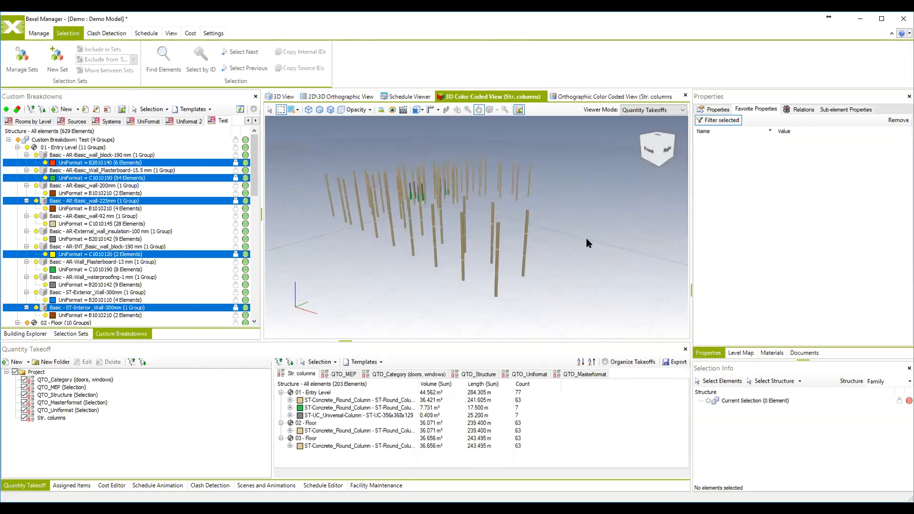
pyautogui.moveTo(499, 234); pyautogui.dragTo(501, 237, button='middle')
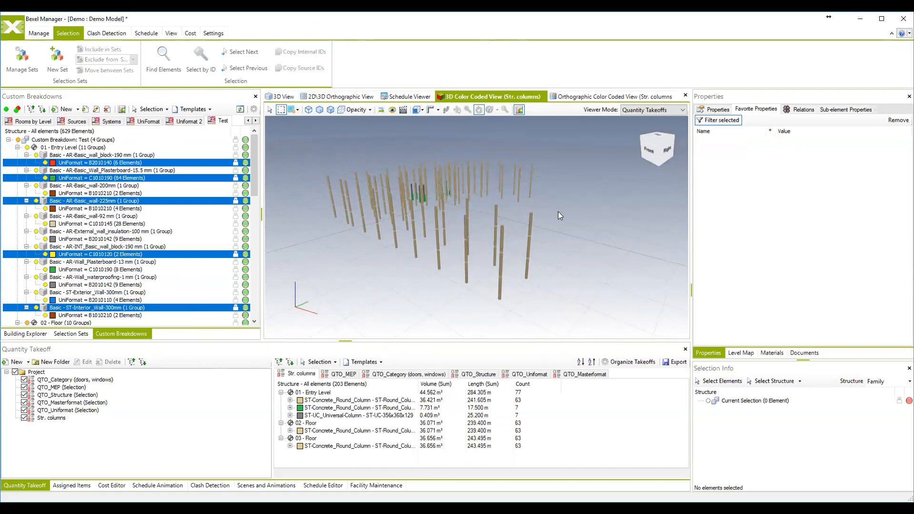
pyautogui.moveTo(555, 249); pyautogui.dragTo(565, 248, button='middle')
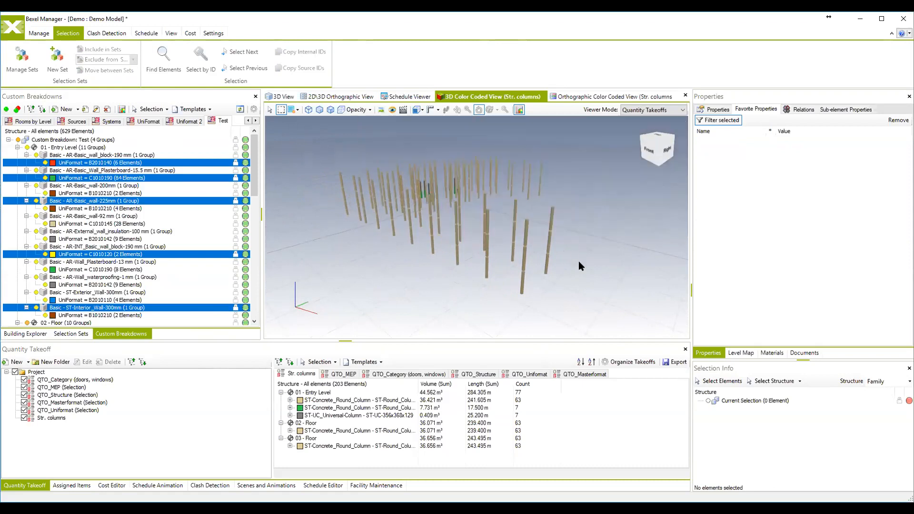
pyautogui.moveTo(573, 265); pyautogui.dragTo(480, 236)
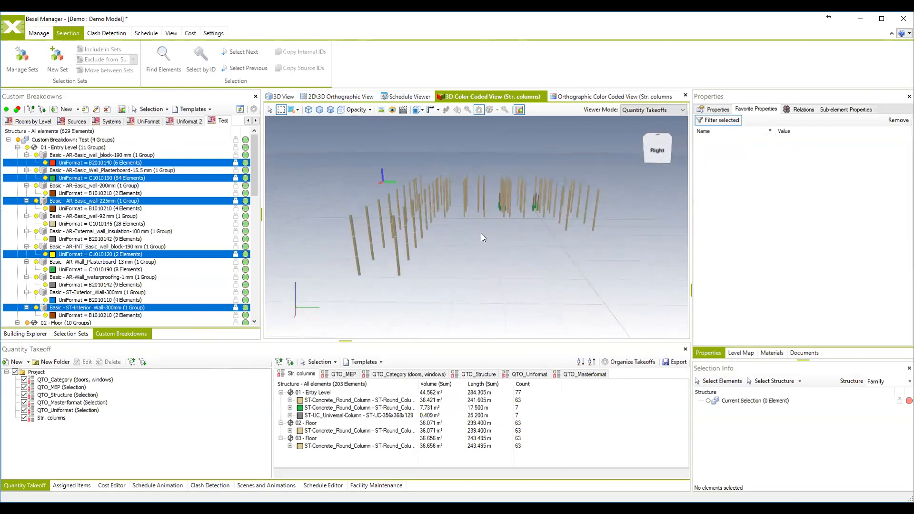
pyautogui.scroll(-1, 478, 253)
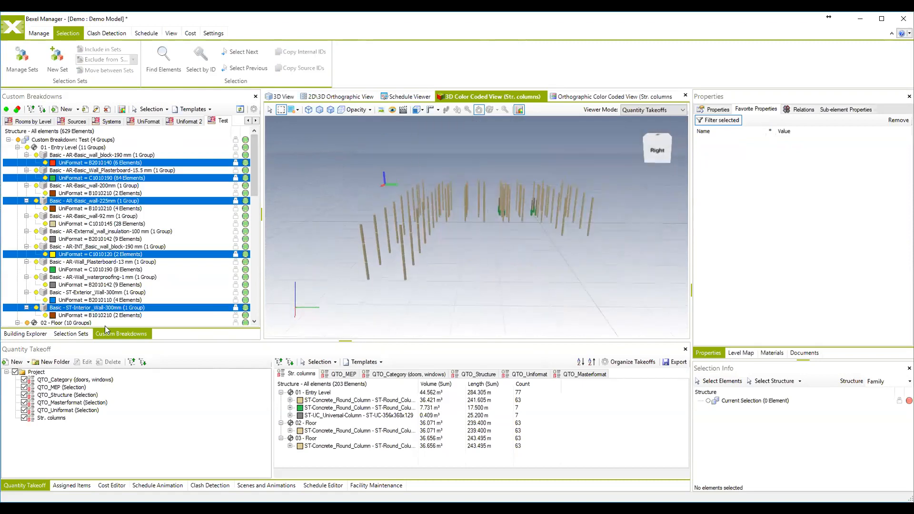
pyautogui.moveTo(385, 261)
pyautogui.mouseDown()
pyautogui.moveTo(375, 262)
pyautogui.moveTo(395, 247)
pyautogui.mouseUp()
# Bring up the selection sets list and apply Show All in the color coded view
pyautogui.click(59, 333)
pyautogui.moveTo(459, 244); pyautogui.dragTo(445, 224)
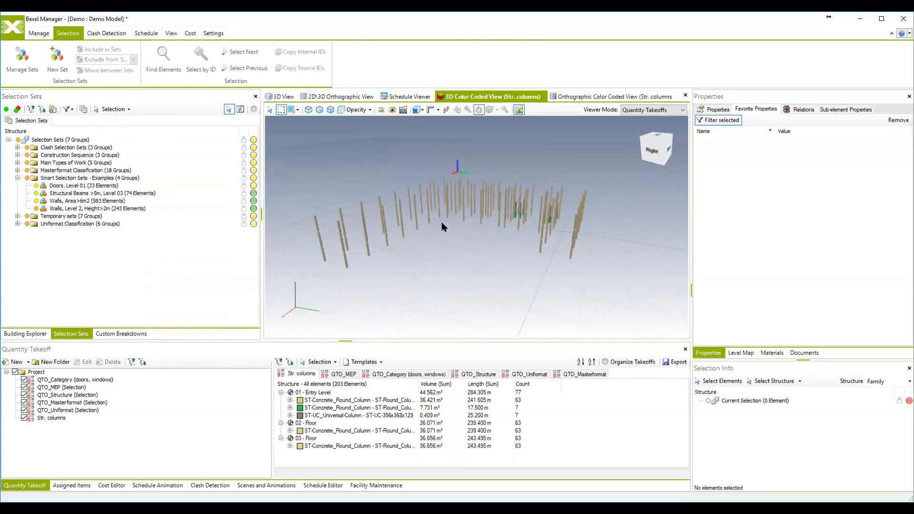
pyautogui.rightClick(412, 145)
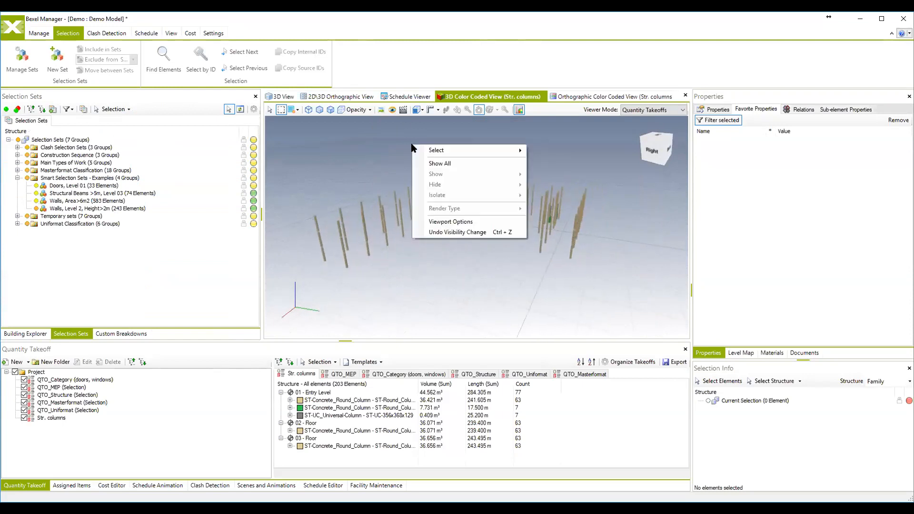
pyautogui.click(446, 164)
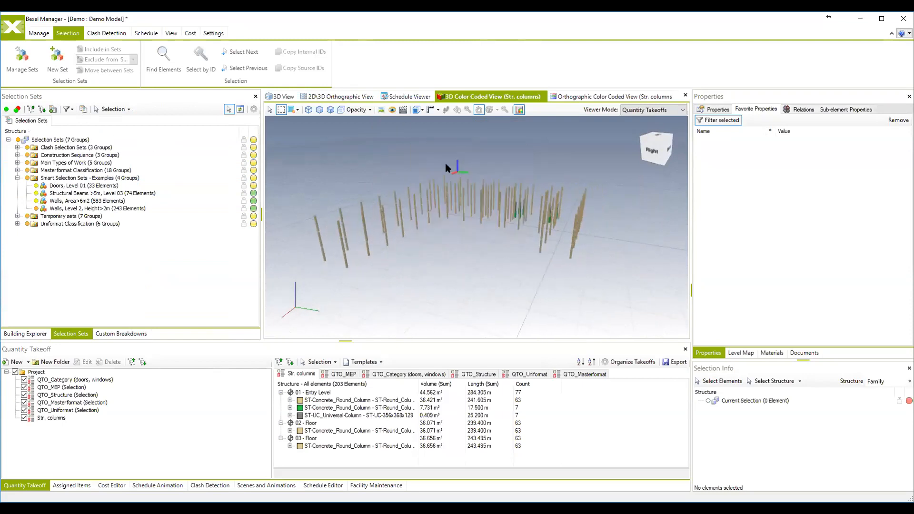
# Switch to the 3D View of the full model and examine the building from several sides
pyautogui.click(281, 96)
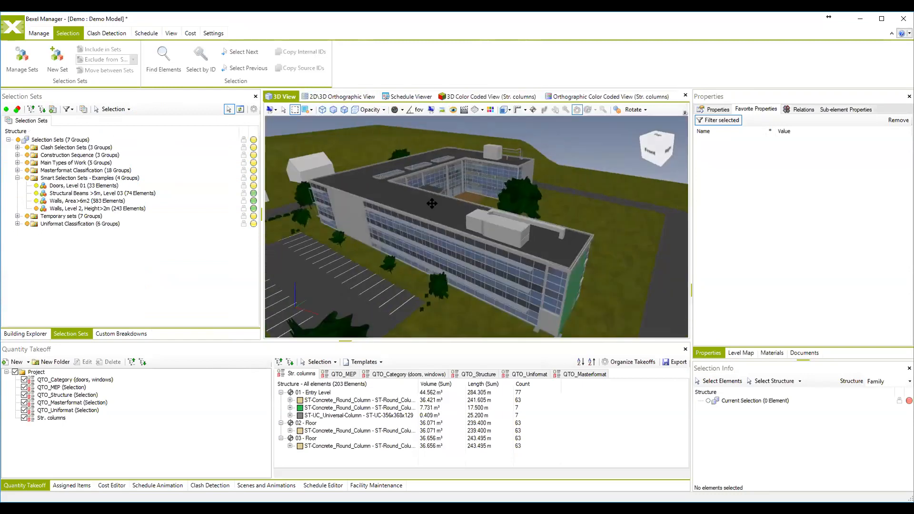
pyautogui.moveTo(423, 209); pyautogui.dragTo(417, 233)
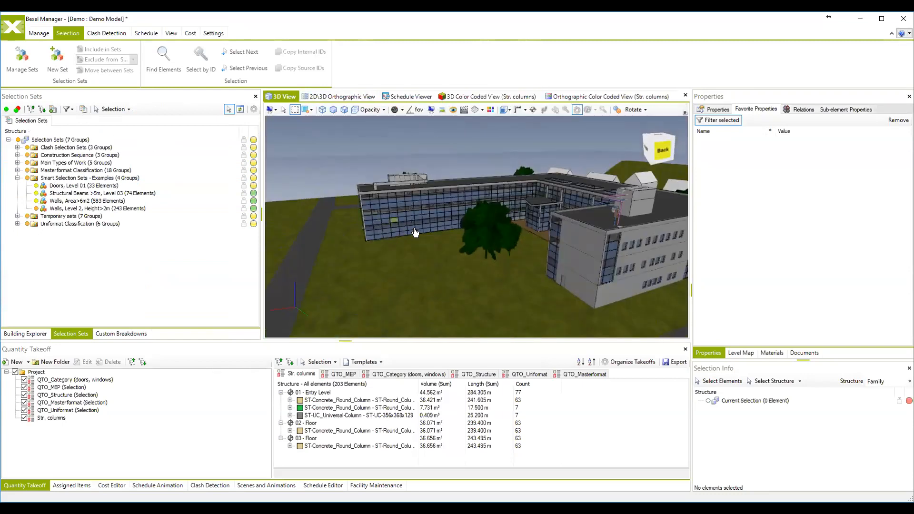
pyautogui.moveTo(449, 236); pyautogui.dragTo(478, 249, button='middle')
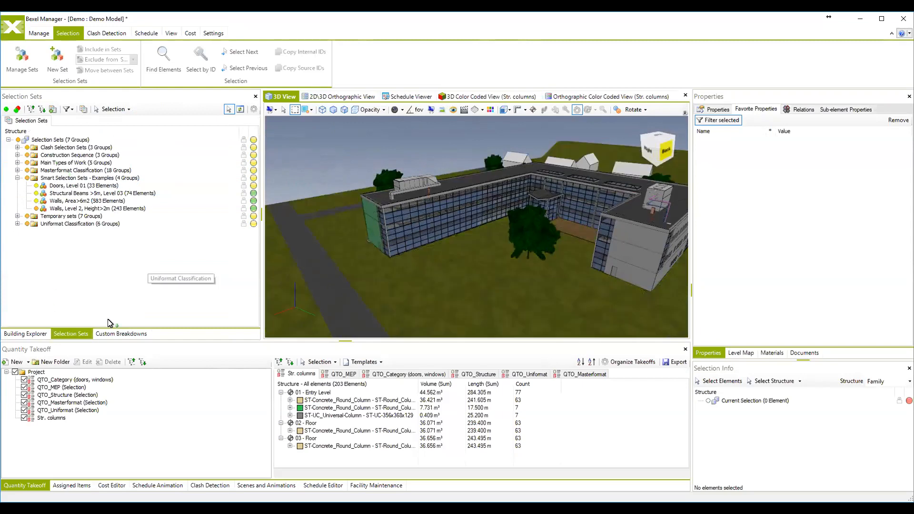
pyautogui.click(72, 336)
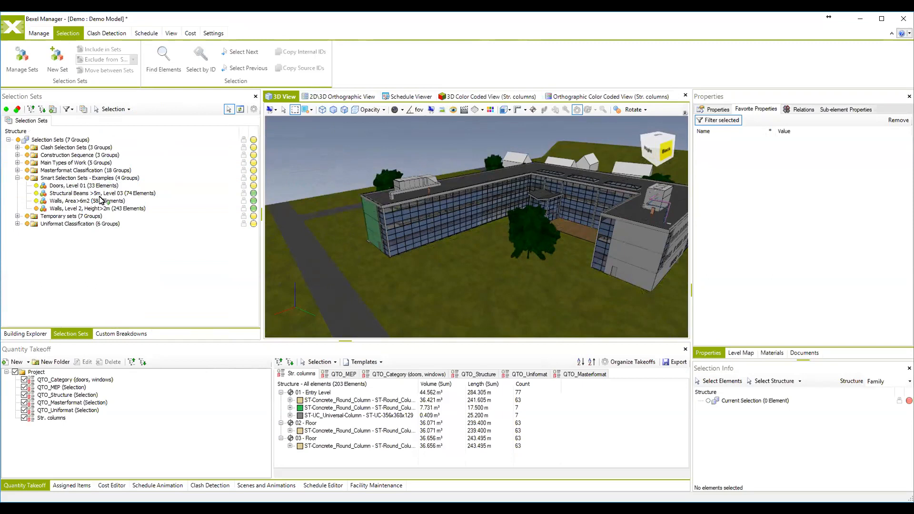
pyautogui.moveTo(434, 214); pyautogui.dragTo(416, 177)
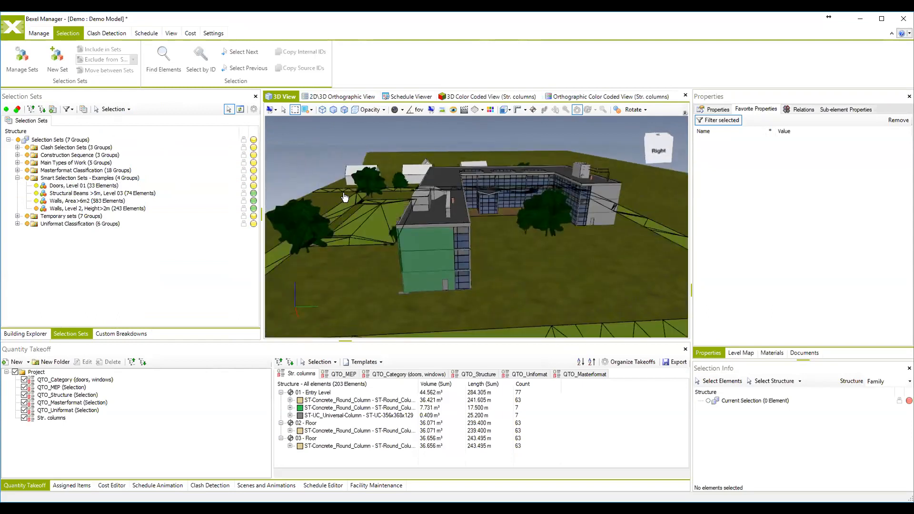
pyautogui.moveTo(400, 211); pyautogui.dragTo(338, 262)
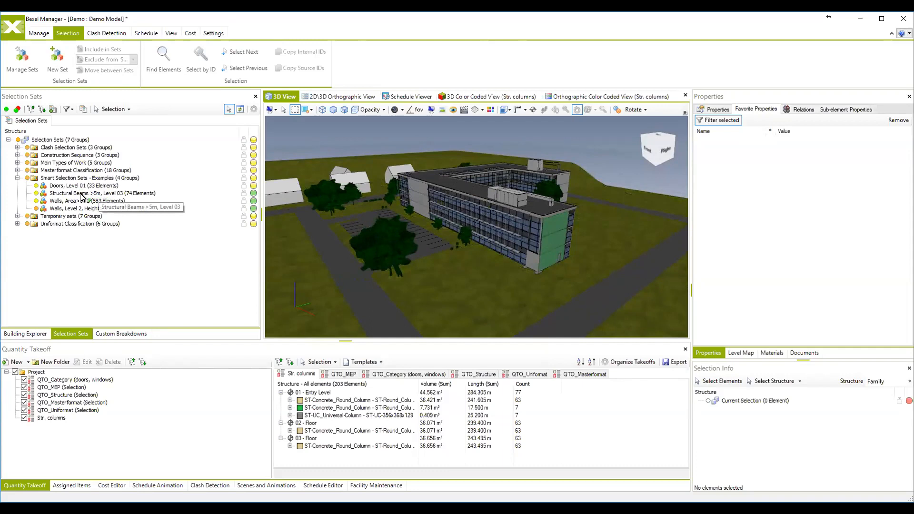
pyautogui.moveTo(404, 187); pyautogui.dragTo(361, 197, button='middle')
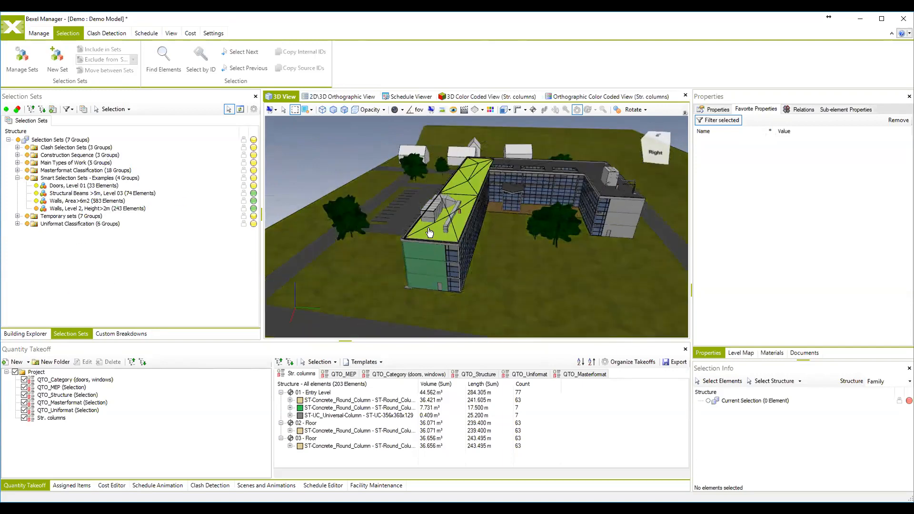
pyautogui.moveTo(436, 233); pyautogui.dragTo(441, 232)
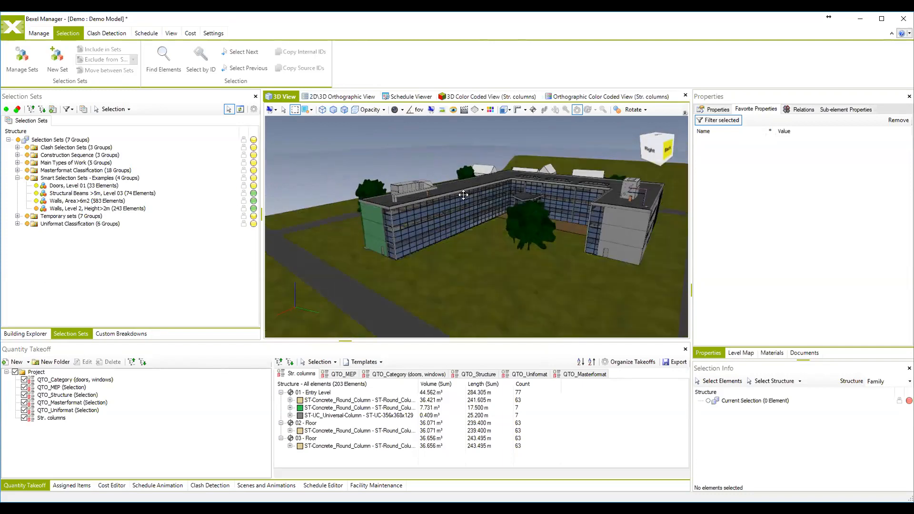
pyautogui.moveTo(463, 194); pyautogui.dragTo(447, 187, button='middle')
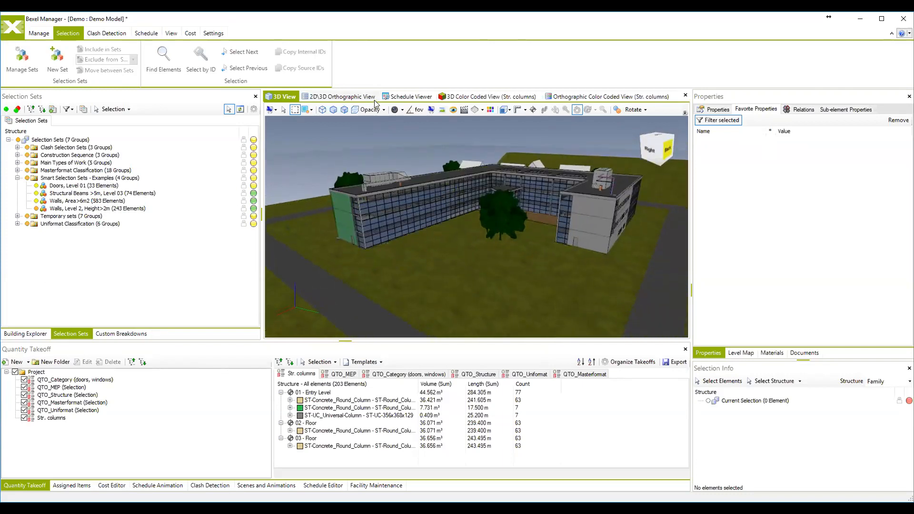
pyautogui.moveTo(360, 167); pyautogui.dragTo(352, 165, button='middle')
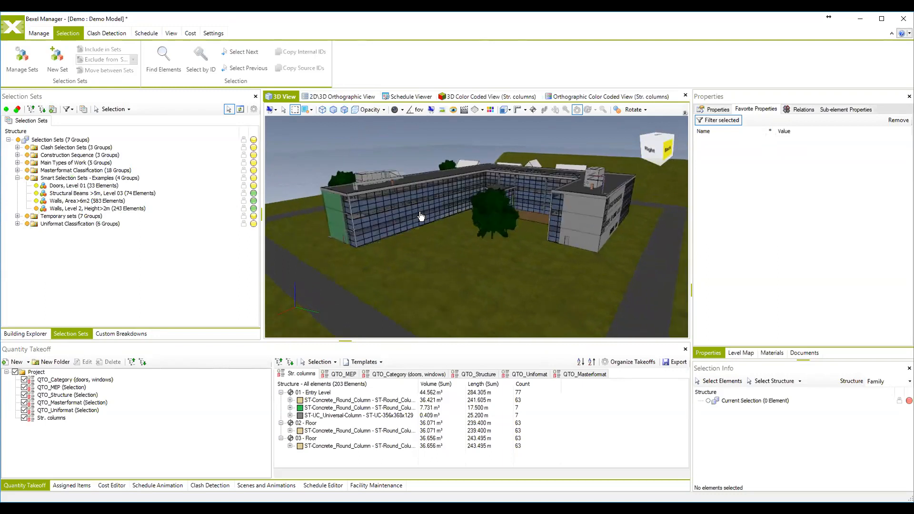
# Expand the Uniformat Classification sets and look up the UniFormat property of a green end-wall panel and a glazed curtain panel
pyautogui.click(18, 223)
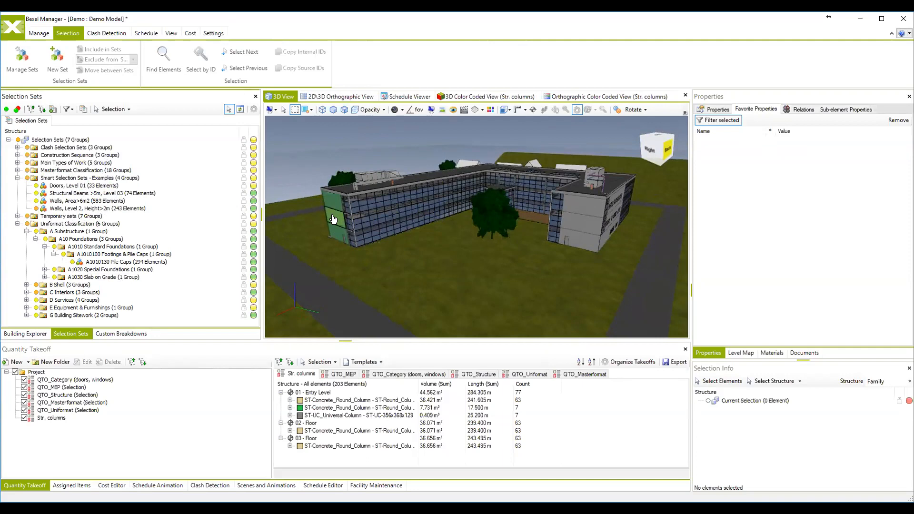
pyautogui.click(337, 230)
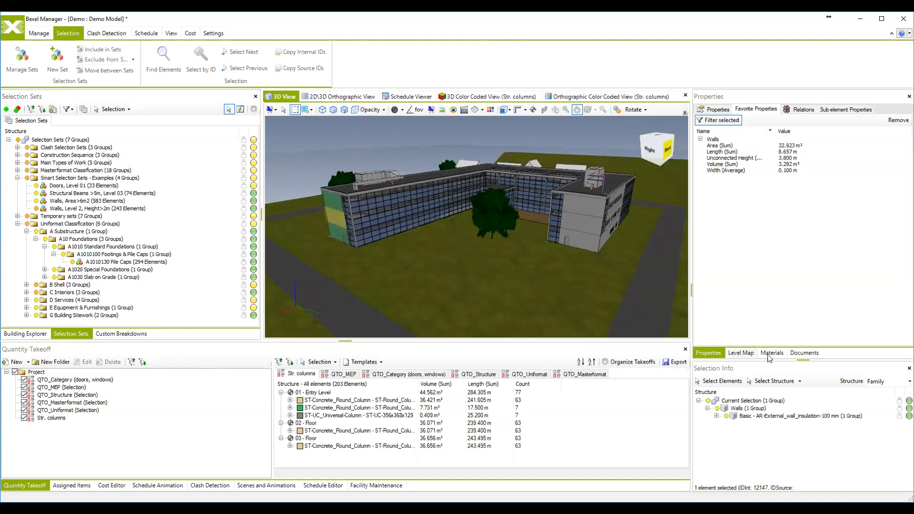
pyautogui.click(714, 360)
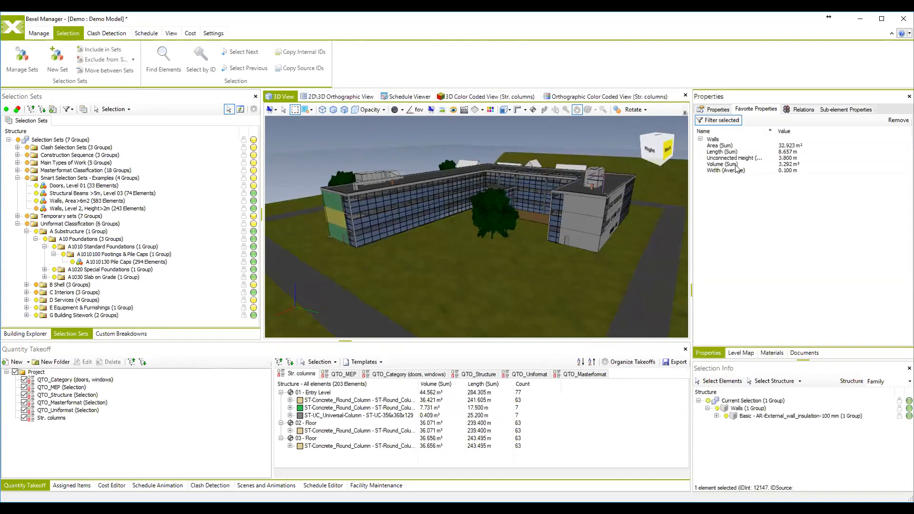
pyautogui.click(717, 109)
pyautogui.scroll(-5, 754, 206)
pyautogui.scroll(-10, 755, 206)
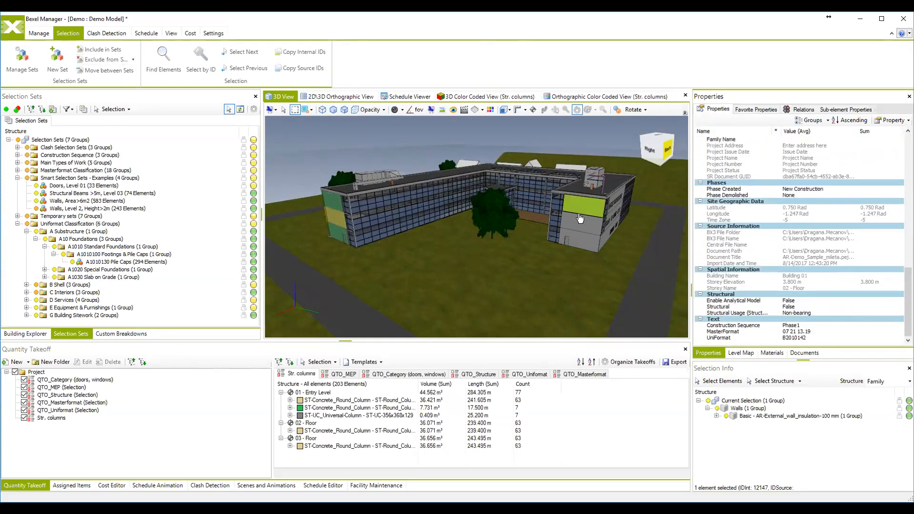
pyautogui.scroll(-15, 818, 241)
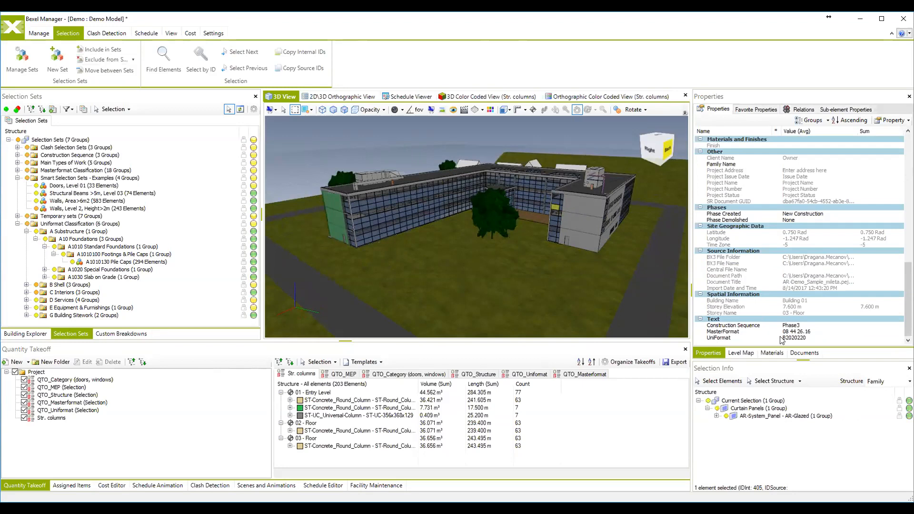
pyautogui.moveTo(365, 304); pyautogui.dragTo(358, 304, button='middle')
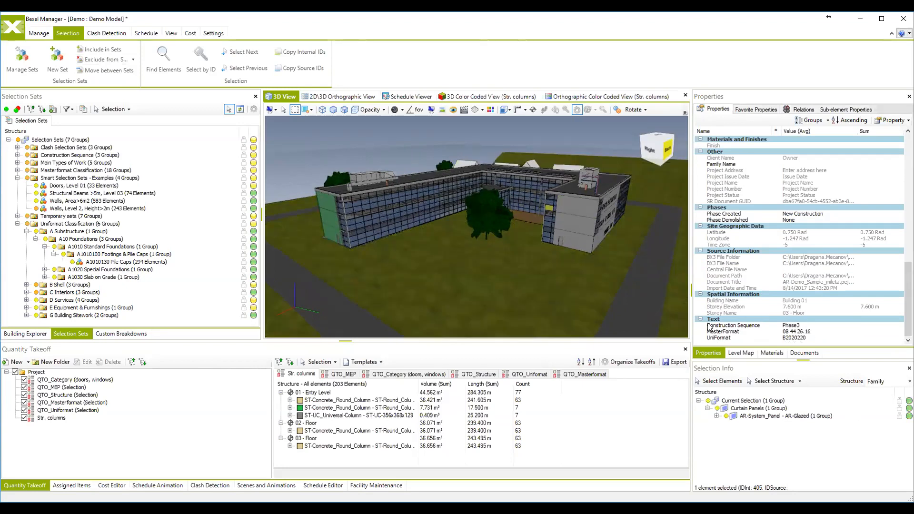
# Select the elements of the A1010130 Pile Caps set, and in its place those of B1010210 Bearing Walls - CIP under B Shell
pyautogui.click(126, 262)
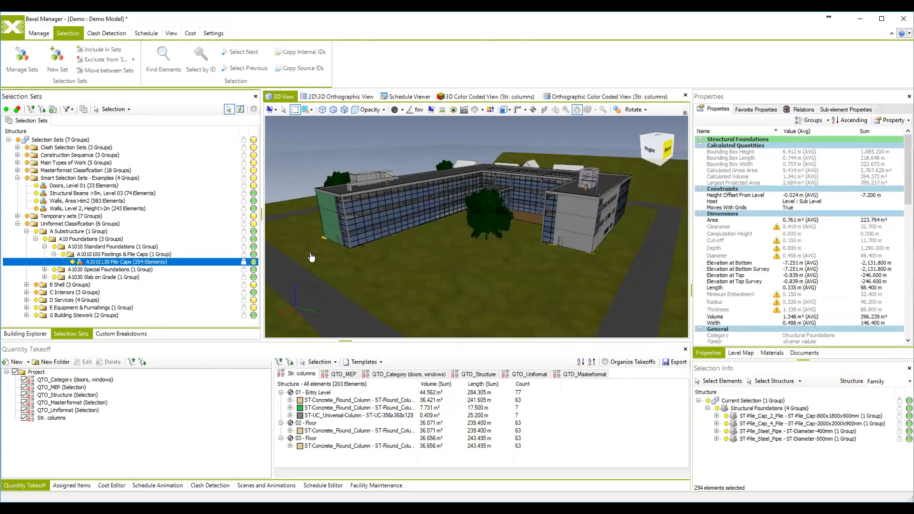
pyautogui.click(26, 284)
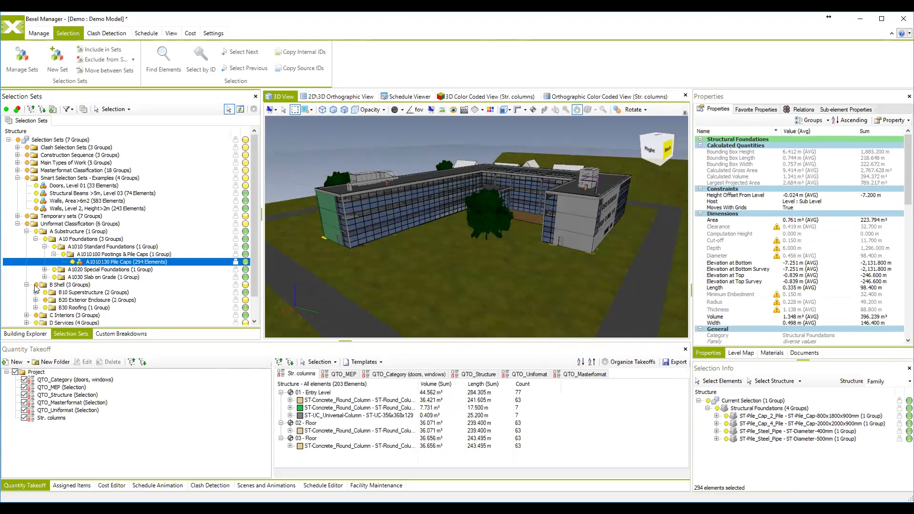
pyautogui.scroll(-1, 43, 279)
pyautogui.click(36, 270)
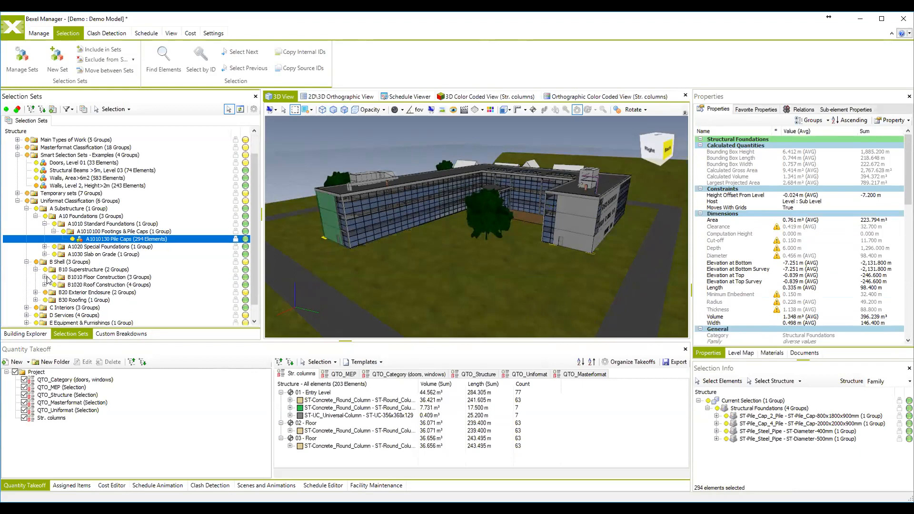
pyautogui.click(45, 277)
pyautogui.click(54, 284)
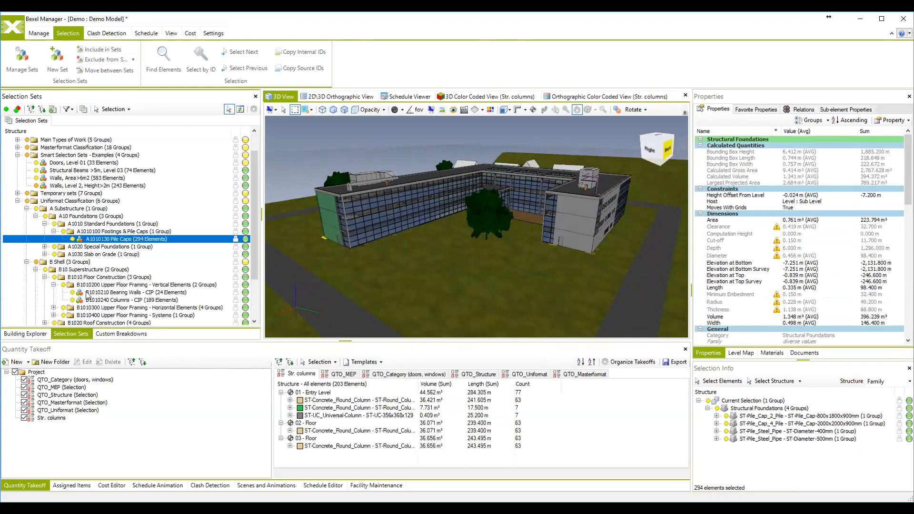
pyautogui.click(95, 293)
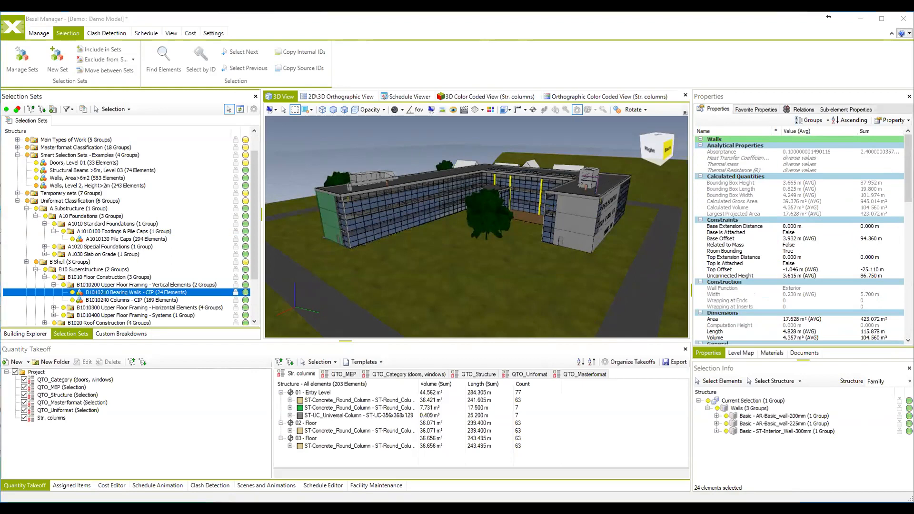
# Open the definition of the B1010210 Bearing Walls - CIP selection set and display the details of its UniFormat rule
pyautogui.rightClick(109, 302)
pyautogui.press('Escape')
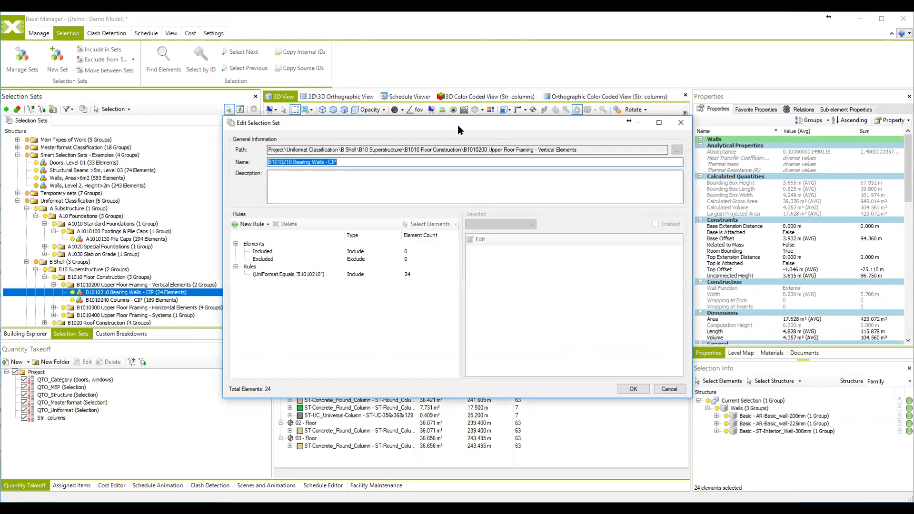
pyautogui.moveTo(457, 124); pyautogui.dragTo(383, 129)
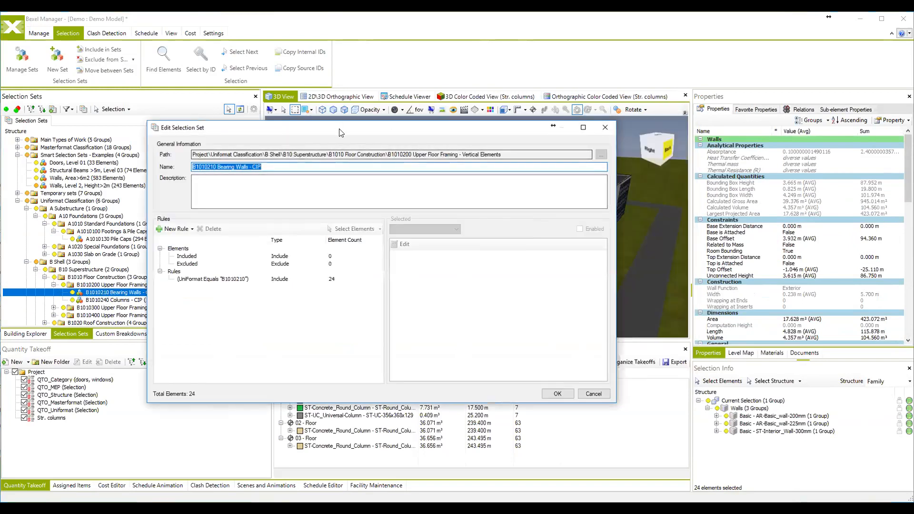
pyautogui.moveTo(340, 129); pyautogui.dragTo(350, 135)
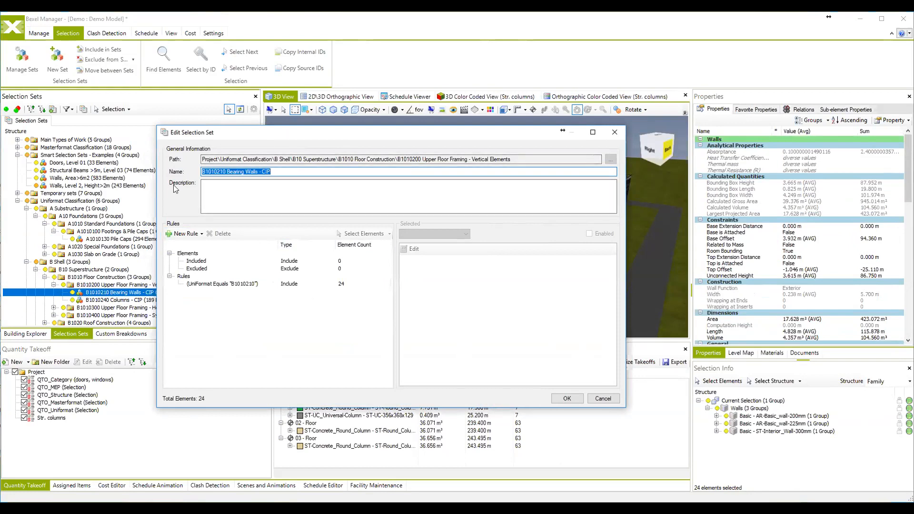
pyautogui.click(222, 284)
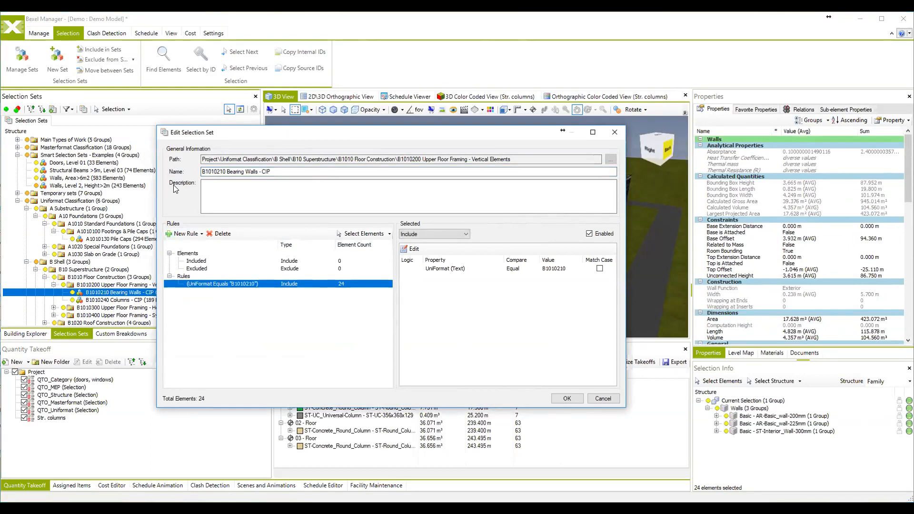
# Inspect the element query behind the UniFormat rule, and leave the selection set definition without saving changes
pyautogui.click(411, 248)
pyautogui.click(391, 199)
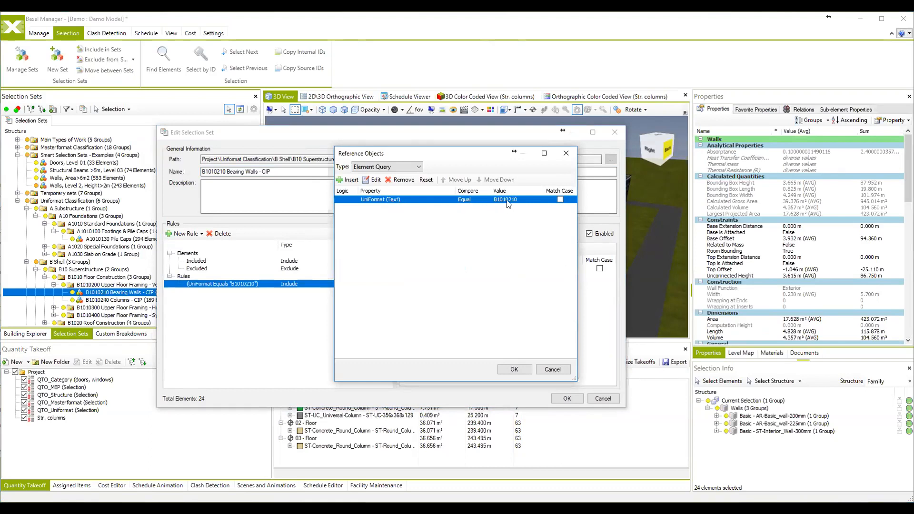
pyautogui.click(546, 370)
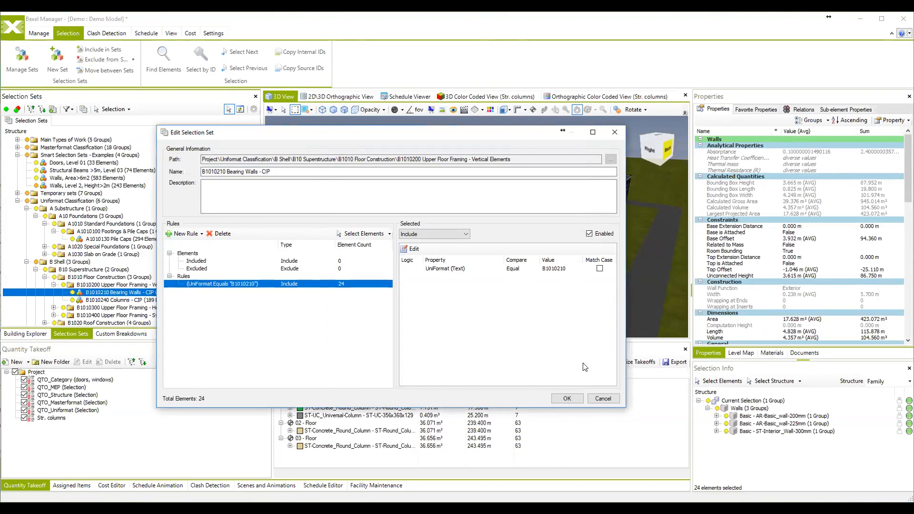
pyautogui.click(603, 399)
# Collapse the Smart Selection Sets - Examples and Uniformat Classification groups in the selection set tree
pyautogui.moveTo(481, 231); pyautogui.dragTo(442, 229)
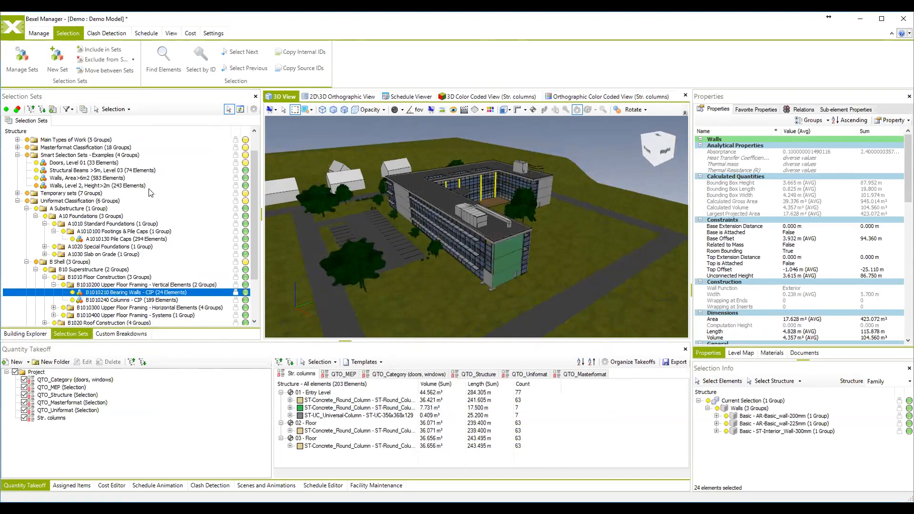
pyautogui.scroll(1, 150, 192)
pyautogui.moveTo(482, 198); pyautogui.dragTo(506, 206, button='middle')
pyautogui.moveTo(506, 206); pyautogui.dragTo(226, 151)
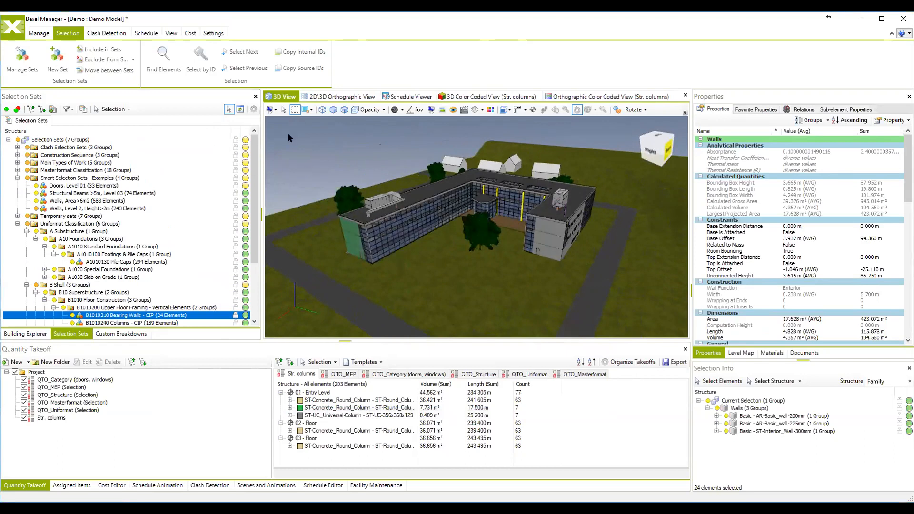
pyautogui.scroll(-1, 136, 167)
pyautogui.scroll(-2, 135, 167)
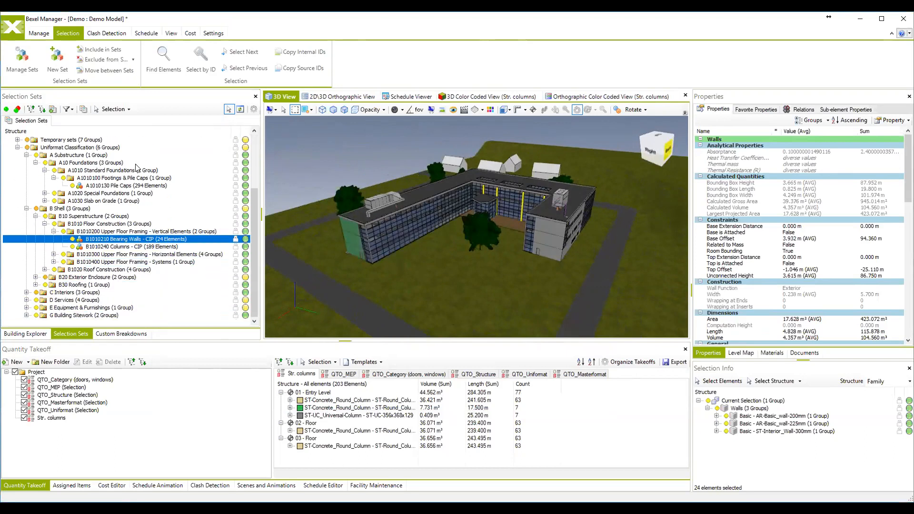
pyautogui.scroll(3, 137, 169)
pyautogui.click(18, 178)
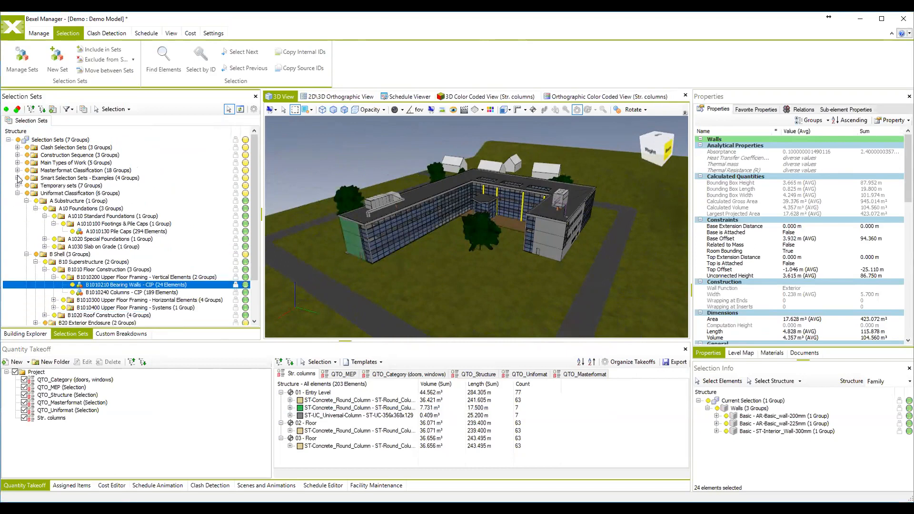
pyautogui.click(18, 193)
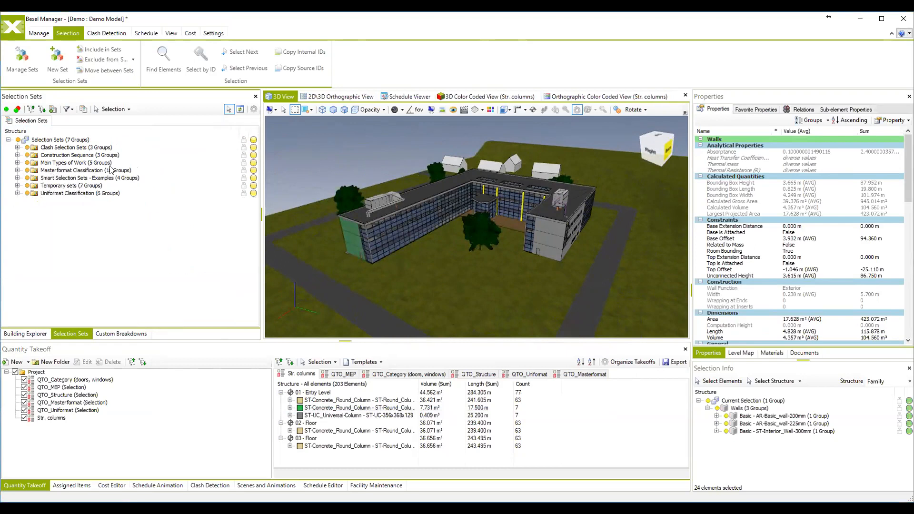
pyautogui.click(54, 111)
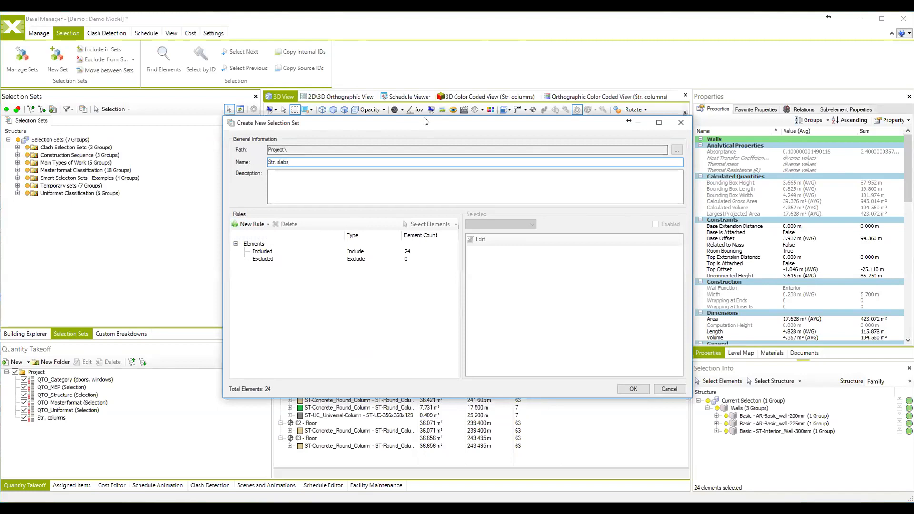
pyautogui.moveTo(424, 120); pyautogui.dragTo(386, 108)
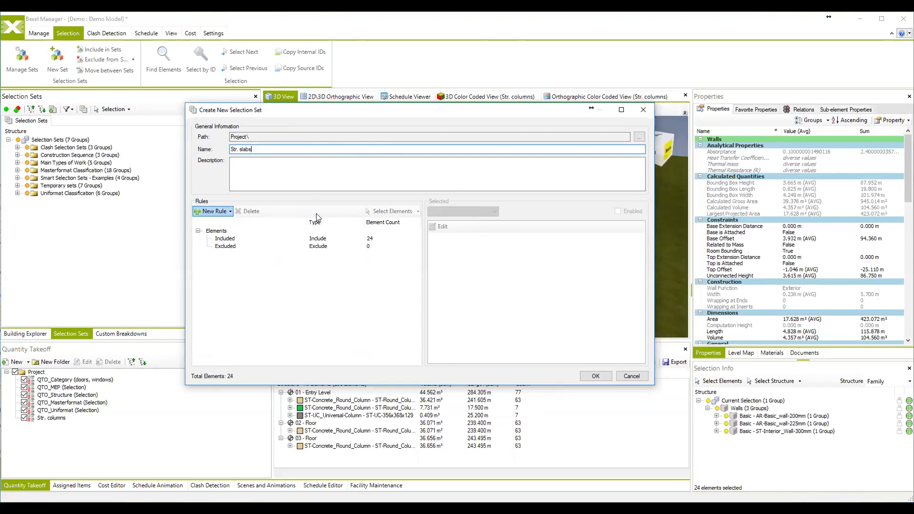
pyautogui.click(214, 211)
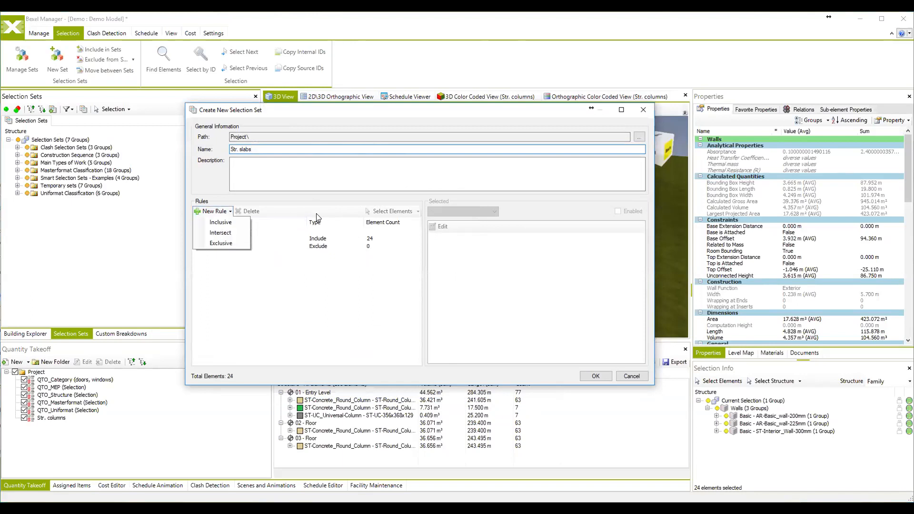
pyautogui.press('Down')
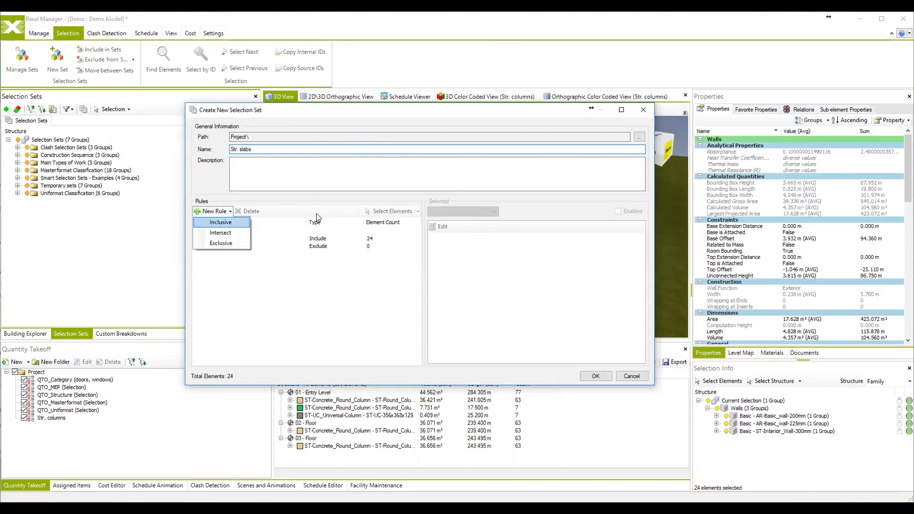
pyautogui.press('Return')
pyautogui.click(410, 167)
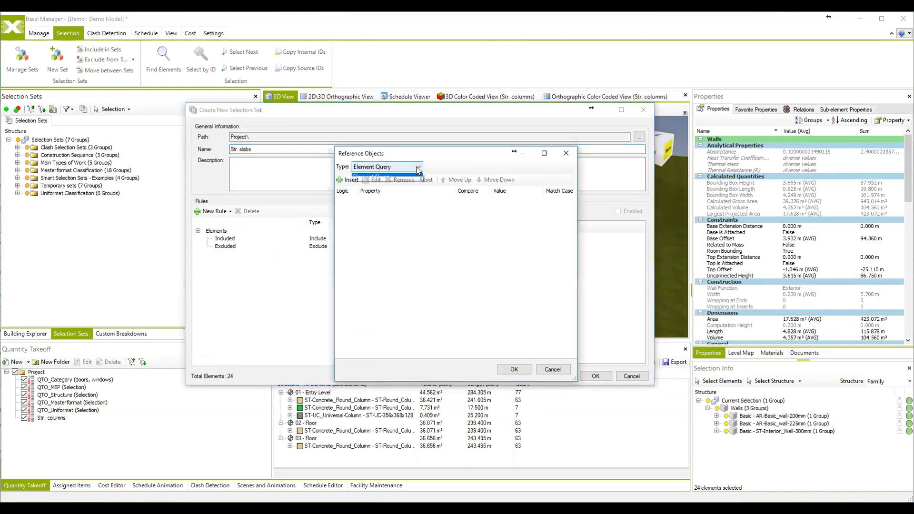
pyautogui.click(383, 191)
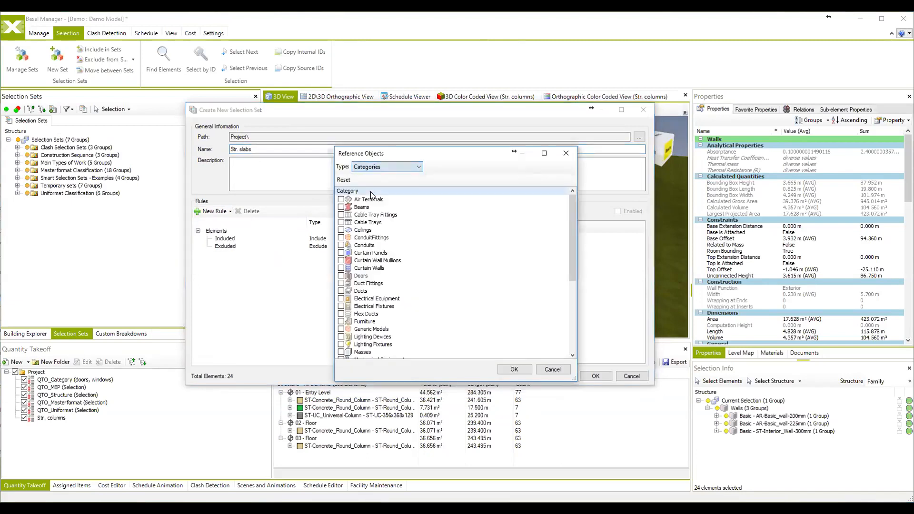
pyautogui.scroll(-6, 430, 257)
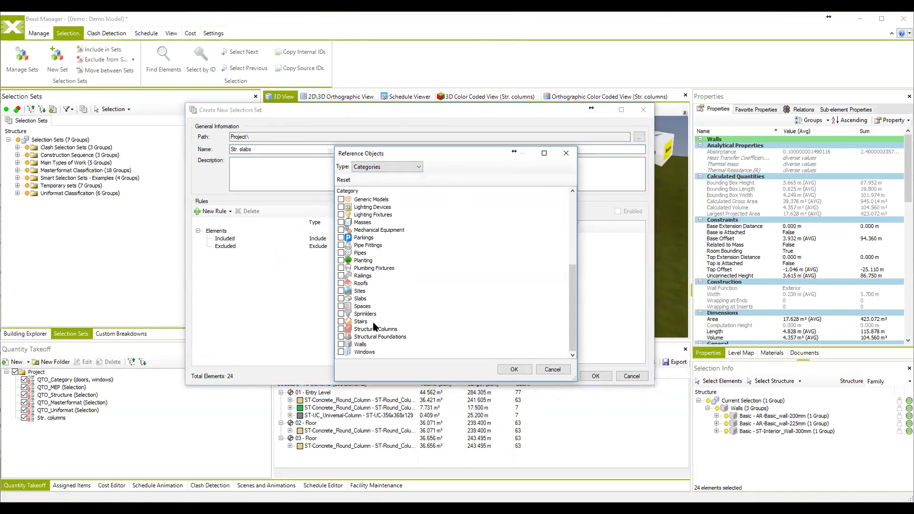
pyautogui.scroll(5, 373, 321)
pyautogui.scroll(-2, 377, 268)
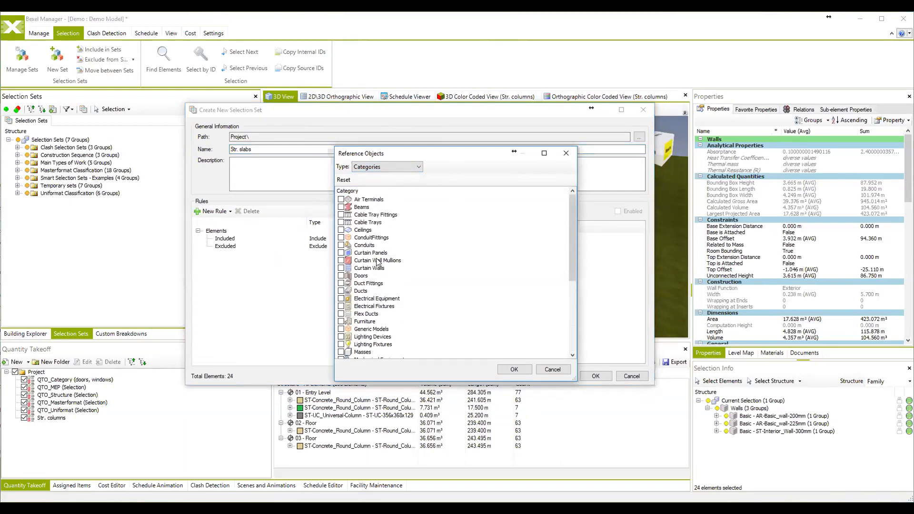
pyautogui.scroll(-2, 377, 263)
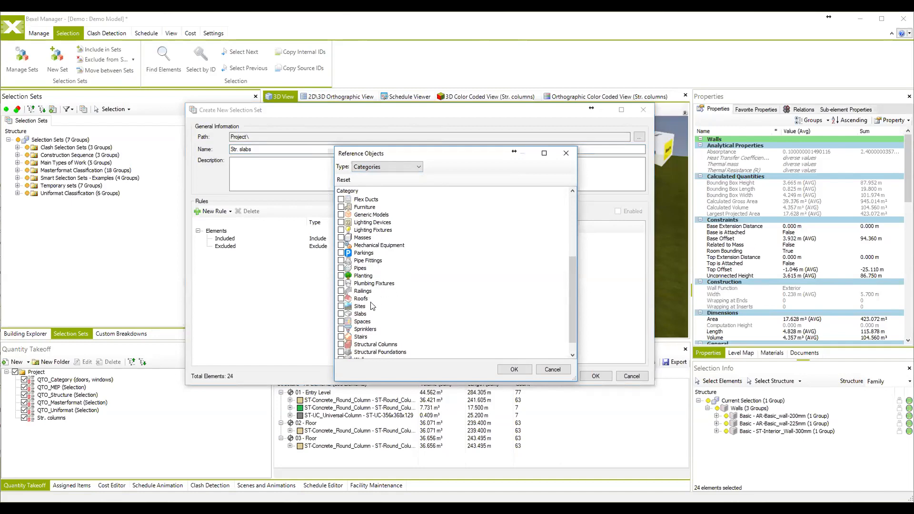
pyautogui.click(362, 315)
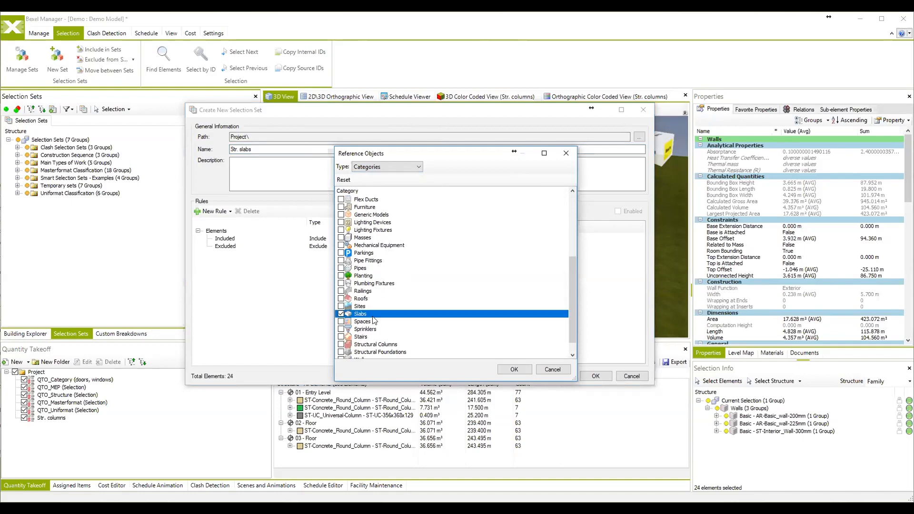
pyautogui.click(514, 370)
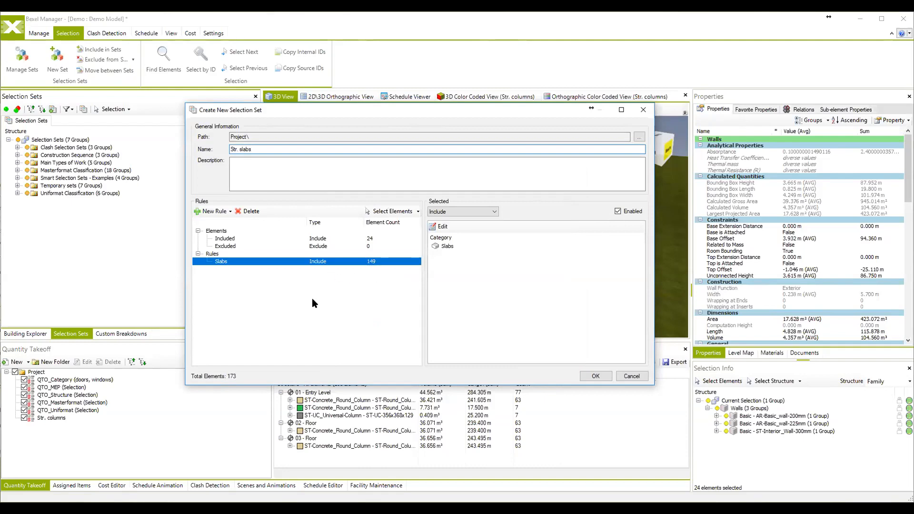
pyautogui.click(318, 286)
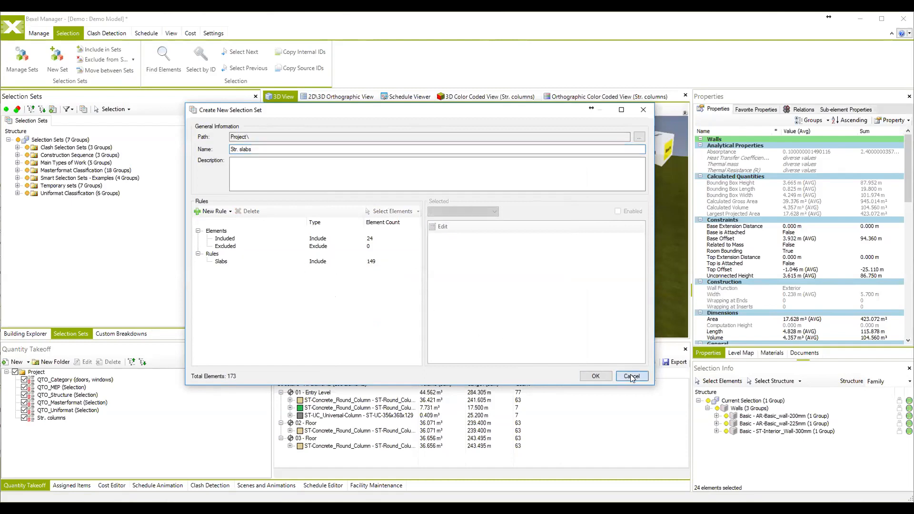
pyautogui.click(233, 238)
pyautogui.rightClick(231, 238)
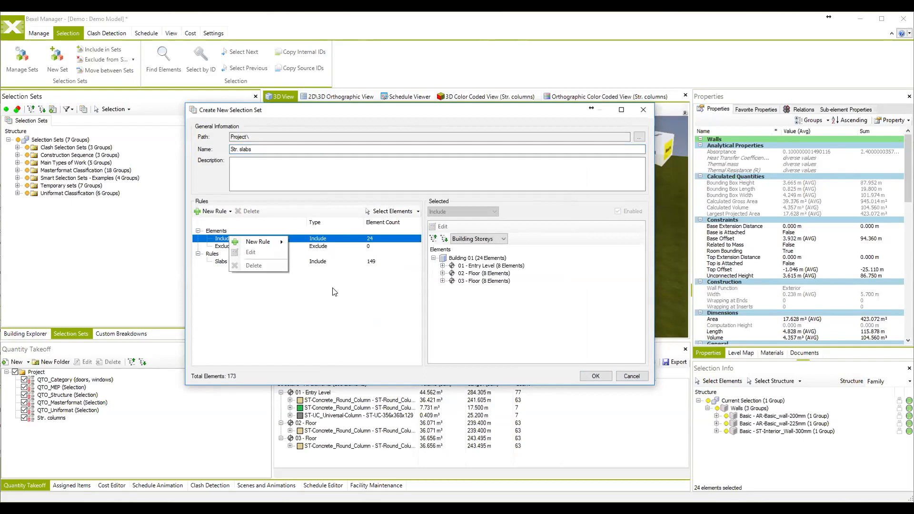
pyautogui.click(631, 376)
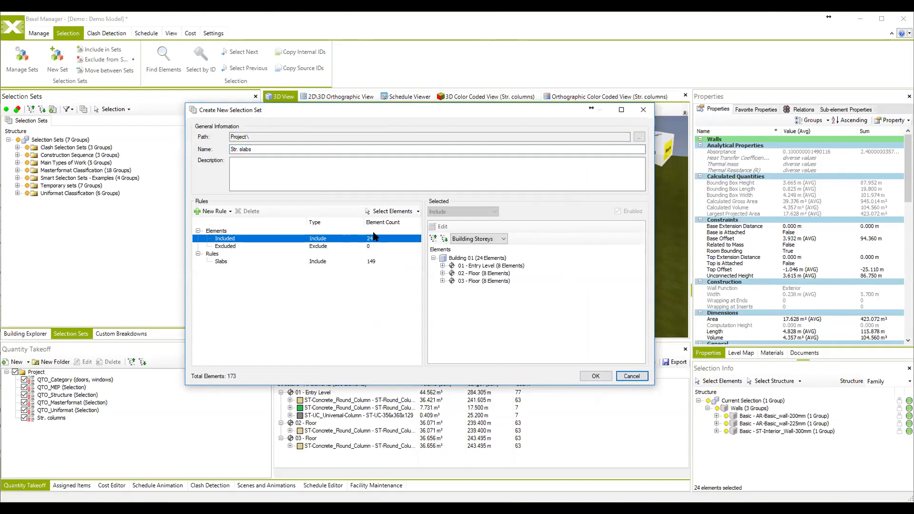
pyautogui.click(643, 376)
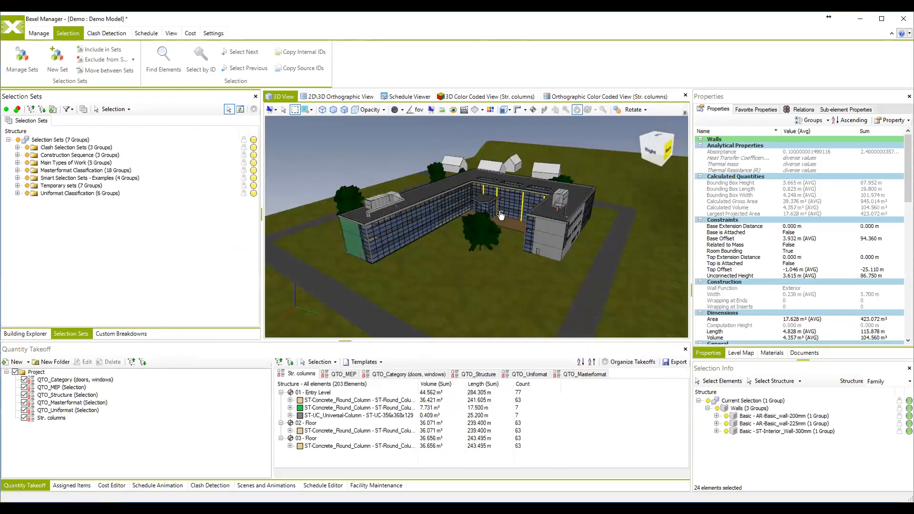
# Clear the element selection and set up a new selection set named "st slabs" with an inclusive rule for the Slabs category
pyautogui.click(332, 177)
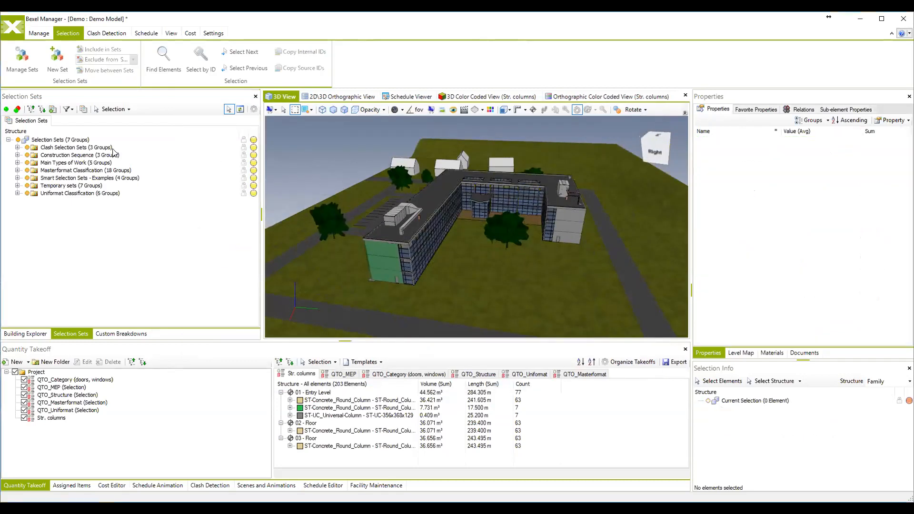
pyautogui.click(56, 110)
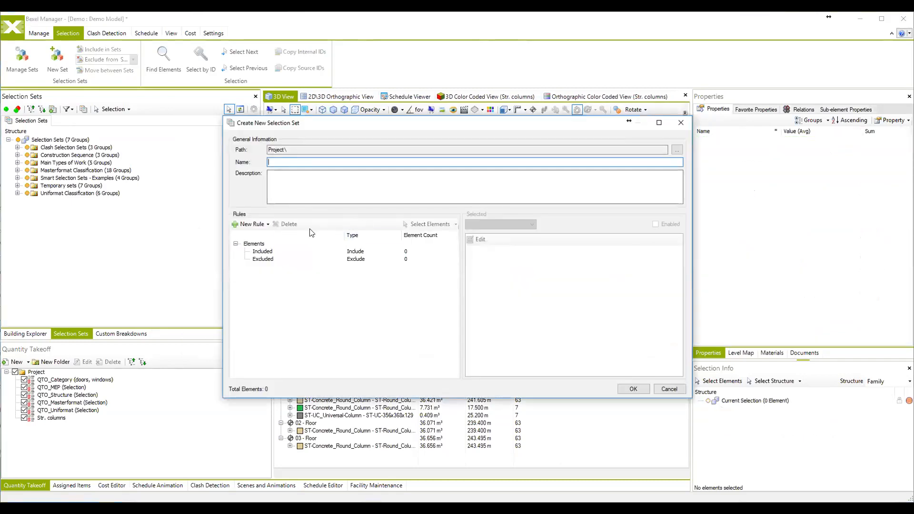
pyautogui.click(257, 225)
pyautogui.click(258, 235)
pyautogui.scroll(-6, 370, 267)
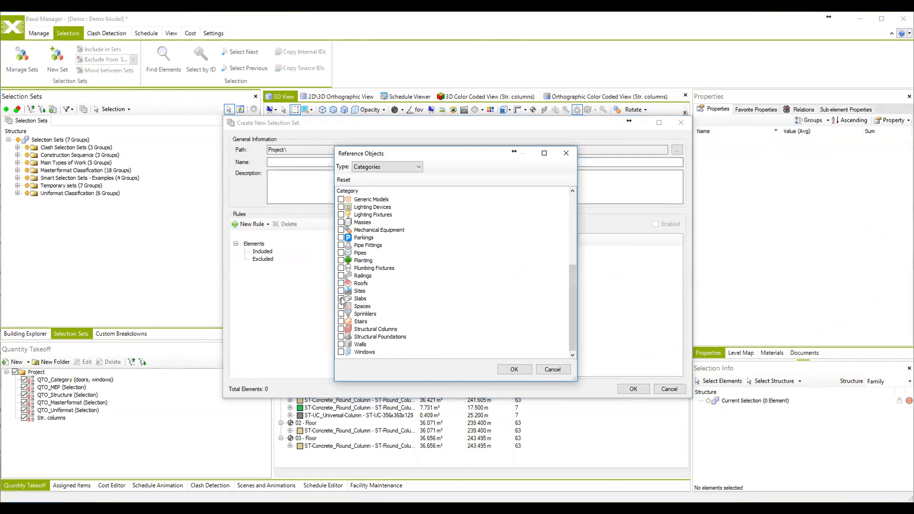
pyautogui.click(510, 371)
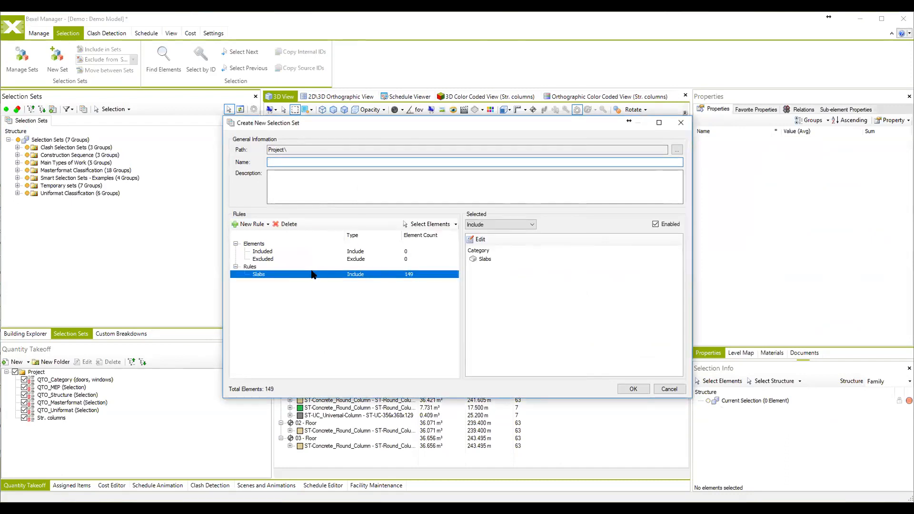
pyautogui.click(291, 162)
pyautogui.click(285, 184)
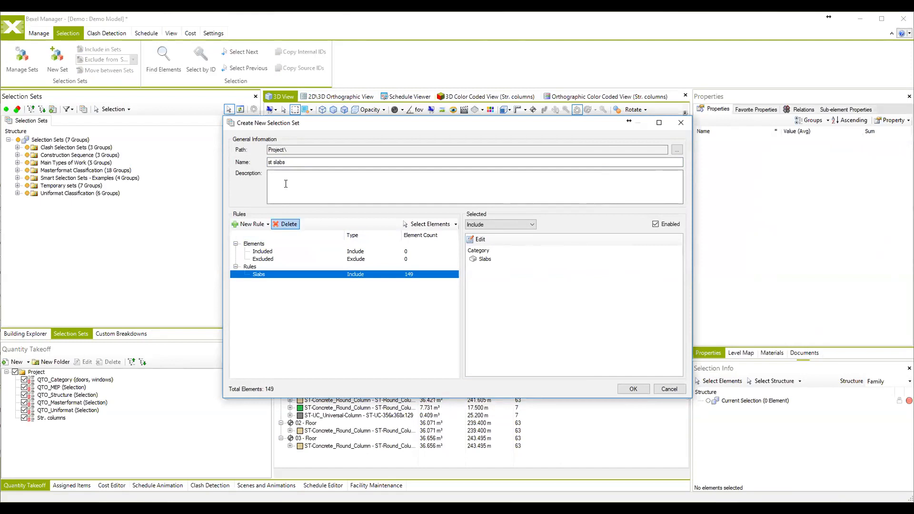
# Add an intersect rule with an element query for elements whose Family (Text) property starts with "St"
pyautogui.click(253, 224)
pyautogui.click(418, 168)
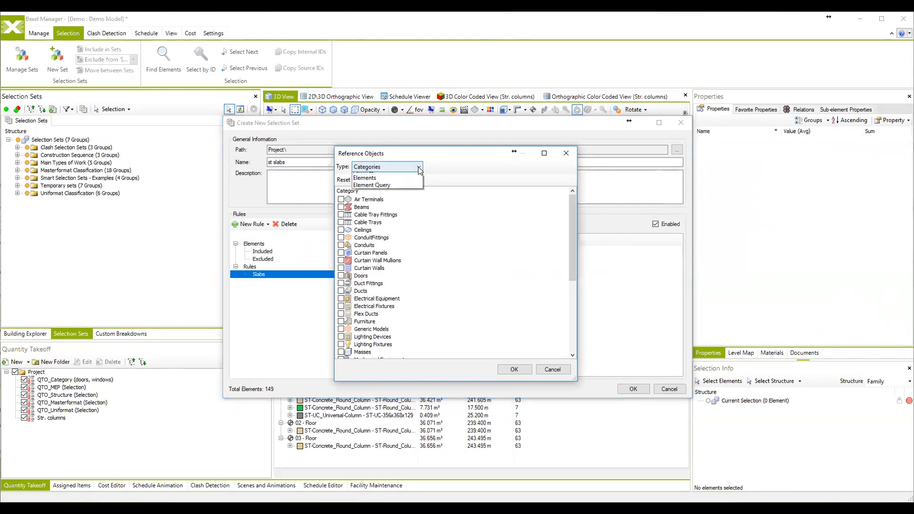
pyautogui.click(385, 216)
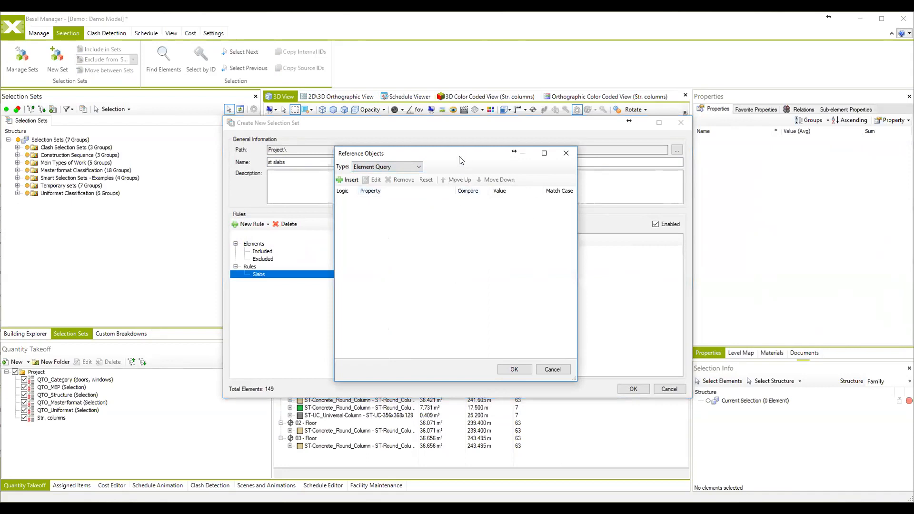
pyautogui.moveTo(461, 160); pyautogui.dragTo(465, 152)
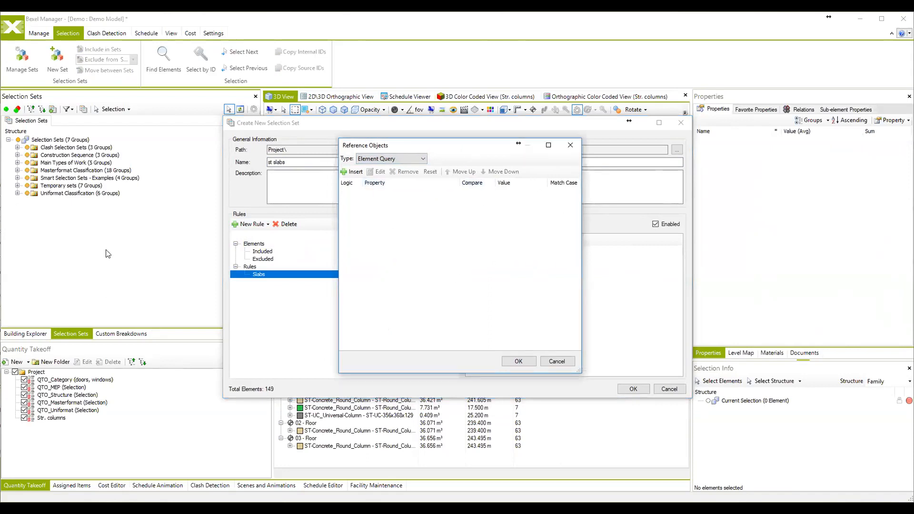
pyautogui.click(355, 172)
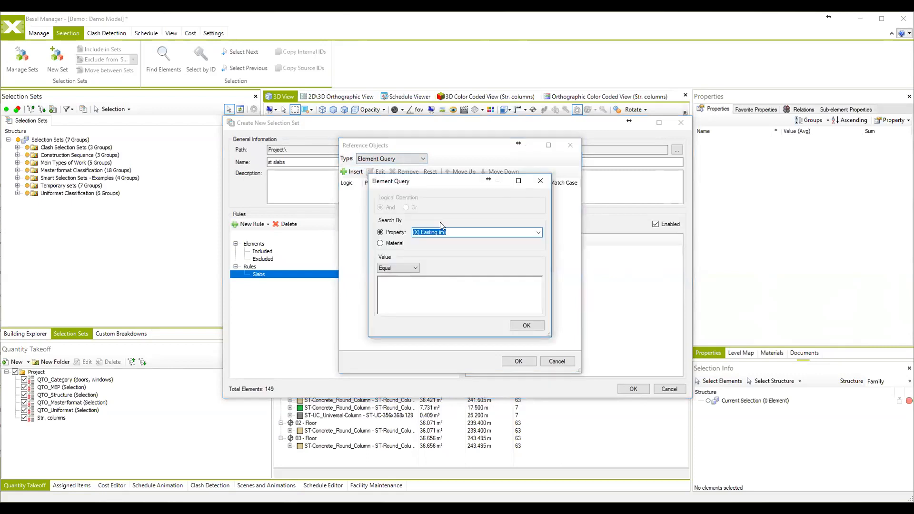
pyautogui.write('family (Text')
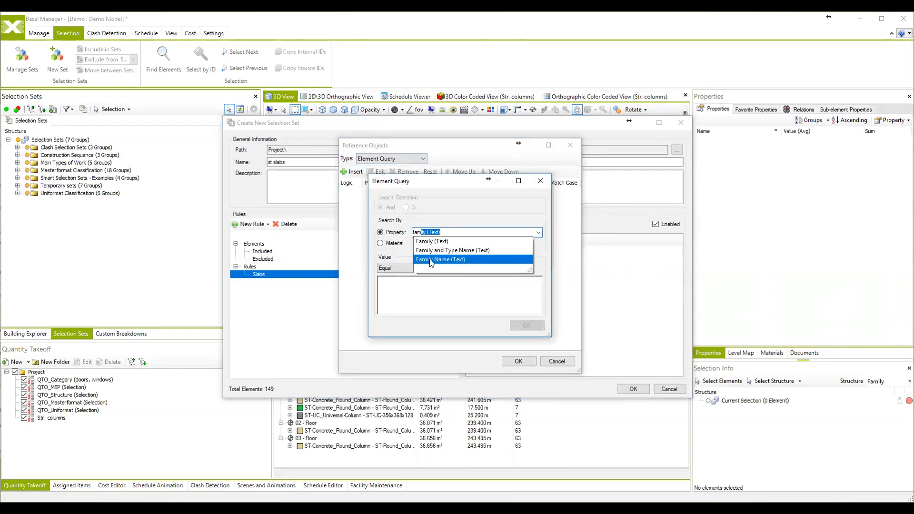
pyautogui.click(434, 243)
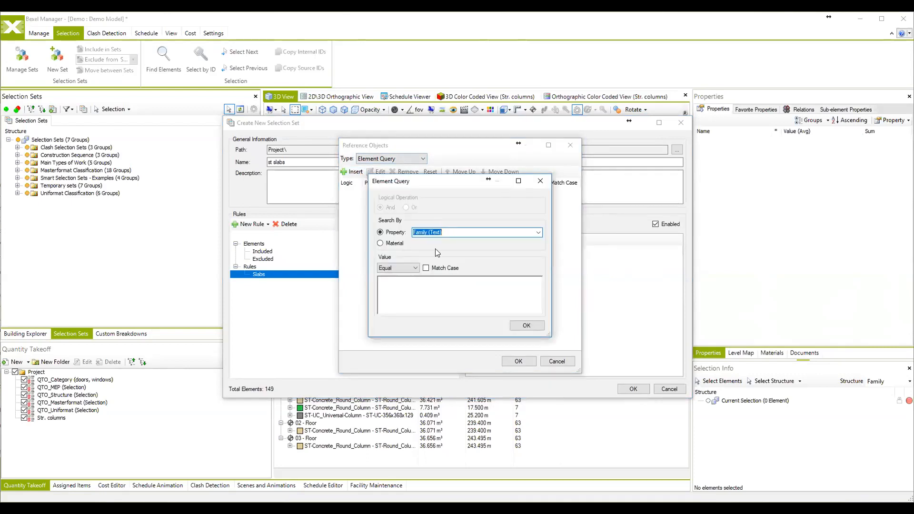
pyautogui.click(415, 267)
pyautogui.click(402, 284)
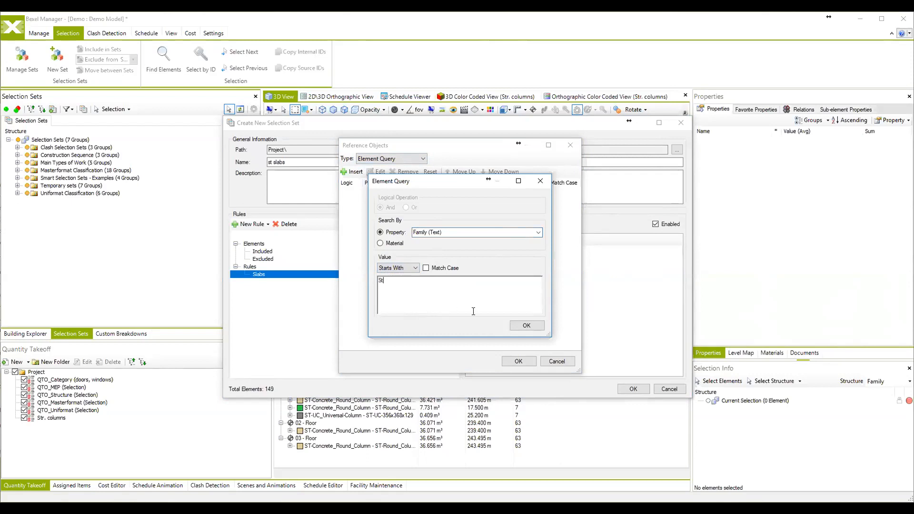
pyautogui.click(523, 325)
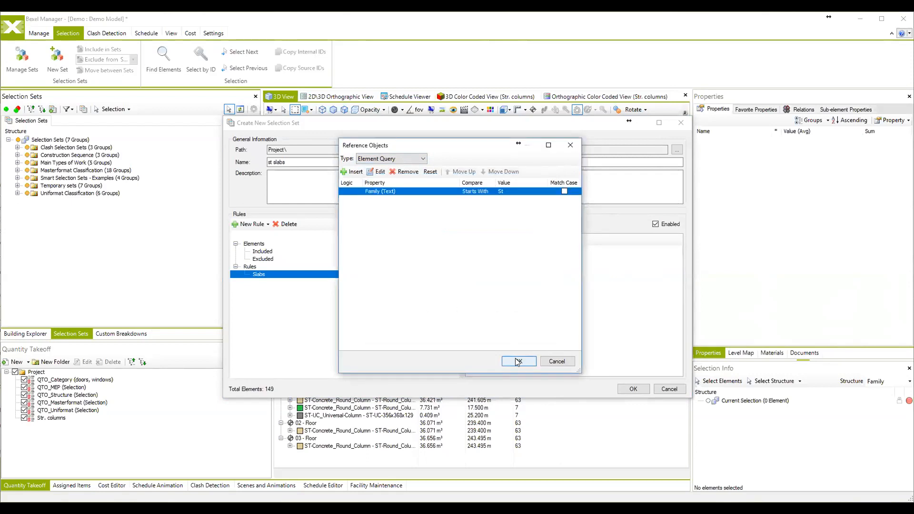
pyautogui.click(517, 362)
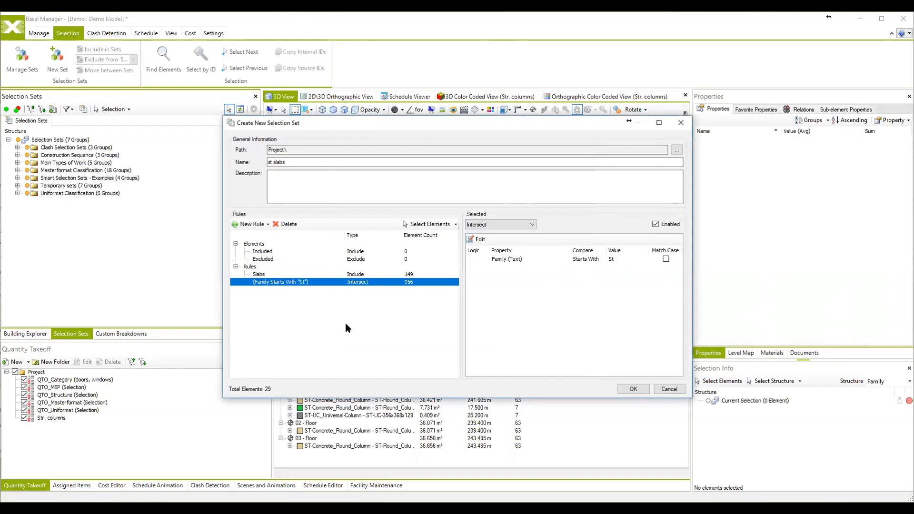
# Add an intersect rule for the 02 - Floor storey of Building 01 and save the st slabs selection set
pyautogui.keyDown('ctrl'); pyautogui.click(339, 275); pyautogui.keyUp('ctrl')
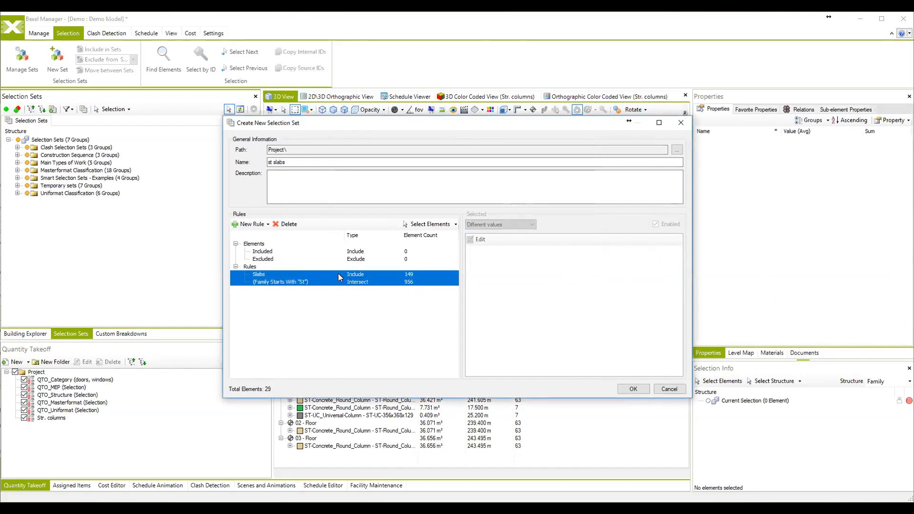
pyautogui.click(367, 282)
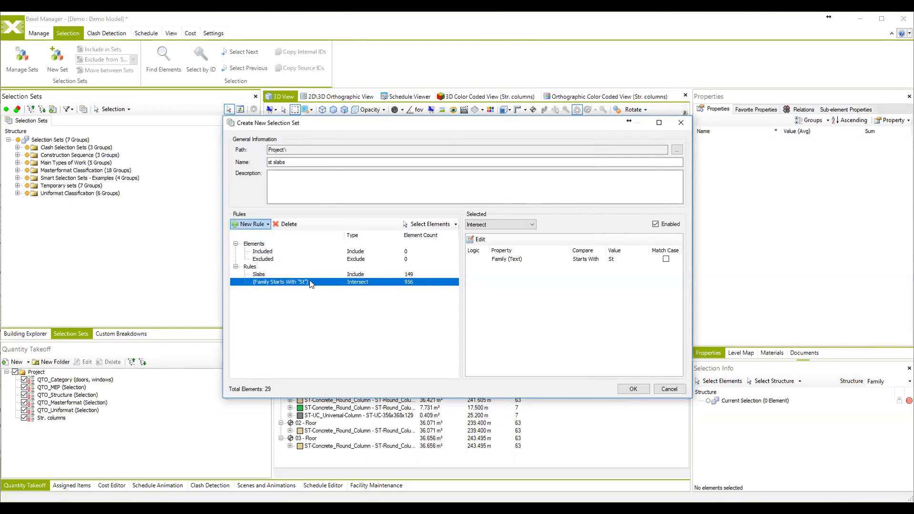
pyautogui.click(267, 224)
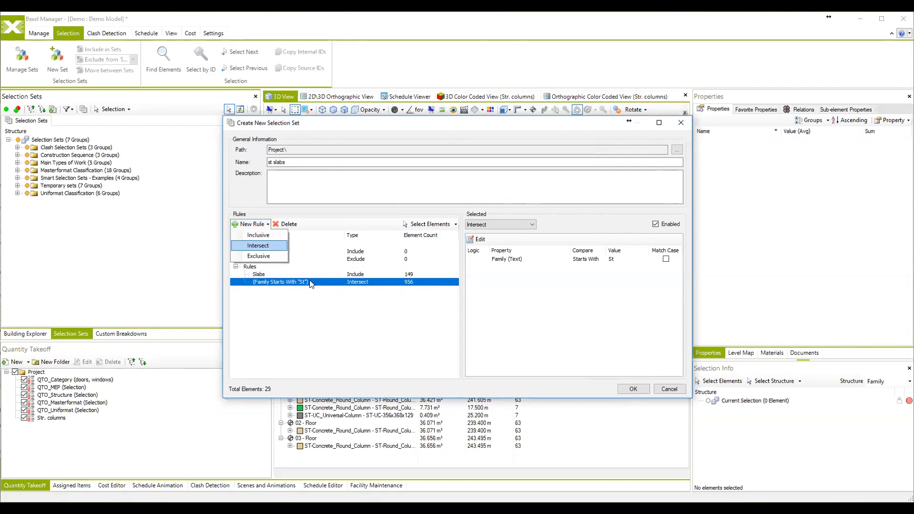
pyautogui.click(257, 245)
pyautogui.click(418, 167)
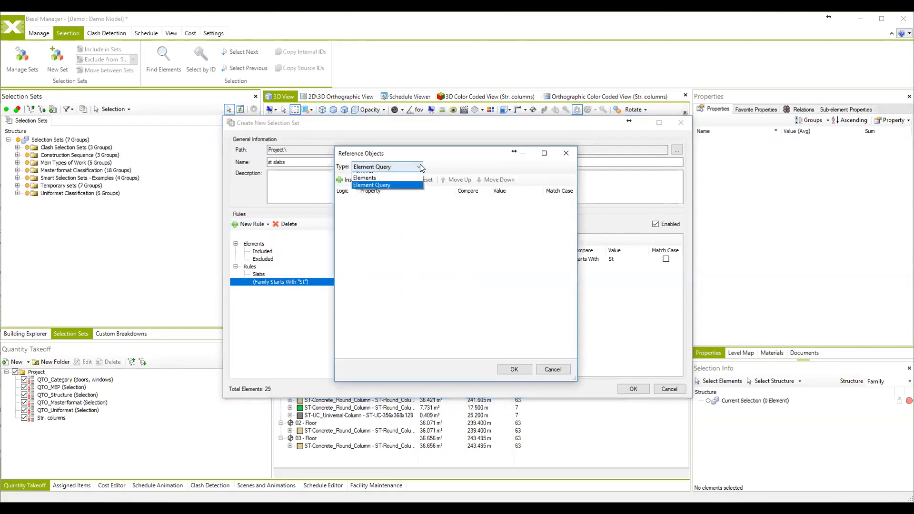
pyautogui.click(401, 184)
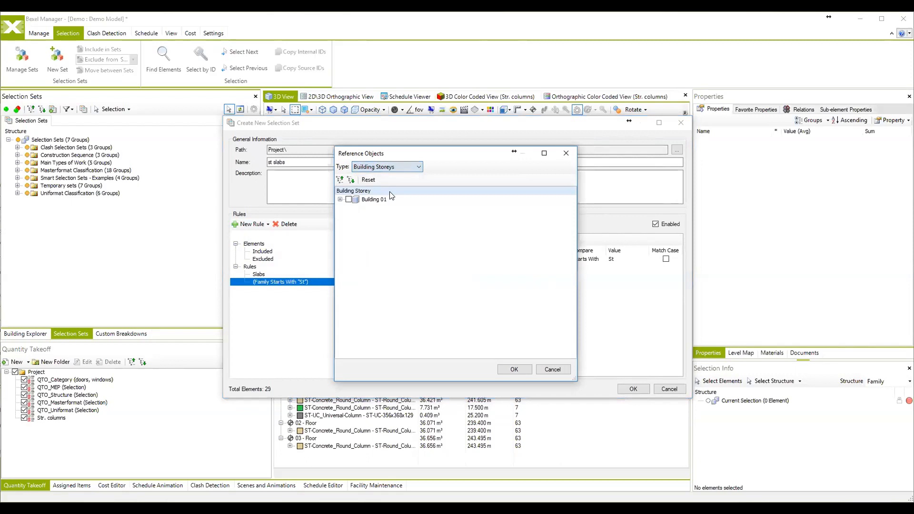
pyautogui.click(340, 199)
pyautogui.click(358, 223)
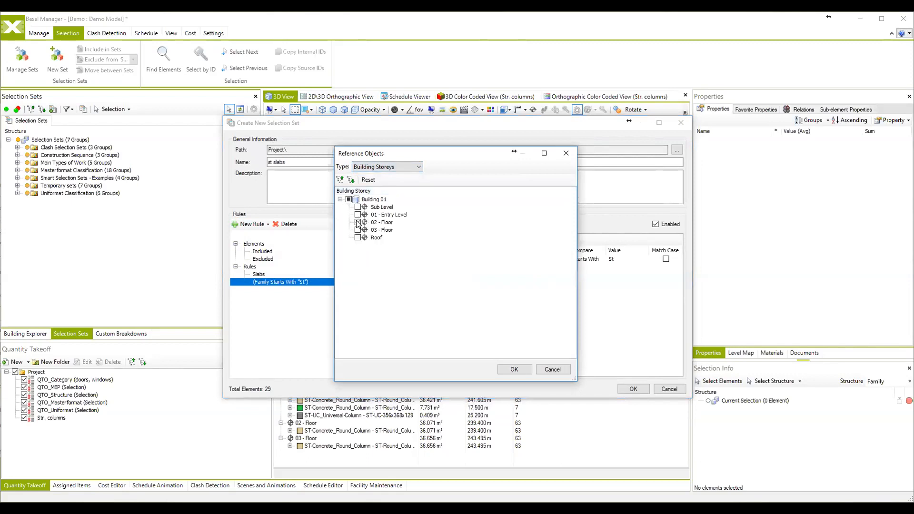
pyautogui.click(514, 370)
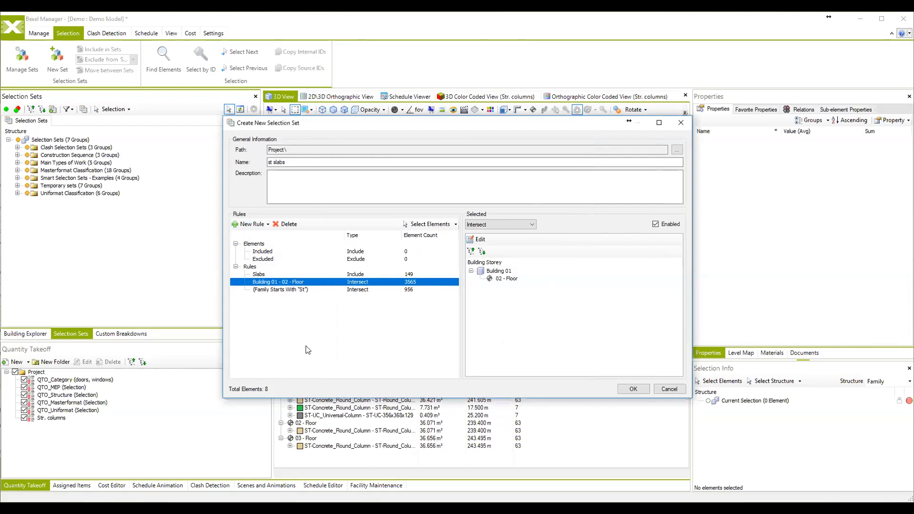
pyautogui.click(632, 388)
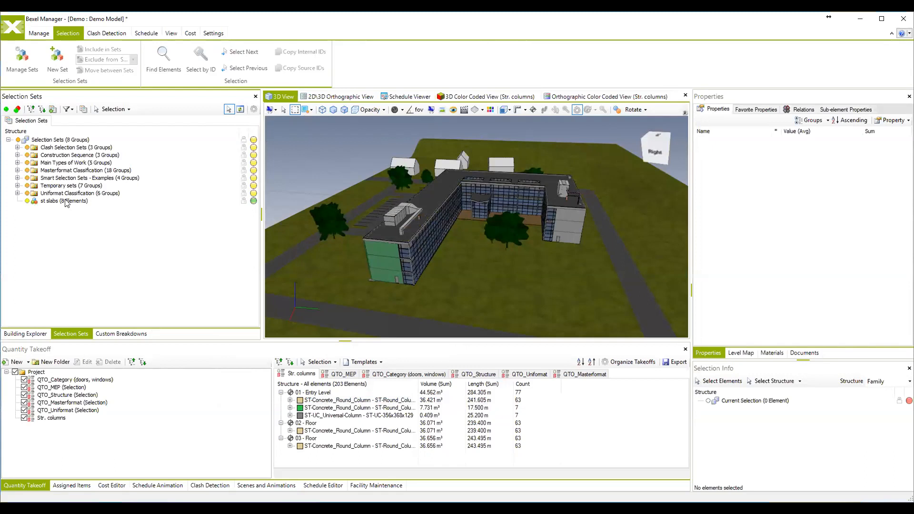
# Hide all elements, show only the st slabs set in the 3D view, and briefly select its elements to check them
pyautogui.click(20, 141)
pyautogui.moveTo(421, 222); pyautogui.dragTo(430, 222, button='middle')
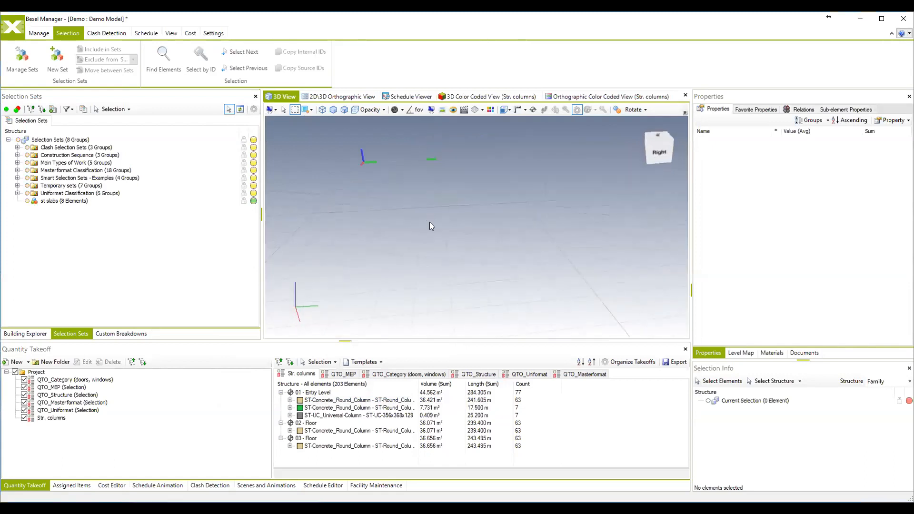
pyautogui.click(27, 200)
pyautogui.moveTo(511, 220); pyautogui.dragTo(467, 231, button='middle')
pyautogui.scroll(3, 512, 215)
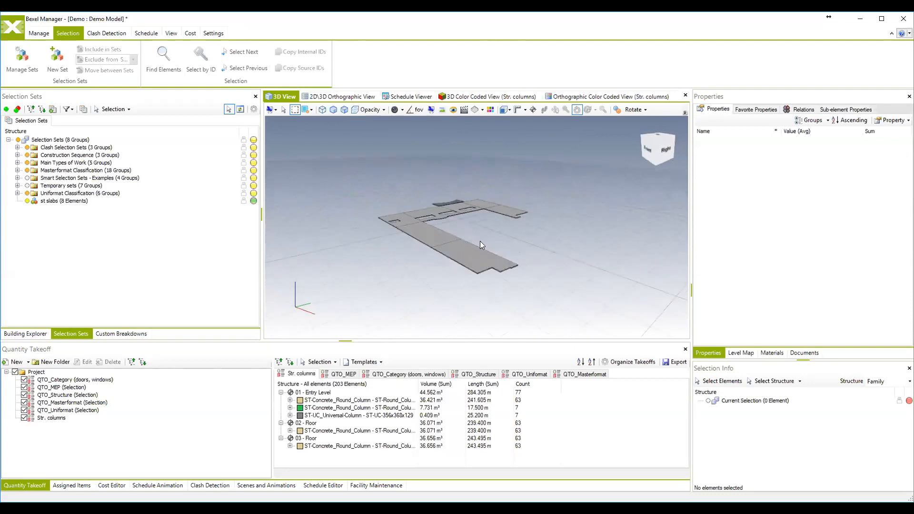
pyautogui.moveTo(94, 222); pyautogui.dragTo(67, 173)
pyautogui.moveTo(504, 228); pyautogui.dragTo(471, 237, button='middle')
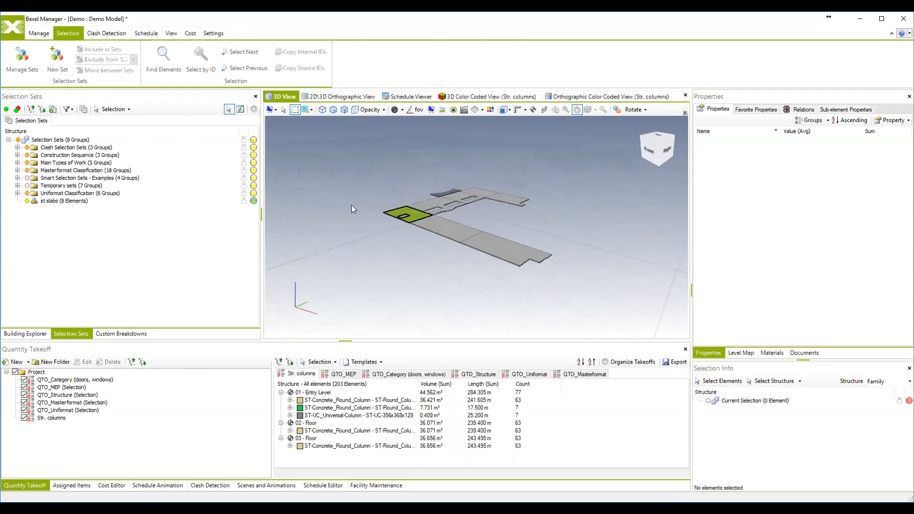
pyautogui.click(53, 202)
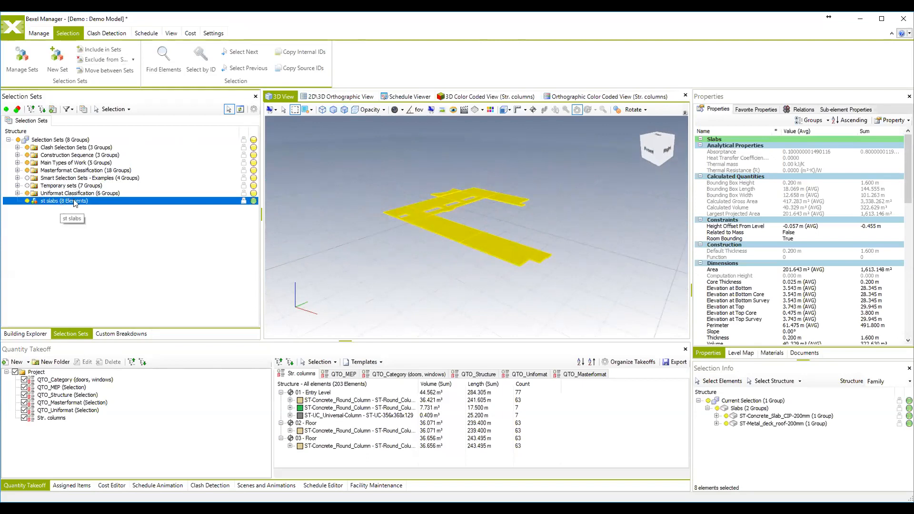
pyautogui.click(59, 241)
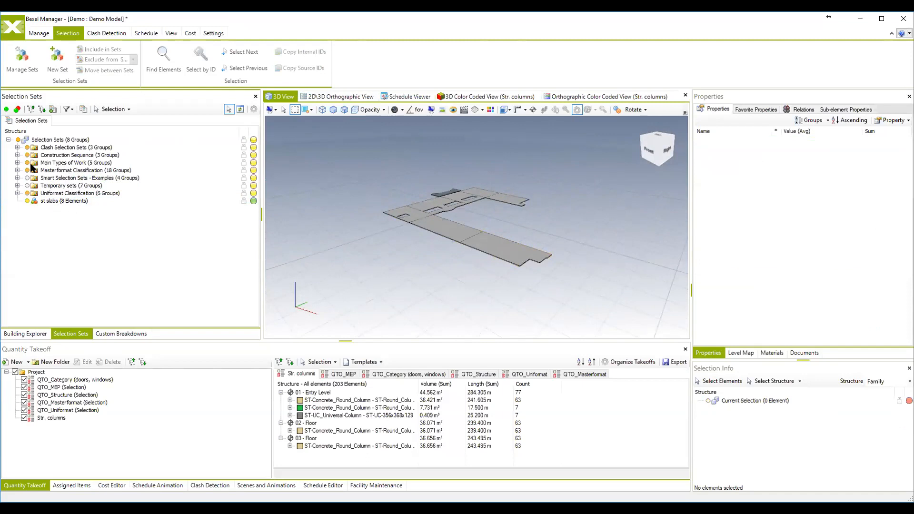
# Show all elements of the model and expand the Clash Selection Sets, Construction Sequence and AR groups
pyautogui.rightClick(515, 201)
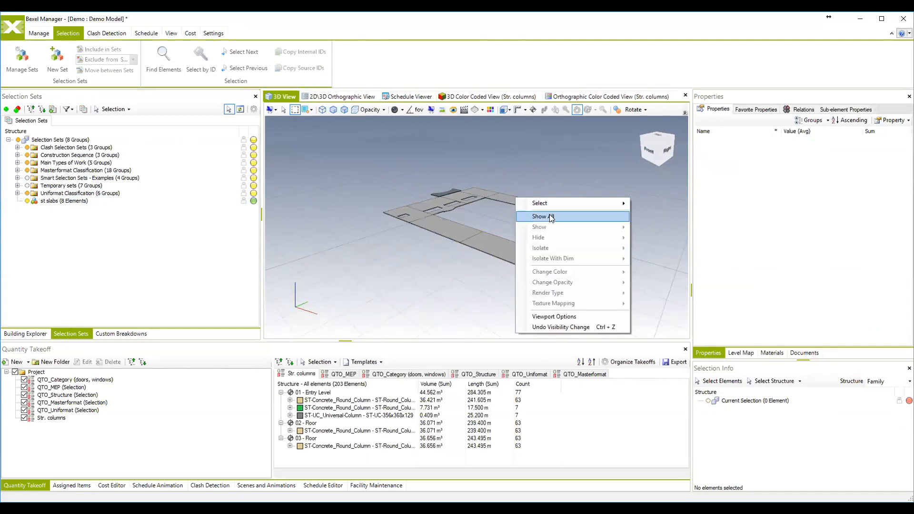
pyautogui.click(550, 214)
pyautogui.click(17, 148)
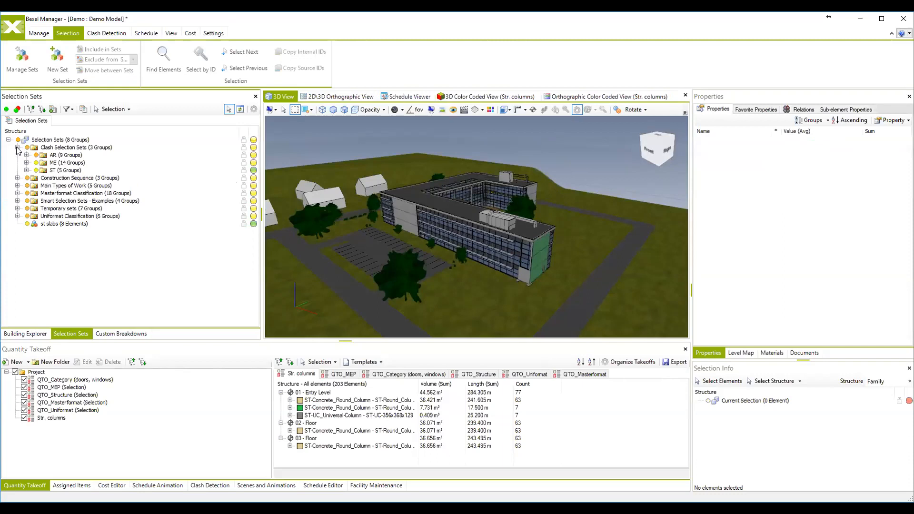
pyautogui.click(17, 178)
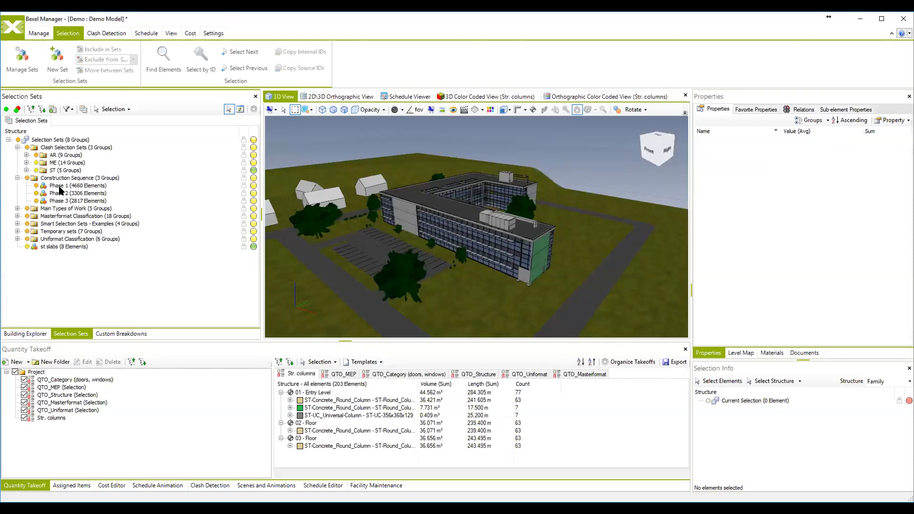
pyautogui.click(27, 156)
# Open the definition of the AR-Doors selection set and leave it without saving changes
pyautogui.click(76, 170)
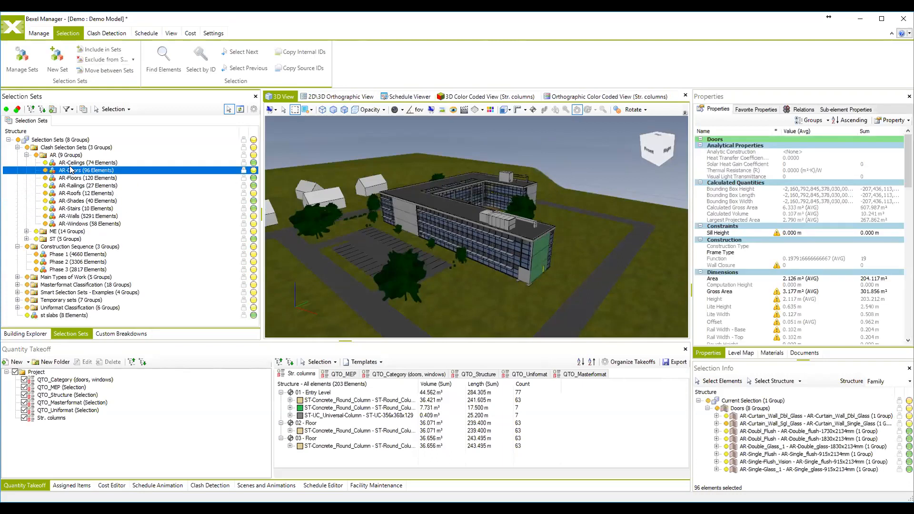
pyautogui.rightClick(71, 169)
pyautogui.click(90, 216)
pyautogui.click(666, 389)
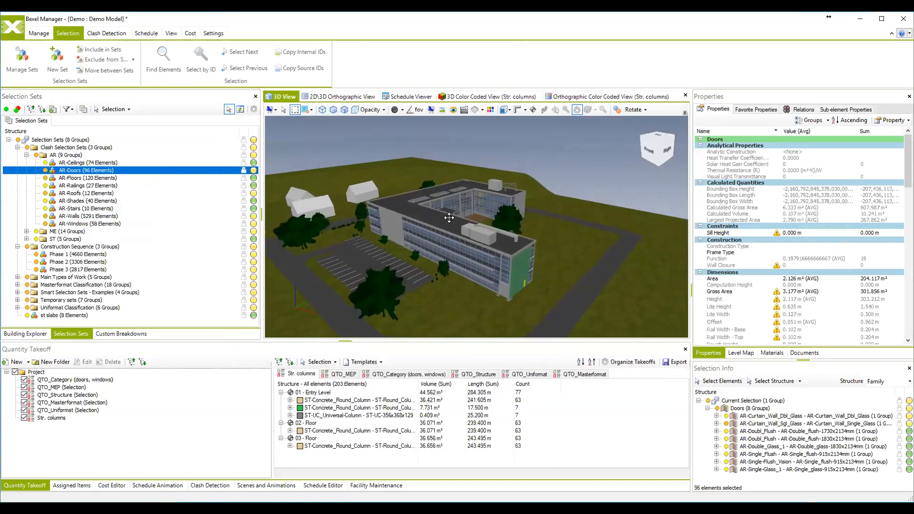
pyautogui.moveTo(449, 218); pyautogui.dragTo(471, 216, button='middle')
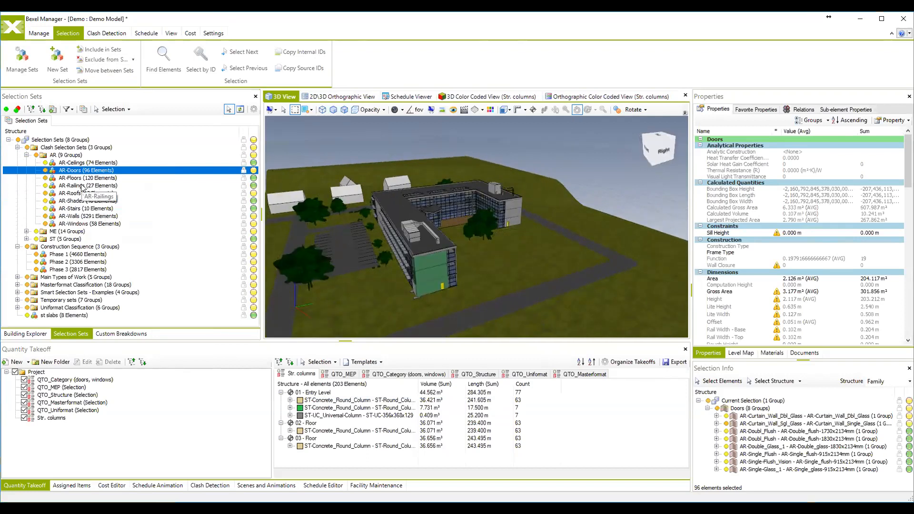
pyautogui.moveTo(421, 225); pyautogui.dragTo(495, 221, button='middle')
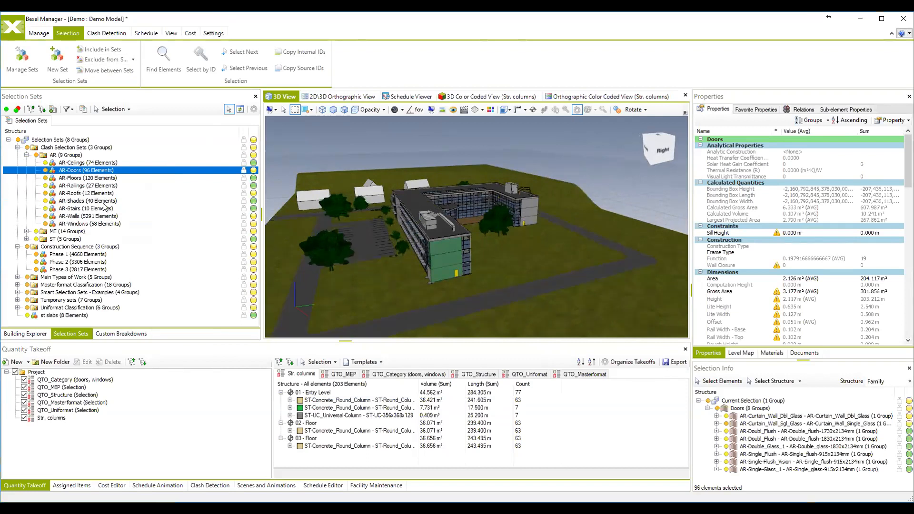
# Select the elements of the AR-Shades set and examine them on the building in the 3D view
pyautogui.click(101, 201)
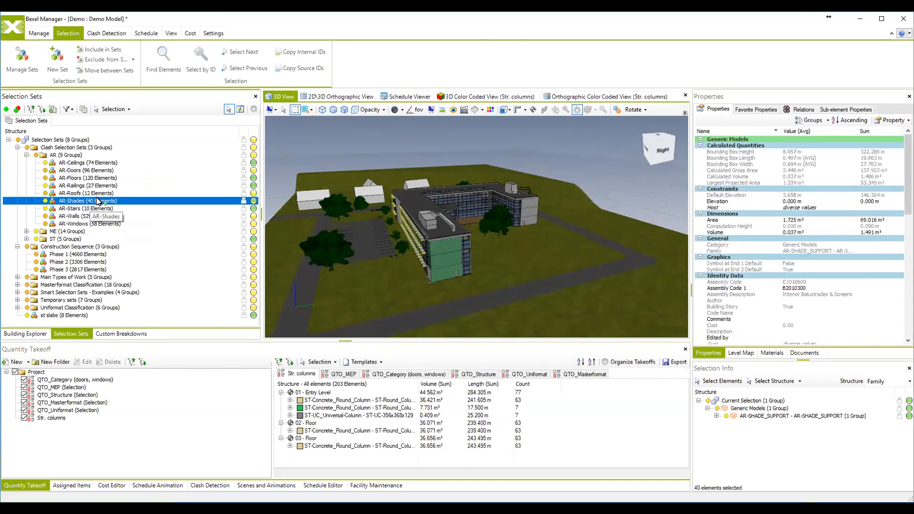
pyautogui.moveTo(331, 231); pyautogui.dragTo(370, 212, button='middle')
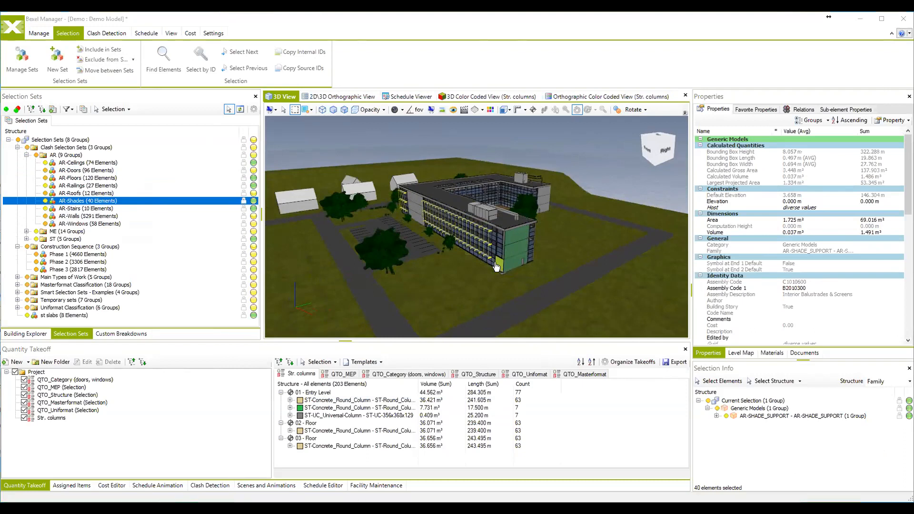
pyautogui.moveTo(498, 267); pyautogui.dragTo(506, 261, button='right')
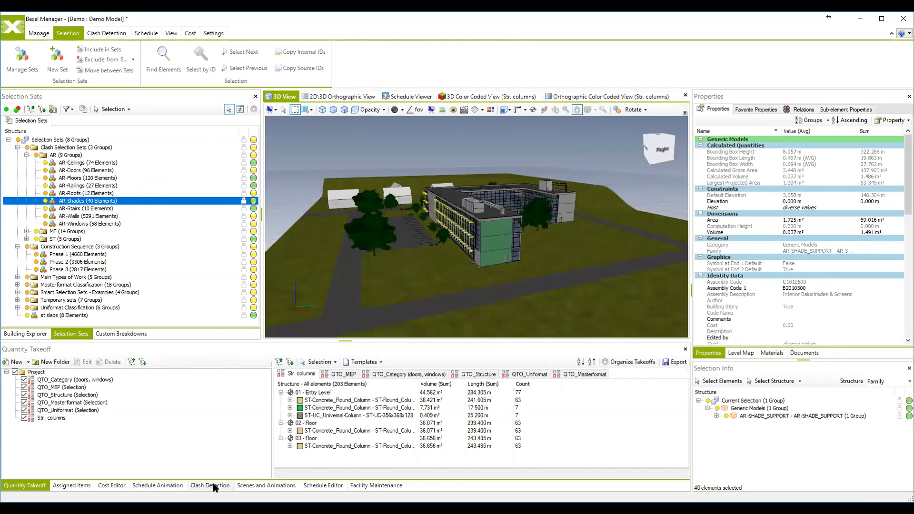
# Display the clash detection jobs and results alongside the 3D view of the building
pyautogui.click(210, 485)
pyautogui.moveTo(488, 258); pyautogui.dragTo(508, 252)
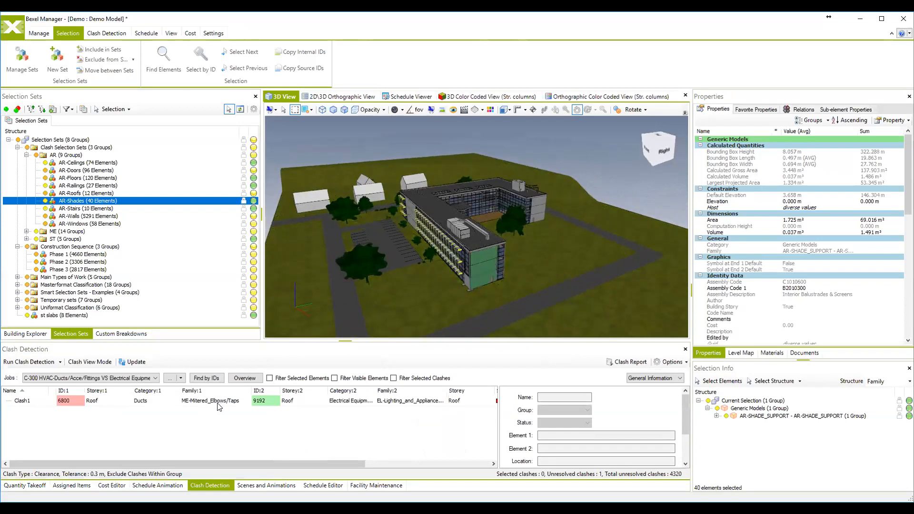
pyautogui.moveTo(431, 259); pyautogui.dragTo(453, 253)
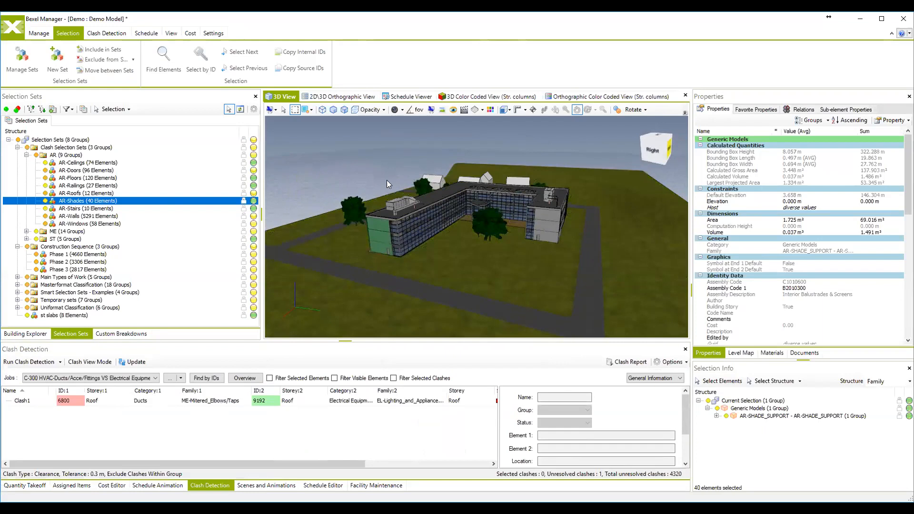
pyautogui.moveTo(443, 218); pyautogui.dragTo(421, 224, button='middle')
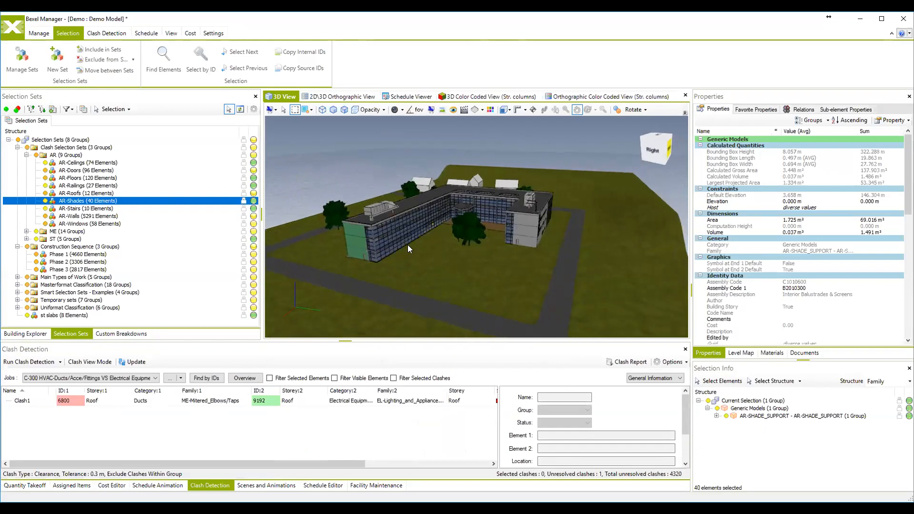
# Load the results of the Structure VS MEP clash job
pyautogui.click(100, 383)
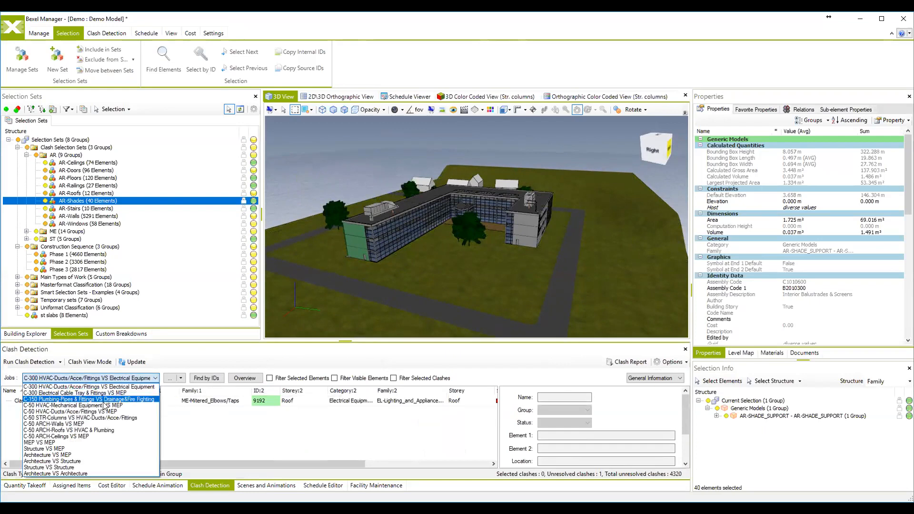
pyautogui.click(86, 380)
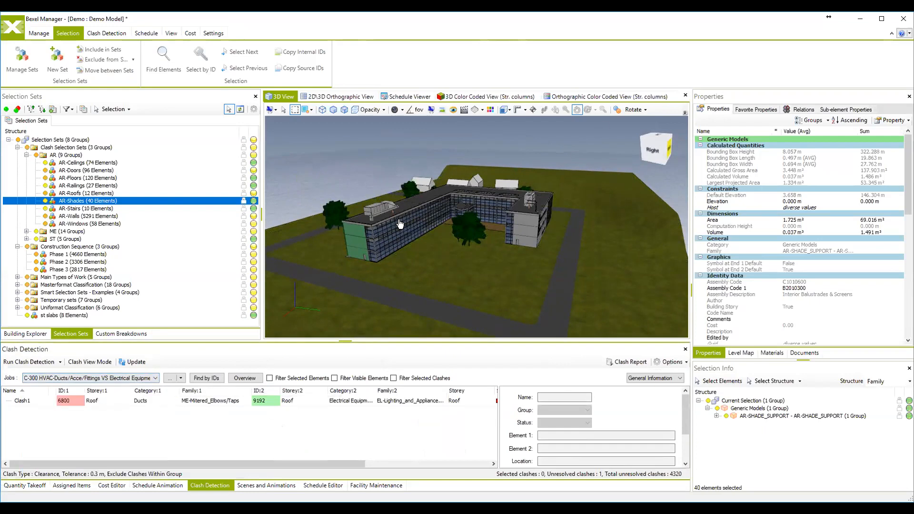
pyautogui.click(90, 378)
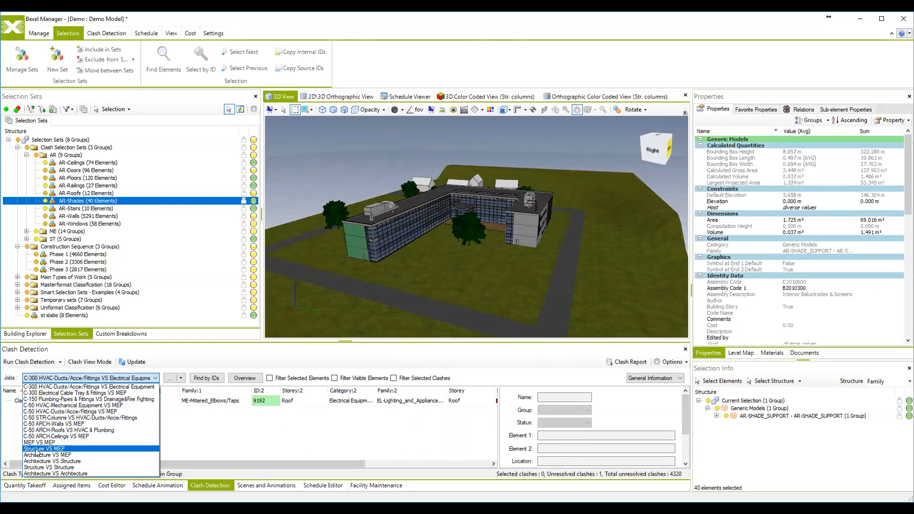
pyautogui.click(57, 448)
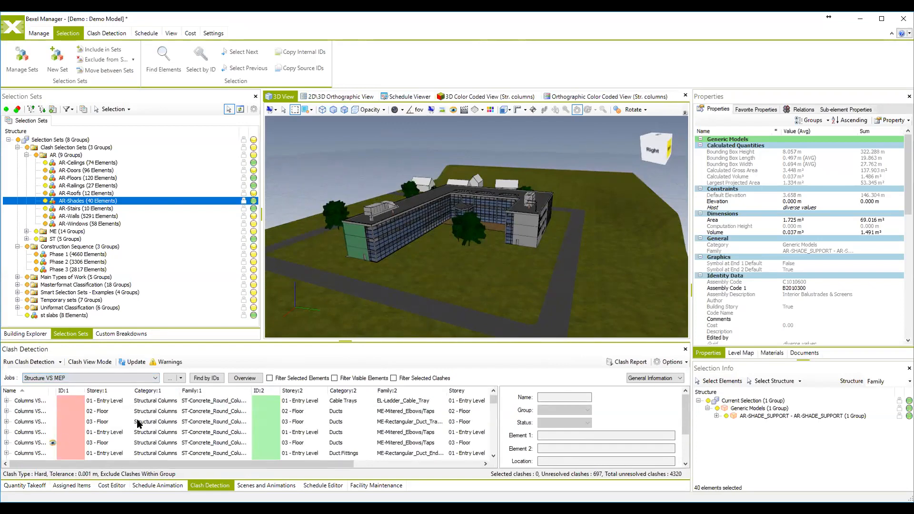
# Enlarge the clash results list and examine a columns versus cable trays clash group on 01 - Entry Level in the 3D clash view
pyautogui.moveTo(346, 342); pyautogui.dragTo(345, 286)
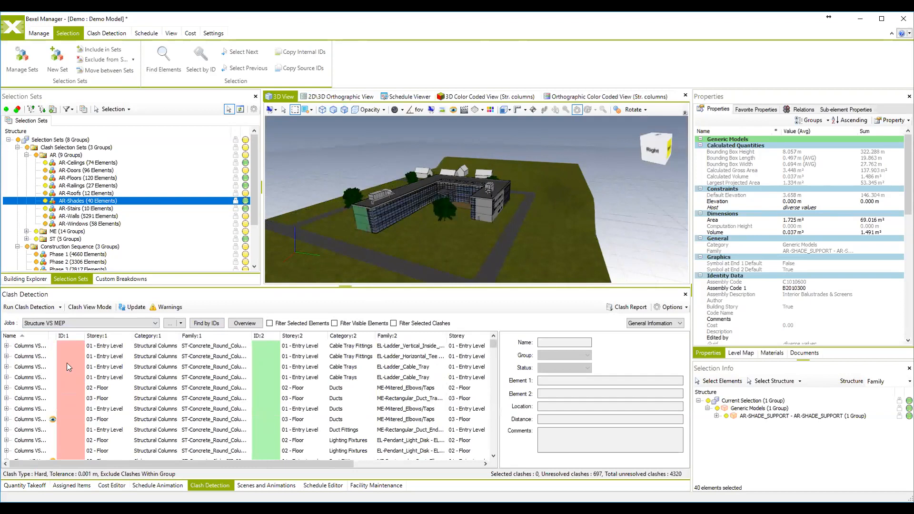
pyautogui.click(307, 376)
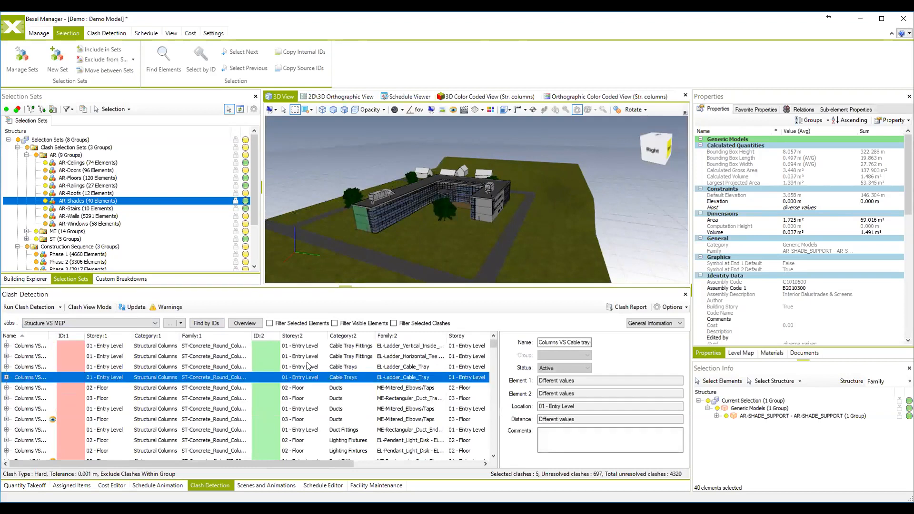
pyautogui.moveTo(512, 200); pyautogui.dragTo(481, 212)
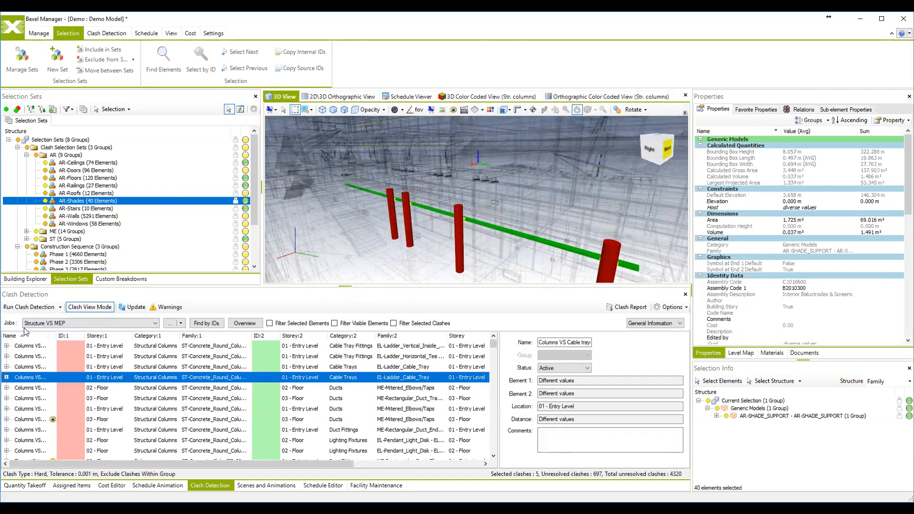
# Create a new clash detection job named "Now" with the ST-Beams workset as its left clash detection group
pyautogui.click(31, 307)
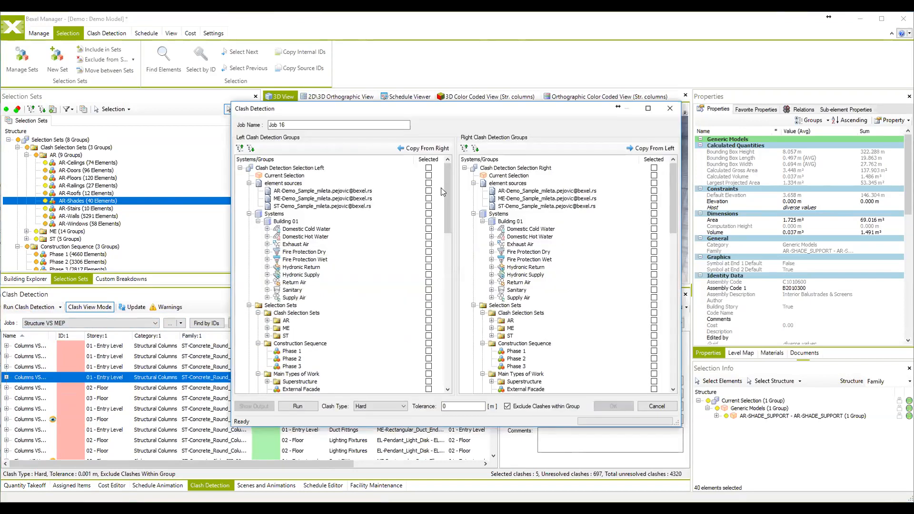
pyautogui.moveTo(309, 127); pyautogui.dragTo(243, 125)
pyautogui.write('Now')
pyautogui.scroll(-18, 396, 228)
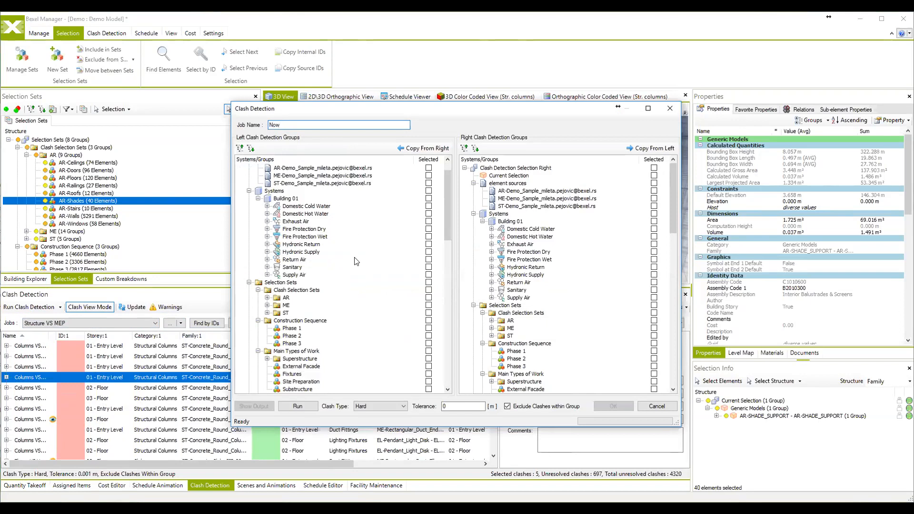
pyautogui.scroll(12, 395, 228)
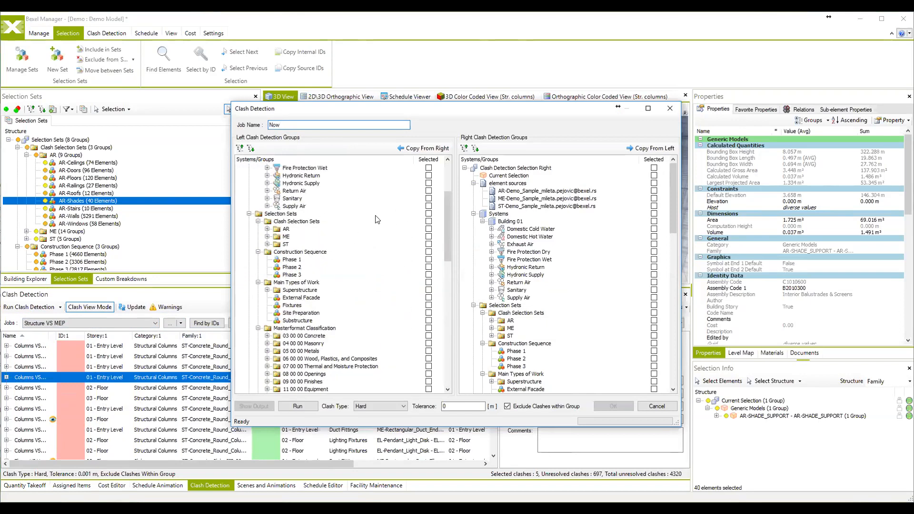
pyautogui.scroll(-12, 377, 219)
pyautogui.scroll(4, 387, 217)
pyautogui.scroll(-4, 388, 217)
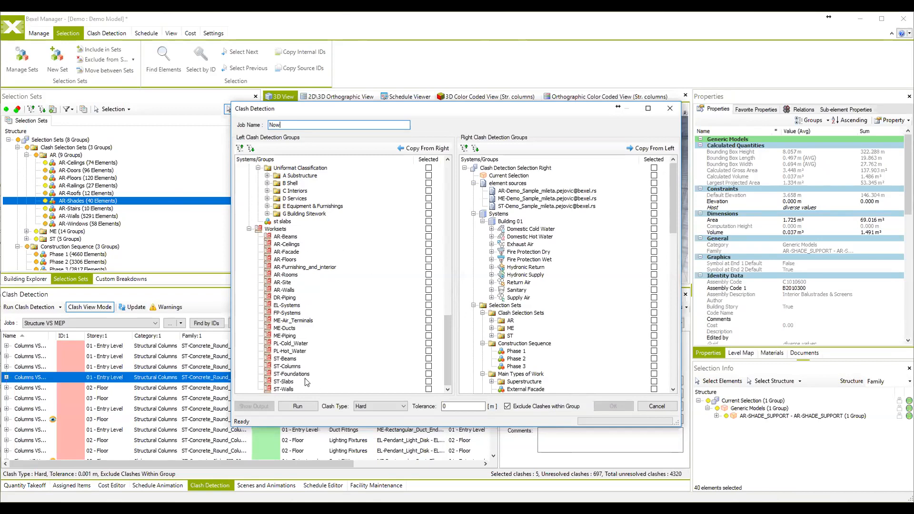
pyautogui.click(437, 358)
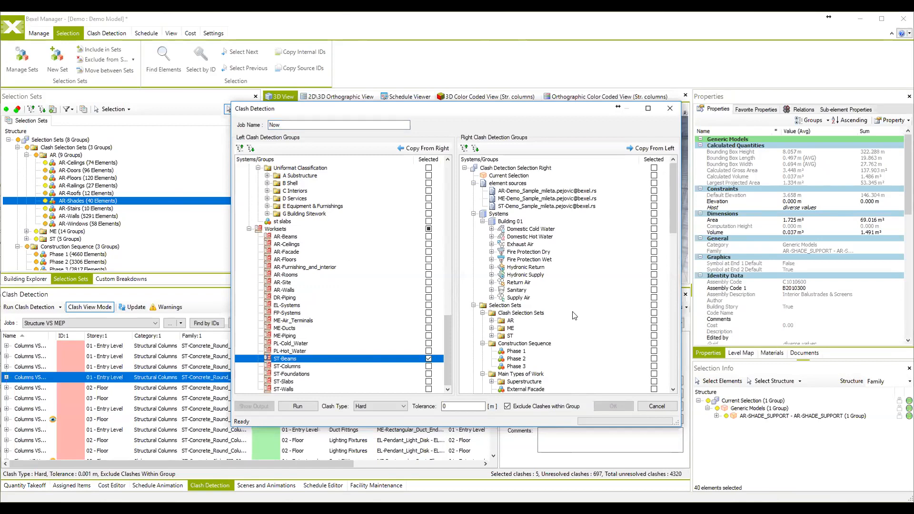
# Review the groups and worksets available for both sides of the clash job and the available clash types
pyautogui.scroll(-20, 574, 315)
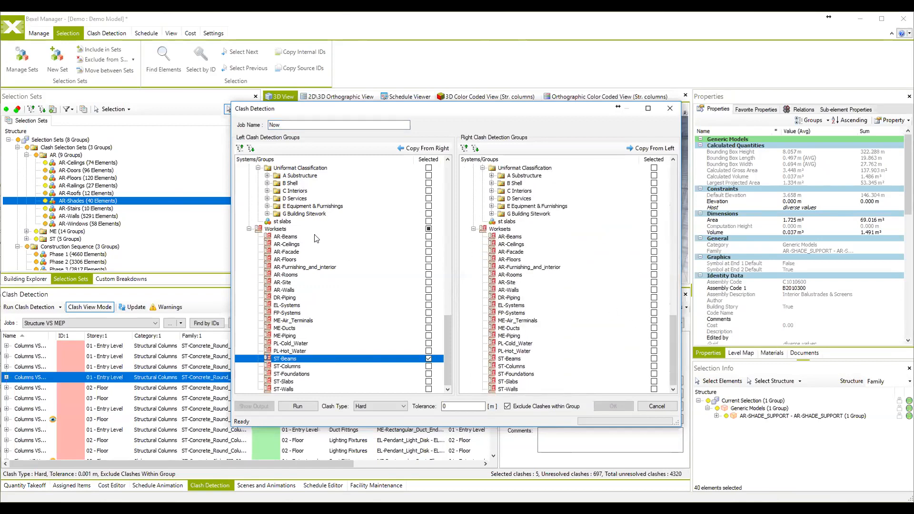
pyautogui.scroll(15, 314, 236)
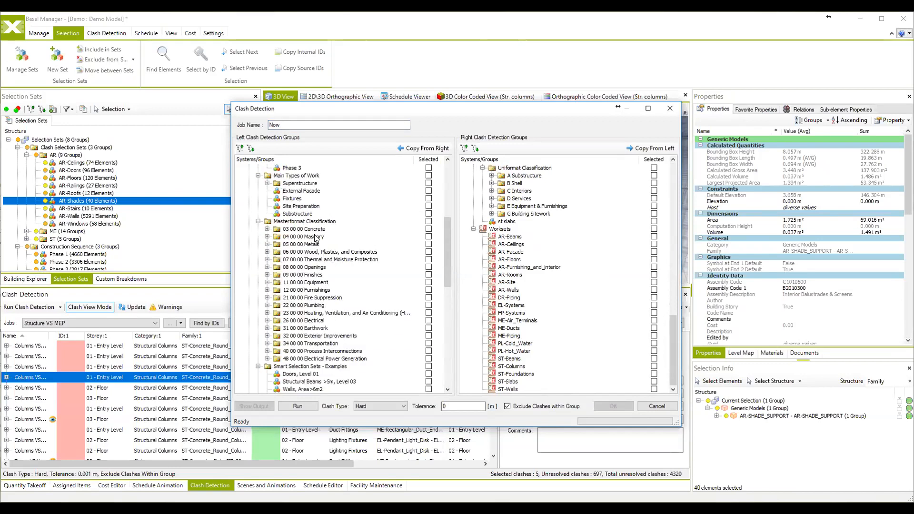
pyautogui.scroll(-15, 307, 224)
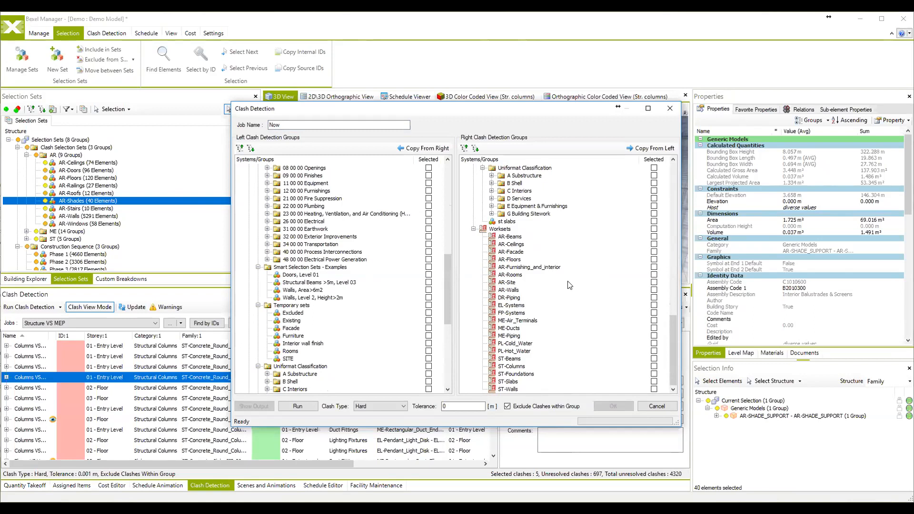
pyautogui.moveTo(519, 107); pyautogui.dragTo(500, 102)
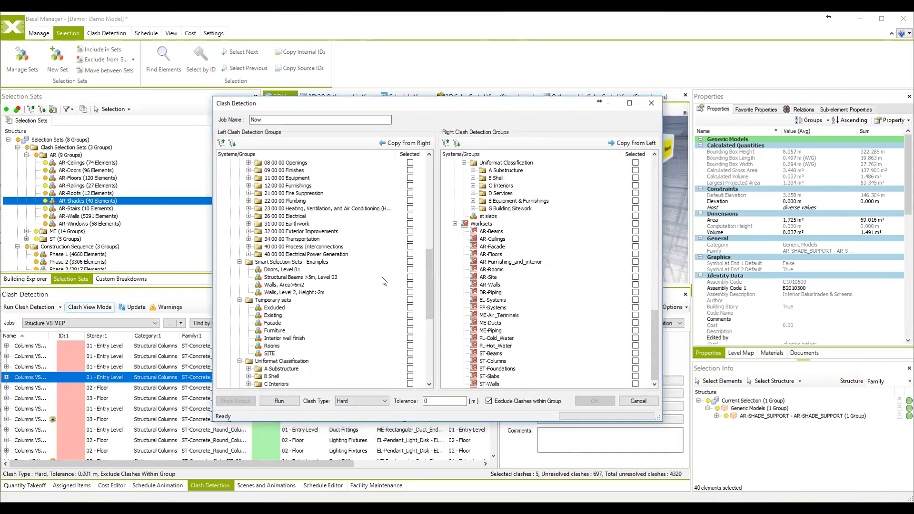
pyautogui.scroll(-9, 395, 346)
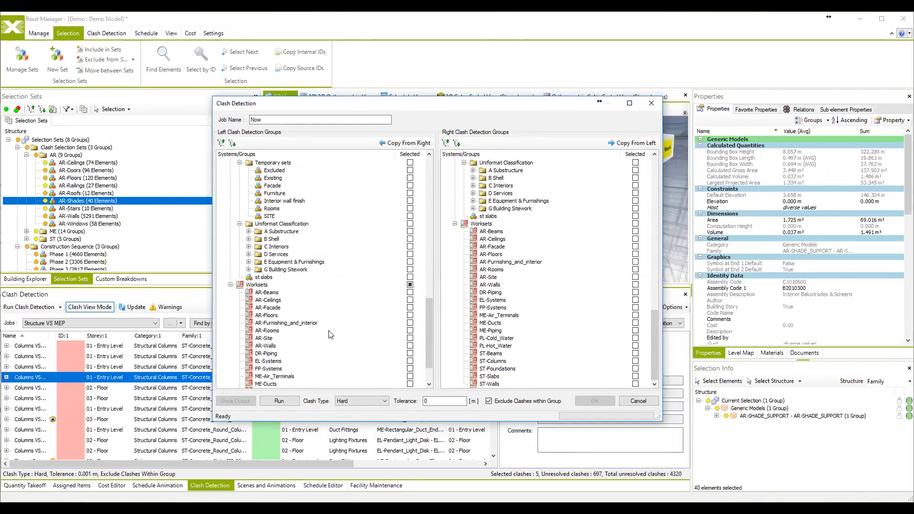
pyautogui.click(410, 353)
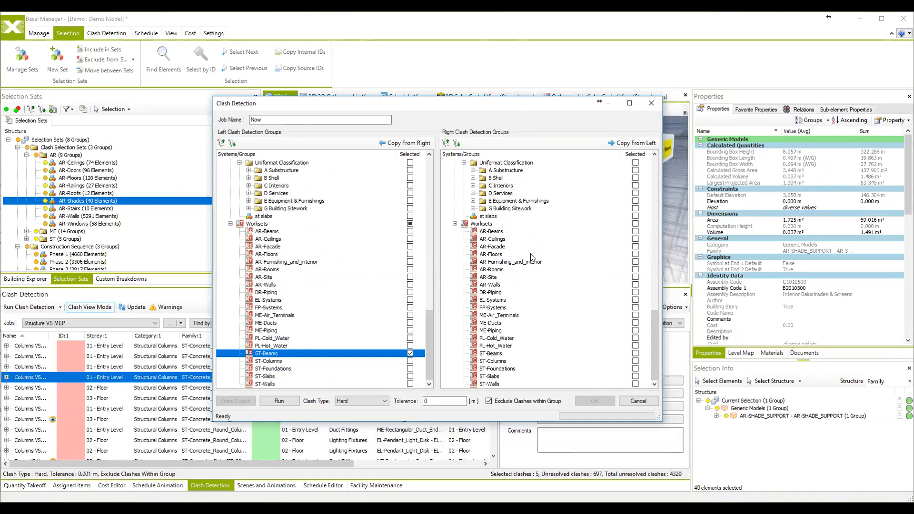
pyautogui.click(385, 402)
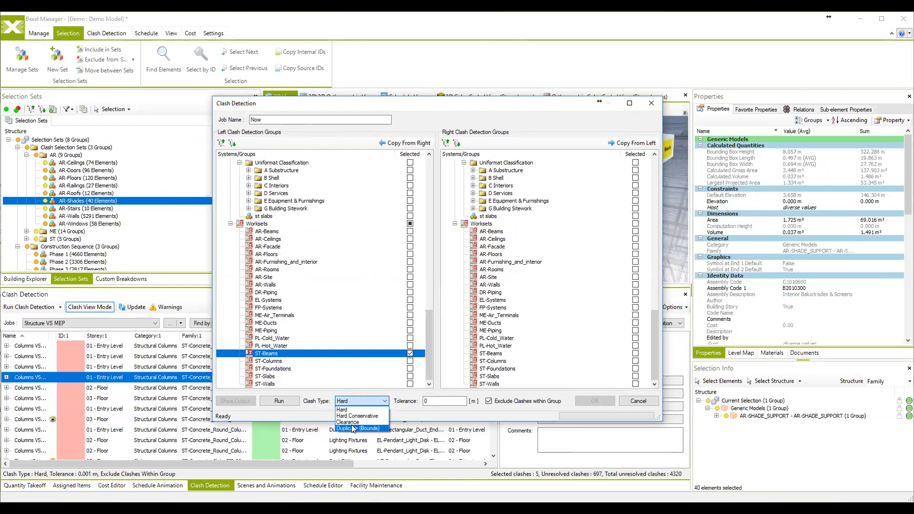
pyautogui.click(314, 419)
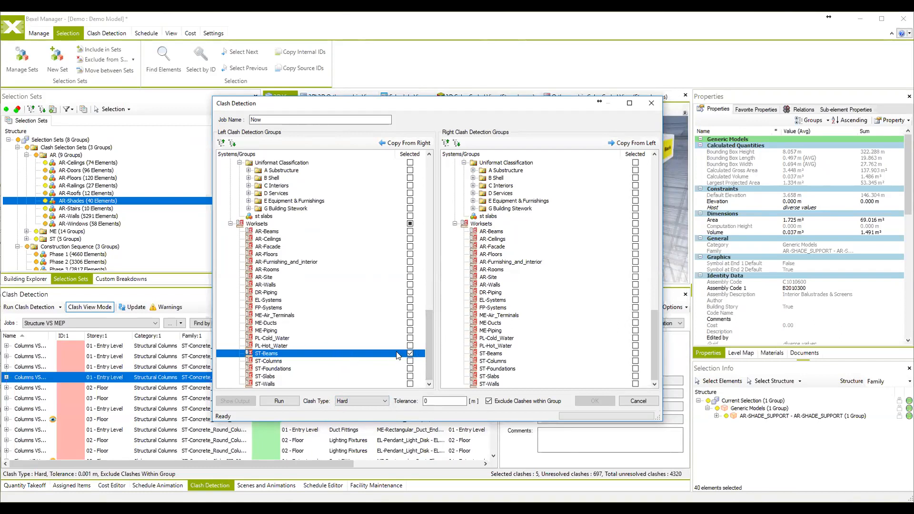
# Include the ME-Air_Terminals, ME-Ducts and ME-Piping worksets in the right clash detection group and run the Hard clash analysis
pyautogui.scroll(5, 530, 343)
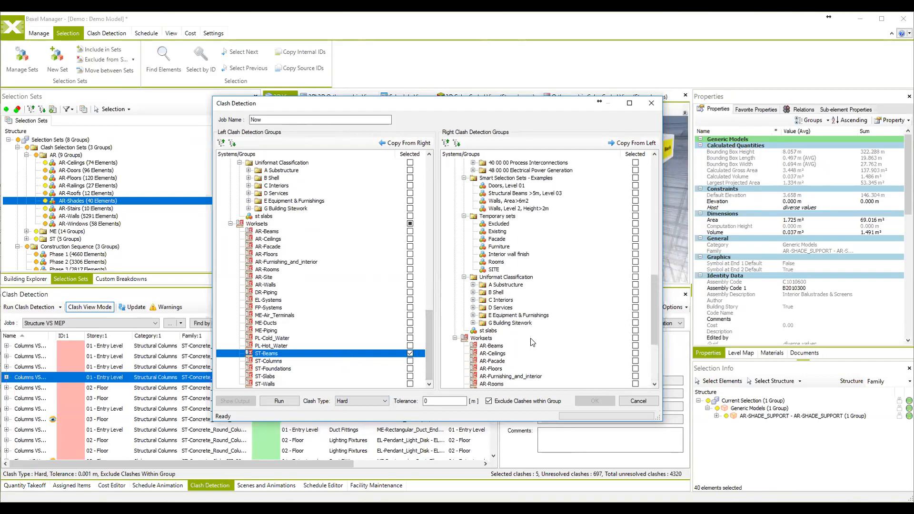
pyautogui.scroll(-5, 532, 342)
pyautogui.click(506, 315)
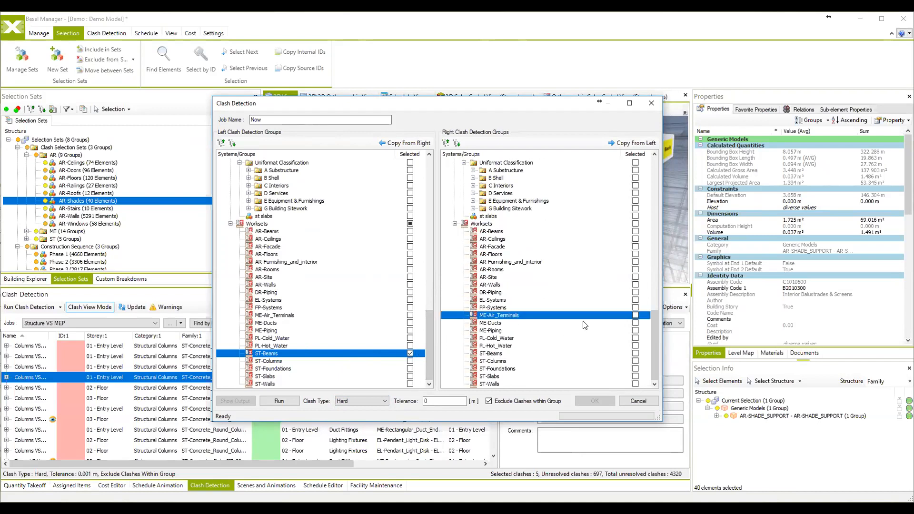
pyautogui.click(635, 316)
pyautogui.click(635, 323)
pyautogui.click(635, 331)
pyautogui.click(292, 404)
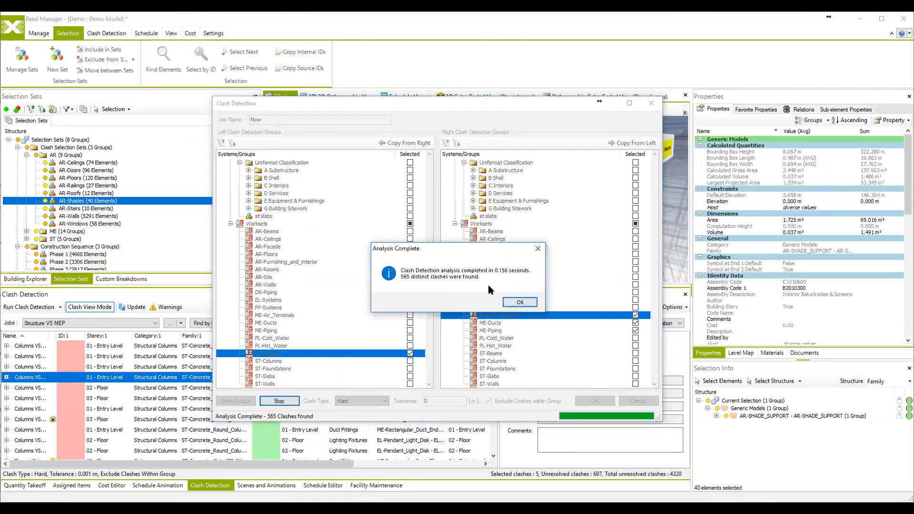
pyautogui.click(513, 304)
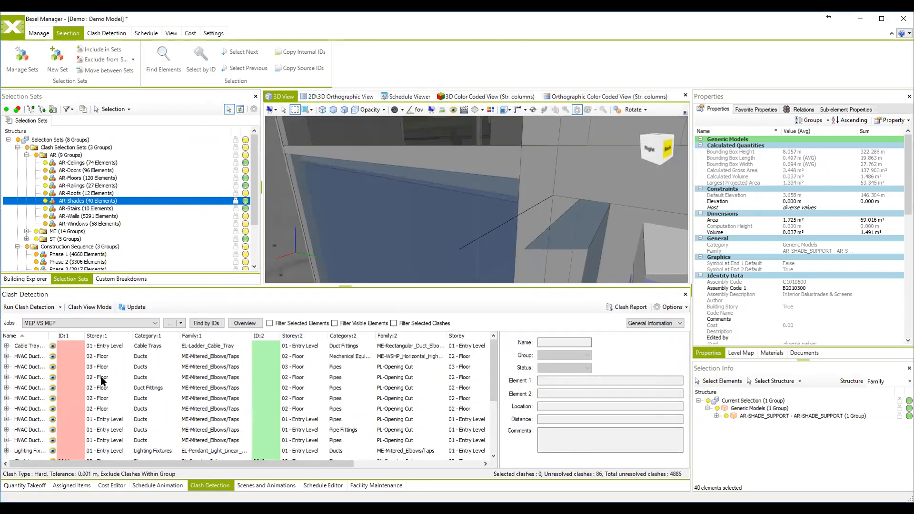
# Examine Clash6 and Clash30 of the MEP VS MEP job from several angles in the 3D clash view
pyautogui.scroll(-3, 102, 379)
pyautogui.click(108, 388)
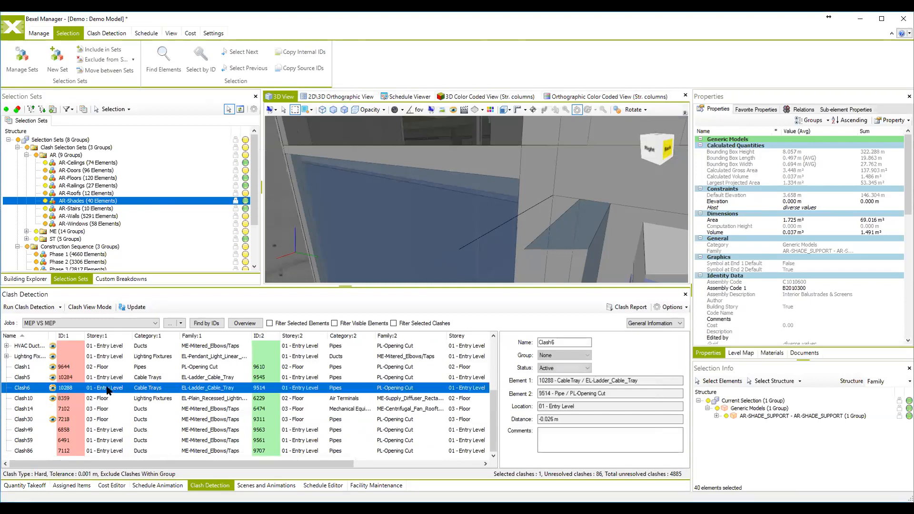
pyautogui.moveTo(491, 218); pyautogui.dragTo(484, 242, button='middle')
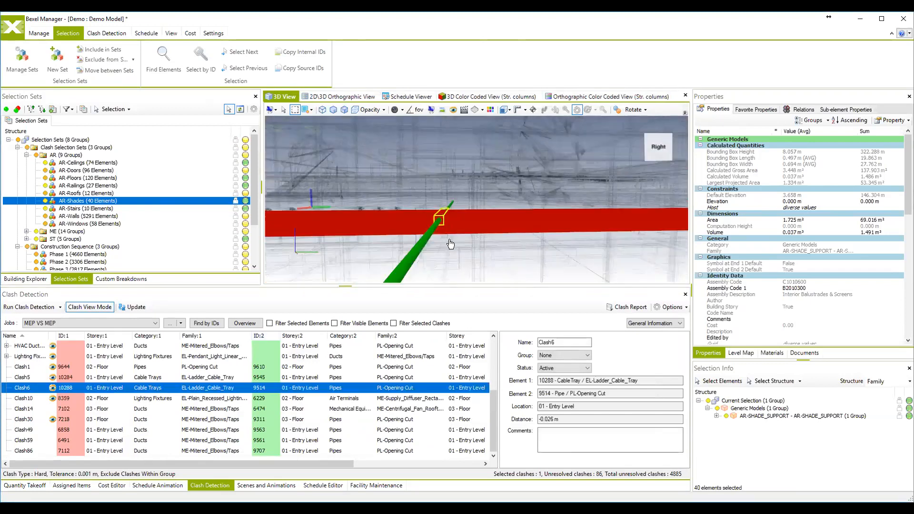
pyautogui.click(121, 420)
pyautogui.moveTo(414, 233); pyautogui.dragTo(486, 191, button='middle')
# Select the duct and pipe of Clash86 and frame them from a suitable angle in an enlarged 3D view
pyautogui.click(141, 447)
pyautogui.scroll(2, 469, 210)
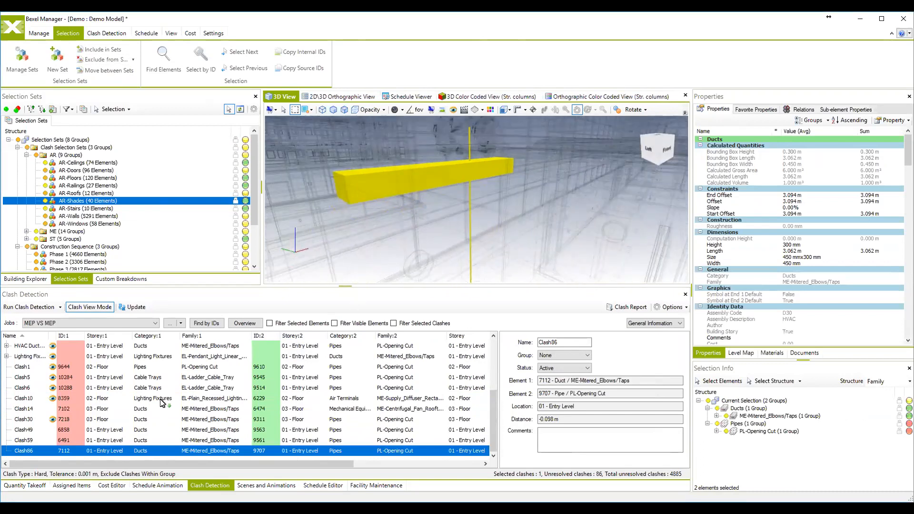
pyautogui.scroll(3, 158, 407)
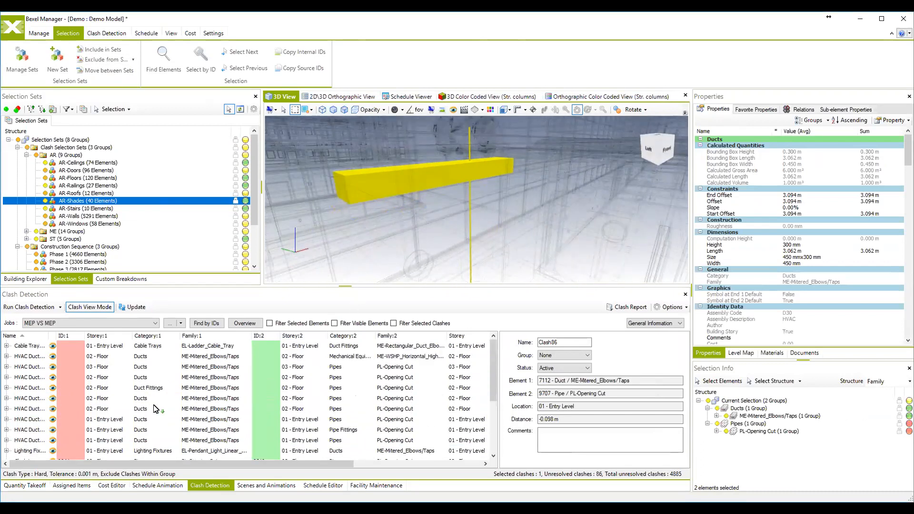
pyautogui.click(39, 33)
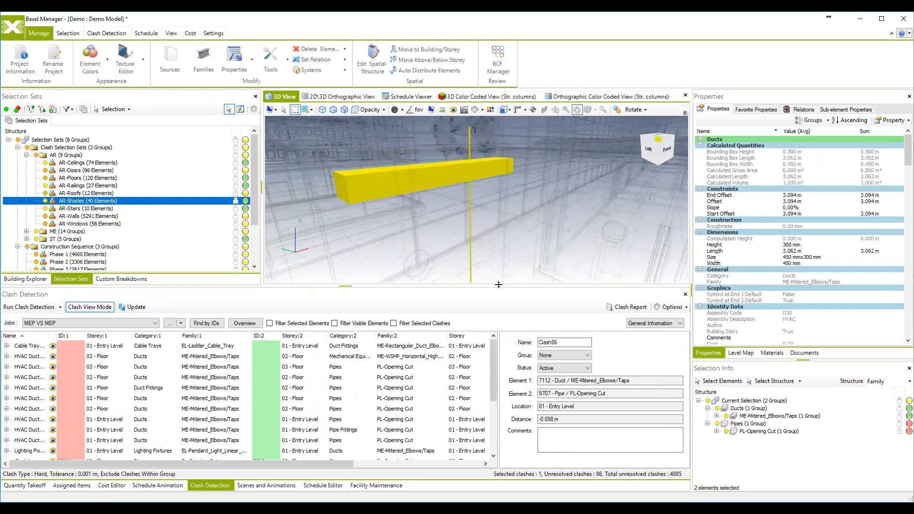
pyautogui.moveTo(498, 285); pyautogui.dragTo(498, 321)
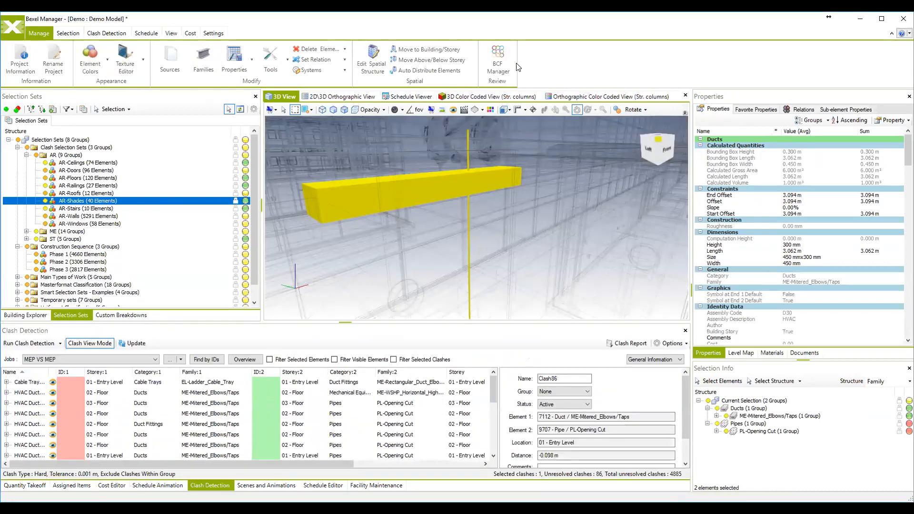
pyautogui.moveTo(459, 236); pyautogui.dragTo(533, 229, button='middle')
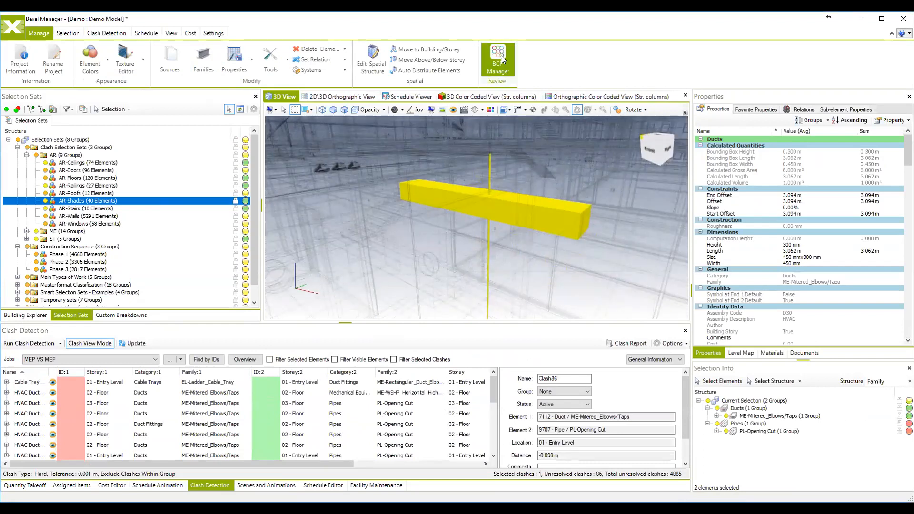
# Start a new BCF file in the BCF Manager and move its window away from the clashing elements
pyautogui.click(498, 57)
pyautogui.moveTo(213, 71); pyautogui.dragTo(386, 75)
pyautogui.click(237, 87)
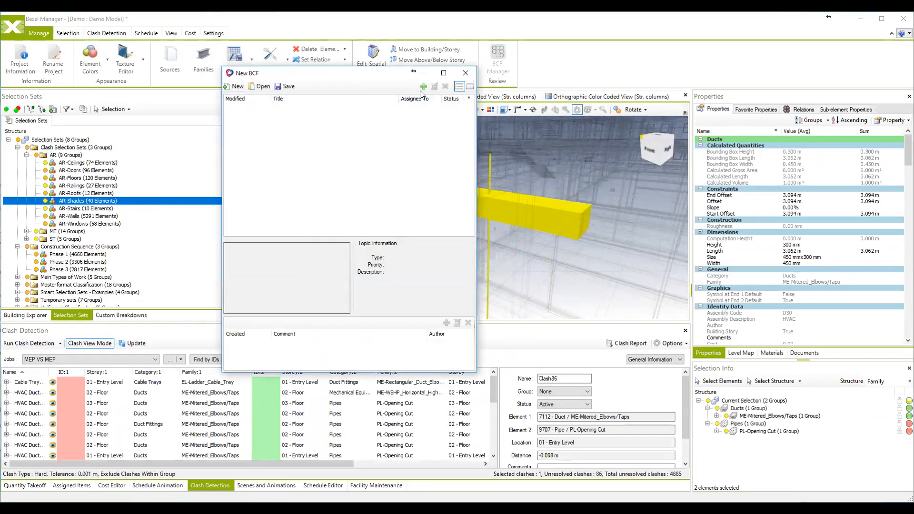
pyautogui.moveTo(388, 70); pyautogui.dragTo(341, 71)
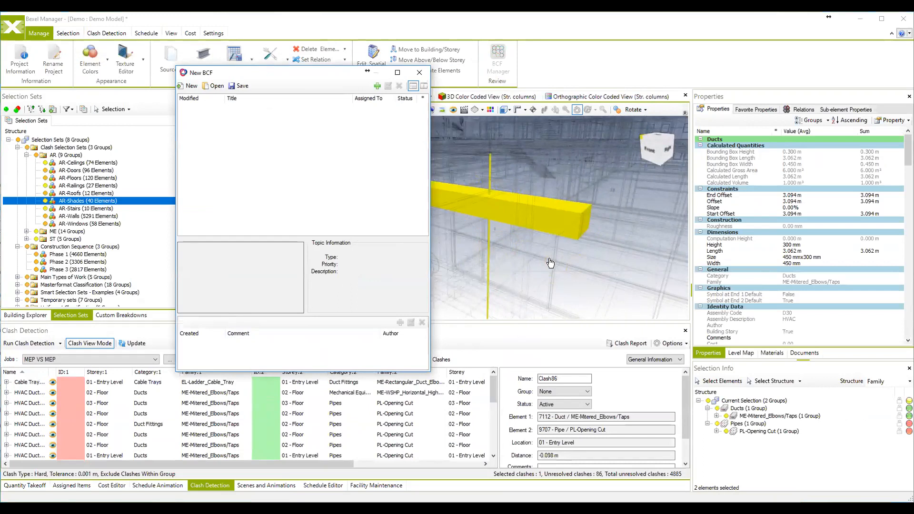
# Add a BCF topic titled "clash" with the snapshot of the currently selected duct and pipe
pyautogui.click(376, 87)
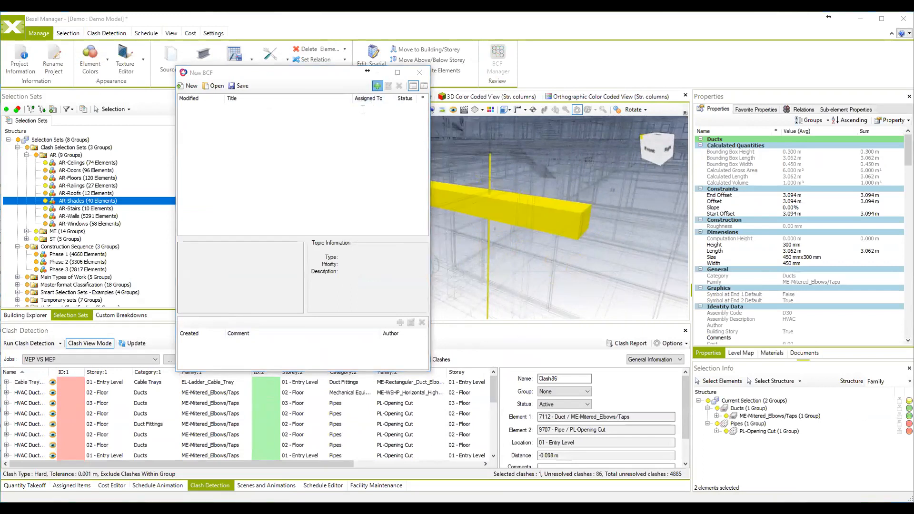
pyautogui.write('cl')
pyautogui.write('asg')
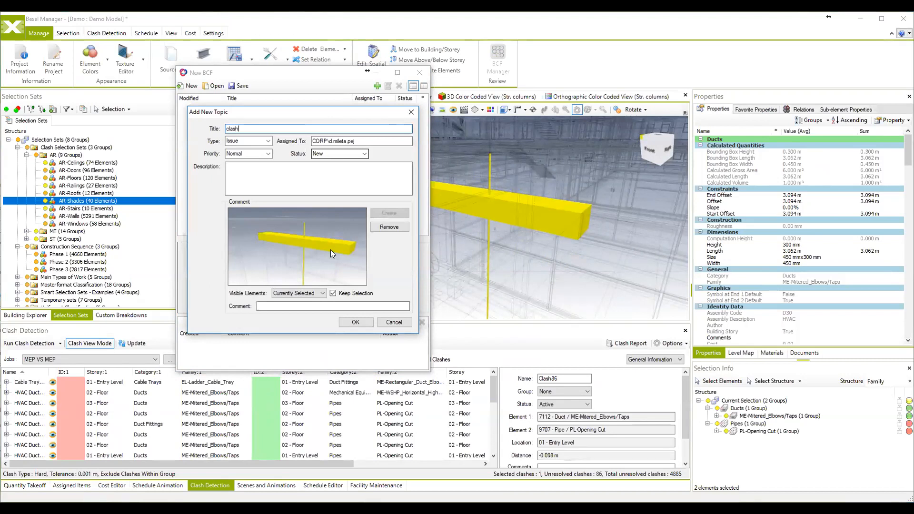
pyautogui.click(356, 322)
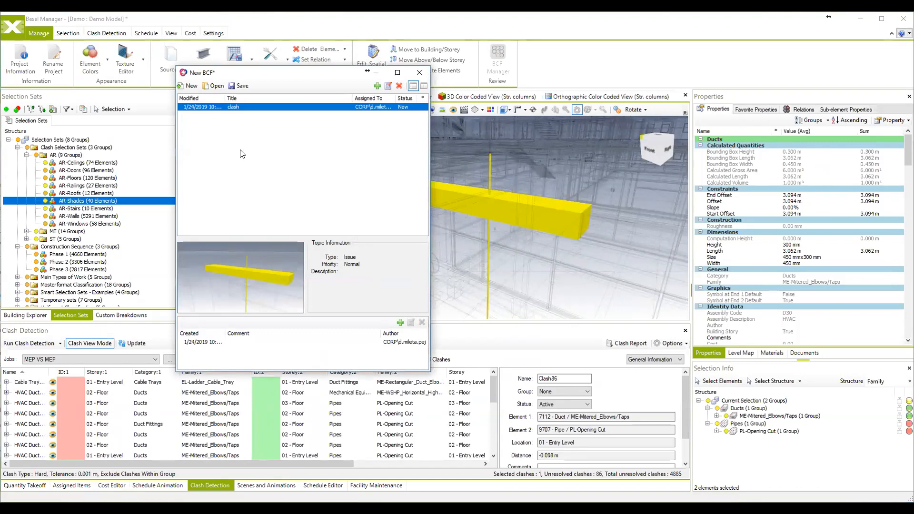
# Select the Duct Fittings versus Pipes clash group on 02 - Floor and add a BCF topic titled "2" for it
pyautogui.click(136, 425)
pyautogui.click(377, 86)
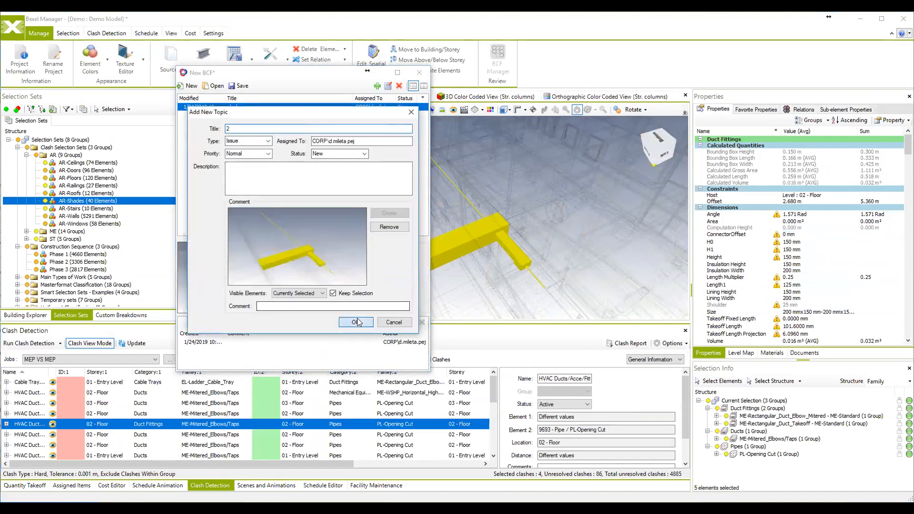
pyautogui.click(355, 322)
pyautogui.click(243, 86)
pyautogui.press('Tab')
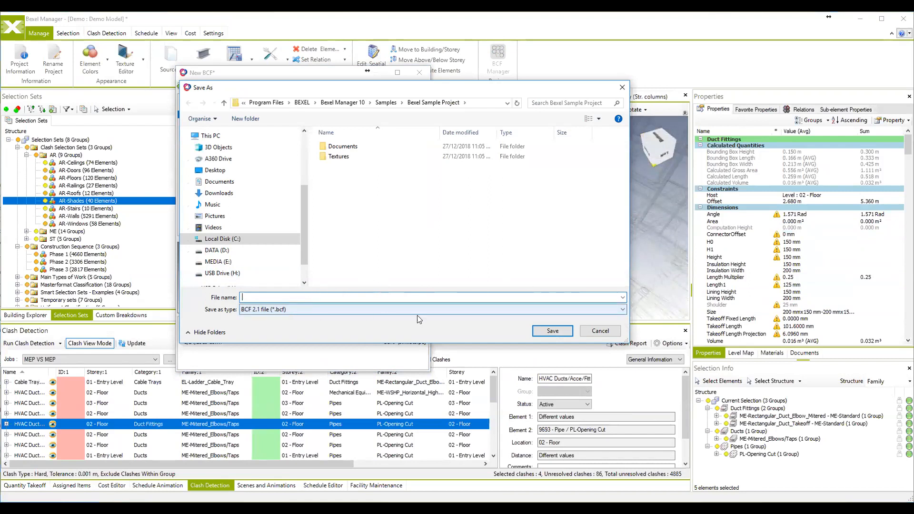
pyautogui.click(607, 333)
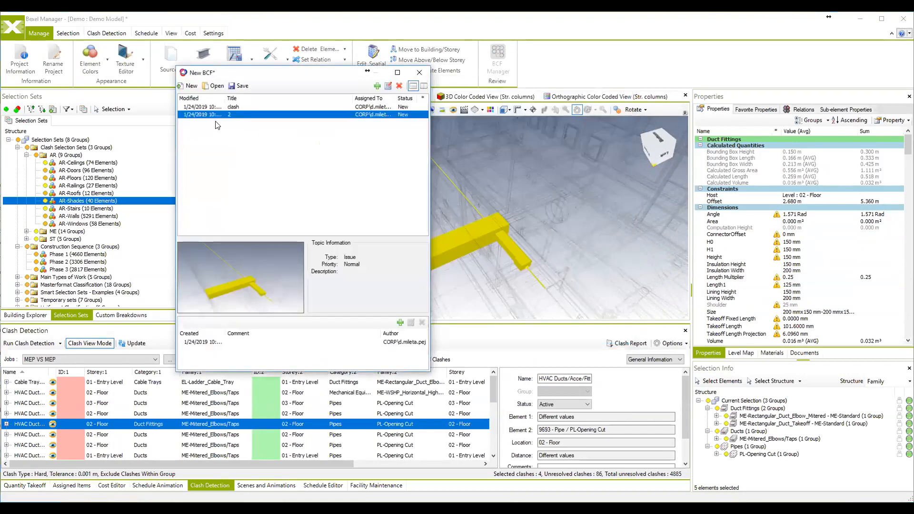
# Review the "clash" topic's snapshot and close the BCF Manager
pyautogui.click(211, 106)
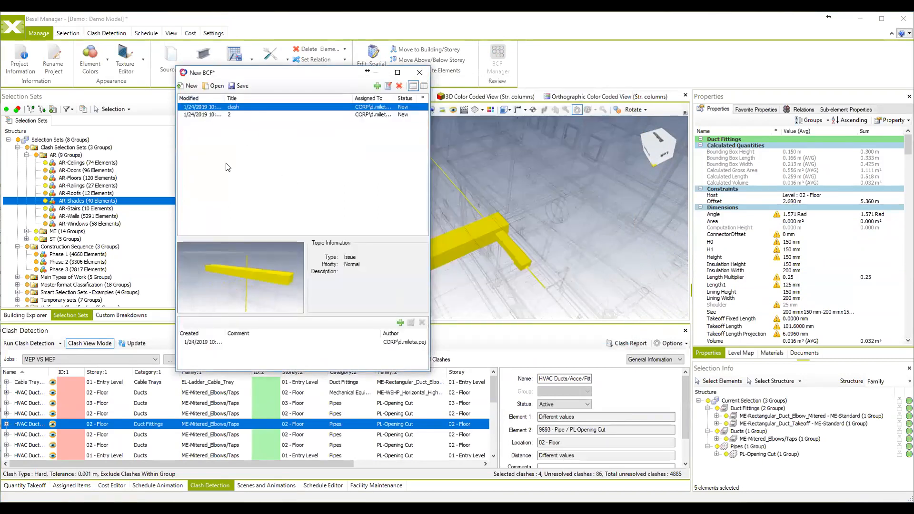
pyautogui.moveTo(507, 246); pyautogui.dragTo(526, 220, button='middle')
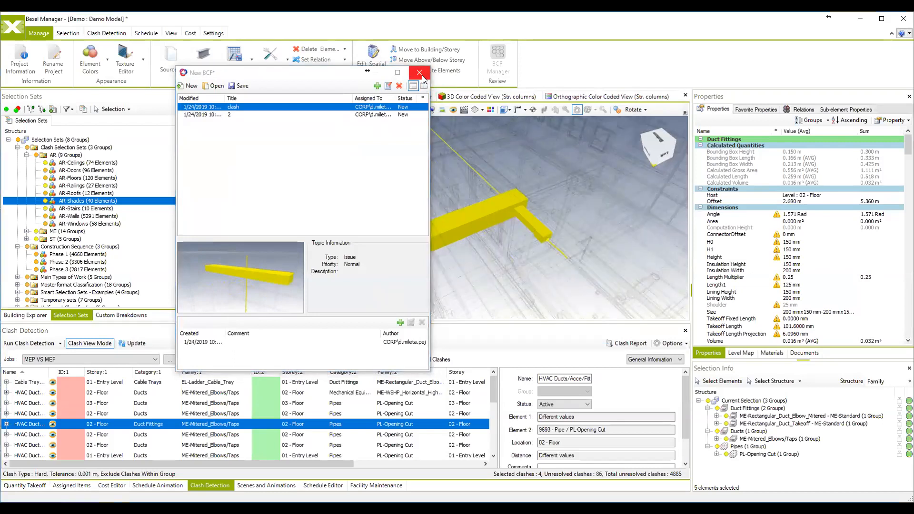
pyautogui.click(423, 76)
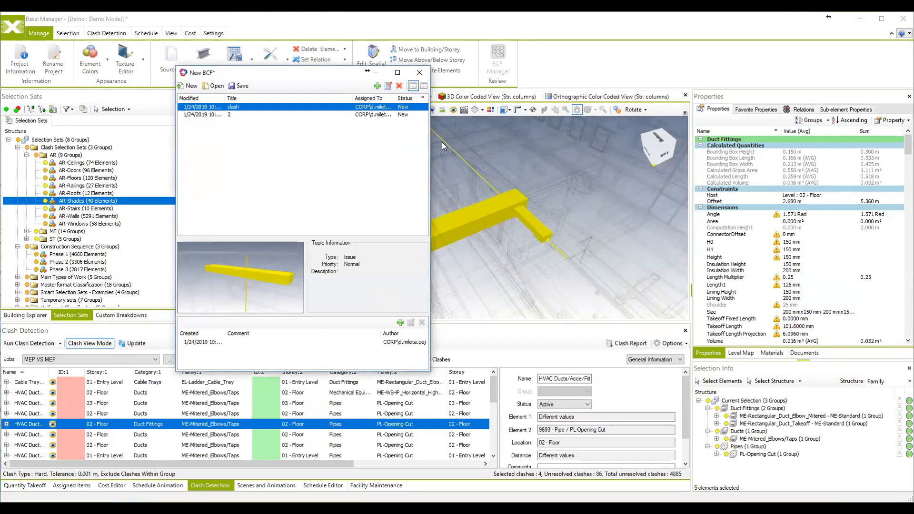
pyautogui.click(481, 302)
# Turn off Clash View Mode and show the whole building from outside in the 3D view
pyautogui.moveTo(476, 286); pyautogui.dragTo(454, 239, button='middle')
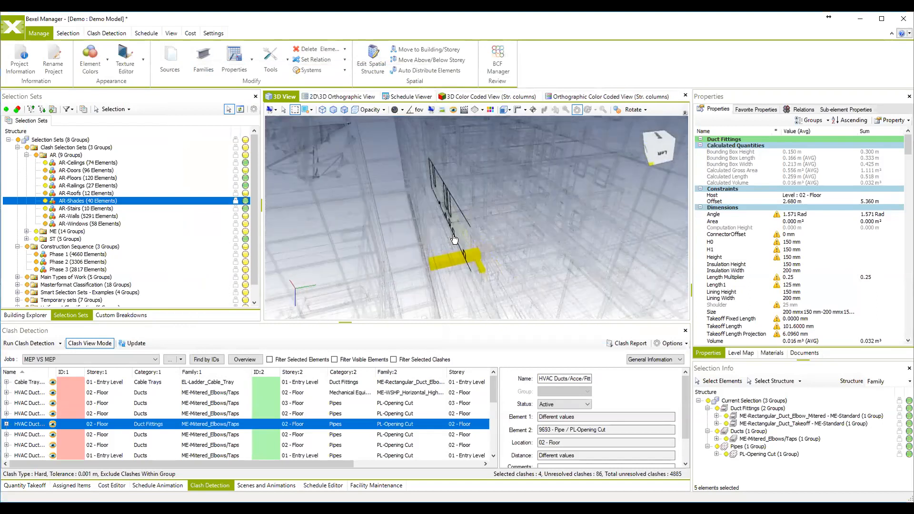
pyautogui.moveTo(426, 229); pyautogui.dragTo(458, 235, button='middle')
pyautogui.scroll(-6, 449, 204)
pyautogui.scroll(-10, 509, 215)
pyautogui.click(90, 343)
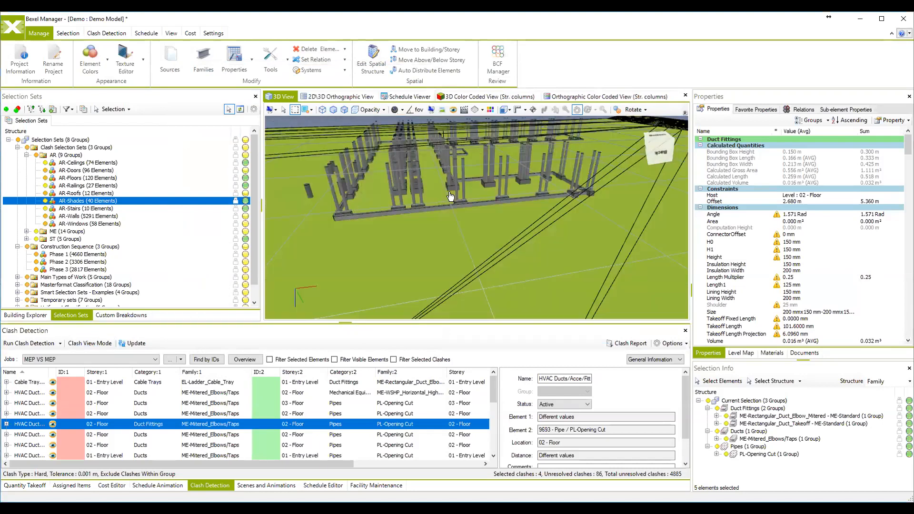
pyautogui.moveTo(449, 163); pyautogui.dragTo(453, 246, button='middle')
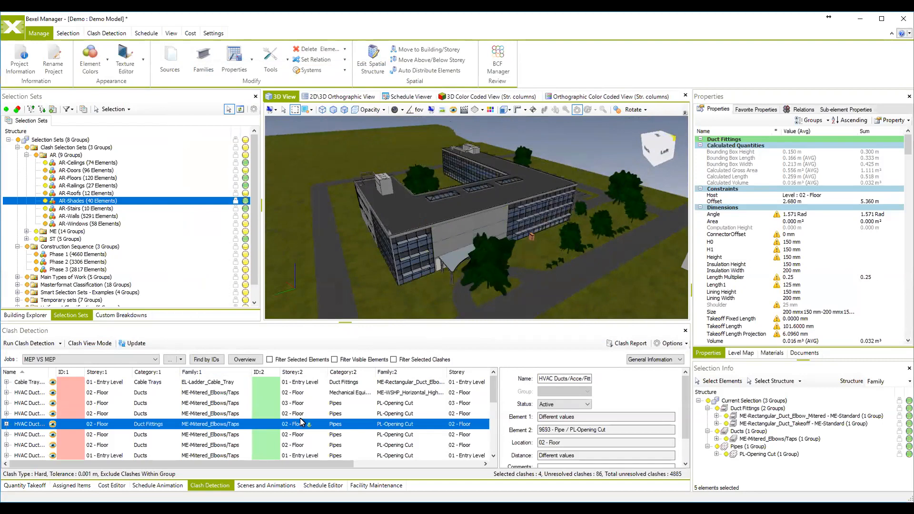
# Open the Cost Editor and enlarge its area, keeping the whole building framed in the 3D view above
pyautogui.click(115, 485)
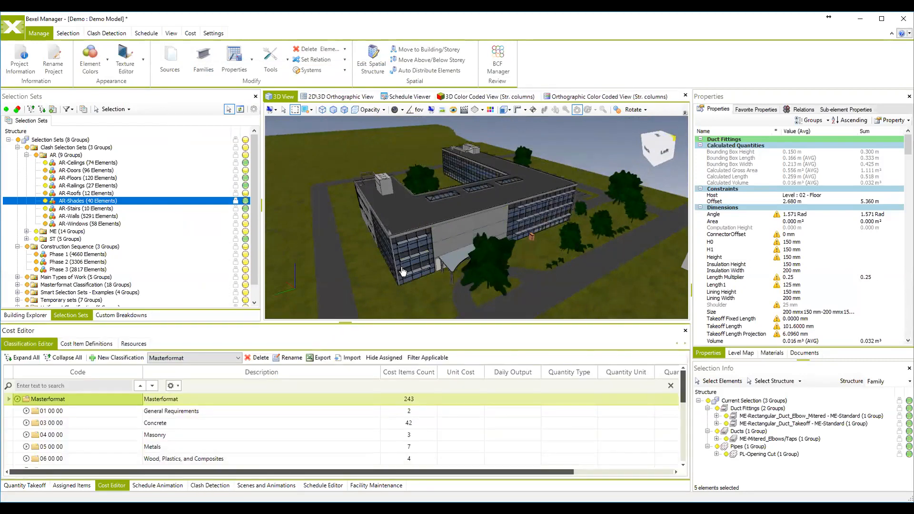
pyautogui.moveTo(476, 233); pyautogui.dragTo(442, 234, button='middle')
pyautogui.scroll(-1, 442, 236)
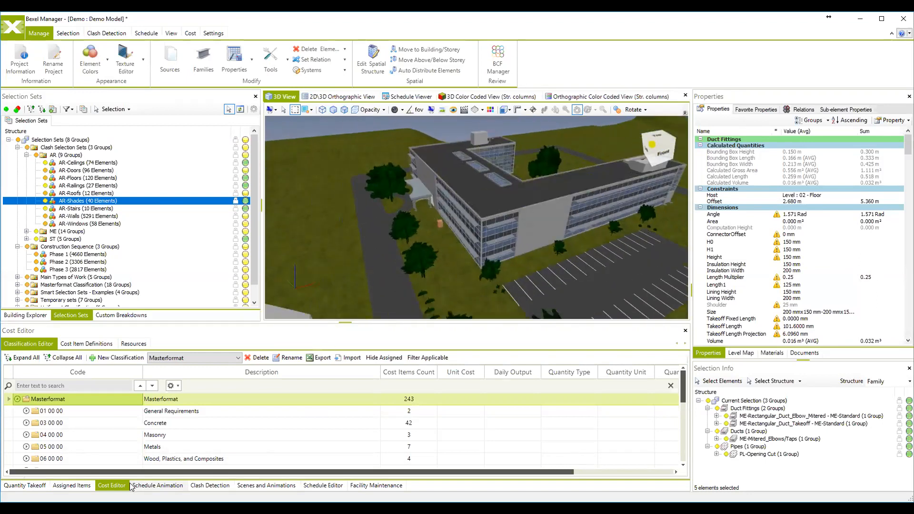
pyautogui.moveTo(314, 321); pyautogui.dragTo(318, 275)
pyautogui.click(112, 487)
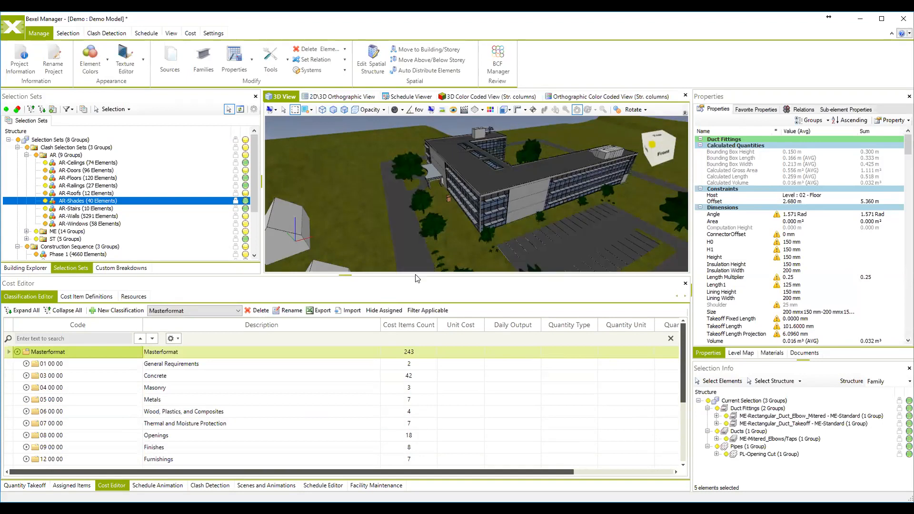
pyautogui.moveTo(442, 231); pyautogui.dragTo(465, 231, button='middle')
pyautogui.moveTo(469, 182)
pyautogui.mouseDown(button='middle')
pyautogui.moveTo(423, 175)
pyautogui.moveTo(494, 194)
pyautogui.moveTo(478, 183)
pyautogui.mouseUp(button='middle')
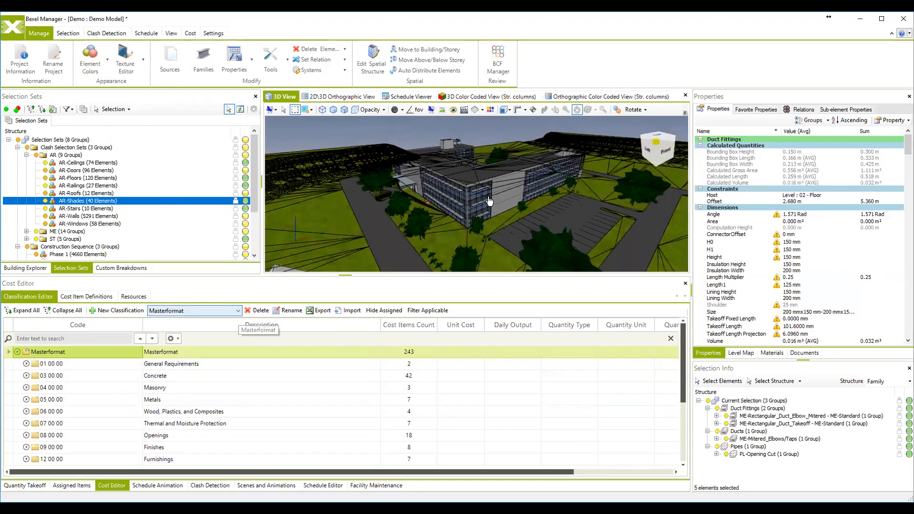
# Switch the Cost Editor classification to Uniformat and expand all of its levels
pyautogui.click(235, 312)
pyautogui.press('Down')
pyautogui.press('Return')
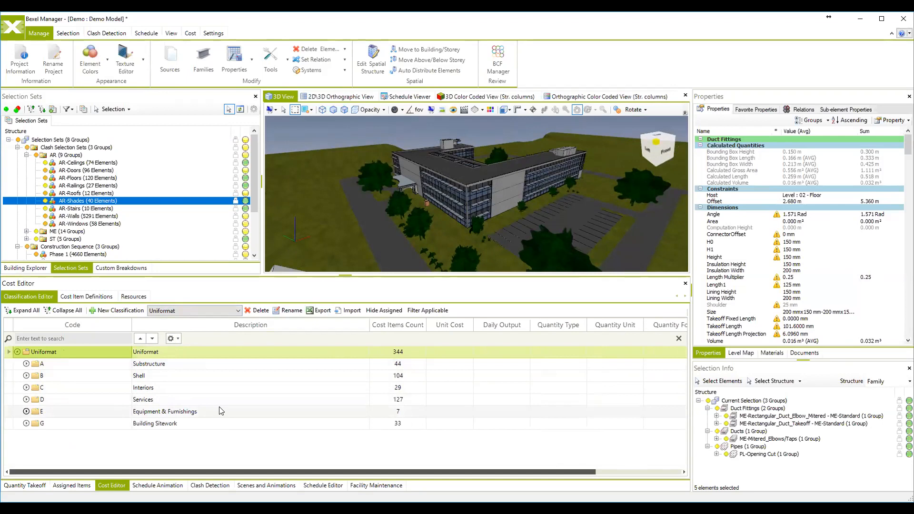
pyautogui.click(38, 312)
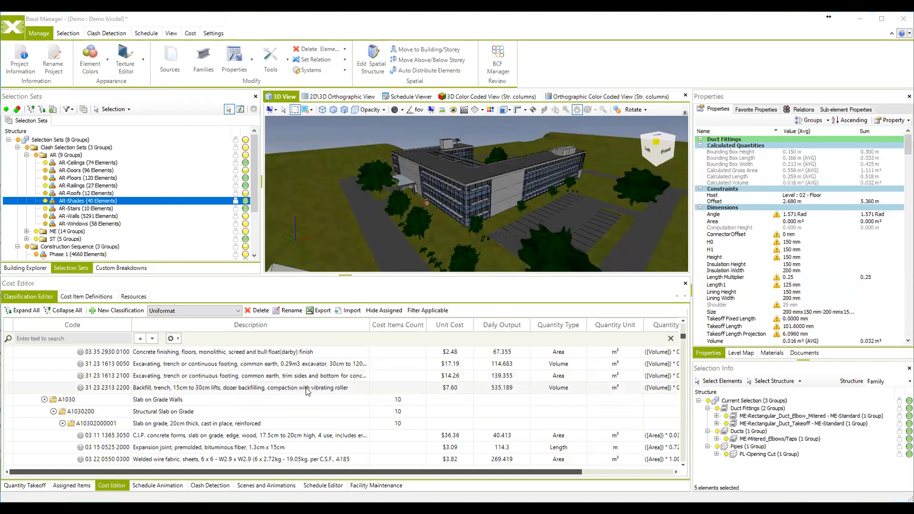
pyautogui.click(217, 388)
pyautogui.scroll(1, 215, 400)
pyautogui.scroll(1, 216, 402)
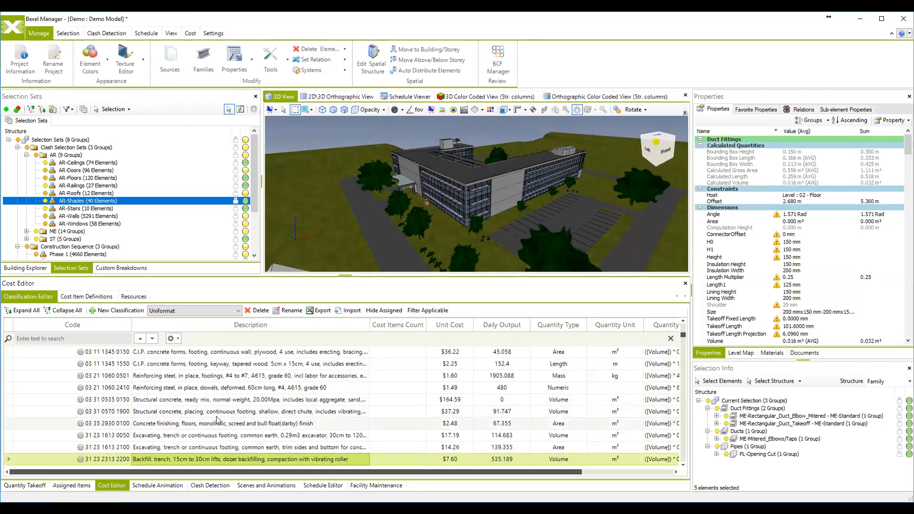
pyautogui.click(189, 435)
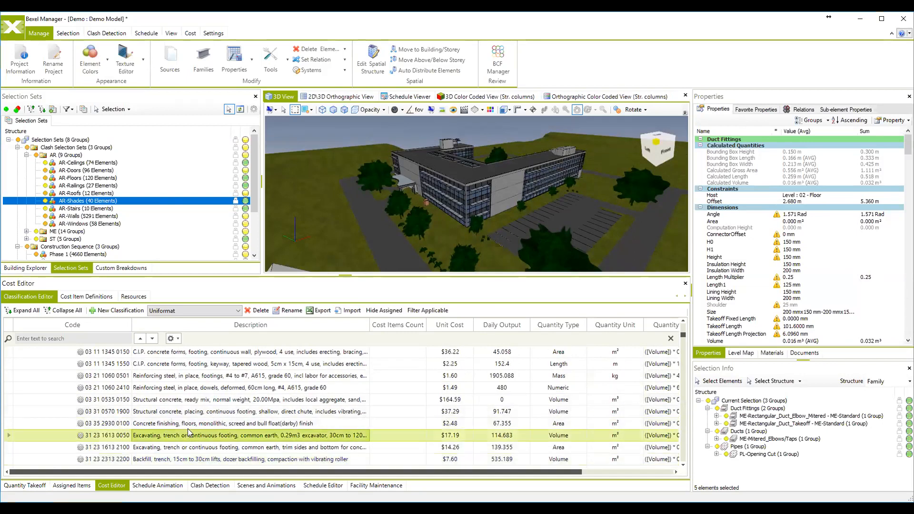
pyautogui.click(179, 410)
pyautogui.scroll(6, 193, 408)
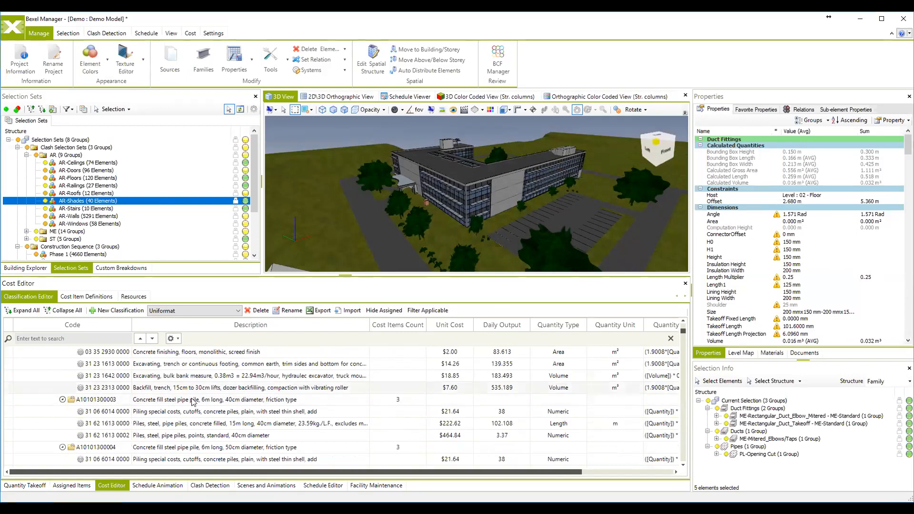
pyautogui.click(193, 376)
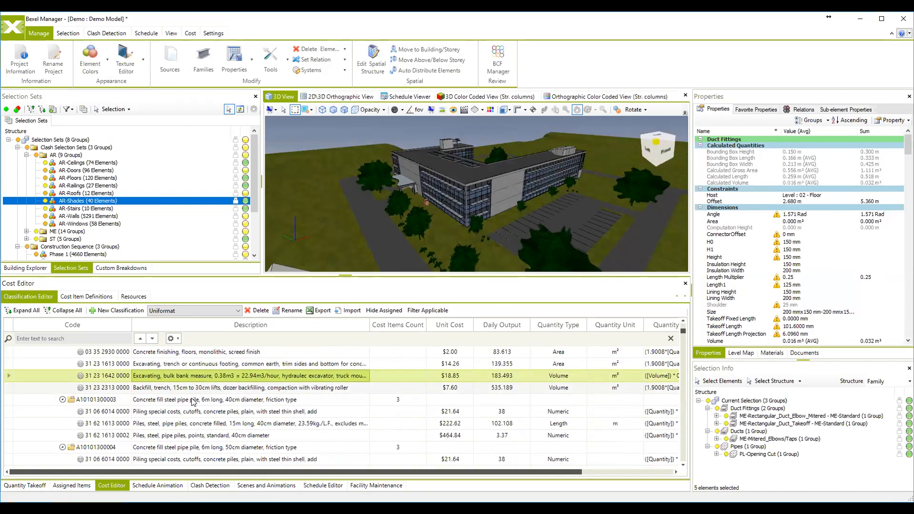
pyautogui.rightClick(192, 402)
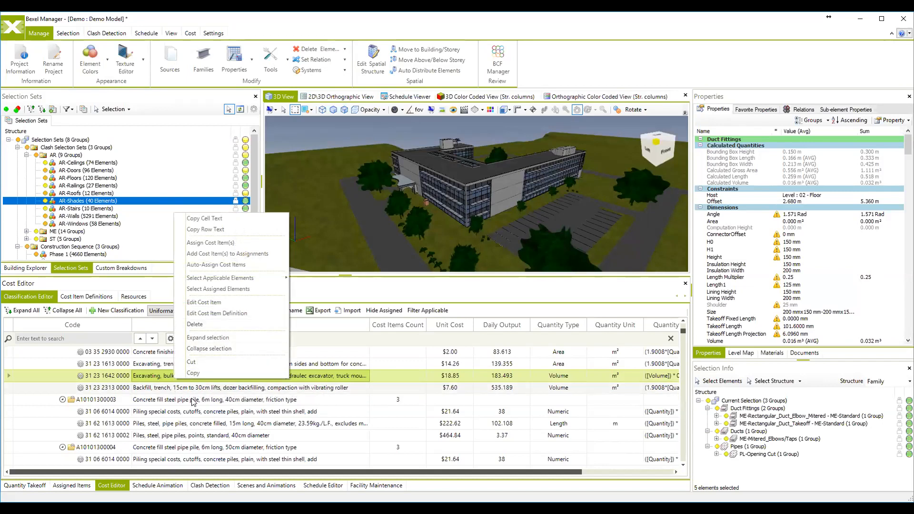
pyautogui.rightClick(193, 402)
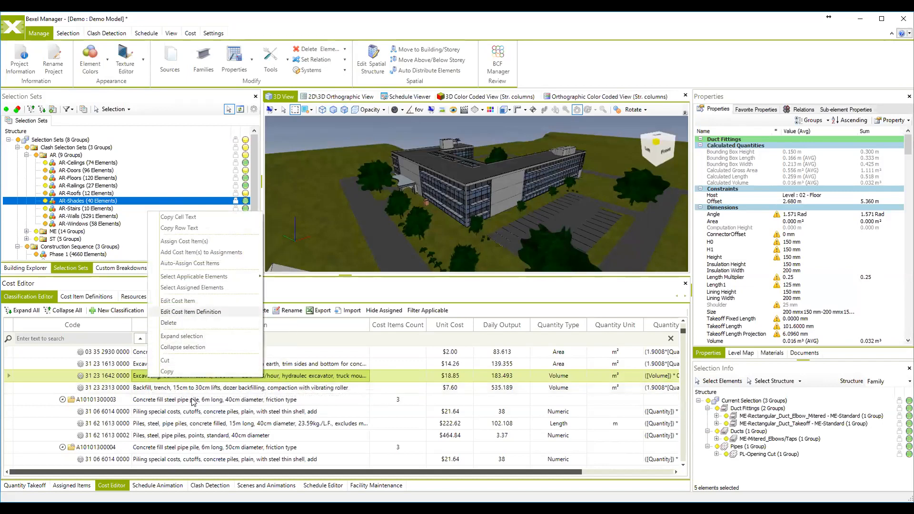
pyautogui.press('Escape')
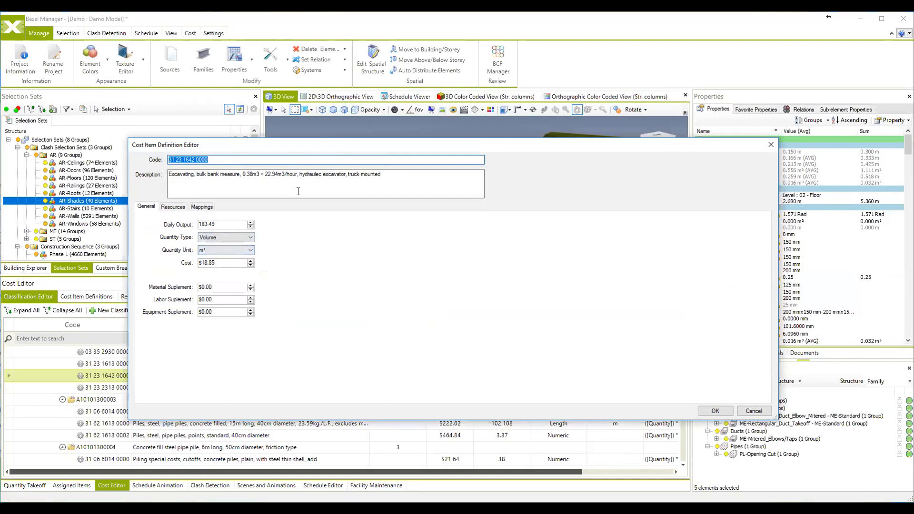
pyautogui.press('Tab')
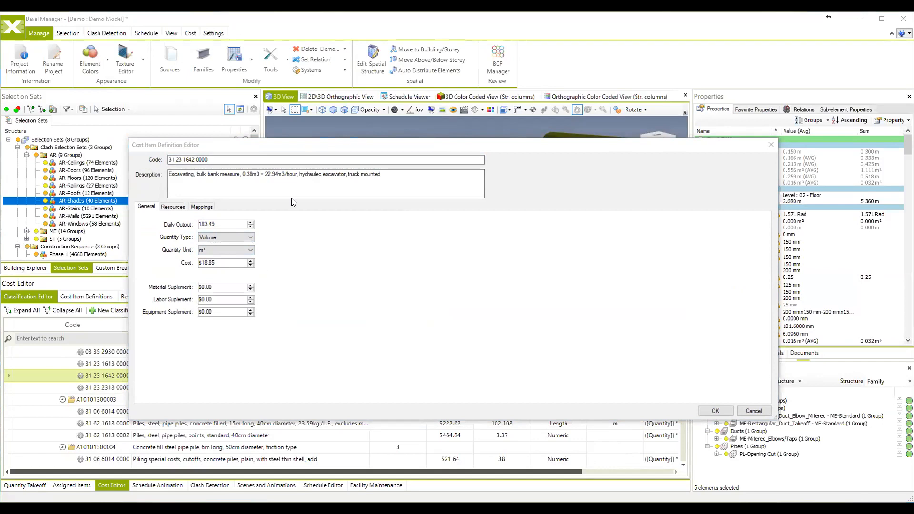
pyautogui.click(309, 257)
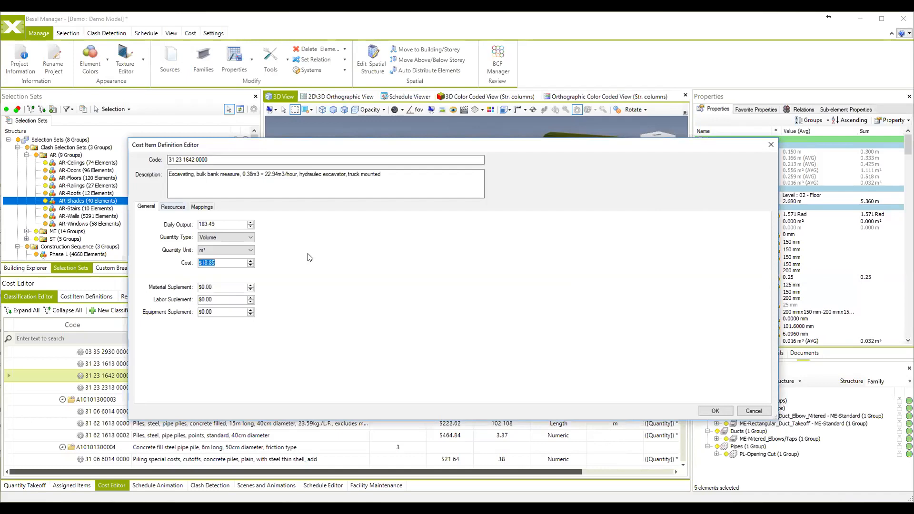
# Examine the labor and equipment resources assigned to the excavating cost item definition
pyautogui.click(173, 207)
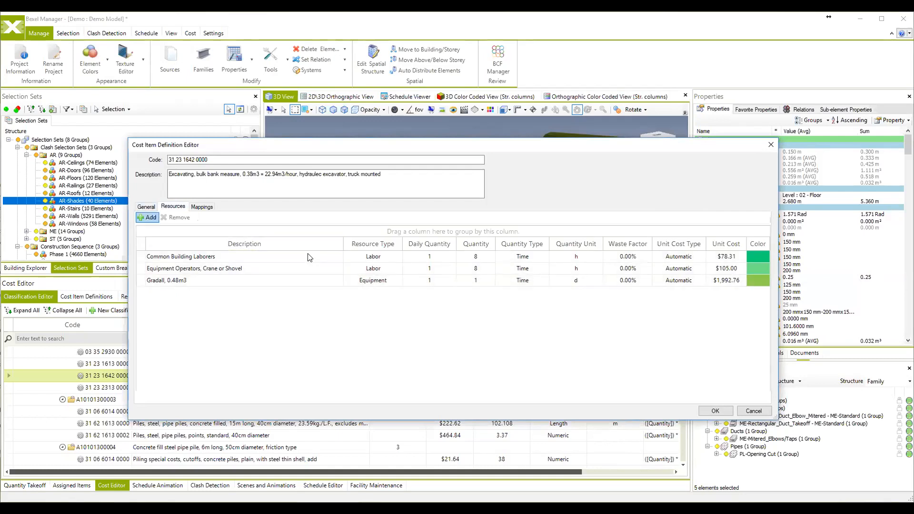
pyautogui.click(228, 256)
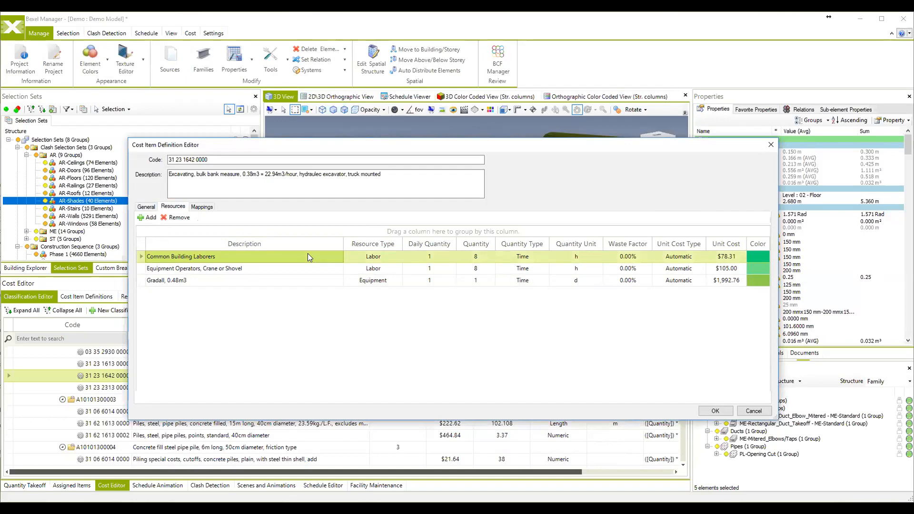
pyautogui.click(229, 269)
pyautogui.press('Down')
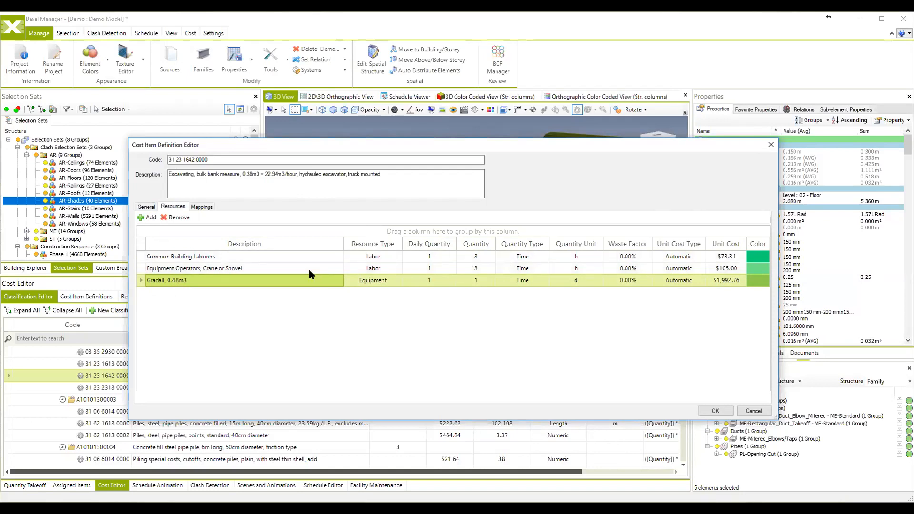
# Review the excavating definition's cost, mappings and resources, and close it without saving changes
pyautogui.click(146, 206)
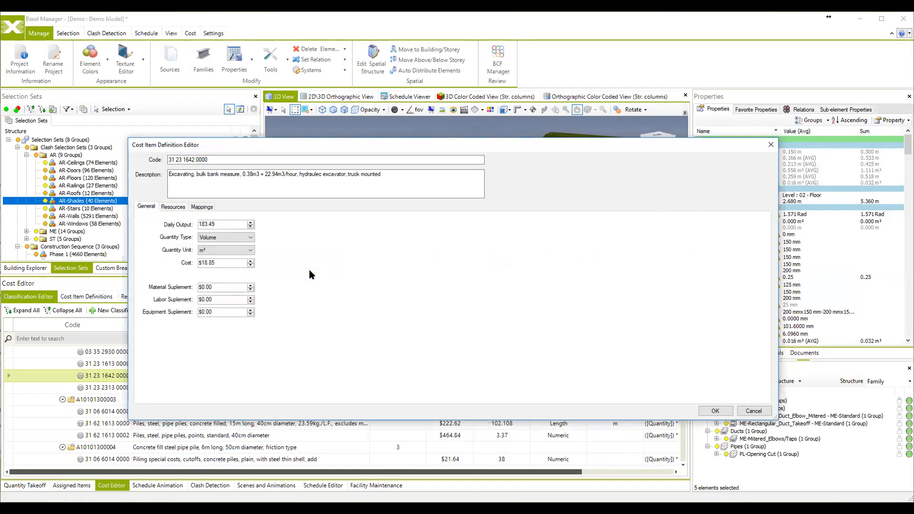
pyautogui.moveTo(216, 262); pyautogui.dragTo(198, 262)
pyautogui.click(202, 207)
pyautogui.click(172, 206)
pyautogui.click(147, 207)
pyautogui.click(753, 411)
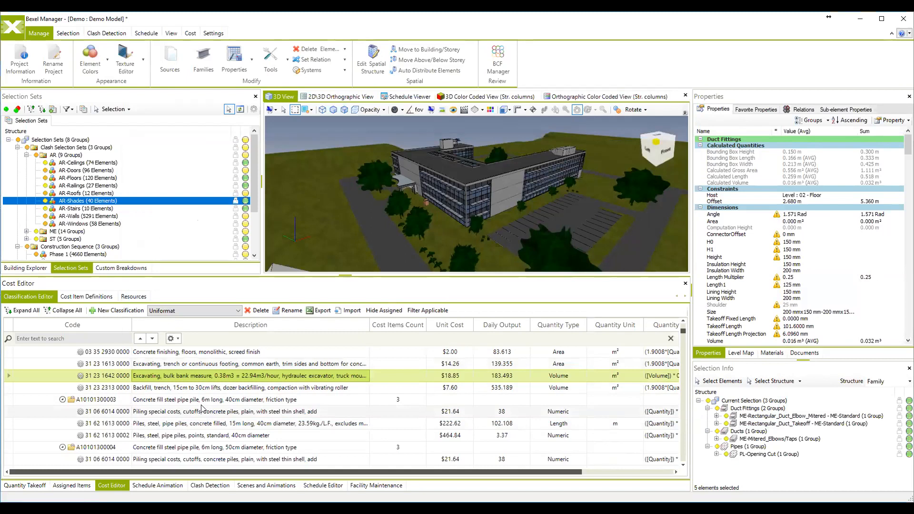
# Start a new cost item from a new definition under the Beams - CIP classification item B1010310
pyautogui.press('Down')
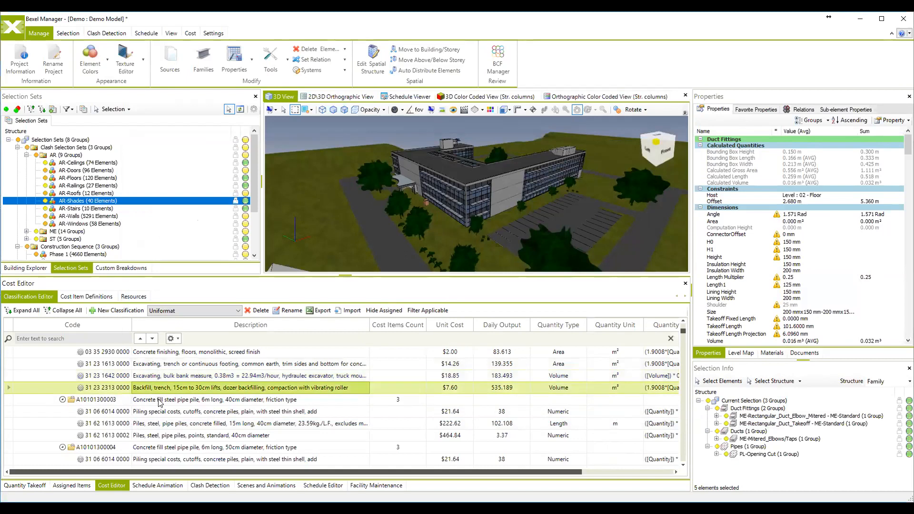
pyautogui.scroll(-10, 106, 390)
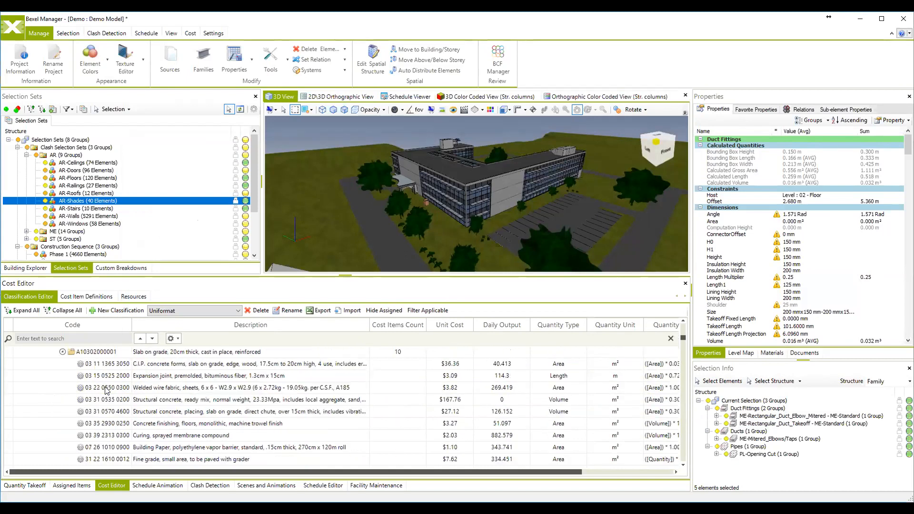
pyautogui.scroll(-3, 106, 391)
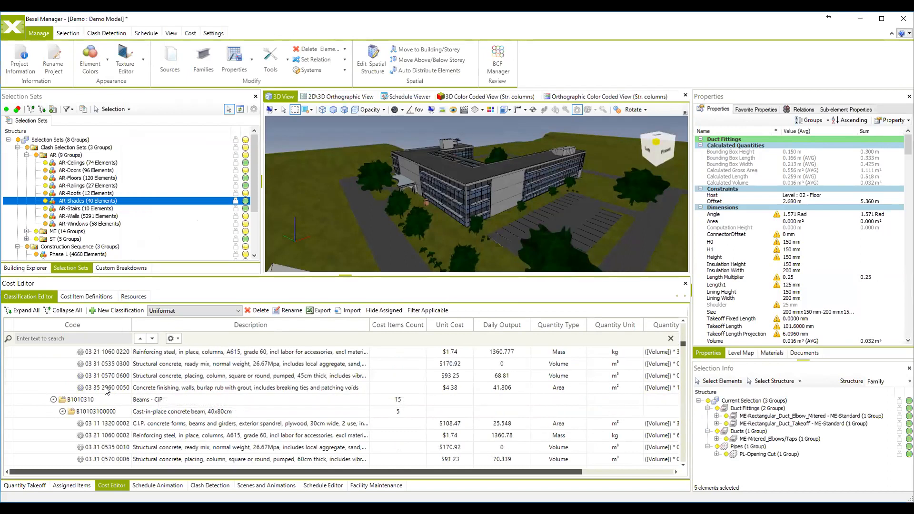
pyautogui.click(105, 385)
pyautogui.rightClick(106, 391)
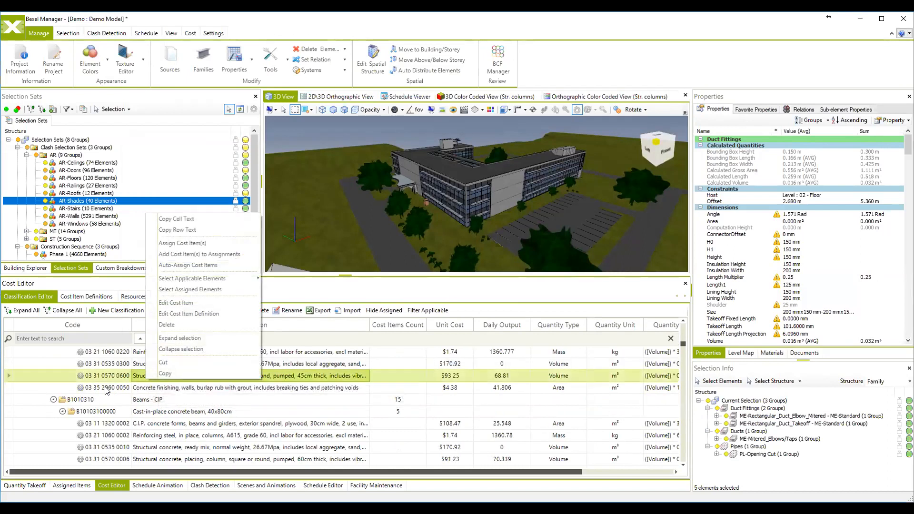
pyautogui.click(101, 398)
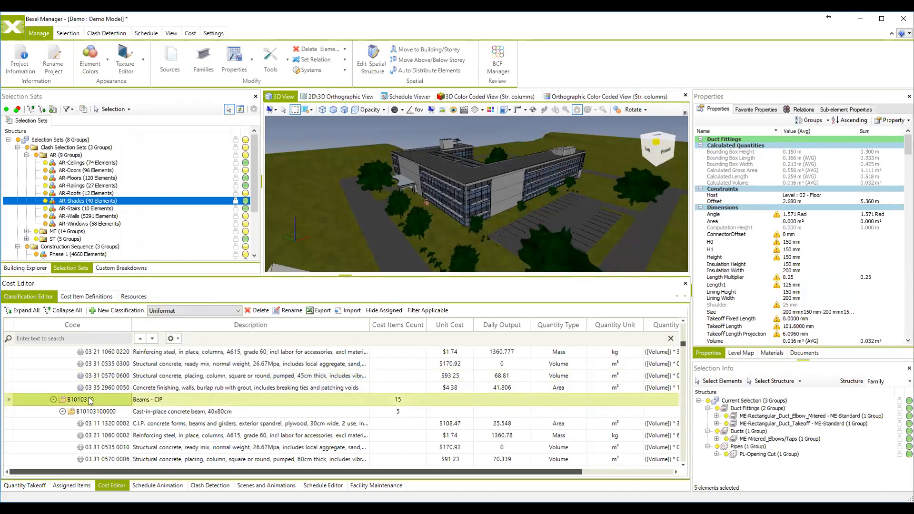
pyautogui.rightClick(100, 398)
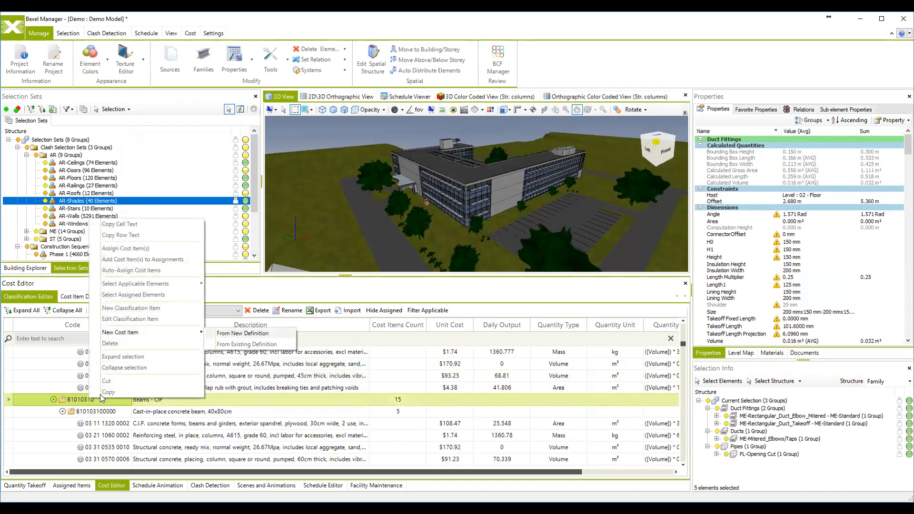
pyautogui.press('Return')
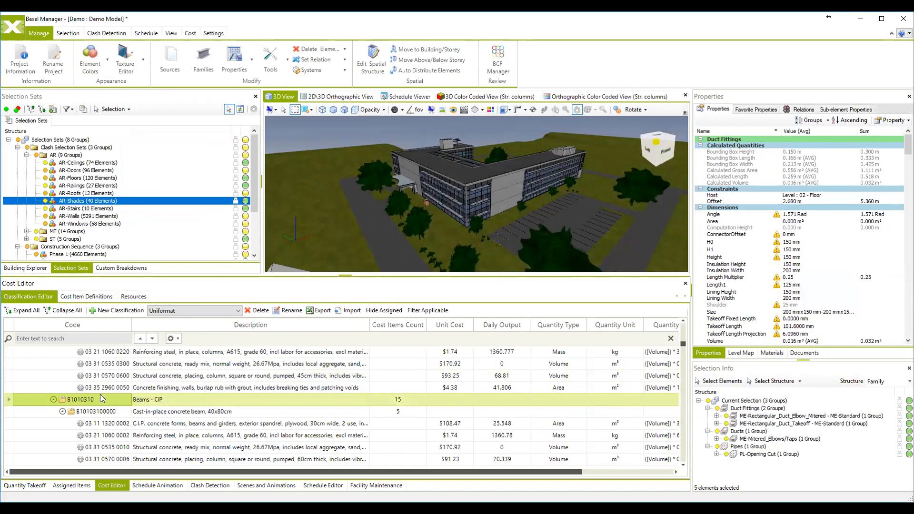
# Browse the resources available for the new cost item definition and close the Resource Picker without adding any
pyautogui.click(178, 185)
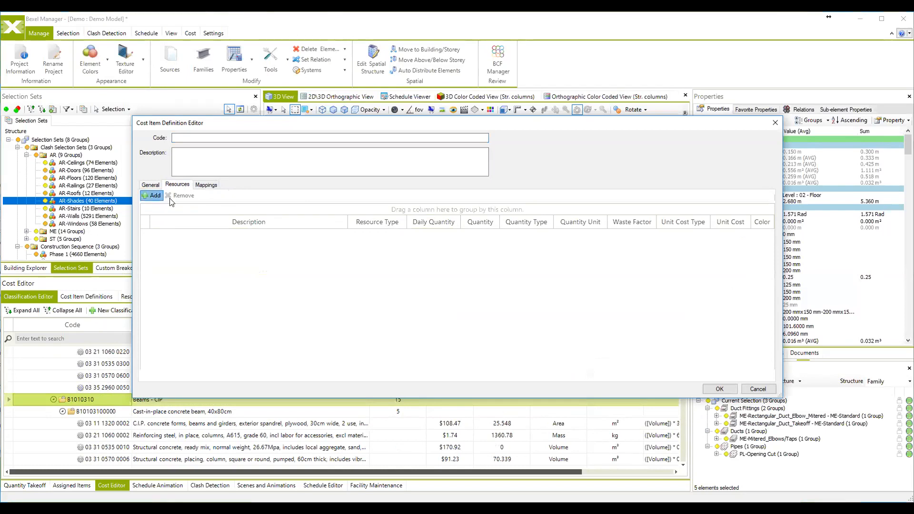
pyautogui.click(154, 196)
pyautogui.scroll(-18, 457, 247)
pyautogui.scroll(18, 457, 274)
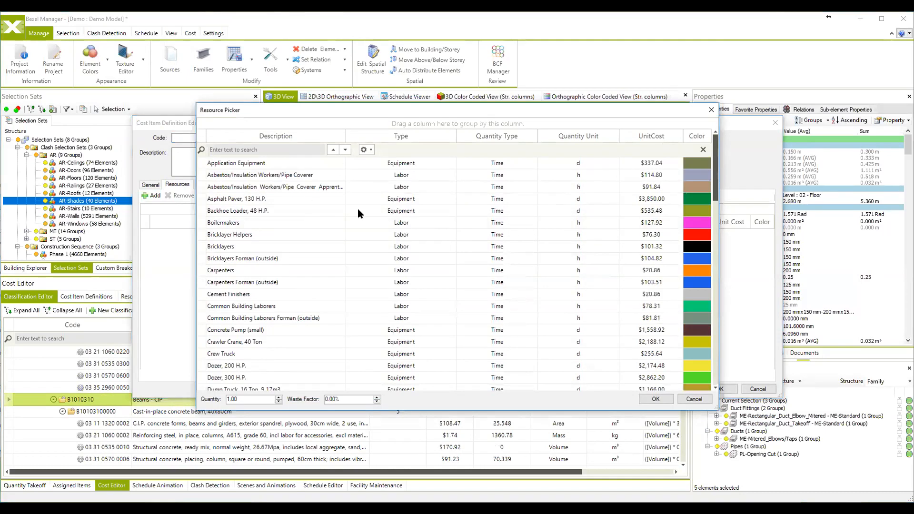
pyautogui.click(693, 397)
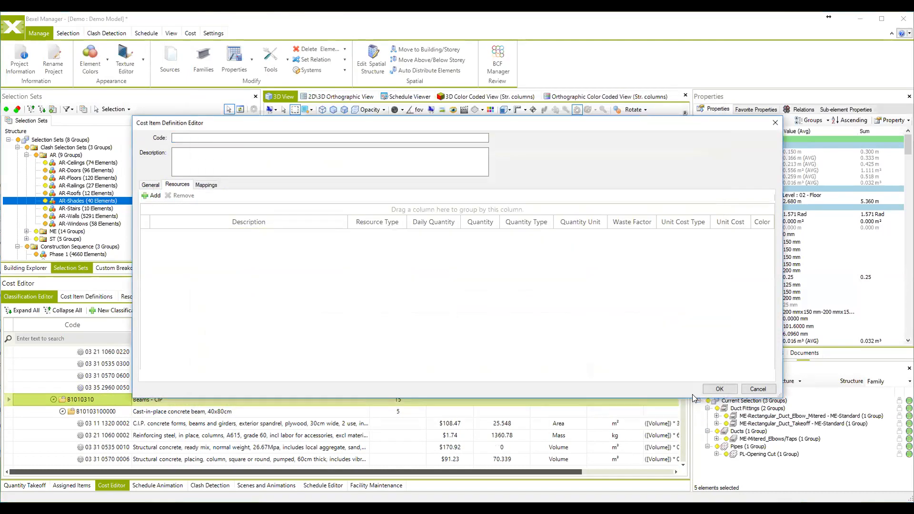
# Set the new cost item definition's cost to $30.00
pyautogui.click(151, 185)
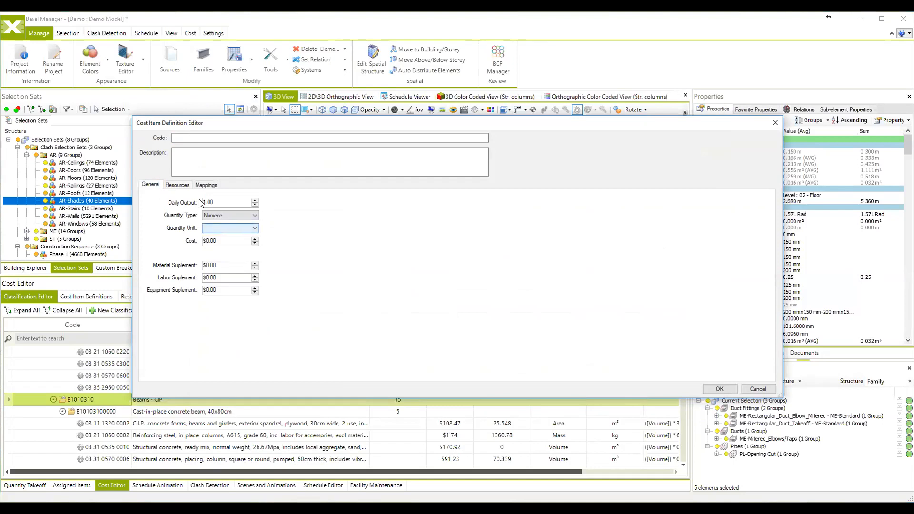
pyautogui.press('Tab')
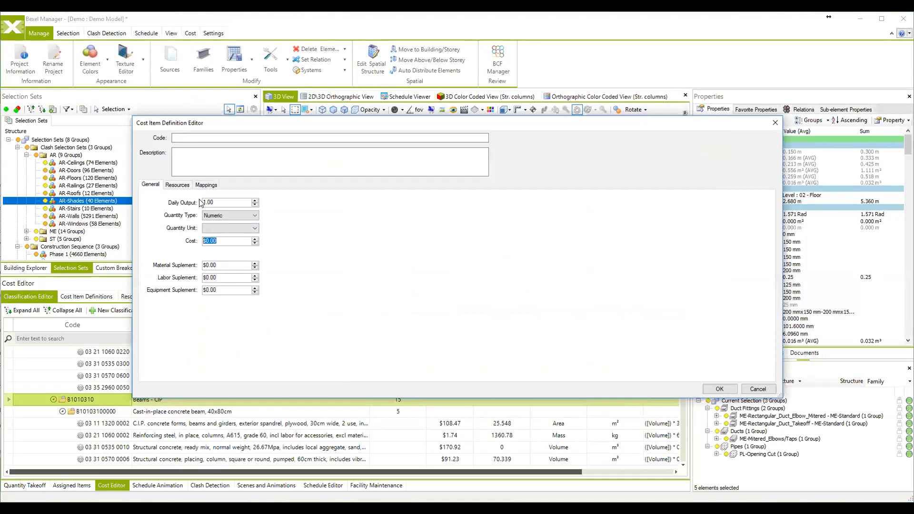
pyautogui.write('30')
# Set the new definition's quantity type to Area and its quantity unit to m²
pyautogui.click(242, 228)
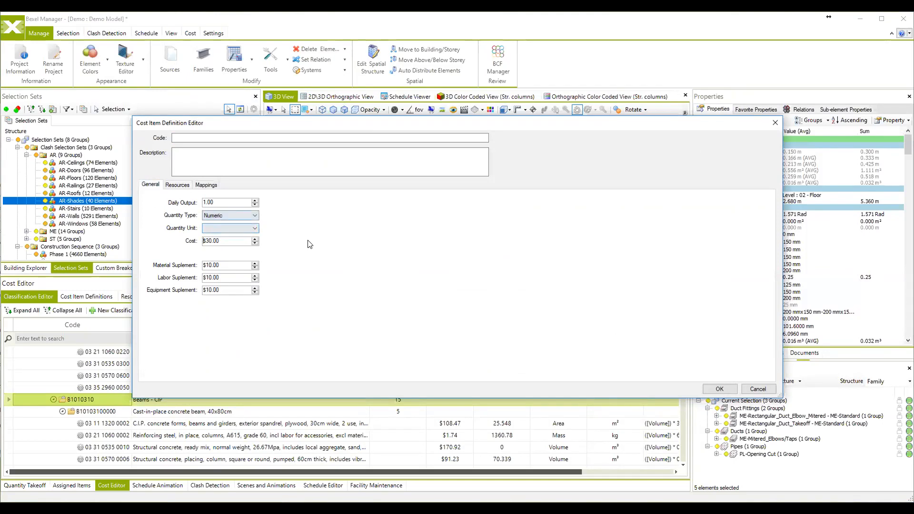
pyautogui.click(242, 215)
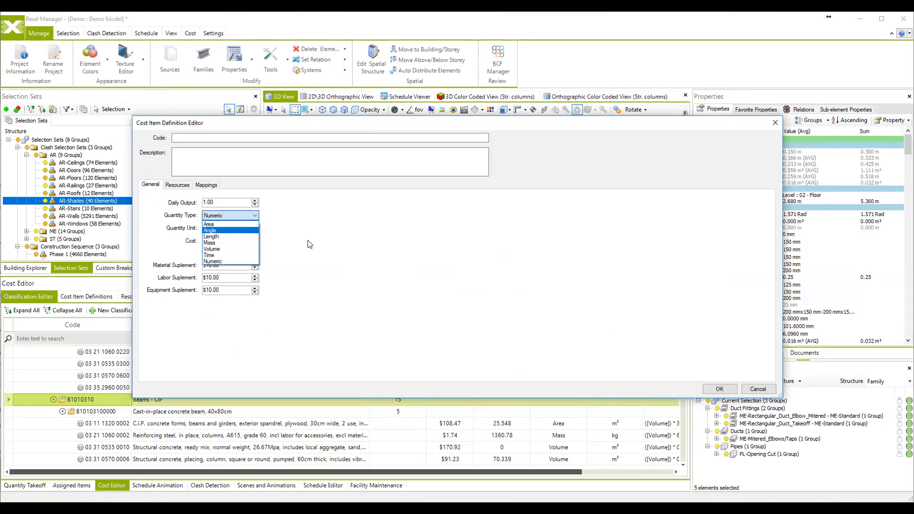
pyautogui.click(208, 223)
pyautogui.click(238, 228)
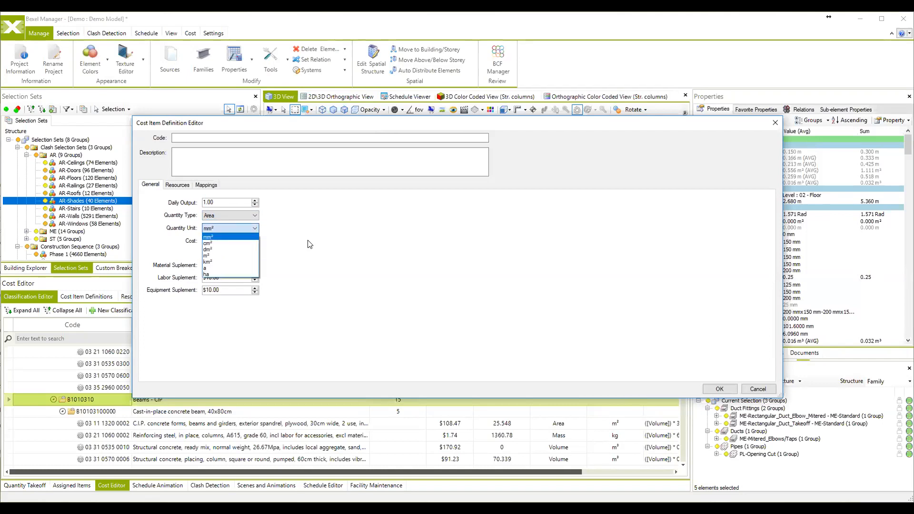
pyautogui.click(224, 255)
# Enter Wall Painting as the code of the new cost item definition
pyautogui.click(184, 138)
pyautogui.write('Painting')
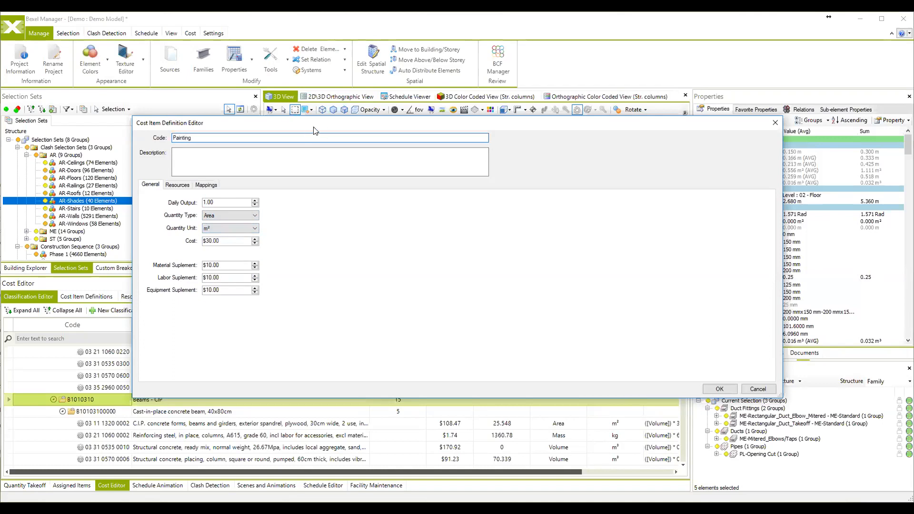
pyautogui.moveTo(313, 126); pyautogui.dragTo(339, 121)
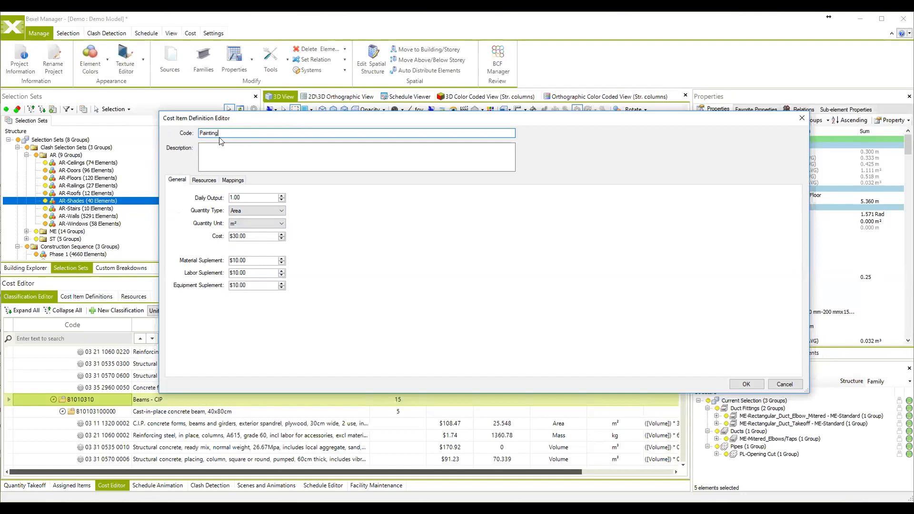
pyautogui.press('Home')
pyautogui.write('Wall')
pyautogui.press('Tab')
pyautogui.press('Tab')
pyautogui.press('Tab')
pyautogui.press('Tab')
pyautogui.press('Tab')
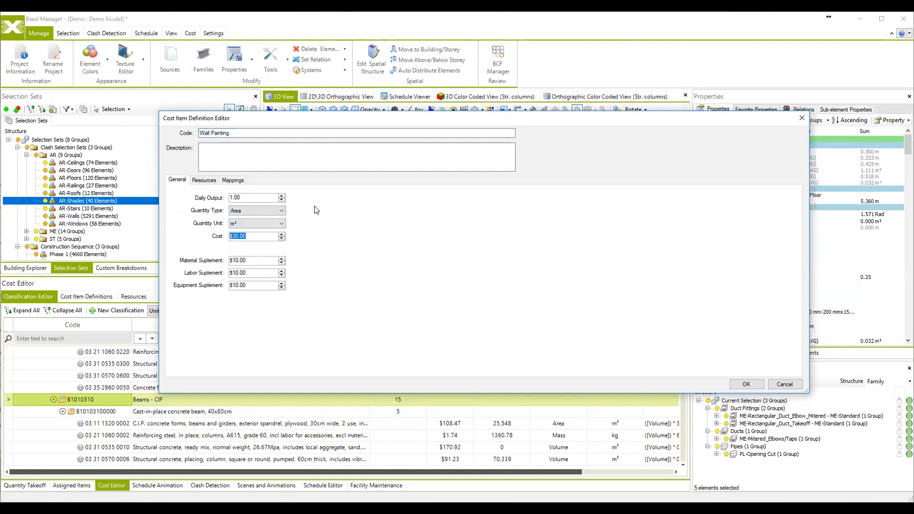
# Examine the query and formula mappings of the Wall Painting definition alongside its general settings
pyautogui.click(230, 183)
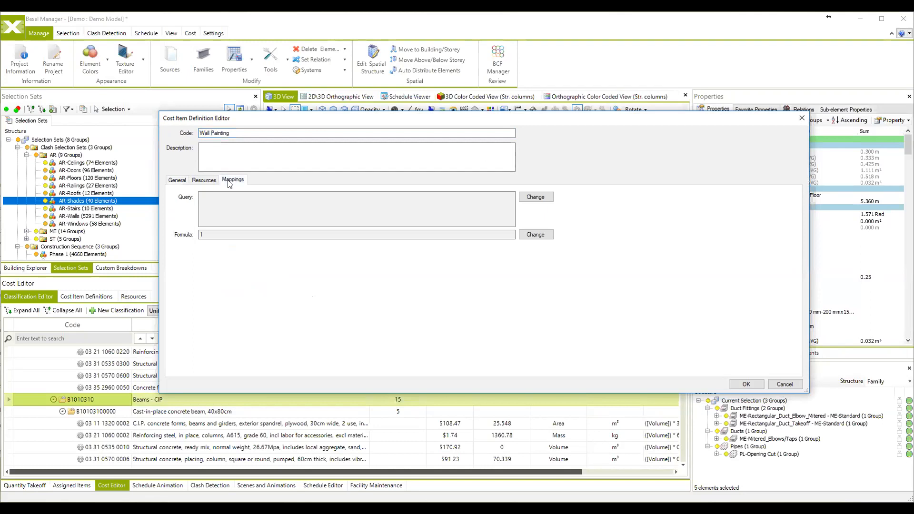
pyautogui.moveTo(360, 119); pyautogui.dragTo(340, 114)
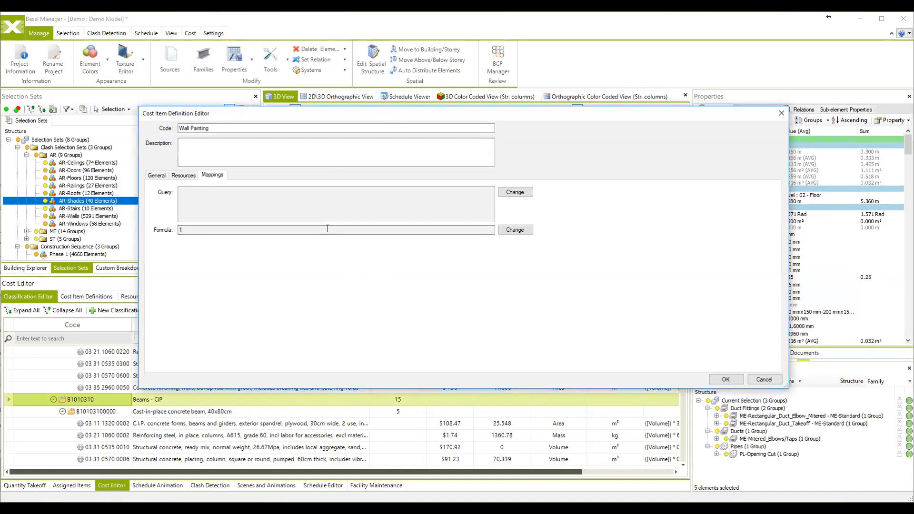
pyautogui.click(166, 176)
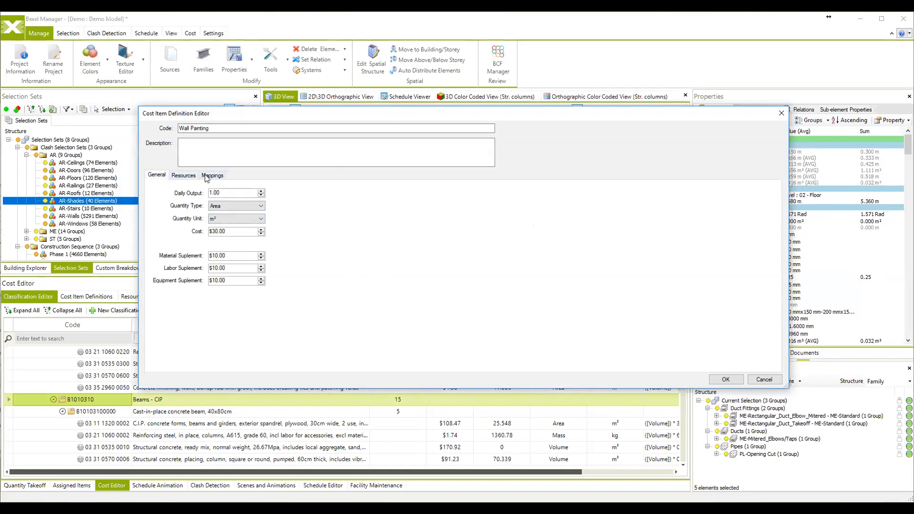
pyautogui.click(211, 176)
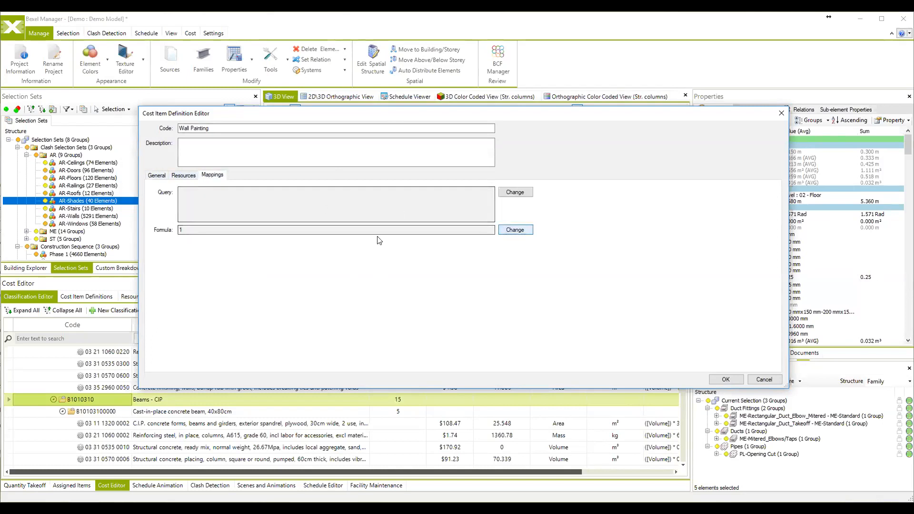
# Try to set the Wall Painting definition's formula mapping to the Area field
pyautogui.doubleClick(333, 229)
pyautogui.click(328, 243)
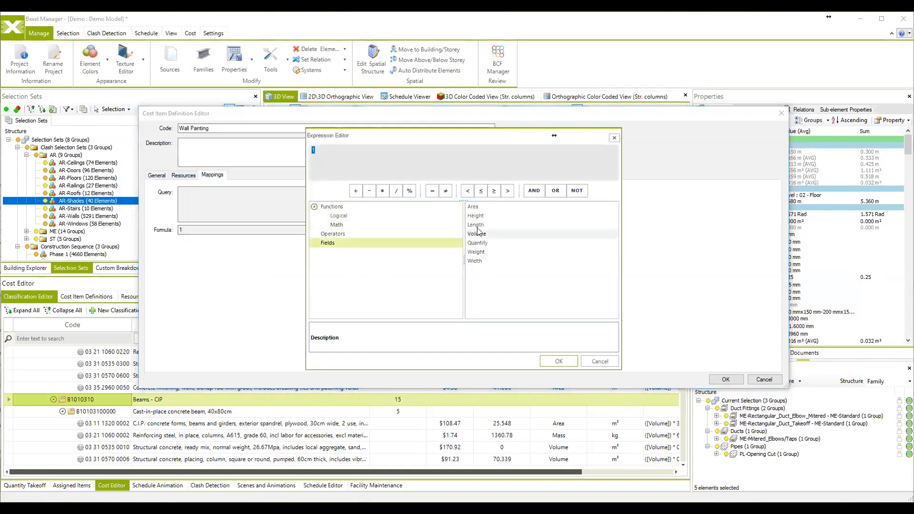
pyautogui.click(472, 206)
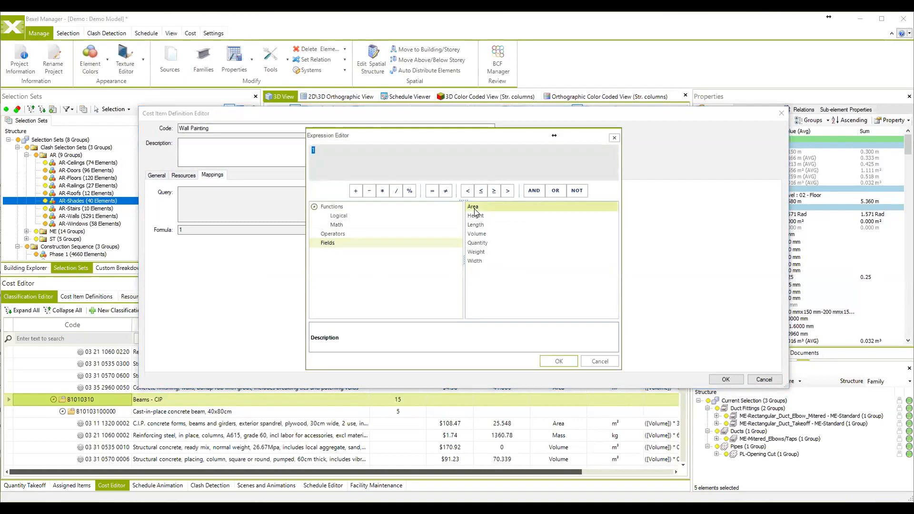
pyautogui.click(559, 361)
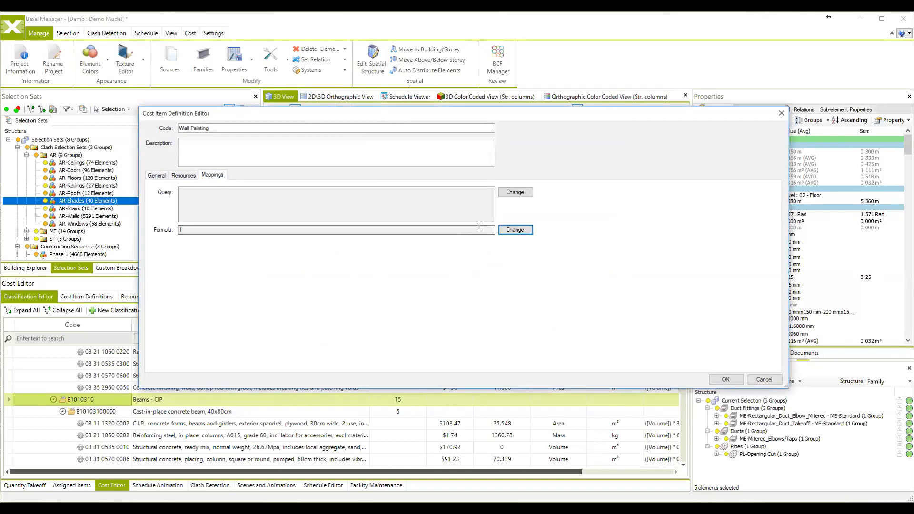
# Set the formula mapping of the Wall Painting definition to the [Area] field and check it against the general settings
pyautogui.click(512, 232)
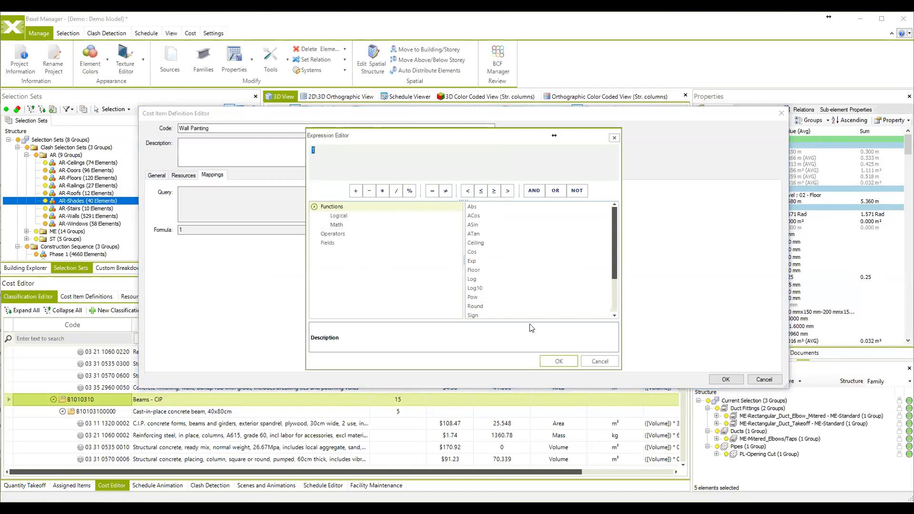
pyautogui.click(328, 243)
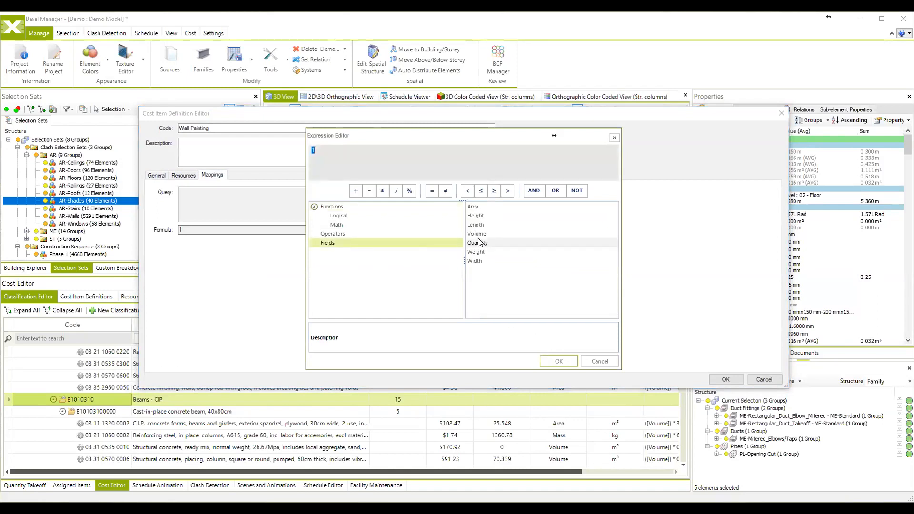
pyautogui.doubleClick(473, 206)
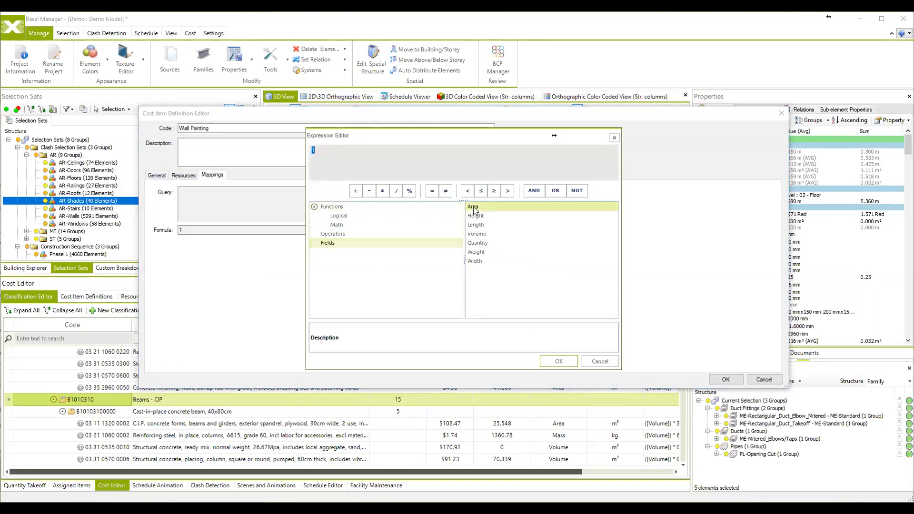
pyautogui.click(559, 362)
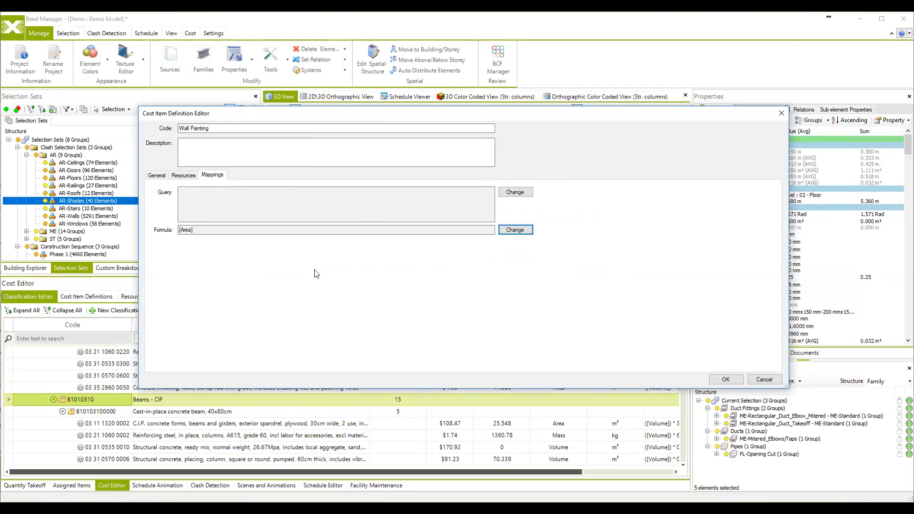
pyautogui.click(156, 175)
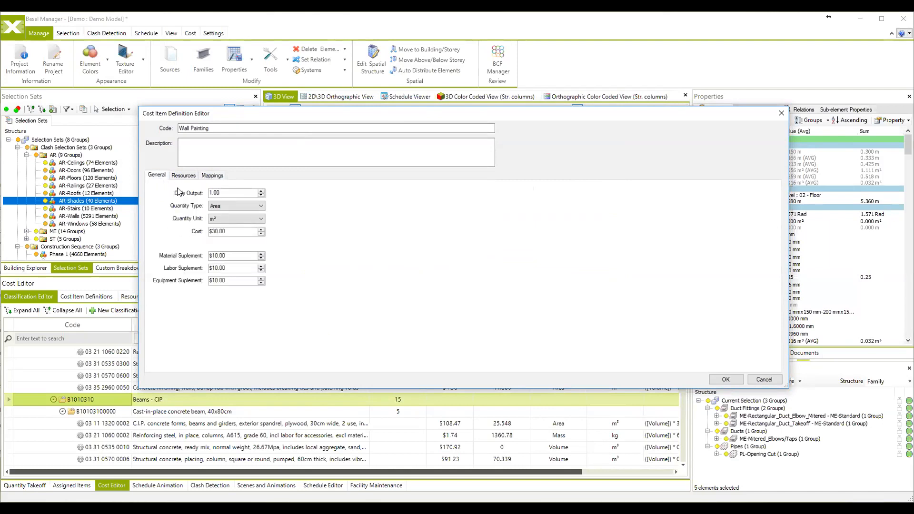
# Start the definition's element query with a rule that limits it to the Wall category
pyautogui.click(213, 176)
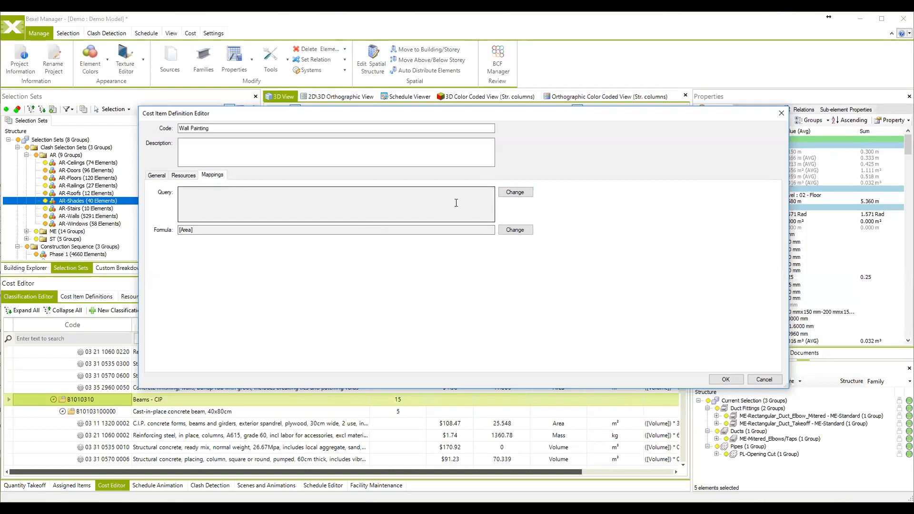
pyautogui.click(514, 193)
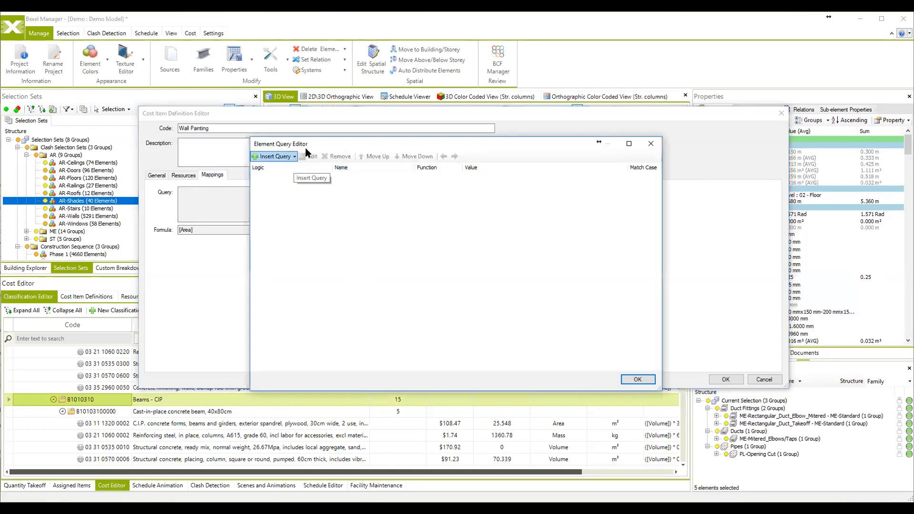
pyautogui.moveTo(326, 143); pyautogui.dragTo(503, 148)
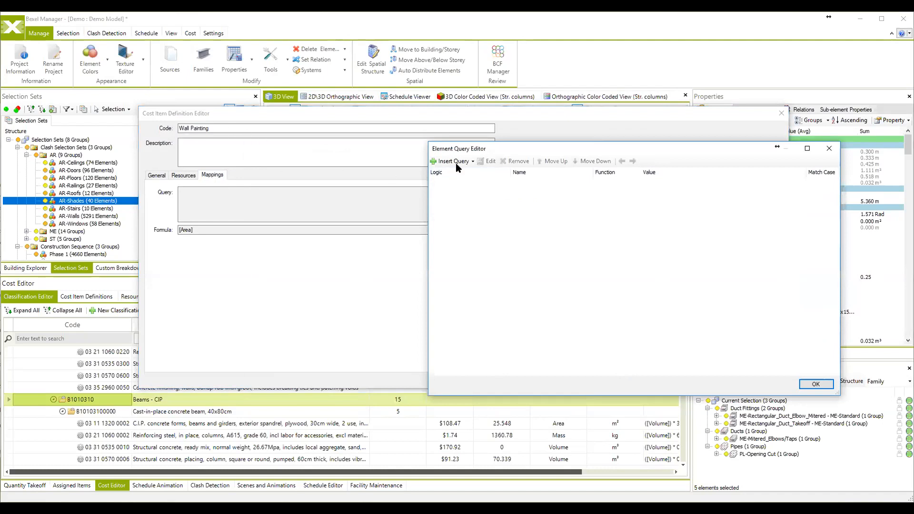
pyautogui.moveTo(469, 148); pyautogui.dragTo(405, 139)
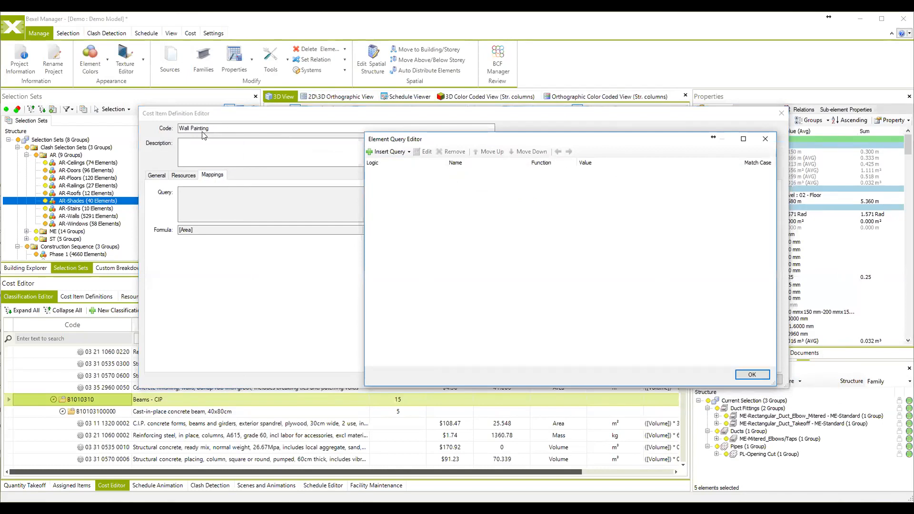
pyautogui.click(388, 151)
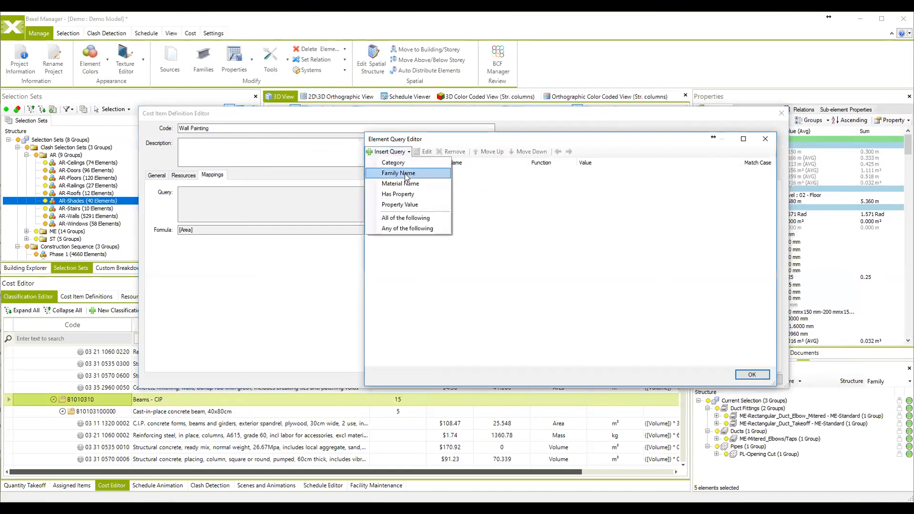
pyautogui.click(393, 162)
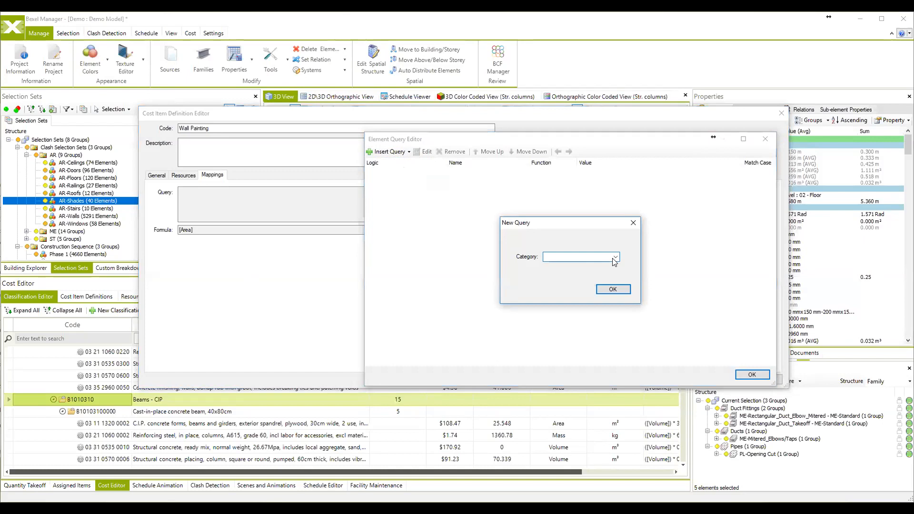
pyautogui.click(614, 259)
pyautogui.click(564, 265)
pyautogui.click(613, 290)
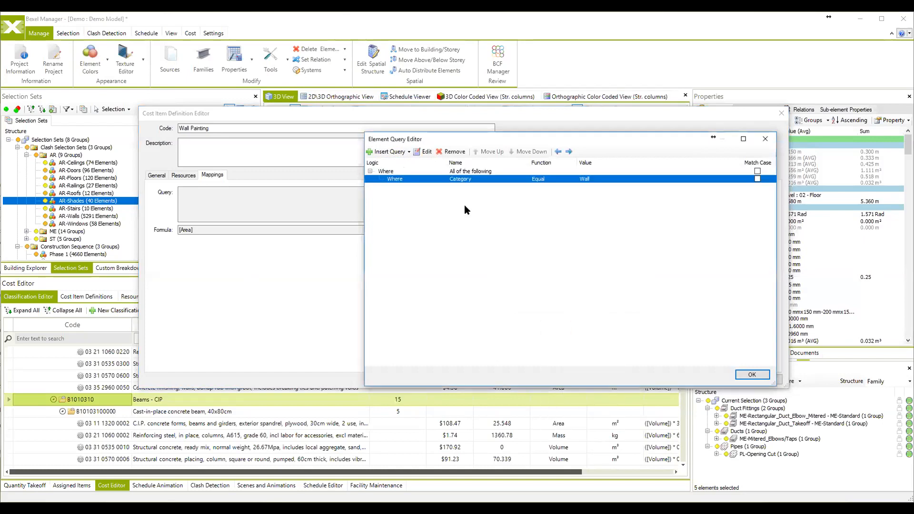
# Add a query rule requiring the family name to begin with AR and apply the query to the definition
pyautogui.rightClick(404, 182)
pyautogui.moveTo(429, 186)
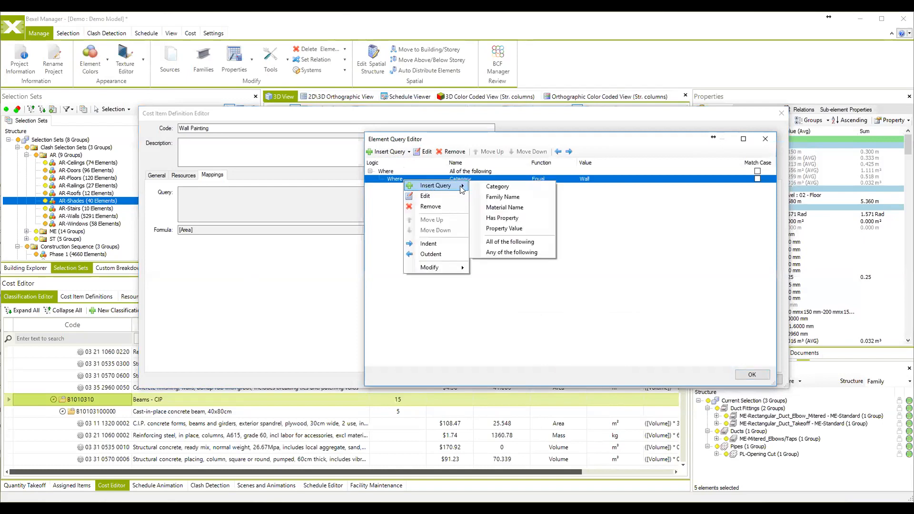
pyautogui.click(512, 197)
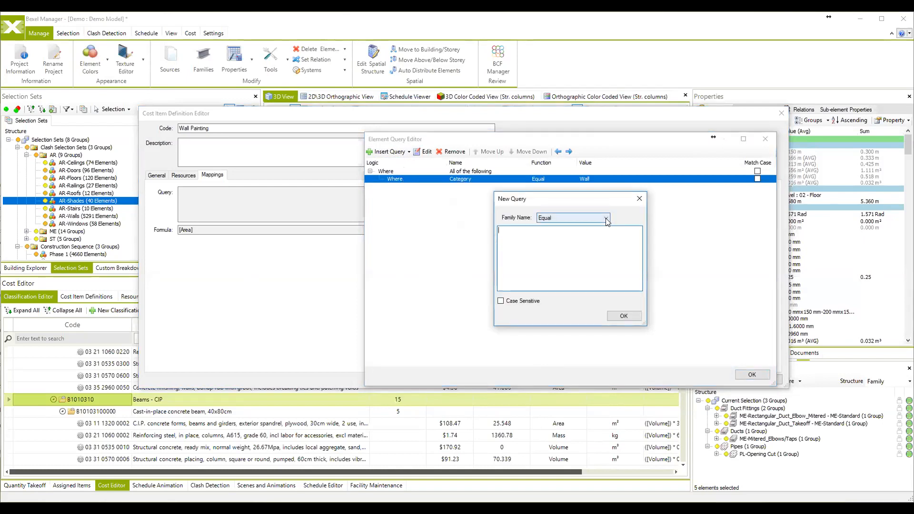
pyautogui.click(606, 219)
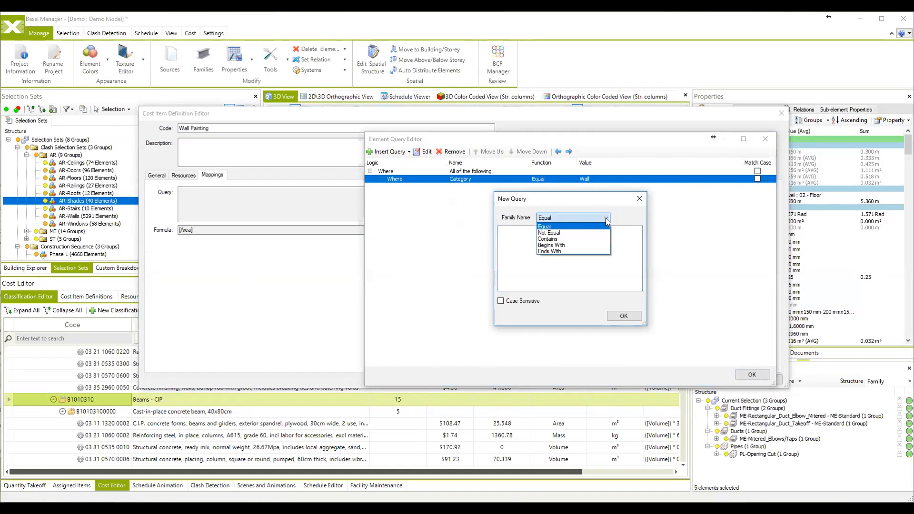
pyautogui.click(550, 245)
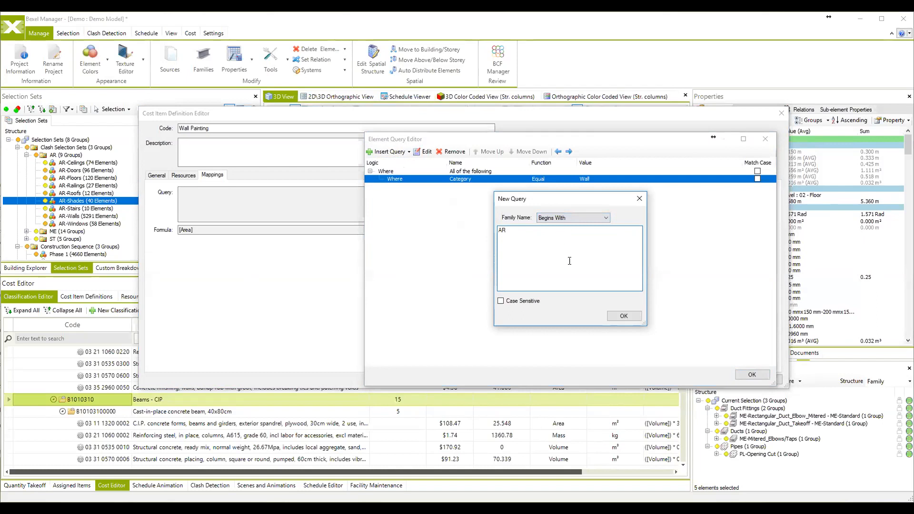
pyautogui.click(624, 316)
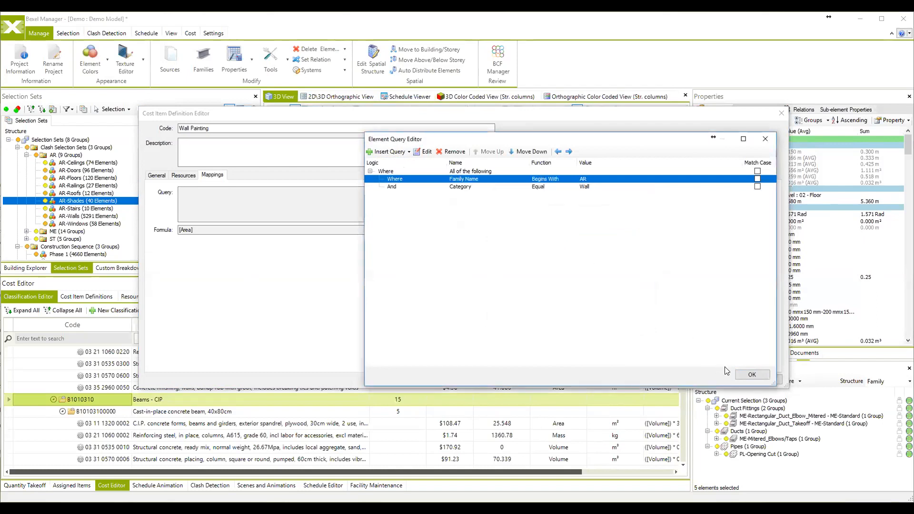
pyautogui.click(751, 376)
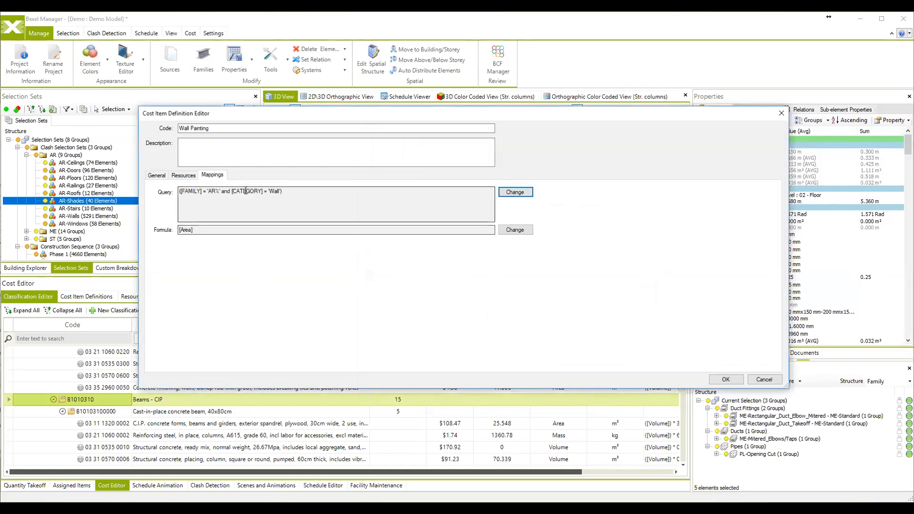
# Enter Wall painting as the description and save the cost item definition
pyautogui.moveTo(286, 191); pyautogui.dragTo(172, 190)
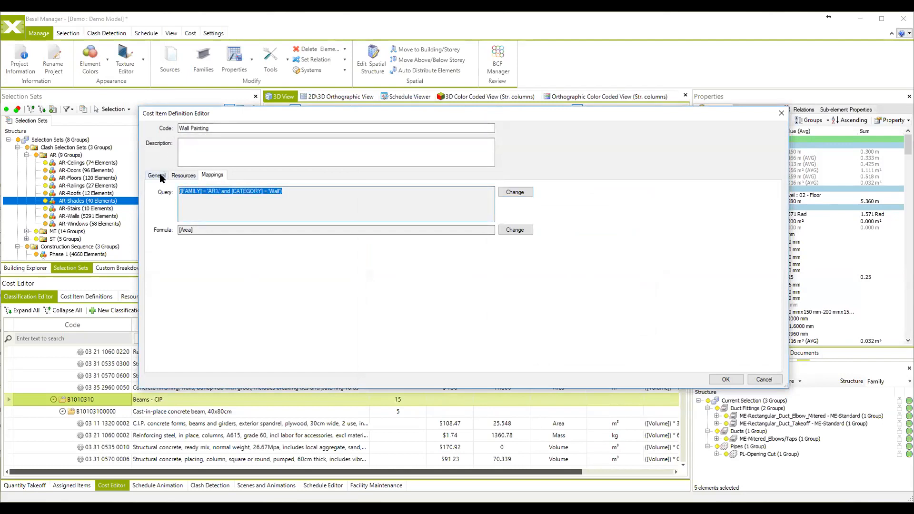
pyautogui.click(157, 176)
pyautogui.click(730, 379)
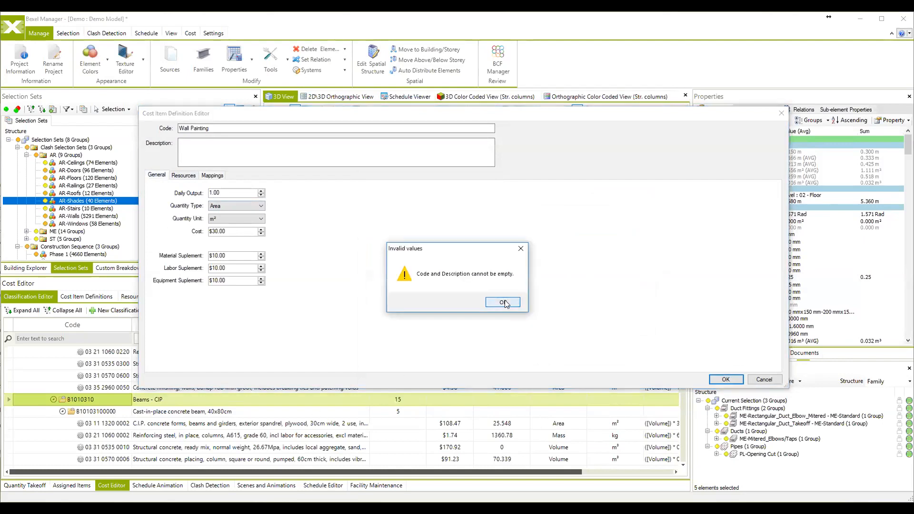
pyautogui.press('Return')
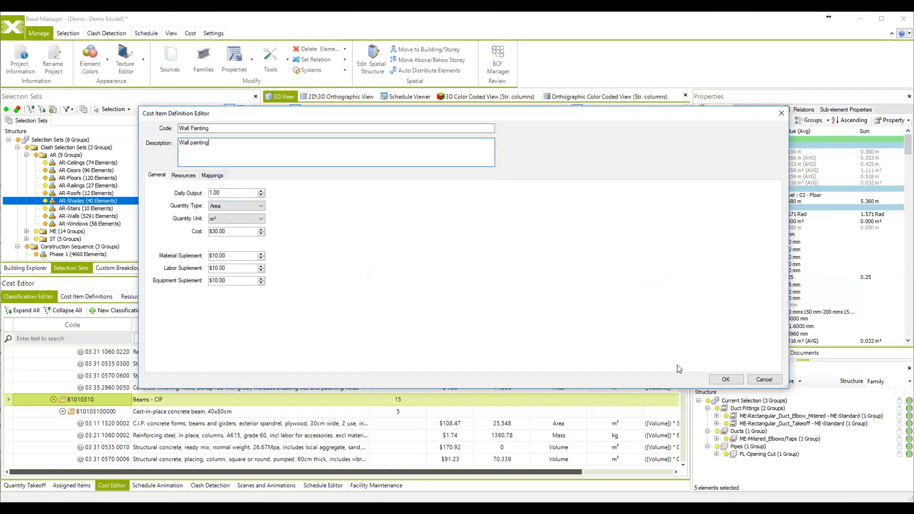
pyautogui.click(725, 379)
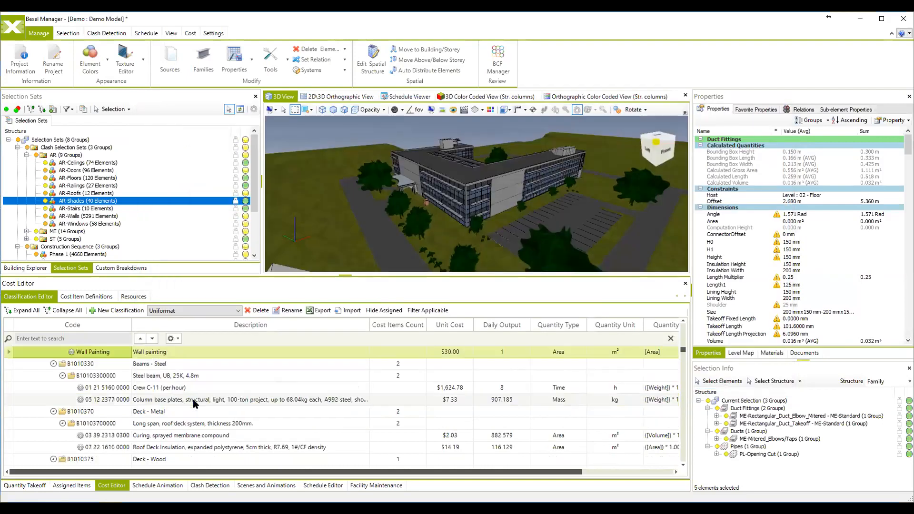
# Search the classification for wall, browse through the items and collapse the Uniformat root
pyautogui.scroll(-5, 194, 403)
pyautogui.click(103, 337)
pyautogui.write('wall')
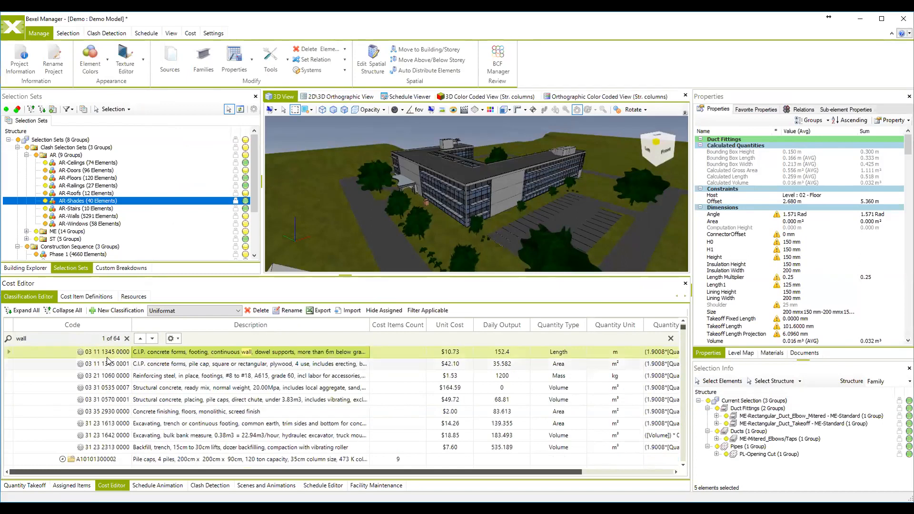
pyautogui.scroll(-5, 157, 395)
pyautogui.scroll(-4, 164, 404)
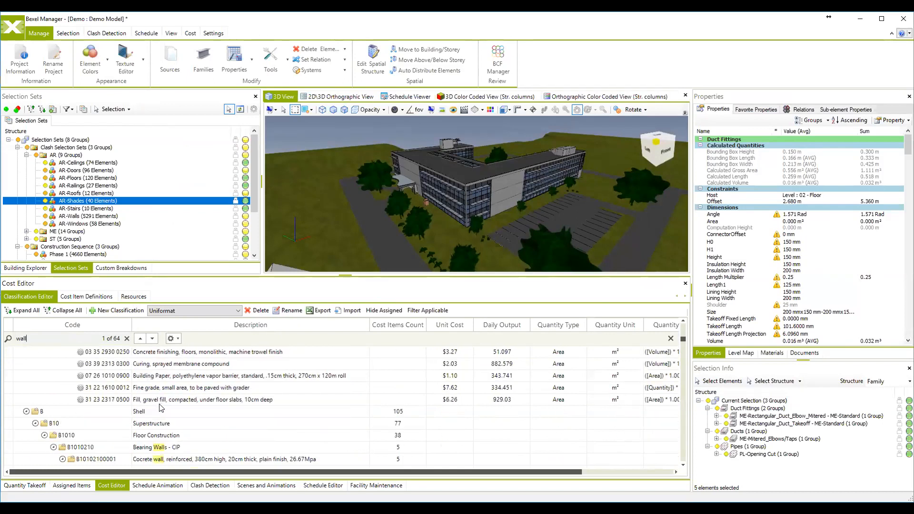
pyautogui.scroll(-5, 160, 405)
pyautogui.moveTo(682, 344)
pyautogui.mouseDown()
pyautogui.moveTo(680, 475)
pyautogui.moveTo(685, 326)
pyautogui.mouseUp()
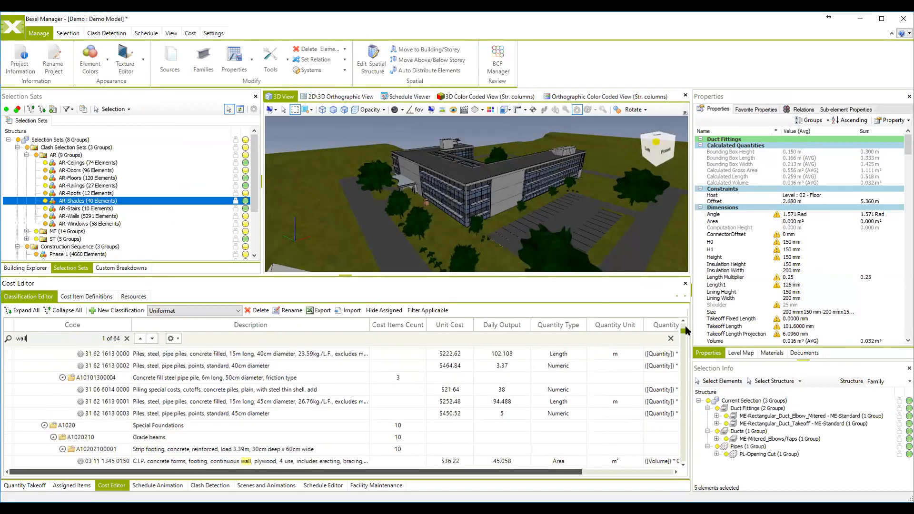
pyautogui.click(17, 352)
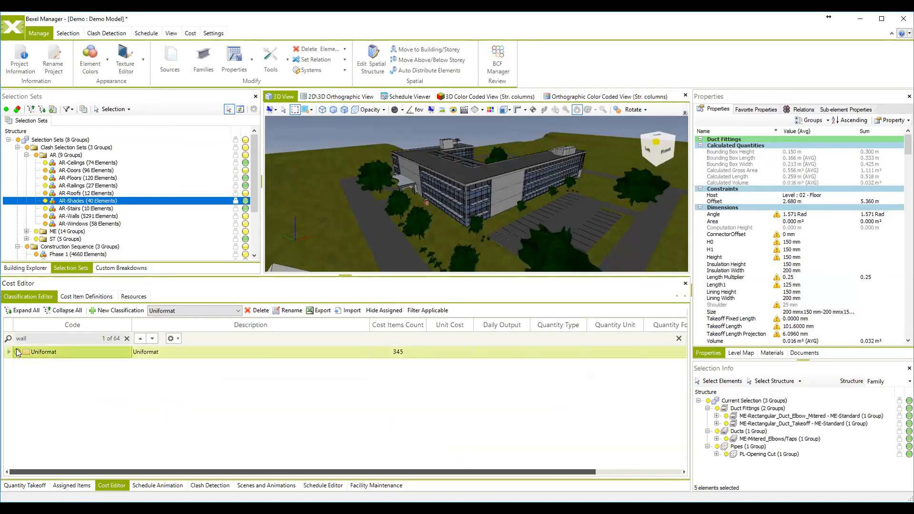
# Search for wall pa, expand the Uniformat classification and look through its items for the new definition
pyautogui.click(41, 337)
pyautogui.write('wall pa')
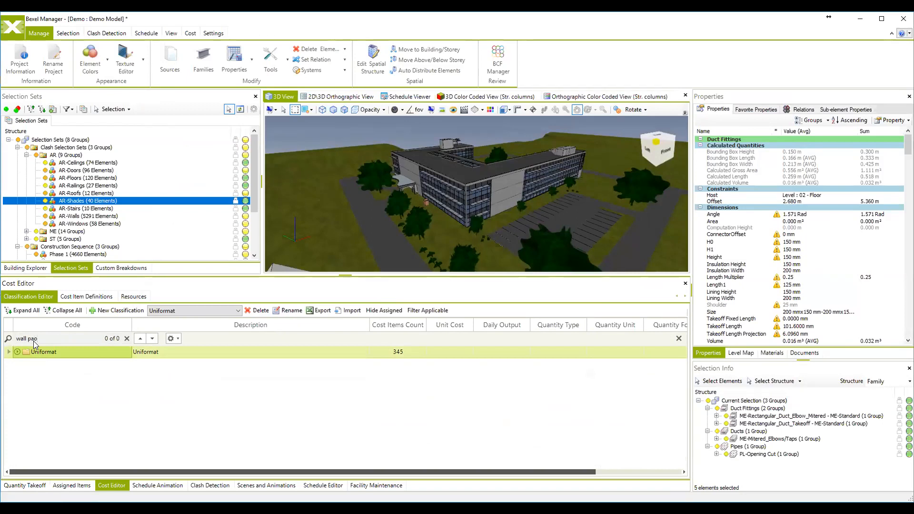
pyautogui.click(17, 352)
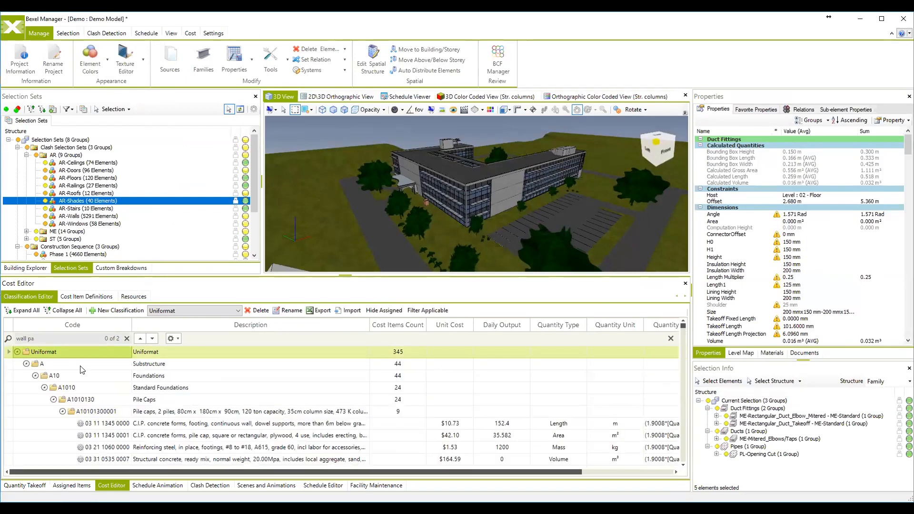
pyautogui.scroll(-3, 105, 376)
pyautogui.scroll(-5, 105, 376)
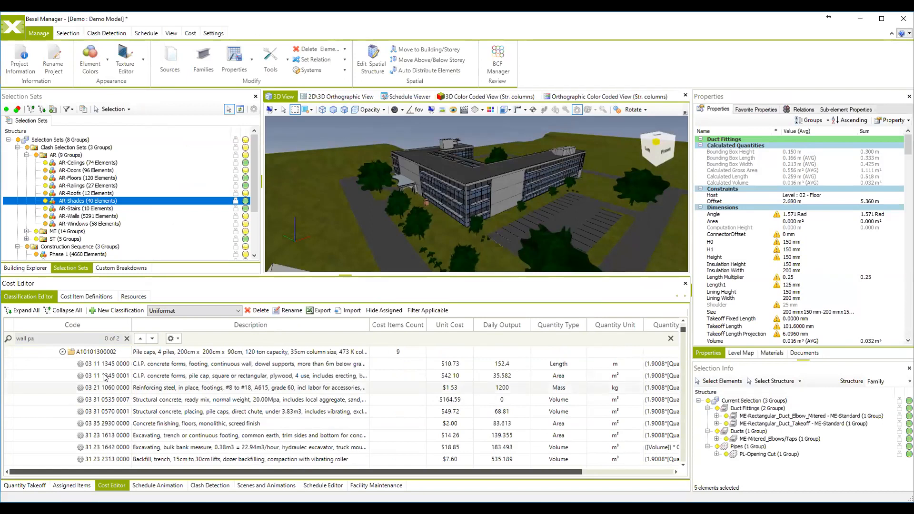
pyautogui.scroll(-5, 105, 376)
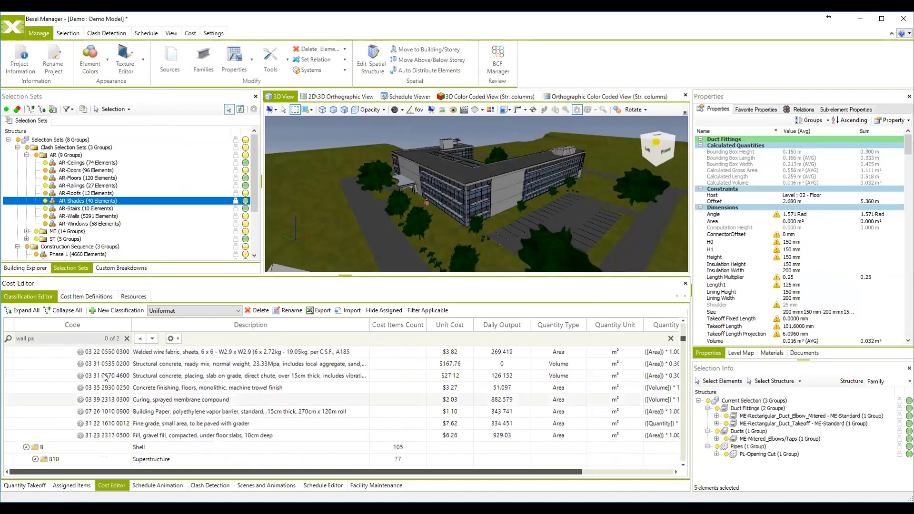
# Search the classification for wall paint and jump to the new Wall Painting cost item
pyautogui.click(74, 342)
pyautogui.write('wall pa')
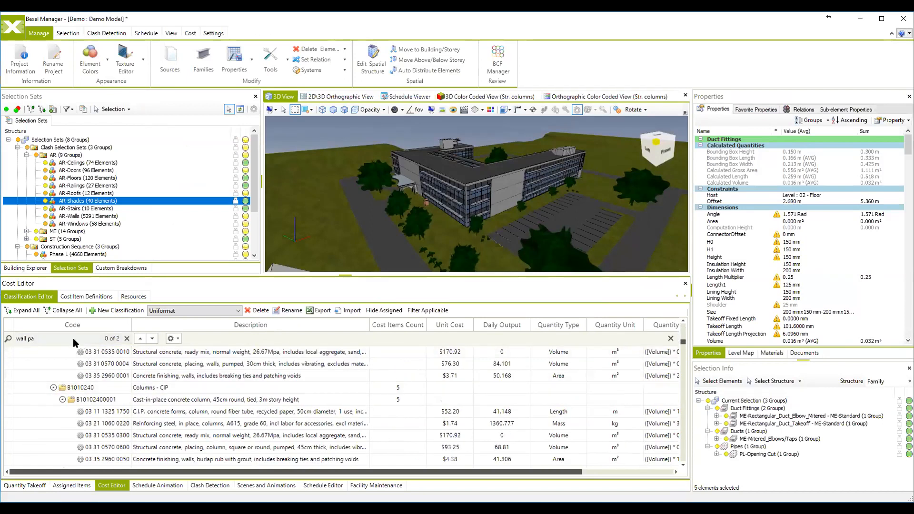
pyautogui.write('int')
pyautogui.press('Tab')
pyautogui.press('Return')
pyautogui.press('Tab')
pyautogui.press('Tab')
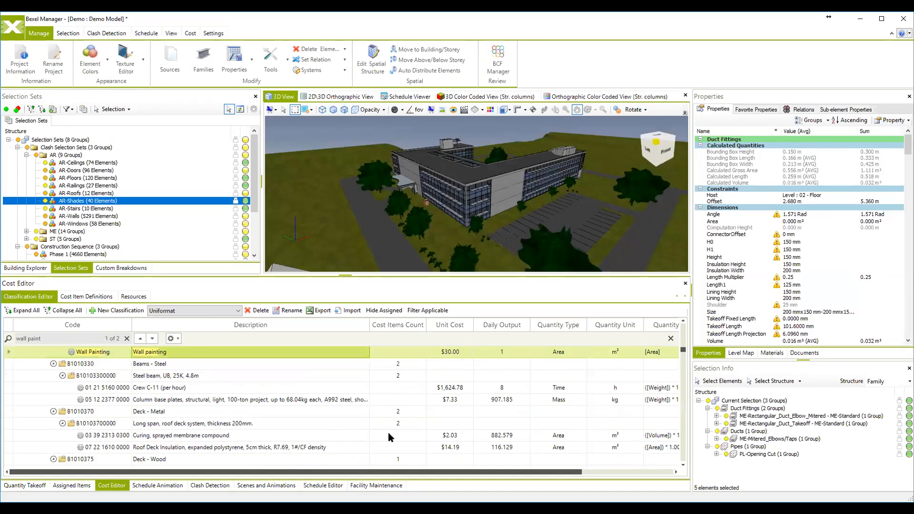
# Auto-assign the Wall Painting cost item, accept creating a new cost version, and check its element query
pyautogui.moveTo(312, 471)
pyautogui.mouseDown()
pyautogui.moveTo(442, 467)
pyautogui.moveTo(314, 468)
pyautogui.mouseUp()
pyautogui.rightClick(197, 352)
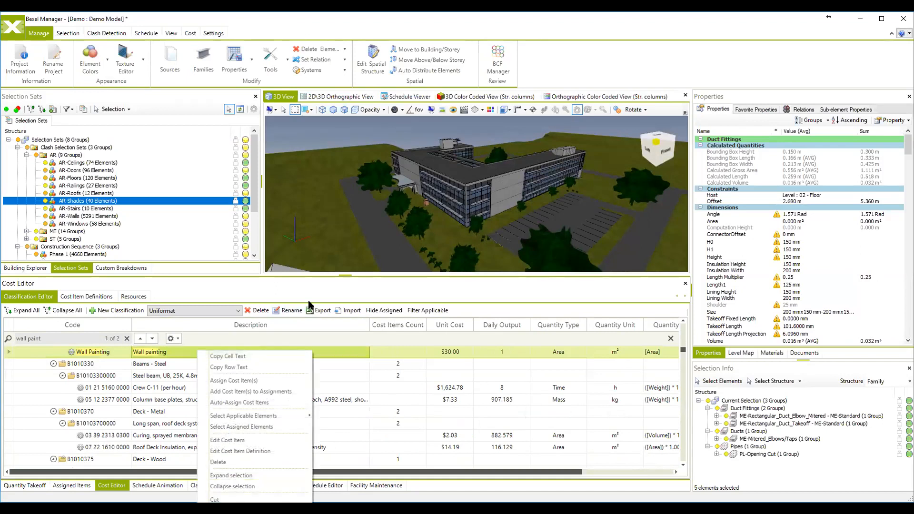
pyautogui.moveTo(254, 418)
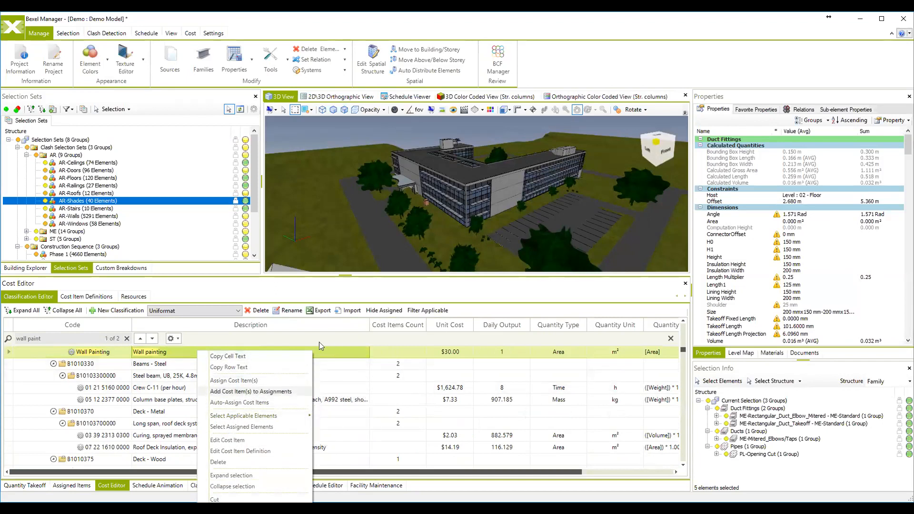
pyautogui.click(237, 404)
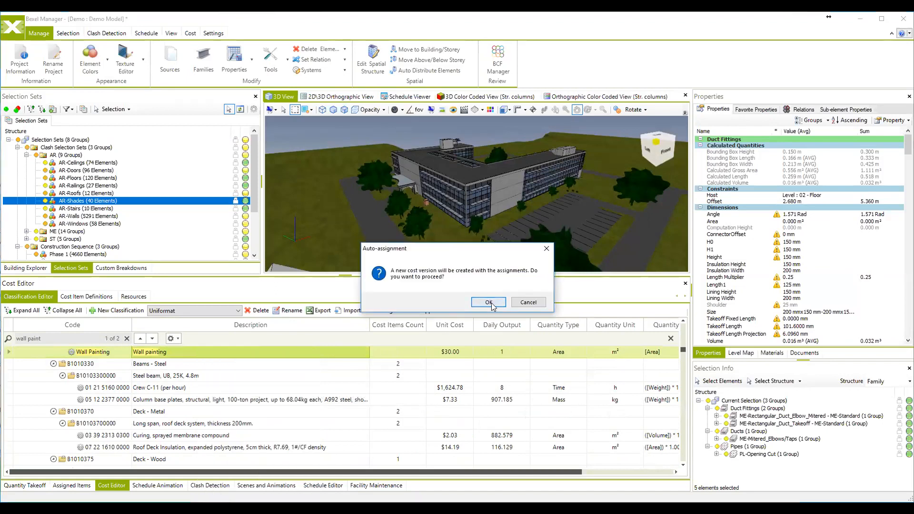
pyautogui.click(490, 304)
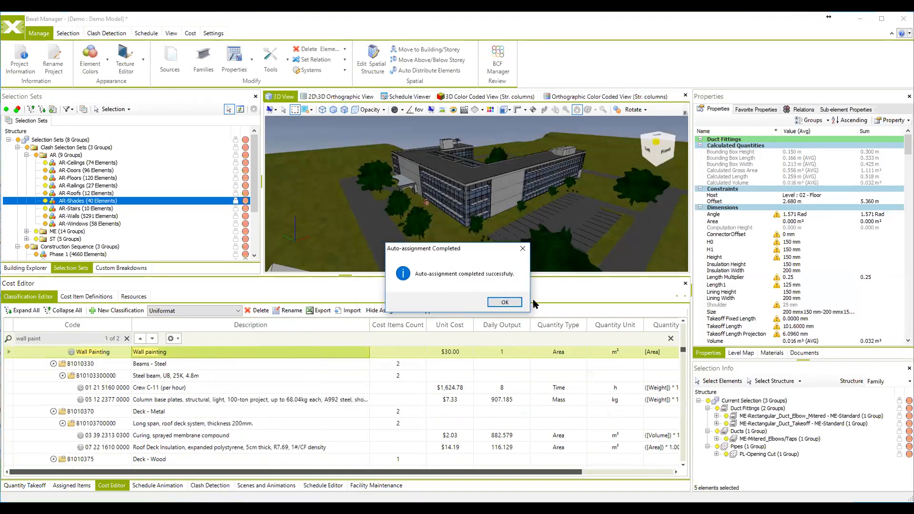
pyautogui.click(504, 302)
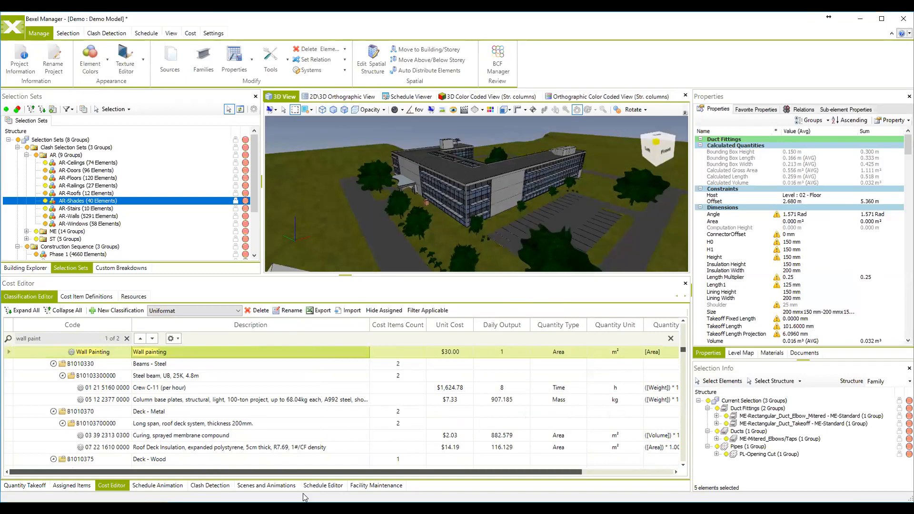
pyautogui.moveTo(326, 470); pyautogui.dragTo(417, 465)
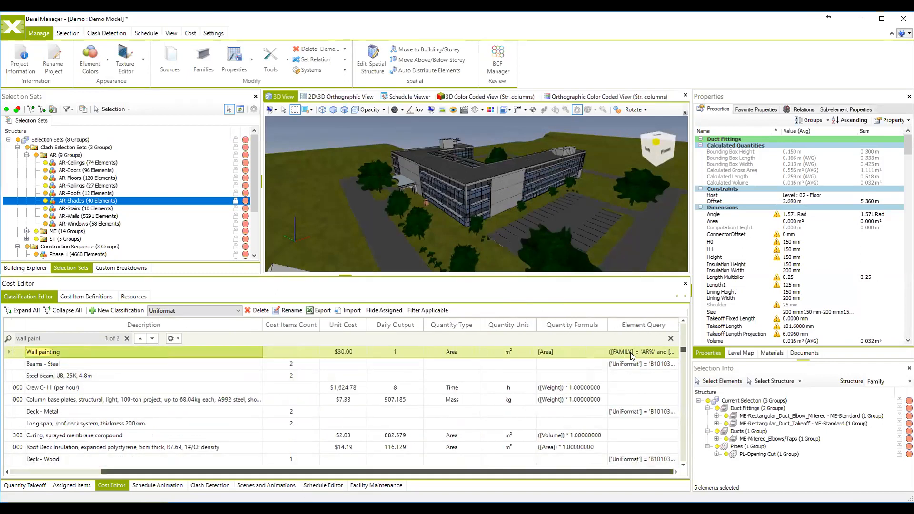
pyautogui.moveTo(495, 475); pyautogui.dragTo(403, 474)
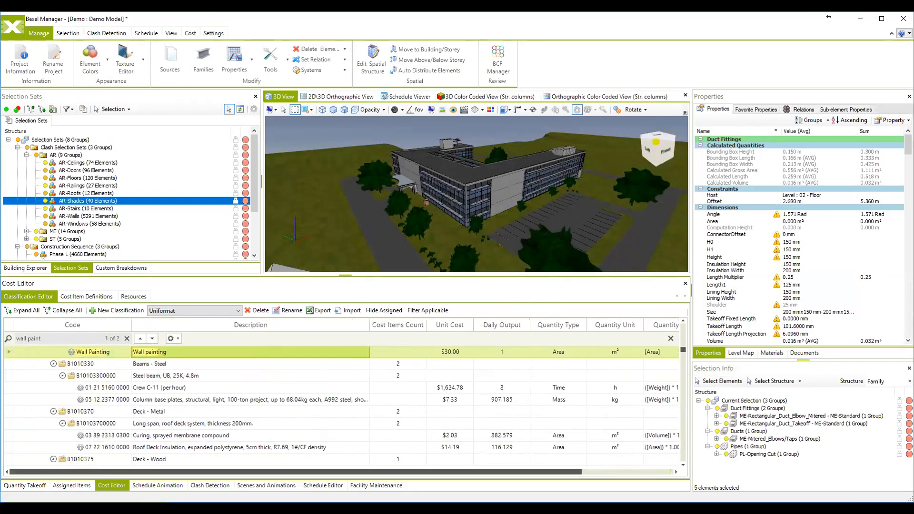
# Open the assigned items and expand the Classification, Uniformat and B - Shell groups
pyautogui.click(73, 486)
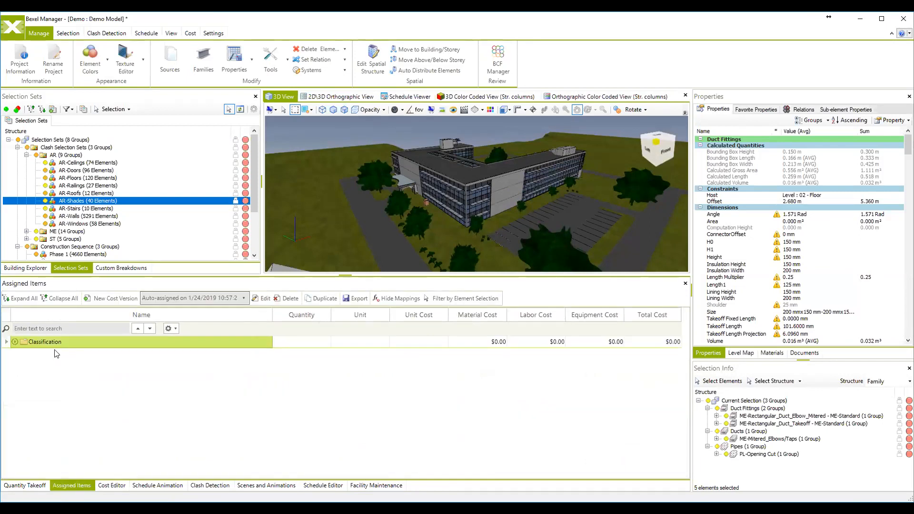
pyautogui.click(14, 342)
pyautogui.click(24, 353)
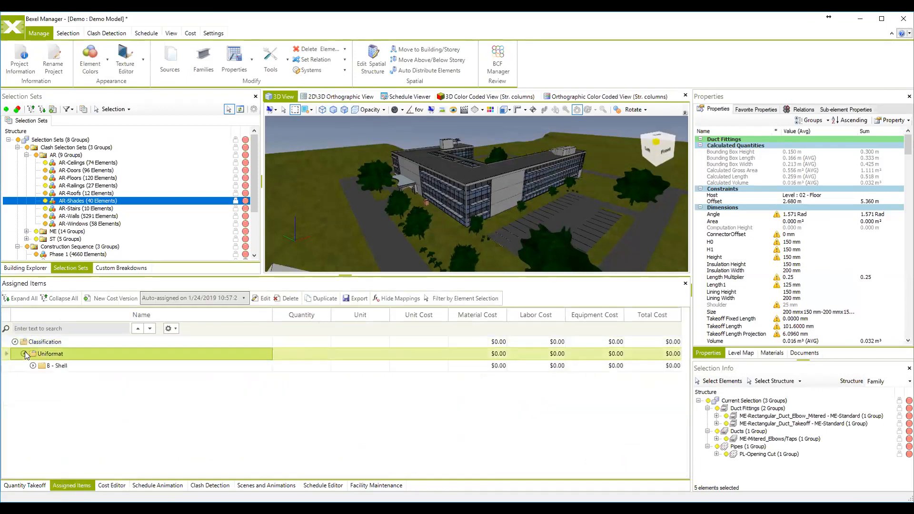
pyautogui.click(34, 365)
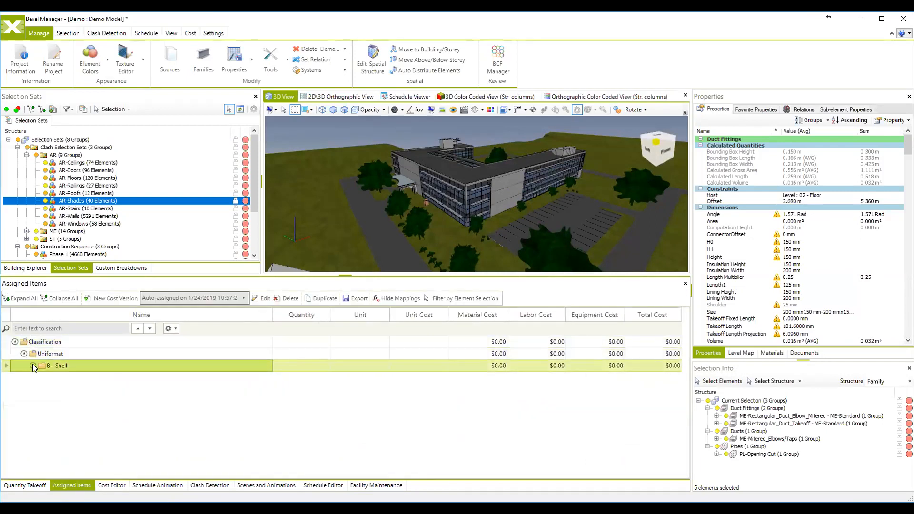
# Try filtering the assigned items by element selection and searching for wall pain and pai, and remove the filter
pyautogui.click(461, 298)
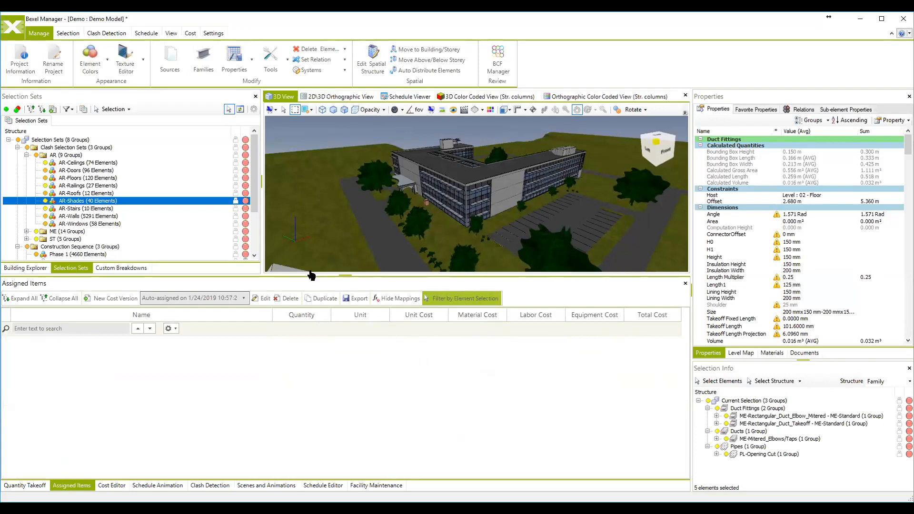
pyautogui.click(65, 325)
pyautogui.write('wall pain')
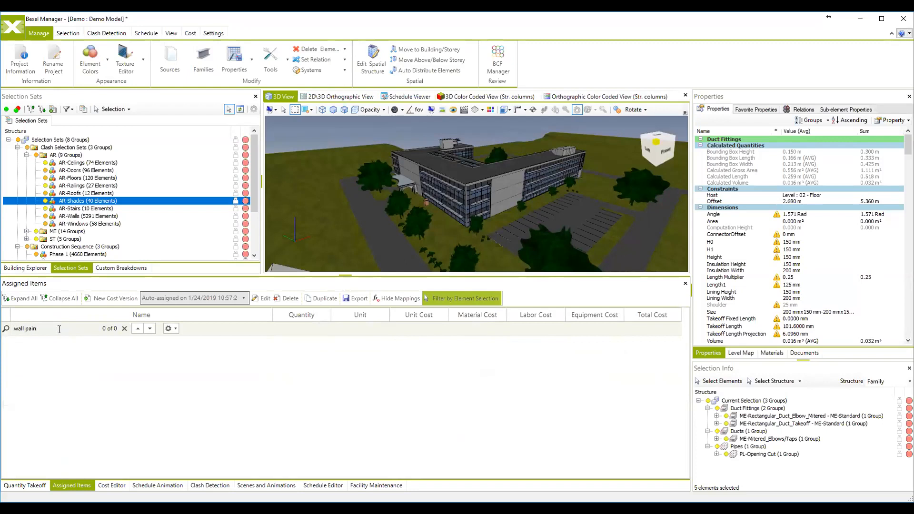
pyautogui.hotkey('ctrl', 'a')
pyautogui.write('pai')
pyautogui.press('Return')
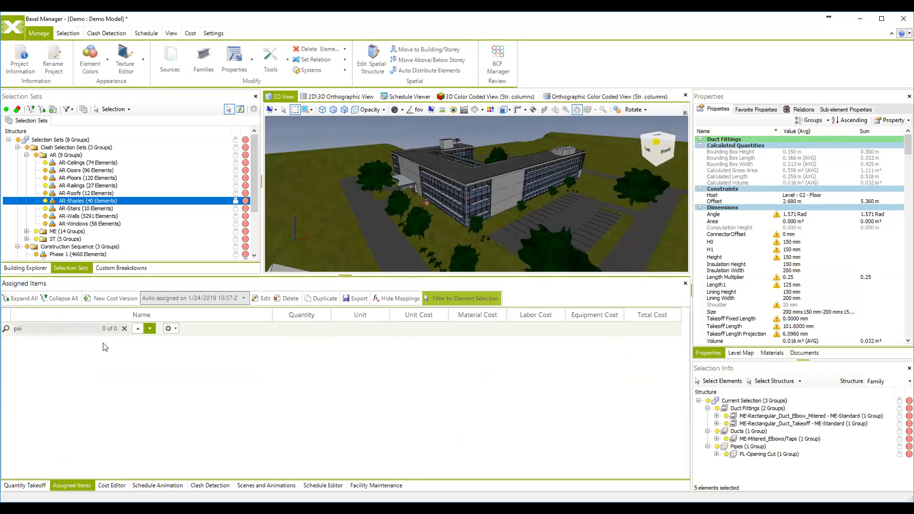
pyautogui.click(459, 299)
# Expand all assigned items under B10 - Superstructure and select the Wall Painting item's [Area] formula
pyautogui.click(42, 378)
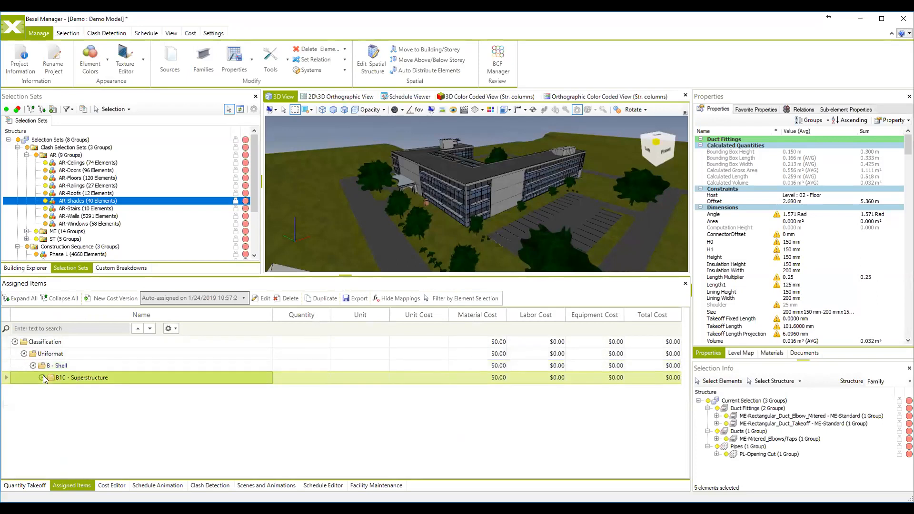
pyautogui.click(51, 389)
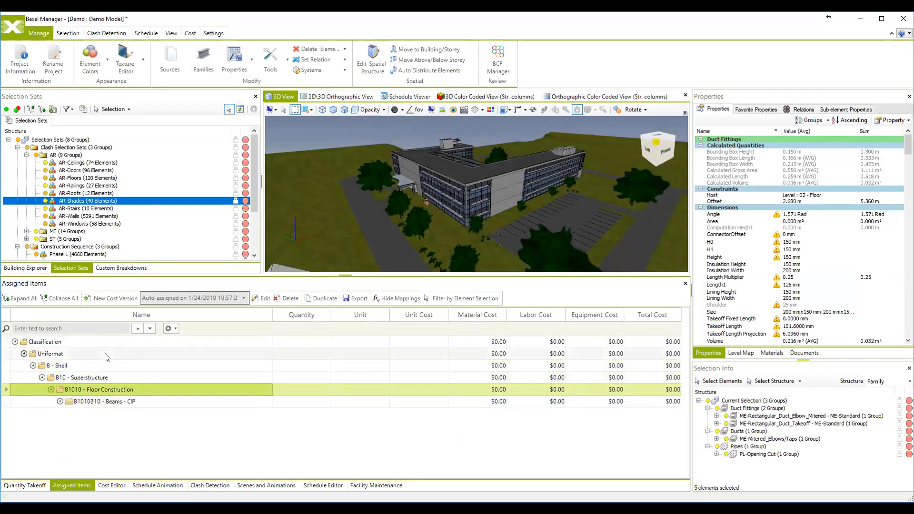
pyautogui.click(20, 298)
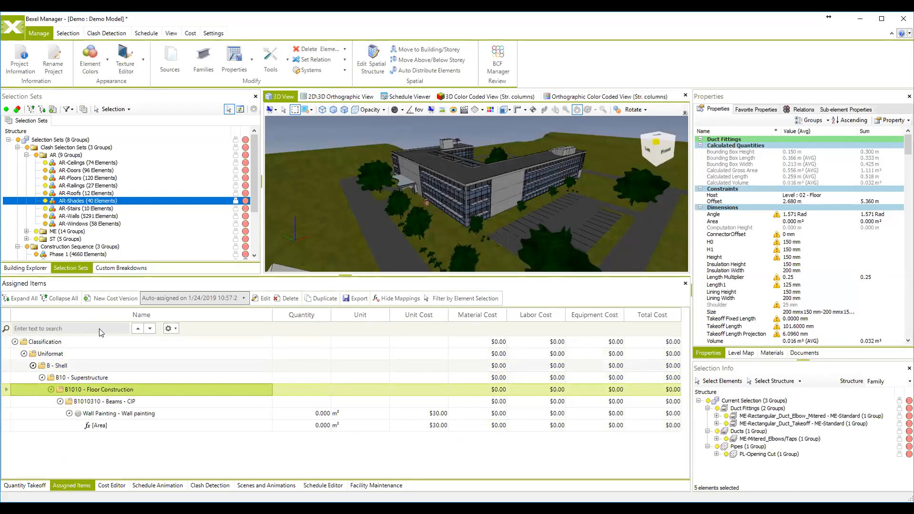
pyautogui.click(132, 422)
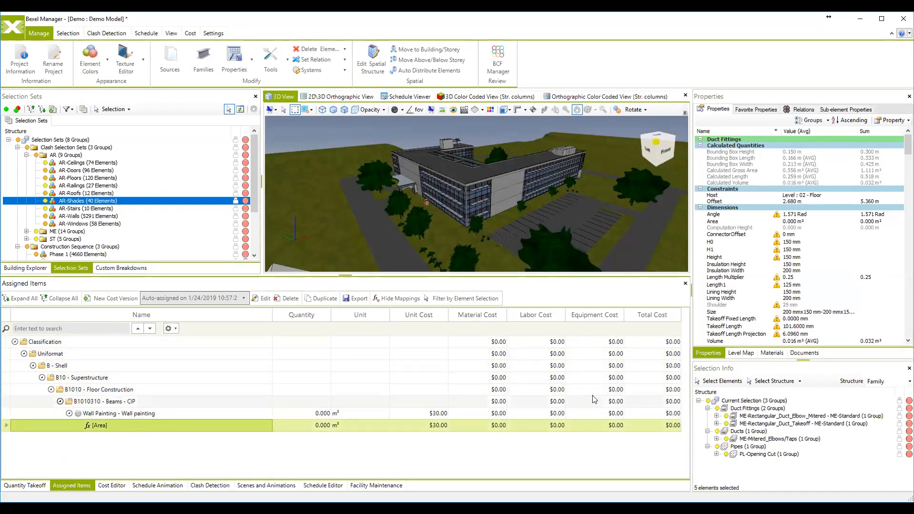
# Return to the cost classification, enlarge the 3D view and examine the building's exterior walls from several sides
pyautogui.scroll(3, 519, 191)
pyautogui.moveTo(505, 196); pyautogui.dragTo(505, 217, button='middle')
pyautogui.moveTo(504, 217); pyautogui.dragTo(424, 235, button='right')
pyautogui.click(112, 485)
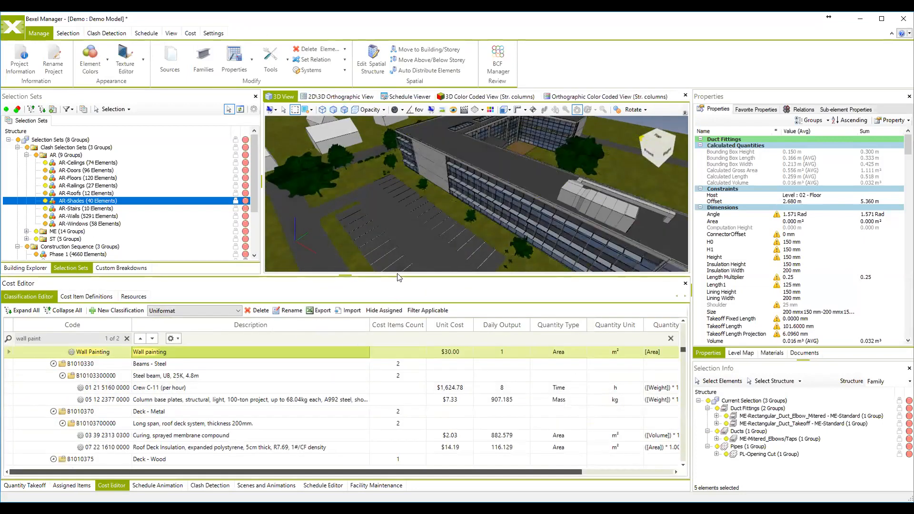
pyautogui.moveTo(399, 274); pyautogui.dragTo(400, 335)
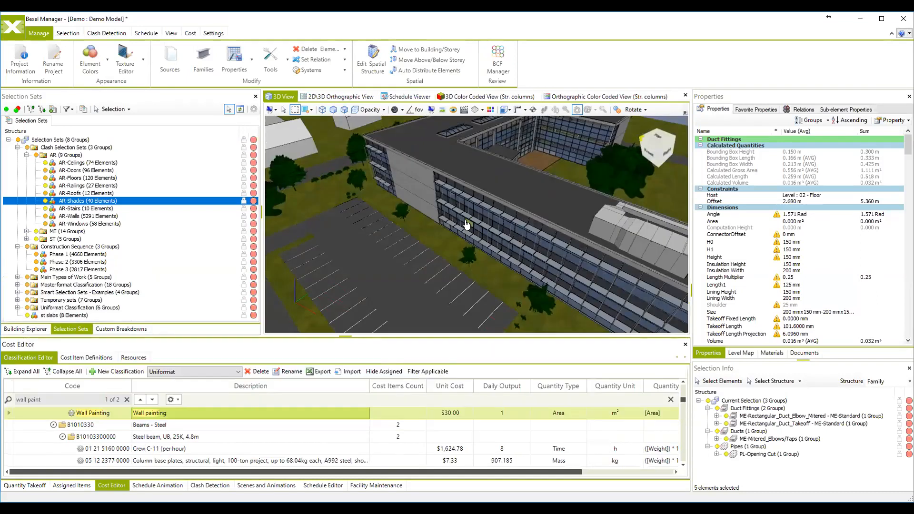
pyautogui.moveTo(465, 224); pyautogui.dragTo(450, 191, button='right')
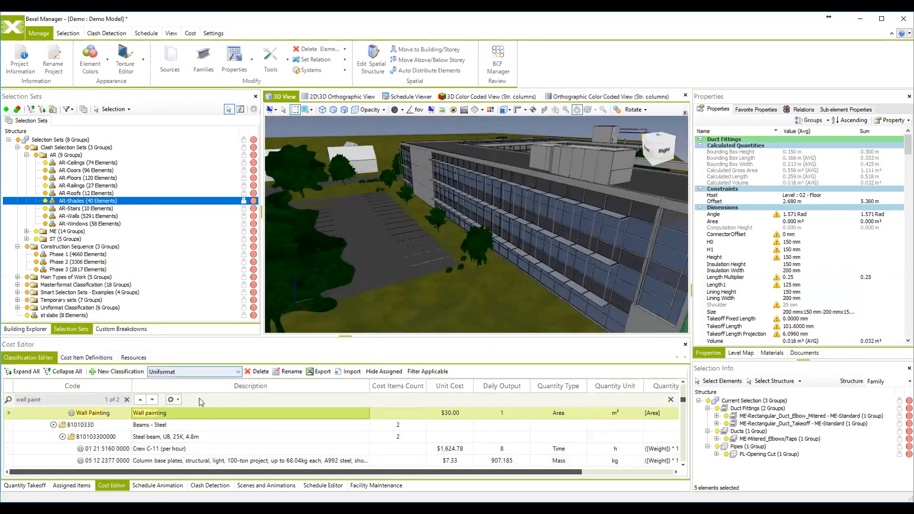
pyautogui.scroll(-6, 491, 203)
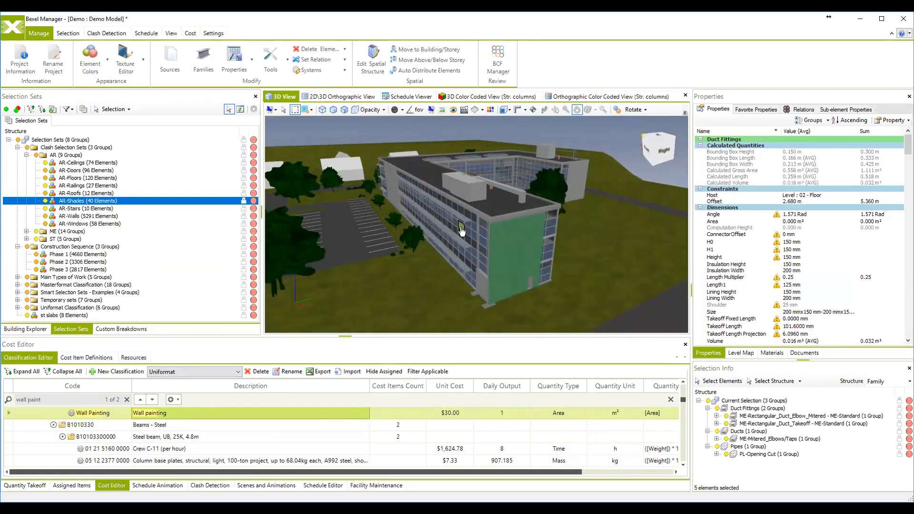
pyautogui.moveTo(468, 237); pyautogui.dragTo(381, 240, button='right')
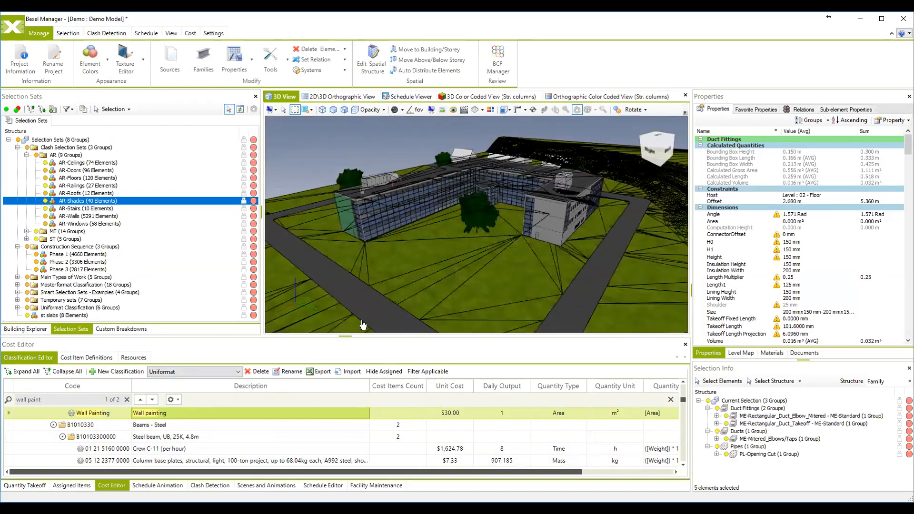
# Examine the quantity formulas and element queries of the items in the Uniformat classification
pyautogui.moveTo(215, 473); pyautogui.dragTo(307, 474)
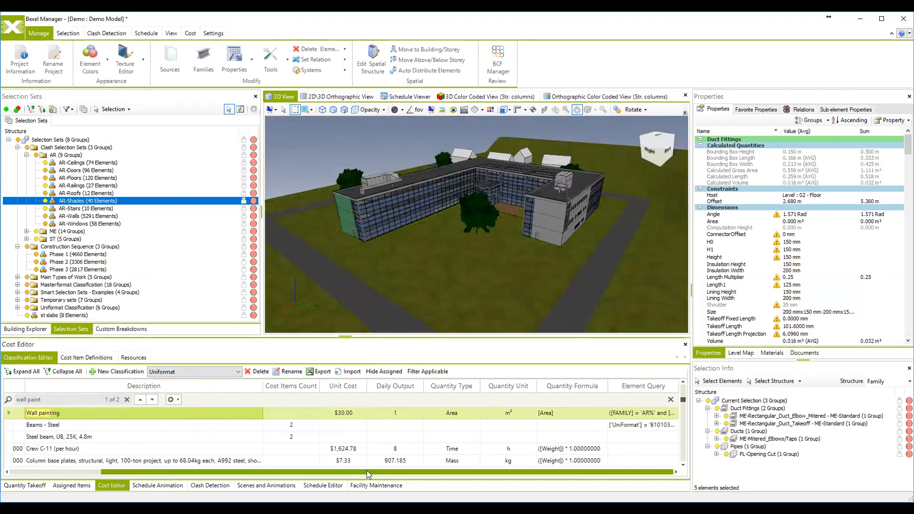
pyautogui.scroll(-5, 633, 410)
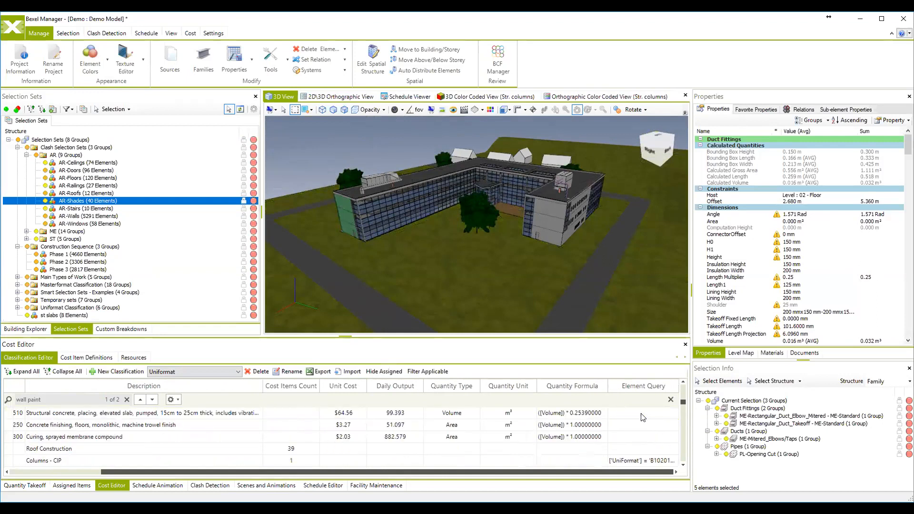
pyautogui.scroll(-3, 646, 412)
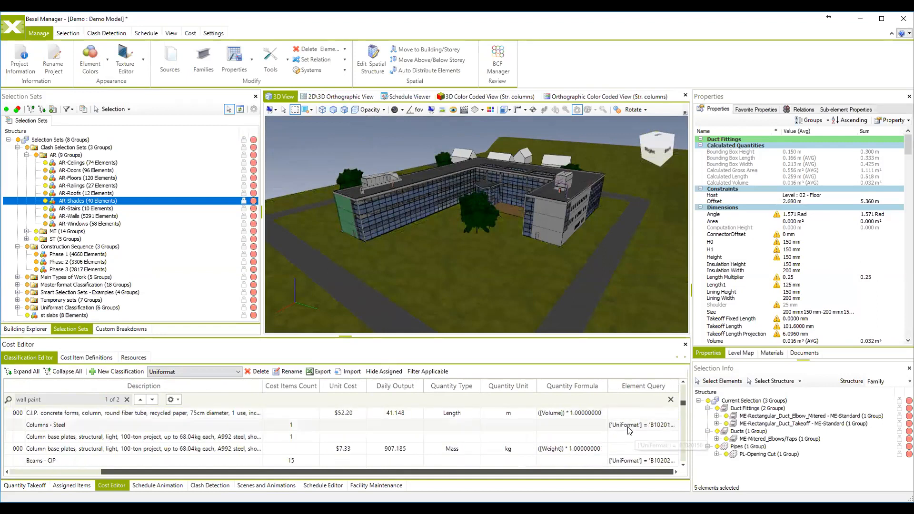
pyautogui.moveTo(411, 337); pyautogui.dragTo(418, 304)
pyautogui.moveTo(405, 223); pyautogui.dragTo(381, 229, button='middle')
pyautogui.scroll(-2, 430, 217)
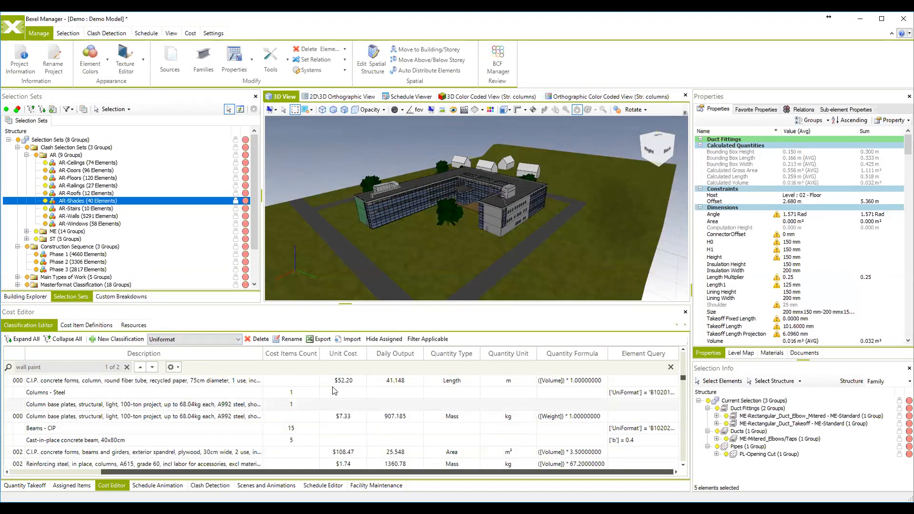
# Export the Uniformat classification as Uniformat.xlsx to the Documents folder and open the file location
pyautogui.click(319, 340)
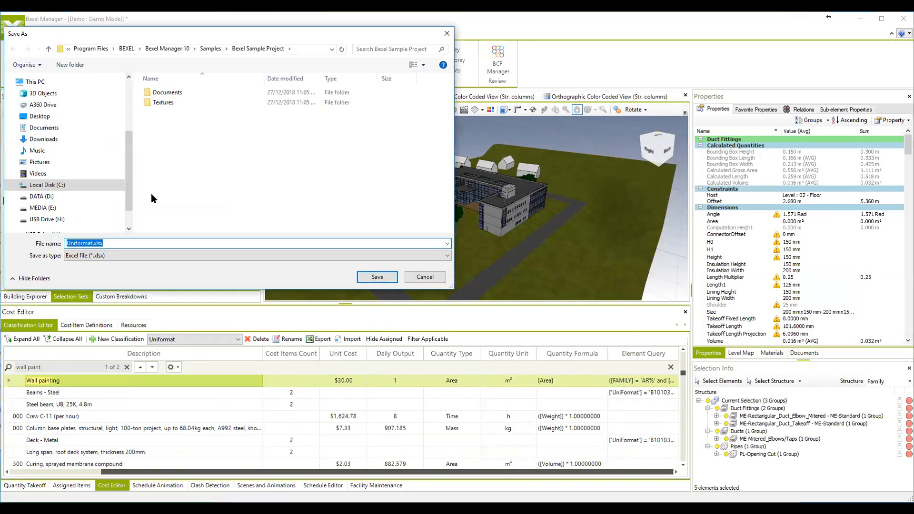
pyautogui.click(385, 278)
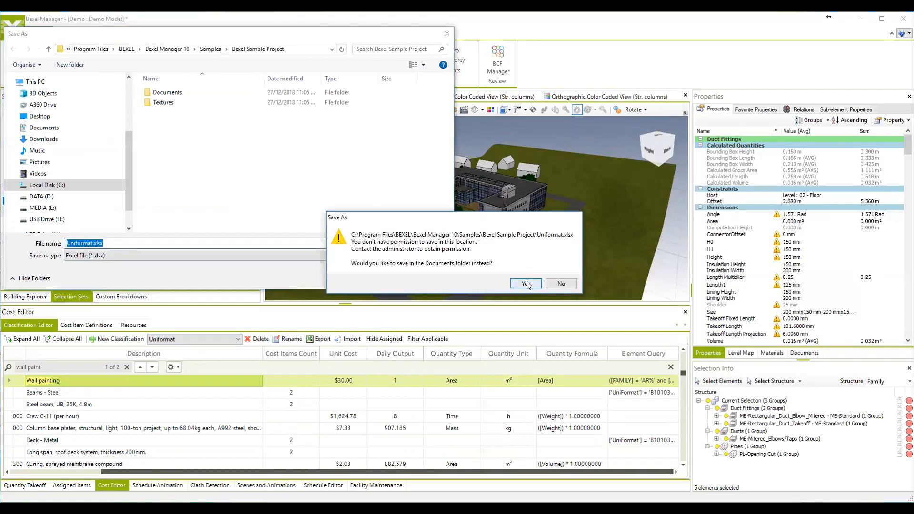
pyautogui.click(526, 284)
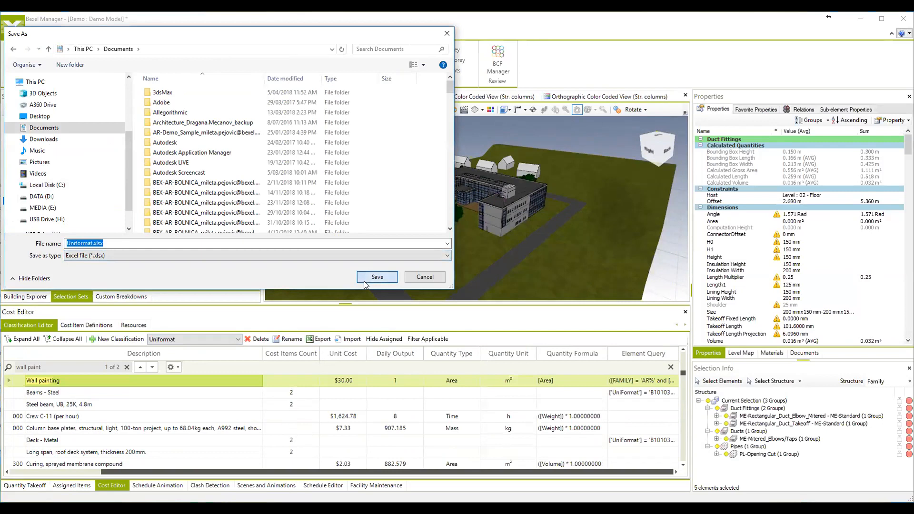
pyautogui.click(366, 276)
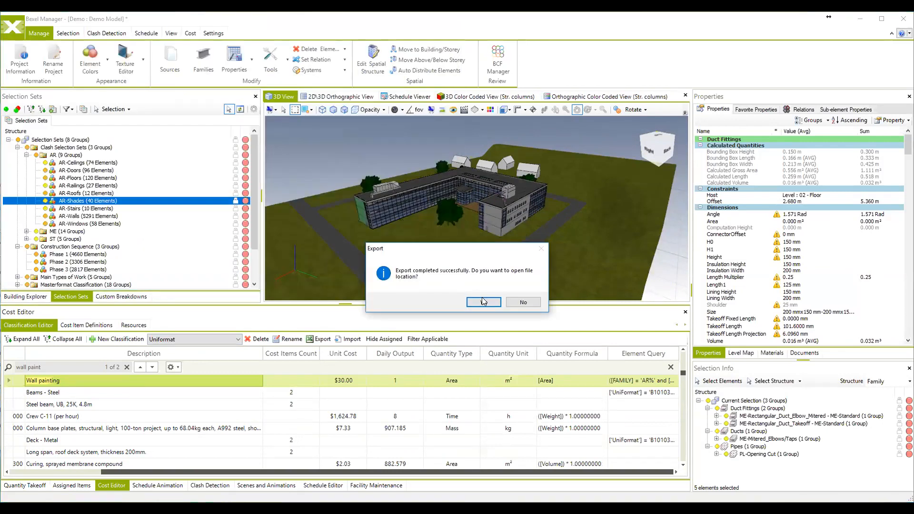
pyautogui.click(482, 300)
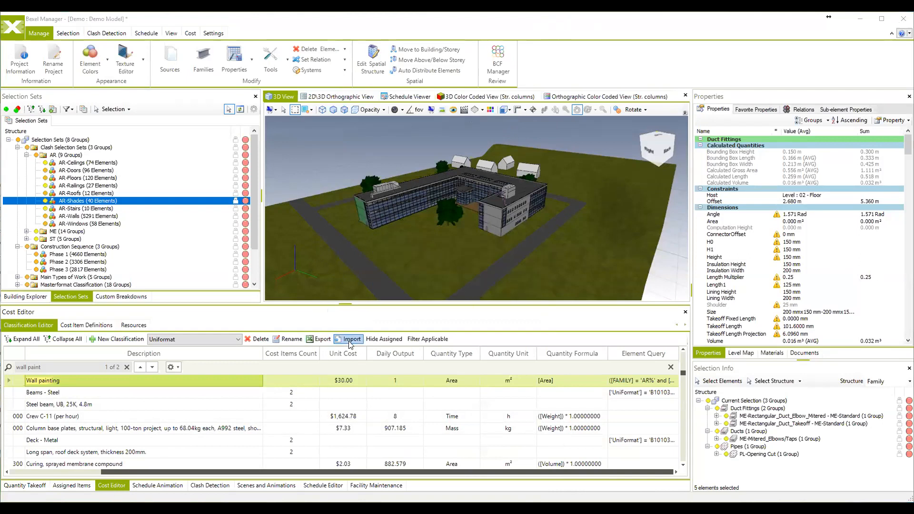
pyautogui.click(419, 229)
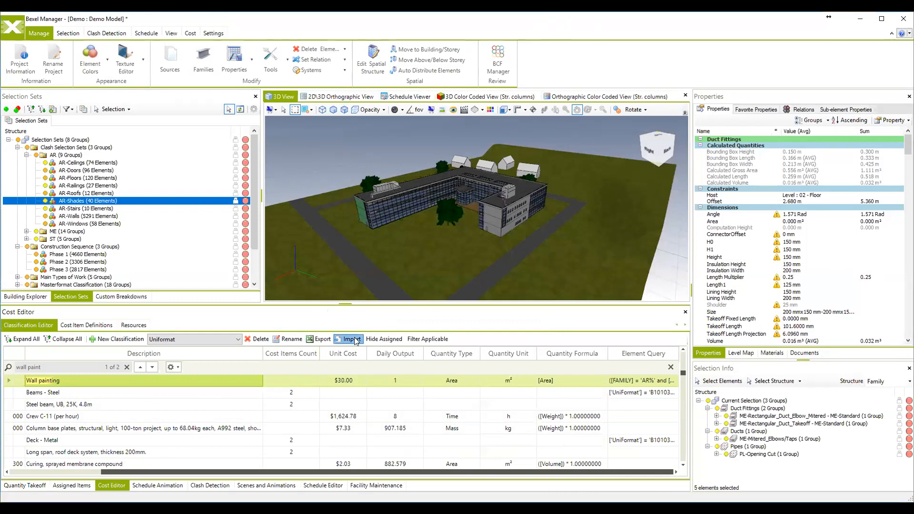
pyautogui.click(355, 340)
pyautogui.click(421, 279)
pyautogui.moveTo(425, 304); pyautogui.dragTo(425, 319)
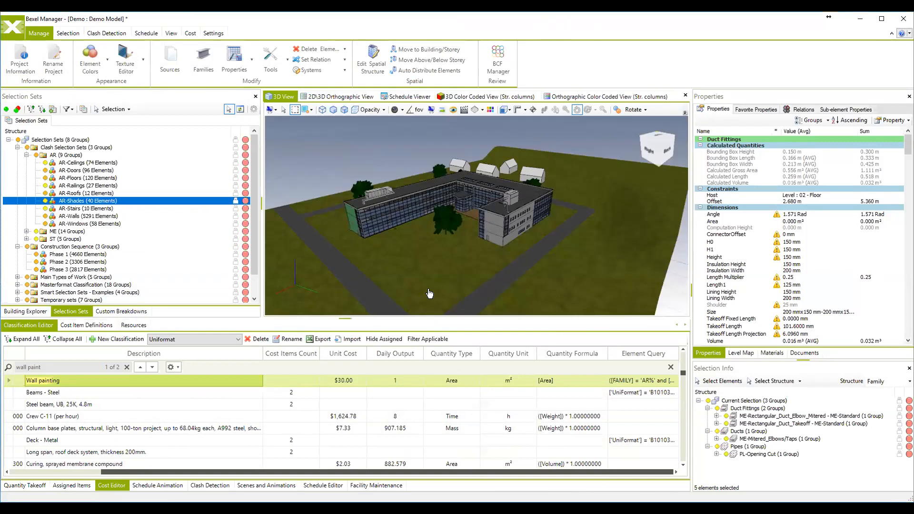
pyautogui.moveTo(421, 287); pyautogui.dragTo(430, 278, button='middle')
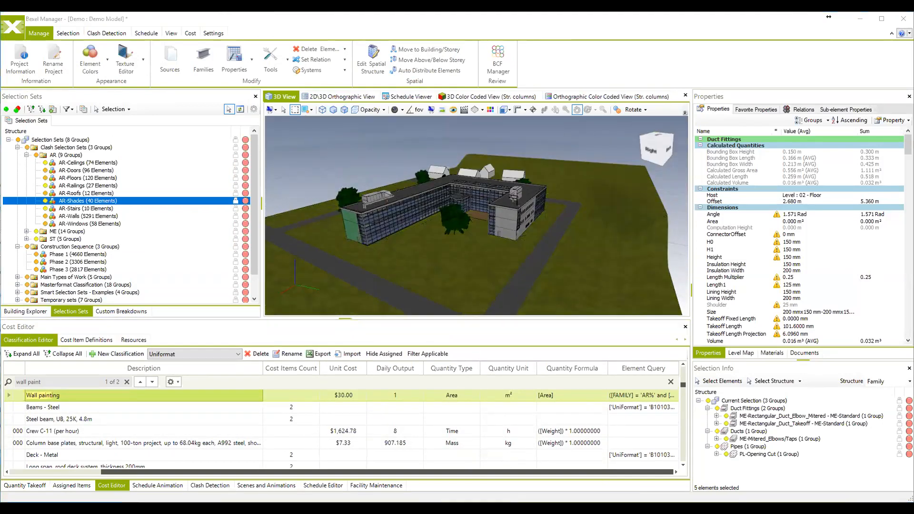
pyautogui.moveTo(480, 211); pyautogui.dragTo(481, 259, button='middle')
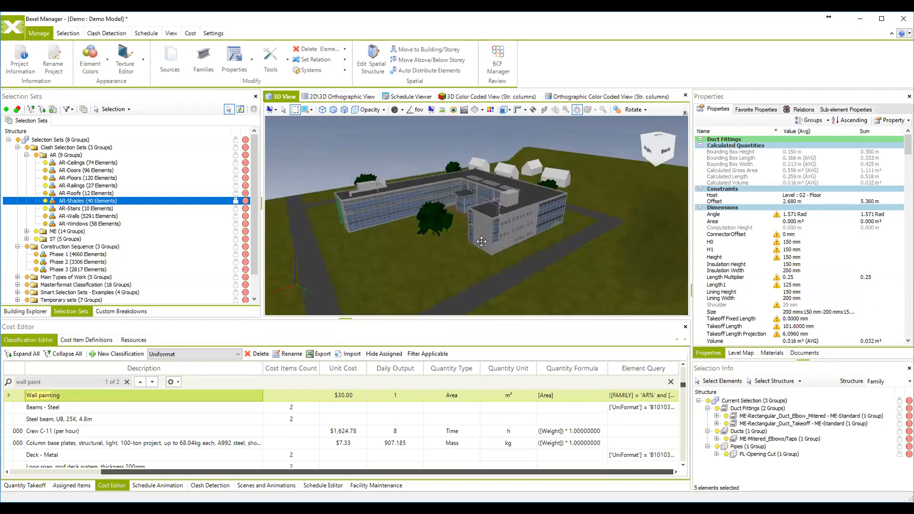
# Open the Schedule Editor with the Sample Schedule and enlarge its area below the 3D view
pyautogui.moveTo(486, 255); pyautogui.dragTo(578, 204, button='middle')
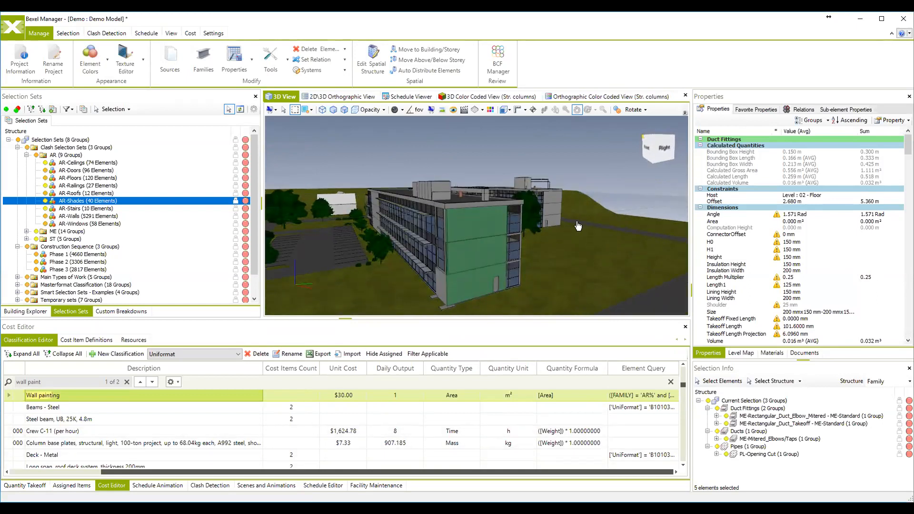
pyautogui.moveTo(479, 225)
pyautogui.mouseDown(button='middle')
pyautogui.moveTo(486, 202)
pyautogui.moveTo(492, 225)
pyautogui.mouseUp(button='middle')
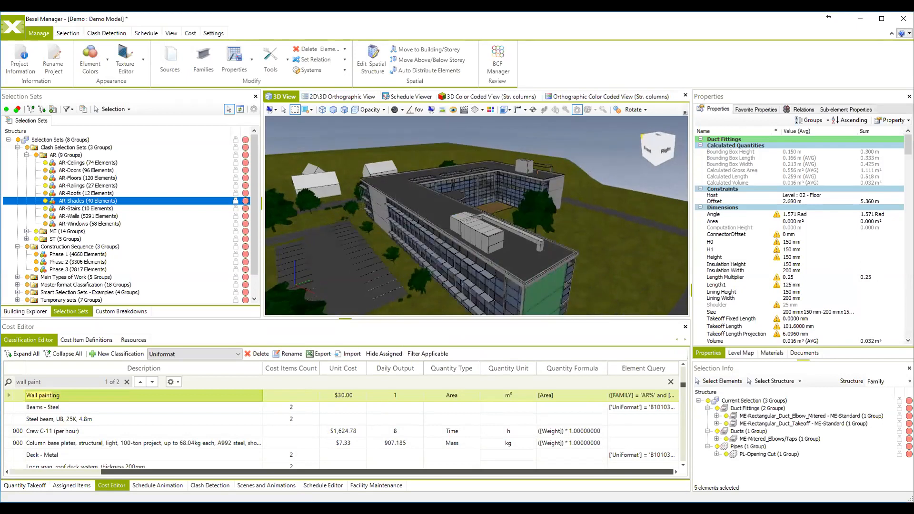
pyautogui.moveTo(353, 210); pyautogui.dragTo(441, 197, button='middle')
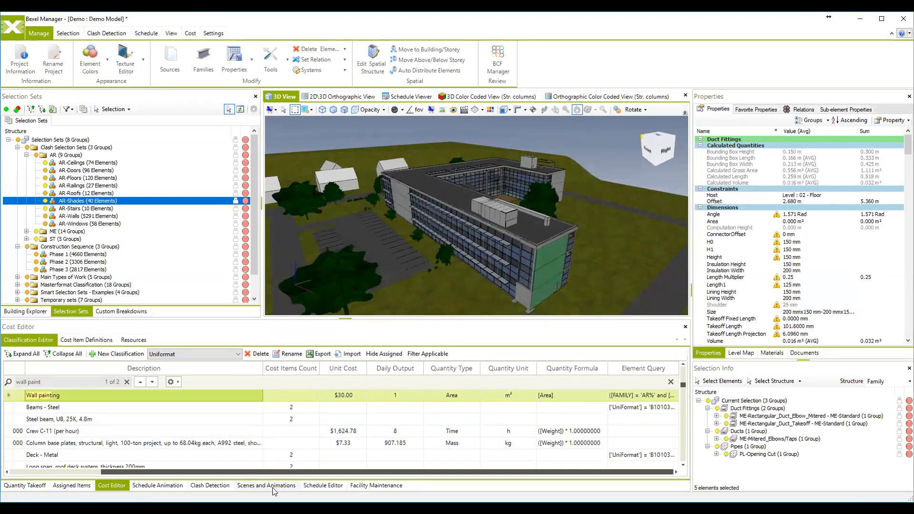
pyautogui.click(323, 485)
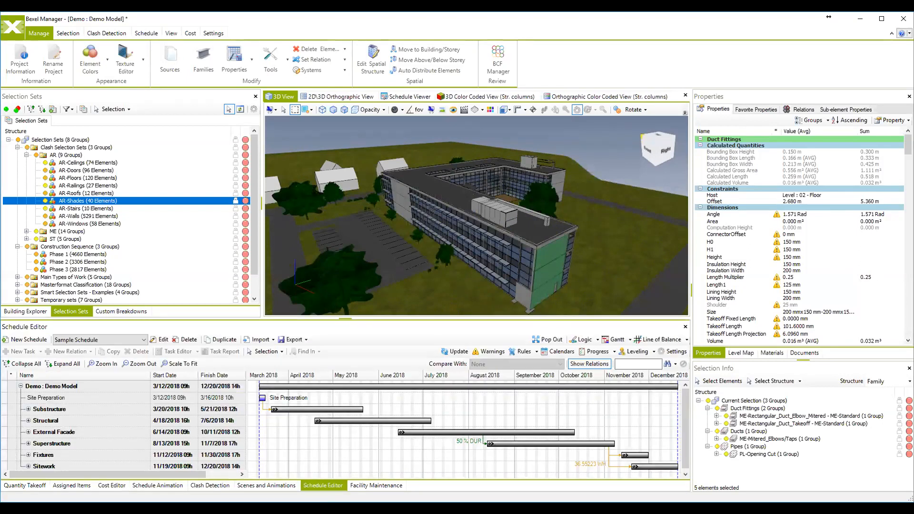
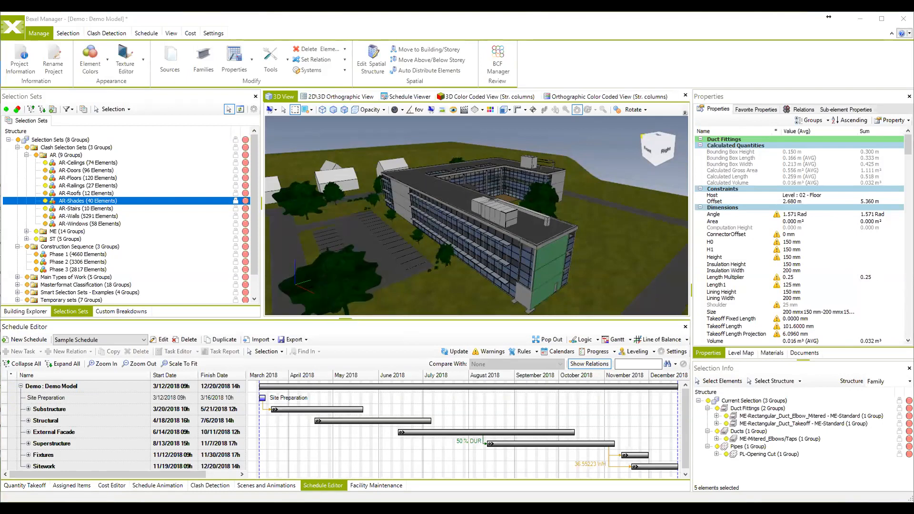
pyautogui.moveTo(521, 225); pyautogui.dragTo(526, 204, button='middle')
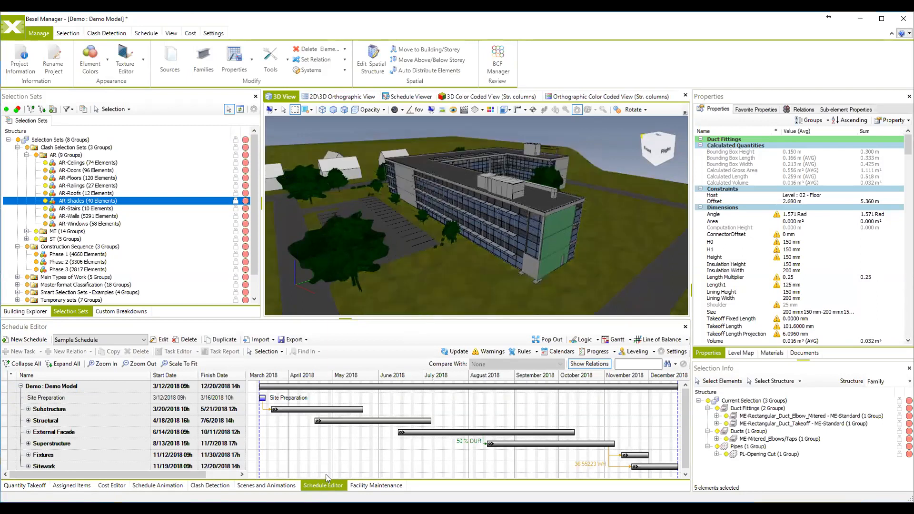
pyautogui.moveTo(395, 319); pyautogui.dragTo(395, 252)
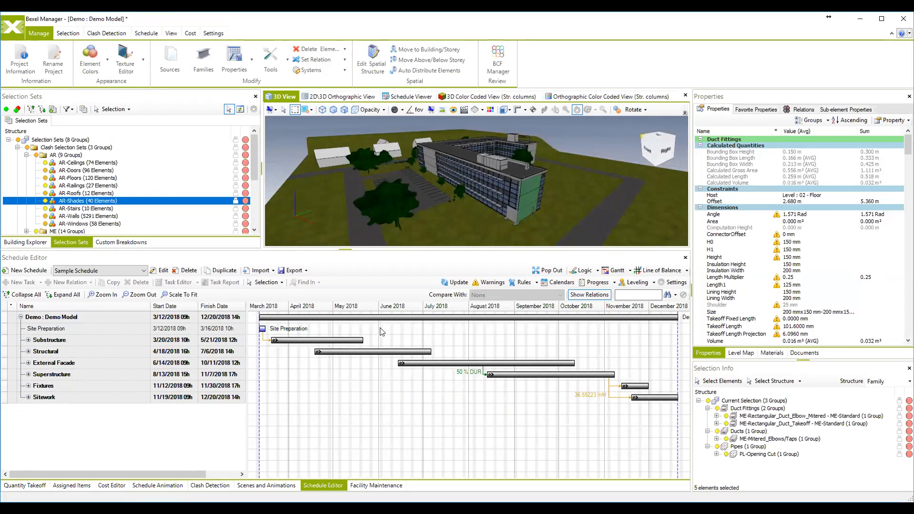
# View the Sample Schedule as a logic diagram and return it to the Gantt chart
pyautogui.click(658, 271)
pyautogui.click(582, 270)
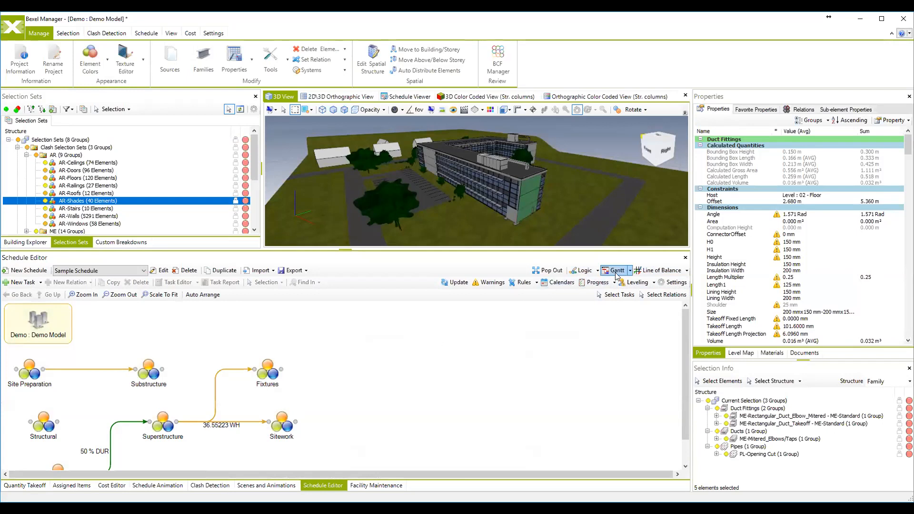
pyautogui.click(616, 271)
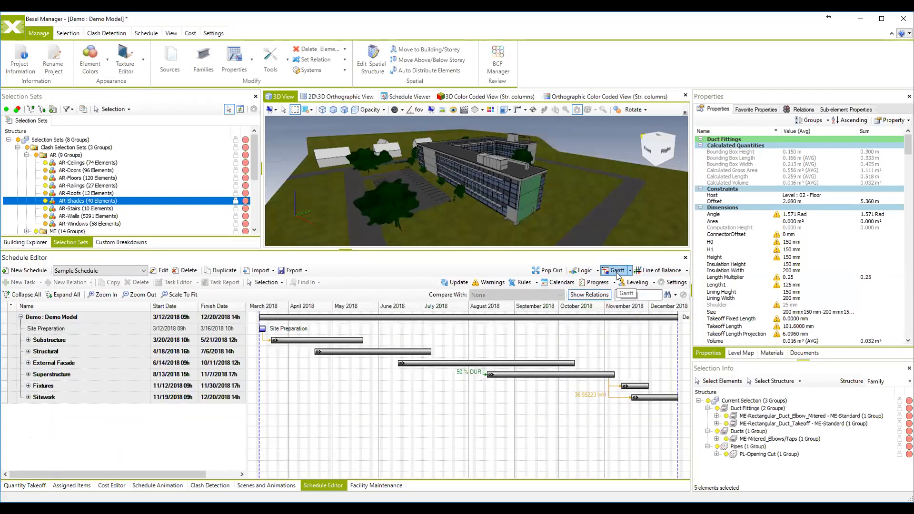
# Expand the Substructure task and its Phase 1 in the Gantt chart, and reduce the schedule area slightly
pyautogui.click(29, 340)
pyautogui.click(36, 351)
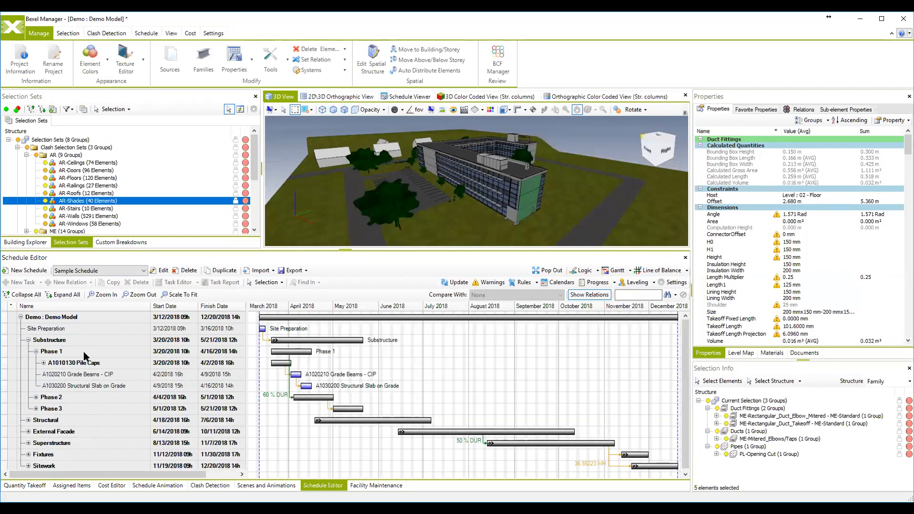
pyautogui.moveTo(384, 249); pyautogui.dragTo(384, 273)
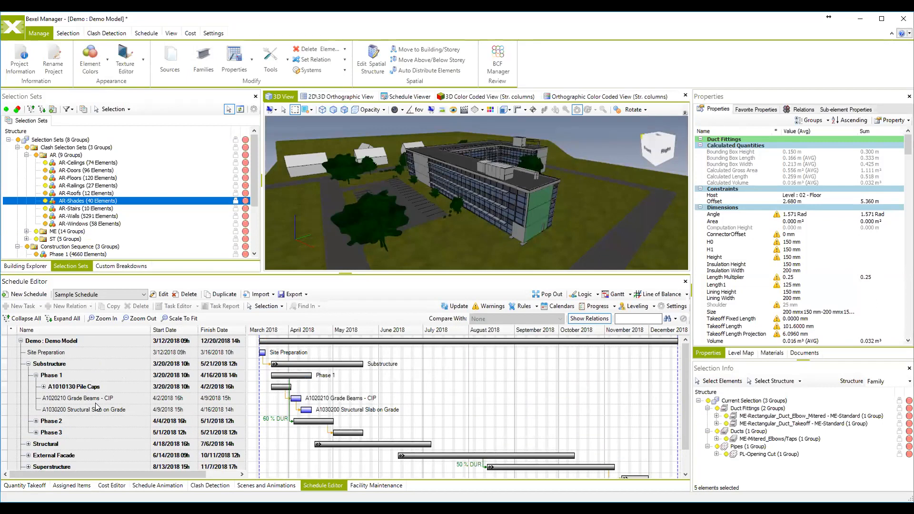
# Check the schedule's import options for MS Project and Primavera P6, and enlarge the 3D view of the building
pyautogui.click(260, 294)
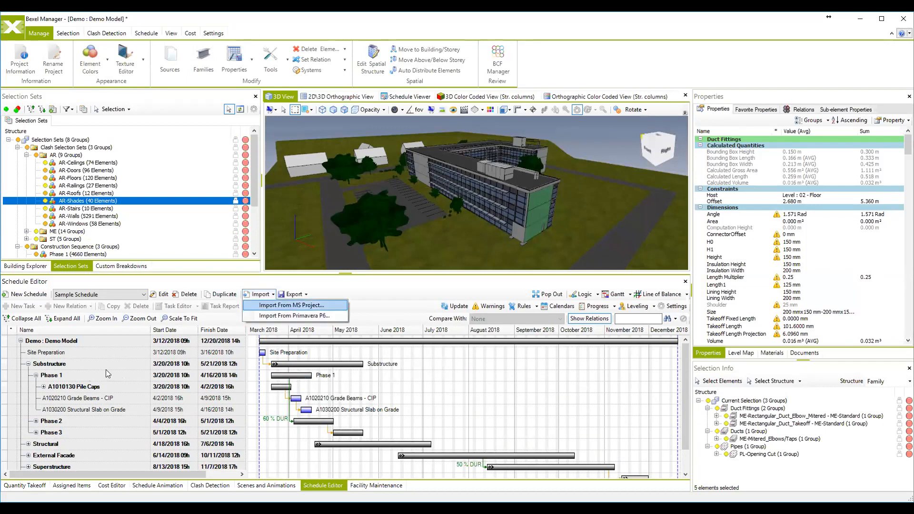
pyautogui.click(362, 274)
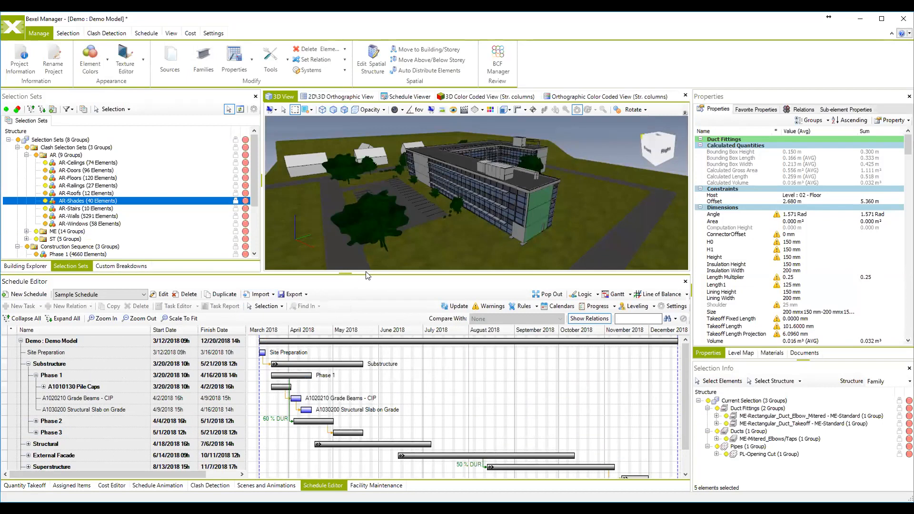
pyautogui.moveTo(367, 271); pyautogui.dragTo(376, 325)
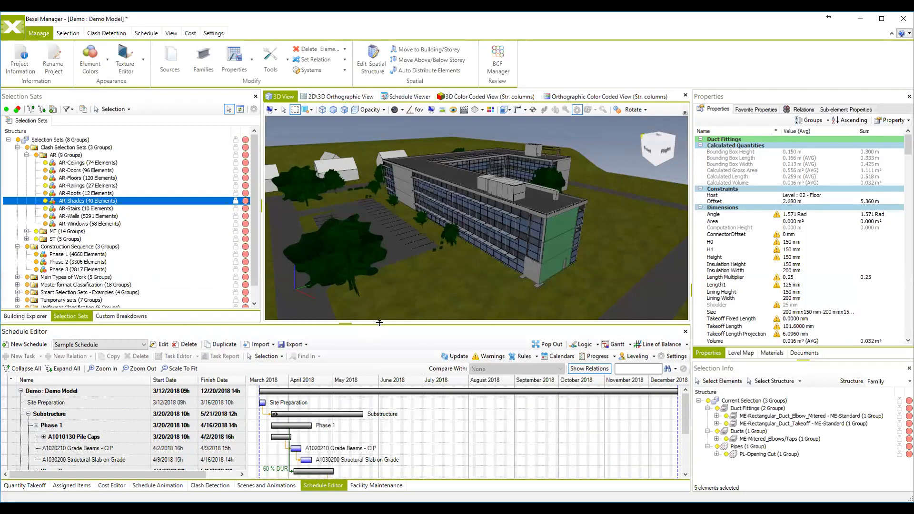
pyautogui.scroll(-3, 472, 209)
pyautogui.moveTo(489, 218); pyautogui.dragTo(465, 172, button='middle')
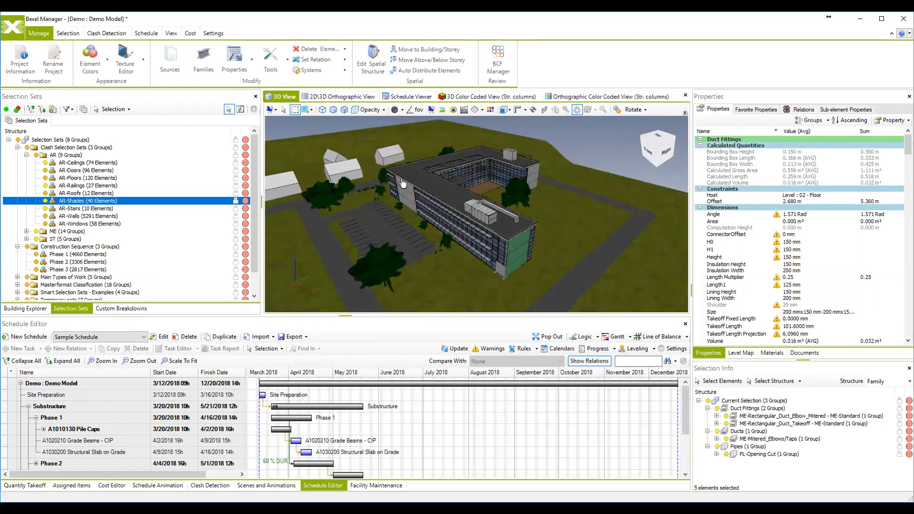
# Expand the Structural task and its Phase 2 in the Sample Schedule to show the building-level tasks
pyautogui.scroll(-2, 139, 424)
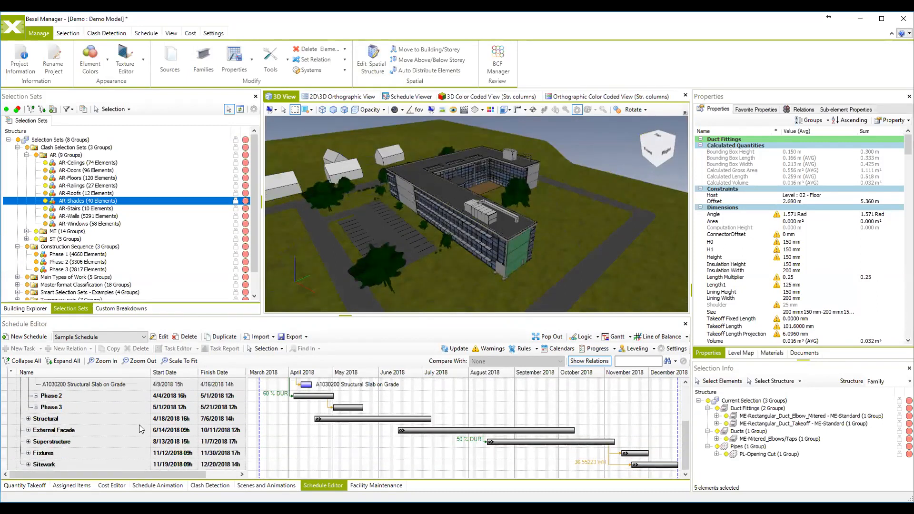
pyautogui.scroll(2, 124, 425)
pyautogui.scroll(-2, 123, 425)
pyautogui.scroll(2, 122, 425)
pyautogui.scroll(-2, 118, 420)
pyautogui.click(28, 418)
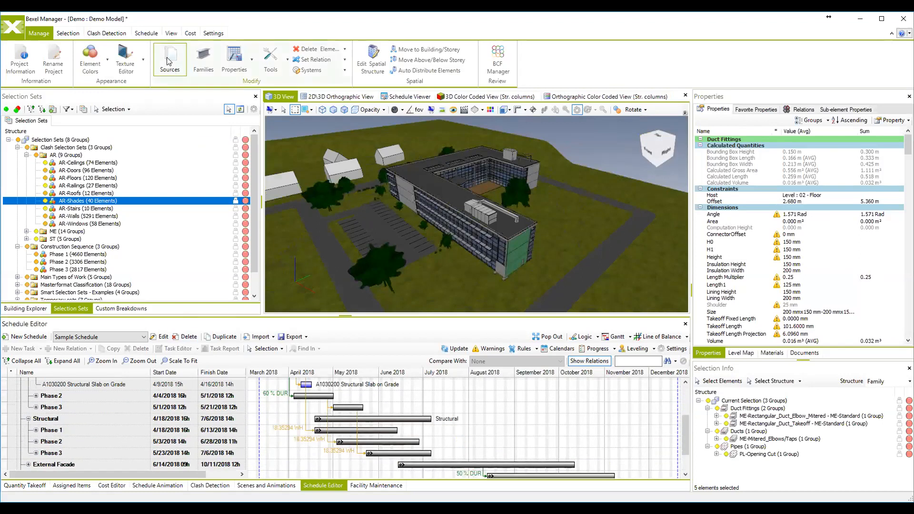
pyautogui.click(146, 34)
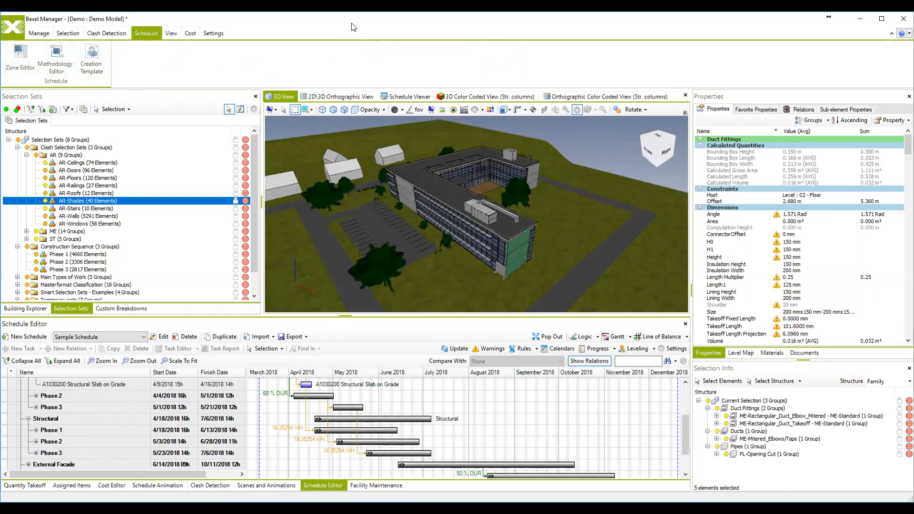
pyautogui.scroll(2, 107, 408)
pyautogui.scroll(-3, 104, 409)
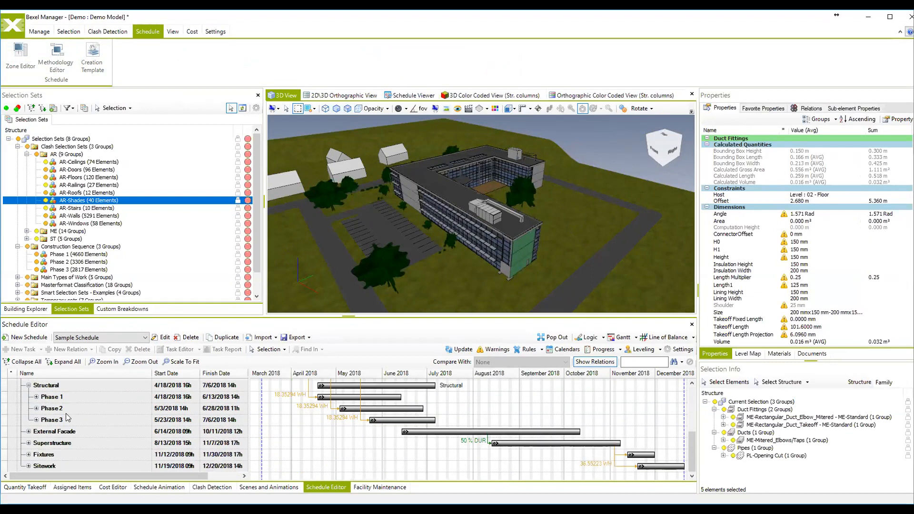
pyautogui.click(36, 408)
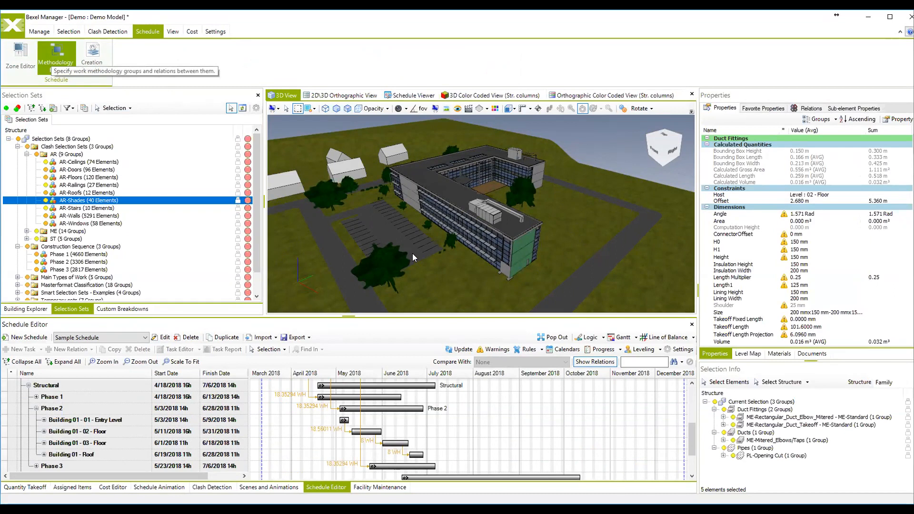
# Open the Methodology Editor in a maximized window and survey the whole Office Building methodology diagram
pyautogui.click(58, 53)
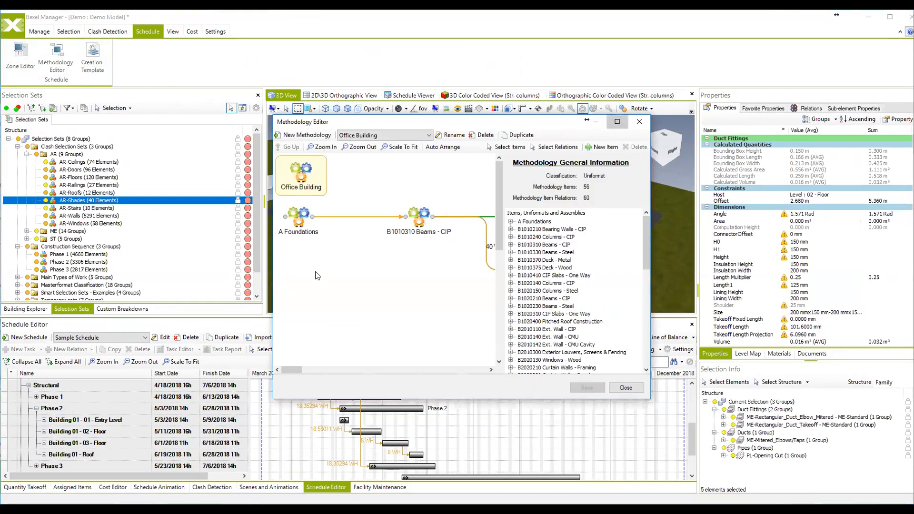
pyautogui.click(617, 121)
pyautogui.scroll(-4, 311, 269)
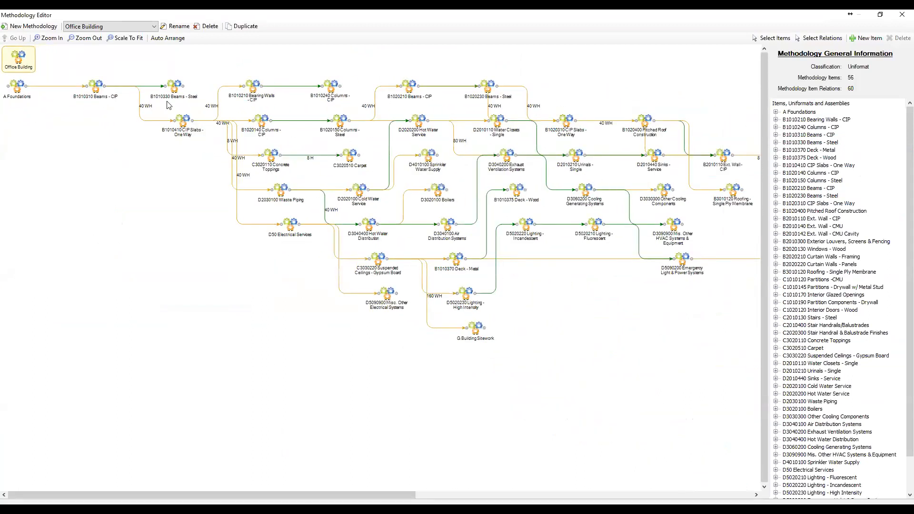
pyautogui.scroll(4, 55, 101)
pyautogui.scroll(-4, 57, 99)
pyautogui.scroll(2, 57, 99)
pyautogui.scroll(-1, 57, 99)
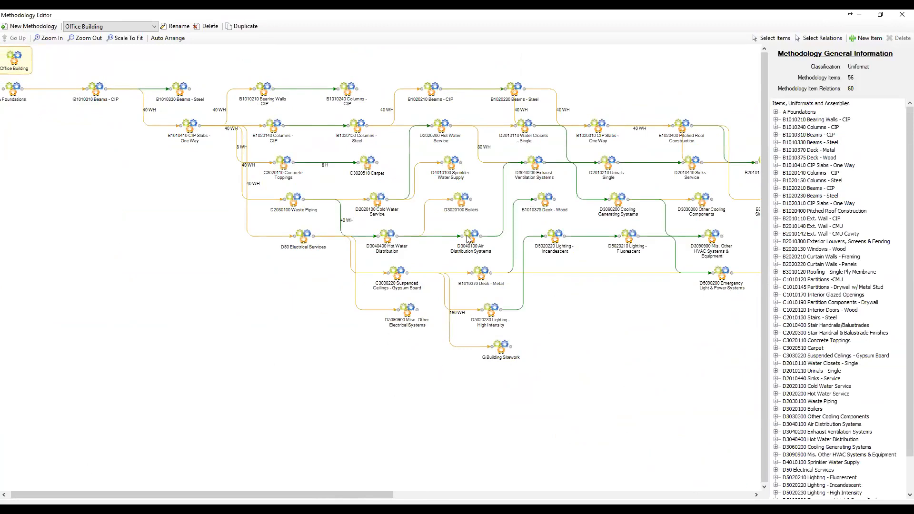
# Examine the item information of C3020110 Concrete Toppings, C3020510 Carpet and B1010310 Beams - CIP in the methodology diagram
pyautogui.click(368, 165)
pyautogui.click(286, 165)
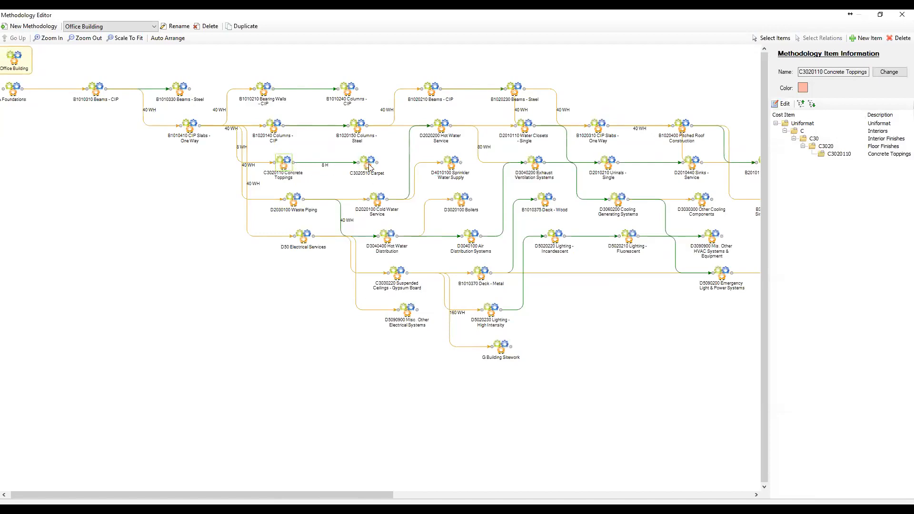
pyautogui.click(369, 166)
pyautogui.click(287, 168)
pyautogui.click(368, 166)
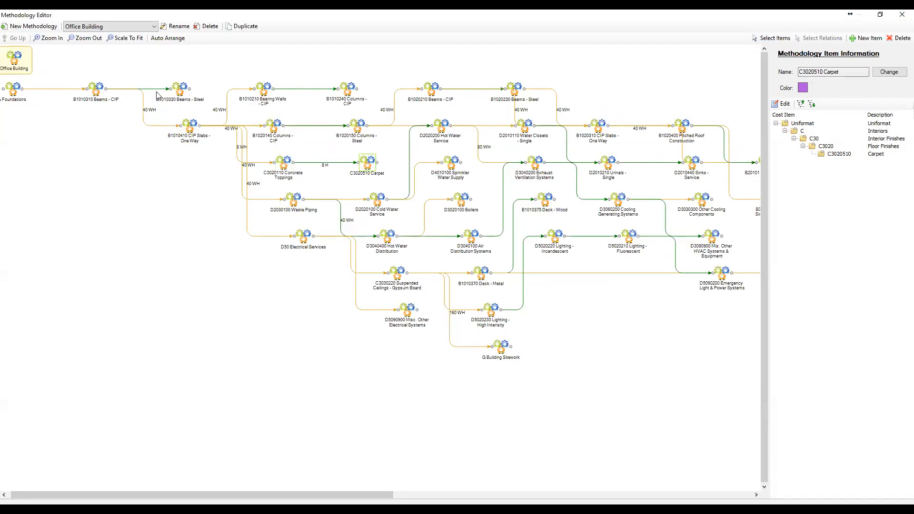
pyautogui.click(98, 90)
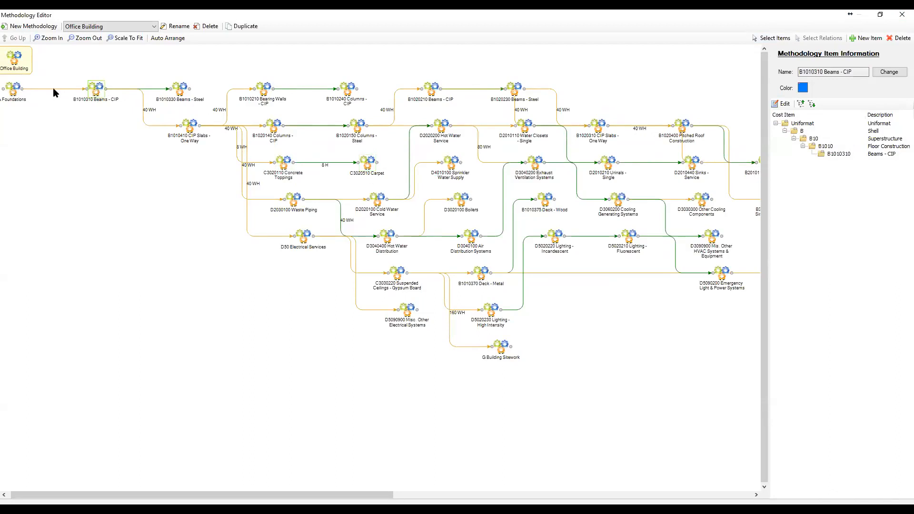
# Inspect the relation between A Foundations and B1010310 Beams - CIP, including its available relation types and lag types
pyautogui.click(52, 88)
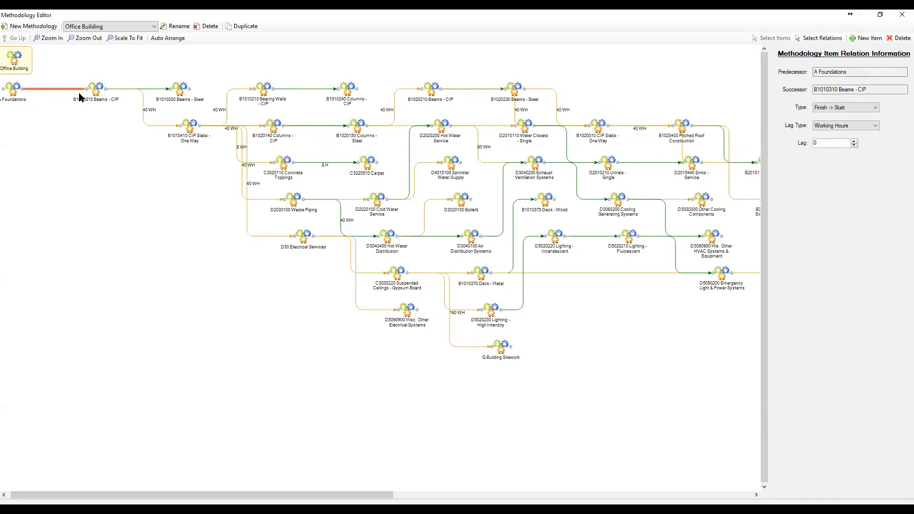
pyautogui.click(875, 108)
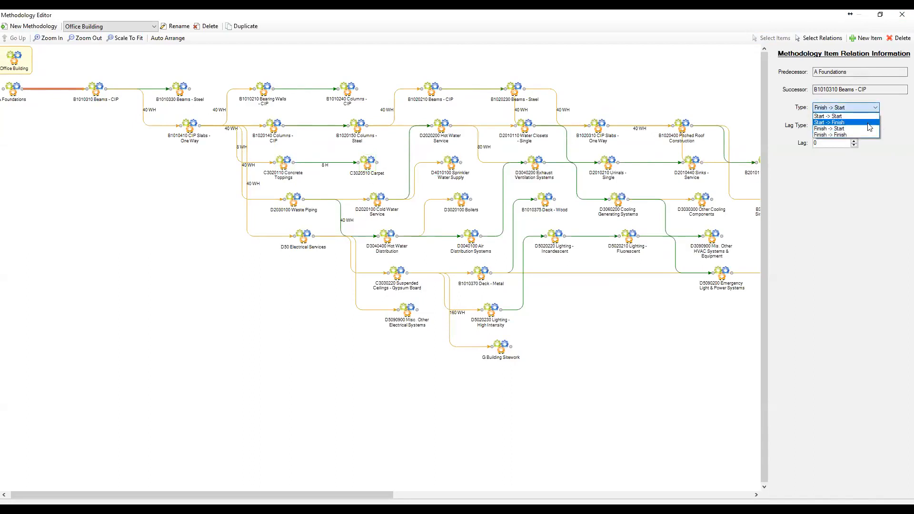
pyautogui.click(844, 195)
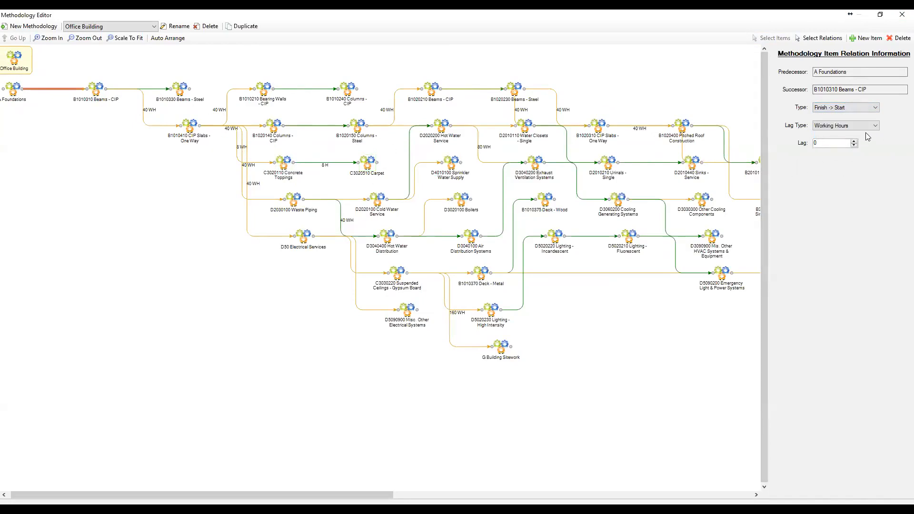
pyautogui.click(878, 125)
pyautogui.click(877, 126)
# Restore the Methodology Editor to its smaller window and close it without changes
pyautogui.click(879, 14)
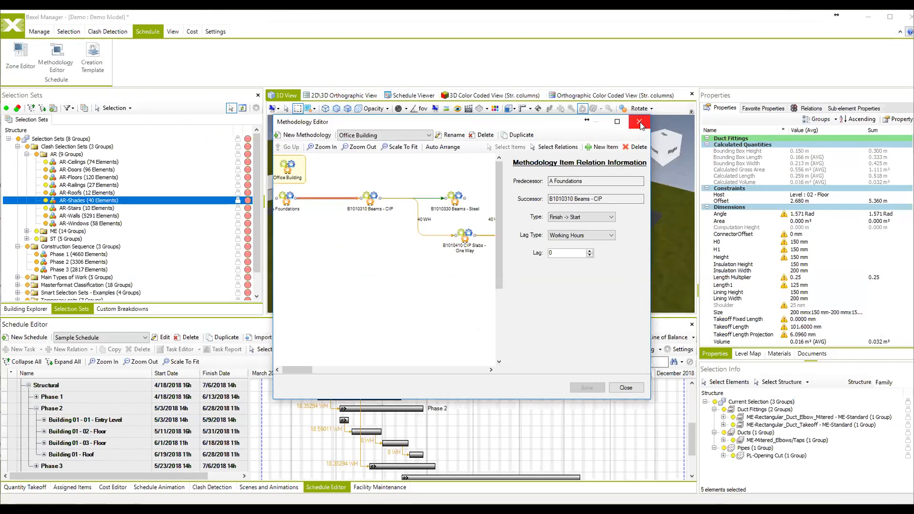
pyautogui.moveTo(466, 121); pyautogui.dragTo(383, 101)
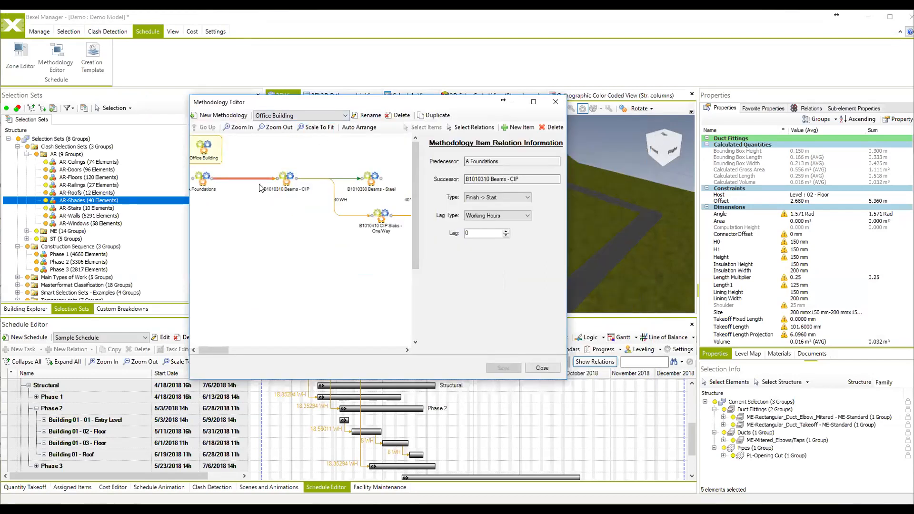
pyautogui.click(555, 102)
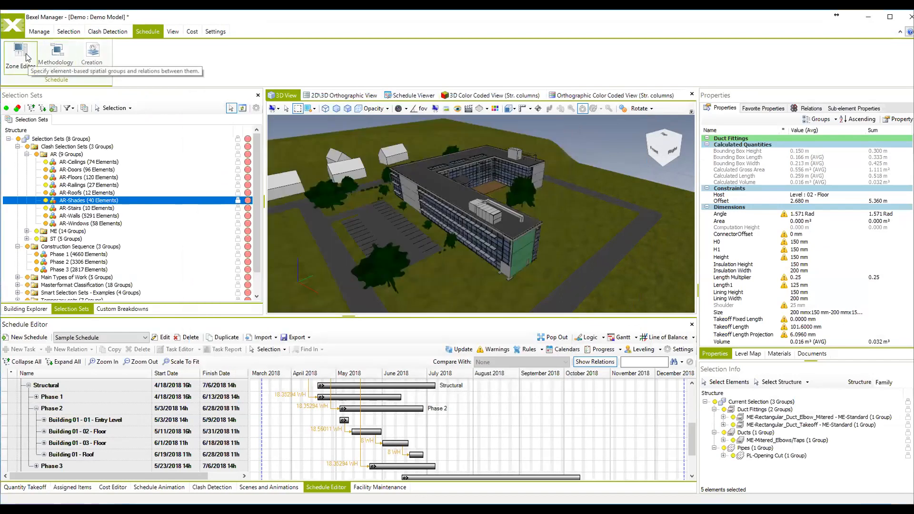
# Open the Zone Editor and enlarge its window to view the whole Levels zone sequence
pyautogui.click(22, 54)
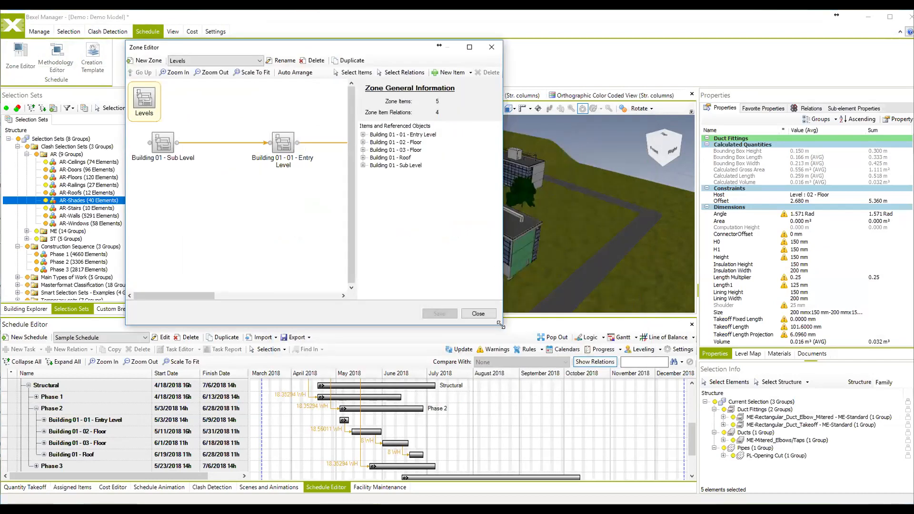
pyautogui.moveTo(501, 325); pyautogui.dragTo(732, 444)
pyautogui.scroll(-2, 339, 240)
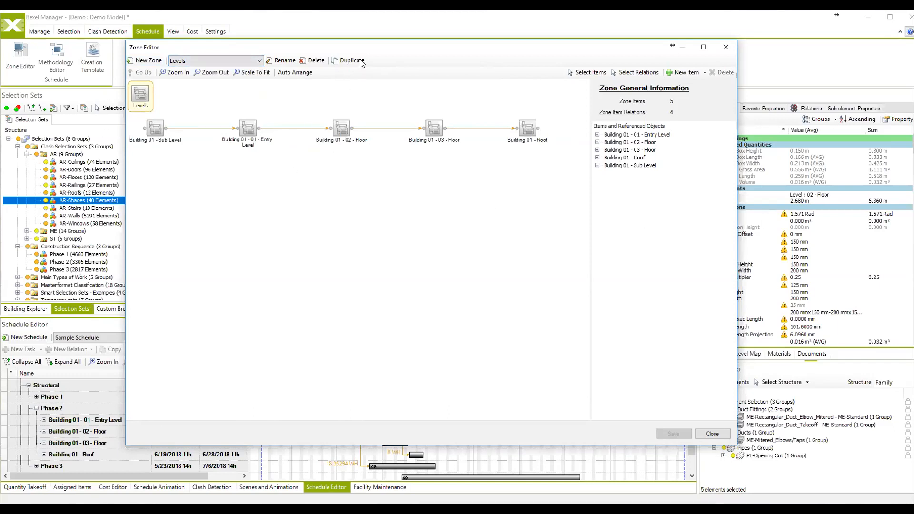
pyautogui.moveTo(366, 49); pyautogui.dragTo(378, 53)
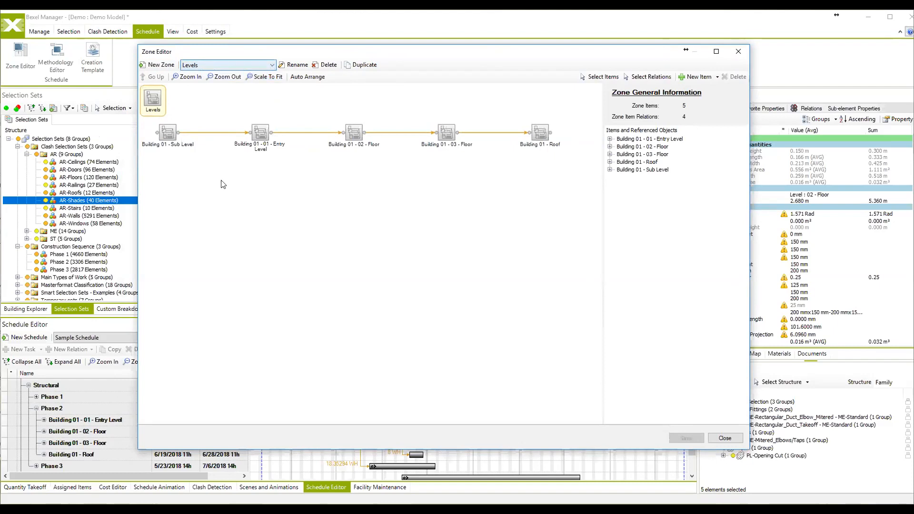
# Show the Construction Sequence zone and inspect the relation between Phase 1 and Phase 2
pyautogui.click(271, 66)
pyautogui.click(212, 82)
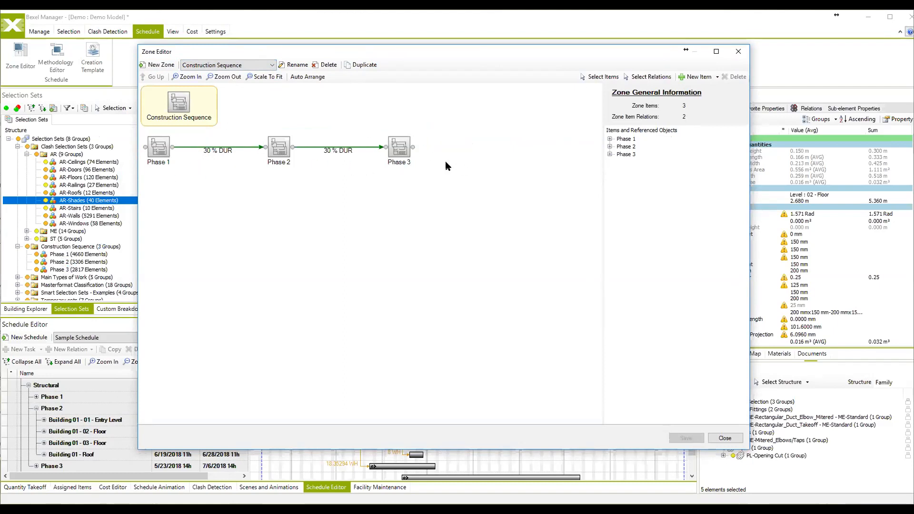
pyautogui.click(195, 147)
pyautogui.click(231, 147)
pyautogui.click(237, 148)
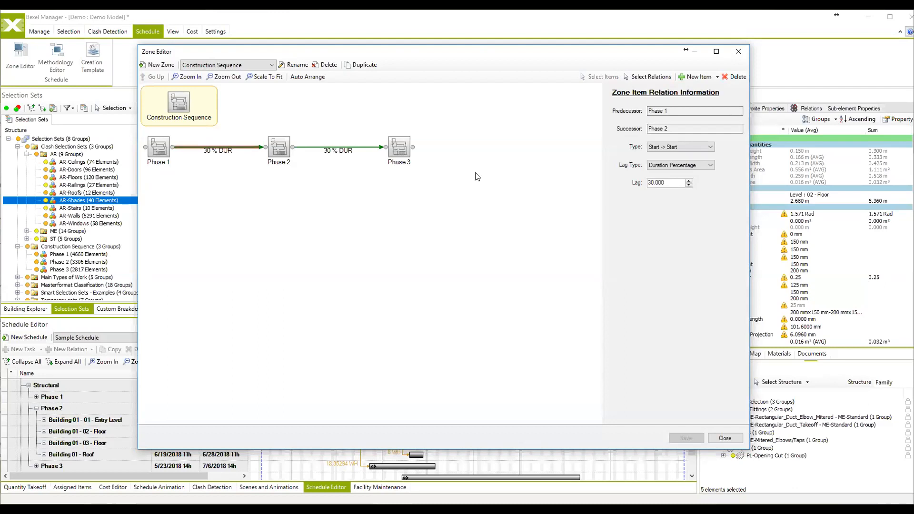
# Show the Main Types of Work zone and view the item information of External Facade and Fixtures
pyautogui.click(272, 65)
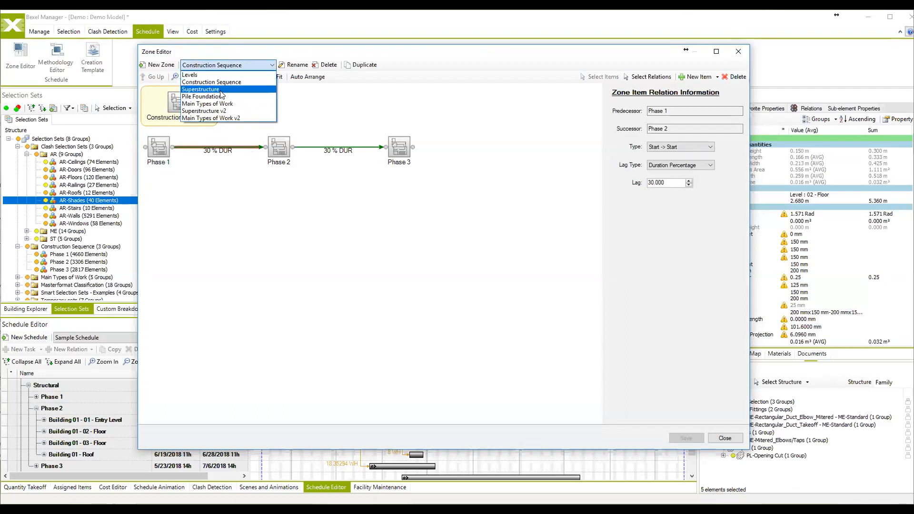
pyautogui.click(209, 104)
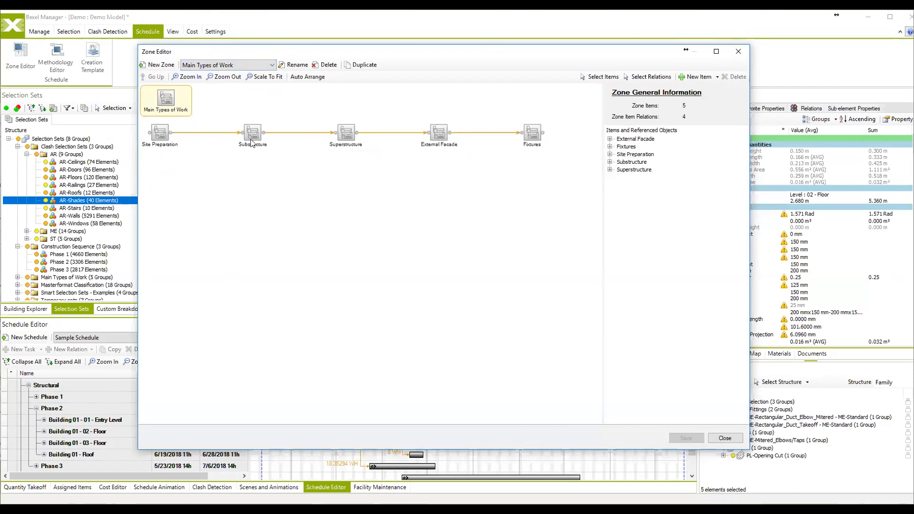
pyautogui.click(439, 134)
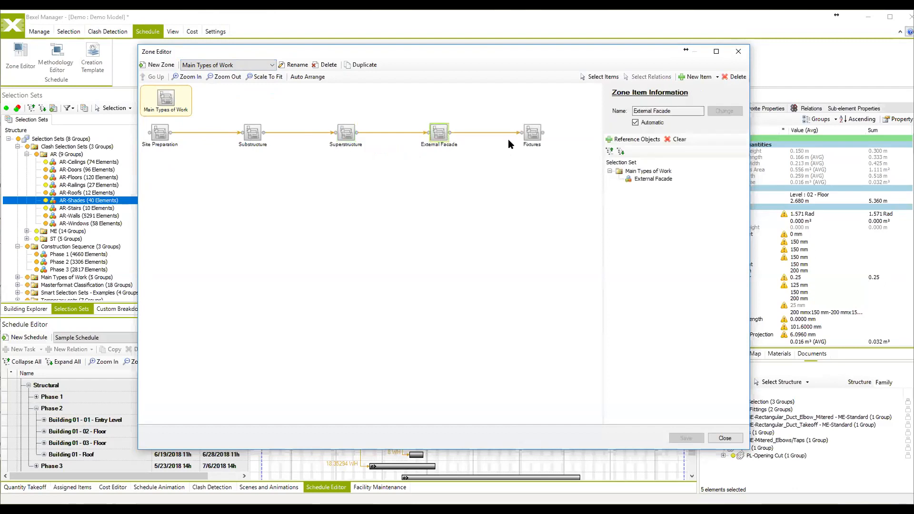
pyautogui.click(531, 134)
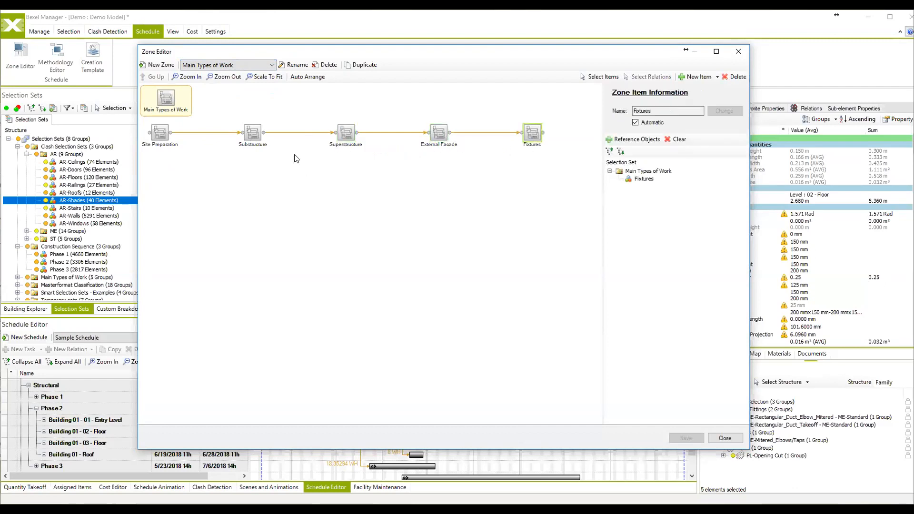
# Move Substructure below the zone sequence and add a relation directly from Site Preparation to Superstructure
pyautogui.moveTo(253, 134); pyautogui.dragTo(248, 176)
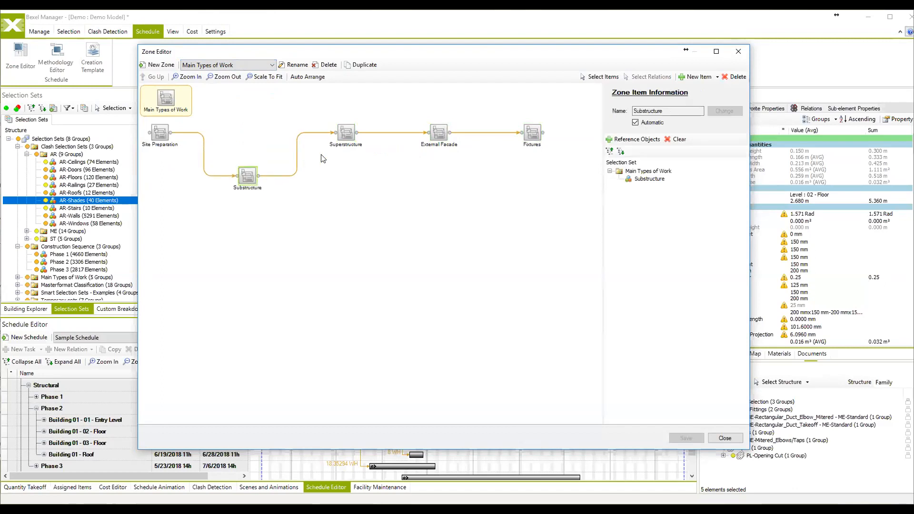
pyautogui.moveTo(170, 132); pyautogui.dragTo(322, 134)
pyautogui.click(257, 133)
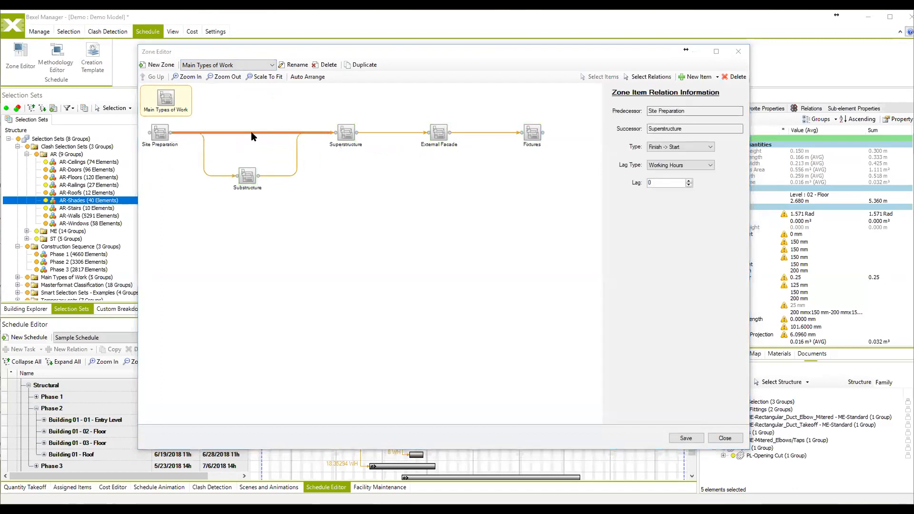
# Delete the relation between Site Preparation and Superstructure and move Substructure back up towards the sequence
pyautogui.press('Delete')
pyautogui.press('Return')
pyautogui.moveTo(249, 181); pyautogui.dragTo(248, 162)
# Switch to the Levels zone without saving the changes to Main Types of Work
pyautogui.click(272, 65)
pyautogui.click(281, 196)
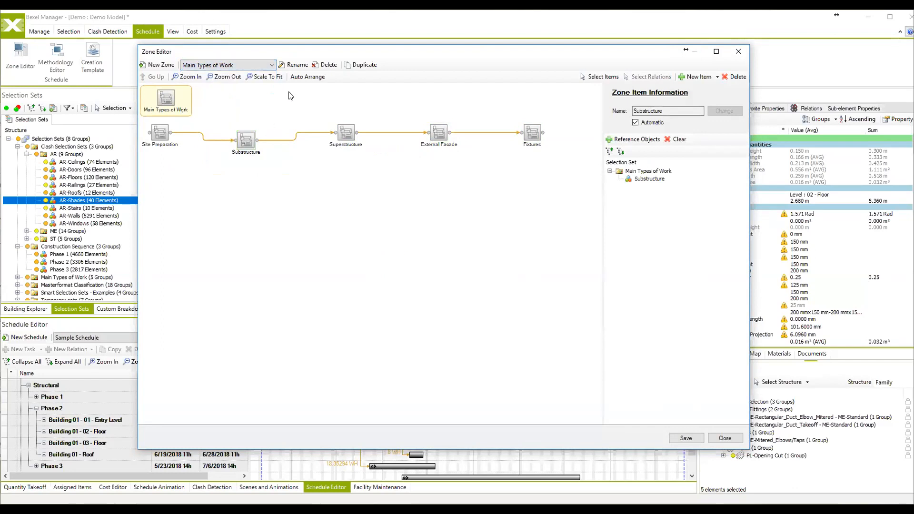
pyautogui.click(272, 66)
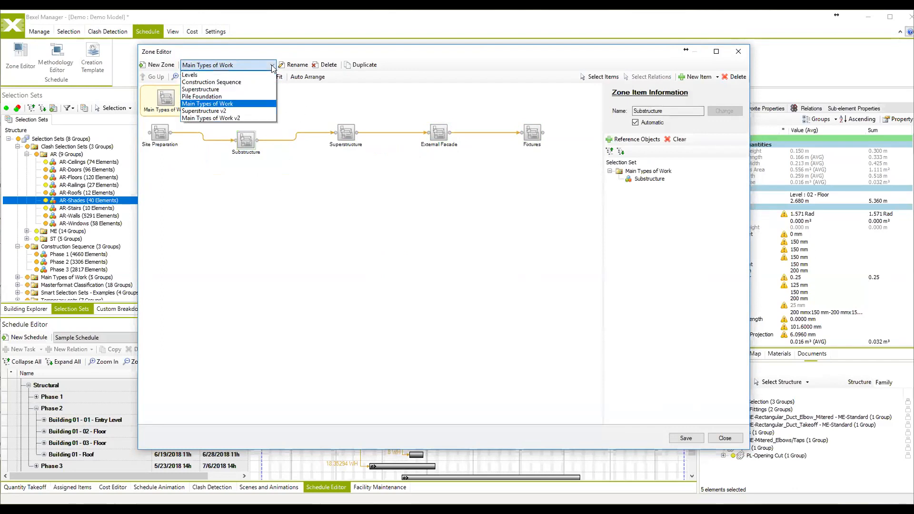
pyautogui.click(231, 75)
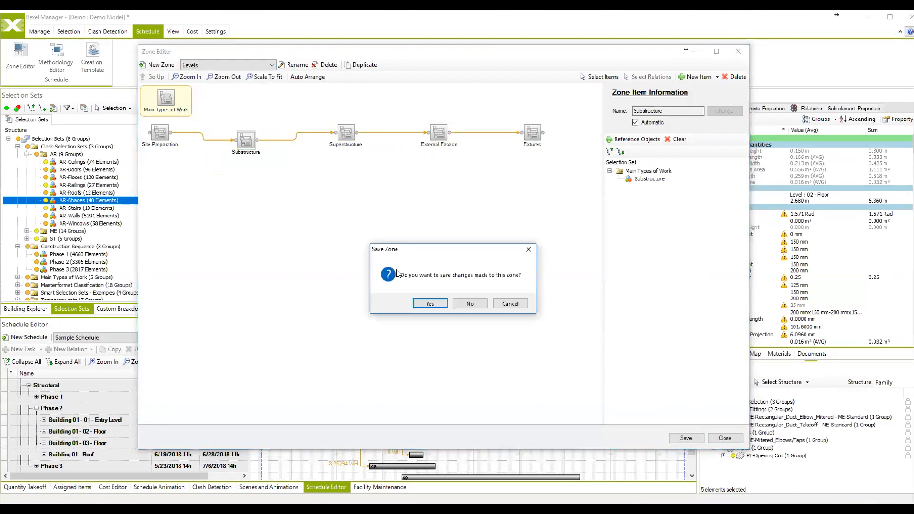
pyautogui.click(470, 305)
# Inspect the Entry Level, 02 - Floor, 03 - Floor and Roof items of the Levels zone, and close the Zone Editor
pyautogui.scroll(-6, 243, 203)
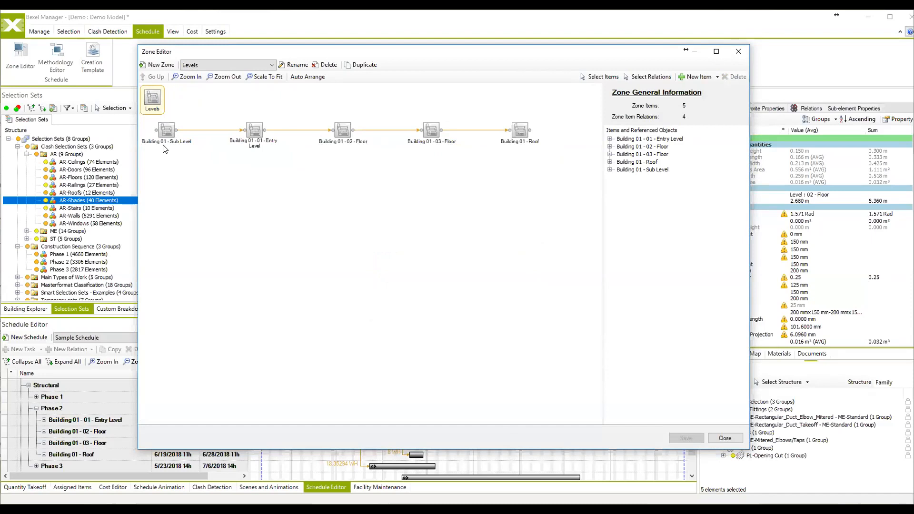
pyautogui.click(255, 131)
pyautogui.click(345, 137)
pyautogui.click(431, 134)
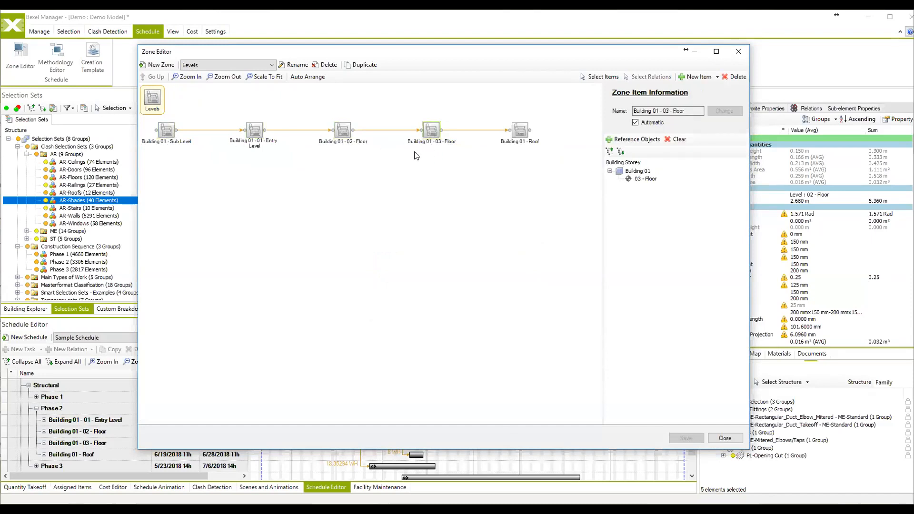
pyautogui.click(521, 131)
pyautogui.moveTo(552, 111); pyautogui.dragTo(466, 185)
pyautogui.moveTo(408, 187); pyautogui.dragTo(564, 102)
pyautogui.click(191, 154)
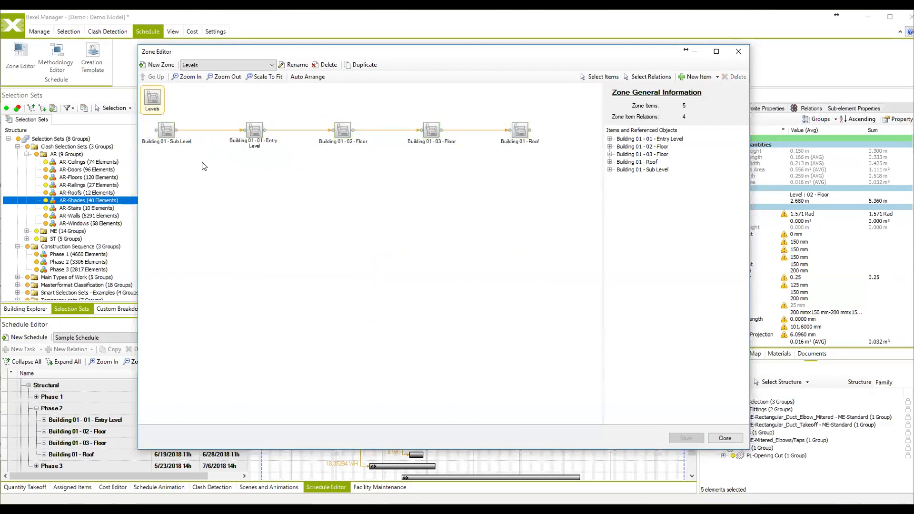
pyautogui.click(725, 437)
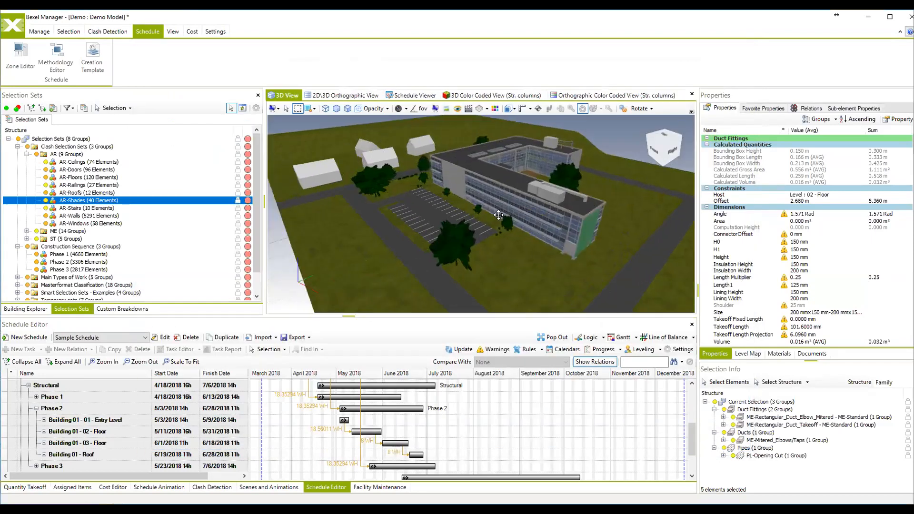
# Create a new schedule named "new" with the default cost version, and give the Schedule Editor more height
pyautogui.scroll(-2, 450, 232)
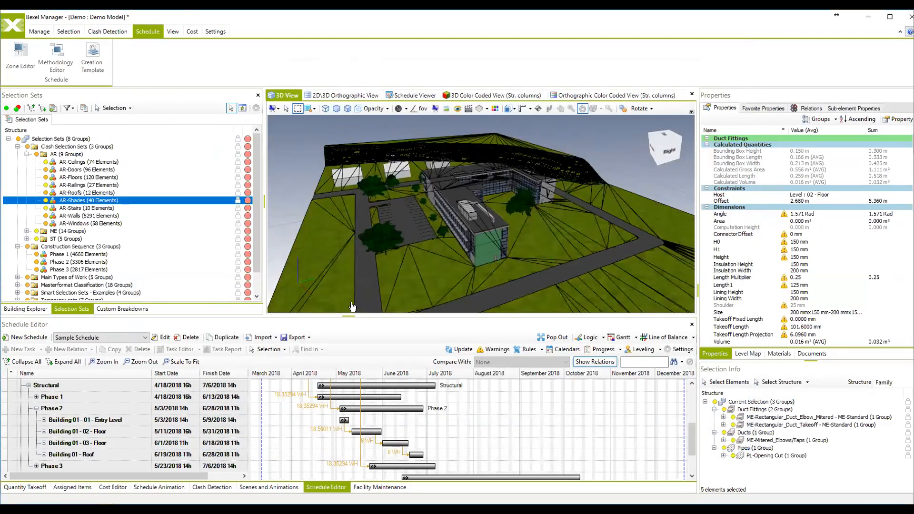
pyautogui.click(27, 337)
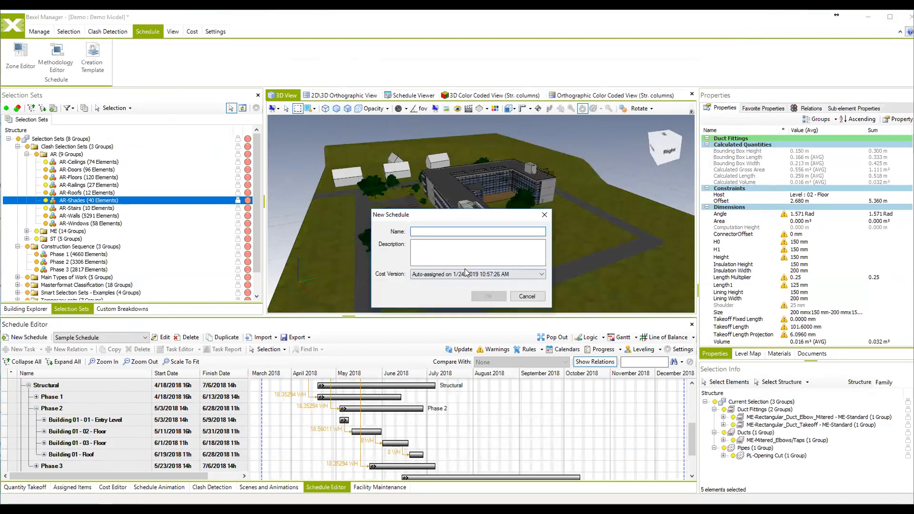
pyautogui.write('new')
pyautogui.click(488, 296)
pyautogui.moveTo(460, 316); pyautogui.dragTo(460, 247)
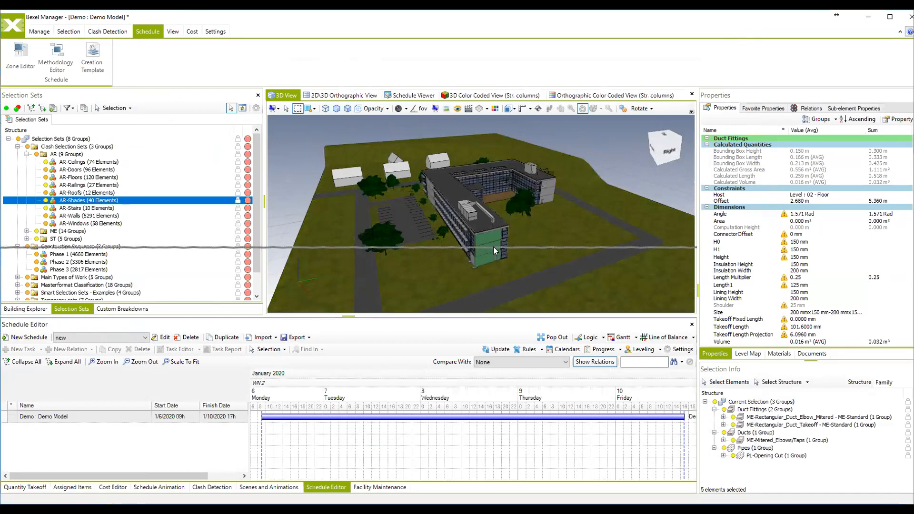
pyautogui.scroll(-3, 305, 385)
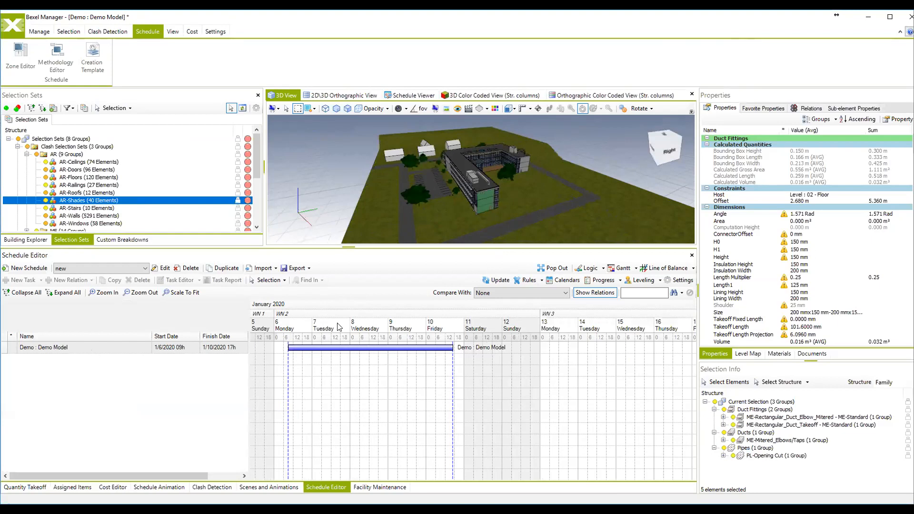
# Generate tasks under the Demo Model task with the Creation Wizard, loading the creation rules from Template 1
pyautogui.rightClick(81, 346)
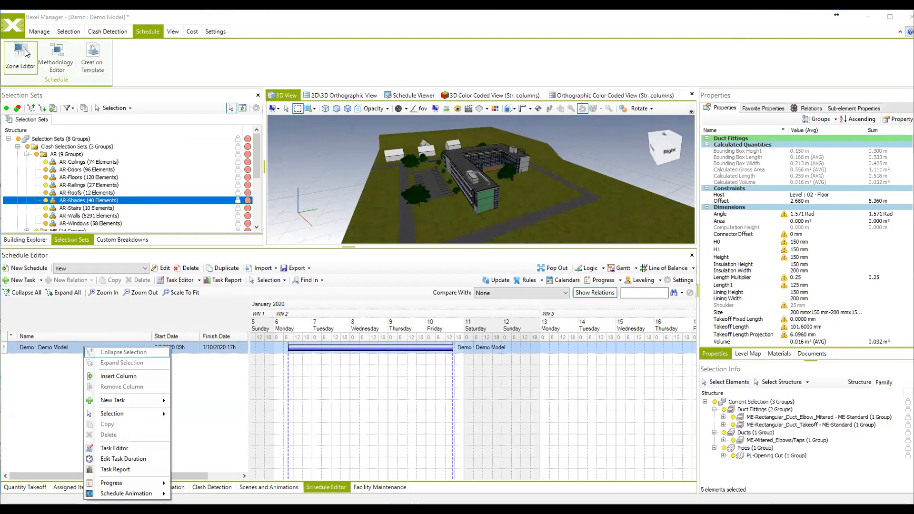
pyautogui.rightClick(48, 346)
pyautogui.moveTo(114, 400)
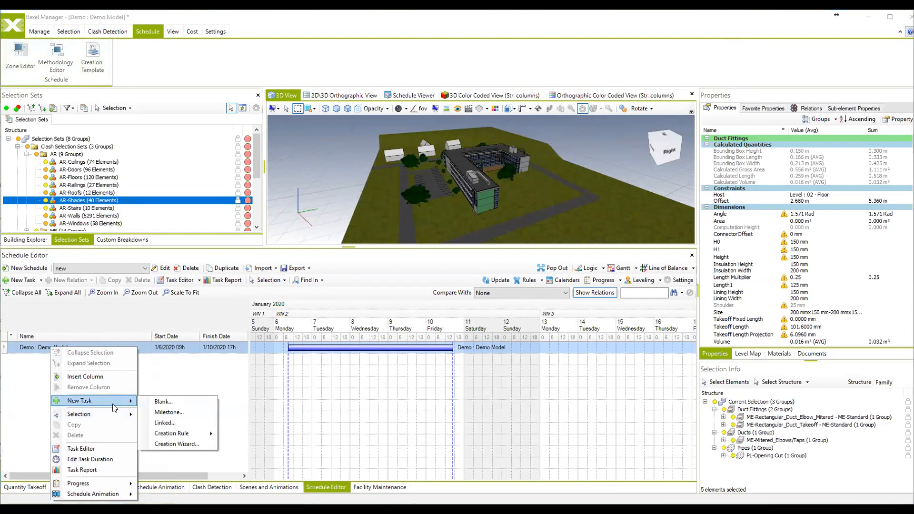
pyautogui.click(169, 445)
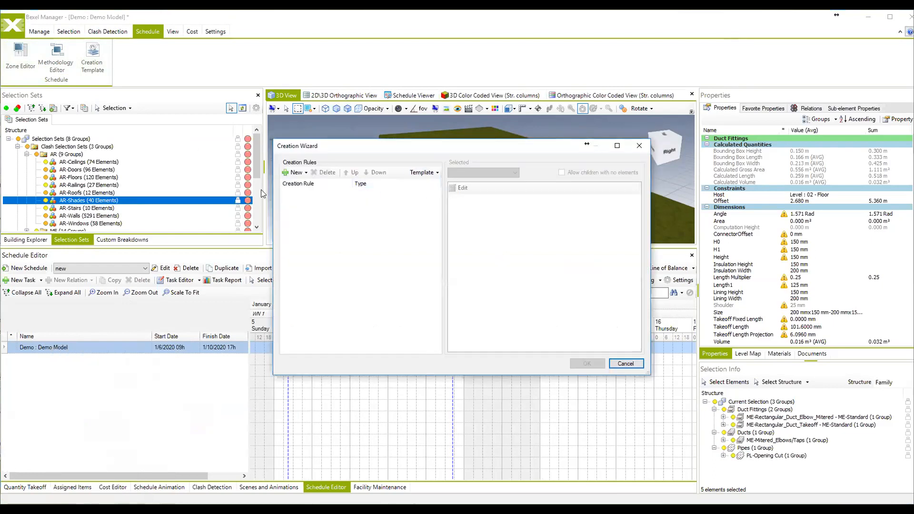
pyautogui.click(437, 173)
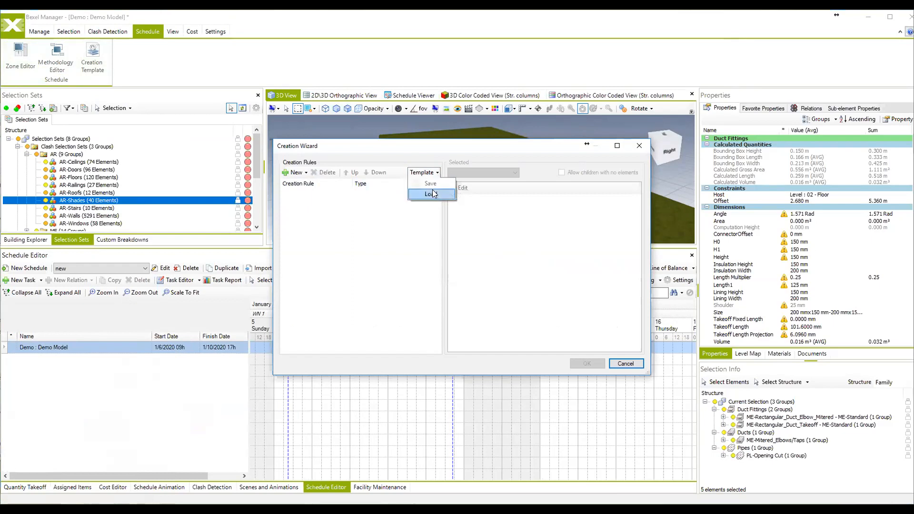
pyautogui.click(433, 194)
pyautogui.click(362, 208)
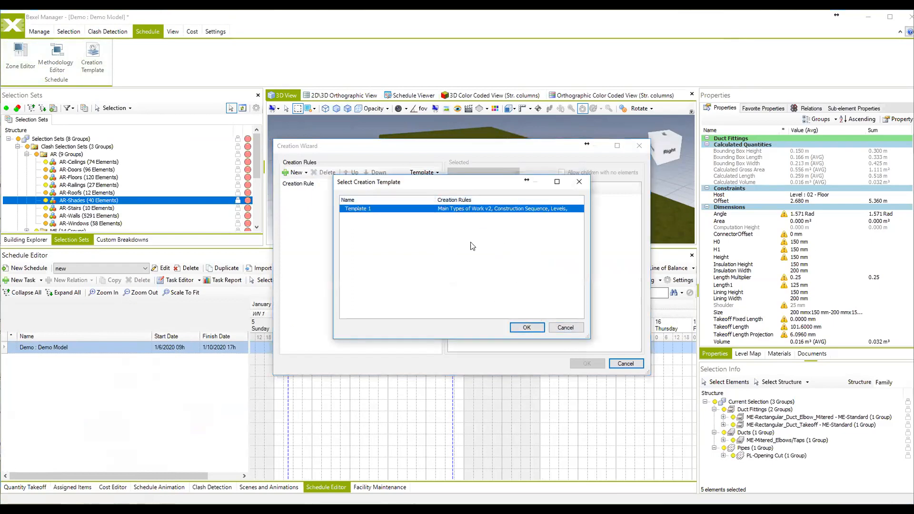
pyautogui.click(526, 328)
pyautogui.click(586, 363)
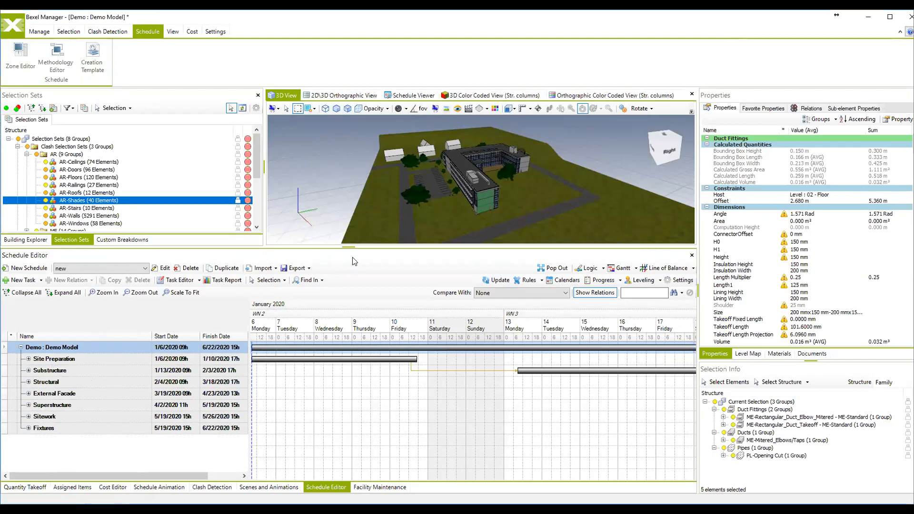
# Enlarge the Schedule Editor further and expand all tasks of the generated schedule
pyautogui.moveTo(360, 248); pyautogui.dragTo(360, 214)
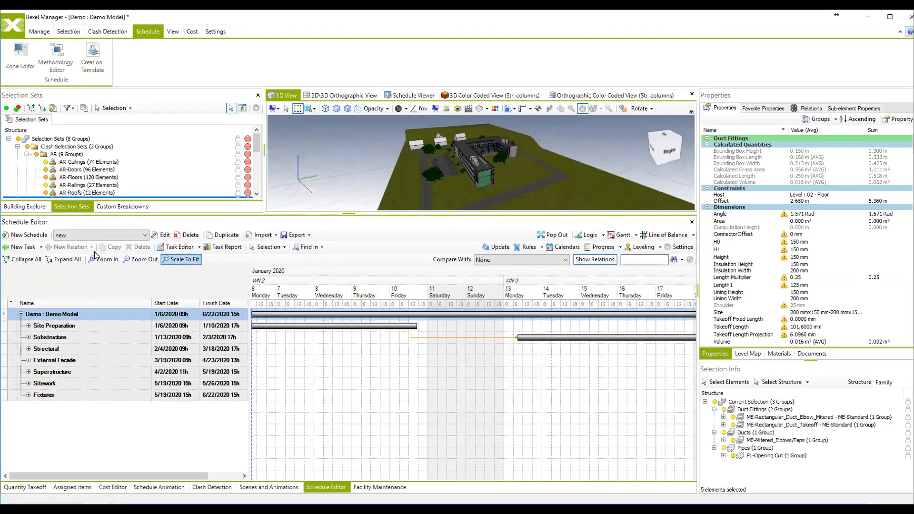
pyautogui.click(64, 259)
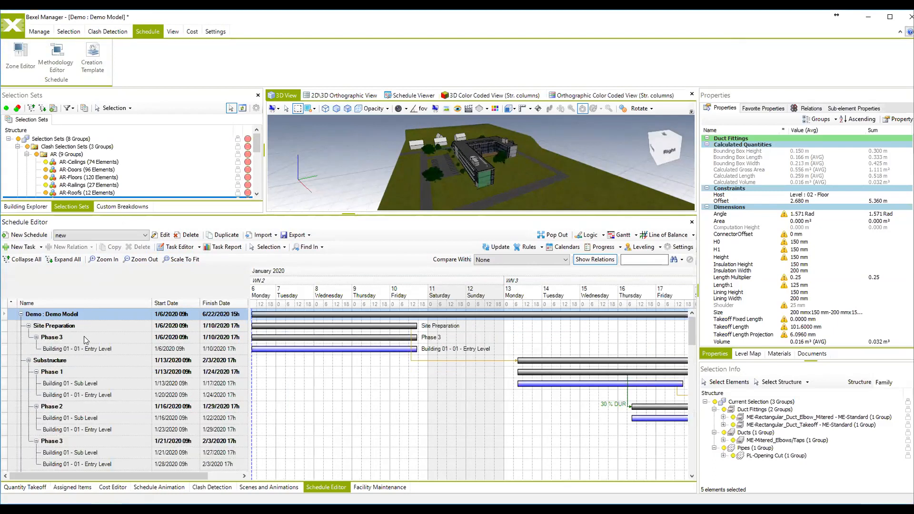
pyautogui.scroll(-1, 86, 340)
pyautogui.keyDown('ctrl'); pyautogui.scroll(-4, 400, 385); pyautogui.keyUp('ctrl')
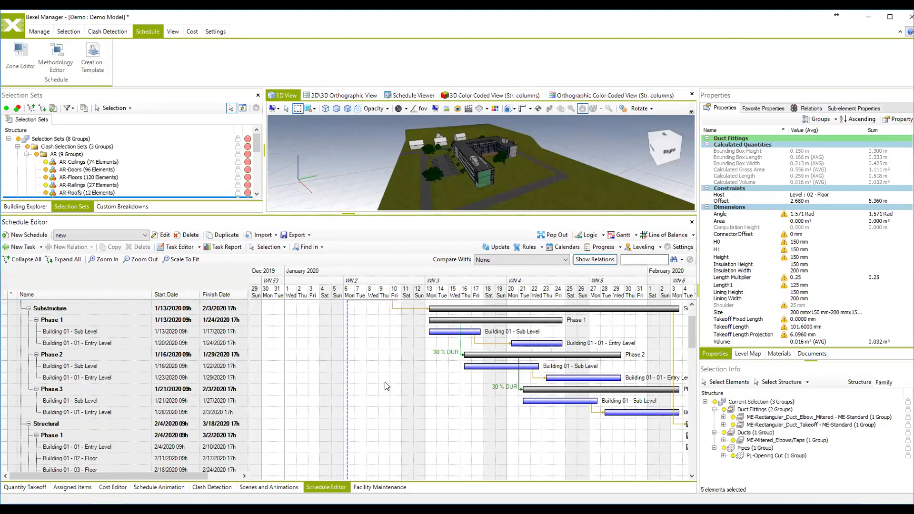
# Examine the generated Gantt chart, checking how phases and levels are grouped and linked in Substructure and Structural
pyautogui.scroll(-4, 74, 346)
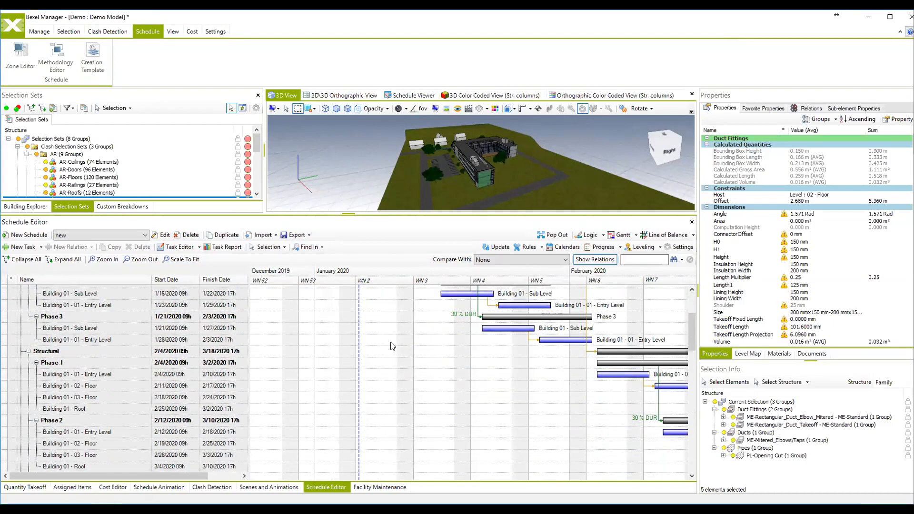
pyautogui.scroll(2, 404, 341)
pyautogui.scroll(-2, 426, 338)
pyautogui.scroll(3, 426, 340)
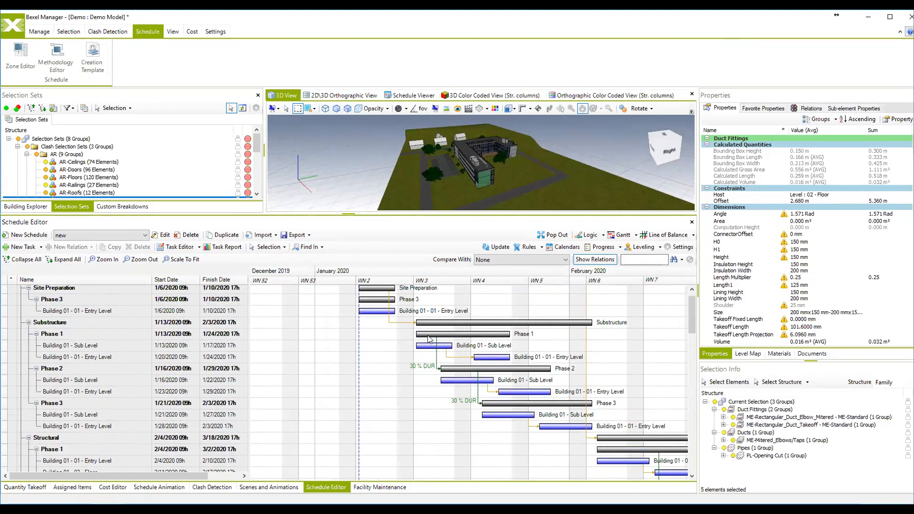
pyautogui.keyDown('ctrl'); pyautogui.scroll(-3, 428, 345); pyautogui.keyUp('ctrl')
pyautogui.scroll(-5, 431, 352)
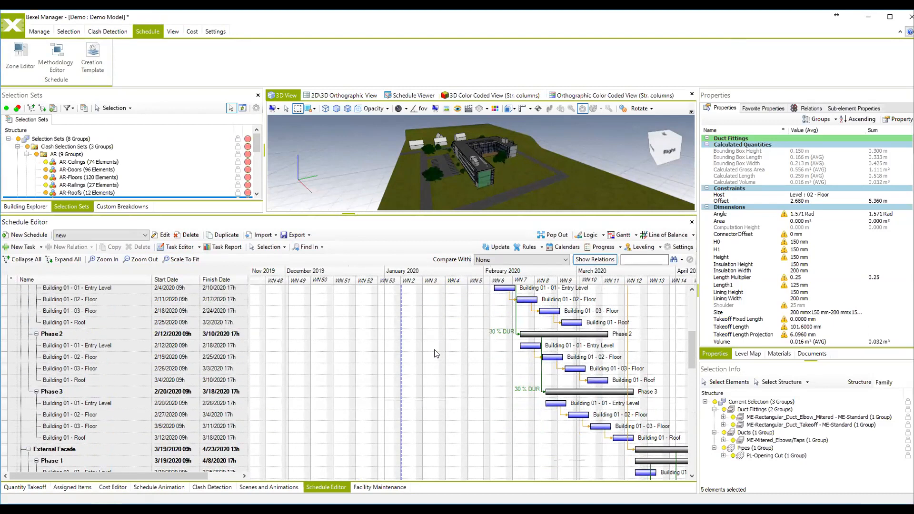
pyautogui.scroll(5, 441, 350)
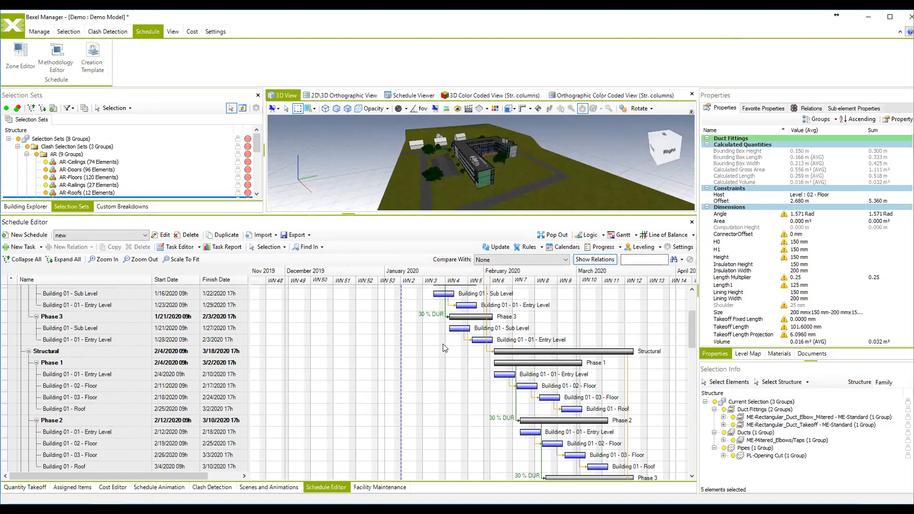
pyautogui.scroll(-2, 432, 335)
pyautogui.scroll(3, 450, 416)
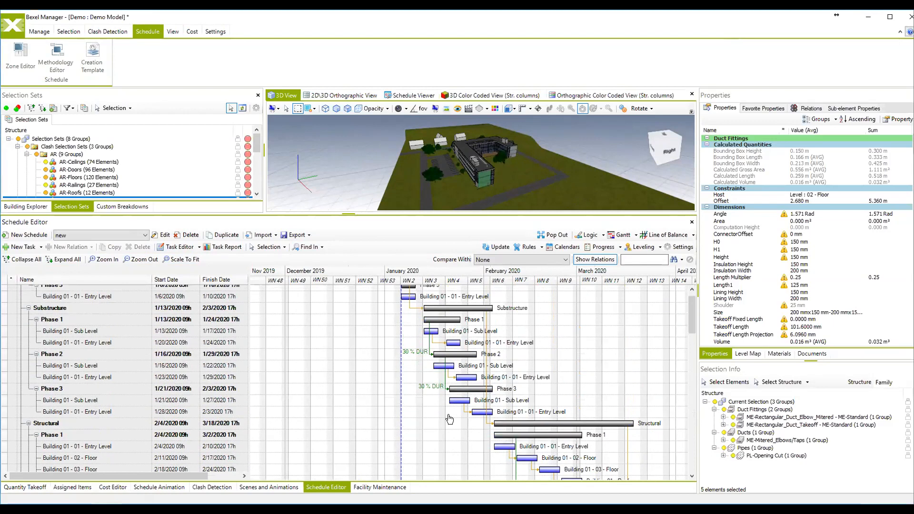
# Move Phase 1 of Substructure to start on 1/27/2020 and check its Sub Level and Entry Level tasks
pyautogui.click(435, 351)
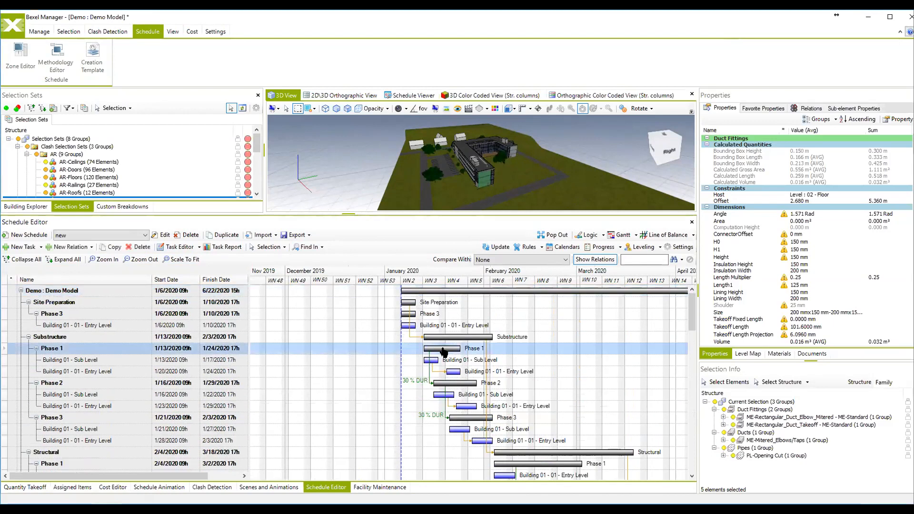
pyautogui.moveTo(438, 347); pyautogui.dragTo(480, 359)
pyautogui.click(462, 359)
pyautogui.click(496, 371)
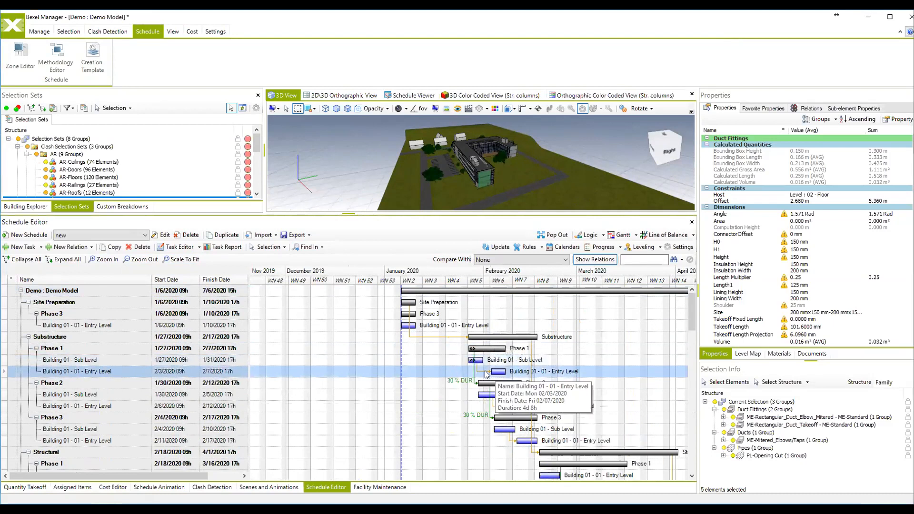
# Review the Relations, Rules, Cost, Quantities, Resources and Settings of the Building 01 - Sub Level task in Substructure Phase 2
pyautogui.click(485, 395)
pyautogui.click(492, 397)
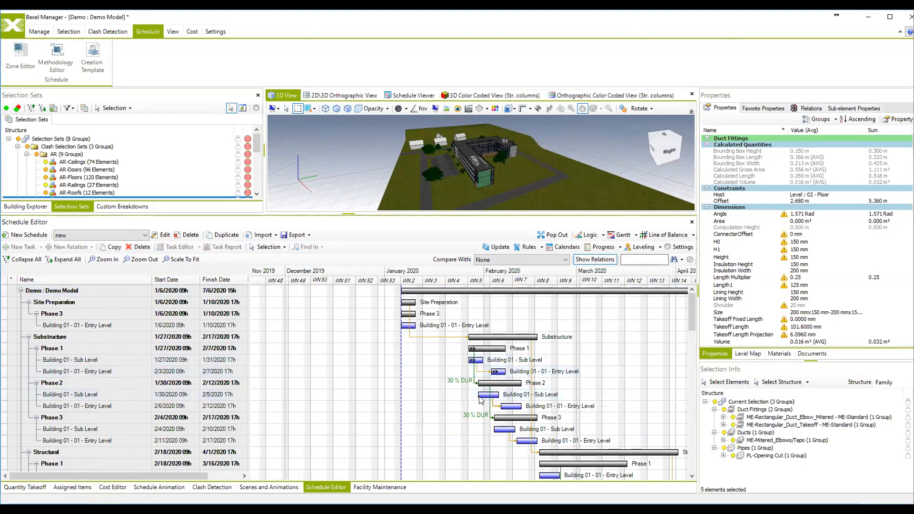
pyautogui.click(384, 398)
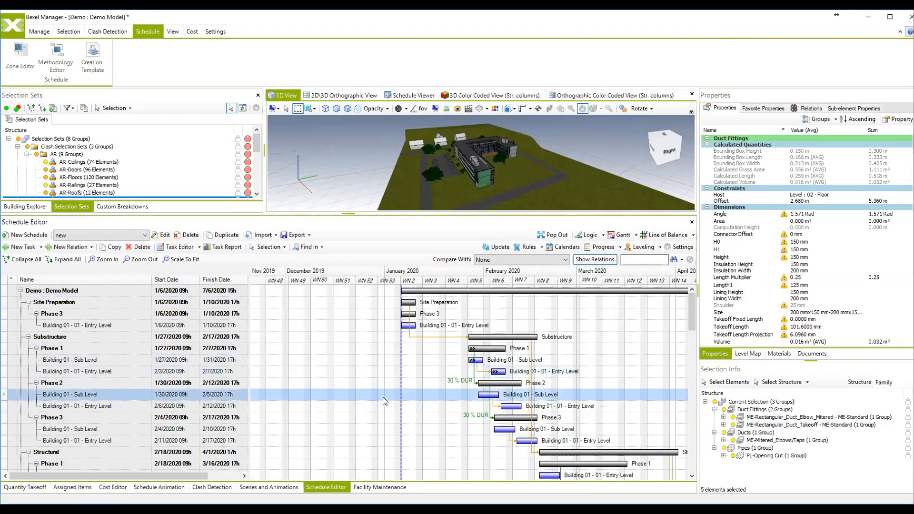
pyautogui.rightClick(108, 394)
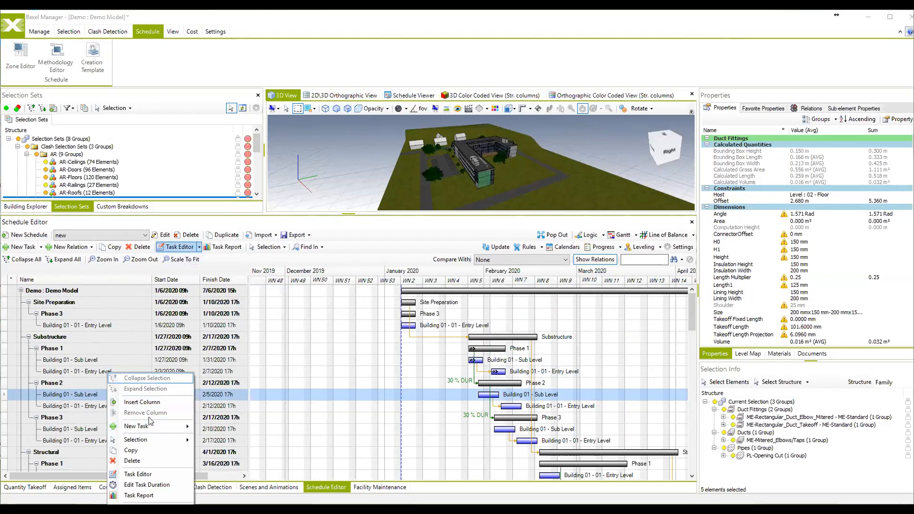
pyautogui.click(138, 477)
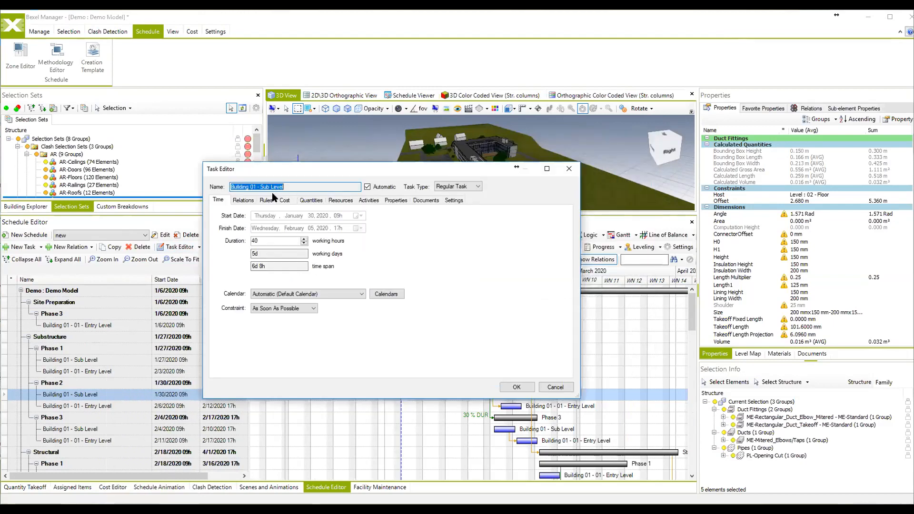
pyautogui.click(243, 199)
pyautogui.click(266, 200)
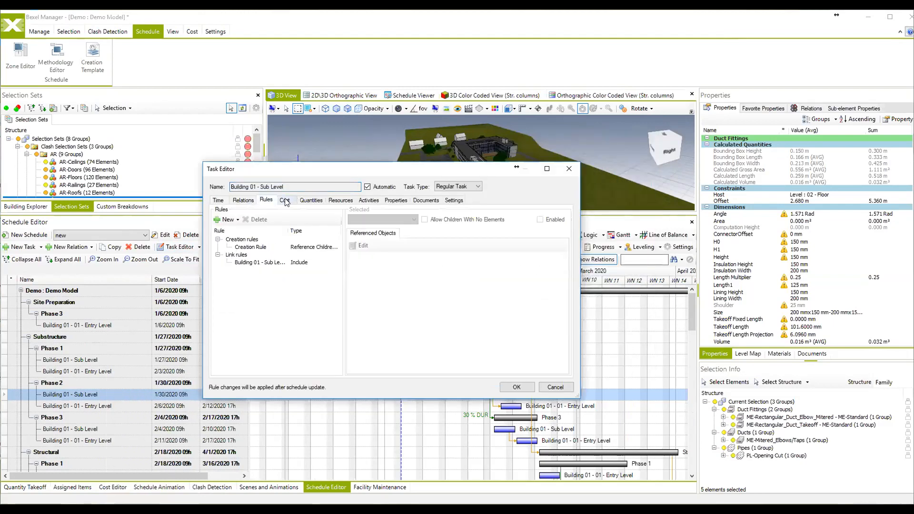
pyautogui.click(285, 201)
pyautogui.click(311, 200)
pyautogui.click(341, 201)
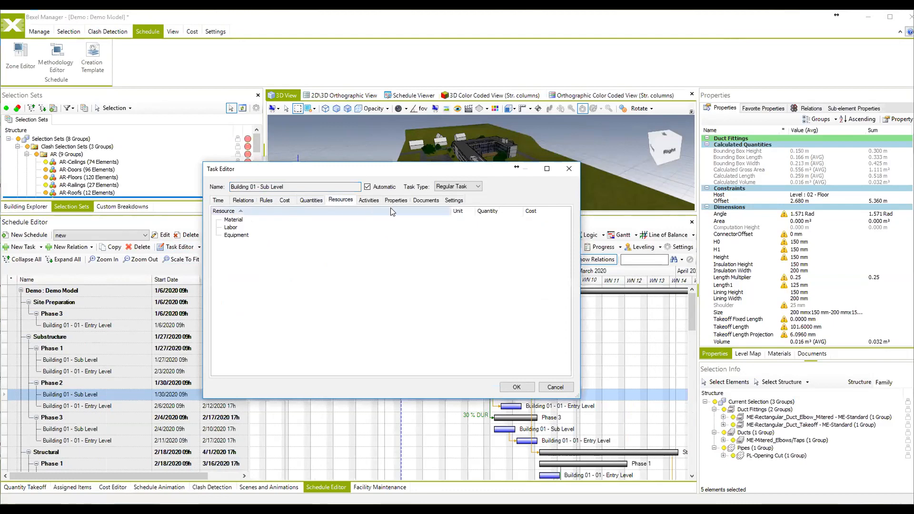
pyautogui.click(453, 200)
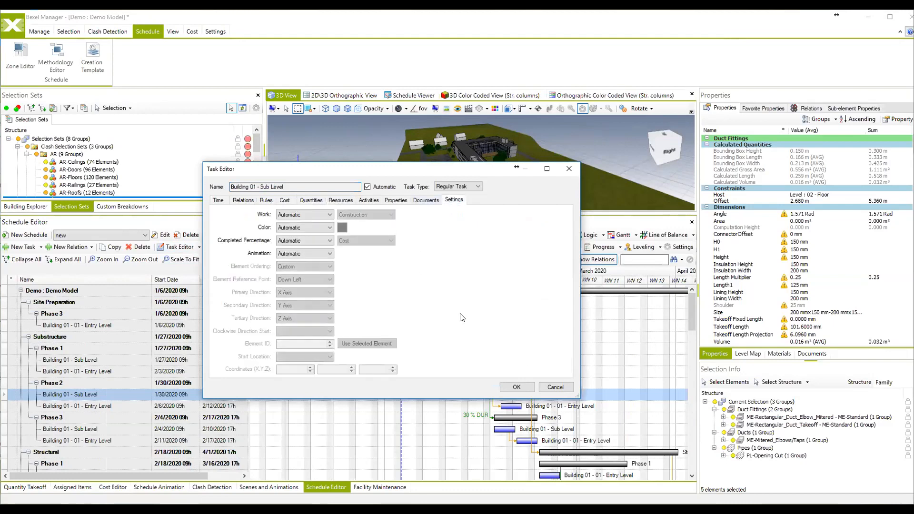
pyautogui.click(555, 387)
# Shrink the Schedule Editor to enlarge the 3D view and orbit the model to show the whole building
pyautogui.scroll(-1, 415, 374)
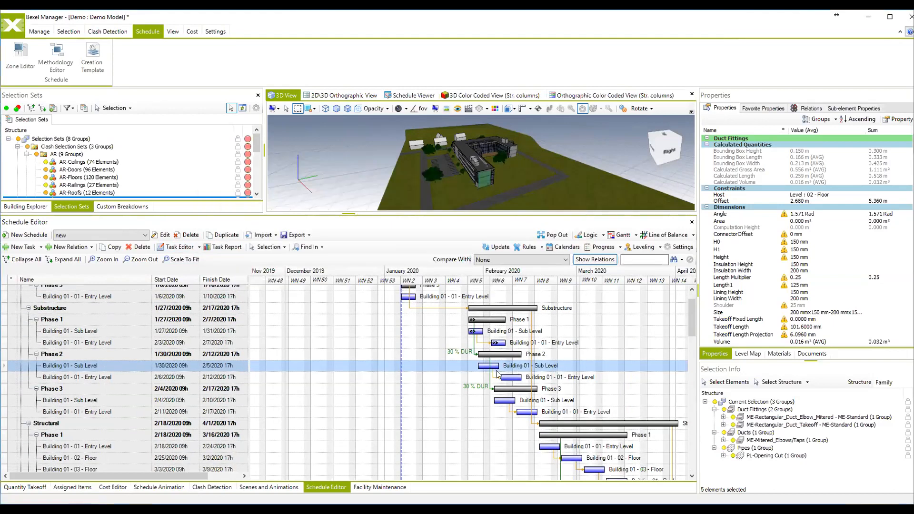
pyautogui.keyDown('ctrl'); pyautogui.scroll(-1, 496, 375); pyautogui.keyUp('ctrl')
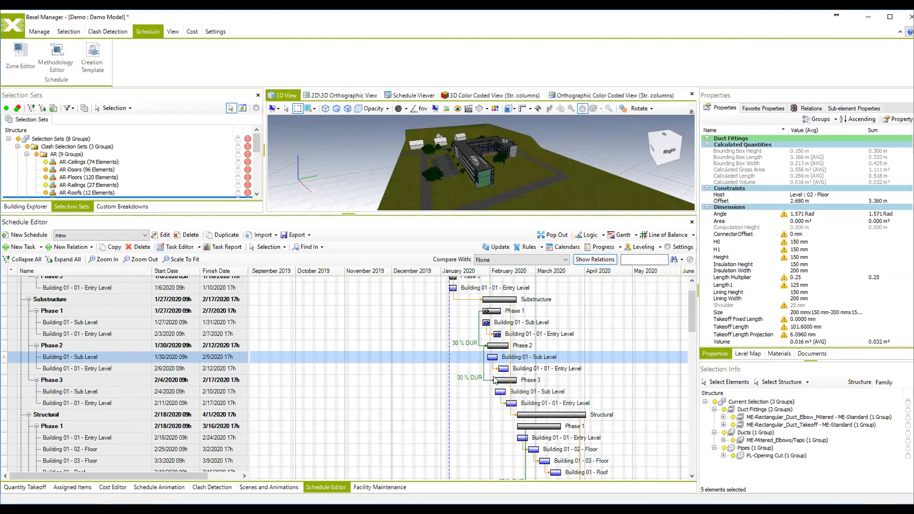
pyautogui.click(79, 368)
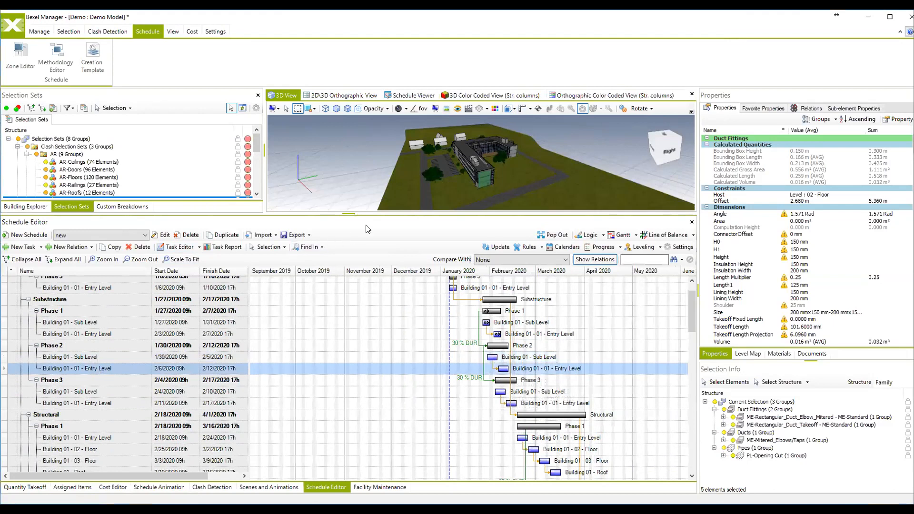
pyautogui.moveTo(368, 214); pyautogui.dragTo(366, 267)
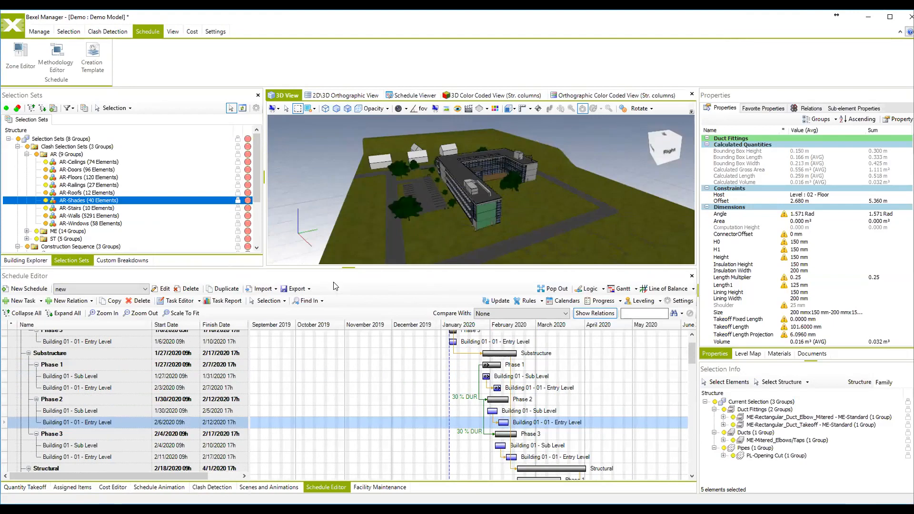
pyautogui.moveTo(444, 217); pyautogui.dragTo(454, 221, button='middle')
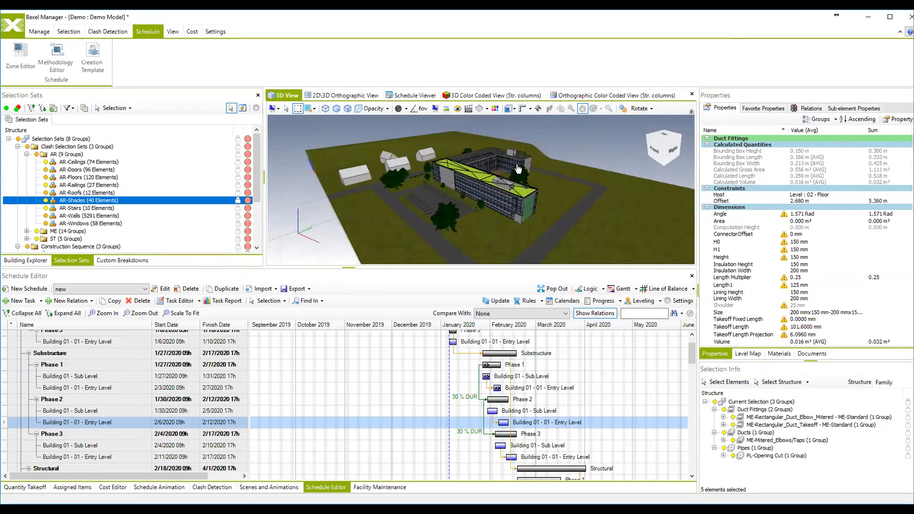
# Select the model elements assigned to the Building 01 - 02 - Floor task in Structural Phase 1 and inspect them in 3D
pyautogui.click(81, 412)
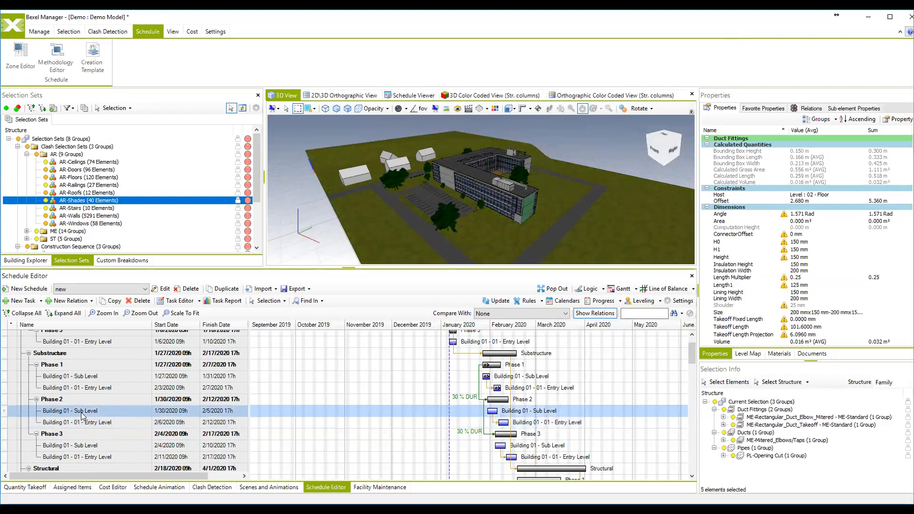
pyautogui.rightClick(82, 415)
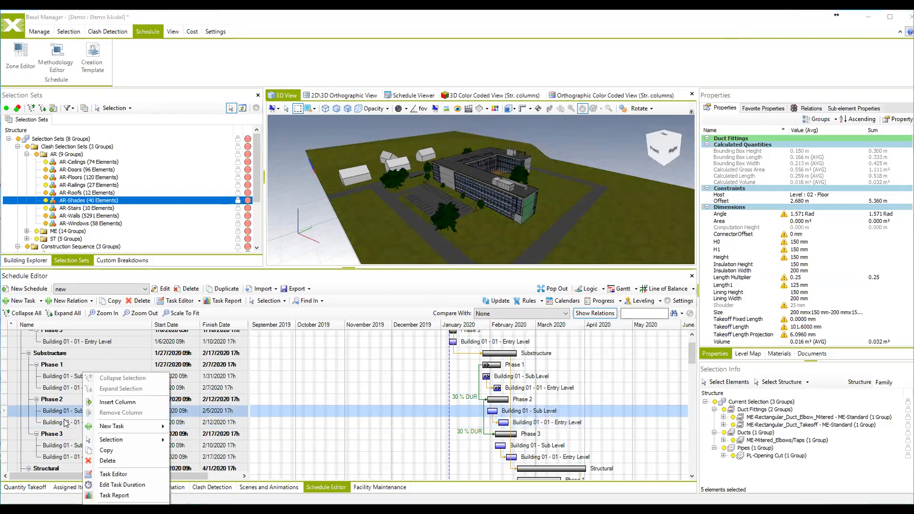
pyautogui.scroll(-3, 69, 414)
pyautogui.click(75, 401)
pyautogui.rightClick(77, 402)
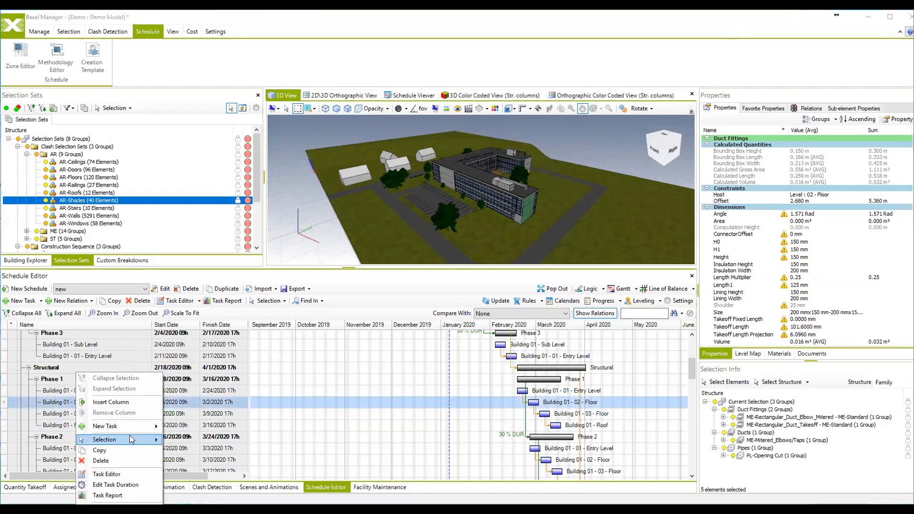
pyautogui.moveTo(131, 439)
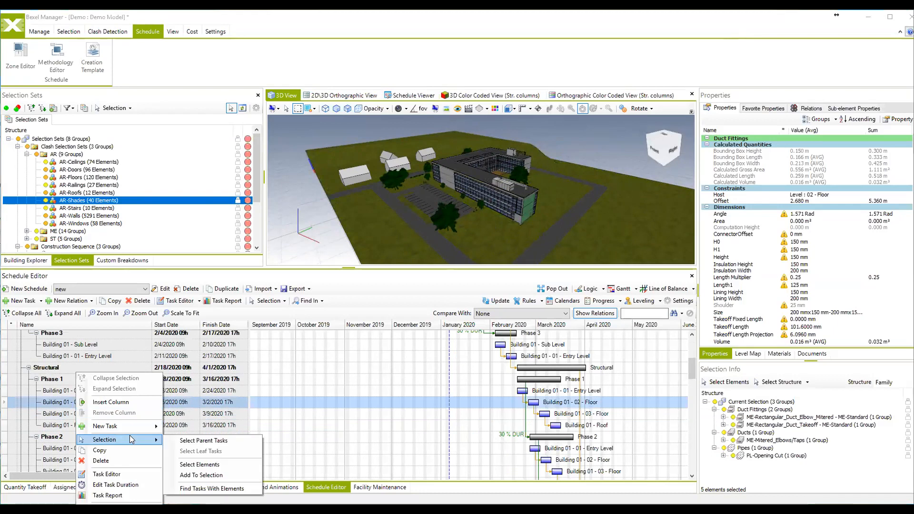
pyautogui.click(206, 465)
pyautogui.moveTo(558, 214); pyautogui.dragTo(520, 210, button='middle')
pyautogui.scroll(5, 422, 206)
pyautogui.moveTo(422, 205); pyautogui.dragTo(486, 205, button='middle')
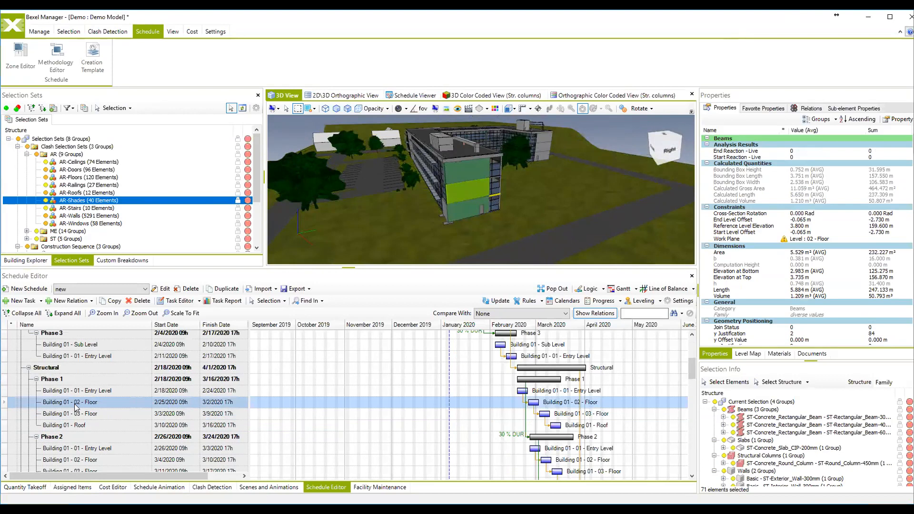
# Update the whole schedule and acknowledge the completed update
pyautogui.scroll(-1, 76, 407)
pyautogui.scroll(3, 76, 407)
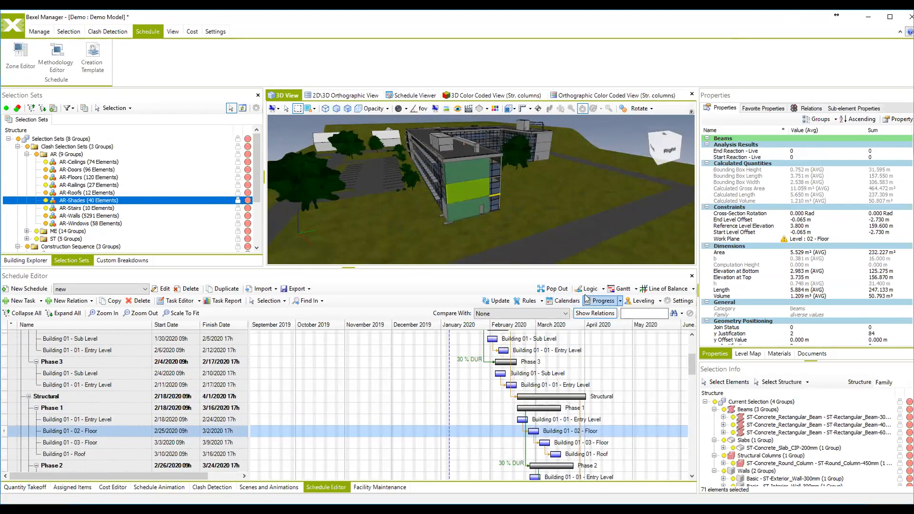
pyautogui.click(498, 301)
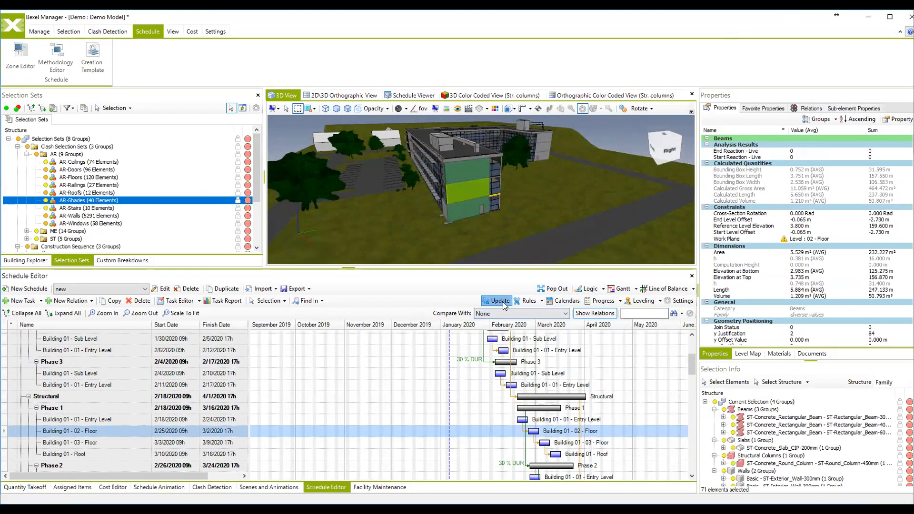
pyautogui.click(578, 364)
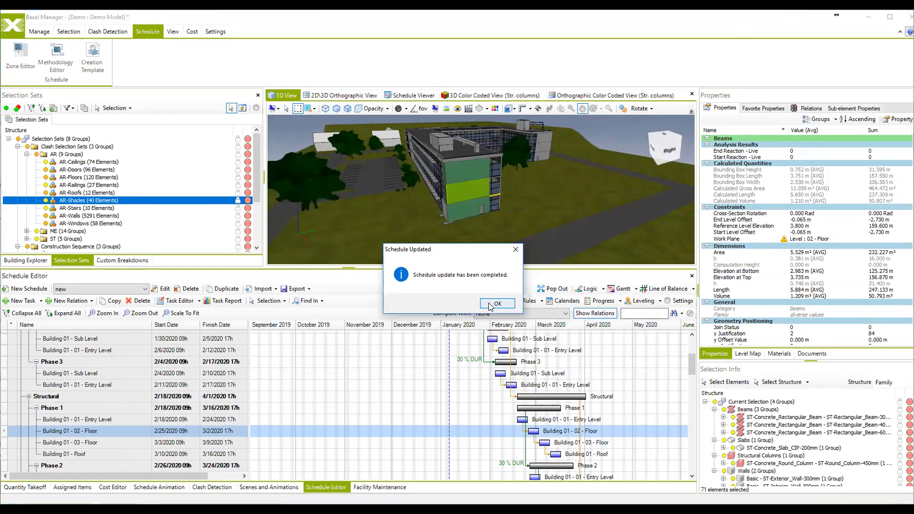
pyautogui.click(490, 306)
# Show an enlarged Schedule Viewer with the Schedule Animation, then play the animation and pause it at 28 January 2020
pyautogui.click(421, 96)
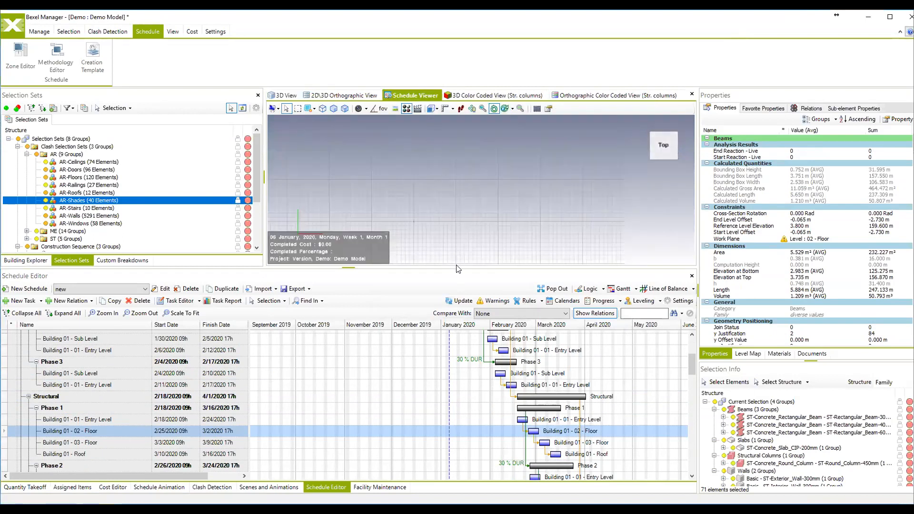
pyautogui.moveTo(458, 267); pyautogui.dragTo(459, 340)
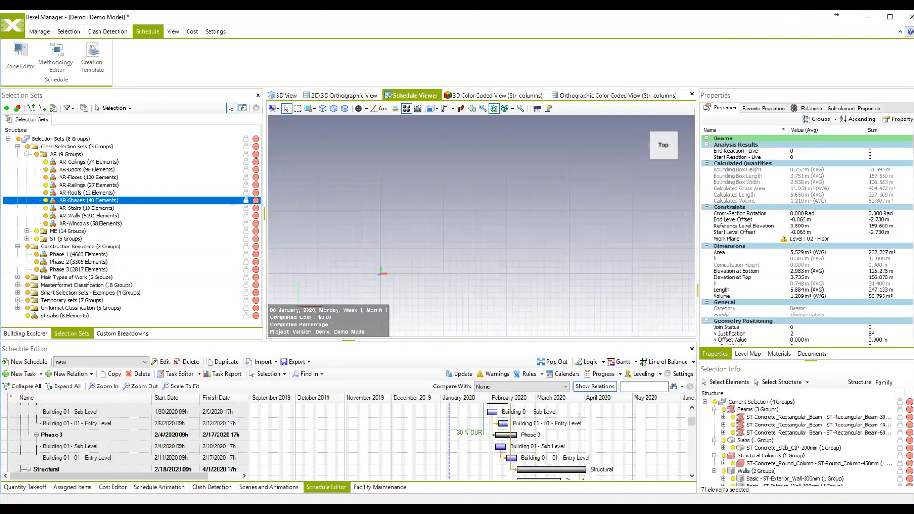
pyautogui.click(160, 487)
pyautogui.moveTo(478, 305); pyautogui.dragTo(474, 267)
pyautogui.click(36, 463)
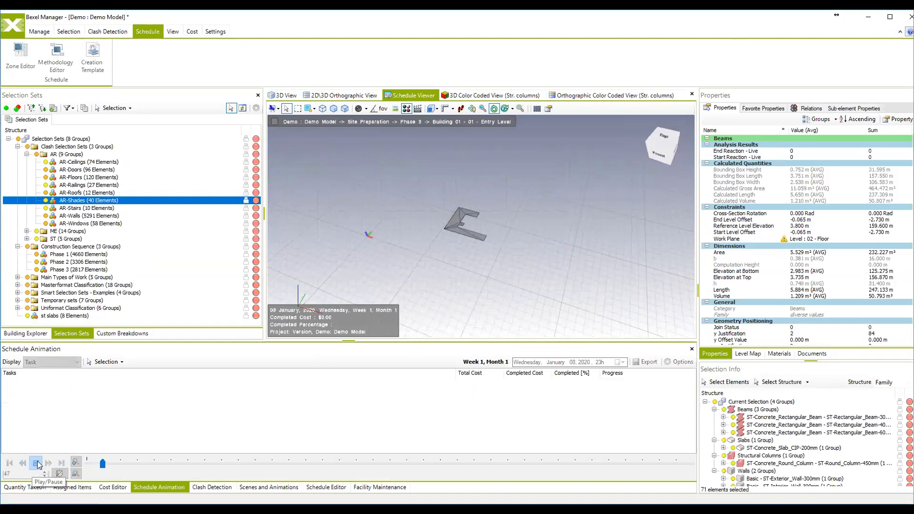
pyautogui.click(36, 463)
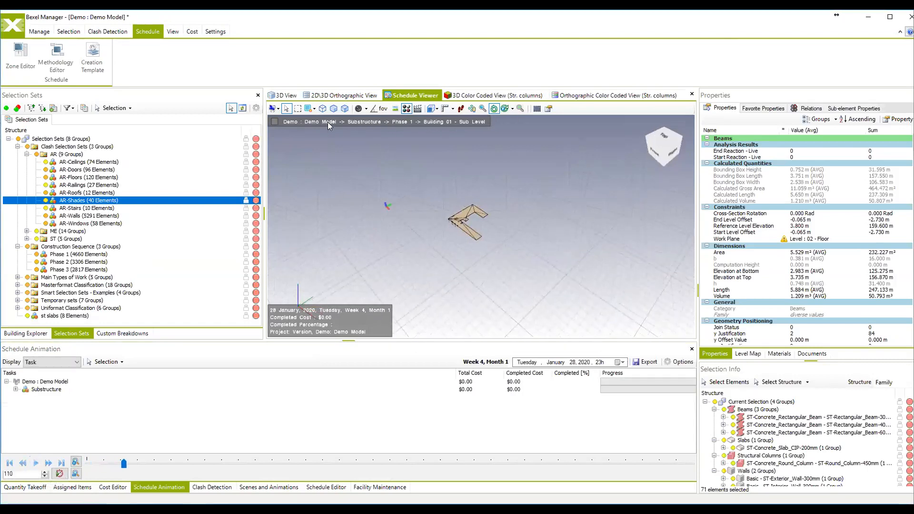
# Add the site terrain to the current element selection in the 3D View
pyautogui.click(283, 95)
pyautogui.scroll(-3, 456, 217)
pyautogui.moveTo(502, 237); pyautogui.dragTo(541, 217, button='middle')
pyautogui.scroll(-2, 548, 219)
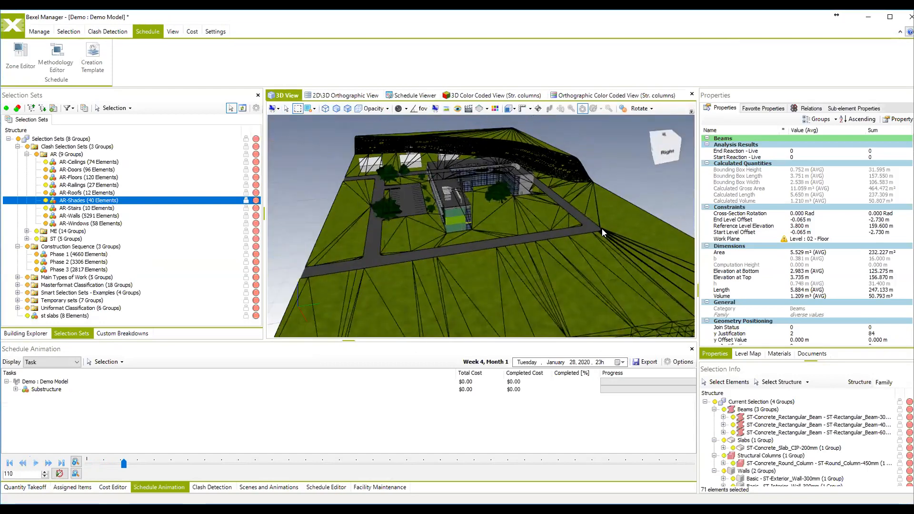
pyautogui.keyDown('ctrl'); pyautogui.click(602, 229); pyautogui.keyUp('ctrl')
pyautogui.scroll(2, 542, 242)
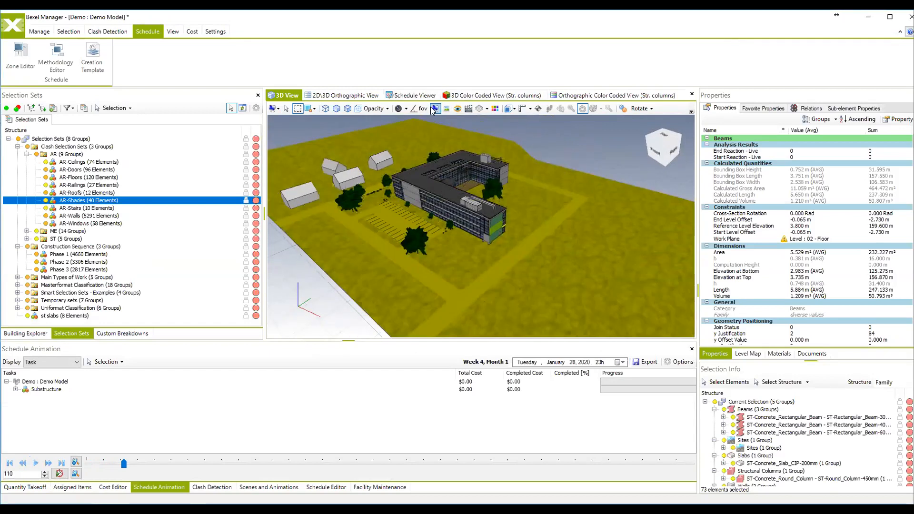
# Add the selected elements to the neutral schedule elements in the Schedule Viewer, then clear the selection and inspect the site from closer up
pyautogui.click(414, 95)
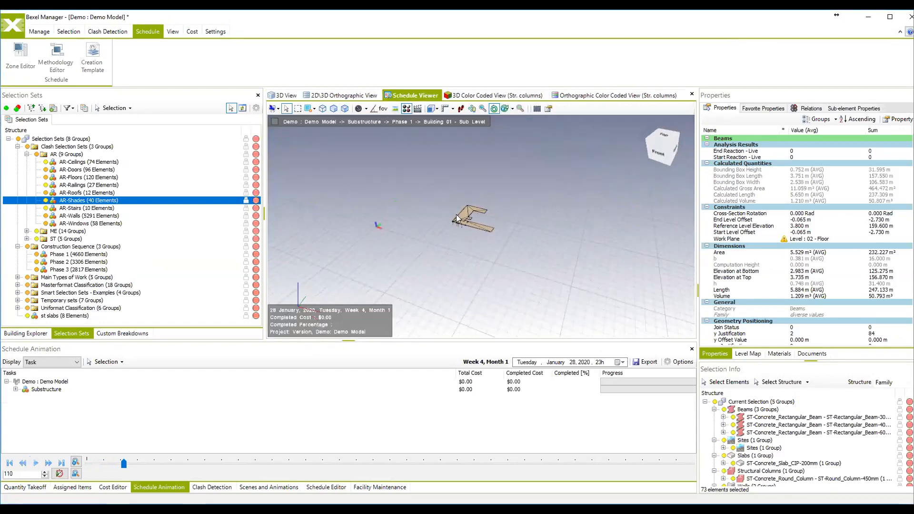
pyautogui.rightClick(470, 217)
pyautogui.moveTo(547, 315)
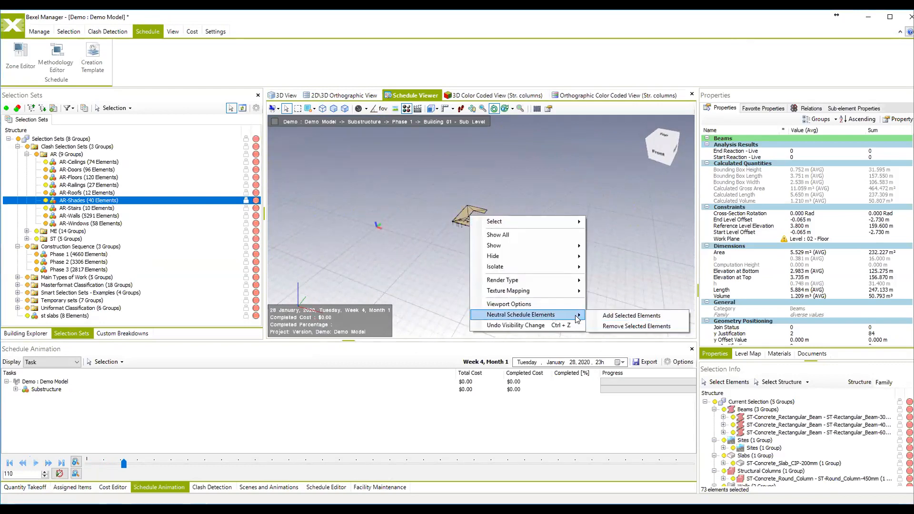
pyautogui.click(623, 317)
pyautogui.scroll(1, 535, 197)
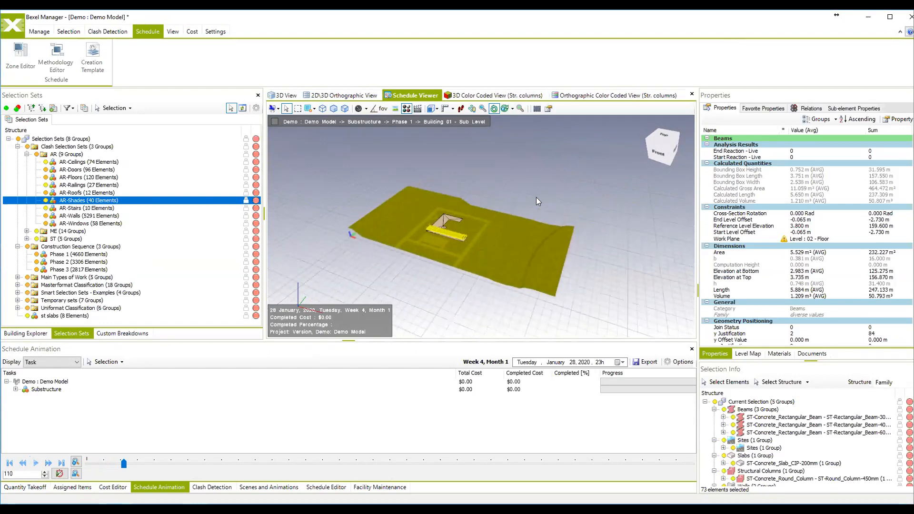
pyautogui.scroll(3, 489, 201)
pyautogui.click(487, 205)
pyautogui.moveTo(512, 231); pyautogui.dragTo(518, 229, button='middle')
pyautogui.moveTo(518, 229); pyautogui.dragTo(502, 221)
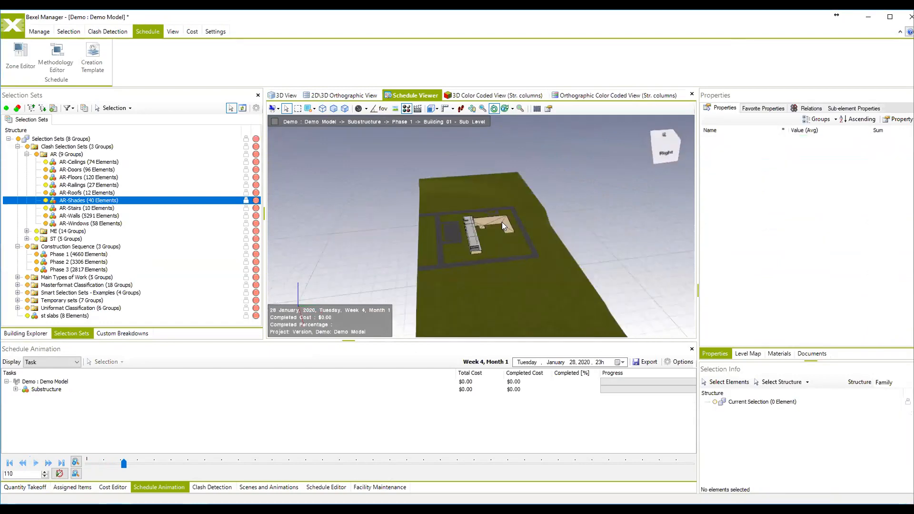
pyautogui.scroll(4, 502, 221)
pyautogui.moveTo(465, 253); pyautogui.dragTo(489, 228)
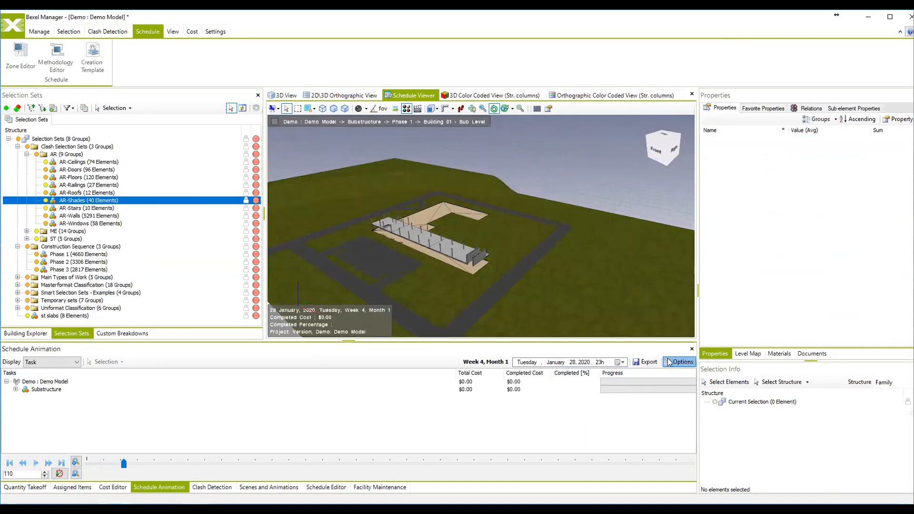
# Set the schedule animation's duration to 40 seconds and its interval type to Hourly
pyautogui.click(681, 363)
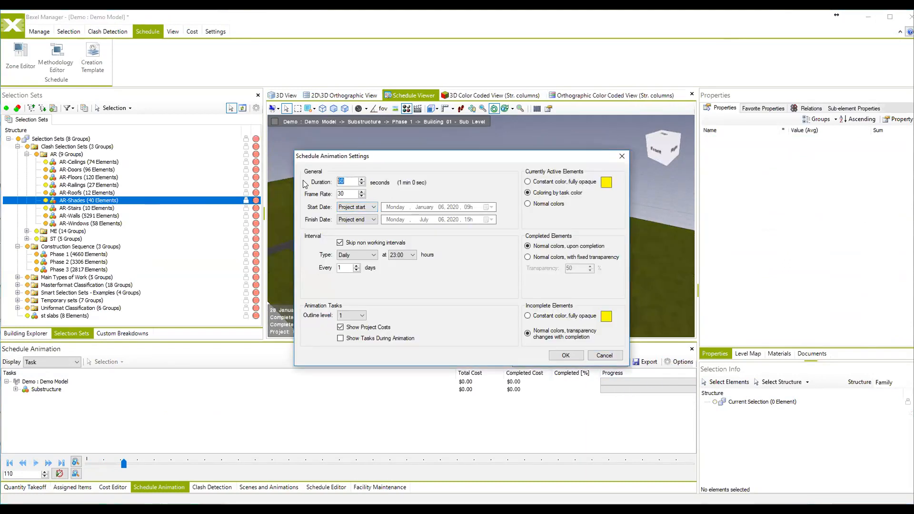
pyautogui.write('40')
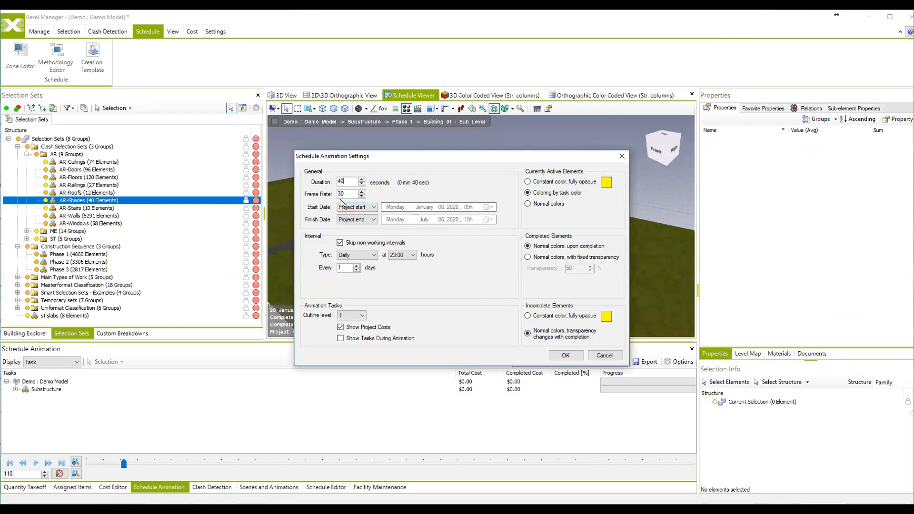
pyautogui.click(374, 256)
pyautogui.click(353, 263)
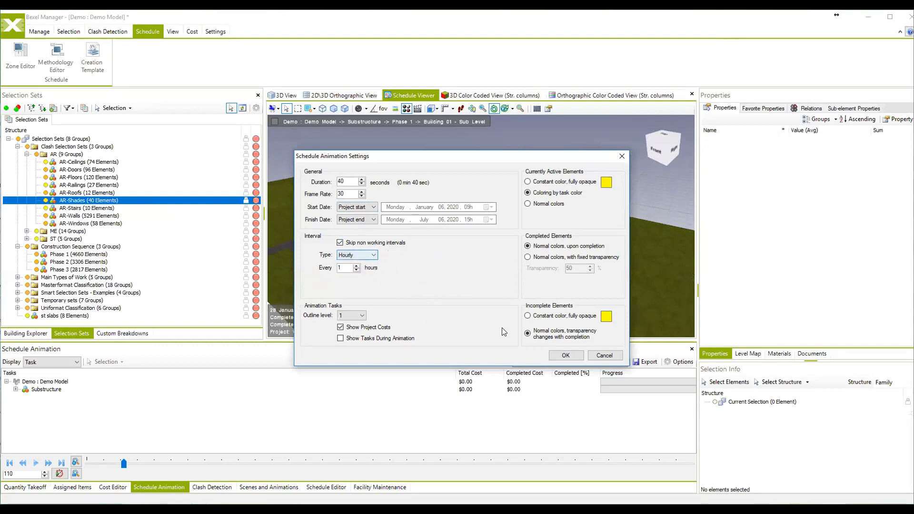
pyautogui.click(563, 357)
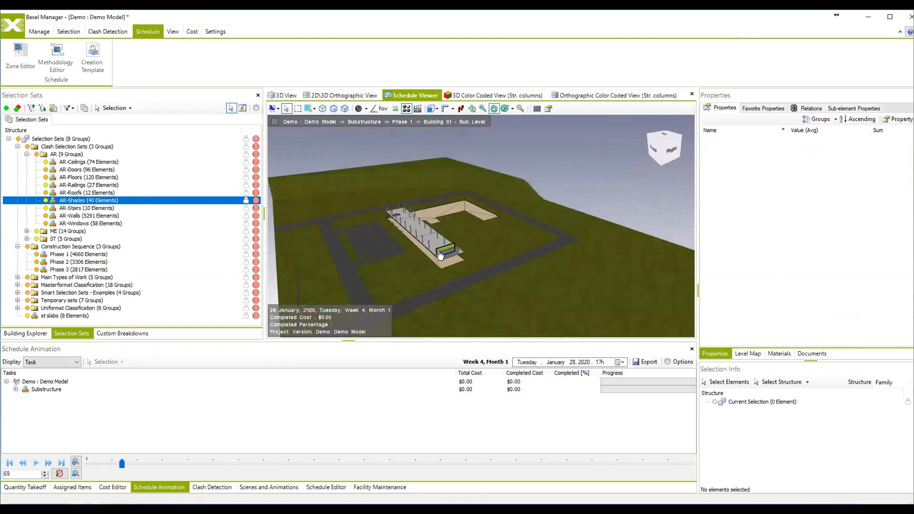
# Switch the Schedule Animation display from tasks to animations
pyautogui.scroll(3, 440, 256)
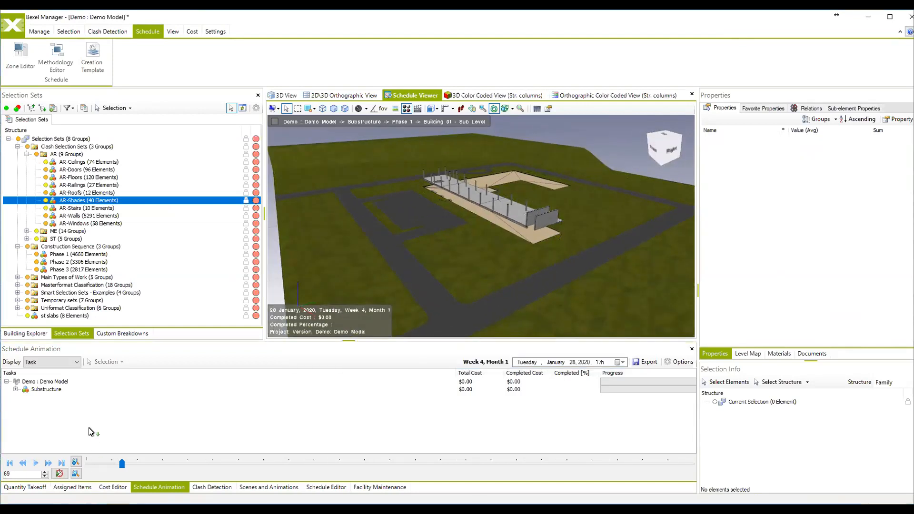
pyautogui.click(52, 362)
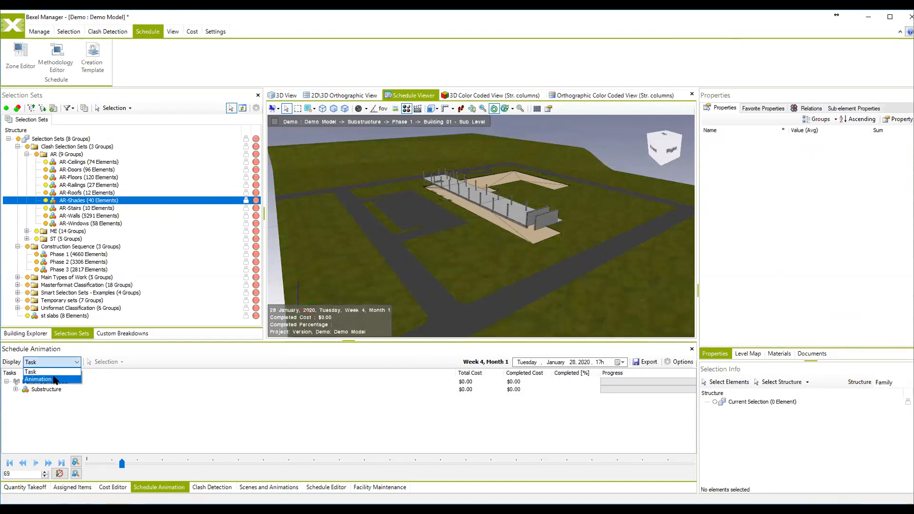
pyautogui.click(55, 380)
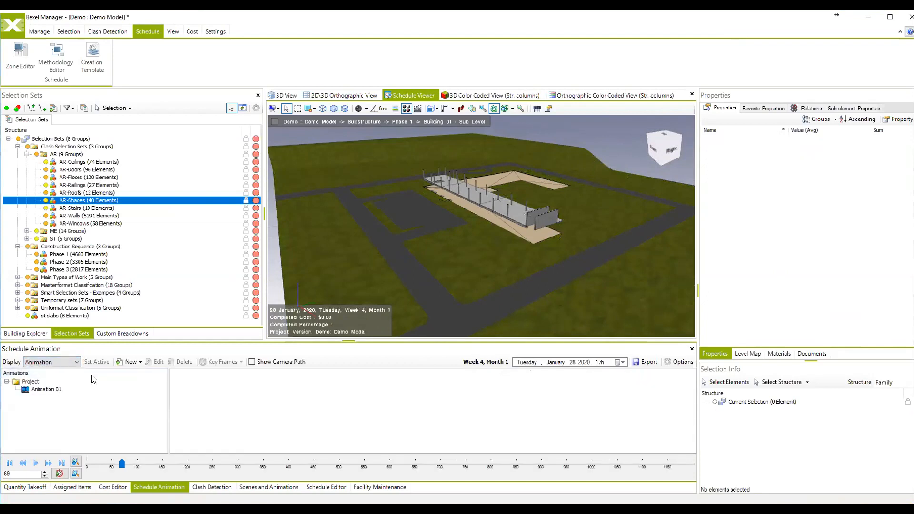
# Frame the building under construction within the surrounding site and create a new animation named 1
pyautogui.moveTo(419, 294); pyautogui.dragTo(385, 299, button='middle')
pyautogui.moveTo(385, 300); pyautogui.dragTo(489, 262, button='right')
pyautogui.scroll(3, 488, 262)
pyautogui.moveTo(489, 262); pyautogui.dragTo(449, 281, button='middle')
pyautogui.moveTo(450, 281); pyautogui.dragTo(462, 244, button='right')
pyautogui.scroll(-2, 478, 252)
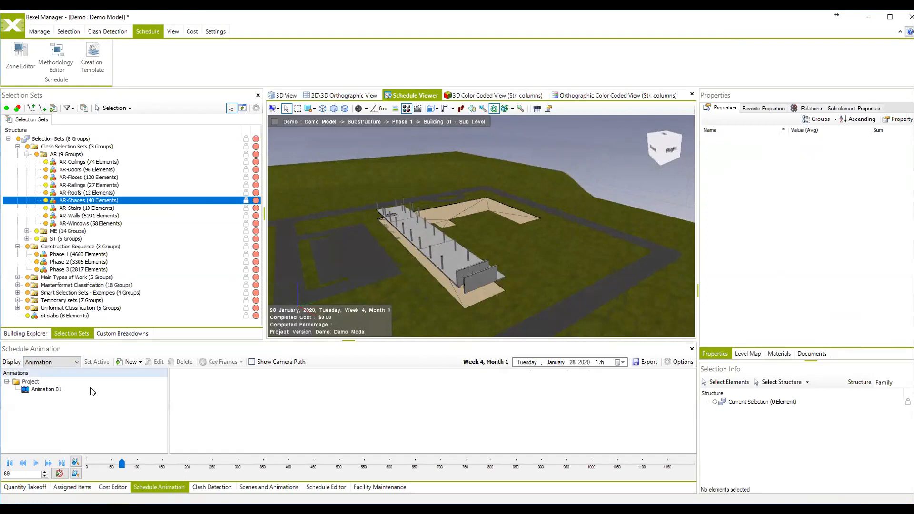
pyautogui.click(129, 361)
pyautogui.click(147, 373)
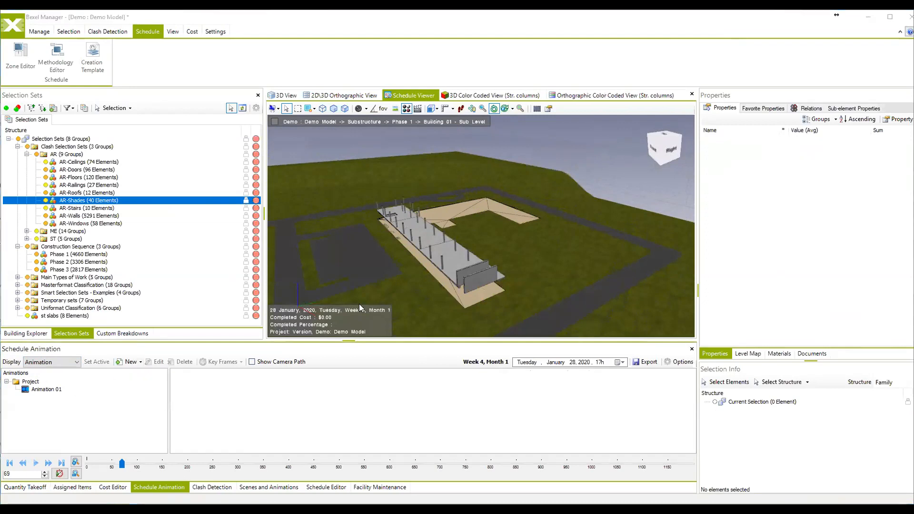
pyautogui.write('1')
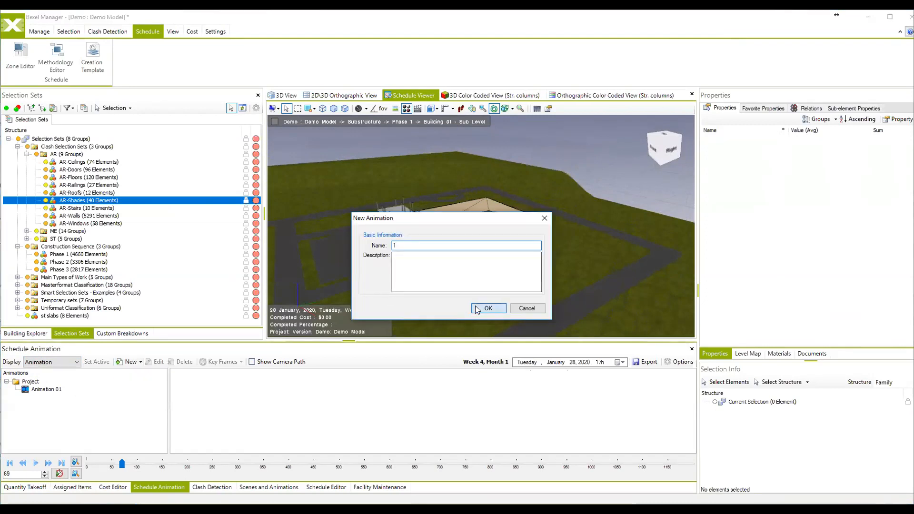
pyautogui.click(488, 308)
# Add a key frame named 1 at frame 0 of animation 1, capturing the current camera view
pyautogui.moveTo(370, 283); pyautogui.dragTo(377, 283)
pyautogui.click(214, 408)
pyautogui.rightClick(215, 412)
pyautogui.click(241, 412)
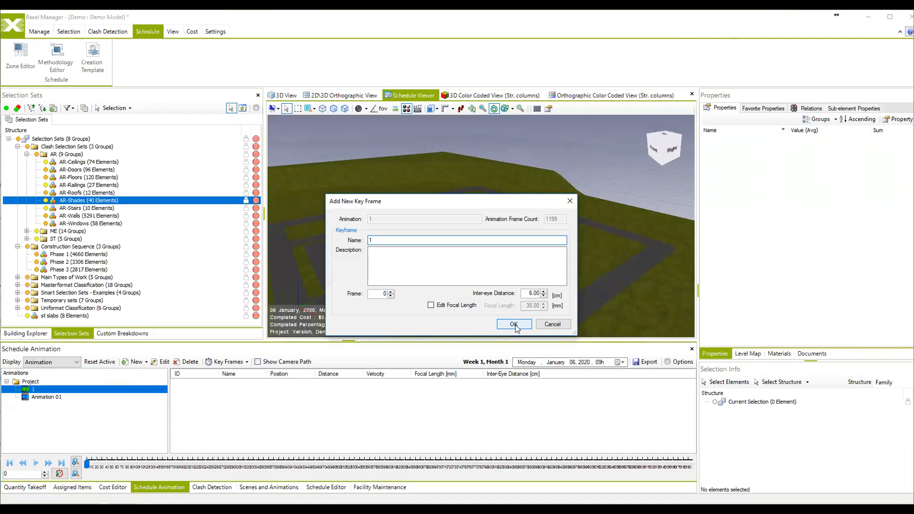
pyautogui.click(513, 324)
# Add a key frame named 2 at frame 706, with the camera turned to view the building from another side
pyautogui.moveTo(562, 305); pyautogui.dragTo(491, 314)
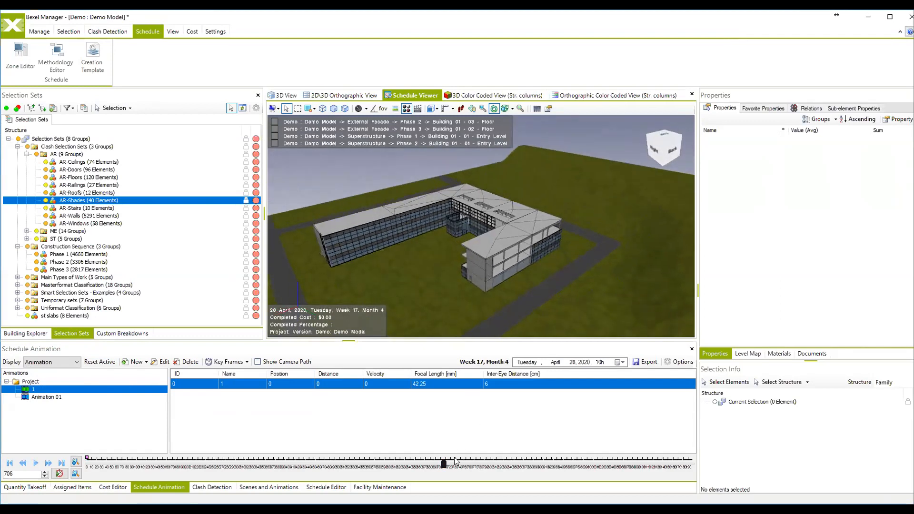
pyautogui.rightClick(455, 411)
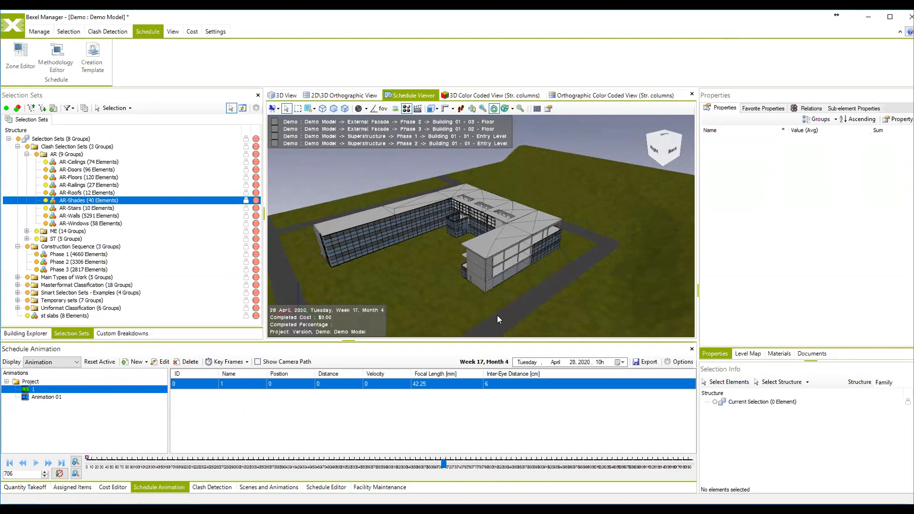
pyautogui.write('2')
pyautogui.press('Return')
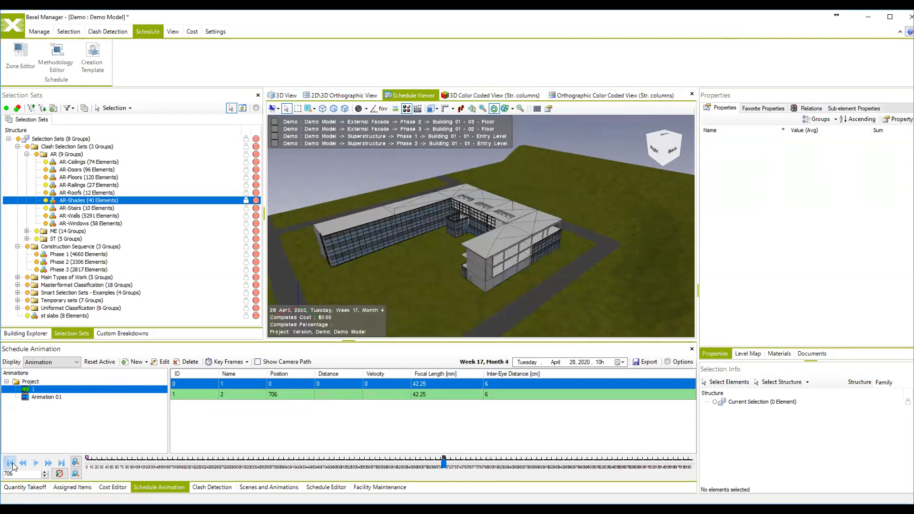
# Play animation 1 from its first frame, stop it at 18 March 2020, and check the animation export settings
pyautogui.click(10, 463)
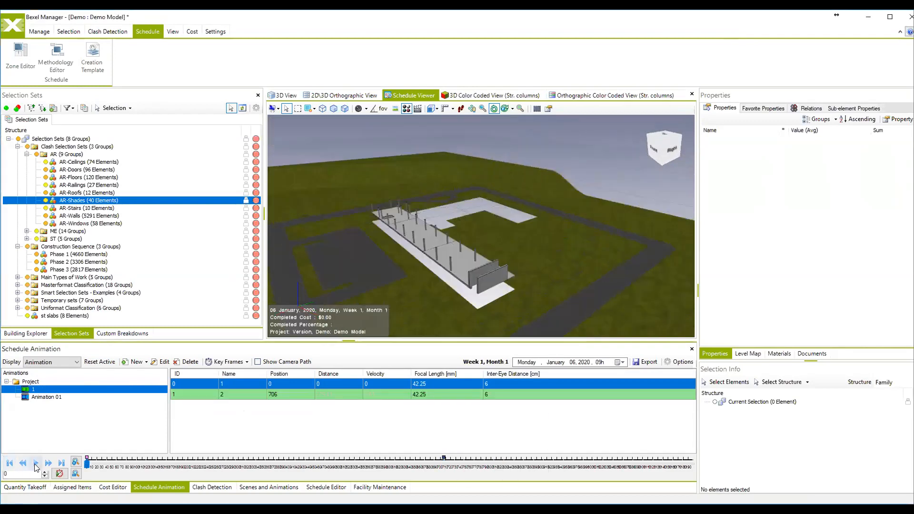
pyautogui.click(10, 464)
pyautogui.scroll(-3, 370, 279)
pyautogui.scroll(1, 420, 251)
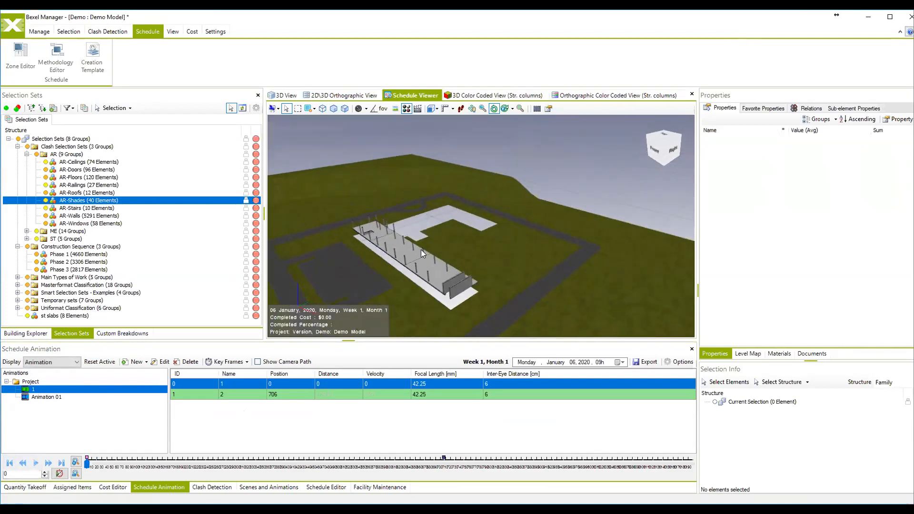
pyautogui.click(36, 463)
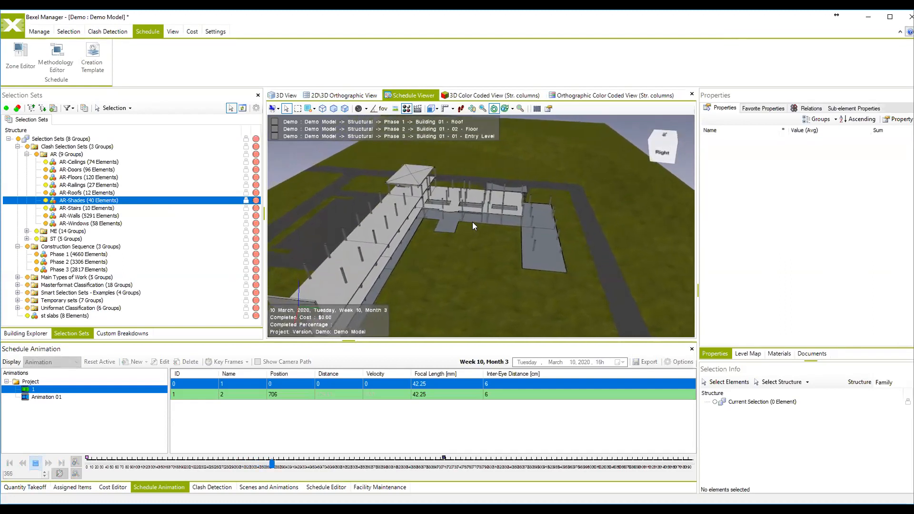
pyautogui.click(35, 463)
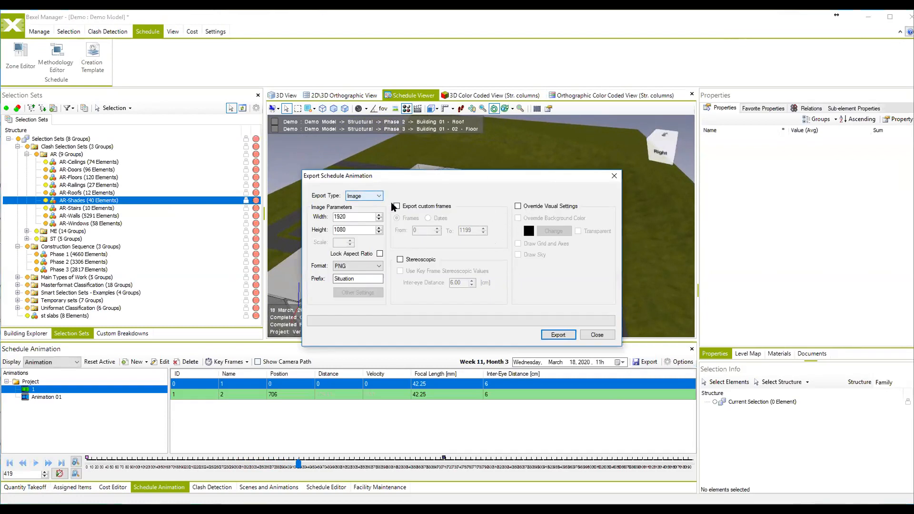
pyautogui.click(598, 335)
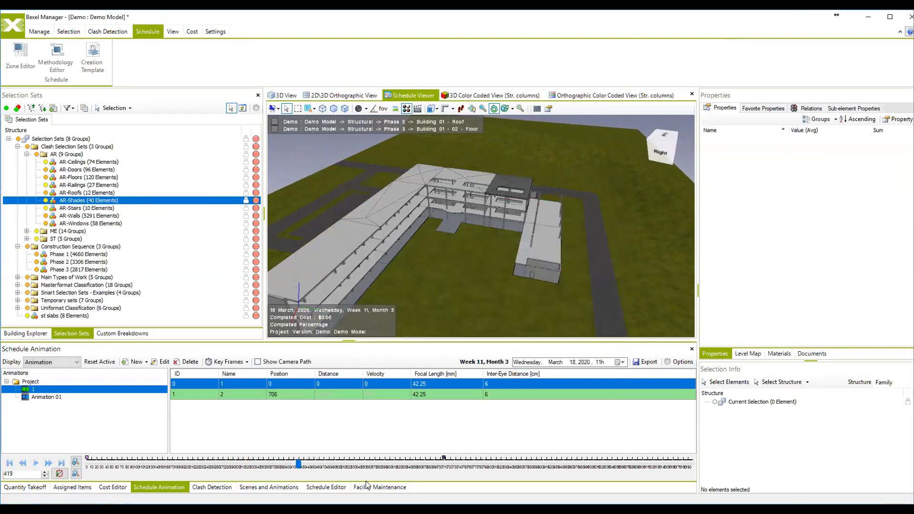
# Show an enlarged Schedule Editor and review the task structure of the schedule named new
pyautogui.click(325, 487)
pyautogui.moveTo(452, 339); pyautogui.dragTo(452, 301)
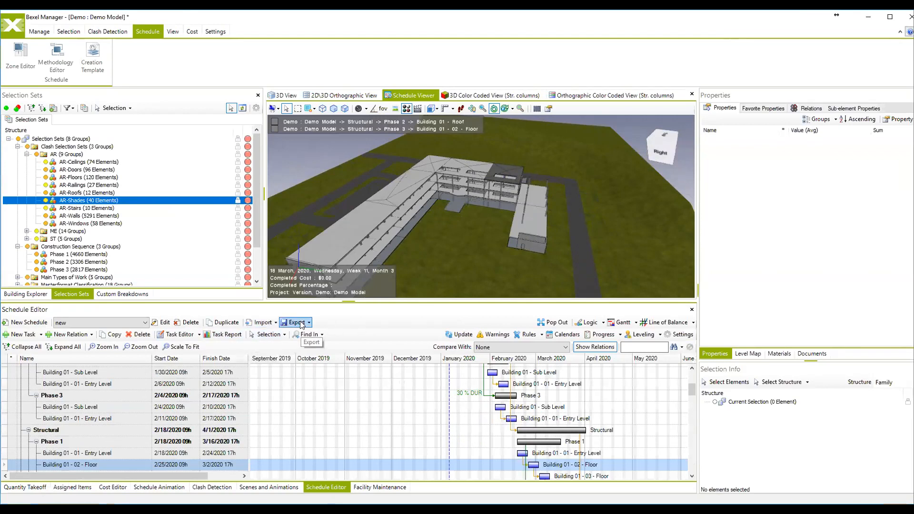
pyautogui.moveTo(441, 241); pyautogui.dragTo(519, 221, button='middle')
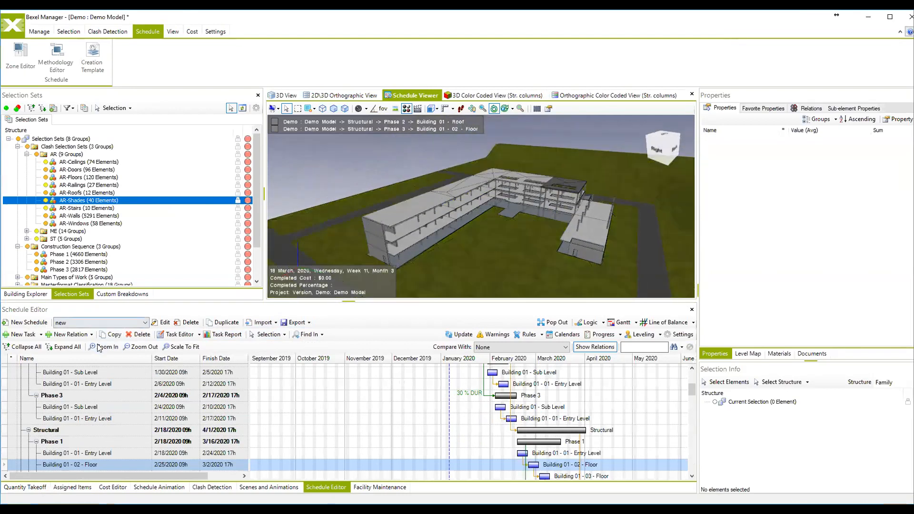
pyautogui.scroll(-1, 116, 417)
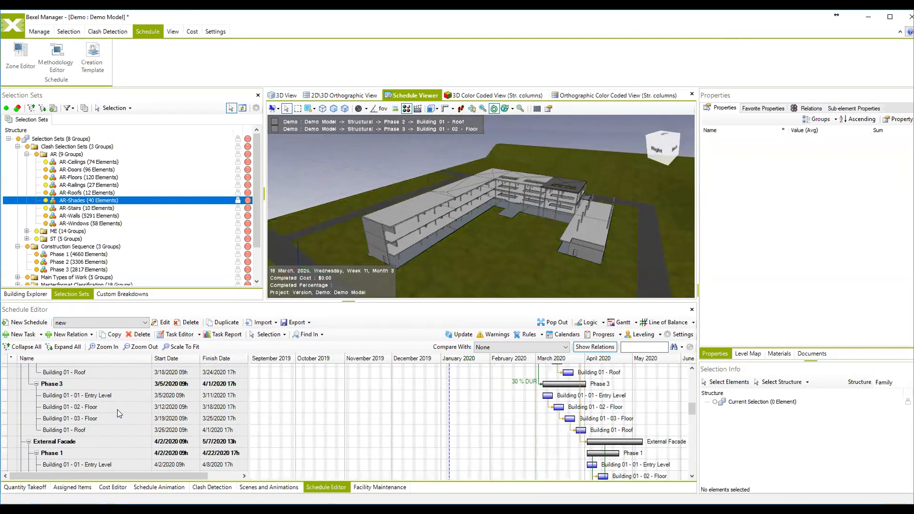
pyautogui.scroll(-1, 117, 409)
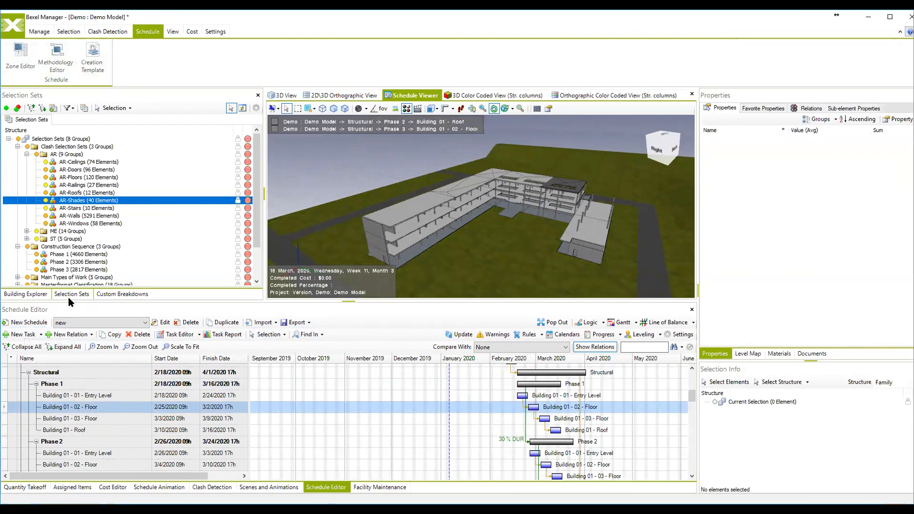
# Create a new schedule named 1, keeping the preselected auto-assigned cost version
pyautogui.click(28, 323)
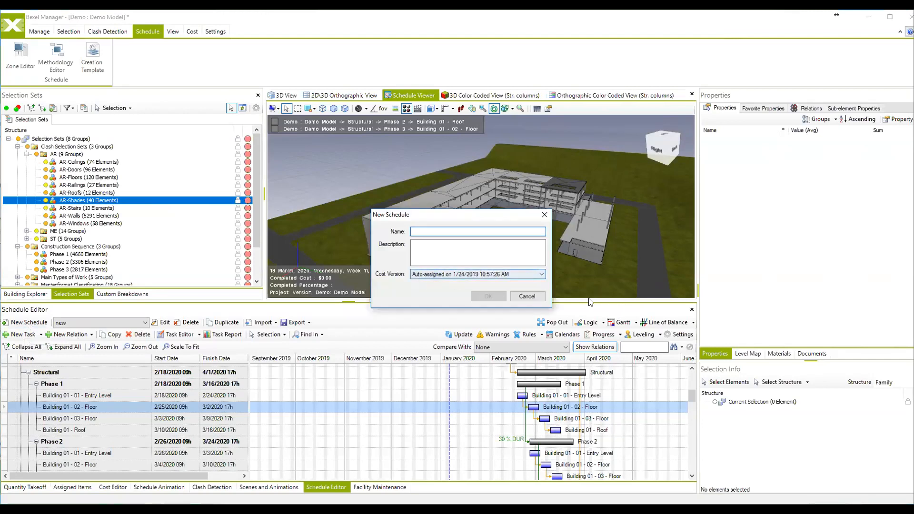
pyautogui.write('1')
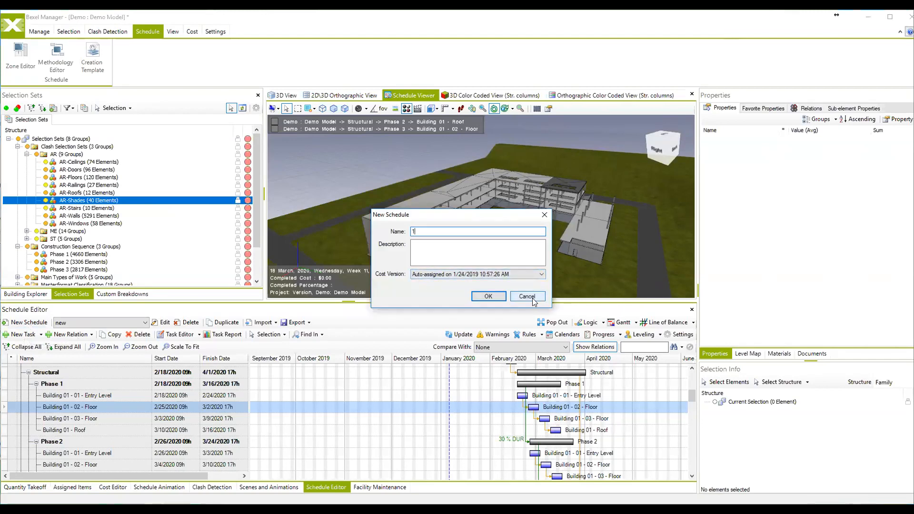
pyautogui.click(489, 296)
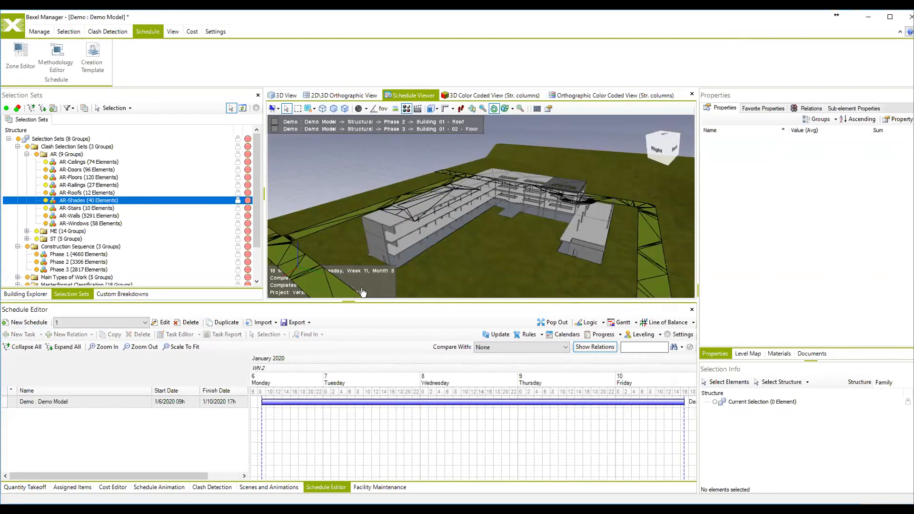
# Start a new schedule creation template named tem1
pyautogui.click(95, 56)
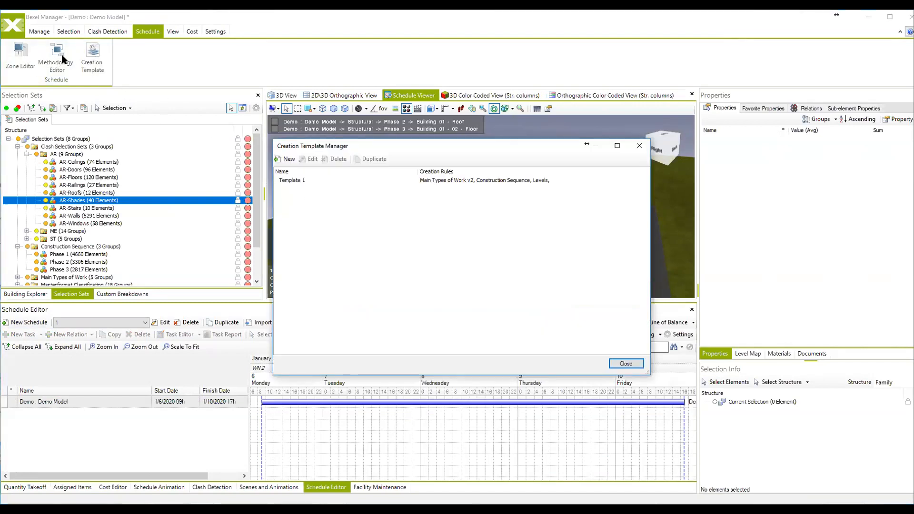
pyautogui.click(289, 160)
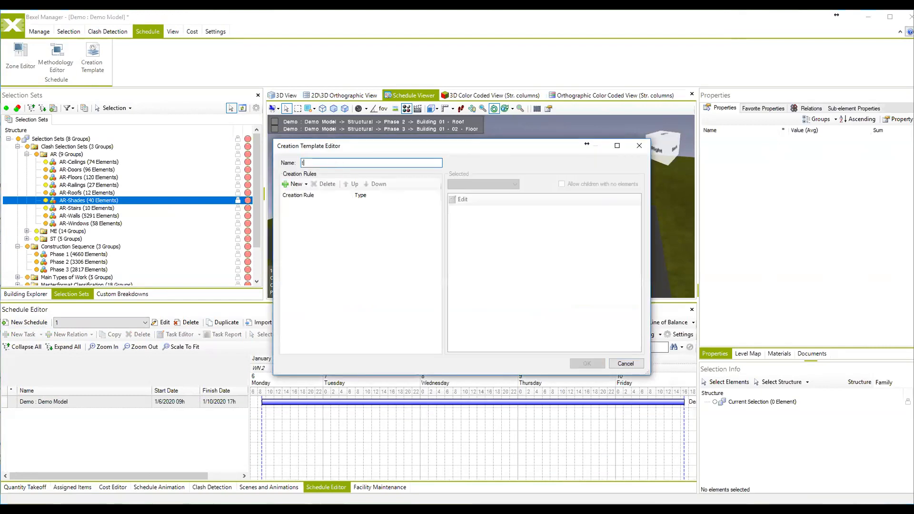
pyautogui.write('tem1')
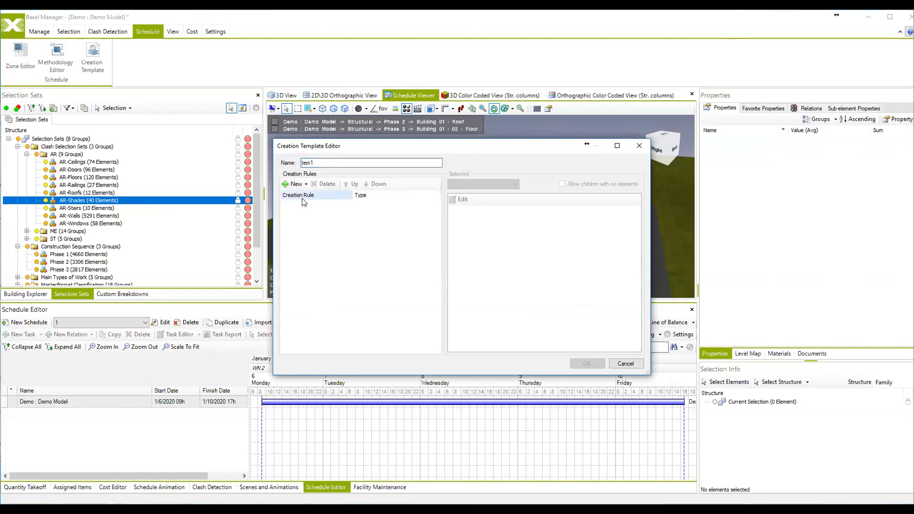
# Add a Reference Children Based creation rule to the template that uses the zone item Main Types of Work
pyautogui.click(303, 184)
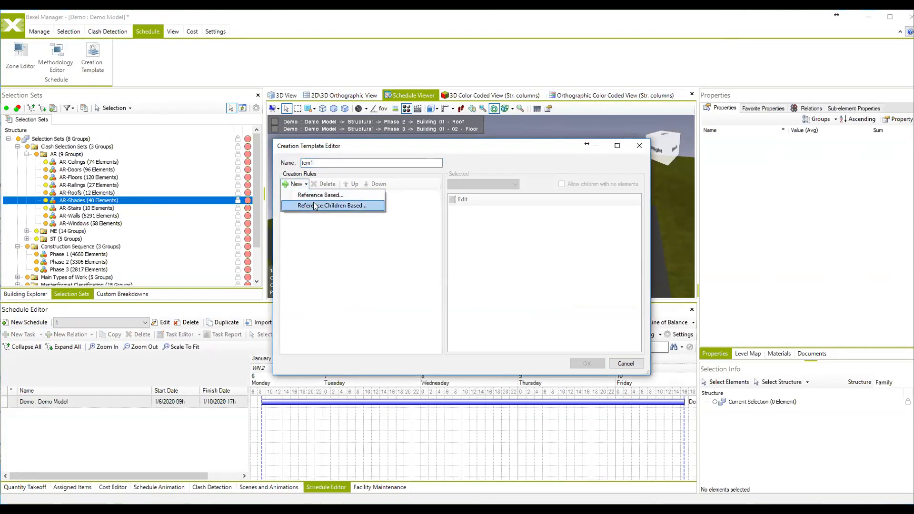
pyautogui.click(327, 206)
pyautogui.click(390, 167)
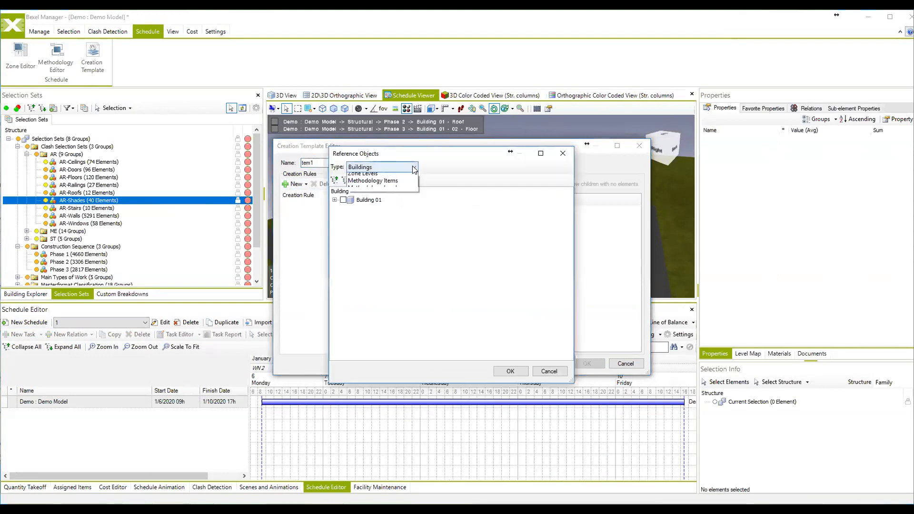
pyautogui.click(374, 199)
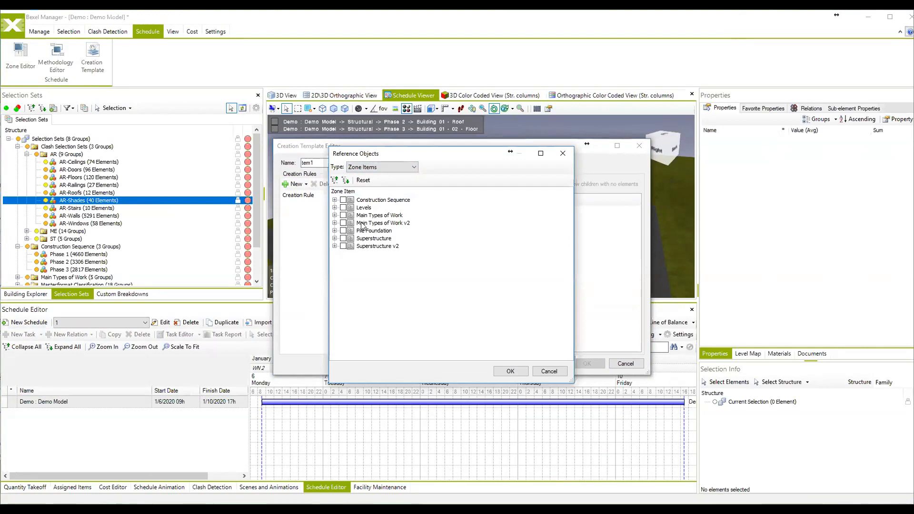
pyautogui.click(343, 215)
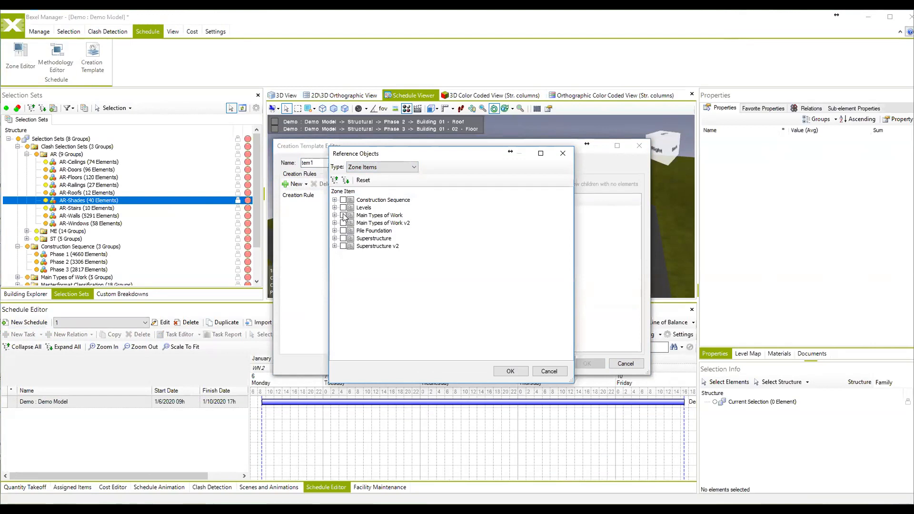
pyautogui.click(517, 374)
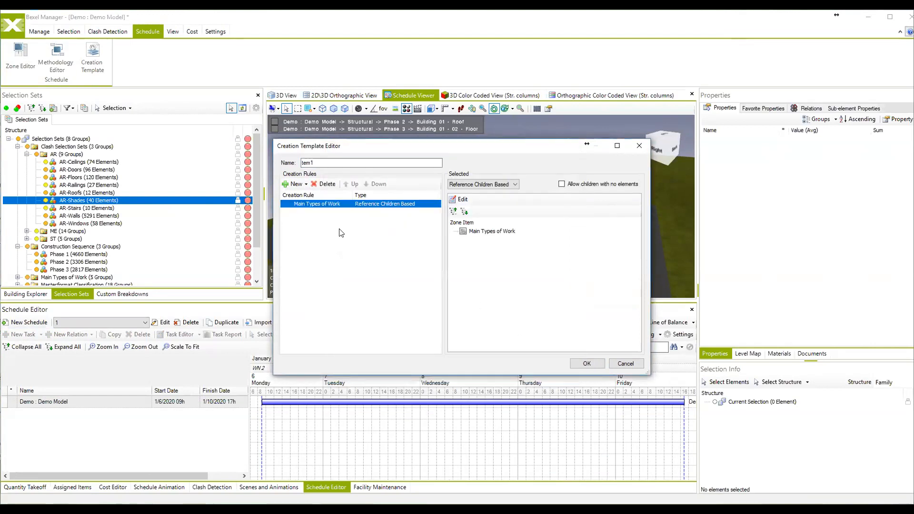
# Add a second Reference Children Based creation rule that uses the zone item Levels
pyautogui.click(298, 183)
pyautogui.click(318, 204)
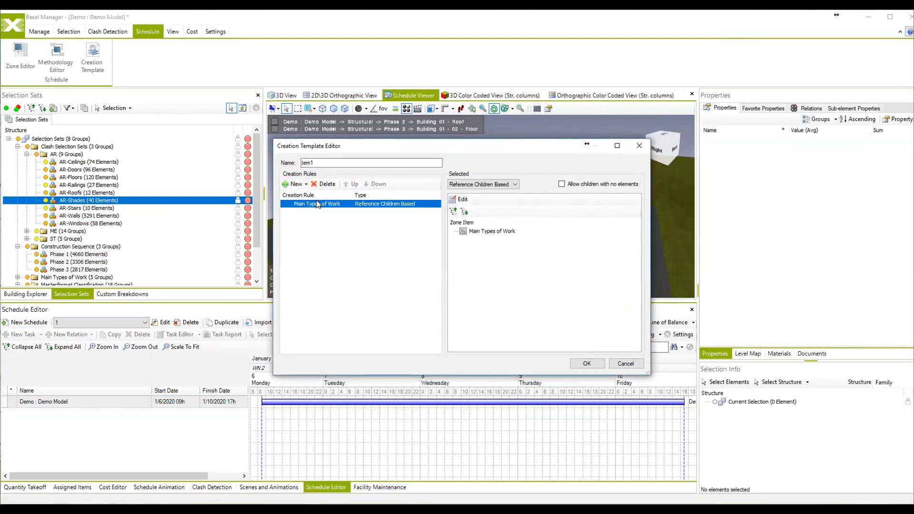
pyautogui.click(343, 208)
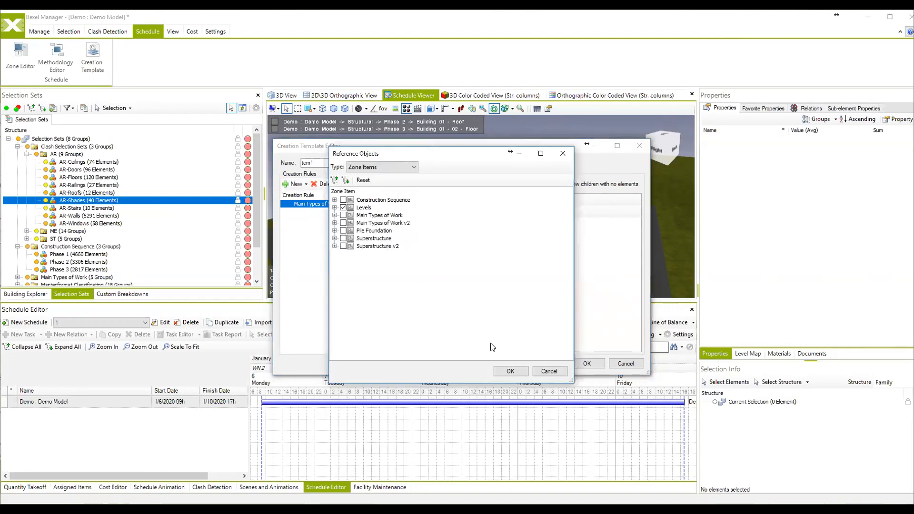
pyautogui.click(511, 371)
# Browse the zone items and selection sets available as reference objects for a third Reference Children Based rule
pyautogui.click(305, 184)
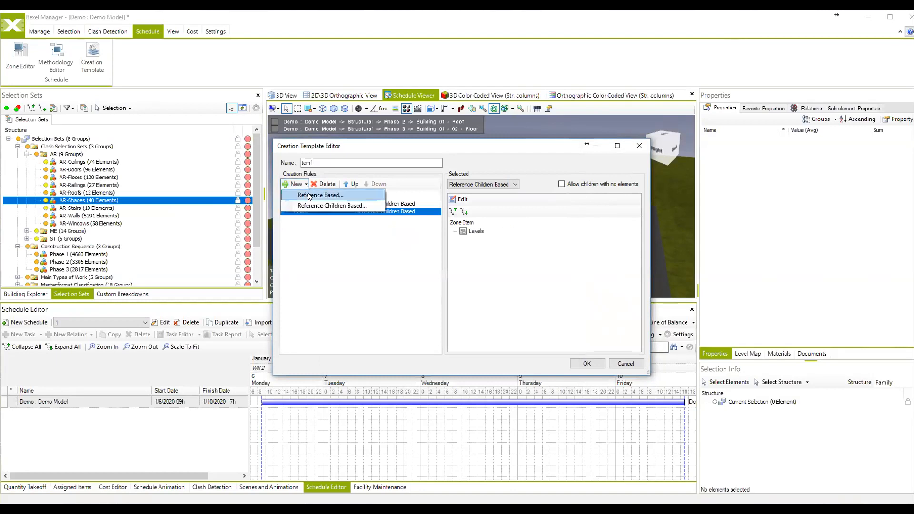
pyautogui.click(315, 205)
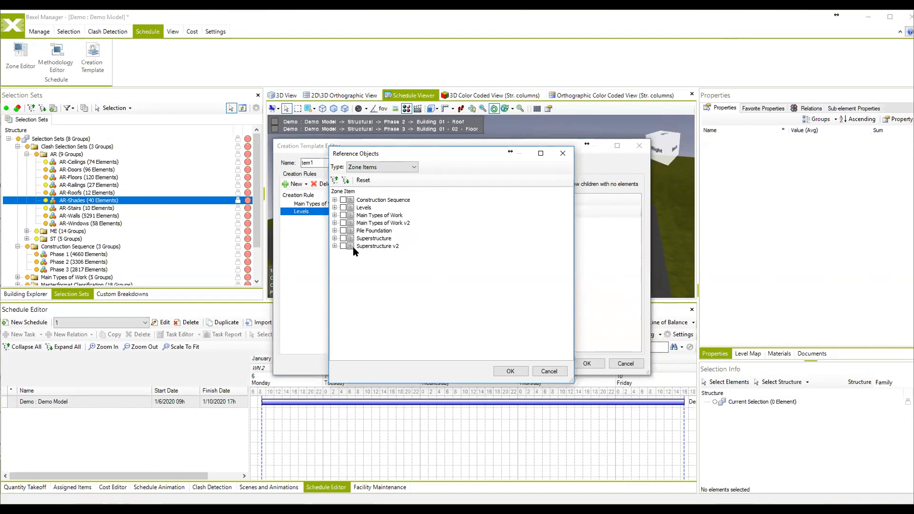
pyautogui.click(334, 223)
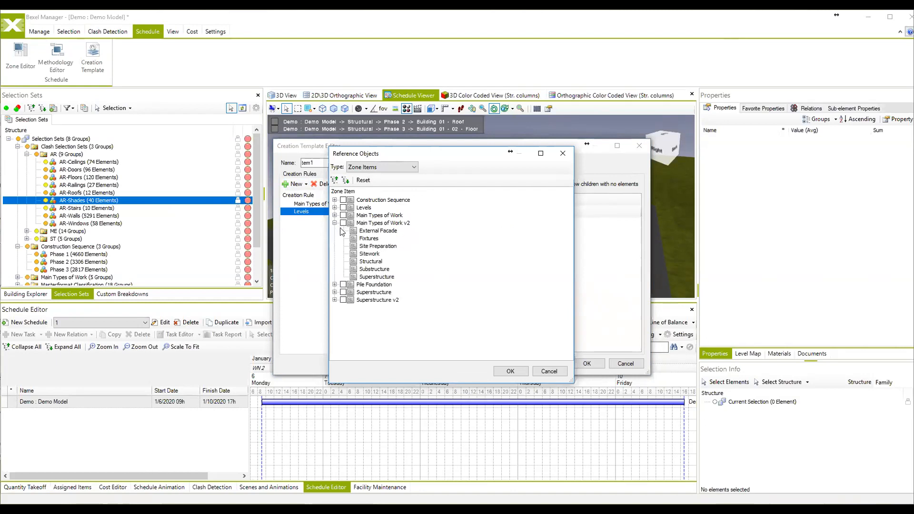
pyautogui.click(334, 216)
pyautogui.click(335, 207)
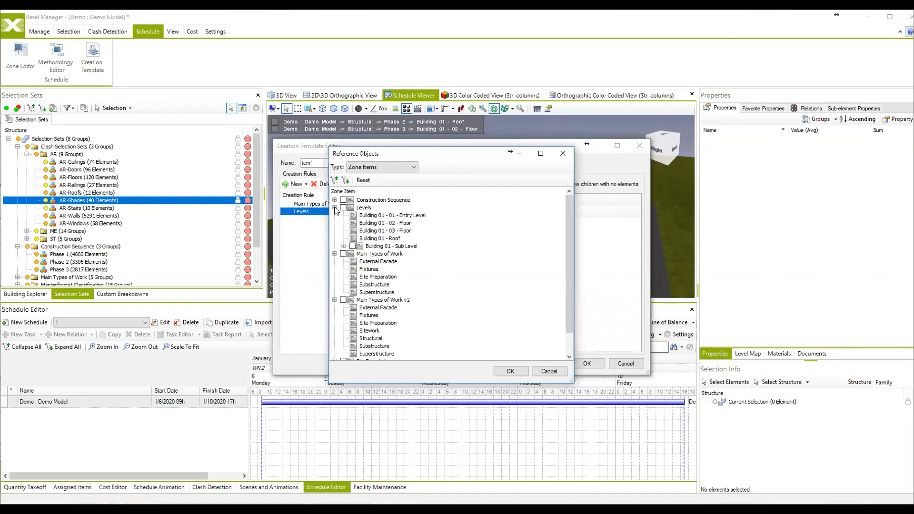
pyautogui.scroll(-1, 438, 304)
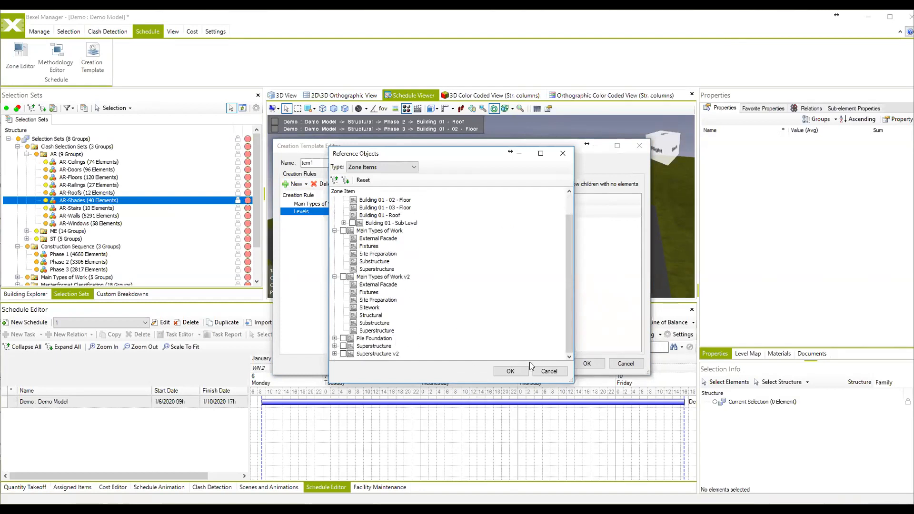
pyautogui.click(408, 167)
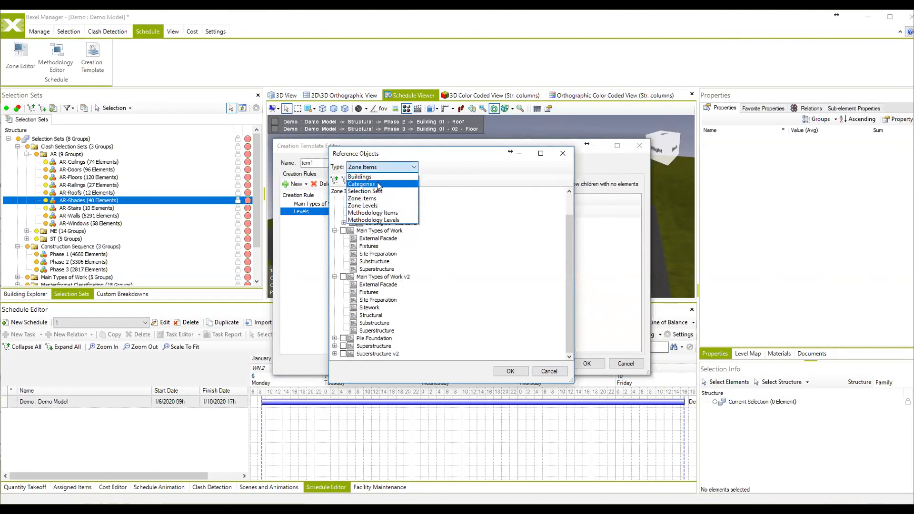
pyautogui.click(371, 191)
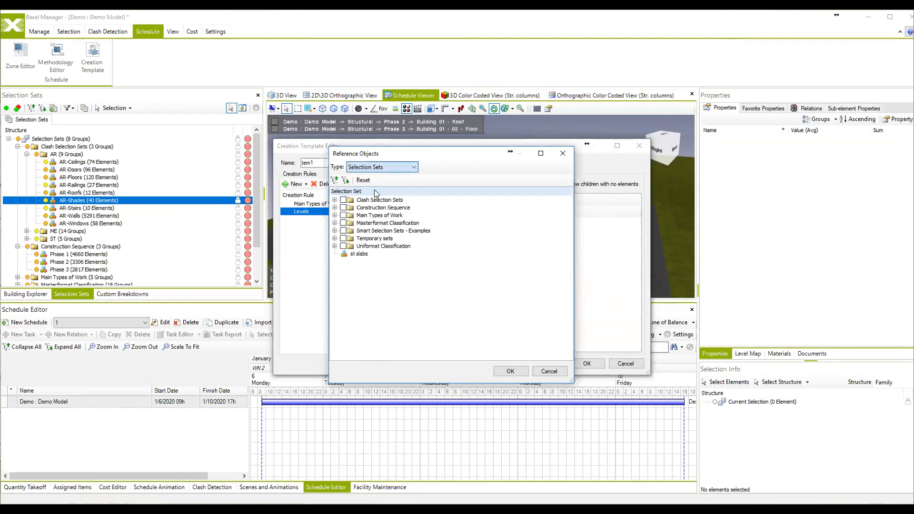
pyautogui.click(335, 208)
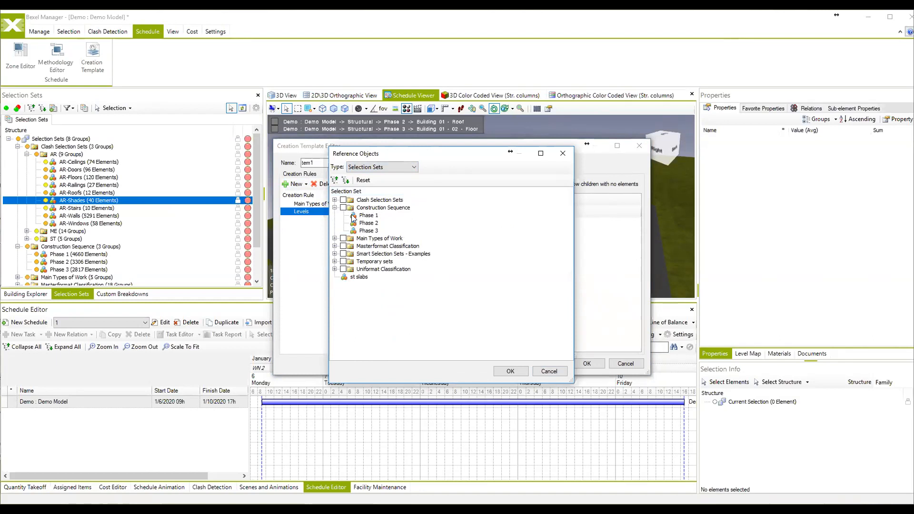
# Save the tem1 creation template with its two rules and close the template manager
pyautogui.click(592, 364)
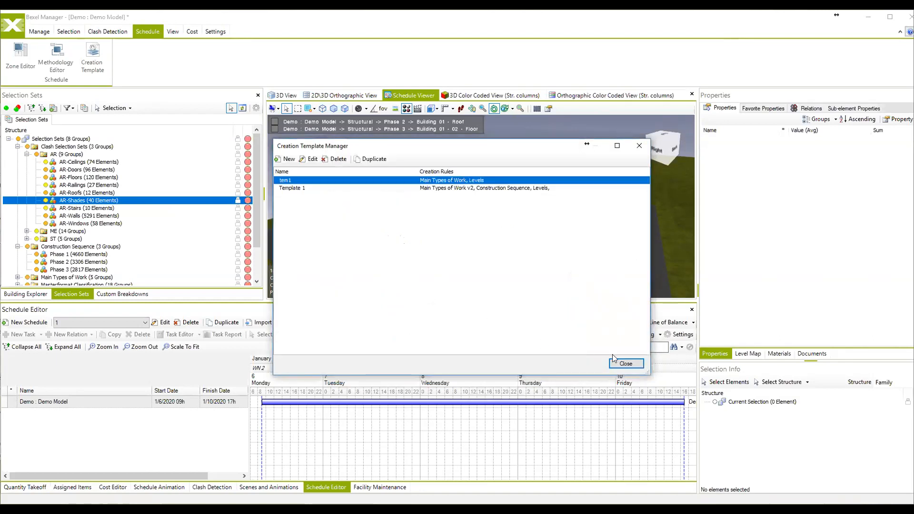
pyautogui.click(626, 364)
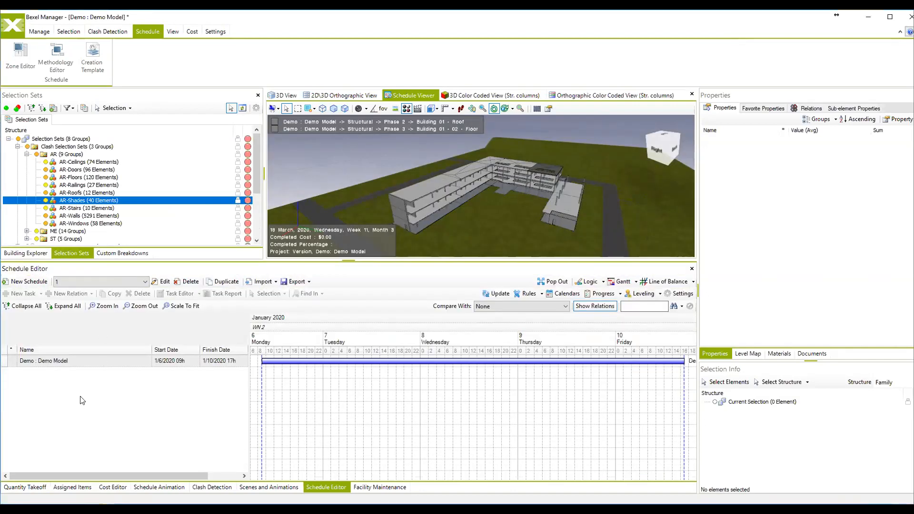
# Generate tasks under the Demo Model task with the Creation Wizard, using the creation template tem1
pyautogui.rightClick(52, 362)
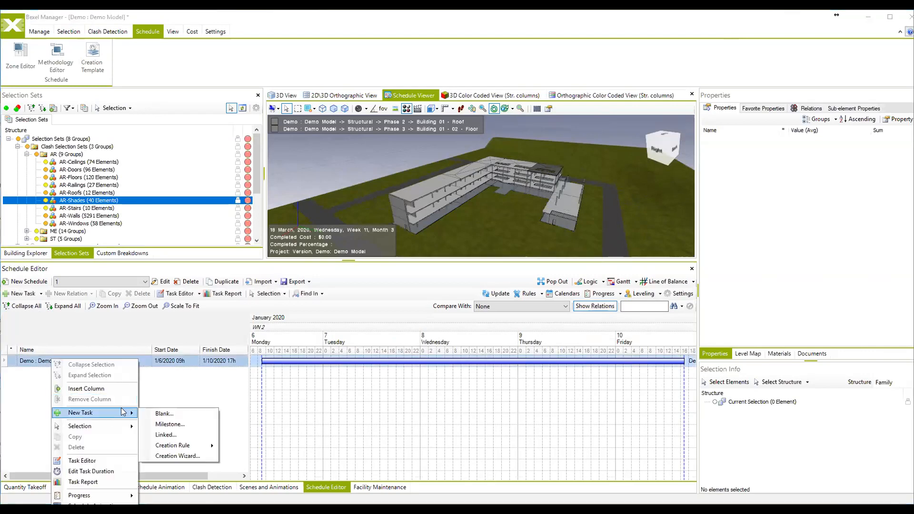
pyautogui.moveTo(124, 412)
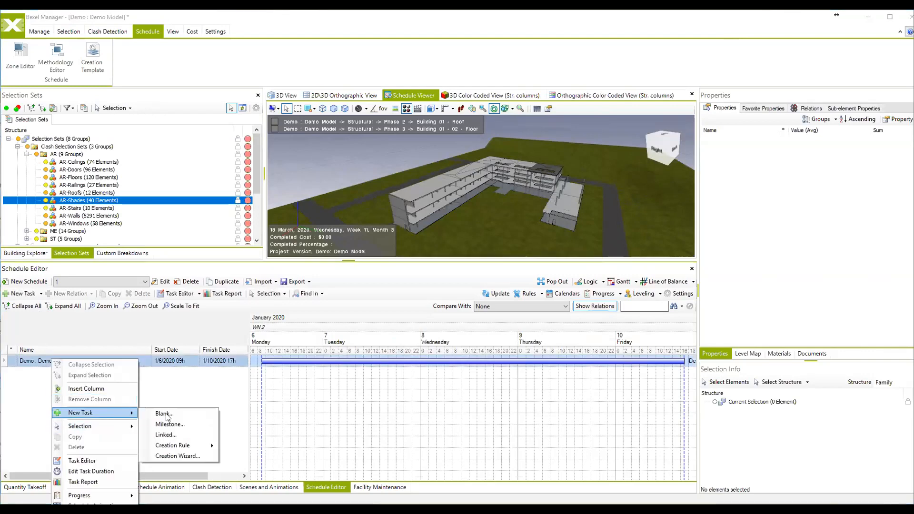
pyautogui.click(175, 456)
pyautogui.click(422, 173)
pyautogui.click(431, 194)
pyautogui.click(356, 209)
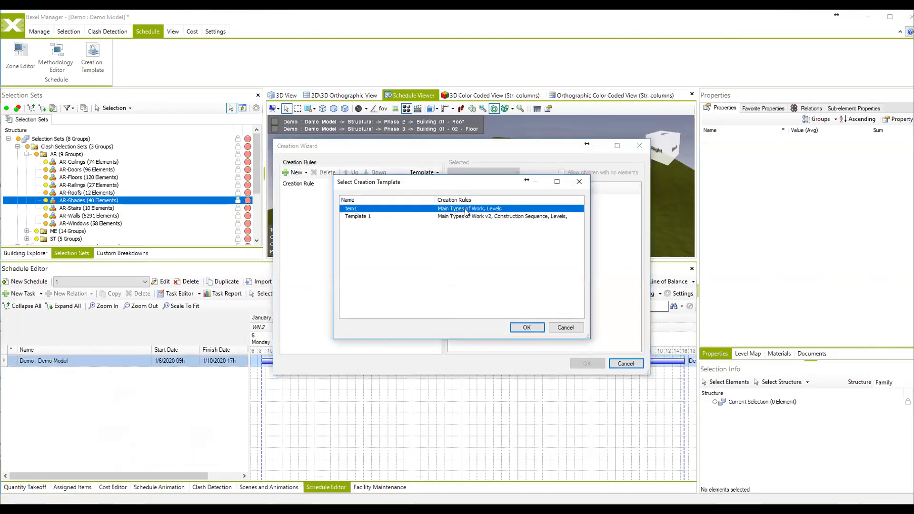
pyautogui.click(526, 328)
pyautogui.click(587, 363)
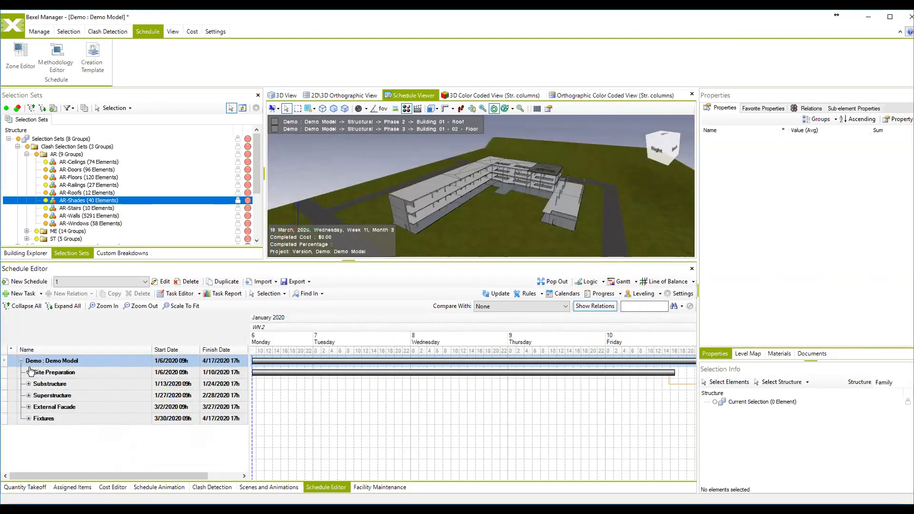
# Expand the Site Preparation, Substructure and Superstructure tasks and examine their subtasks and Gantt bars
pyautogui.click(28, 372)
pyautogui.click(29, 383)
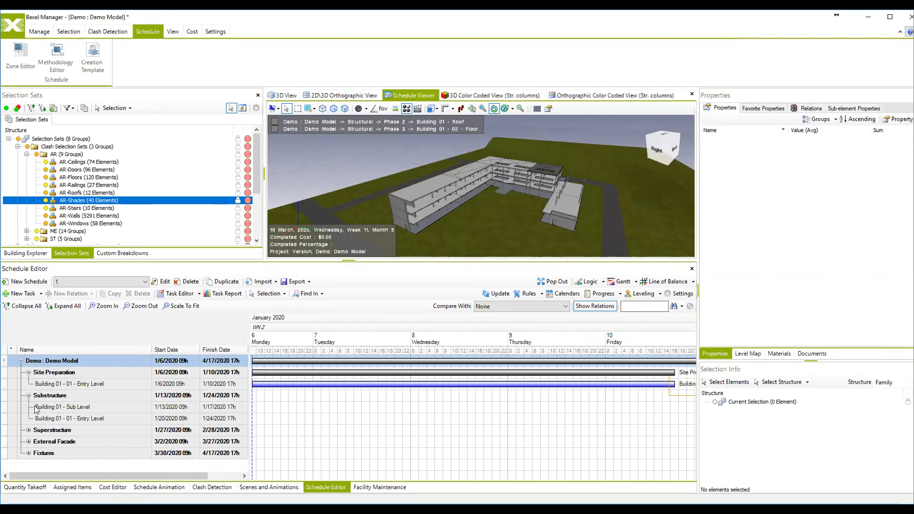
pyautogui.click(29, 429)
pyautogui.keyDown('ctrl'); pyautogui.scroll(-3, 472, 376); pyautogui.keyUp('ctrl')
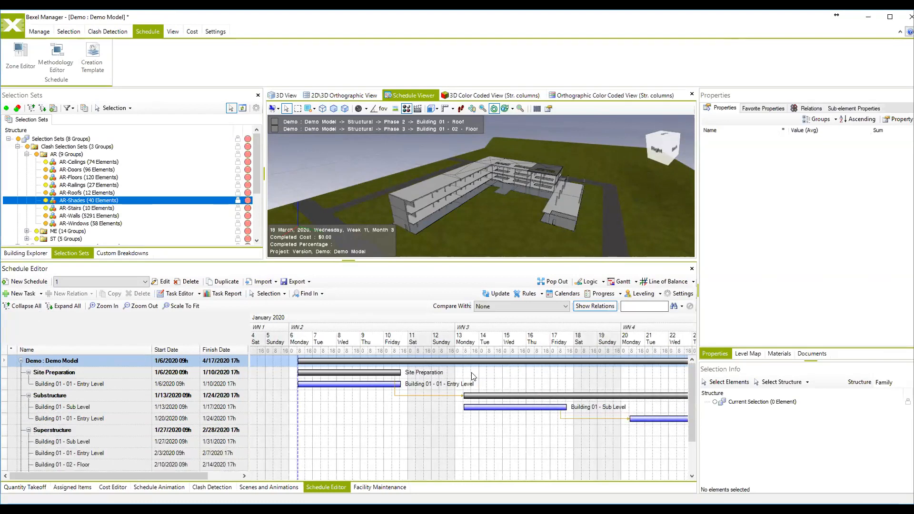
pyautogui.keyDown('ctrl'); pyautogui.scroll(-4, 473, 376); pyautogui.keyUp('ctrl')
pyautogui.scroll(-2, 514, 406)
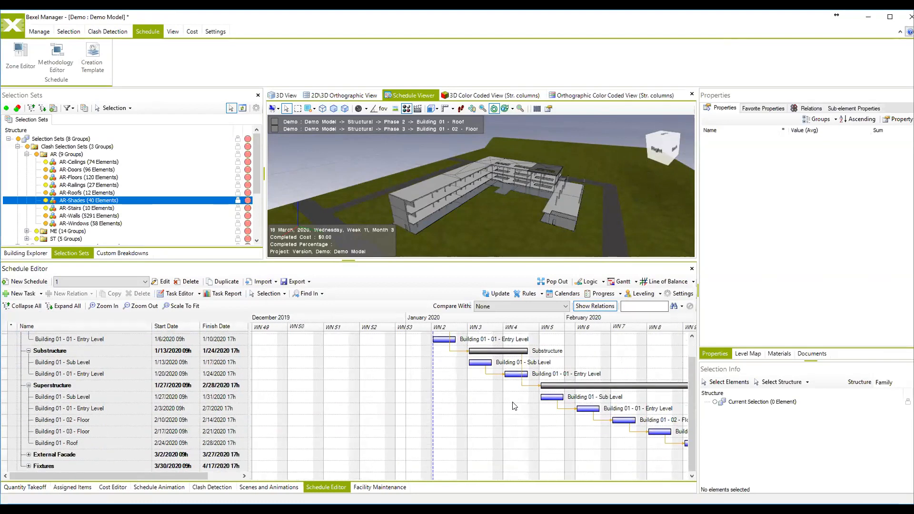
pyautogui.keyDown('ctrl'); pyautogui.scroll(-3, 518, 406); pyautogui.keyUp('ctrl')
pyautogui.keyDown('ctrl'); pyautogui.scroll(3, 526, 405); pyautogui.keyUp('ctrl')
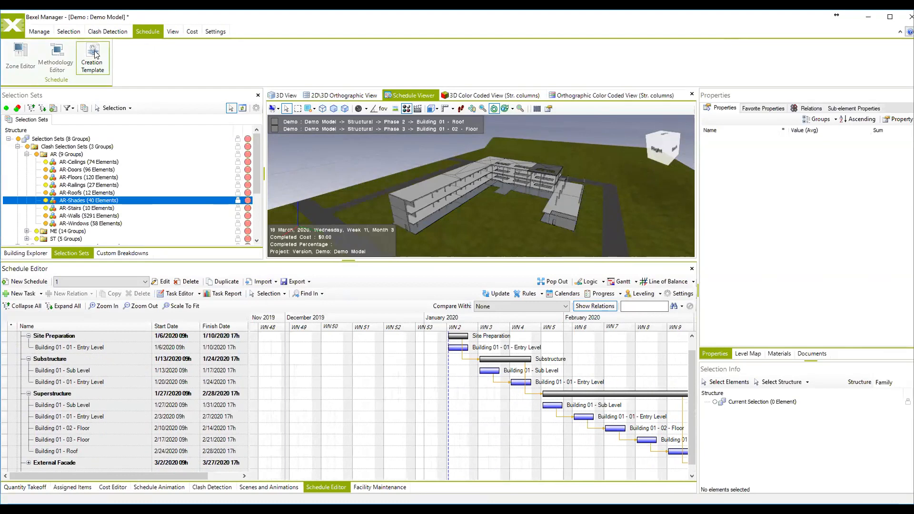
pyautogui.moveTo(505, 187); pyautogui.dragTo(510, 196, button='middle')
pyautogui.moveTo(511, 196); pyautogui.dragTo(471, 192)
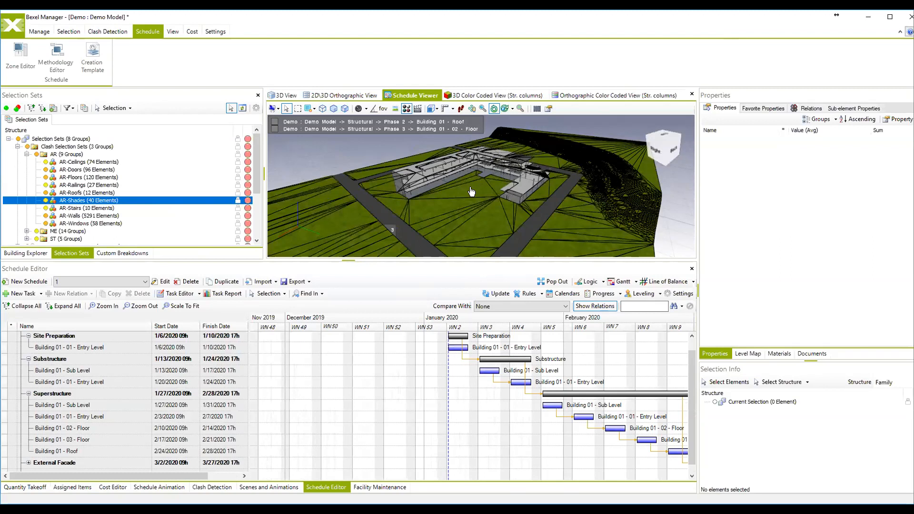
pyautogui.moveTo(471, 191); pyautogui.dragTo(480, 203)
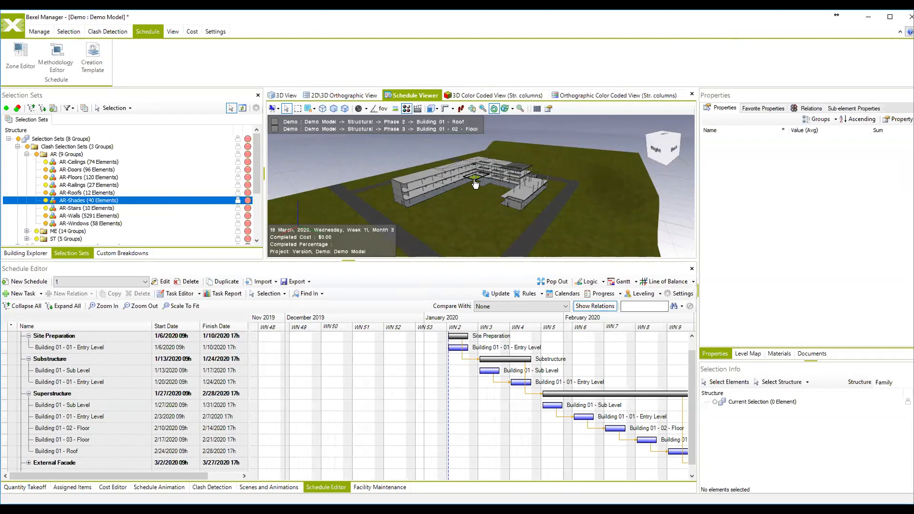
pyautogui.scroll(-1, 32, 400)
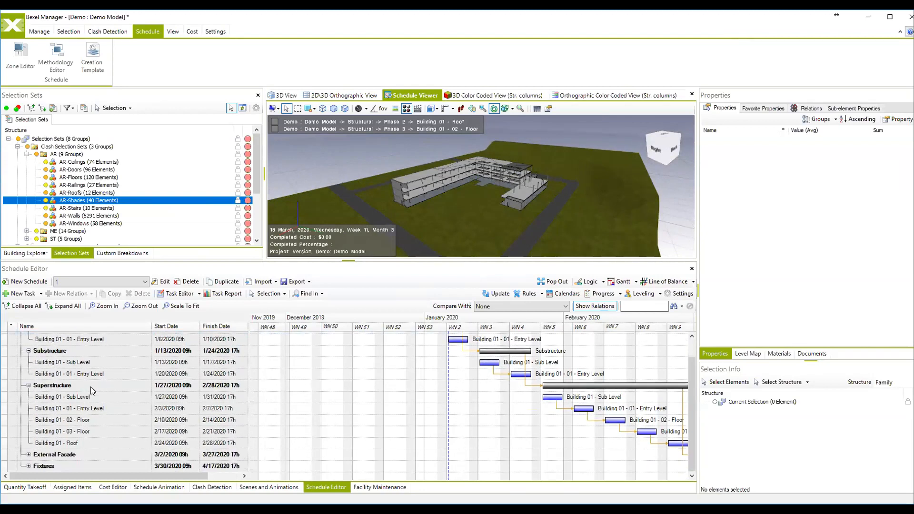
pyautogui.scroll(2, 91, 388)
pyautogui.scroll(-2, 90, 393)
pyautogui.scroll(1, 84, 395)
pyautogui.scroll(-1, 84, 396)
pyautogui.scroll(2, 83, 406)
pyautogui.scroll(-2, 101, 403)
pyautogui.scroll(1, 98, 396)
pyautogui.moveTo(459, 183); pyautogui.dragTo(507, 184, button='middle')
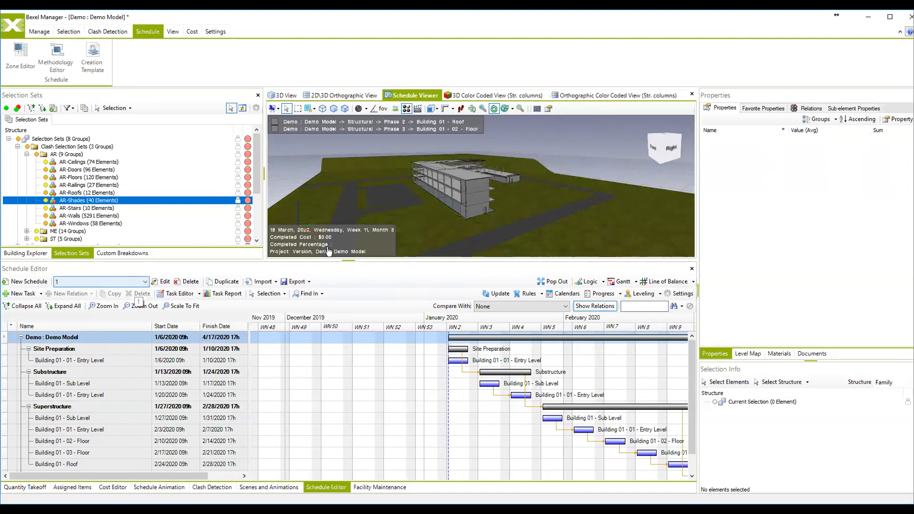
# Switch the displayed schedule to Sample Schedule and enlarge the 3D viewer area above it
pyautogui.click(137, 283)
pyautogui.click(76, 291)
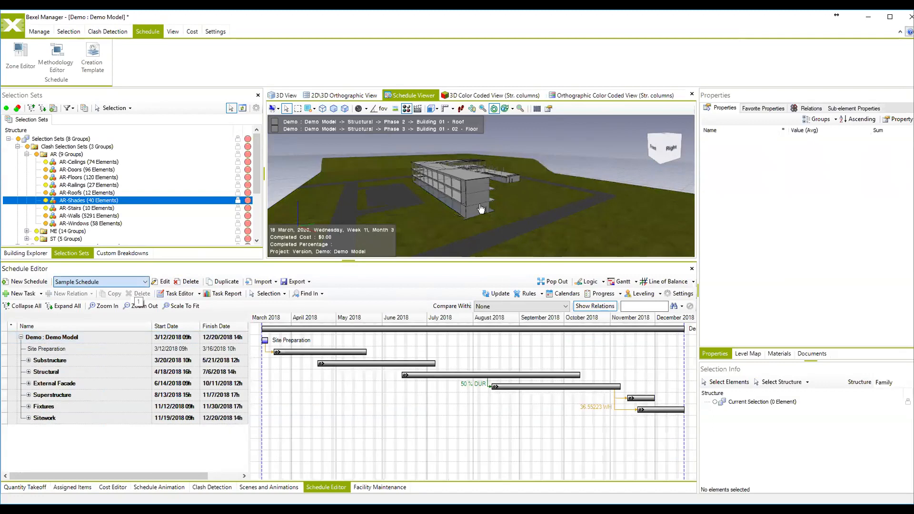
pyautogui.moveTo(474, 260); pyautogui.dragTo(329, 332)
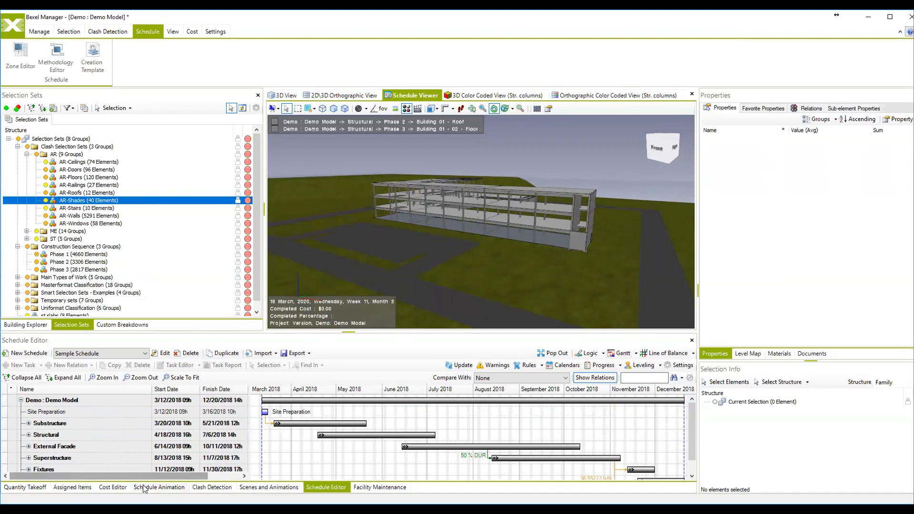
pyautogui.click(159, 487)
pyautogui.click(112, 487)
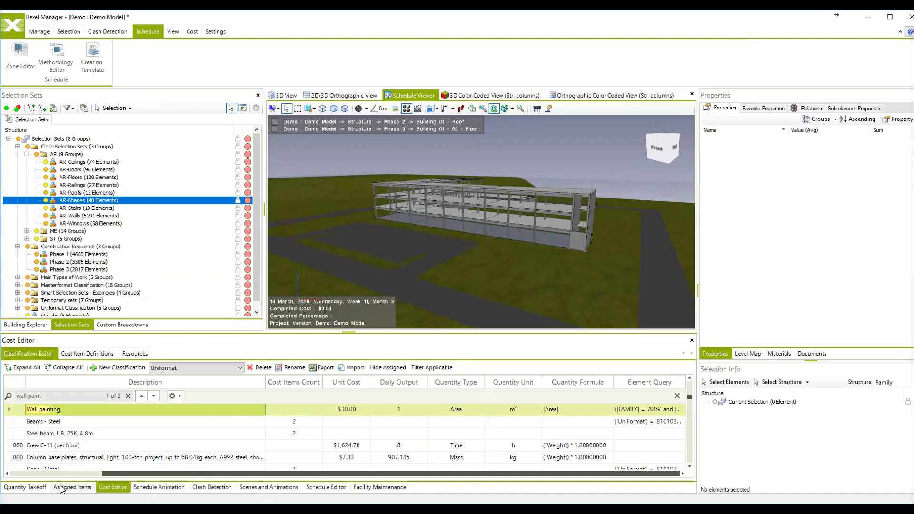
pyautogui.click(326, 487)
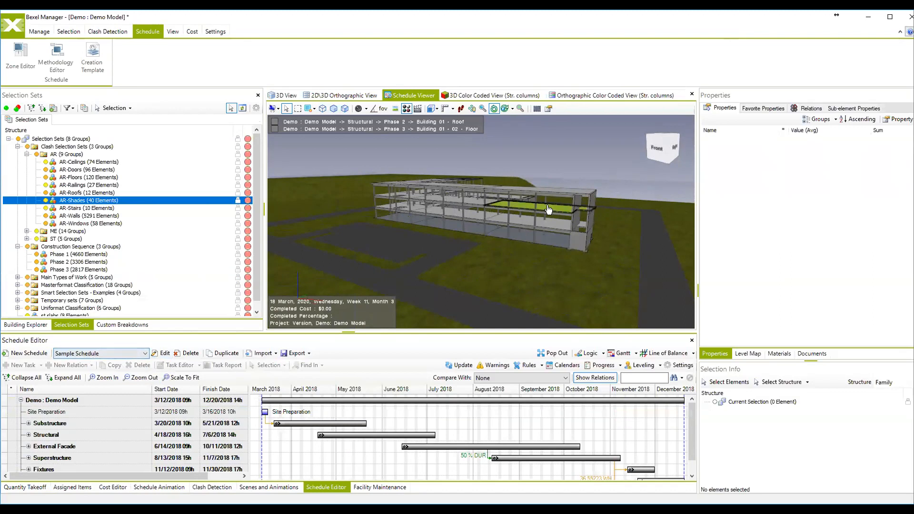
pyautogui.moveTo(547, 215); pyautogui.dragTo(301, 323)
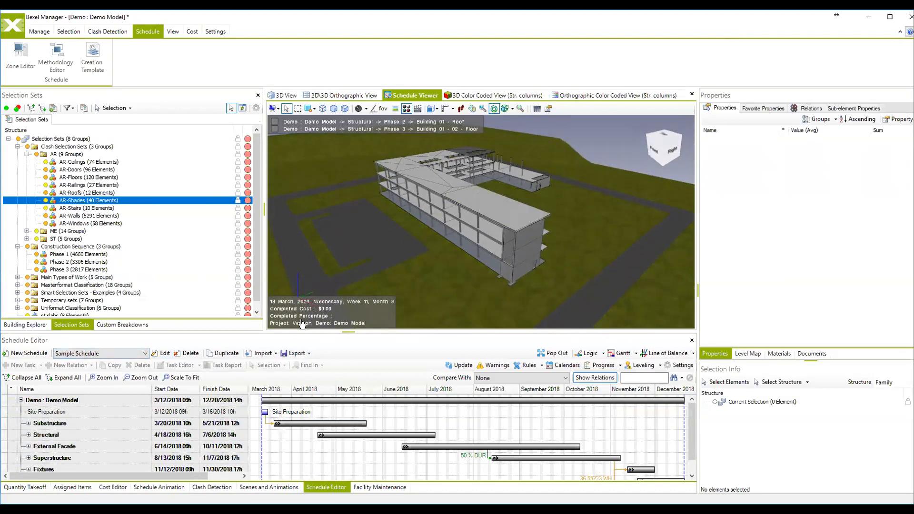
# Edit Sample Schedule's settings and confirm them with the cost version auto-assigned on 10/23/2018 12:18:03 AM
pyautogui.click(162, 353)
pyautogui.click(541, 274)
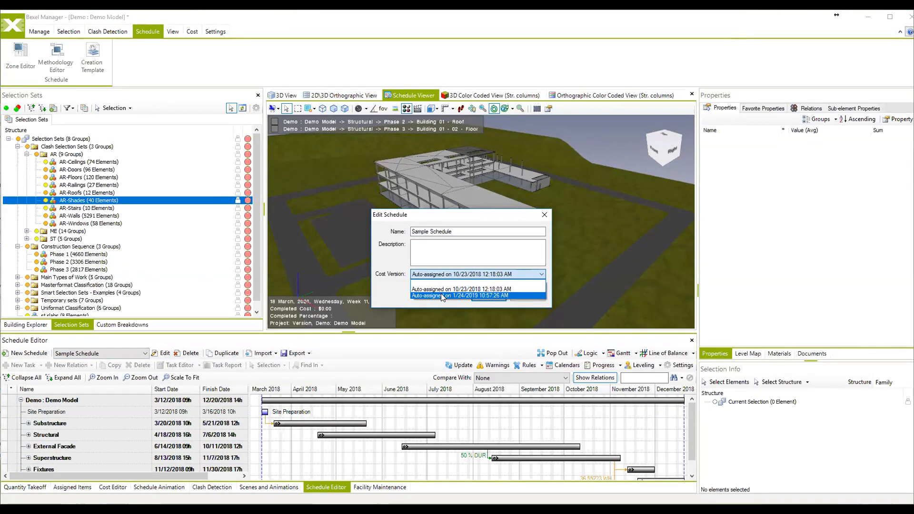
pyautogui.click(441, 296)
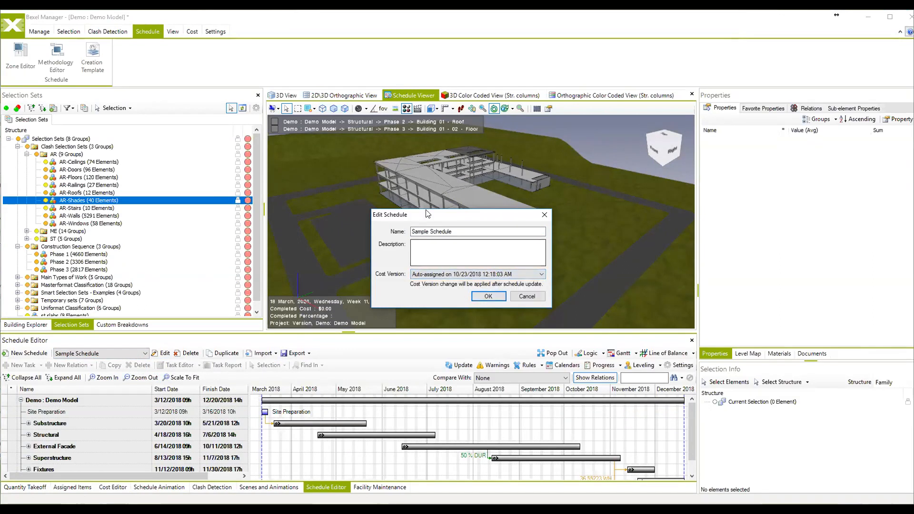
pyautogui.click(488, 296)
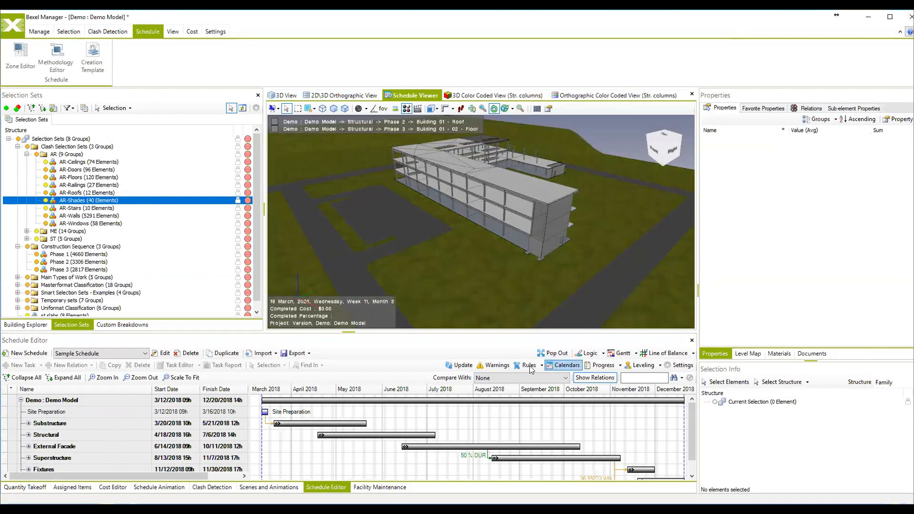
# Run the schedule update for Sample Schedule and dismiss the completion message
pyautogui.click(467, 365)
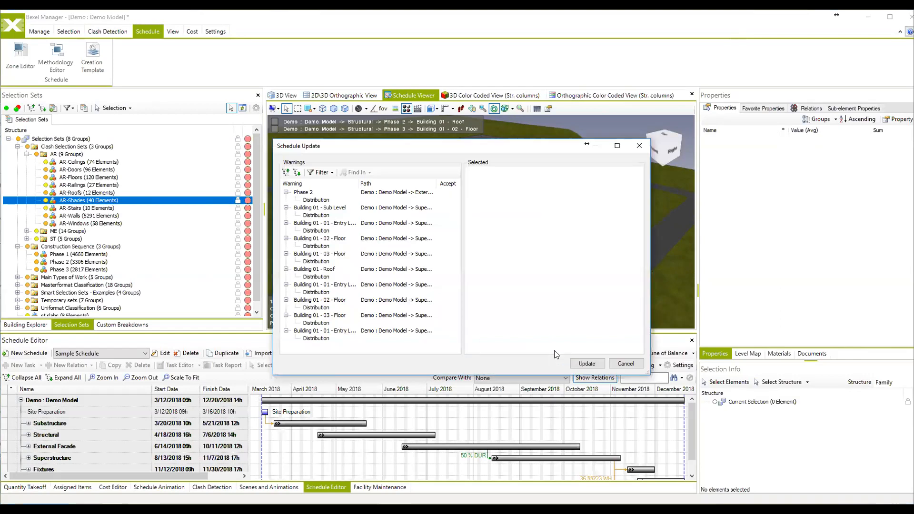
pyautogui.click(582, 365)
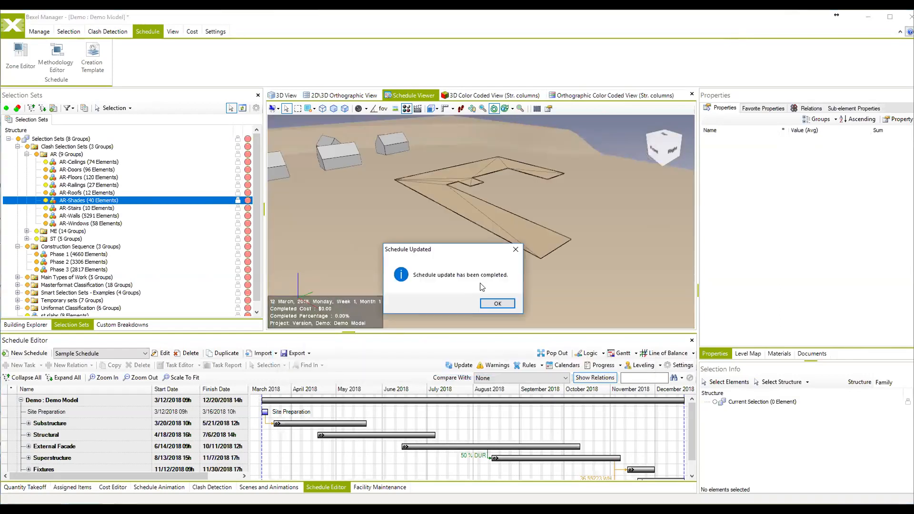
pyautogui.click(498, 305)
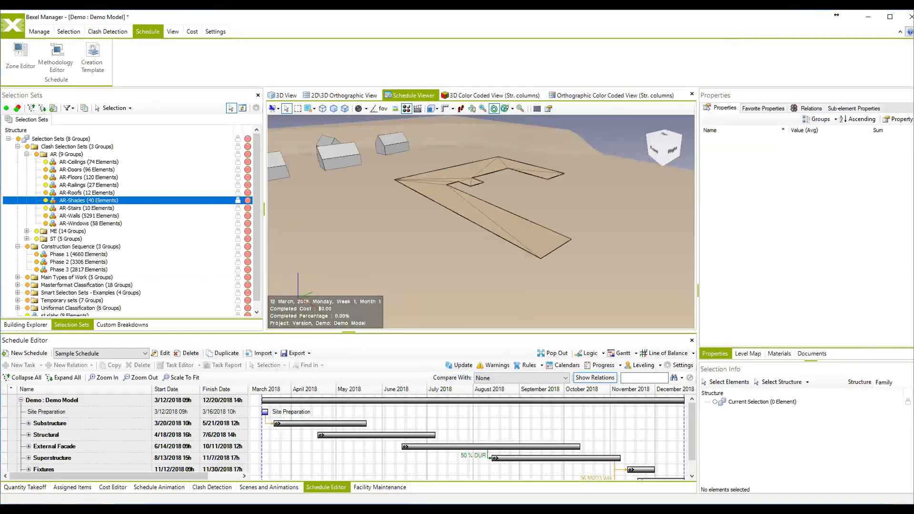
# Play Sample Schedule's construction animation from the project start and stop it at April 16, 2018
pyautogui.click(248, 489)
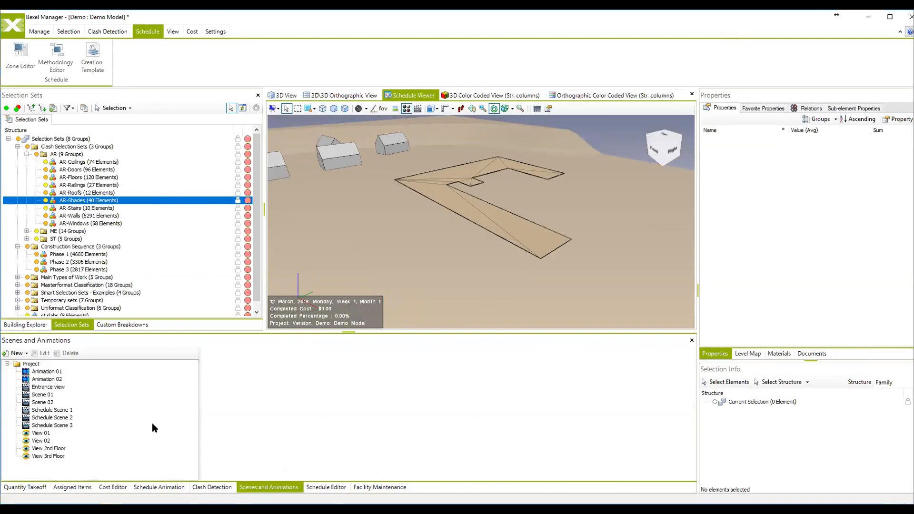
pyautogui.click(159, 487)
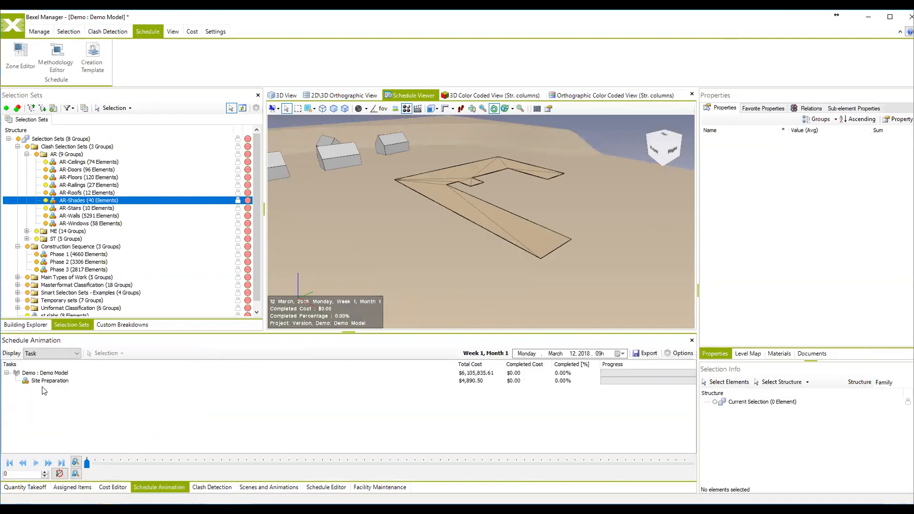
pyautogui.click(36, 462)
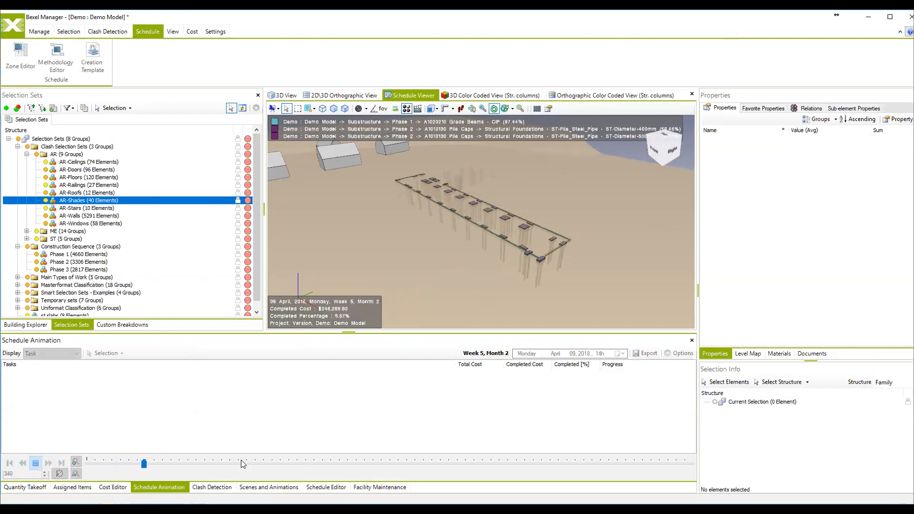
pyautogui.click(36, 466)
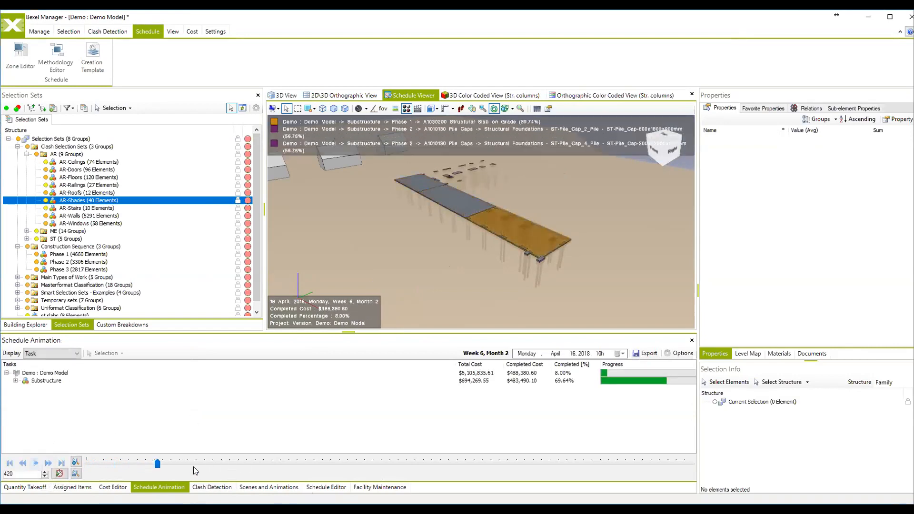
# Open the task report for the top-level Demo : Demo Model task of Sample Schedule
pyautogui.click(326, 487)
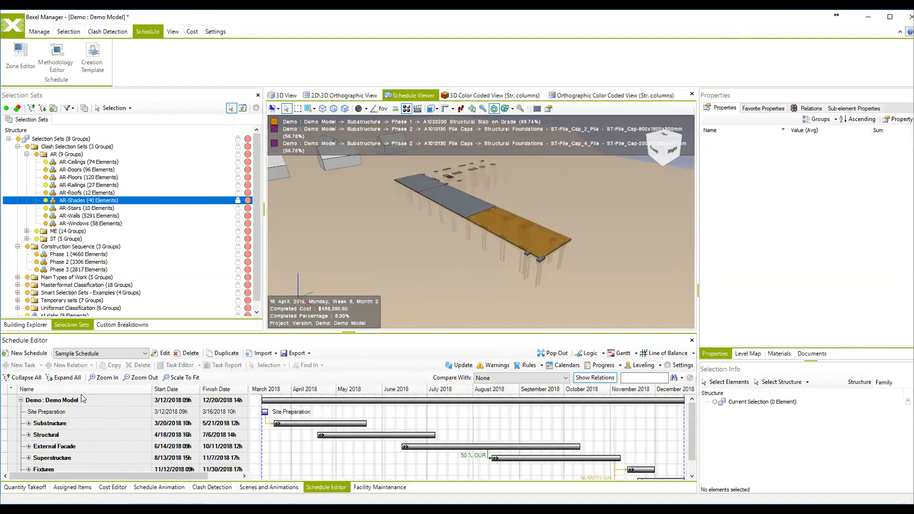
pyautogui.click(61, 401)
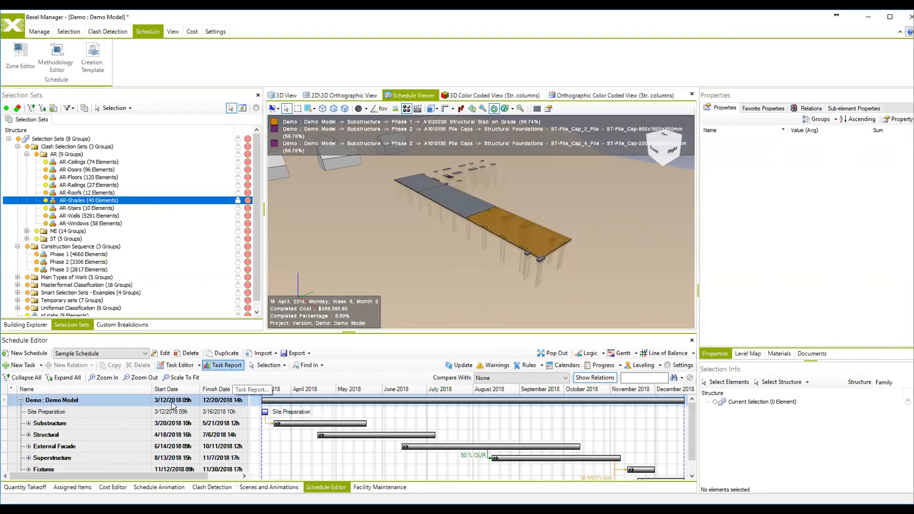
pyautogui.scroll(-1, 104, 423)
pyautogui.scroll(1, 102, 425)
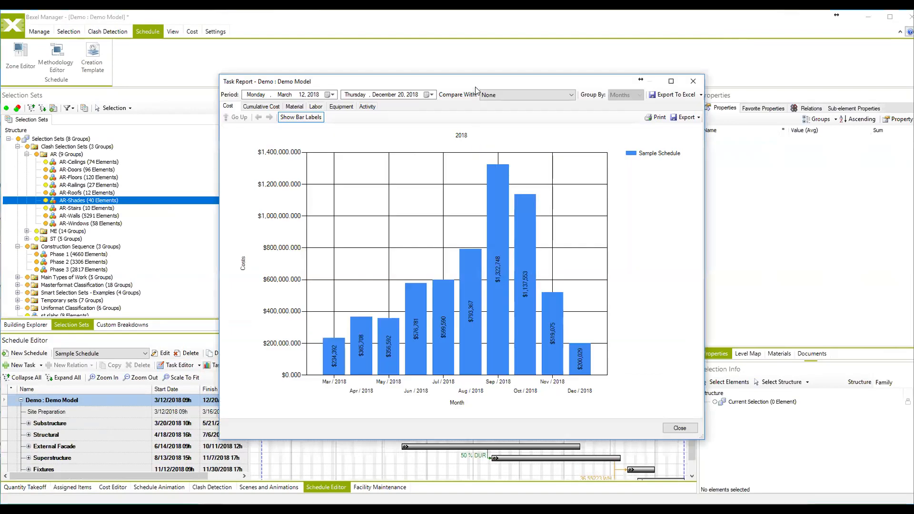
pyautogui.moveTo(475, 88); pyautogui.dragTo(411, 70)
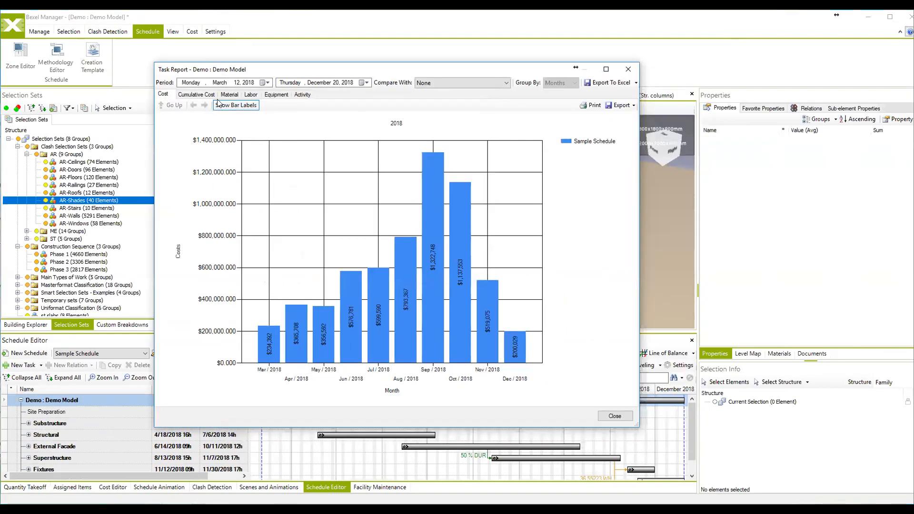
# Review the task report's cumulative cost, equipment and activity charts
pyautogui.click(187, 97)
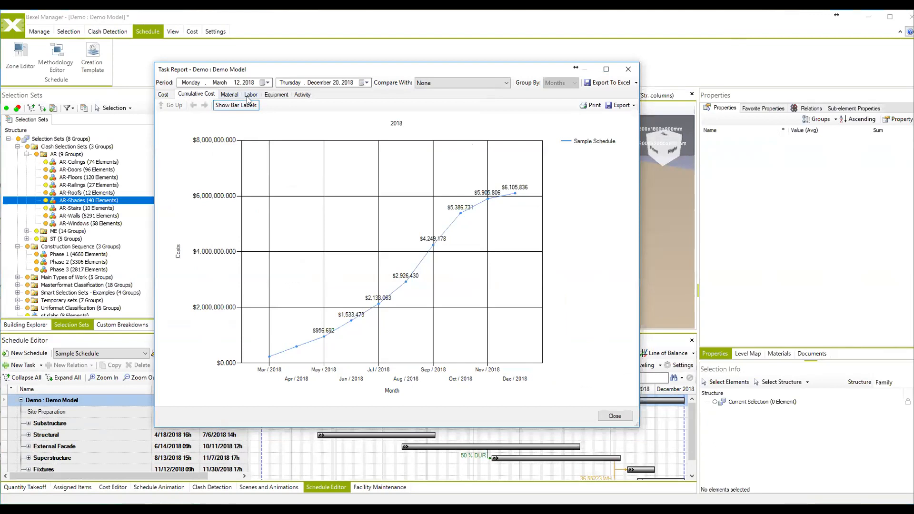
pyautogui.click(272, 96)
pyautogui.click(302, 94)
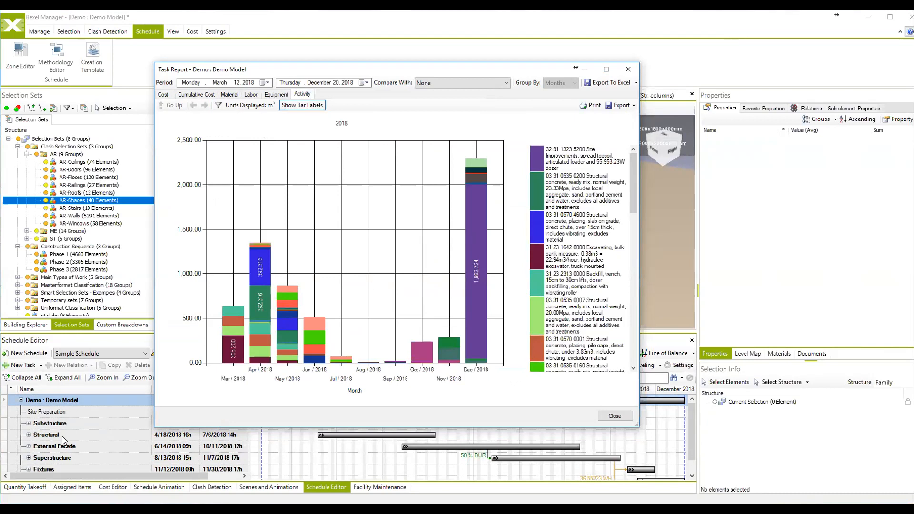
# Drill the report's cost chart down to the days of May 2018, check its export options and close the report
pyautogui.click(163, 94)
pyautogui.click(318, 315)
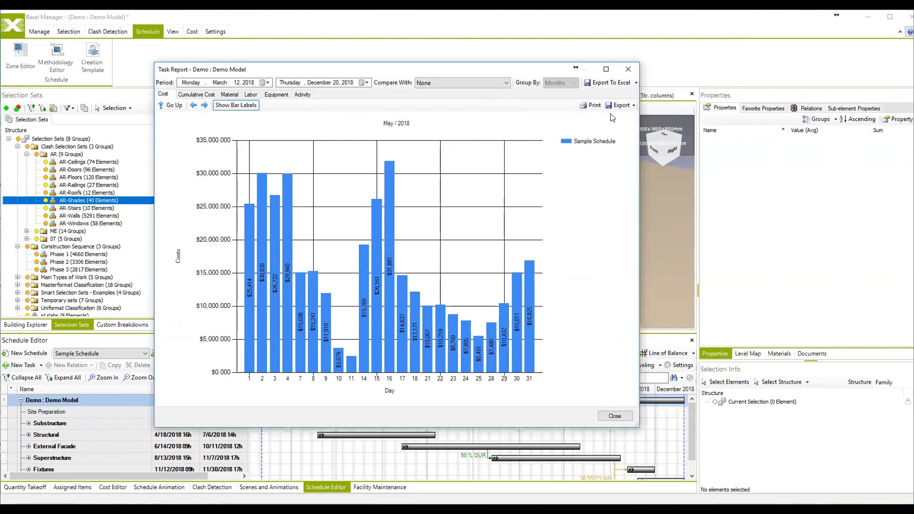
pyautogui.click(619, 105)
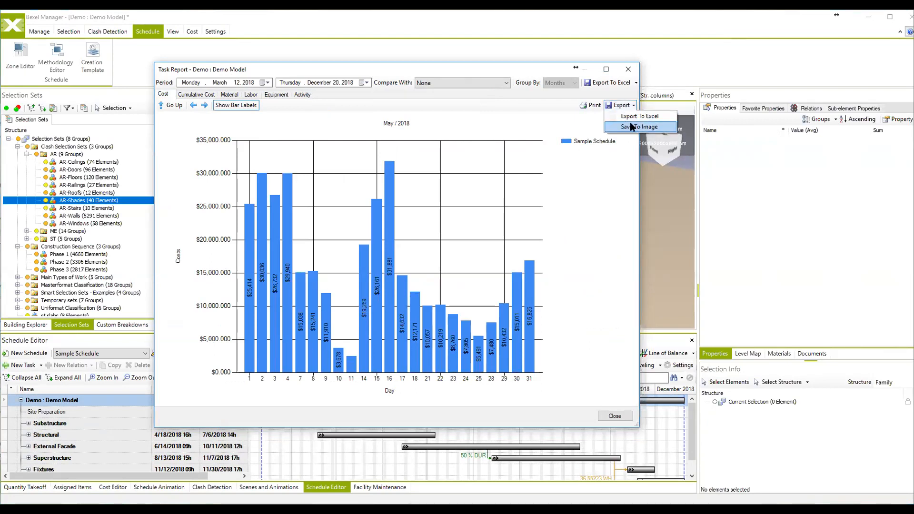
pyautogui.click(608, 416)
pyautogui.click(614, 416)
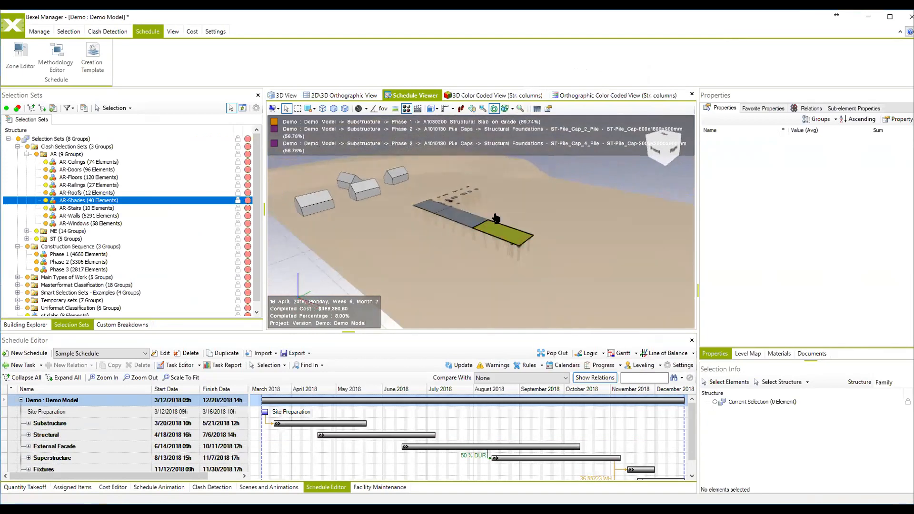
pyautogui.moveTo(490, 239); pyautogui.dragTo(480, 245, button='middle')
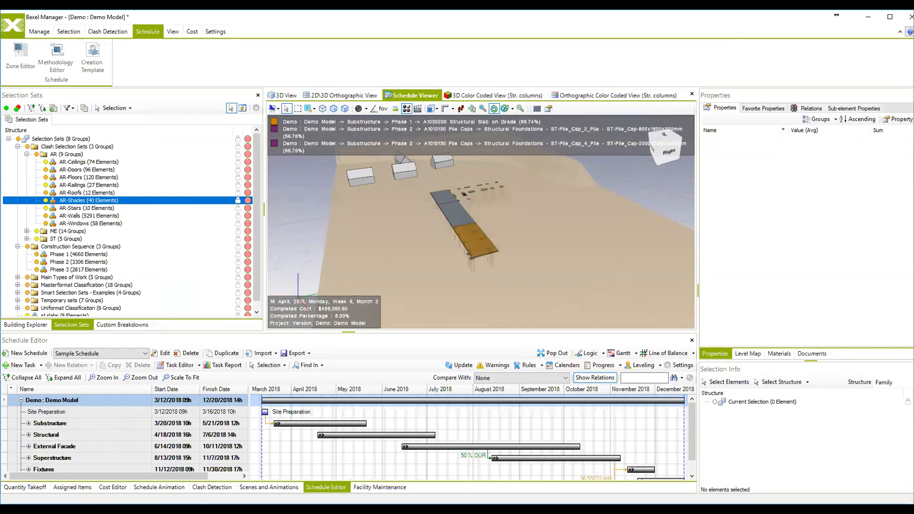
pyautogui.moveTo(357, 197); pyautogui.dragTo(364, 202, button='middle')
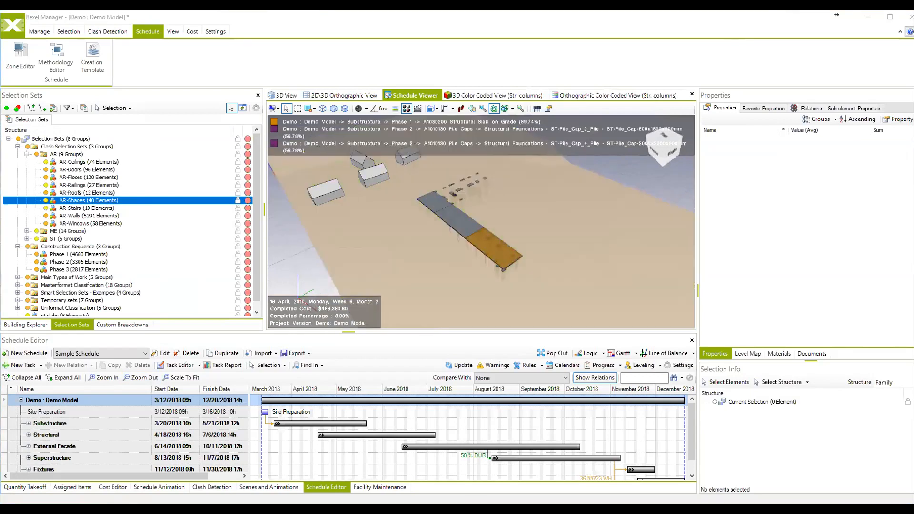
pyautogui.moveTo(420, 247); pyautogui.dragTo(450, 241, button='middle')
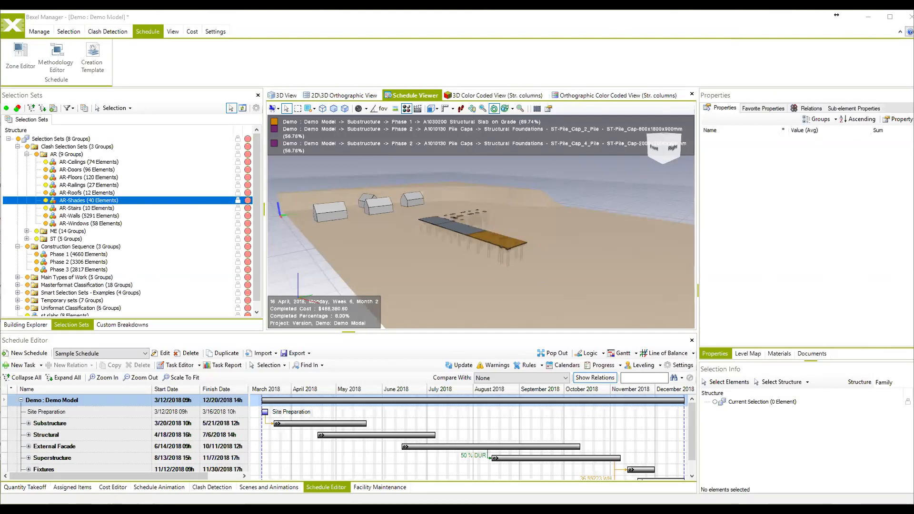
# Bring up the Cost Editor with the Uniformat classification in place of the schedule
pyautogui.click(123, 488)
pyautogui.moveTo(432, 249); pyautogui.dragTo(435, 258)
pyautogui.moveTo(435, 258); pyautogui.dragTo(489, 233, button='middle')
pyautogui.moveTo(490, 233); pyautogui.dragTo(425, 183)
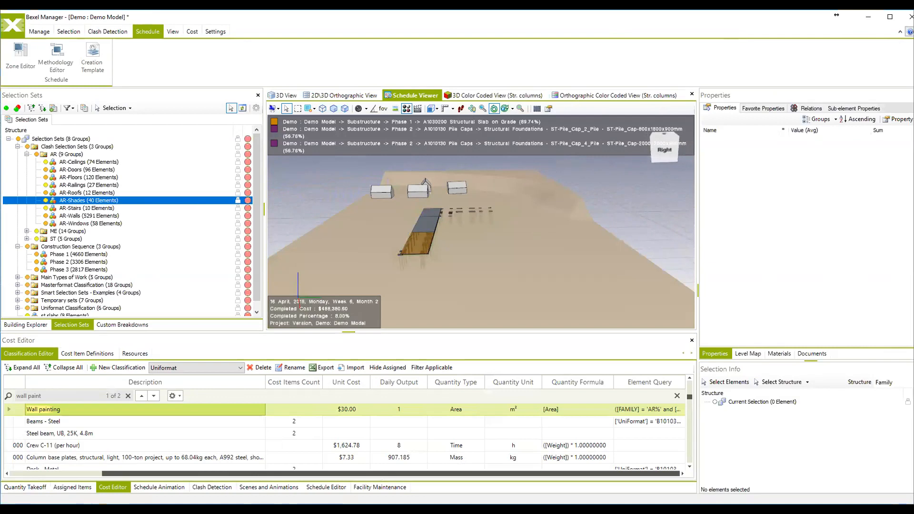